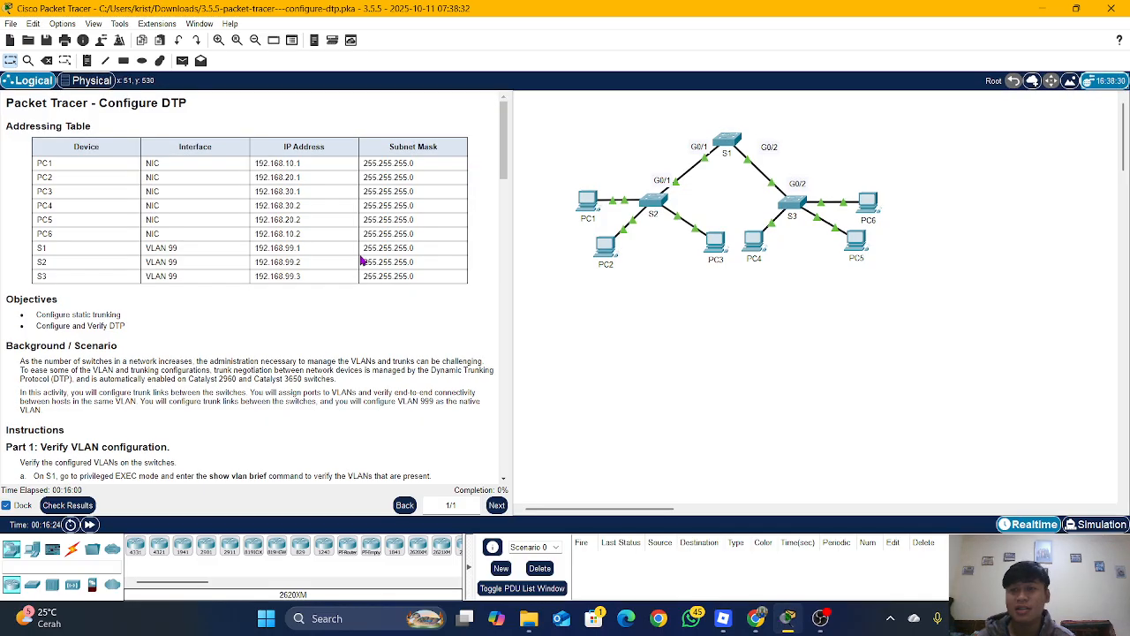
Review the addressing table, objectives and background scenario of the Configure DTP activity.
{"action": "mouse_move", "coordinate": [595, 229]}
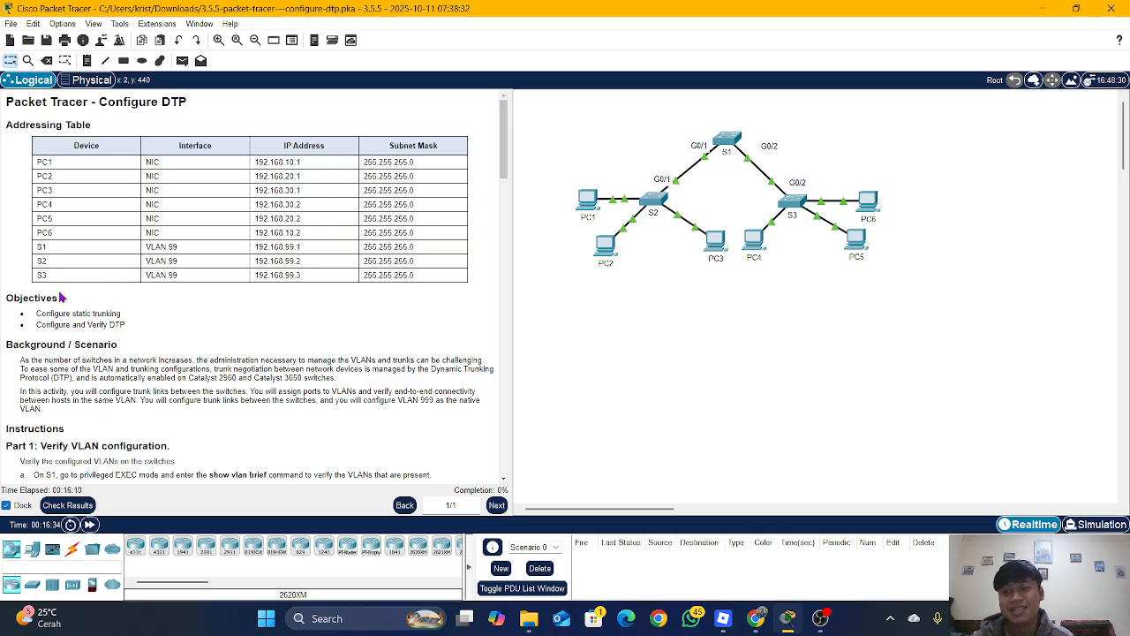
{"action": "scroll", "coordinate": [82, 293], "scroll_direction": "down", "scroll_amount": 1}
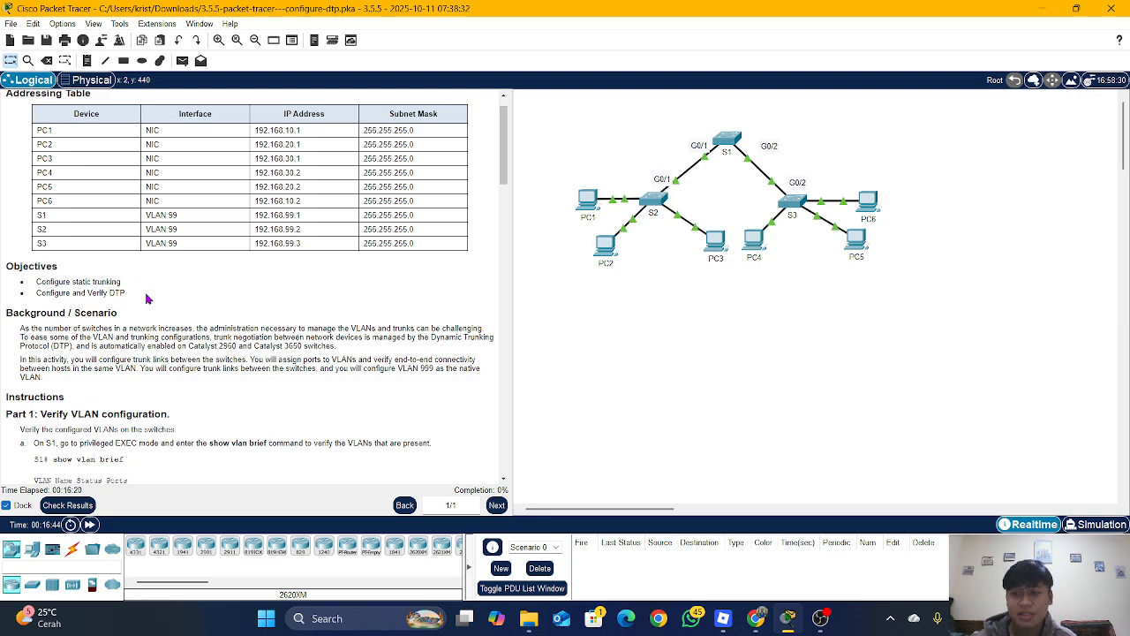
{"action": "scroll", "coordinate": [148, 298], "scroll_direction": "down", "scroll_amount": 1}
{"action": "scroll", "coordinate": [148, 298], "scroll_direction": "down", "scroll_amount": 2}
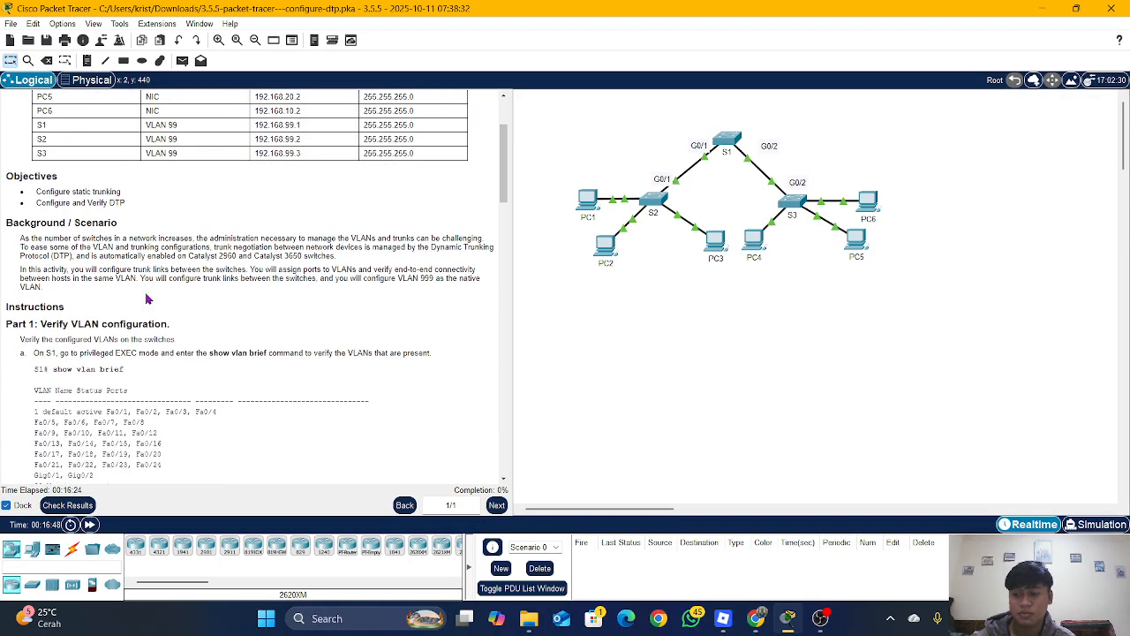
{"action": "scroll", "coordinate": [148, 299], "scroll_direction": "down", "scroll_amount": 1}
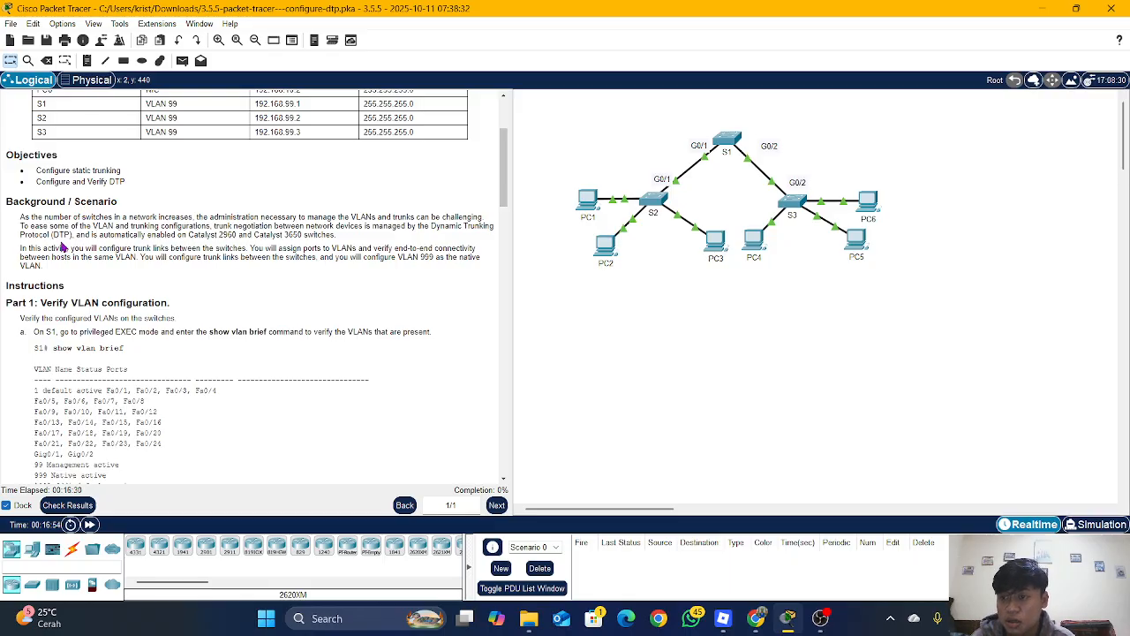
{"action": "scroll", "coordinate": [65, 243], "scroll_direction": "down", "scroll_amount": 2}
{"action": "scroll", "coordinate": [39, 263], "scroll_direction": "up", "scroll_amount": 8}
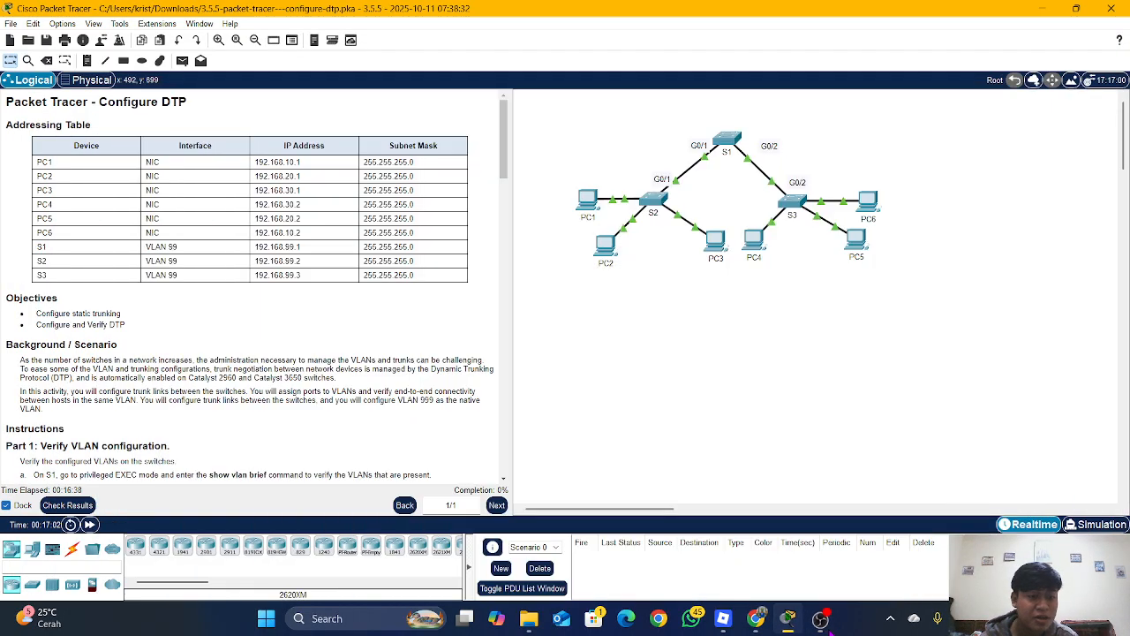
{"action": "left_click", "coordinate": [821, 618]}
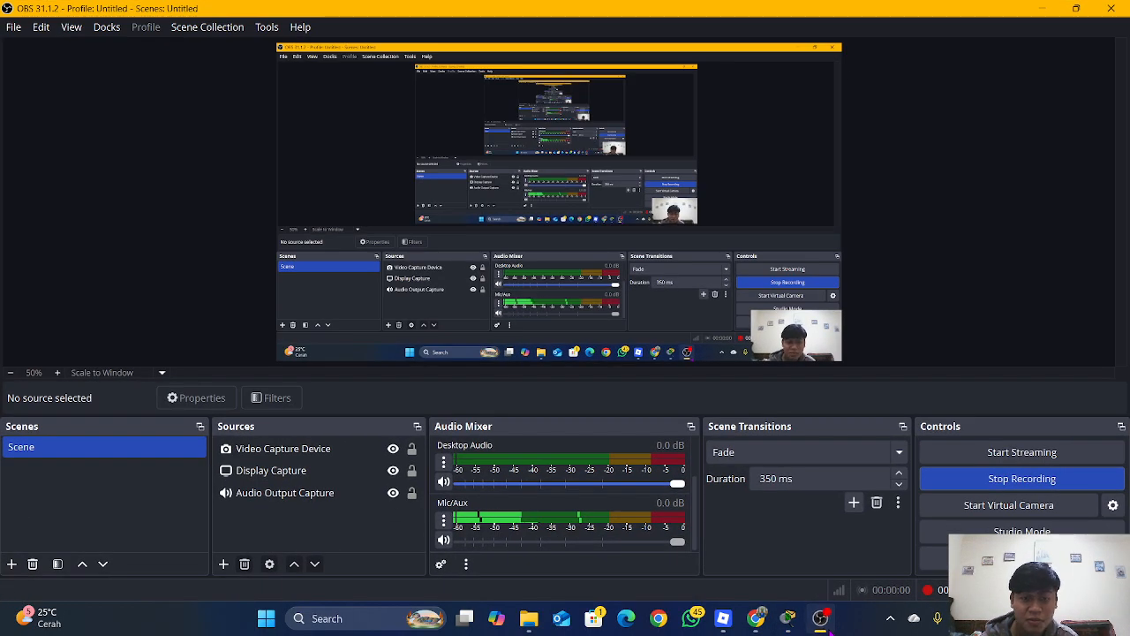
{"action": "left_click", "coordinate": [822, 619]}
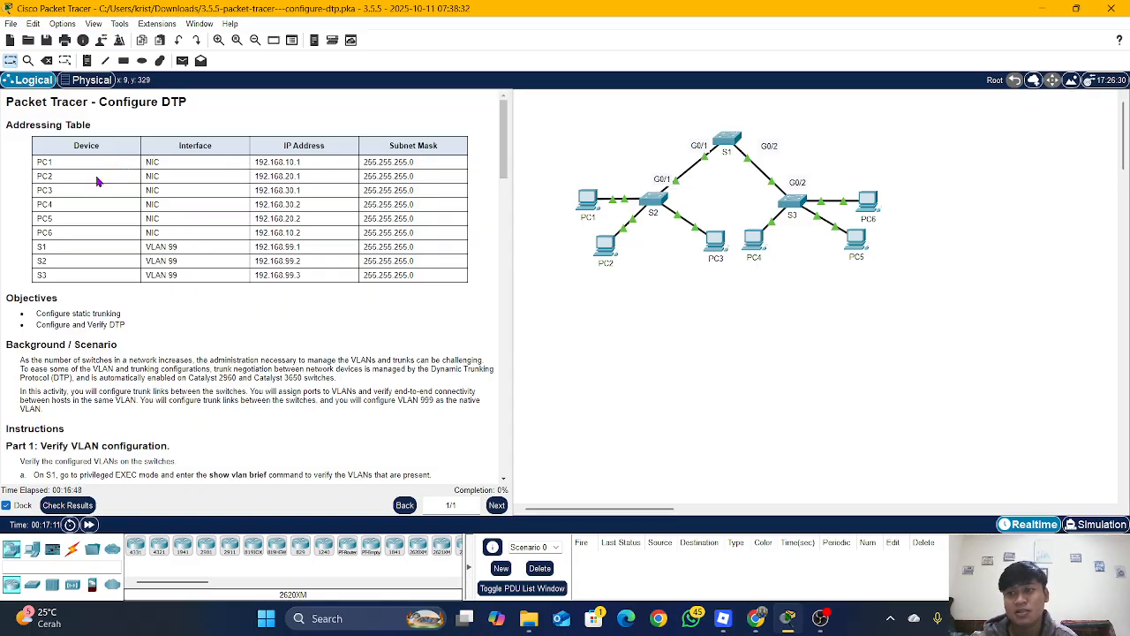
Read through the instructions from the background scenario to Part 1 on verifying the VLAN configuration.
{"action": "scroll", "coordinate": [97, 181], "scroll_direction": "down", "scroll_amount": 2}
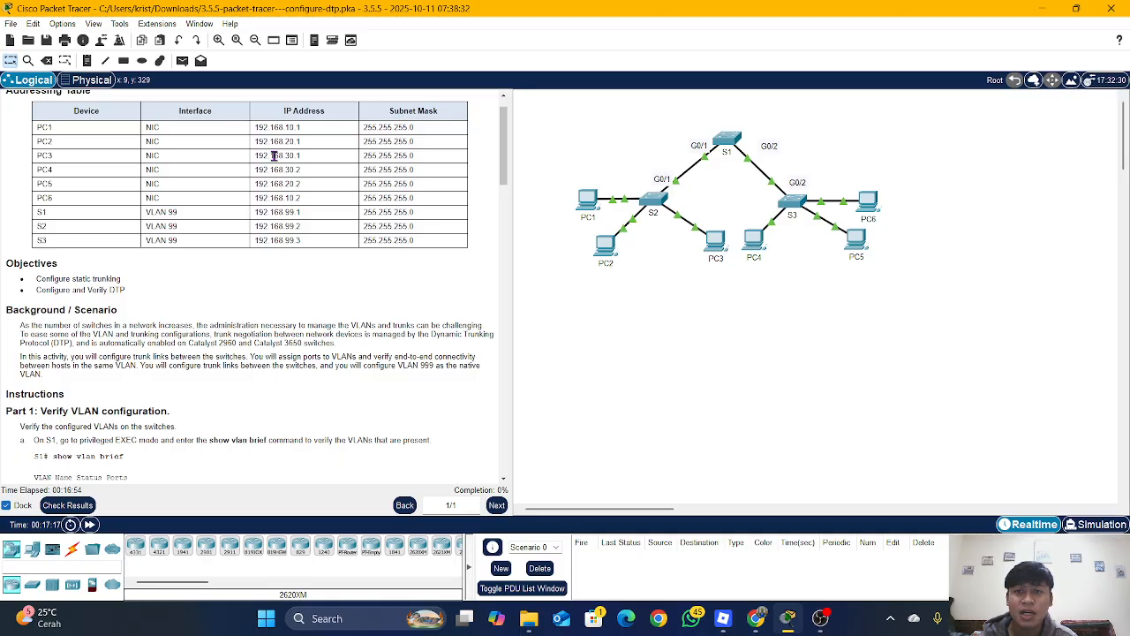
{"action": "scroll", "coordinate": [180, 182], "scroll_direction": "down", "scroll_amount": 3}
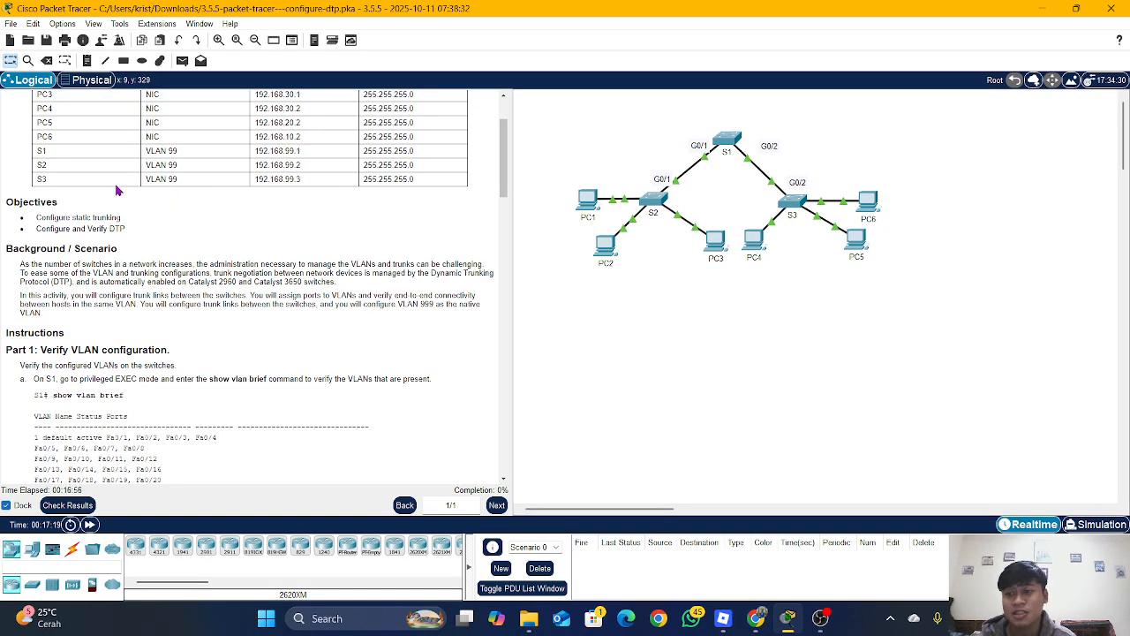
{"action": "scroll", "coordinate": [117, 189], "scroll_direction": "down", "scroll_amount": 5}
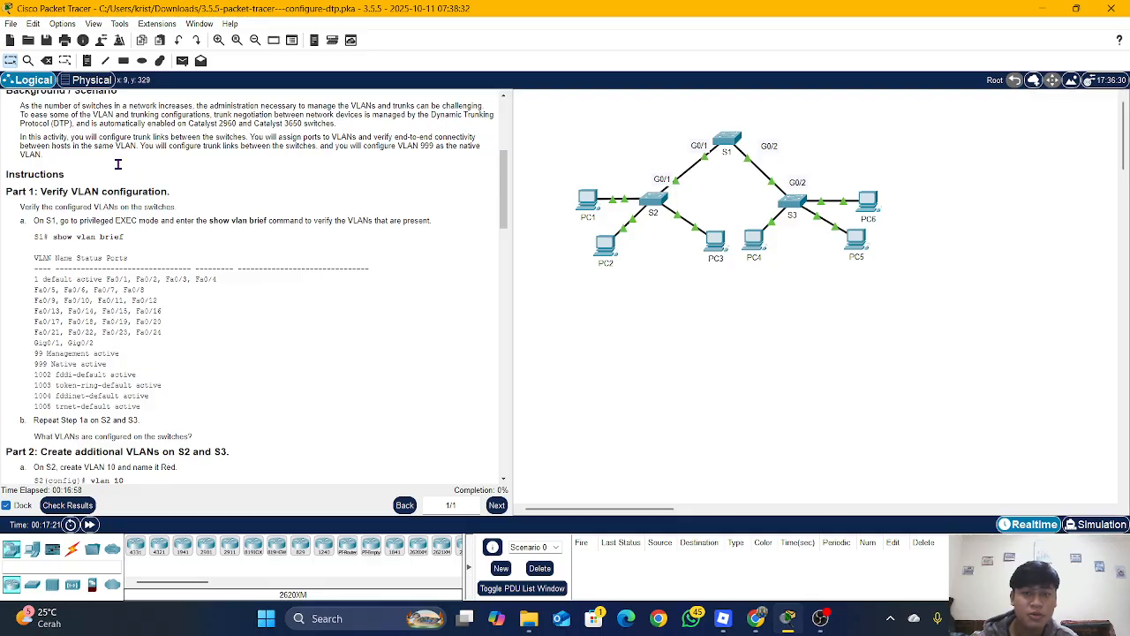
{"action": "scroll", "coordinate": [118, 164], "scroll_direction": "down", "scroll_amount": 4}
{"action": "scroll", "coordinate": [98, 190], "scroll_direction": "up", "scroll_amount": 5}
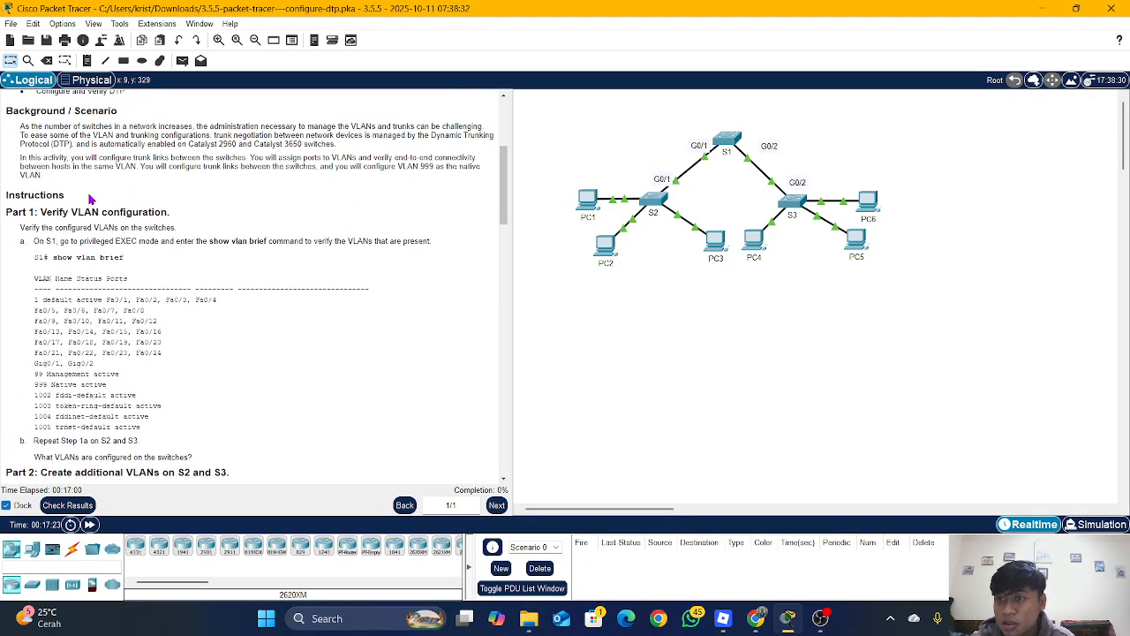
{"action": "scroll", "coordinate": [88, 199], "scroll_direction": "down", "scroll_amount": 2}
{"action": "scroll", "coordinate": [91, 196], "scroll_direction": "up", "scroll_amount": 3}
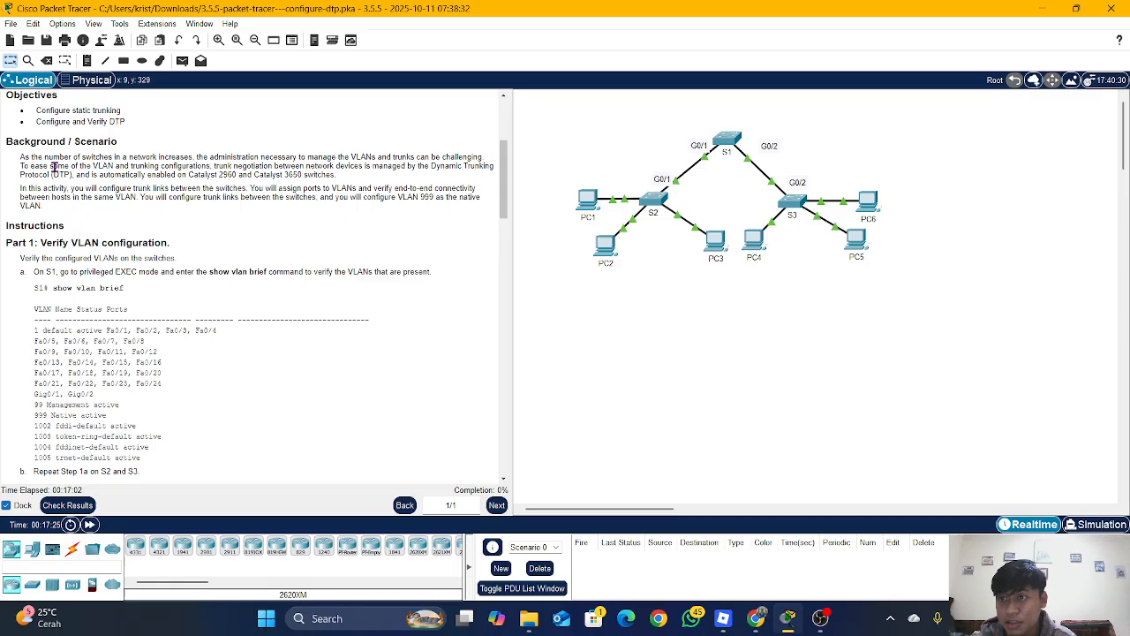
{"action": "scroll", "coordinate": [54, 166], "scroll_direction": "up", "scroll_amount": 1}
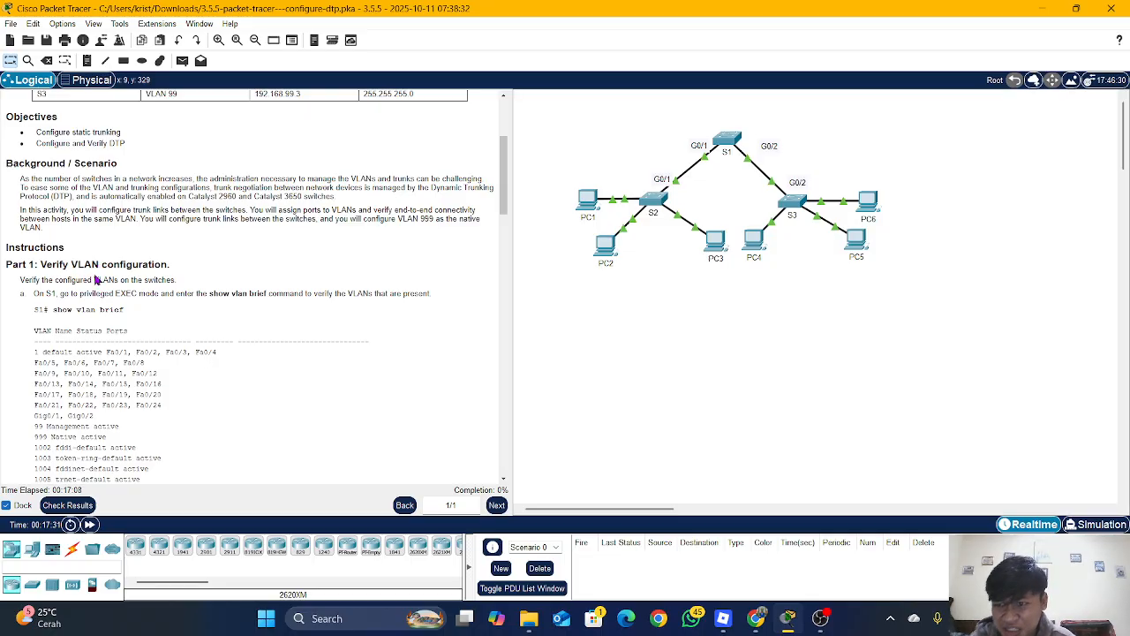
{"action": "scroll", "coordinate": [162, 265], "scroll_direction": "down", "scroll_amount": 1}
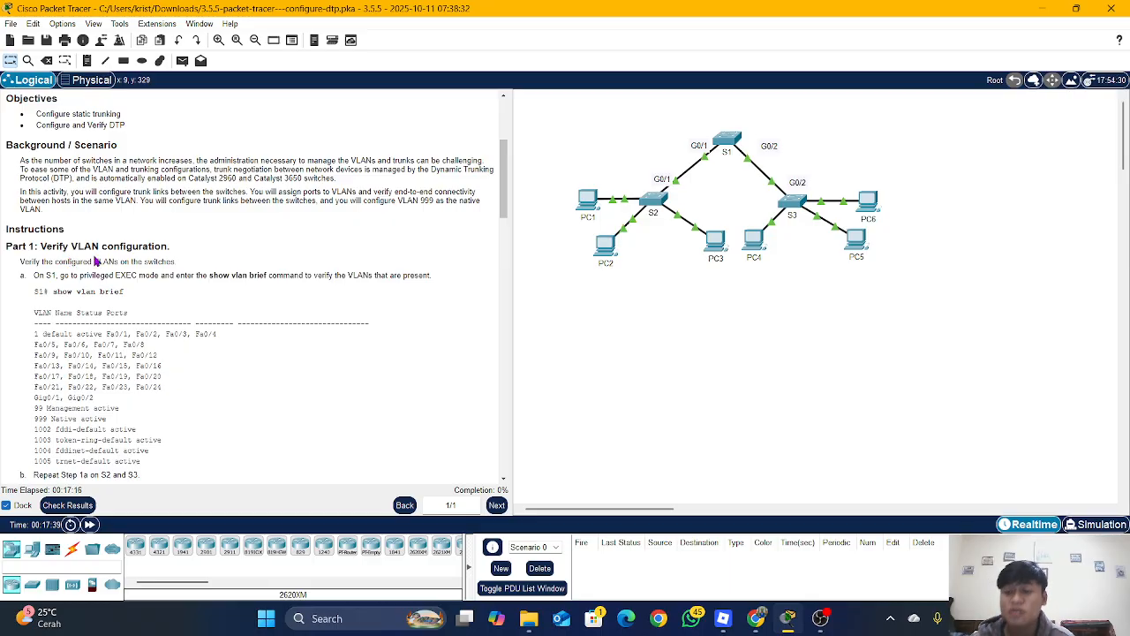
{"action": "scroll", "coordinate": [46, 307], "scroll_direction": "down", "scroll_amount": 1}
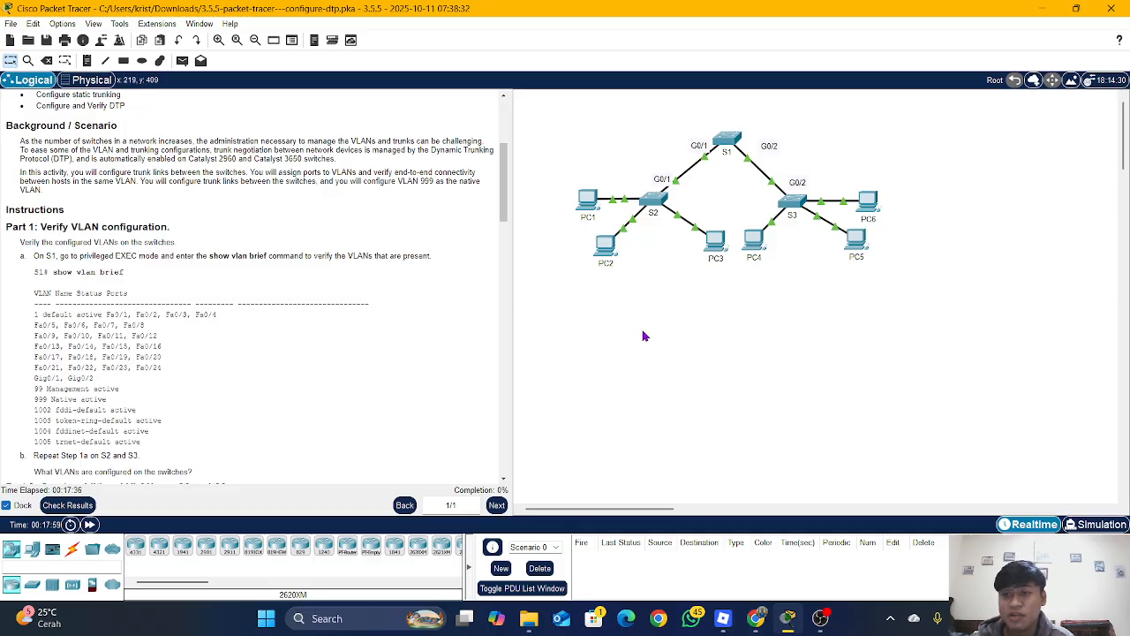
Open the command line of switch S1 and enter privileged EXEC mode with enable.
{"action": "left_click", "coordinate": [729, 138]}
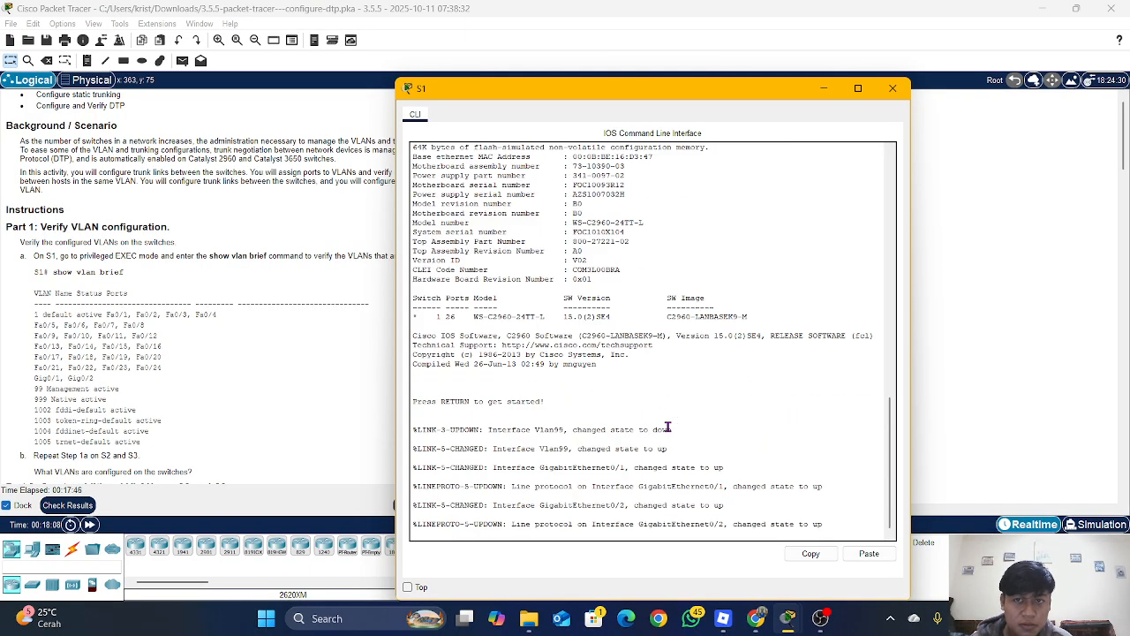
{"action": "key", "text": "Return"}
{"action": "key", "text": "Return"}
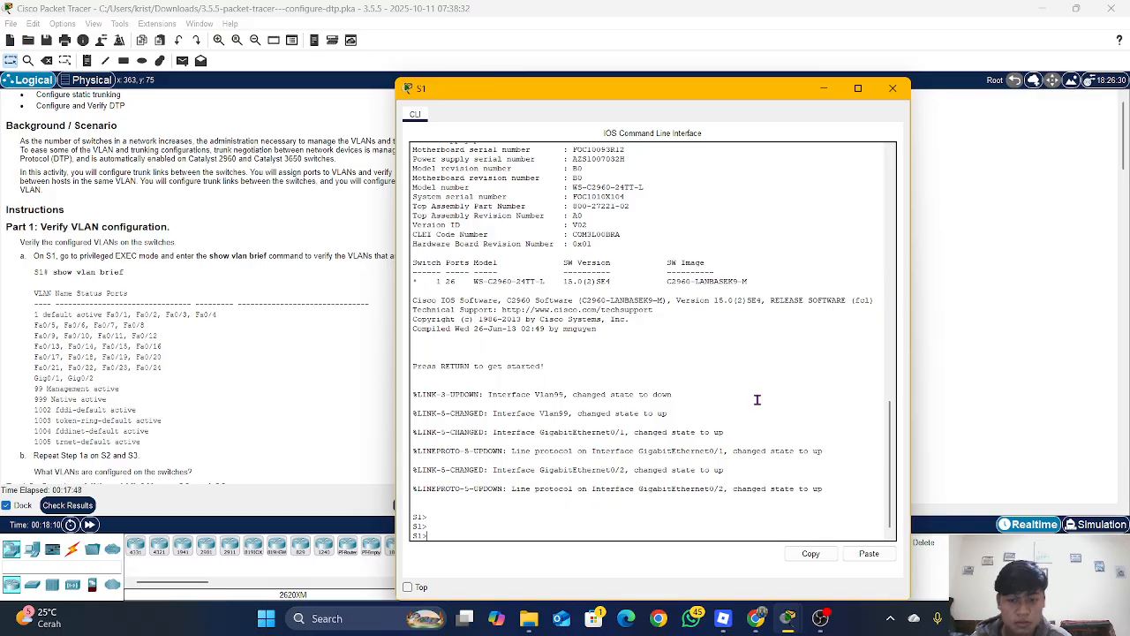
{"action": "type", "text": "en"}
{"action": "key", "text": "Tab"}
{"action": "key", "text": "Return"}
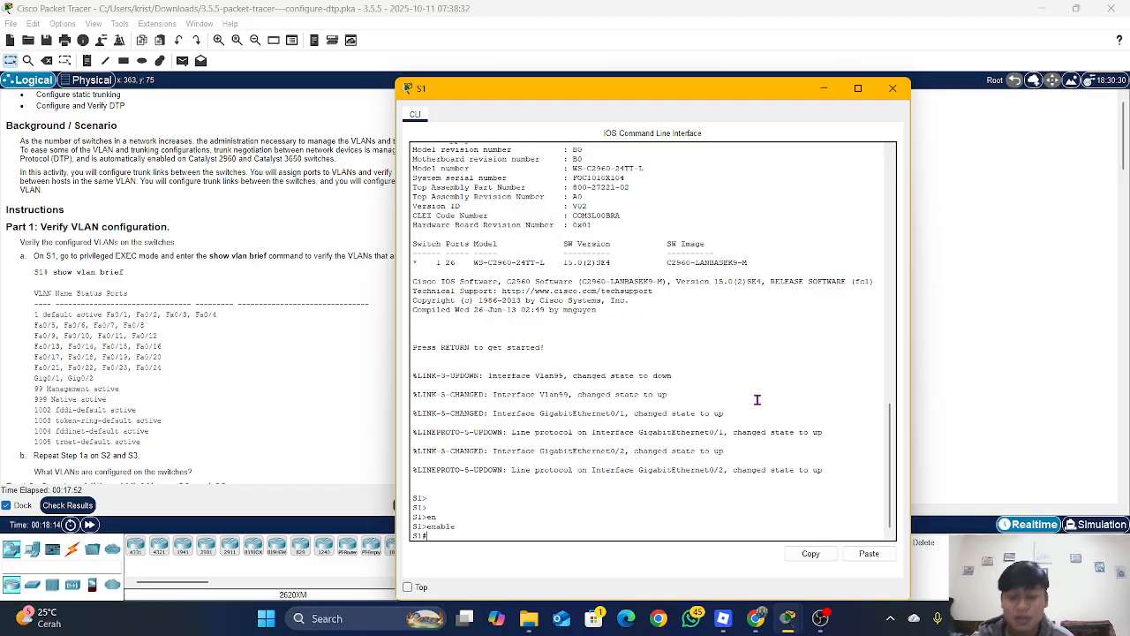
Run show vlan brief on S1 to list its VLANs, and minimize the S1 console.
{"action": "type", "text": "sh"}
{"action": "key", "text": "Tab"}
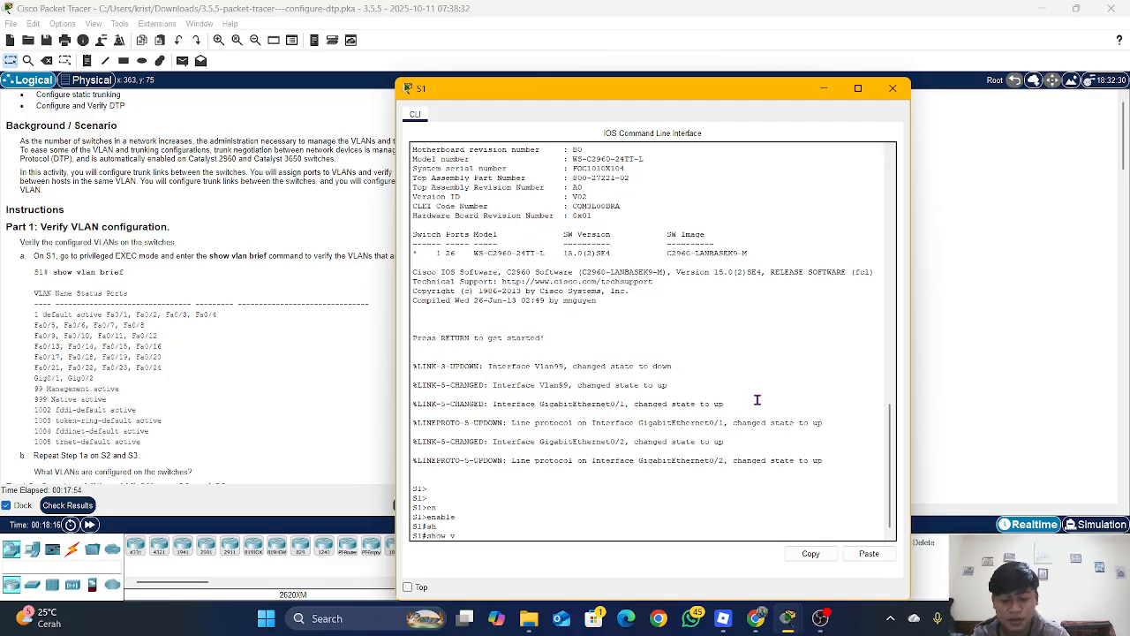
{"action": "type", "text": "vla"}
{"action": "key", "text": "Tab"}
{"action": "type", "text": "br"}
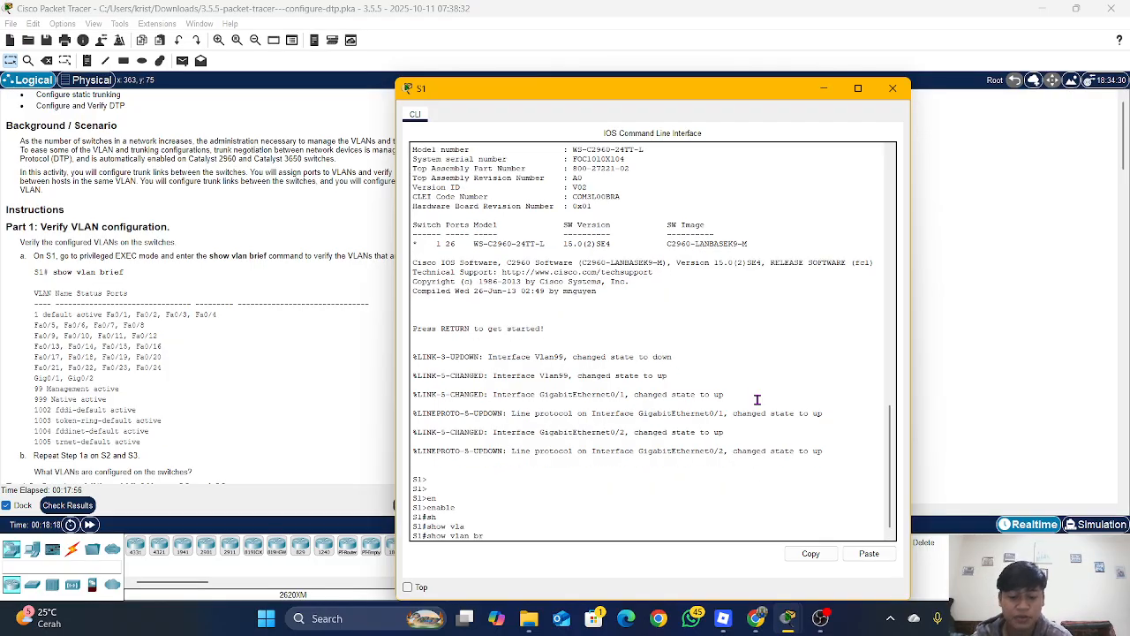
{"action": "type", "text": "i"}
{"action": "key", "text": "Tab"}
{"action": "key", "text": "Return"}
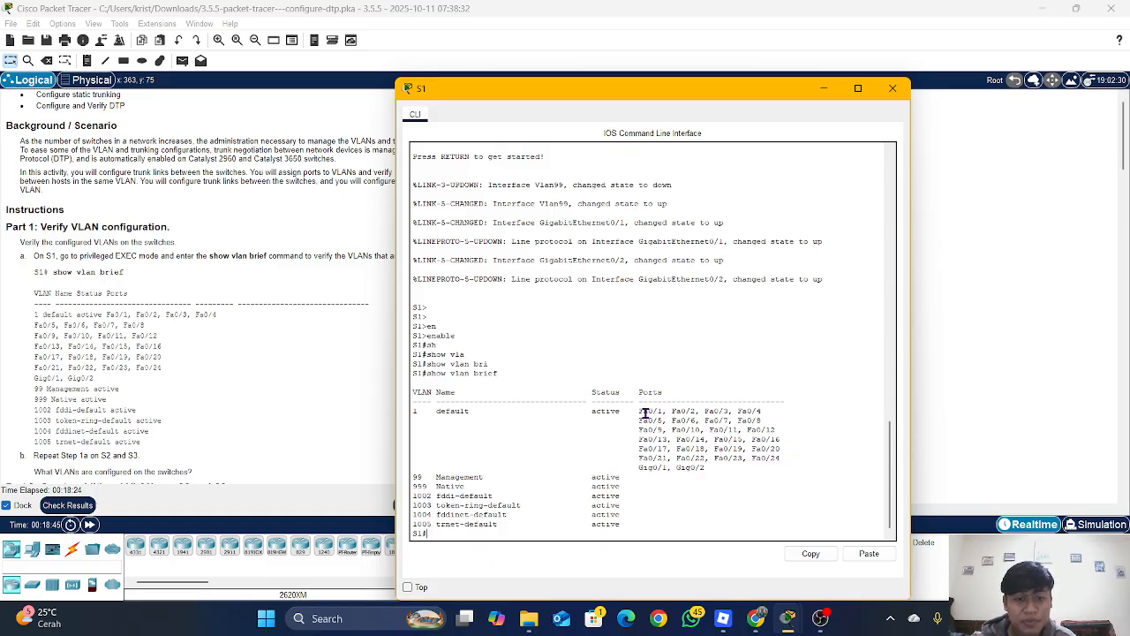
{"action": "scroll", "coordinate": [67, 388], "scroll_direction": "down", "scroll_amount": 2}
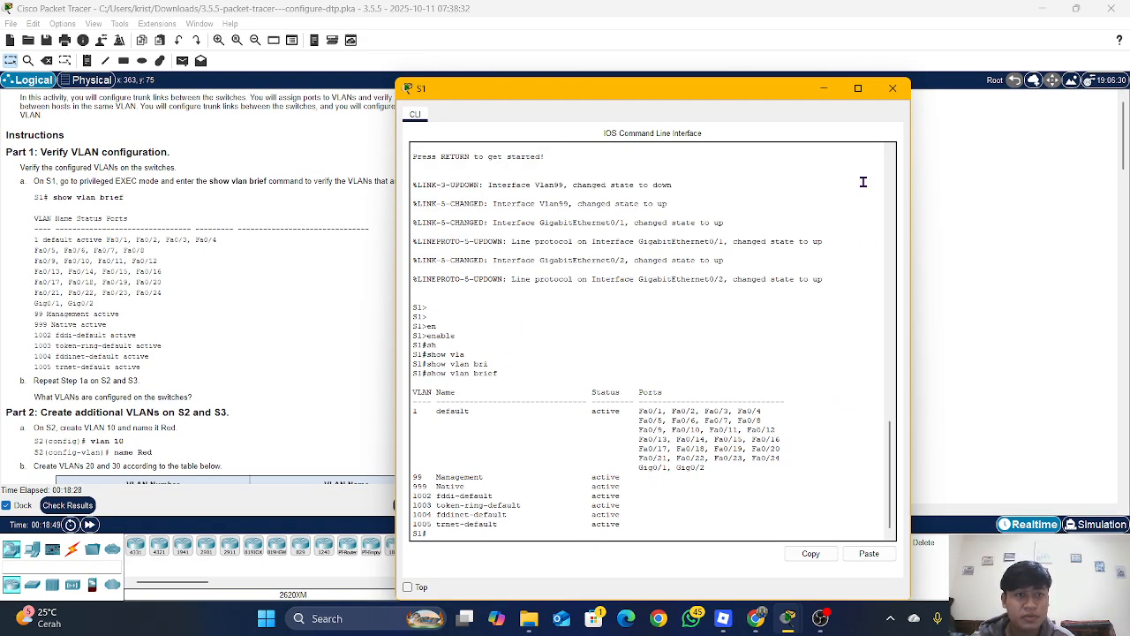
{"action": "left_click", "coordinate": [827, 88]}
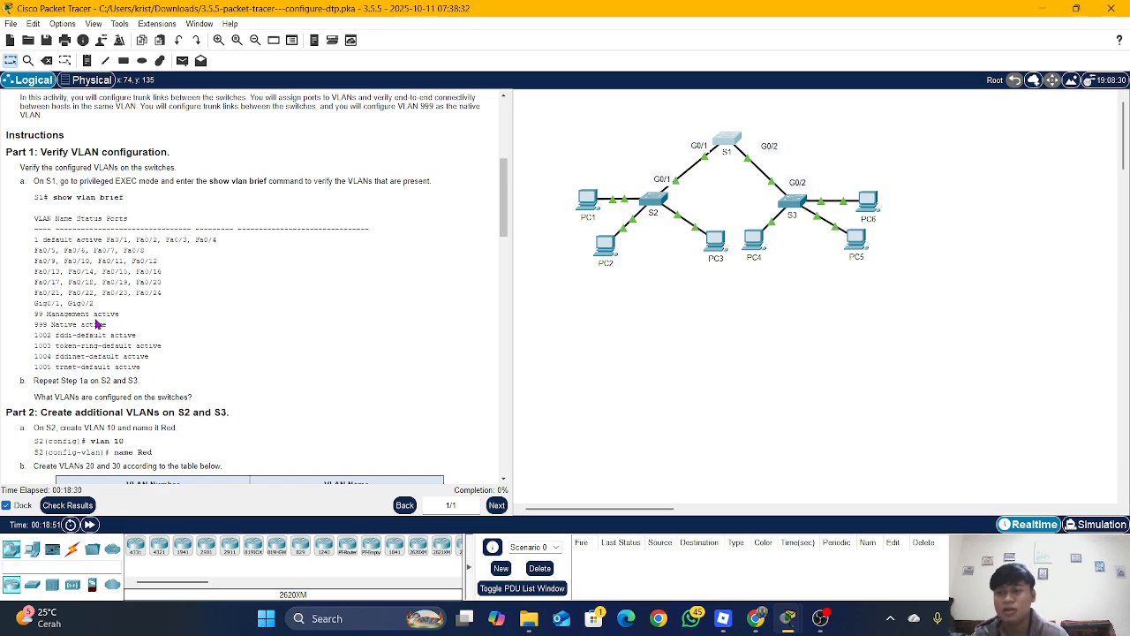
Open the command line of switch S2 and enter privileged EXEC mode with enable.
{"action": "scroll", "coordinate": [97, 325], "scroll_direction": "down", "scroll_amount": 1}
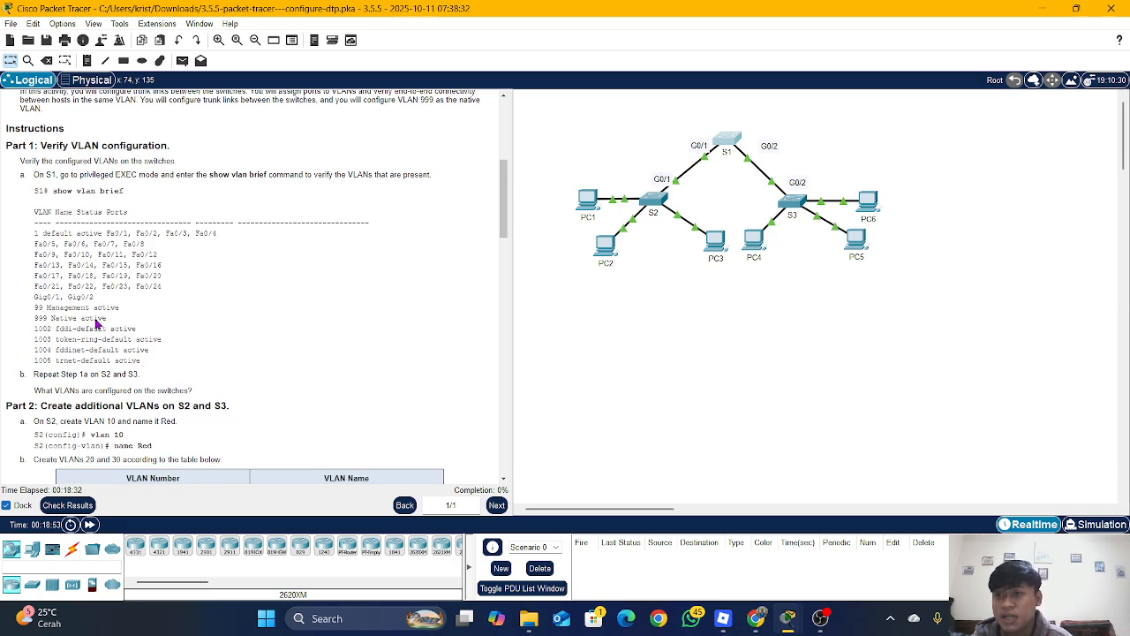
{"action": "scroll", "coordinate": [97, 324], "scroll_direction": "down", "scroll_amount": 1}
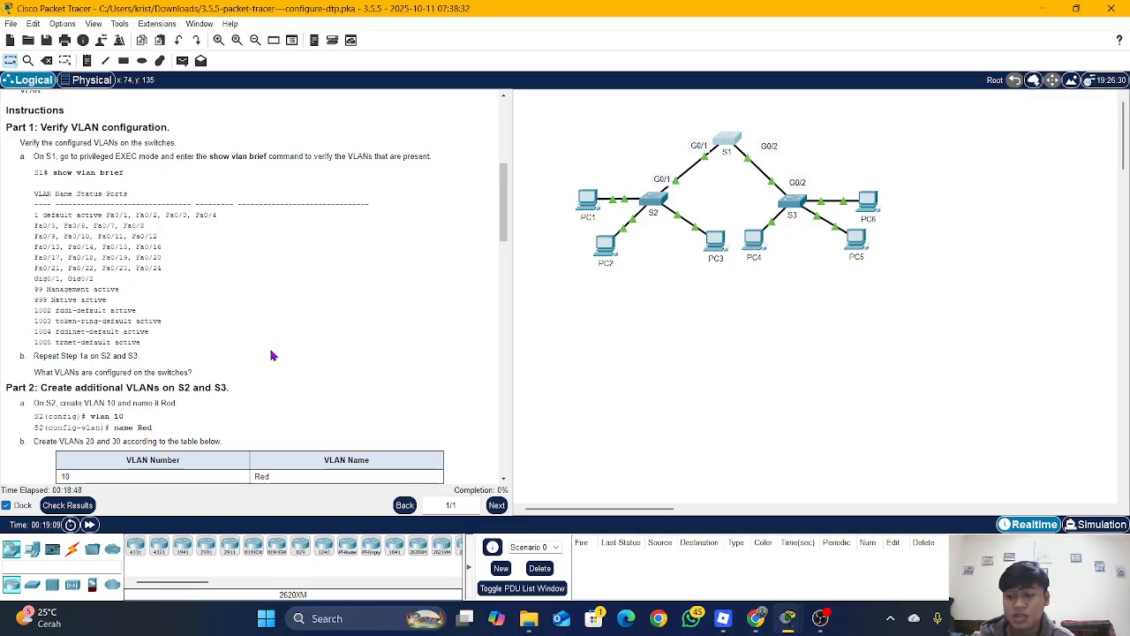
{"action": "scroll", "coordinate": [271, 355], "scroll_direction": "up", "scroll_amount": 1}
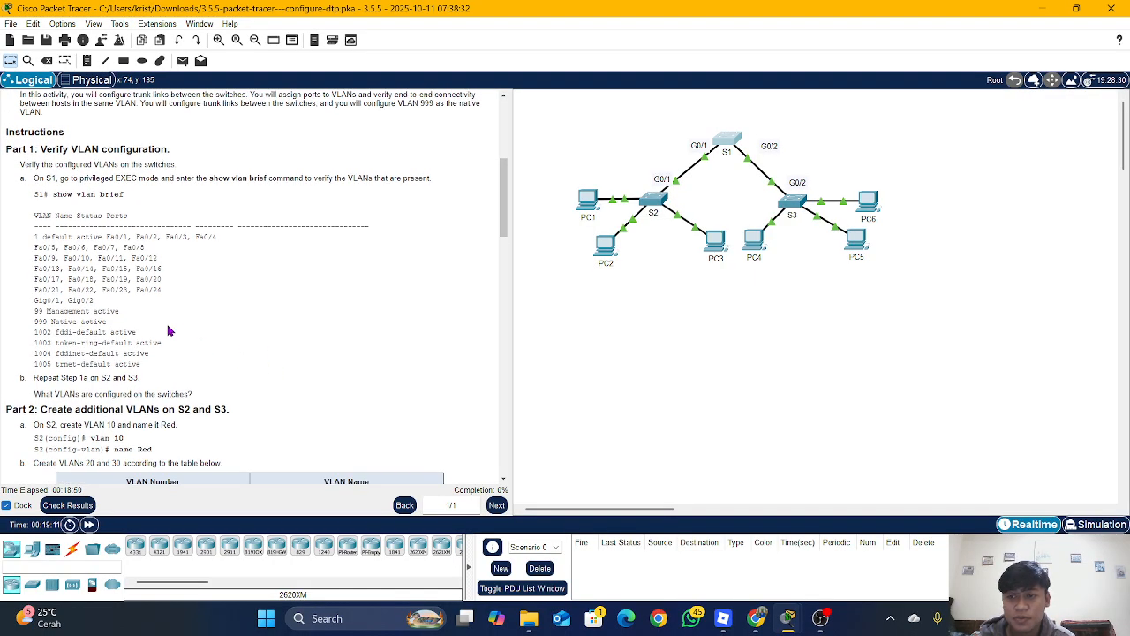
{"action": "left_click", "coordinate": [655, 199]}
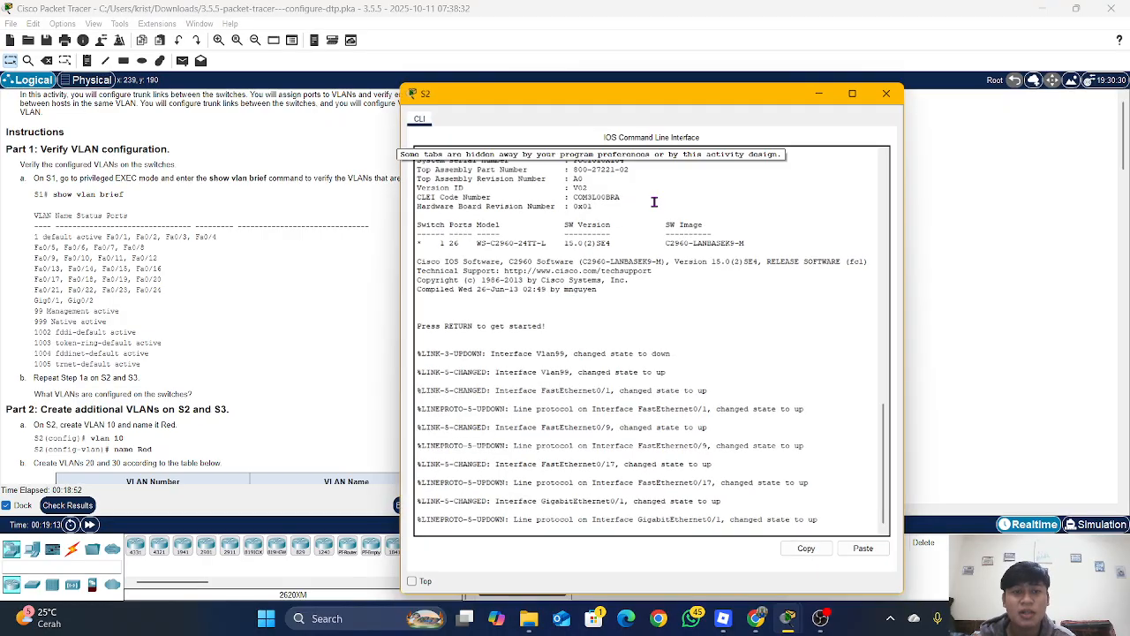
{"action": "key", "text": "Return"}
{"action": "key", "text": "Return"}
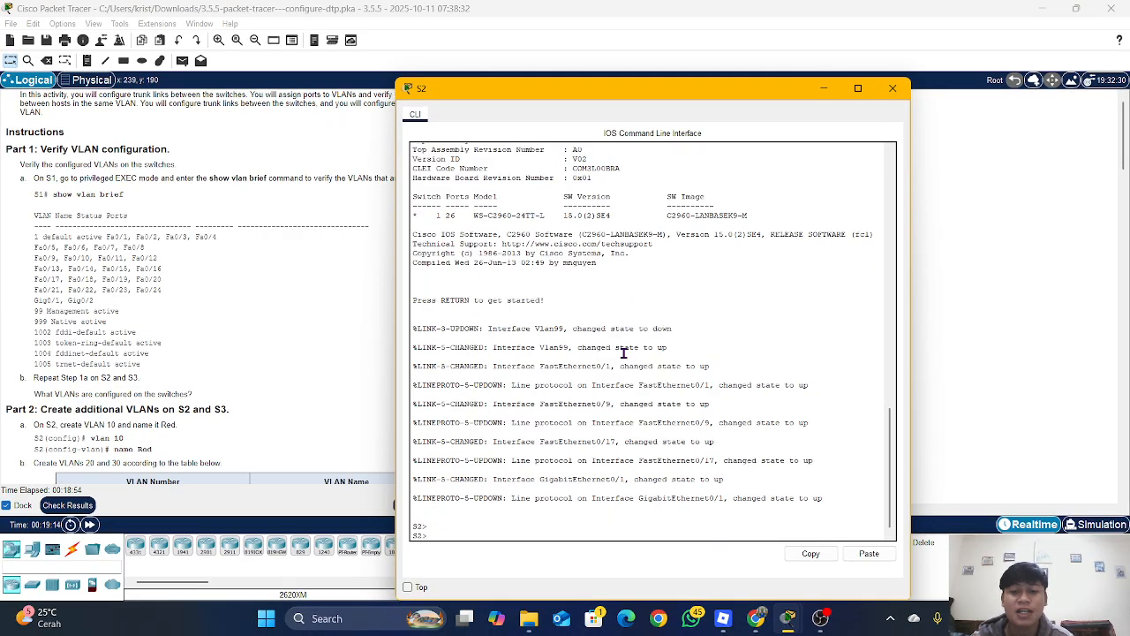
{"action": "type", "text": "en"}
{"action": "key", "text": "Tab"}
{"action": "key", "text": "Return"}
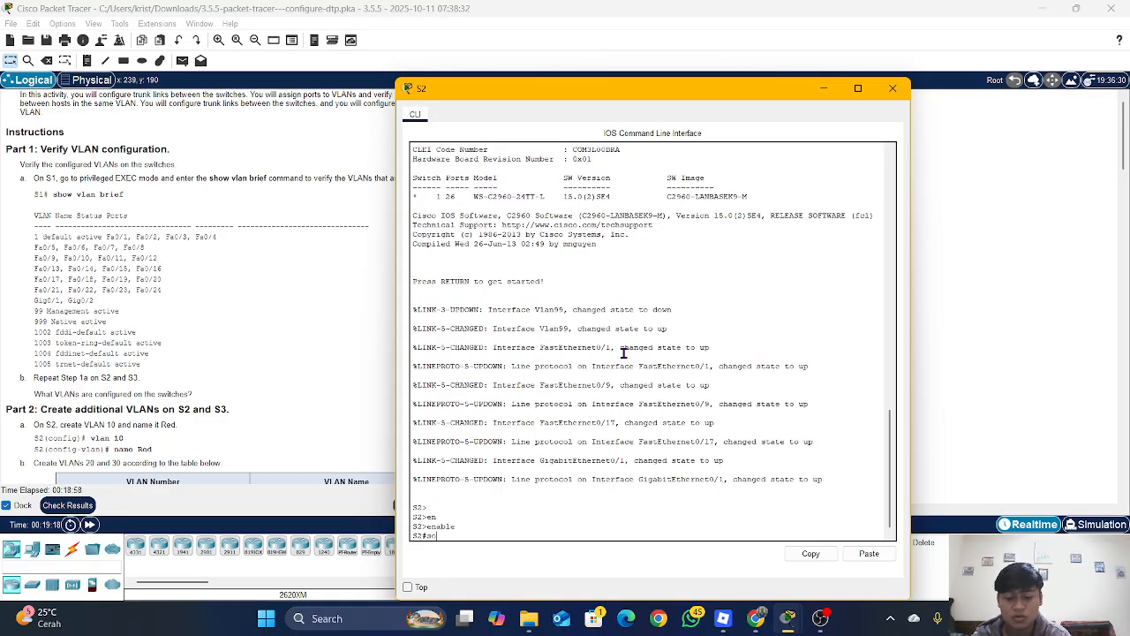
Run show vlan brief on S2 to list its VLANs.
{"action": "type", "text": "co"}
{"action": "key", "text": "Tab"}
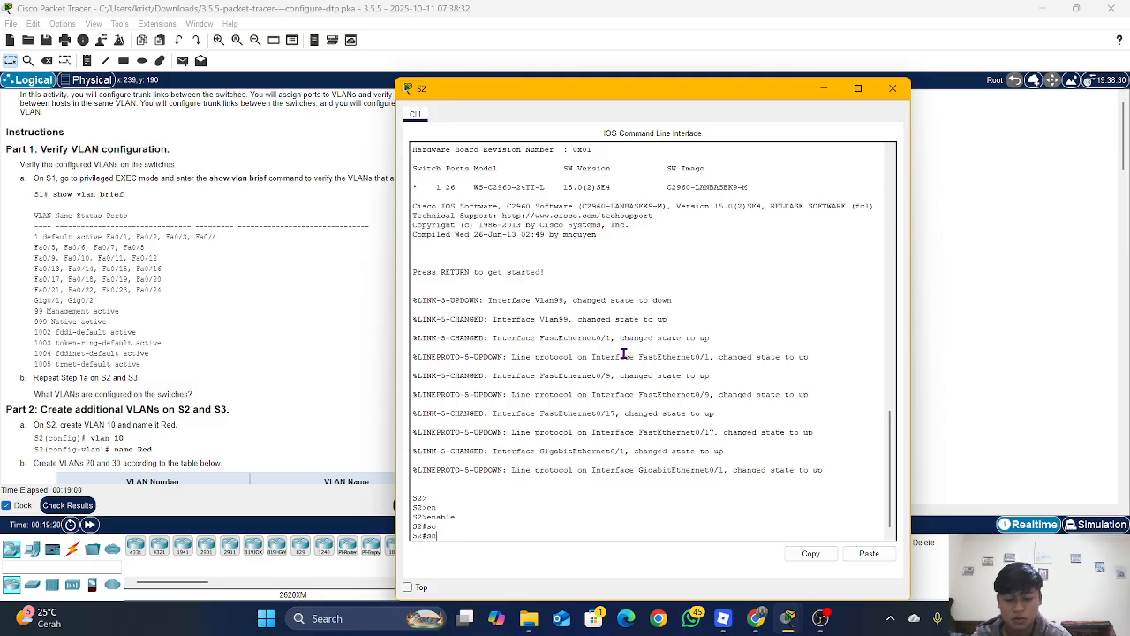
{"action": "type", "text": "sh"}
{"action": "key", "text": "Tab"}
{"action": "type", "text": "vl"}
{"action": "key", "text": "Tab"}
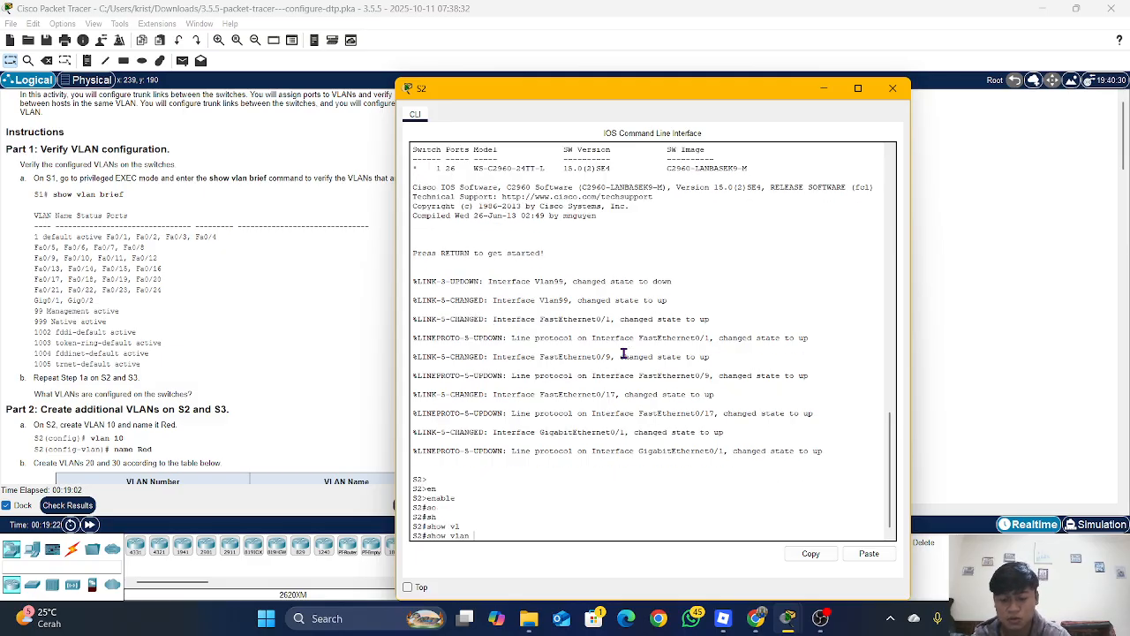
{"action": "type", "text": "br"}
{"action": "key", "text": "Tab"}
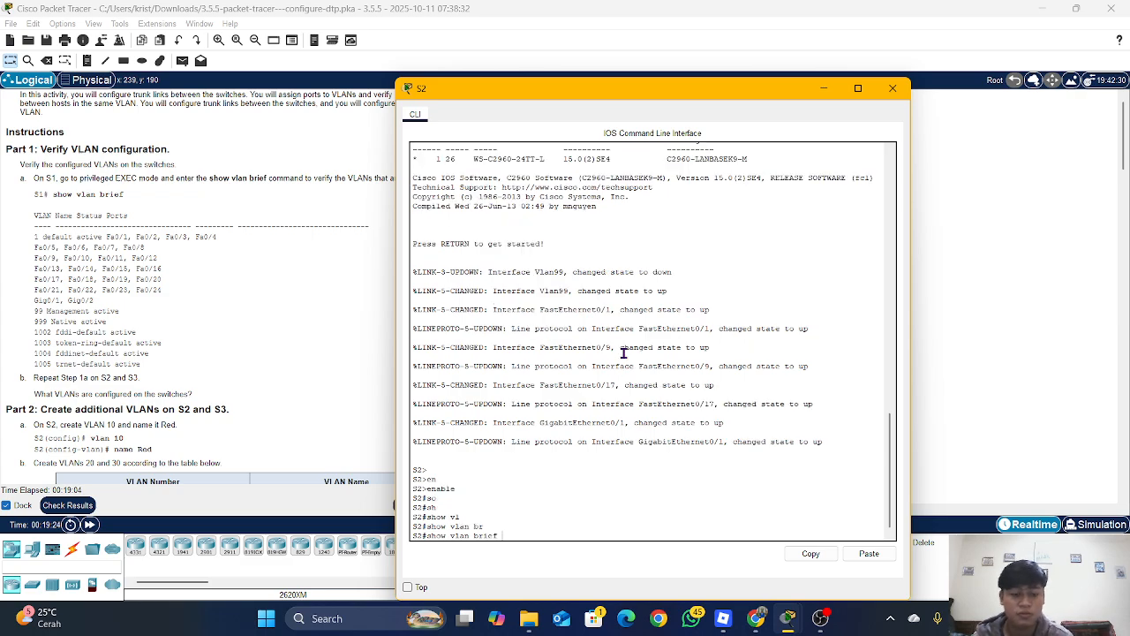
{"action": "key", "text": "Return"}
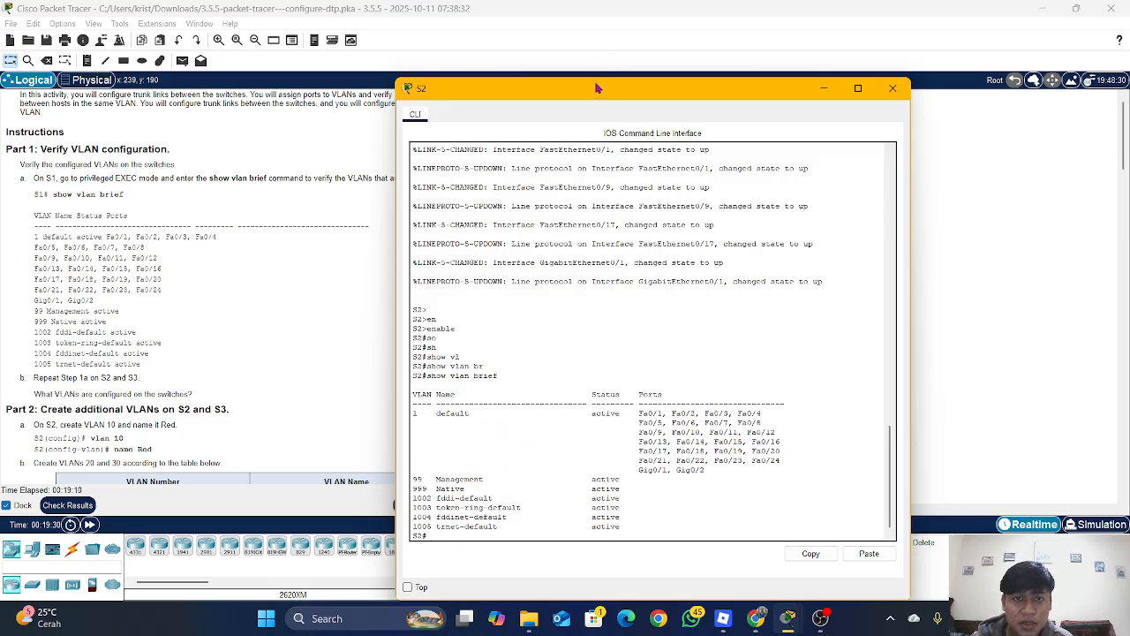
Place the S1 and S2 consoles side by side to compare their VLAN lists.
{"action": "left_click_drag", "start_coordinate": [597, 89], "coordinate": [899, 101]}
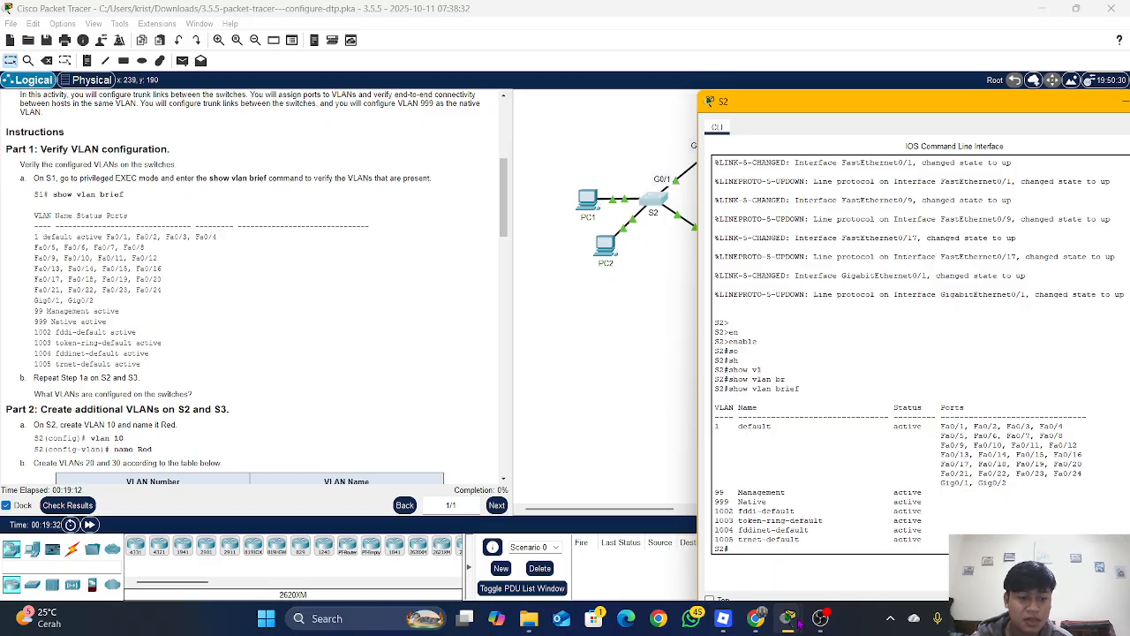
{"action": "mouse_move", "coordinate": [795, 622]}
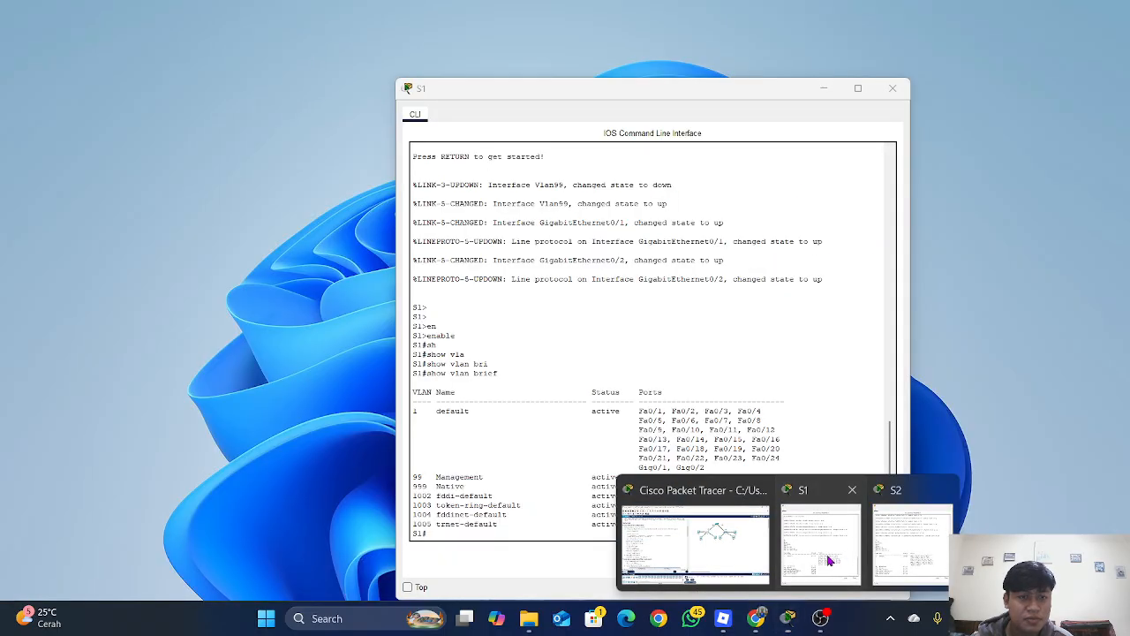
{"action": "left_click", "coordinate": [817, 543]}
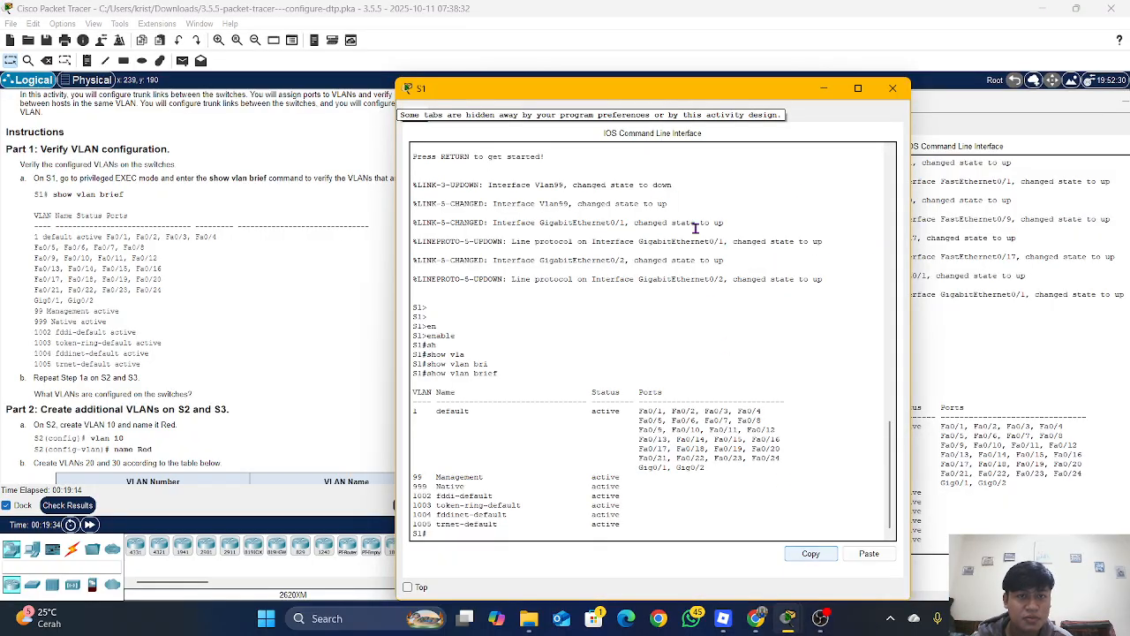
{"action": "left_click_drag", "start_coordinate": [689, 92], "coordinate": [475, 107]}
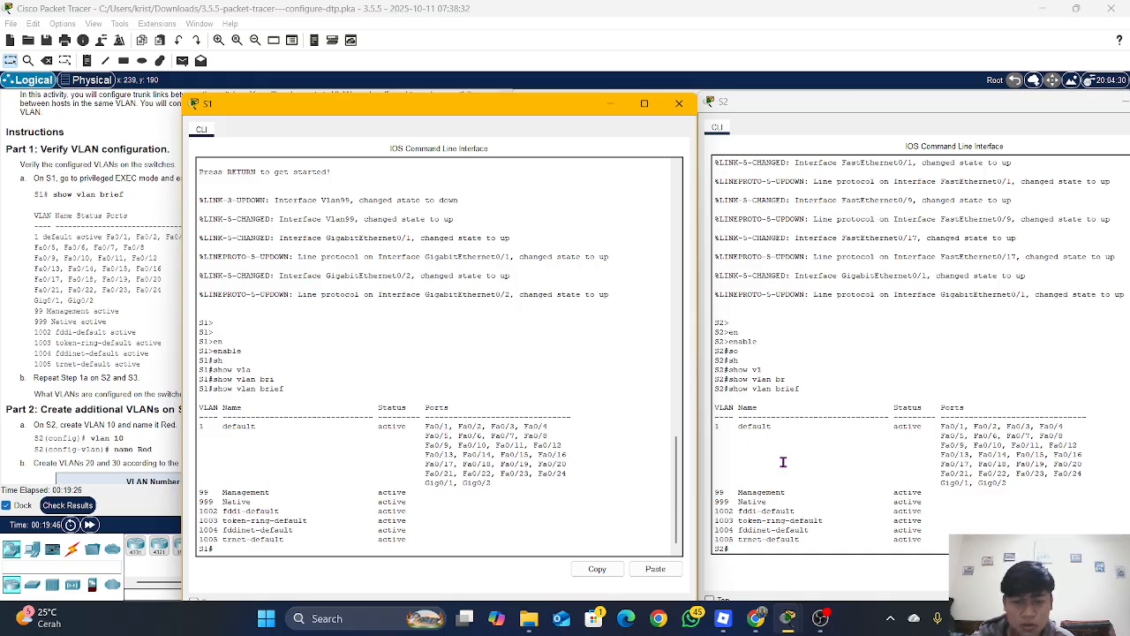
Open the command line of switch S3 and enter privileged EXEC mode with enable.
{"action": "left_click", "coordinate": [122, 427]}
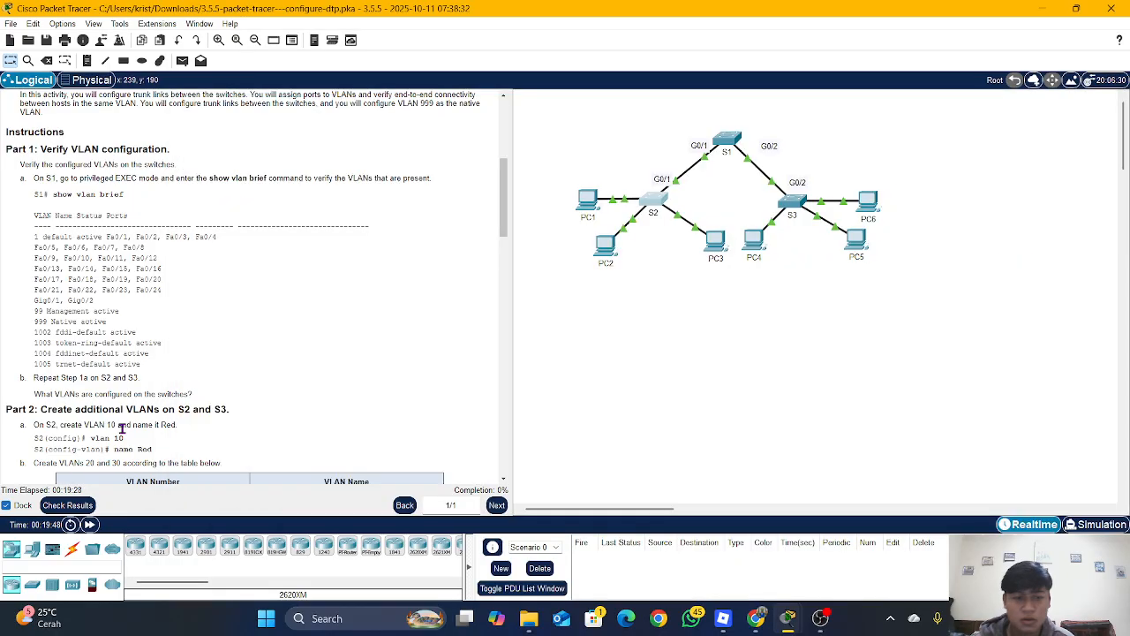
{"action": "left_click", "coordinate": [792, 205]}
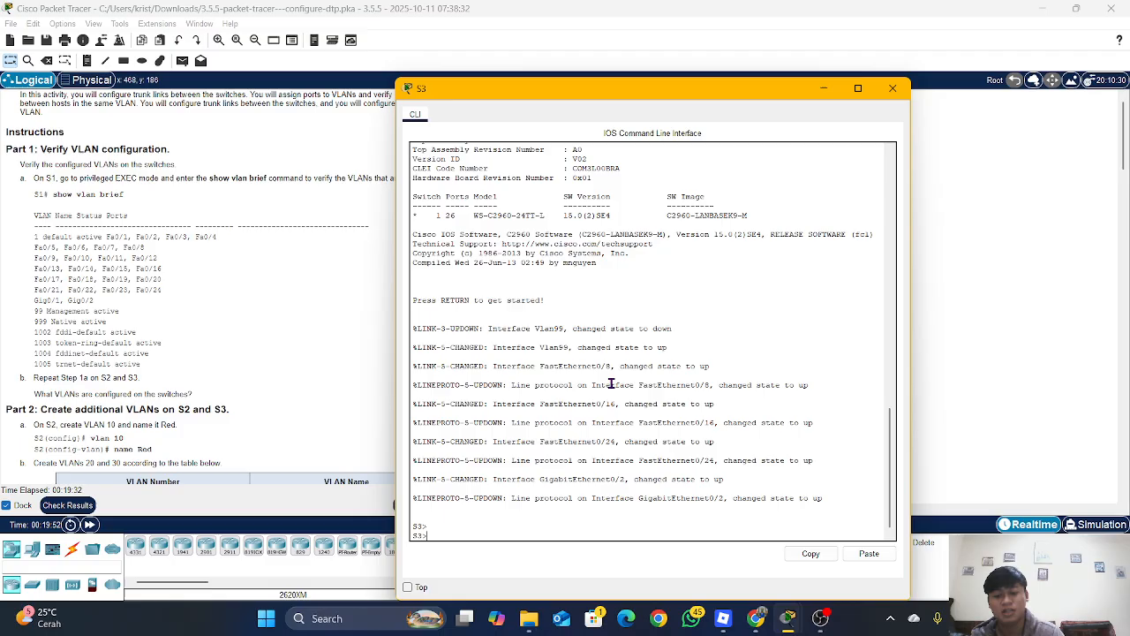
{"action": "type", "text": "en"}
{"action": "key", "text": "Tab"}
{"action": "key", "text": "Return"}
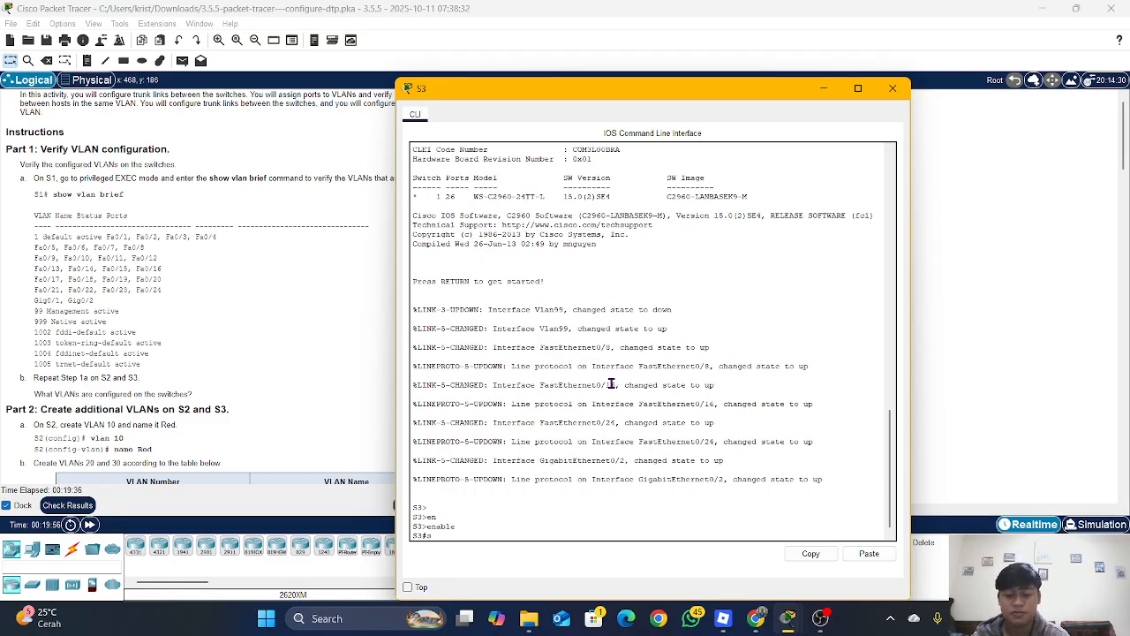
Run show vlan brief on S3 to list its VLANs.
{"action": "type", "text": "sh"}
{"action": "key", "text": "Tab"}
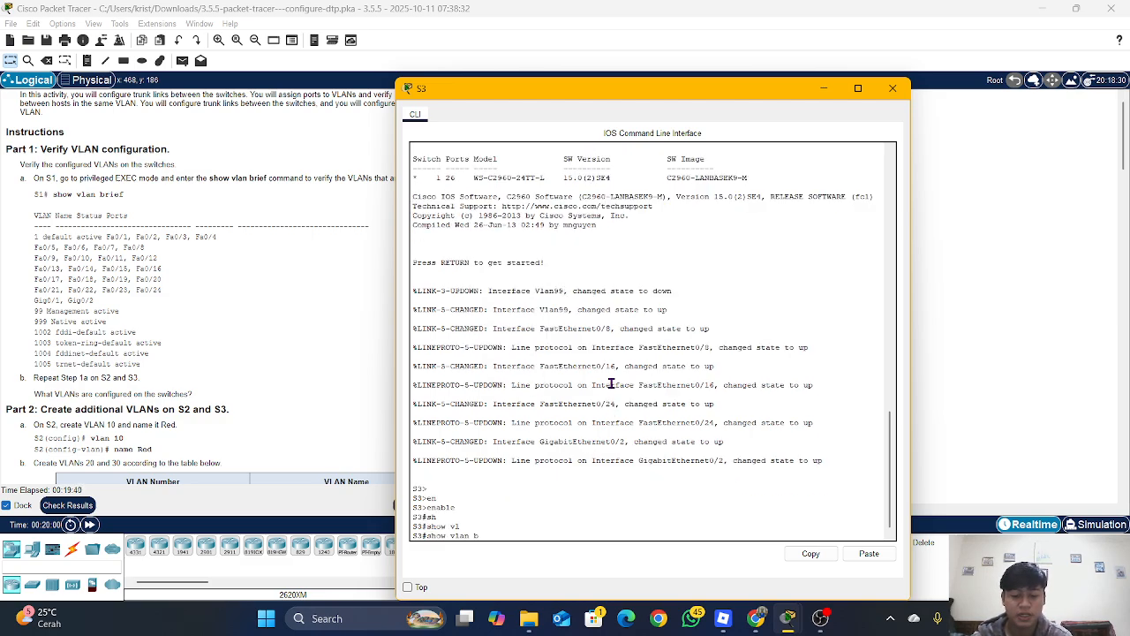
{"action": "key", "text": "Tab"}
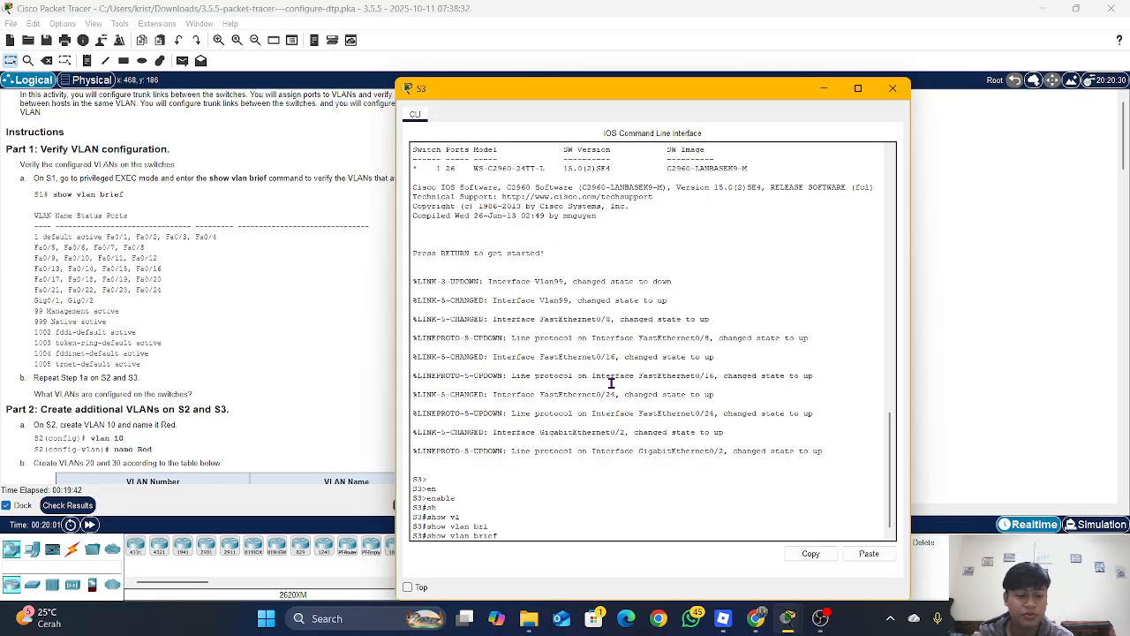
{"action": "key", "text": "Return"}
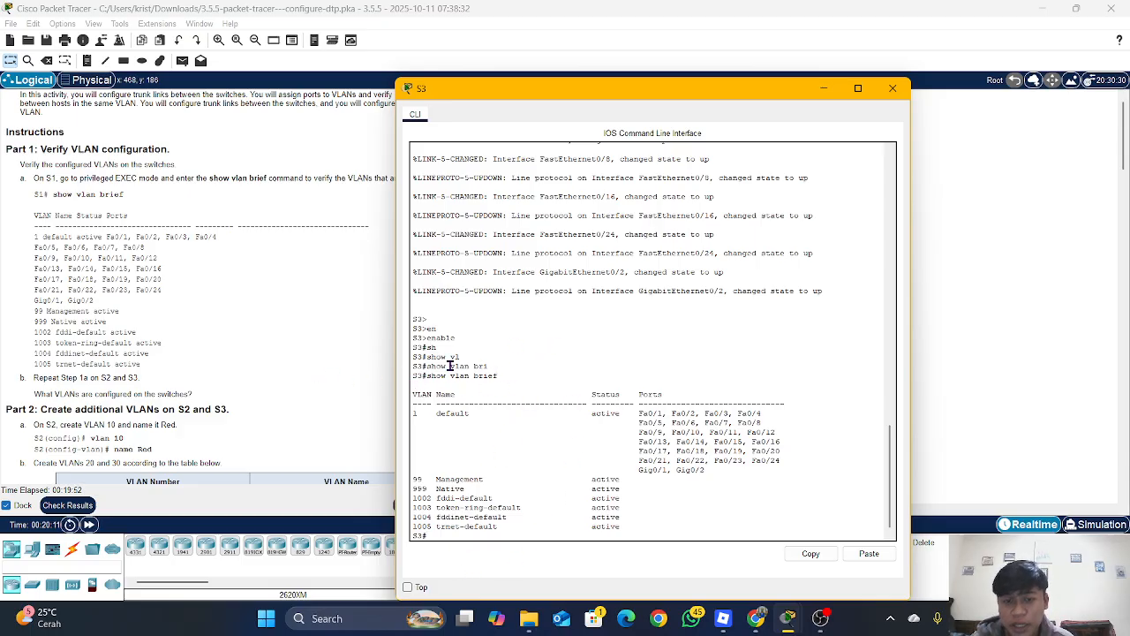
Bring the S1, S2 and S3 consoles back into view and arrange them to compare their VLAN lists.
{"action": "left_click", "coordinate": [248, 343]}
{"action": "scroll", "coordinate": [247, 343], "scroll_direction": "down", "scroll_amount": 1}
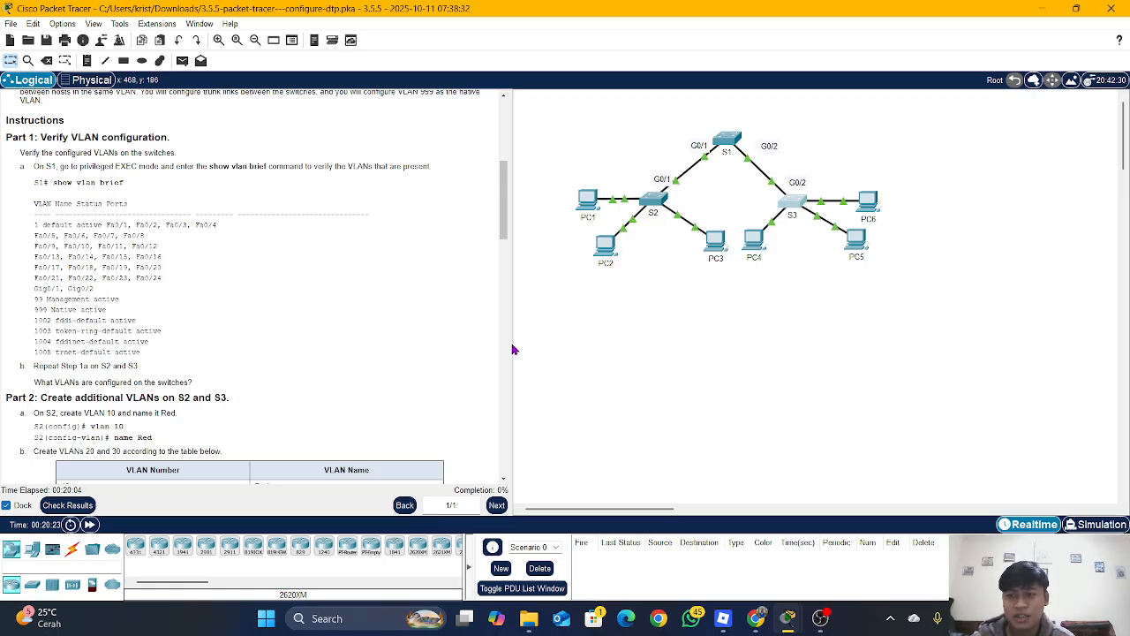
{"action": "mouse_move", "coordinate": [787, 623]}
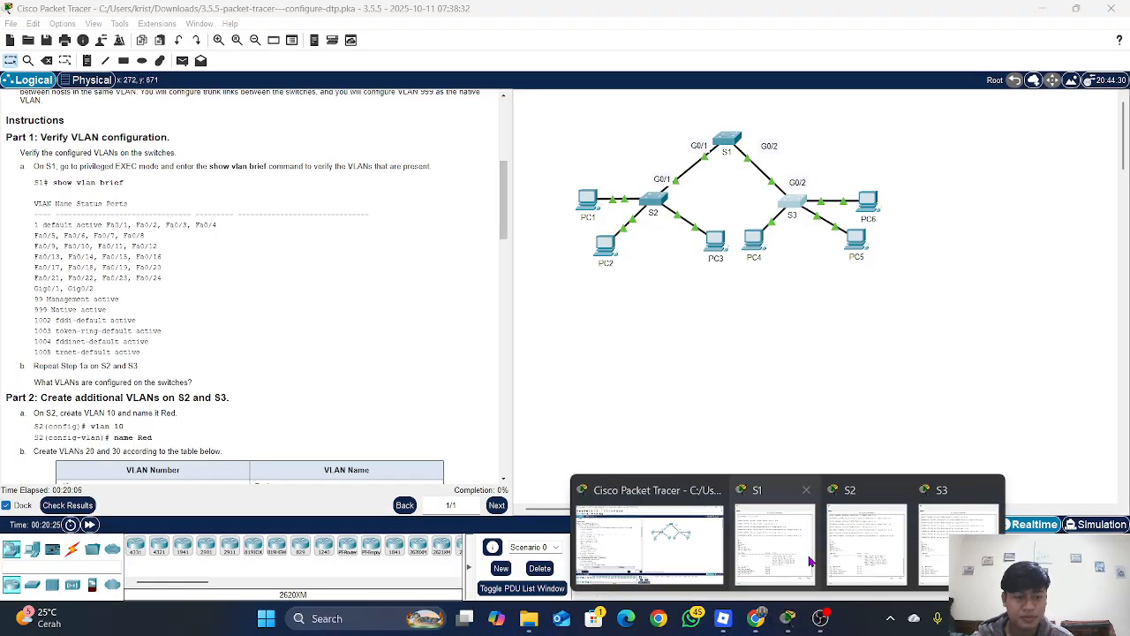
{"action": "left_click", "coordinate": [792, 561]}
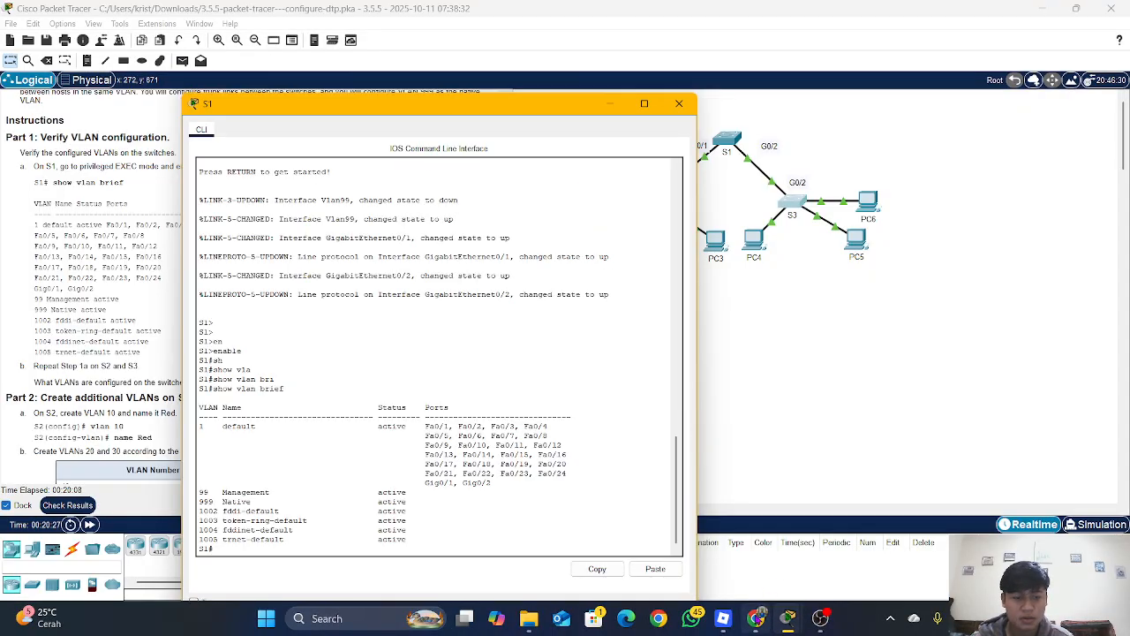
{"action": "left_click", "coordinate": [756, 618]}
{"action": "mouse_move", "coordinate": [789, 621]}
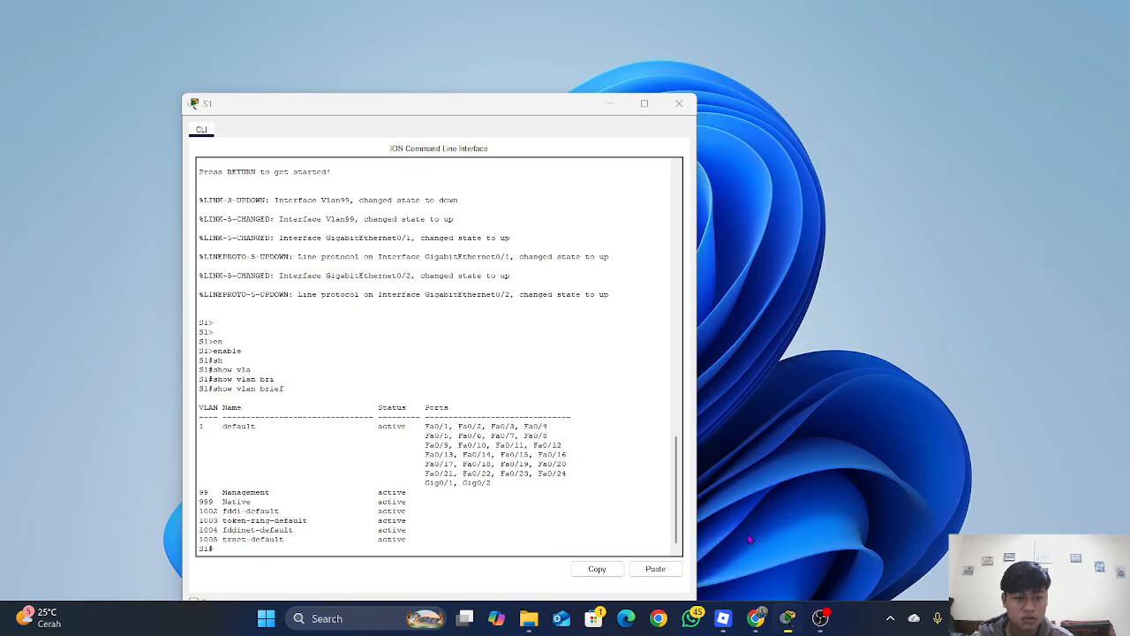
{"action": "left_click", "coordinate": [775, 541]}
{"action": "left_click", "coordinate": [826, 583]}
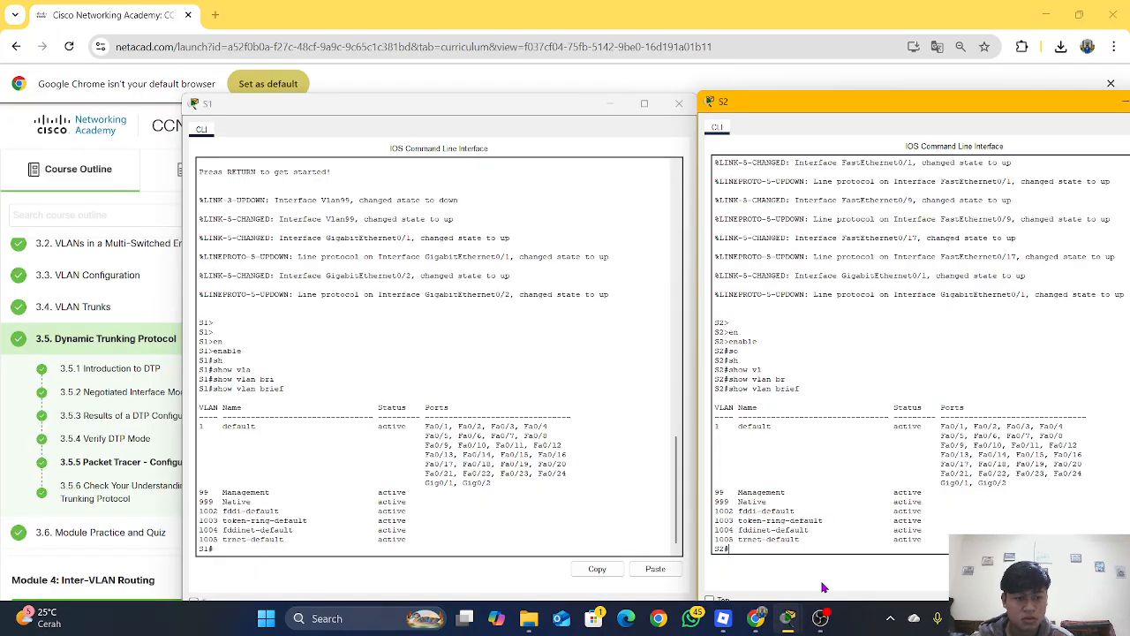
{"action": "mouse_move", "coordinate": [789, 621]}
{"action": "left_click", "coordinate": [933, 543]}
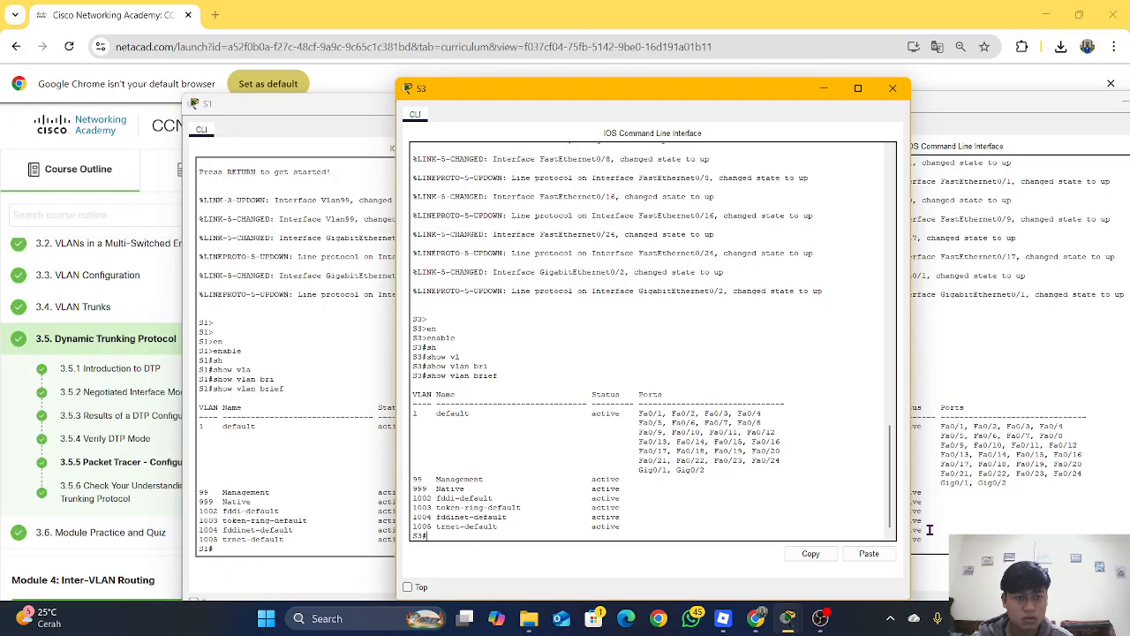
{"action": "left_click_drag", "start_coordinate": [720, 88], "coordinate": [1058, 135]}
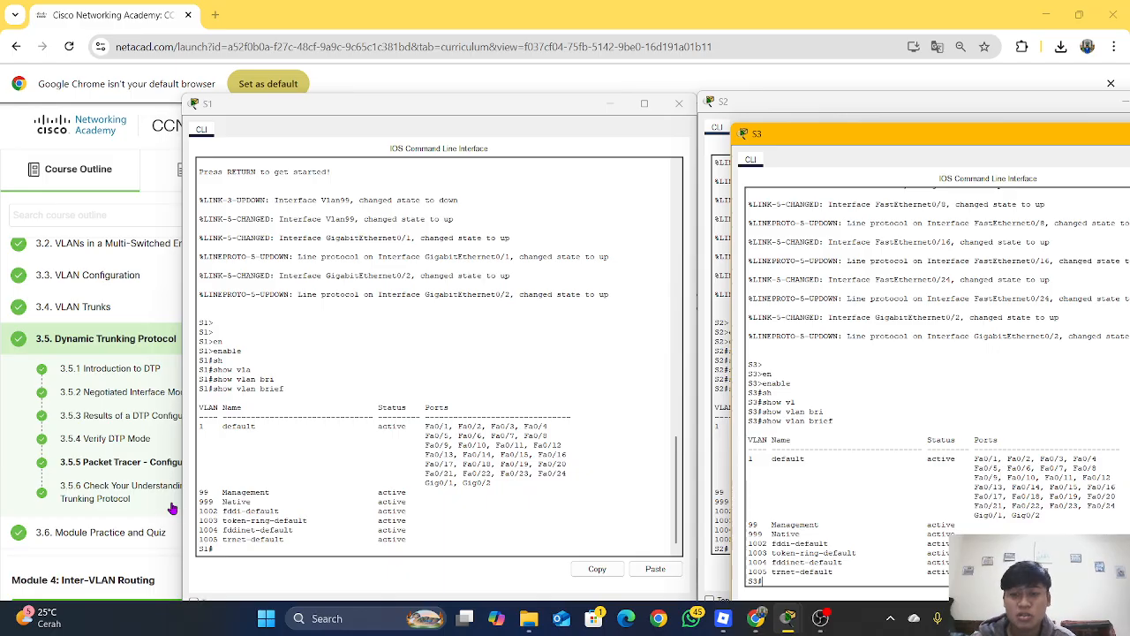
Highlight the VLAN 99 Management and VLAN 999 Native rows in the S1 console's VLAN list.
{"action": "double_click", "coordinate": [205, 492]}
{"action": "left_click_drag", "start_coordinate": [208, 490], "coordinate": [426, 504]}
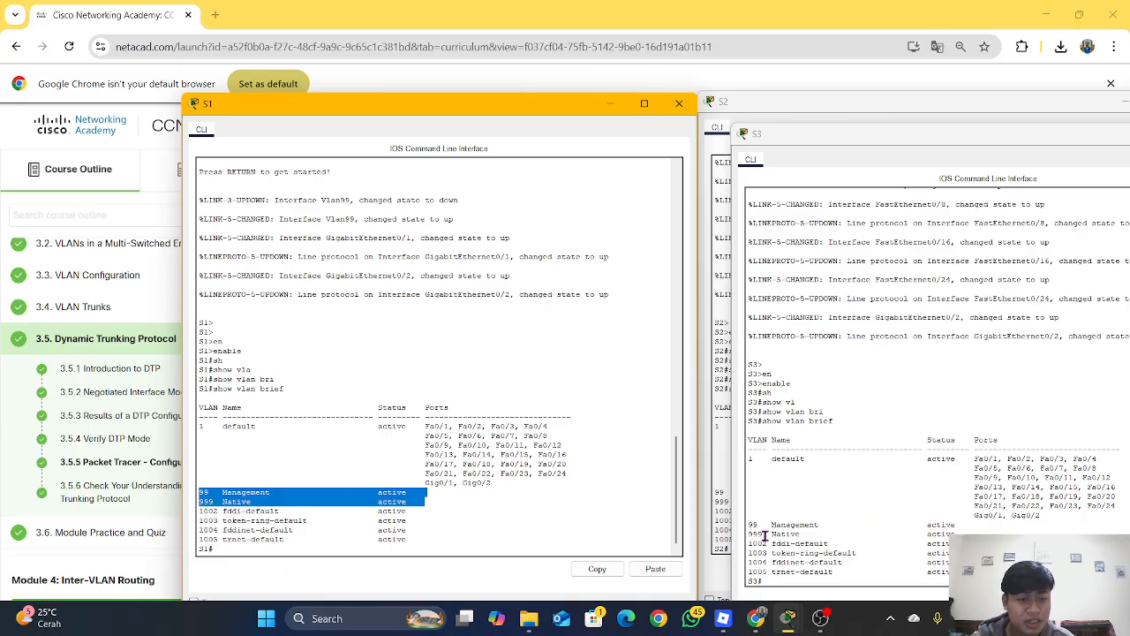
{"action": "left_click", "coordinate": [157, 390]}
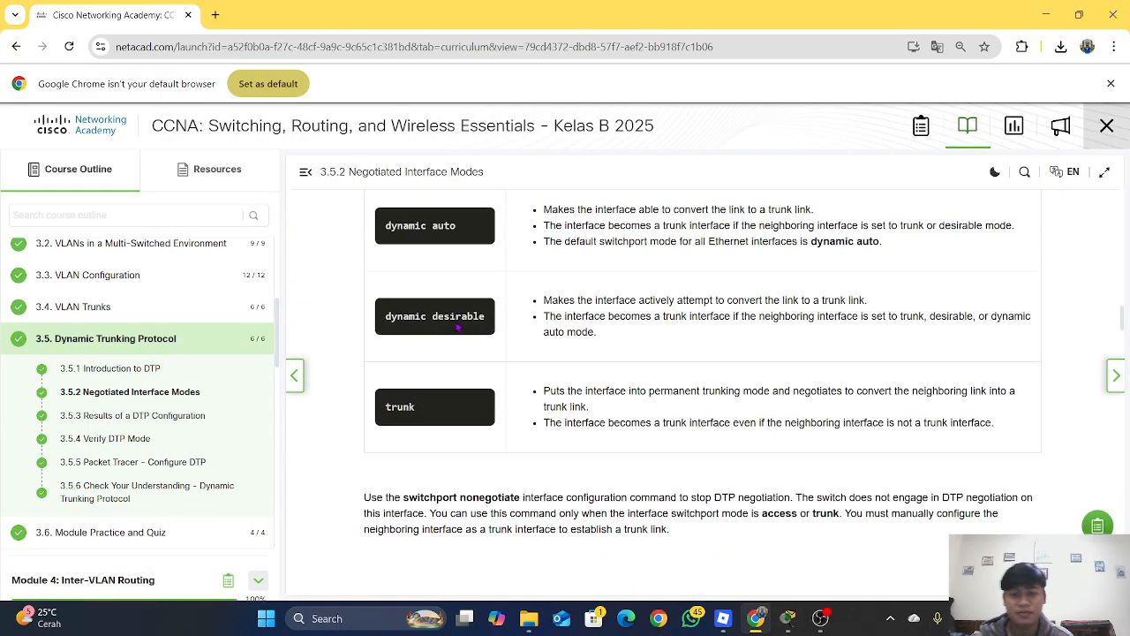
Switch back to the Packet Tracer activity window and open the S2 console beside the Part 2 instructions.
{"action": "mouse_move", "coordinate": [787, 618]}
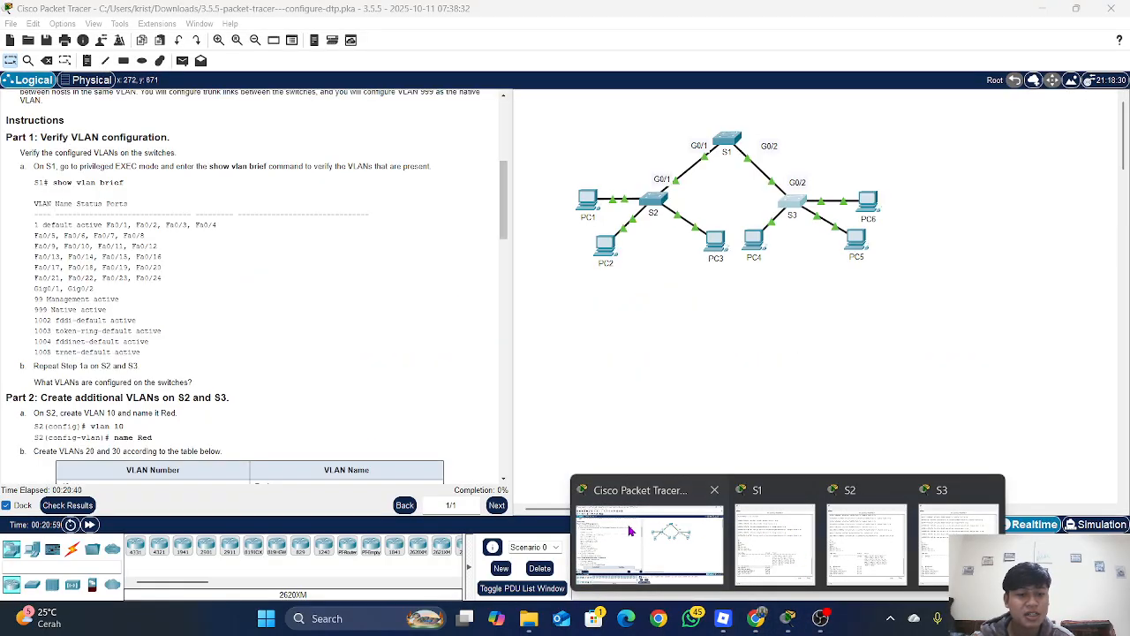
{"action": "left_click", "coordinate": [649, 540]}
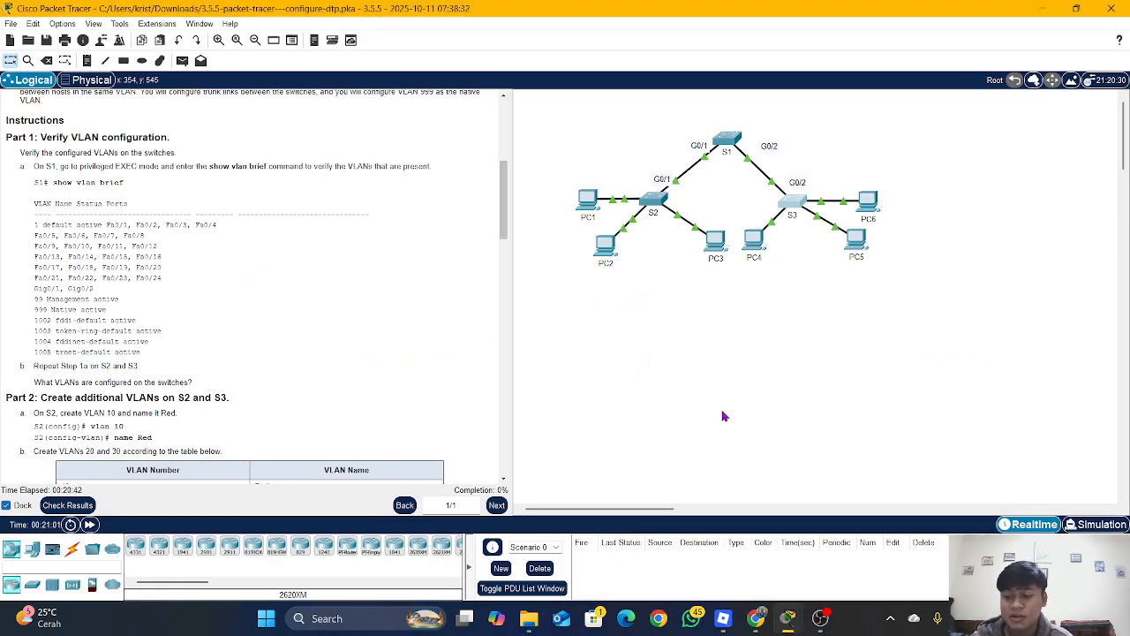
{"action": "scroll", "coordinate": [269, 344], "scroll_direction": "down", "scroll_amount": 2}
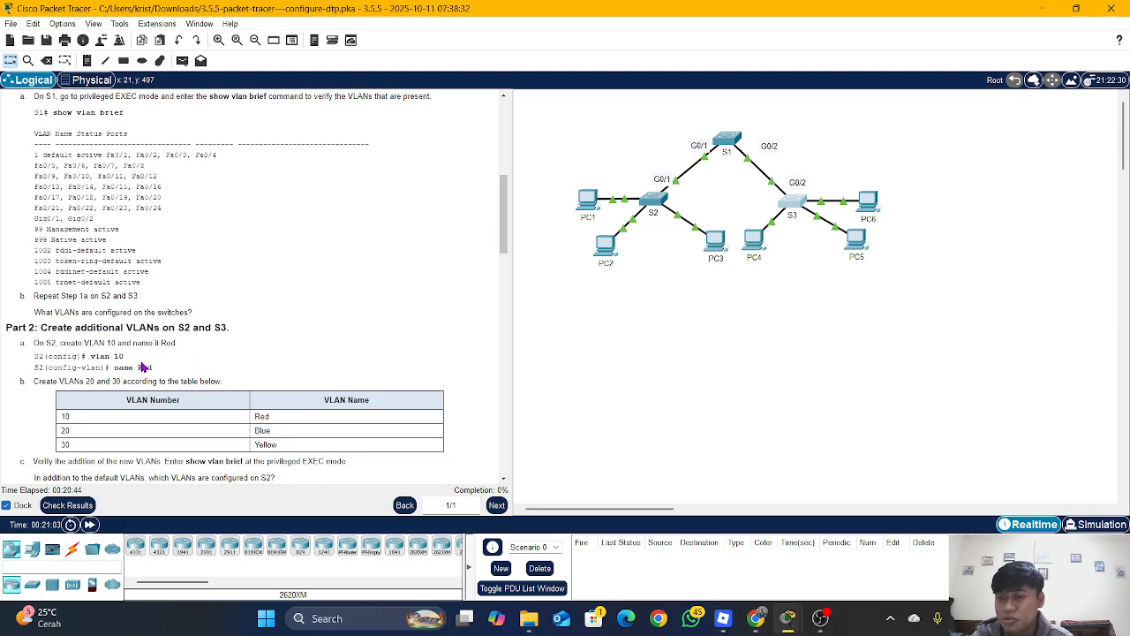
{"action": "scroll", "coordinate": [144, 367], "scroll_direction": "down", "scroll_amount": 1}
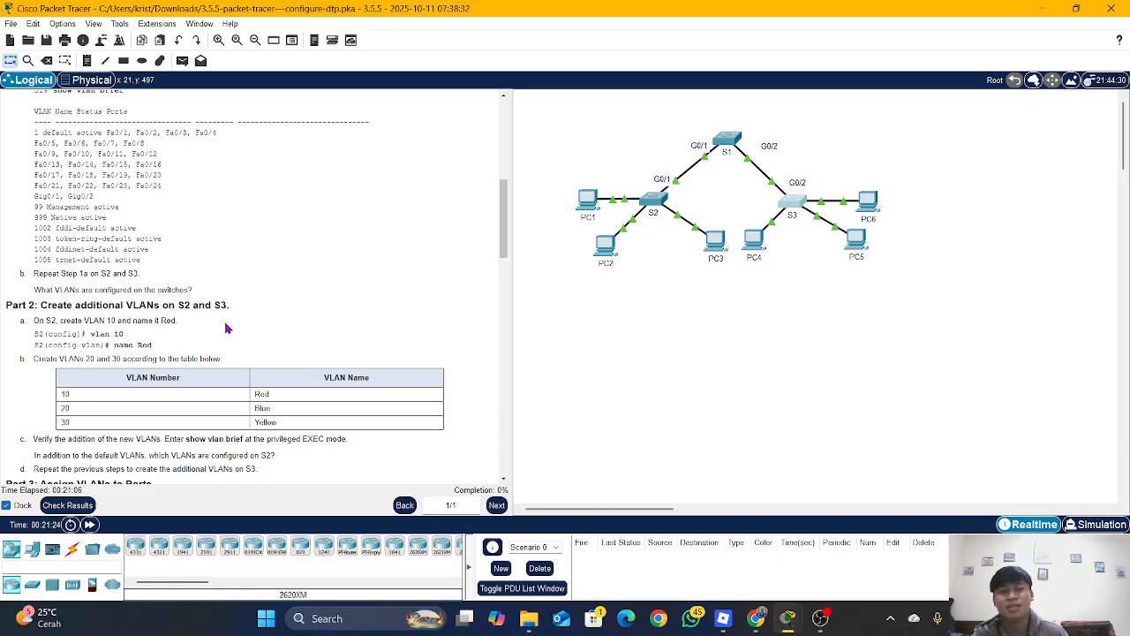
{"action": "left_click", "coordinate": [658, 202]}
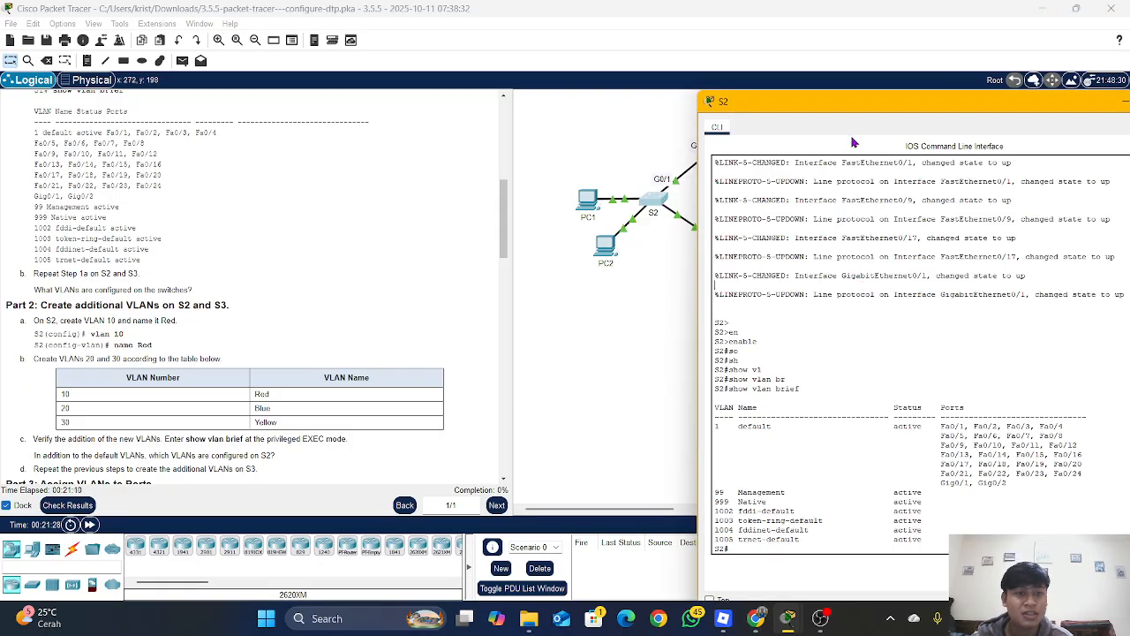
{"action": "left_click_drag", "start_coordinate": [834, 101], "coordinate": [691, 75]}
{"action": "key", "text": "Return"}
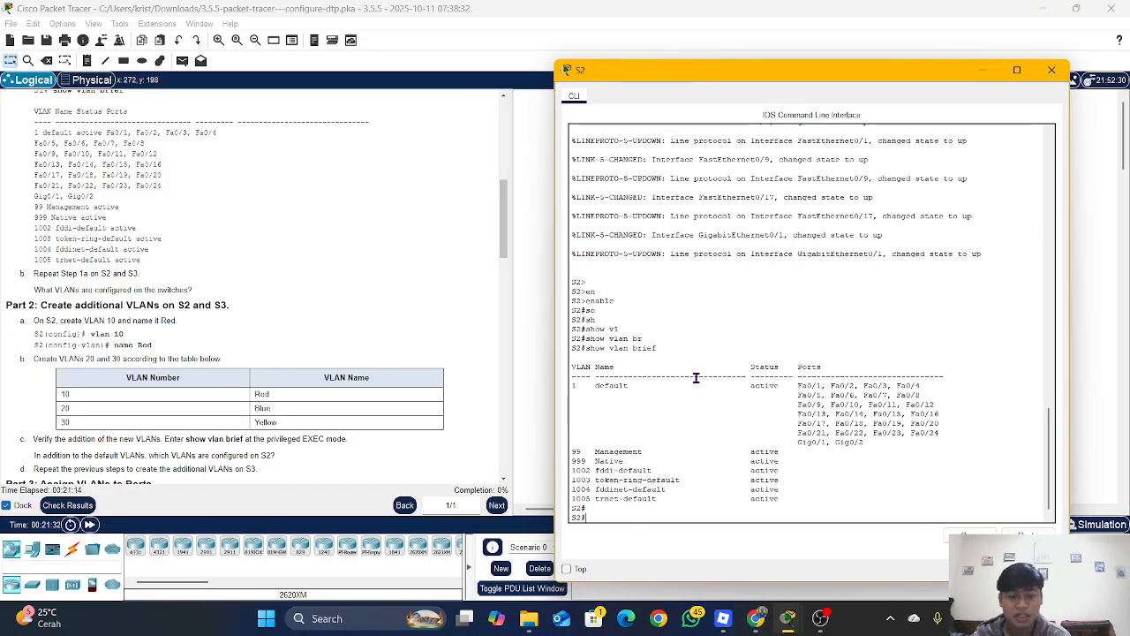
Enter global configuration mode on S2 with configure t.
{"action": "type", "text": "conf"}
{"action": "key", "text": "Tab"}
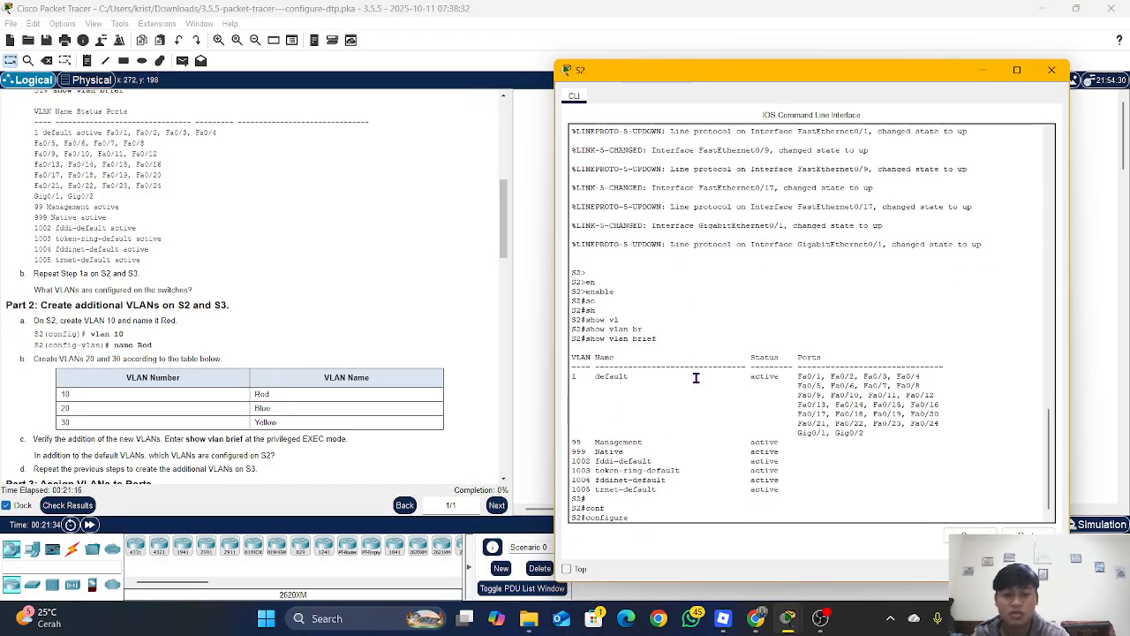
{"action": "type", "text": "t"}
{"action": "key", "text": "Return"}
{"action": "key", "text": "Return"}
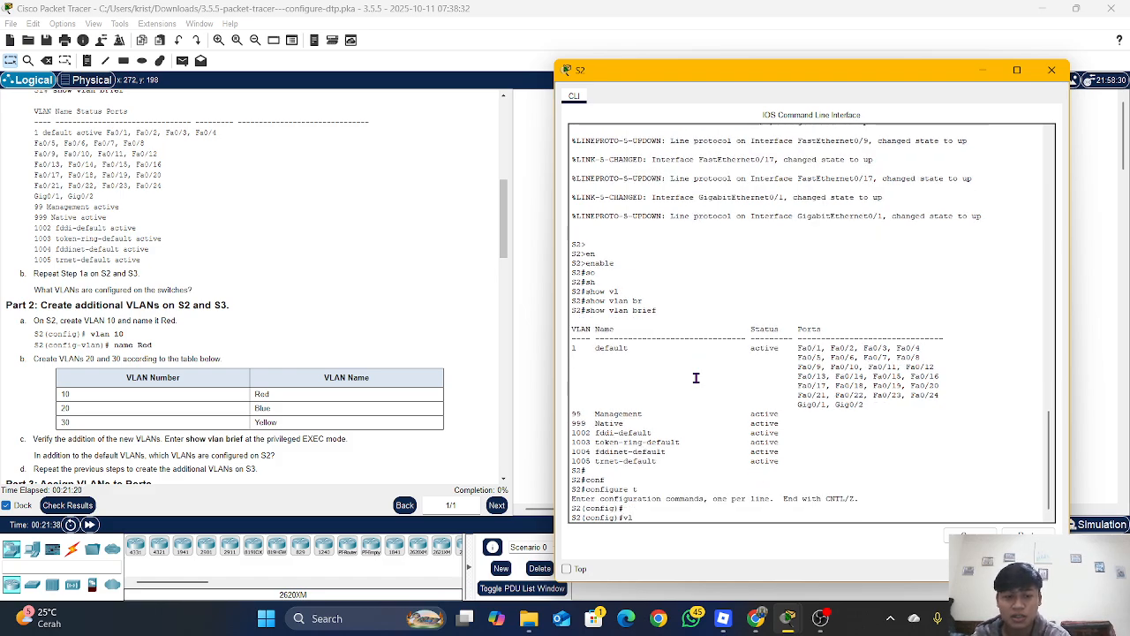
Create VLAN 10 on S2 and name it Red.
{"action": "type", "text": "vl"}
{"action": "key", "text": "Tab"}
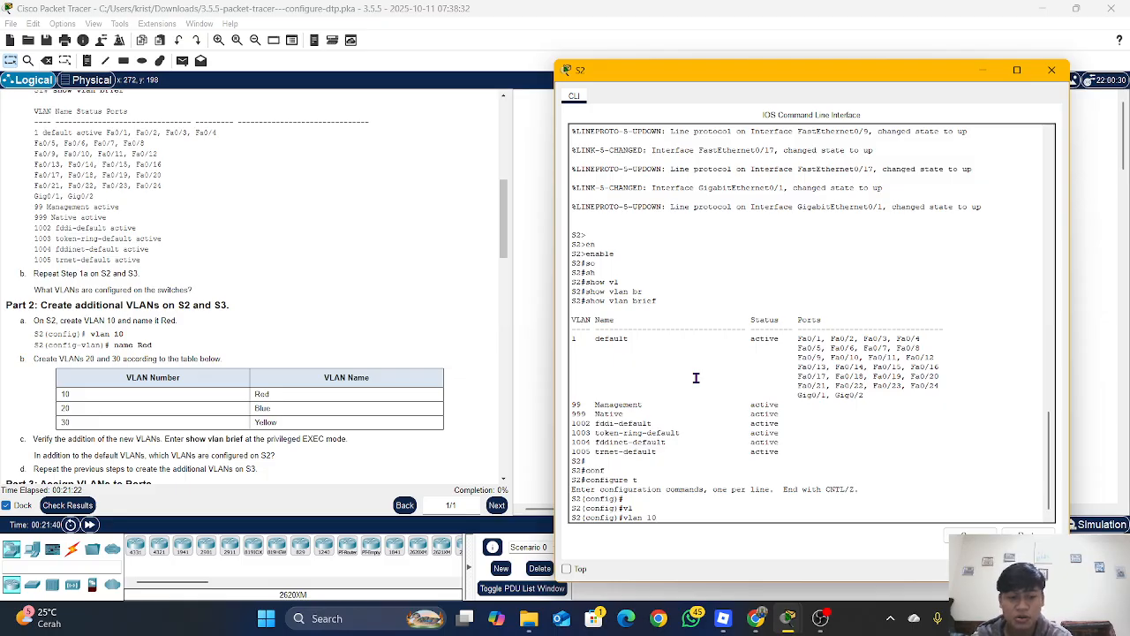
{"action": "type", "text": "10"}
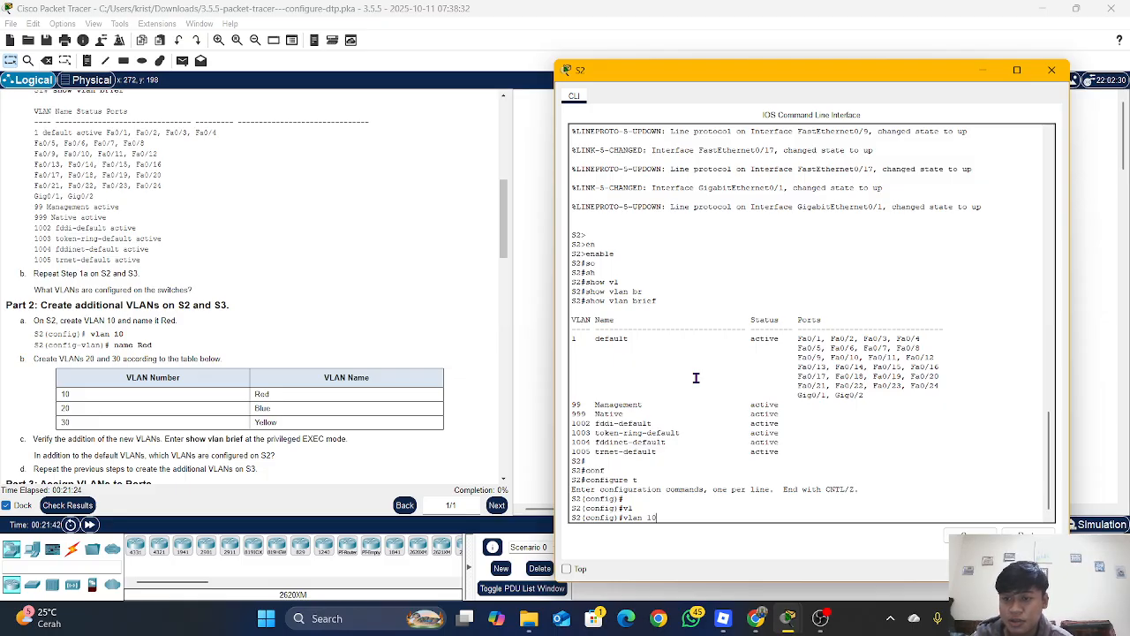
{"action": "key", "text": "Return"}
{"action": "type", "text": "na"}
{"action": "key", "text": "Tab"}
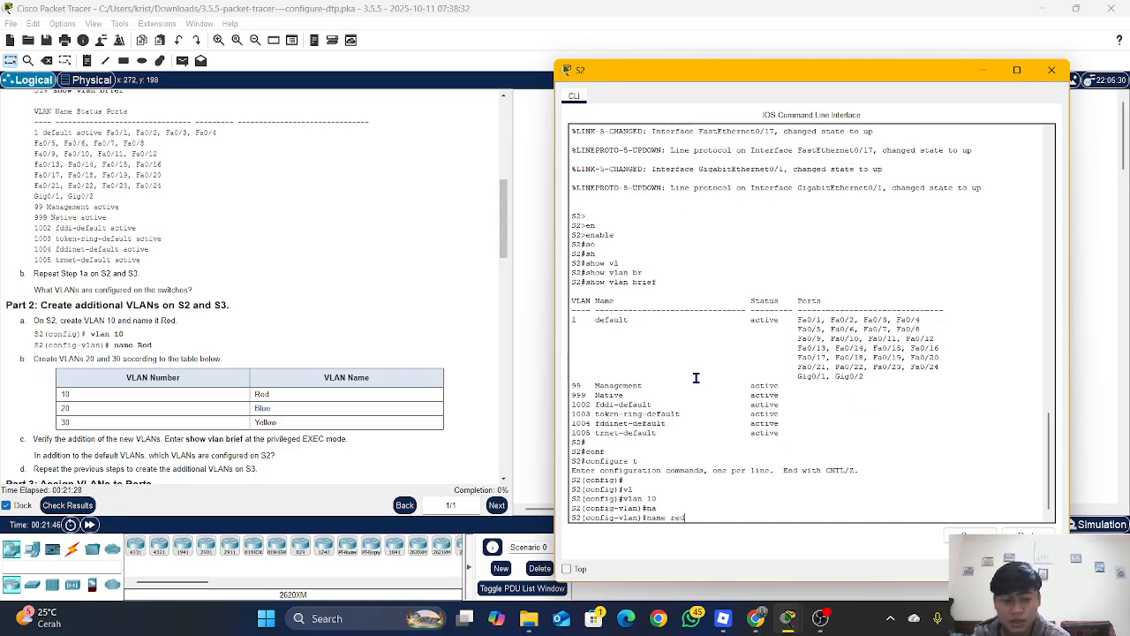
{"action": "key", "text": "BackSpace"}
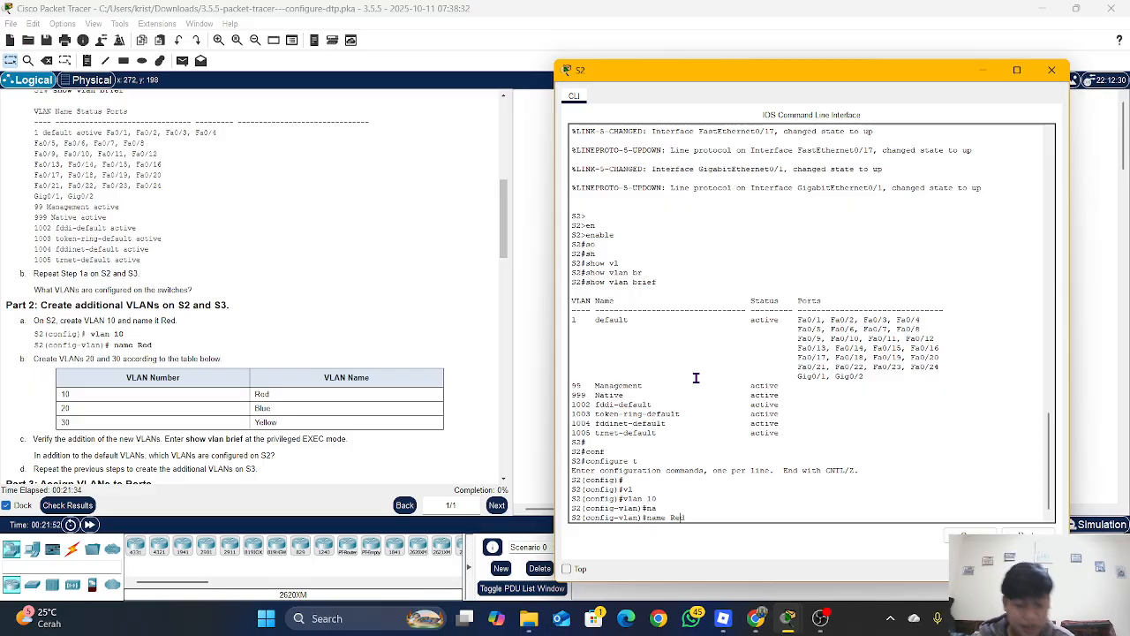
{"action": "key", "text": "BackSpace"}
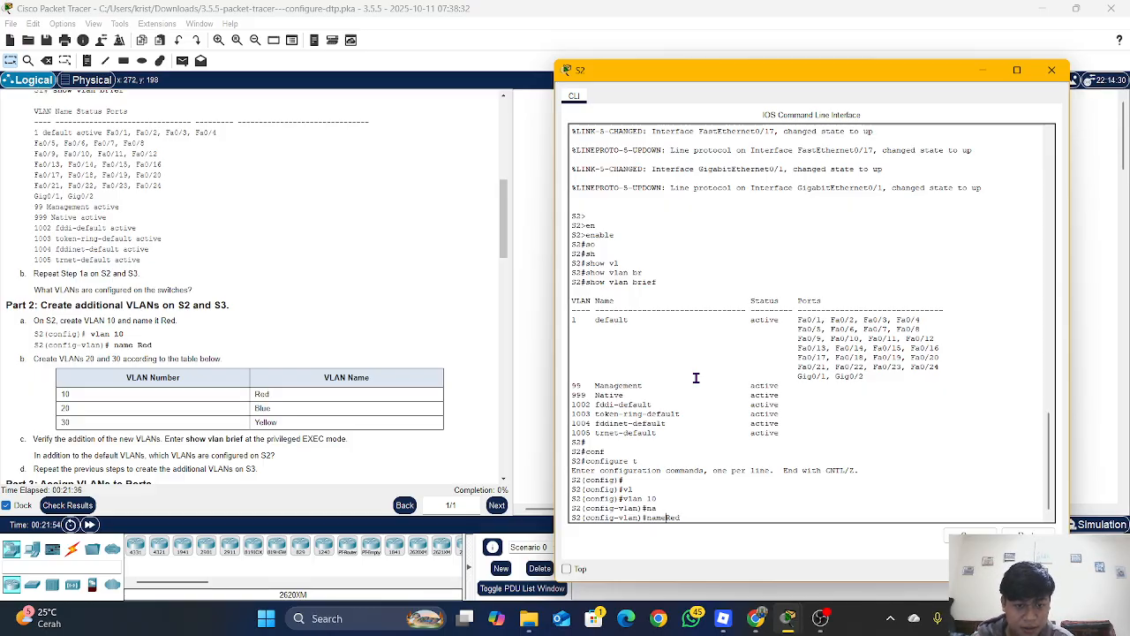
{"action": "key", "text": "Return"}
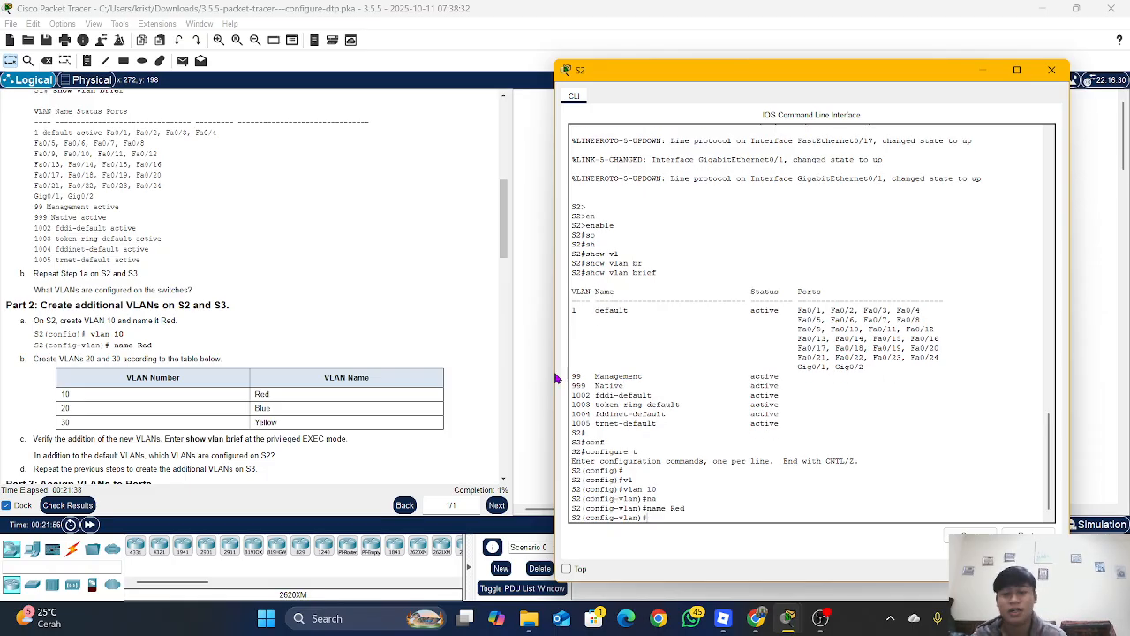
Check the activity results and examine the status of the assessment items for S1, S2 and S3.
{"action": "left_click", "coordinate": [78, 512]}
{"action": "left_click", "coordinate": [139, 93]}
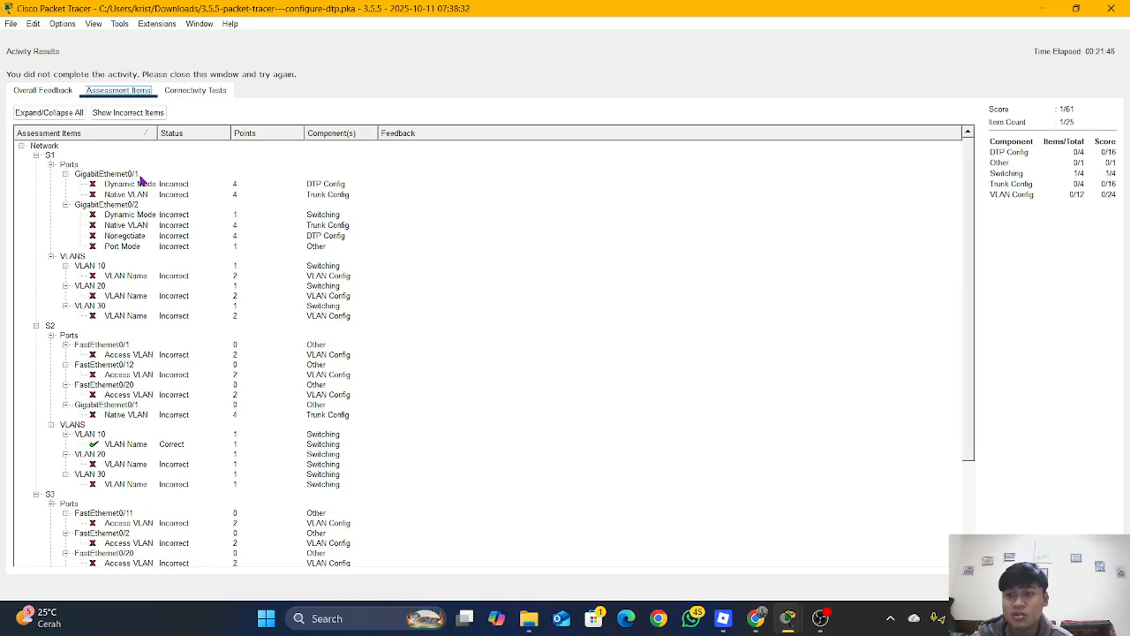
{"action": "scroll", "coordinate": [137, 298], "scroll_direction": "down", "scroll_amount": 4}
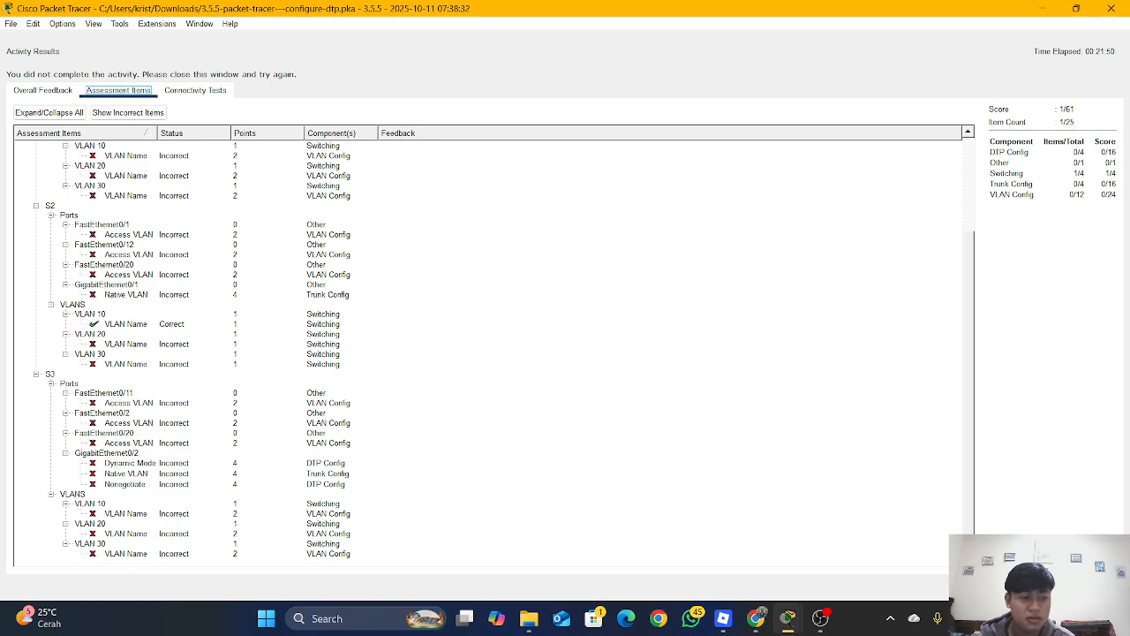
Close the activity results and, in the S2 console, create VLAN 20 and name it Blue.
{"action": "left_click", "coordinate": [1093, 587]}
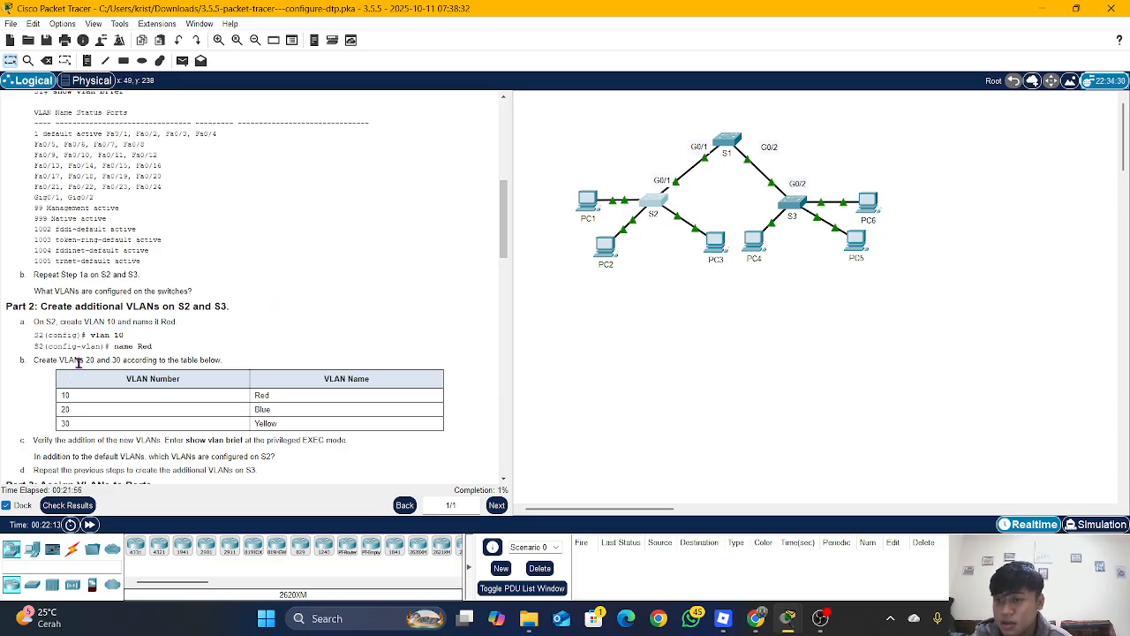
{"action": "scroll", "coordinate": [77, 362], "scroll_direction": "down", "scroll_amount": 1}
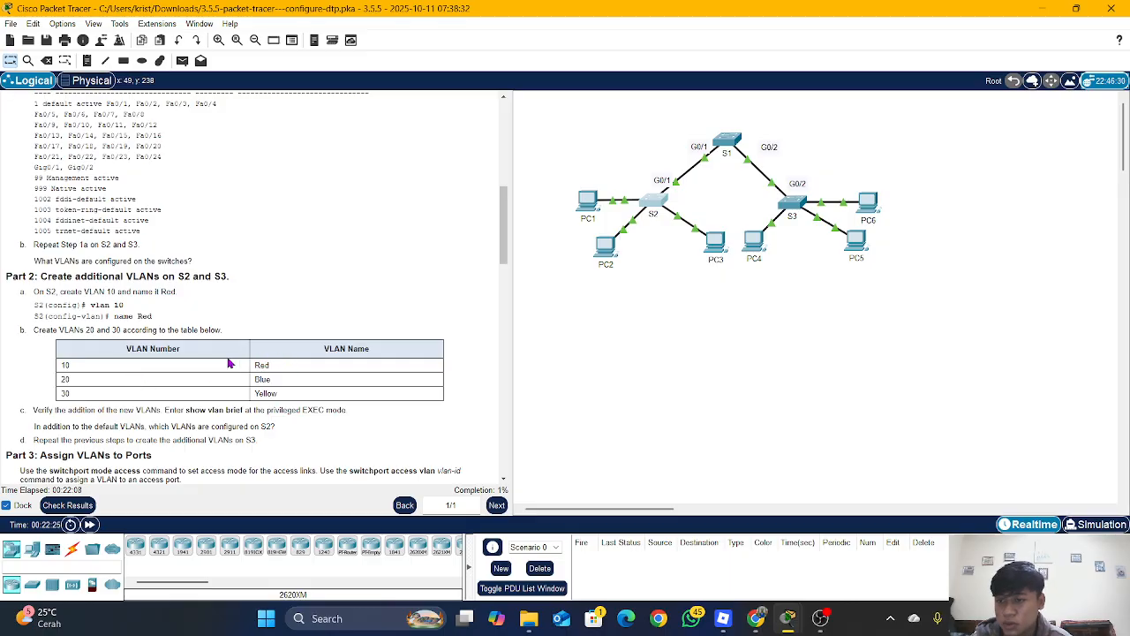
{"action": "left_click", "coordinate": [655, 198]}
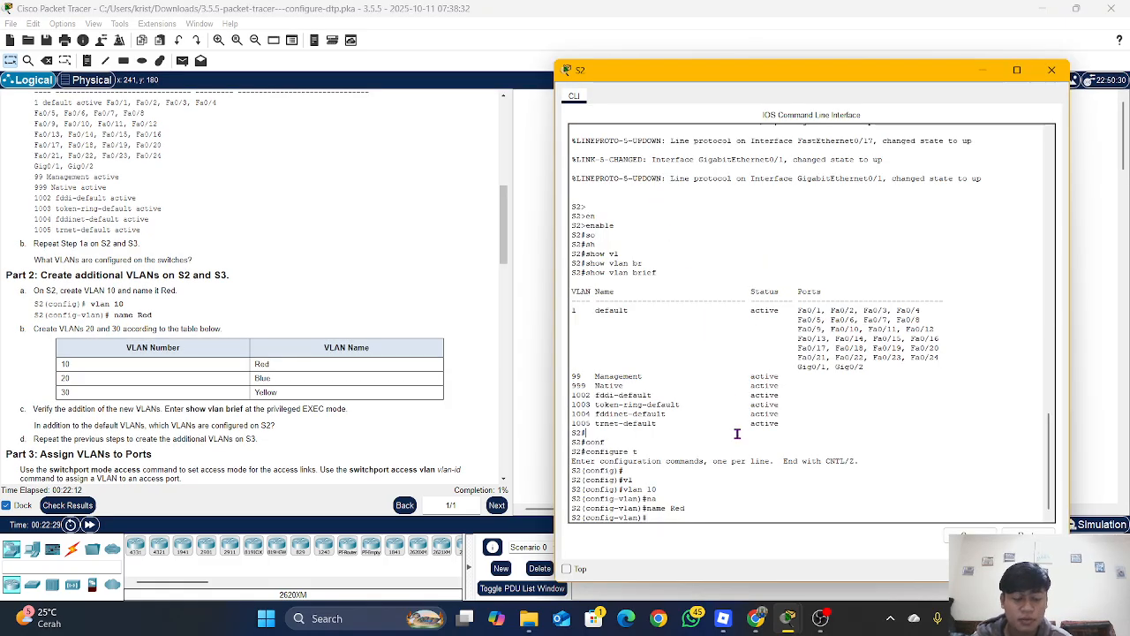
{"action": "key", "text": "Return"}
{"action": "type", "text": "v"}
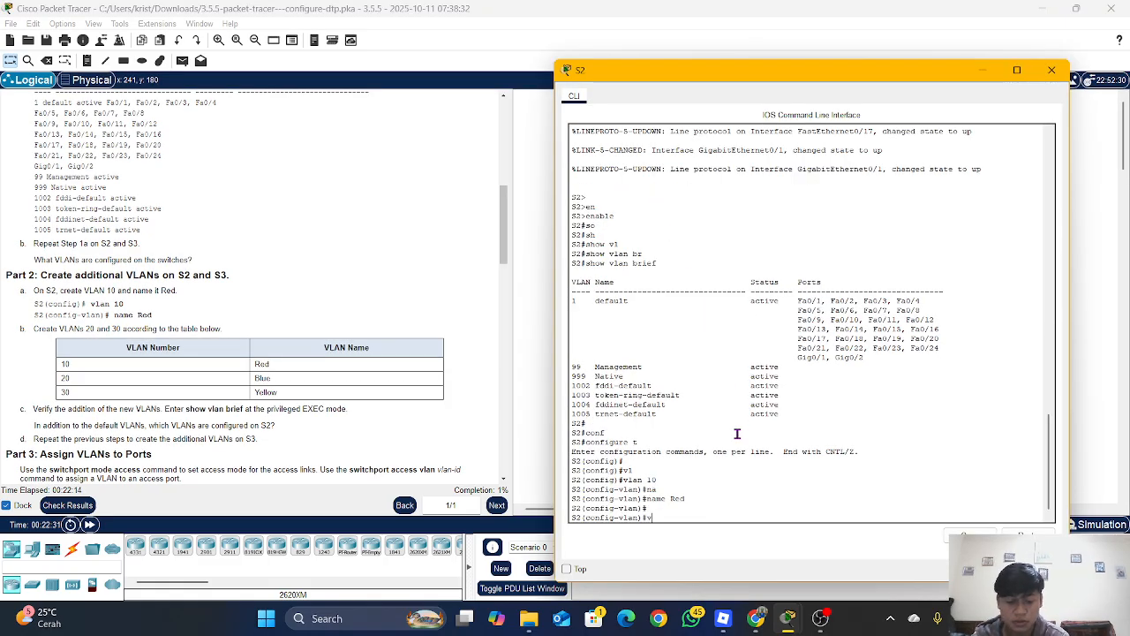
{"action": "type", "text": "l"}
{"action": "key", "text": "Tab"}
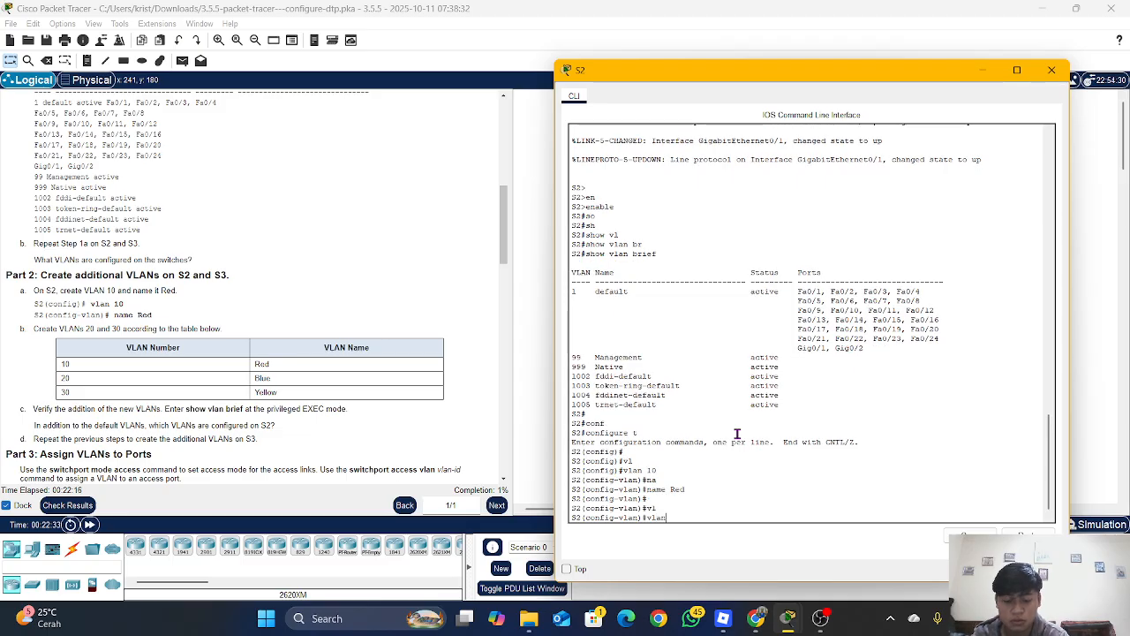
{"action": "type", "text": "20"}
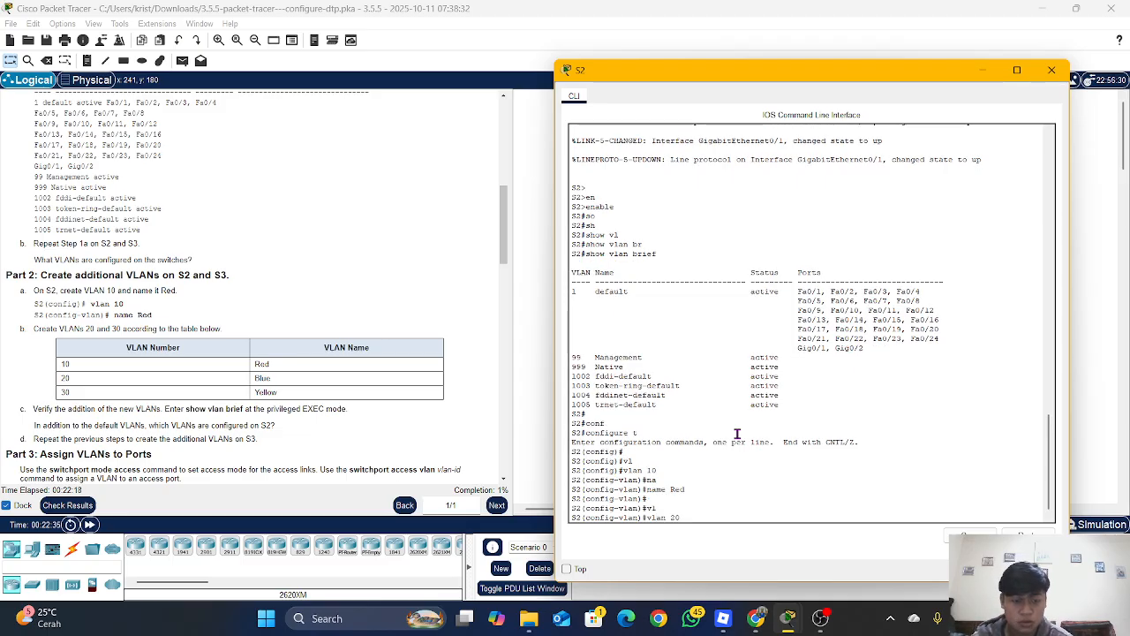
{"action": "key", "text": "Return"}
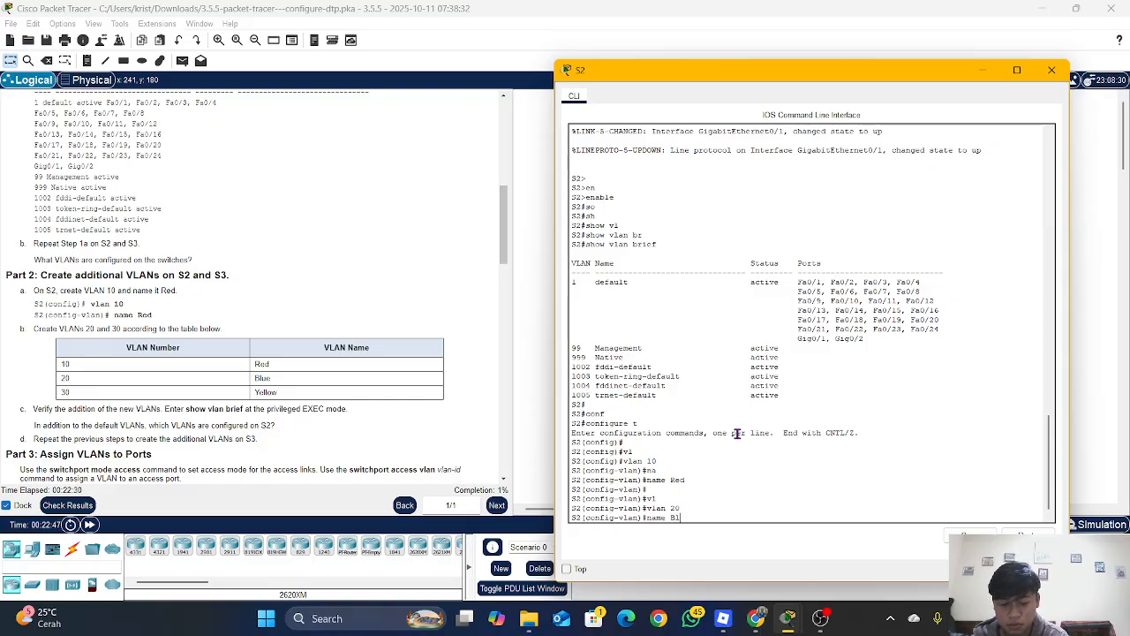
{"action": "key", "text": "Return"}
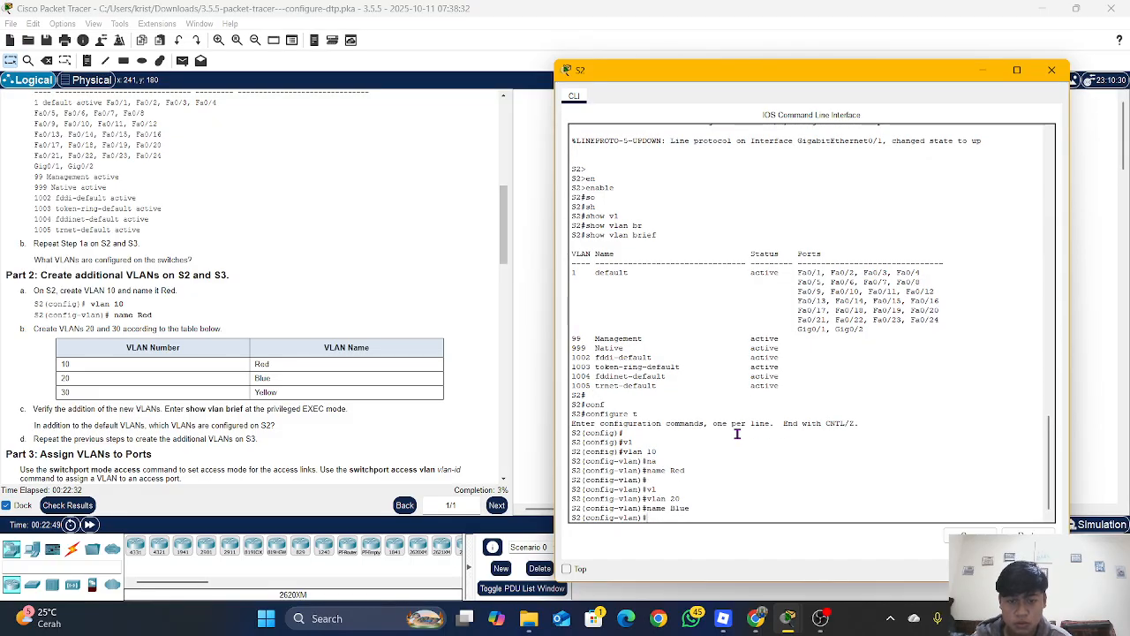
{"action": "key", "text": "Return"}
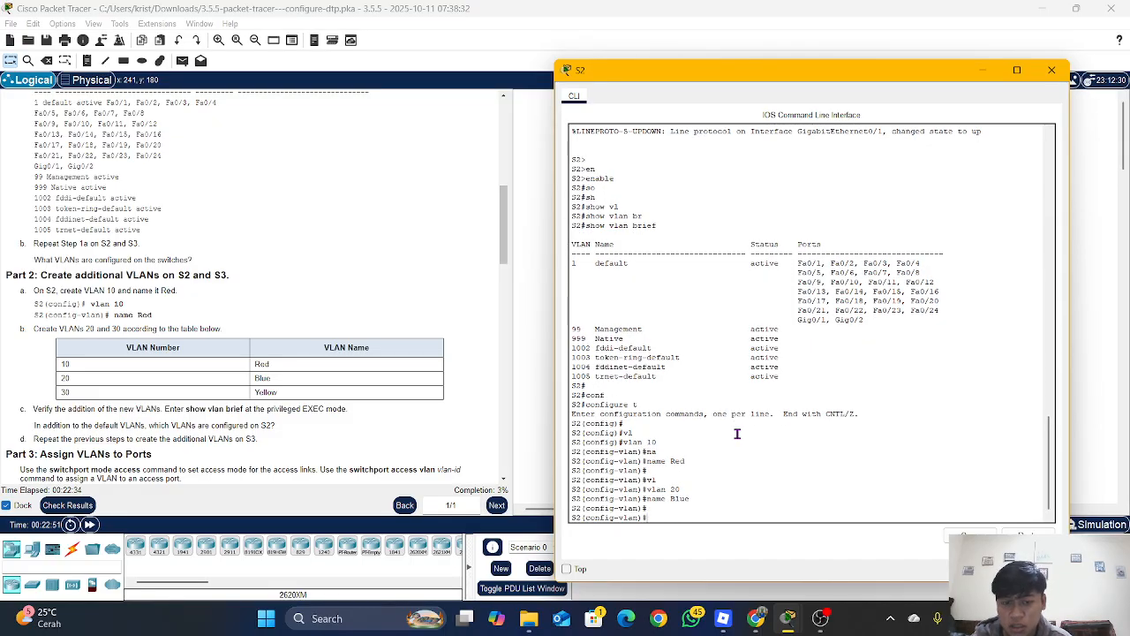
Create VLAN 30 on S2 and name it Yellow.
{"action": "type", "text": "vlan 30"}
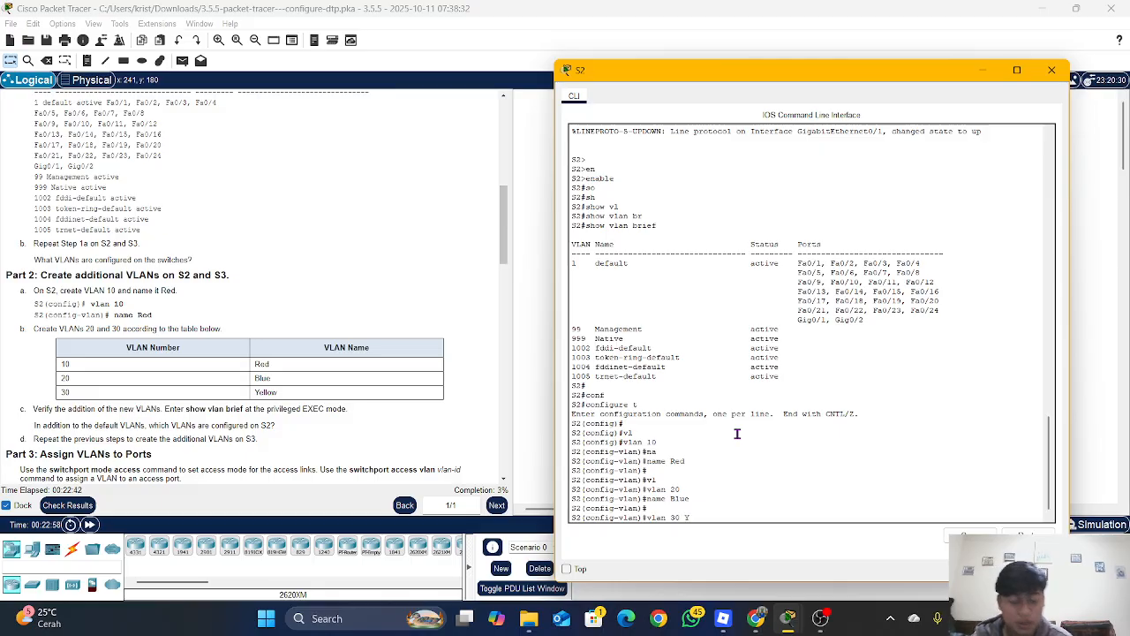
{"action": "key", "text": "Return"}
{"action": "type", "text": "nfig-vlan)#name"}
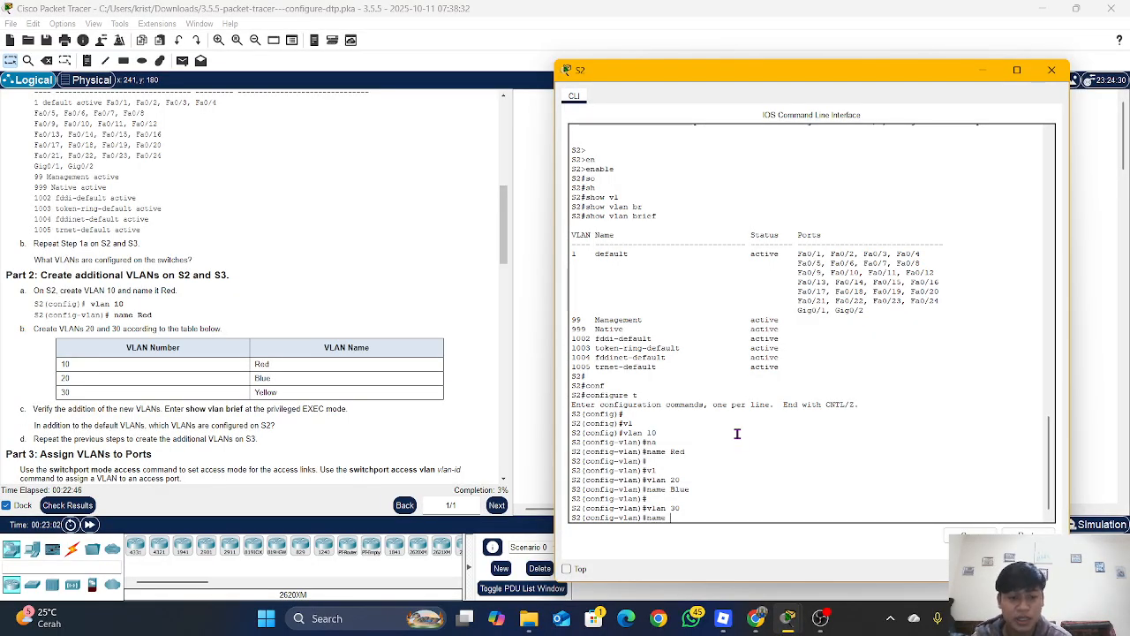
{"action": "type", "text": " Ye"}
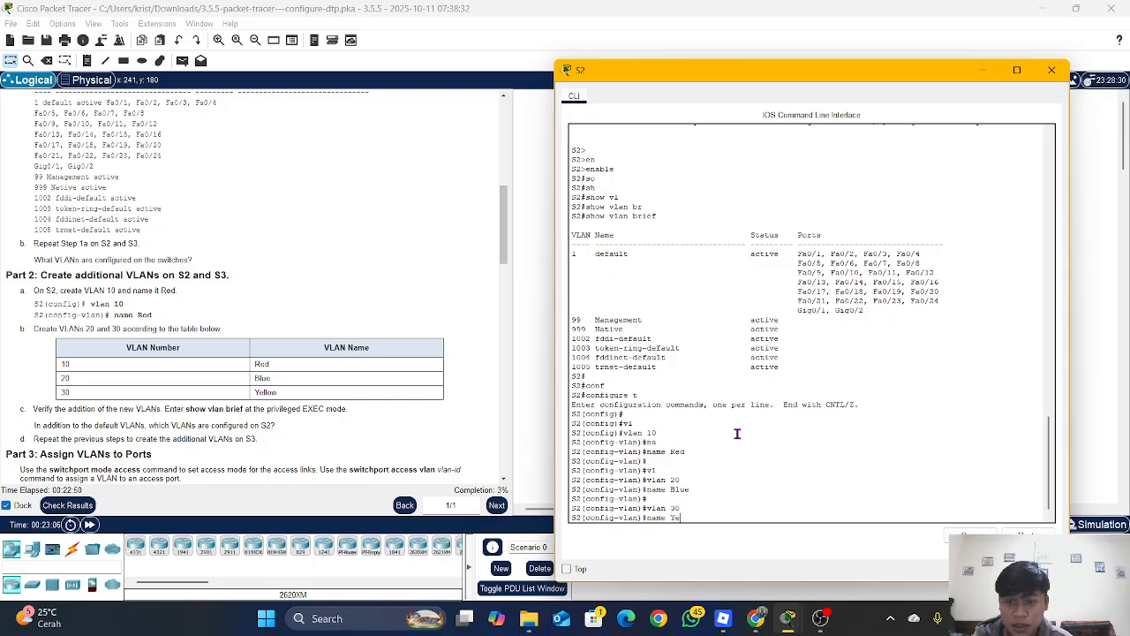
{"action": "type", "text": "llow"}
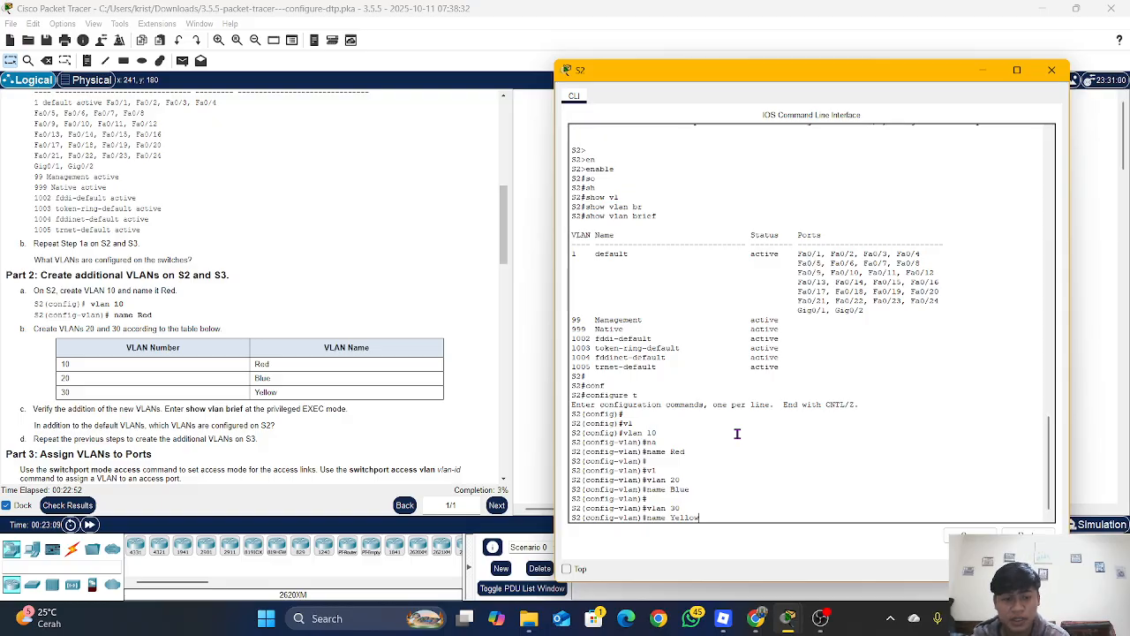
{"action": "key", "text": "Return"}
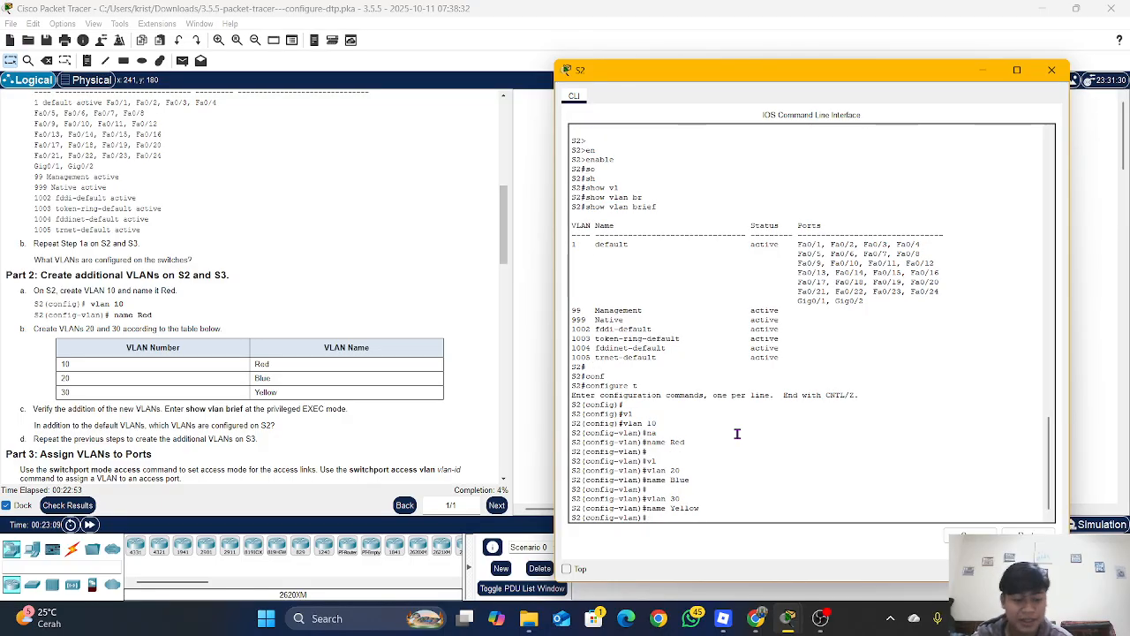
Check the activity results, examine the VLAN assessment items for all three switches, and close the results.
{"action": "left_click", "coordinate": [55, 505]}
{"action": "left_click", "coordinate": [126, 92]}
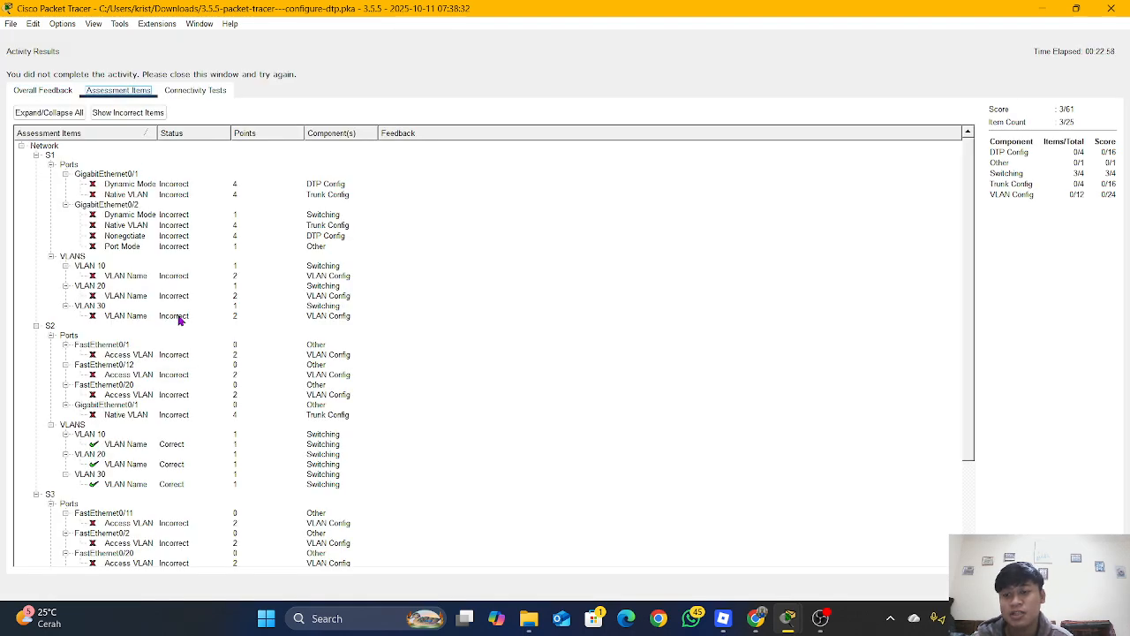
{"action": "scroll", "coordinate": [196, 493], "scroll_direction": "down", "scroll_amount": 4}
{"action": "scroll", "coordinate": [125, 428], "scroll_direction": "up", "scroll_amount": 2}
{"action": "scroll", "coordinate": [124, 427], "scroll_direction": "up", "scroll_amount": 2}
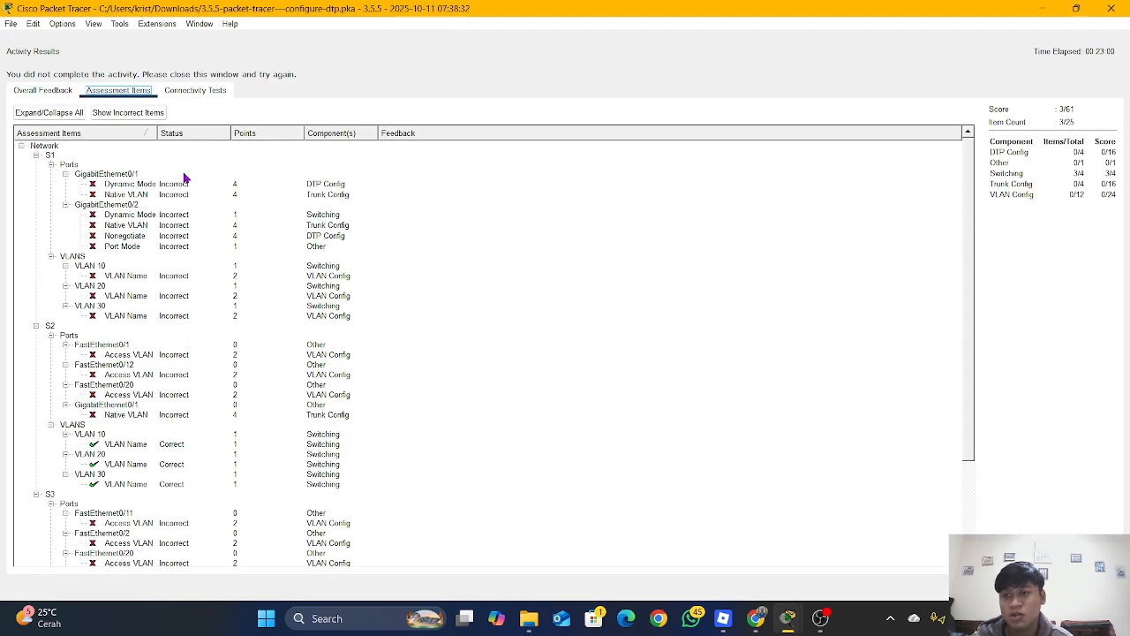
{"action": "scroll", "coordinate": [93, 465], "scroll_direction": "down", "scroll_amount": 4}
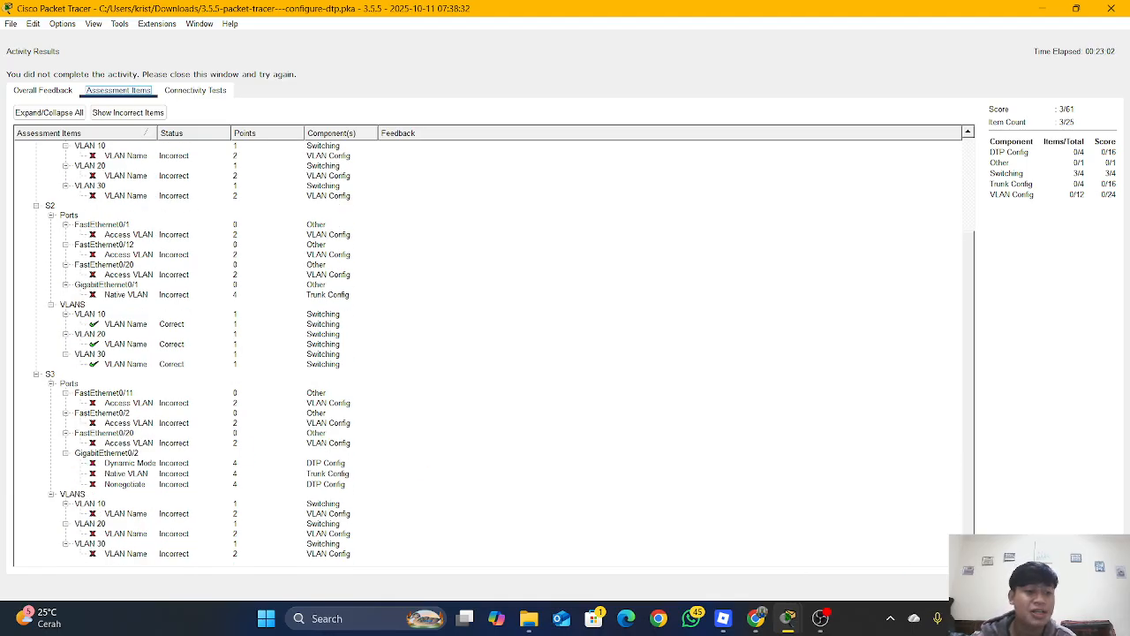
{"action": "left_click", "coordinate": [1091, 588]}
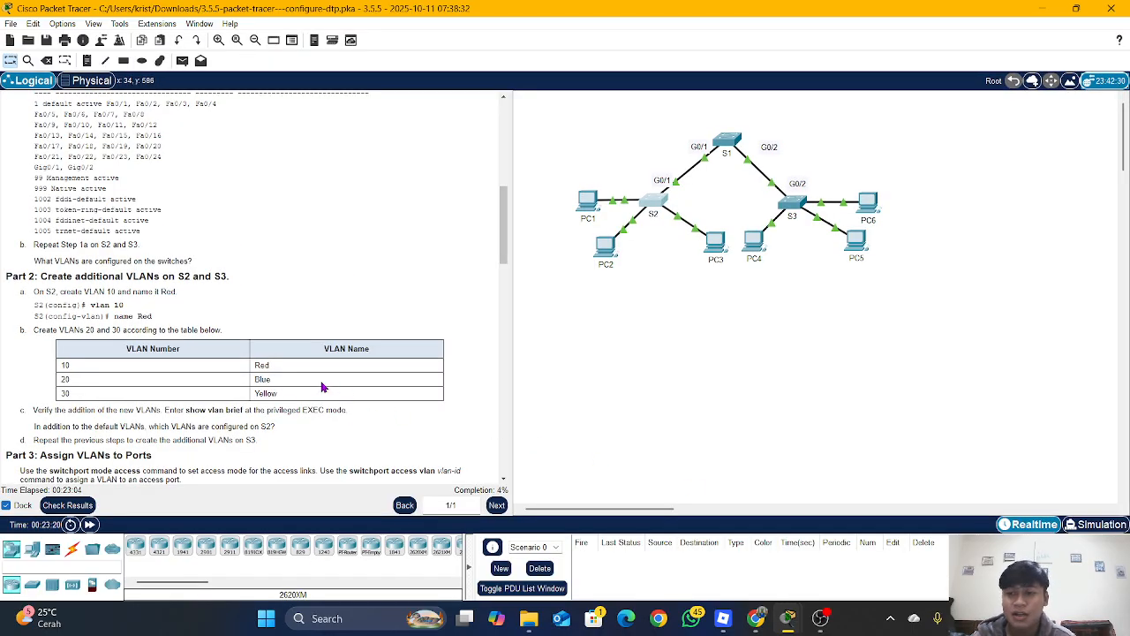
Return S2 to privileged EXEC mode with end and save its configuration with wr.
{"action": "scroll", "coordinate": [322, 387], "scroll_direction": "down", "scroll_amount": 1}
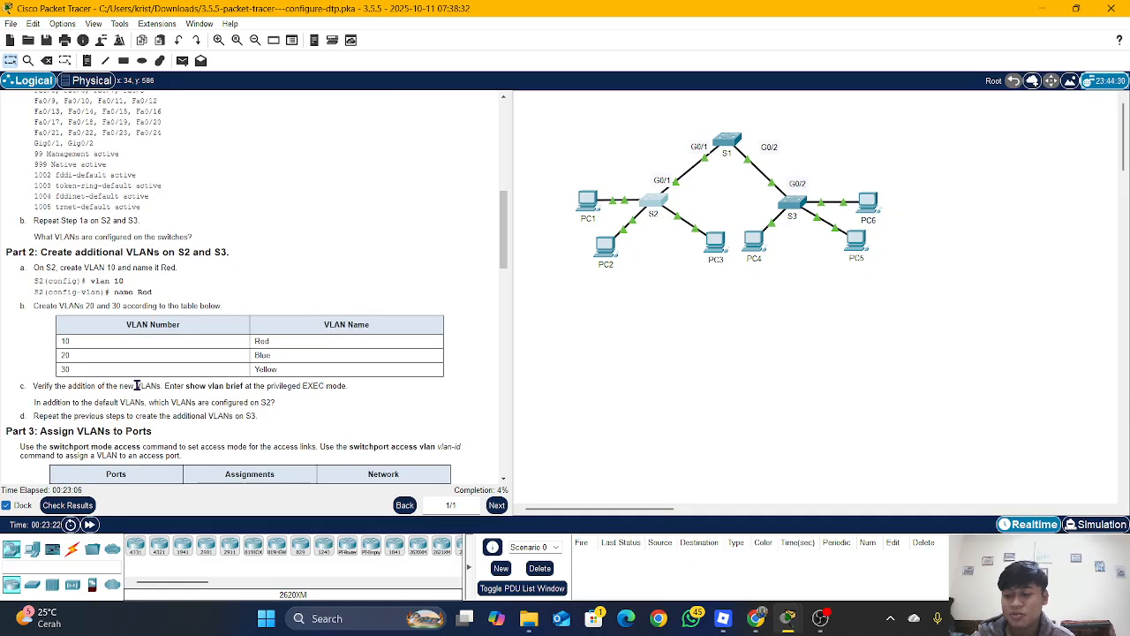
{"action": "scroll", "coordinate": [138, 385], "scroll_direction": "down", "scroll_amount": 2}
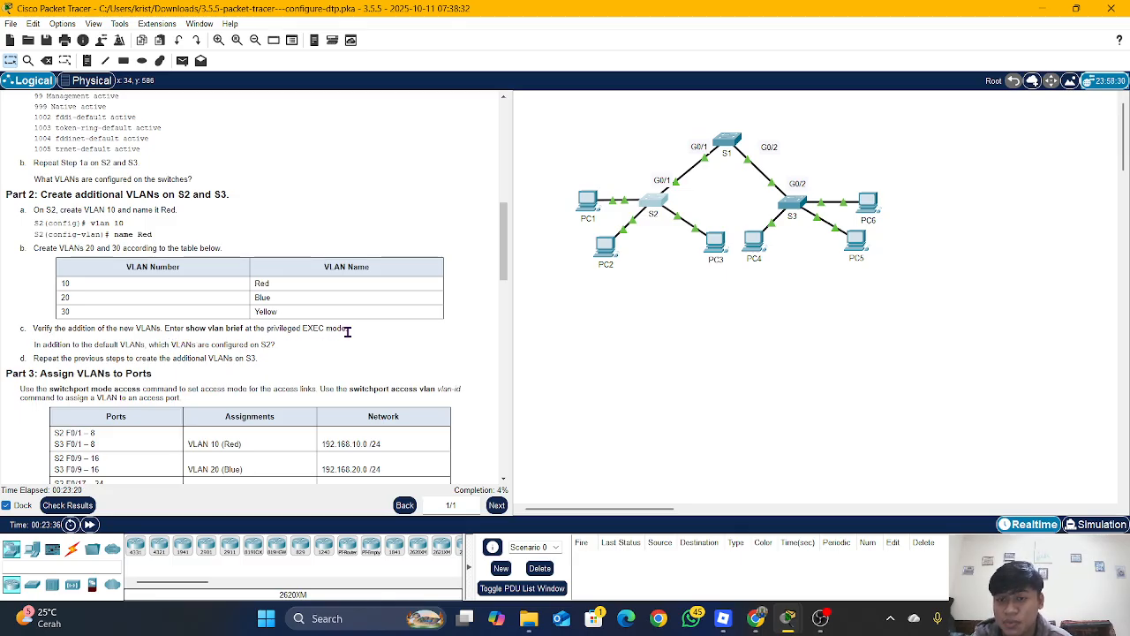
{"action": "scroll", "coordinate": [348, 331], "scroll_direction": "down", "scroll_amount": 1}
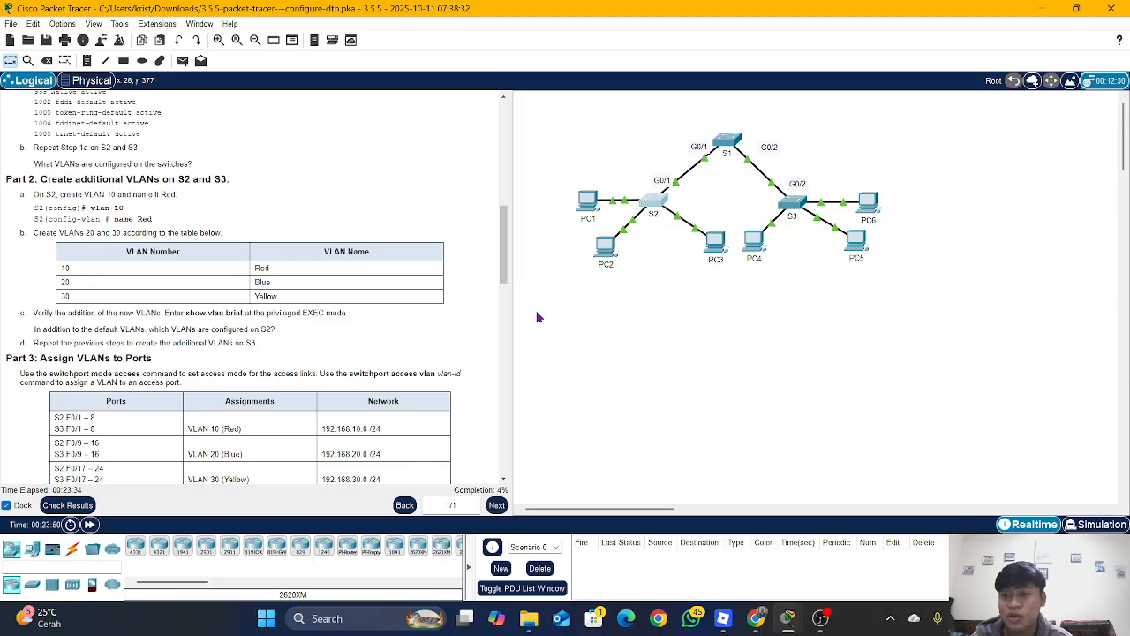
{"action": "left_click", "coordinate": [658, 205]}
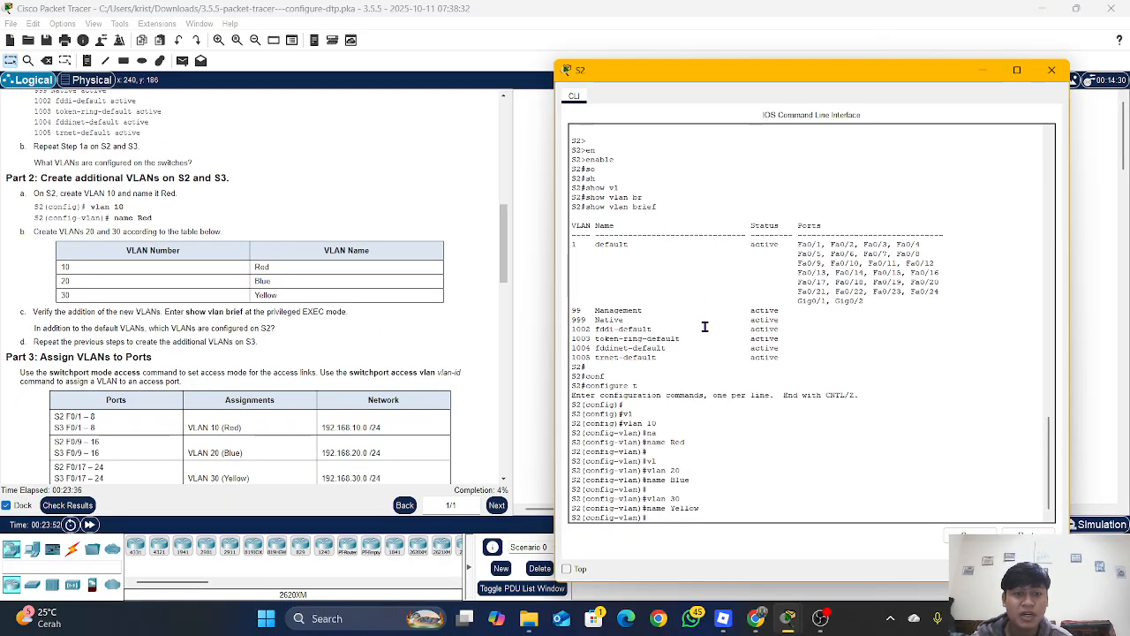
{"action": "type", "text": "exit"}
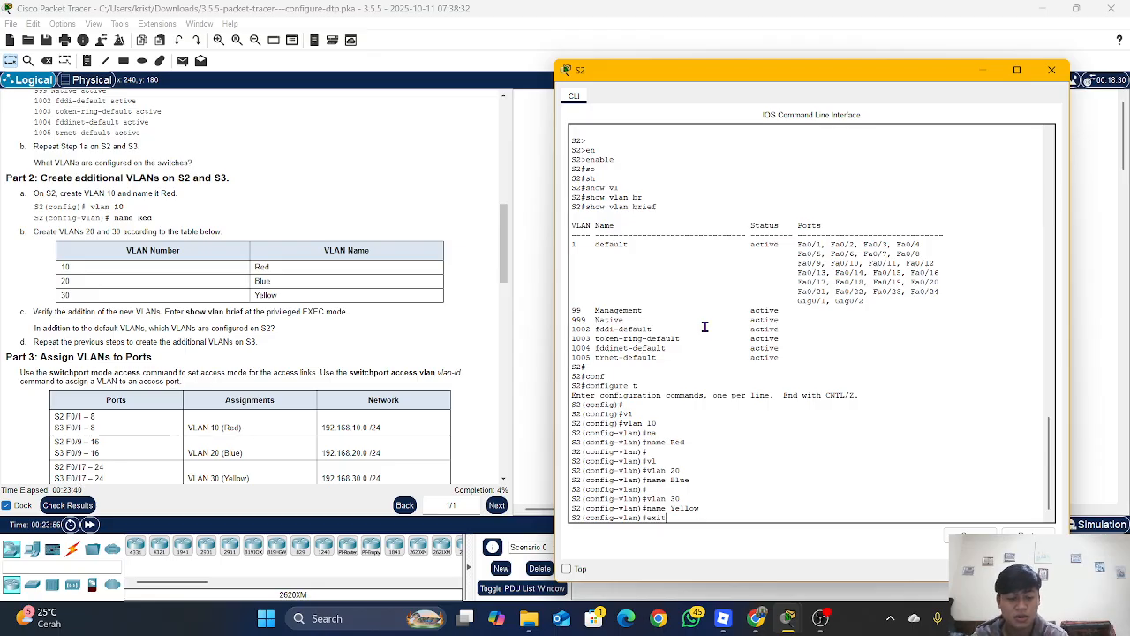
{"action": "key", "text": "BackSpace"}
{"action": "key", "text": "BackSpace"}
{"action": "key", "text": "BackSpace"}
{"action": "key", "text": "BackSpace"}
{"action": "type", "text": "end"}
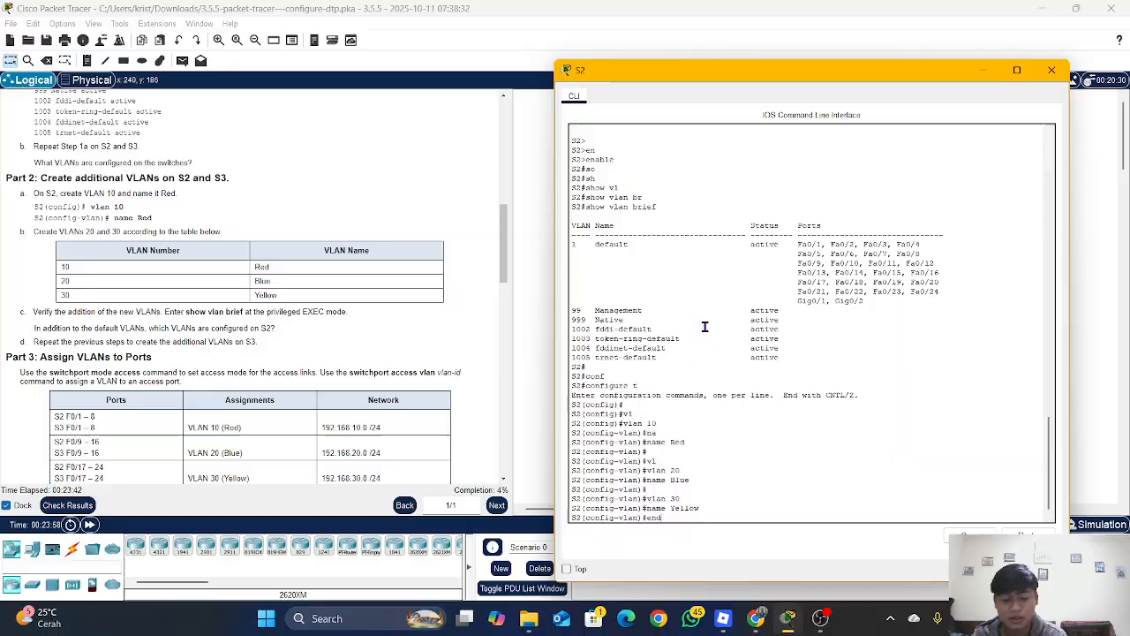
{"action": "key", "text": "Return"}
{"action": "key", "text": "Return"}
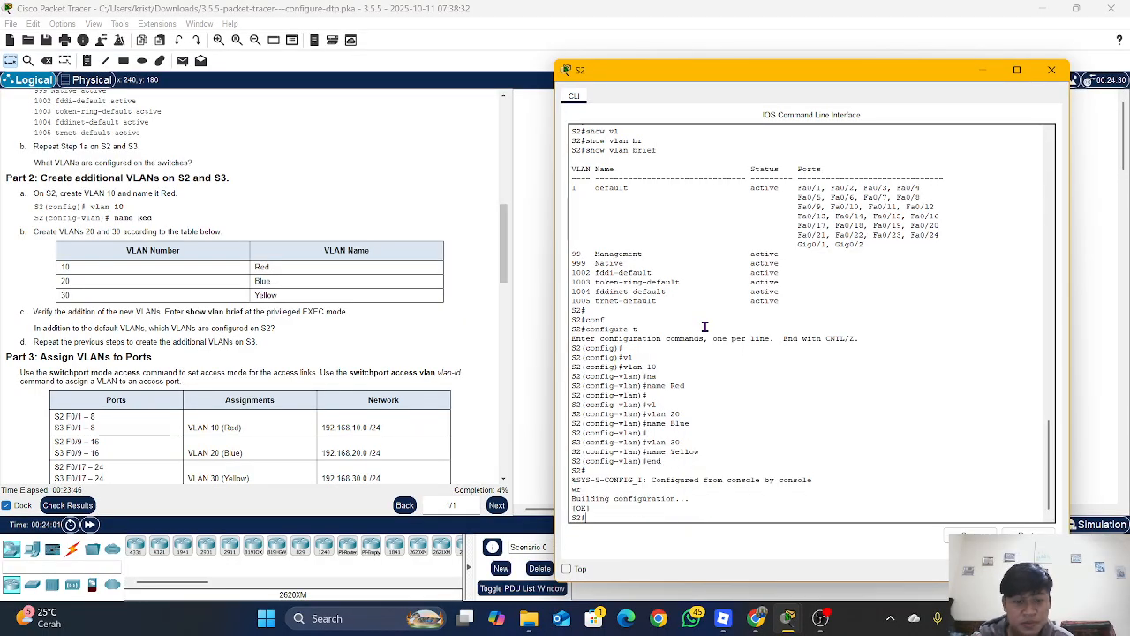
Run show vlan brief on S2 and examine which VLANs are configured in addition to the default ones.
{"action": "type", "text": "show vlan brief"}
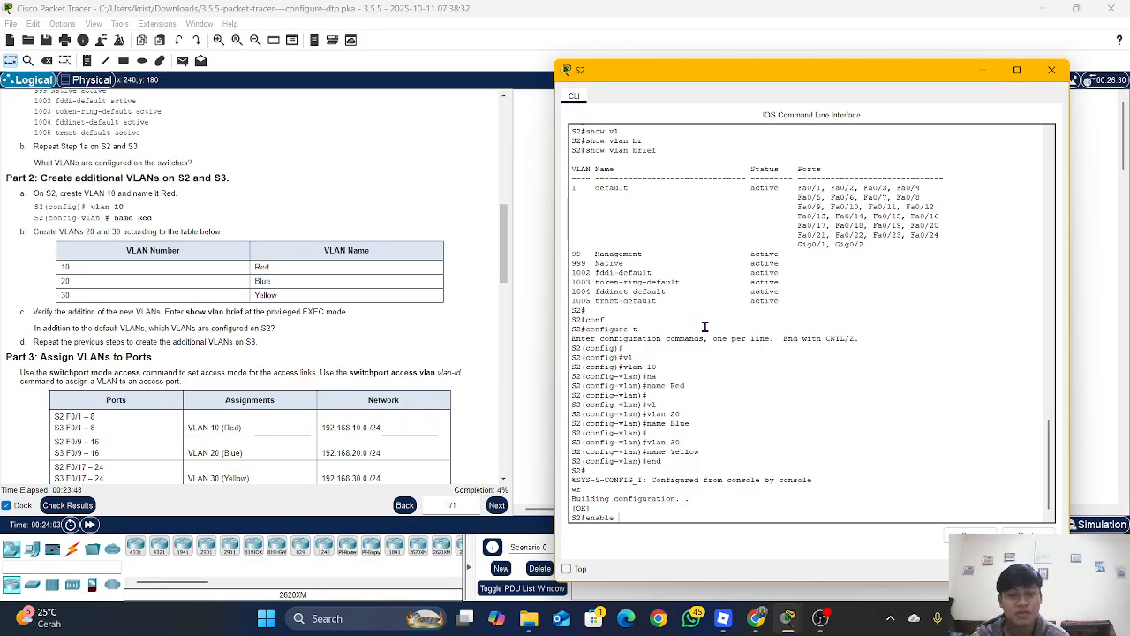
{"action": "key", "text": "Return"}
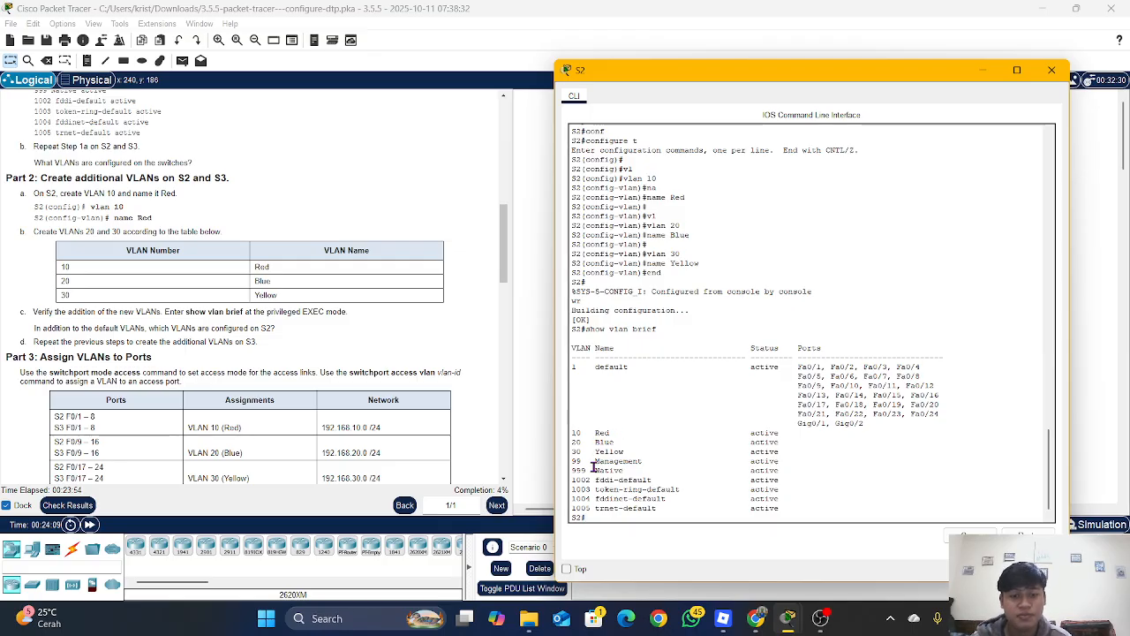
{"action": "left_click_drag", "start_coordinate": [799, 452], "coordinate": [730, 468]}
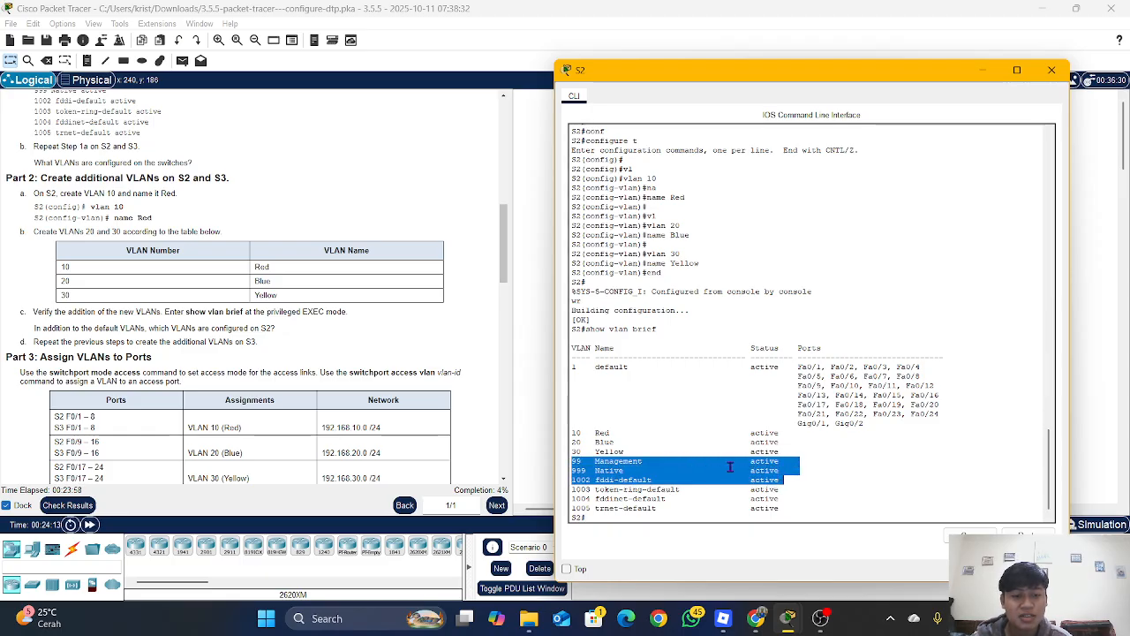
{"action": "left_click", "coordinate": [711, 469]}
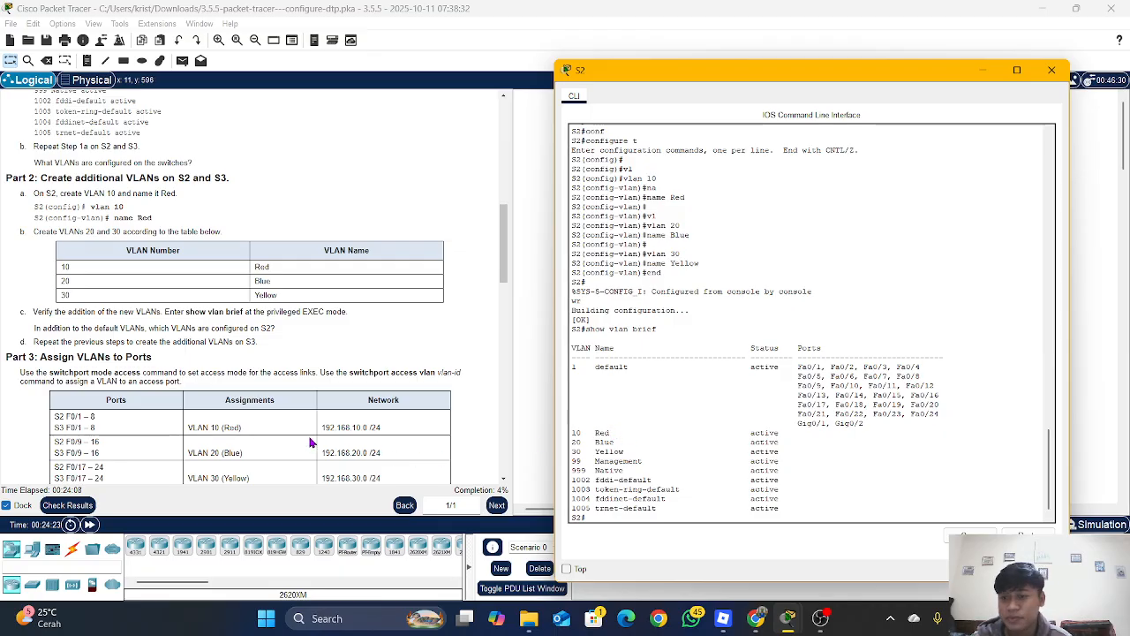
{"action": "scroll", "coordinate": [311, 444], "scroll_direction": "down", "scroll_amount": 1}
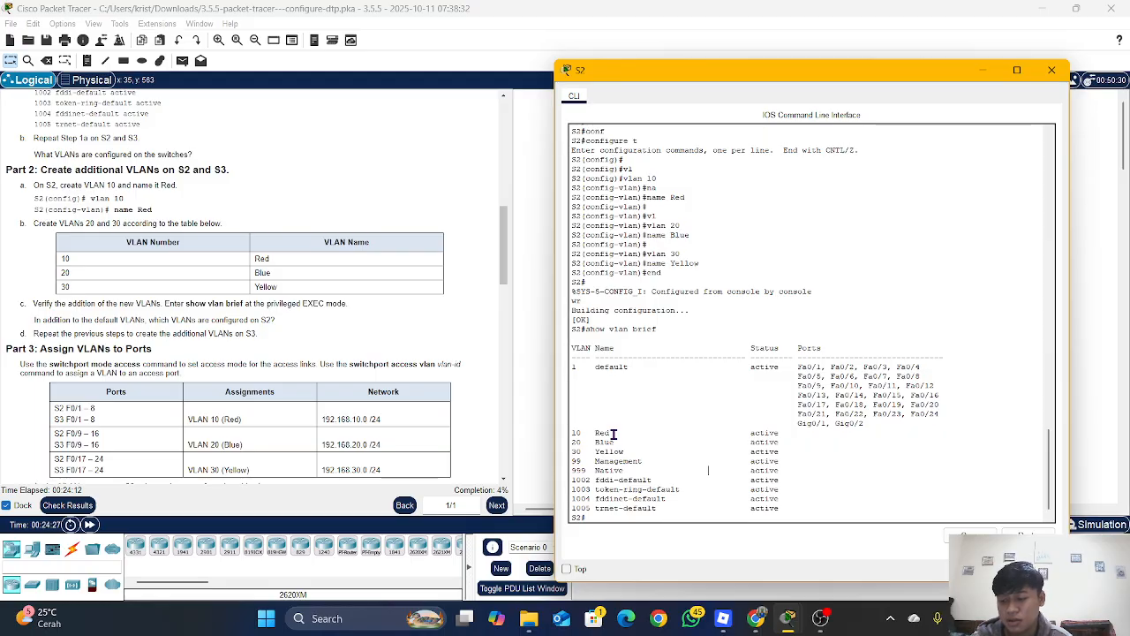
{"action": "scroll", "coordinate": [613, 434], "scroll_direction": "down", "scroll_amount": 1}
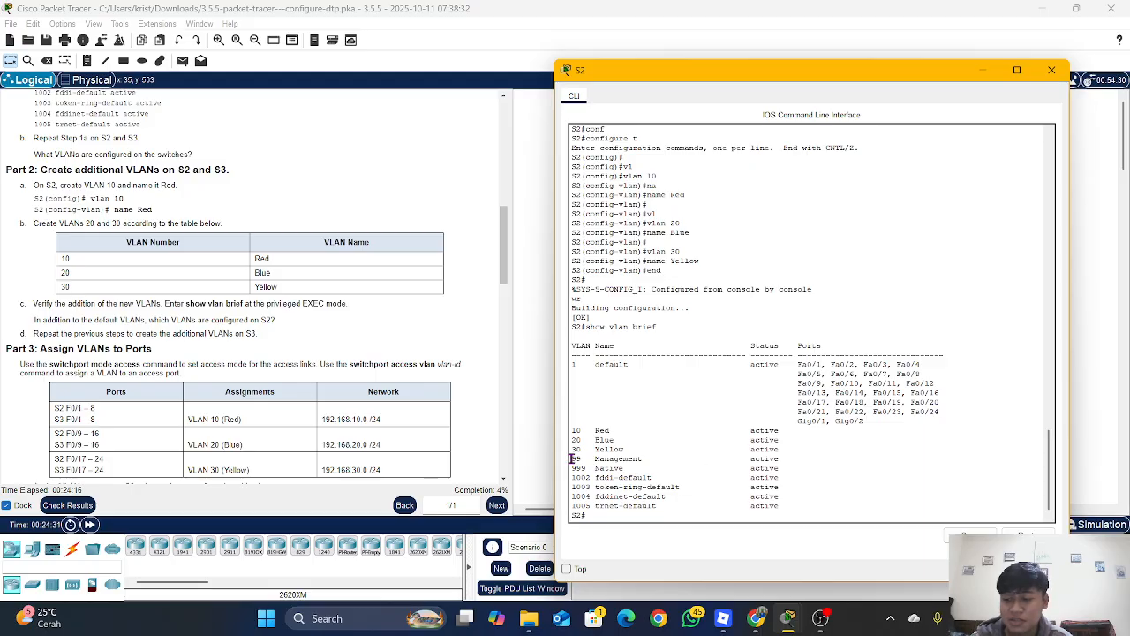
{"action": "left_click_drag", "start_coordinate": [571, 459], "coordinate": [791, 468]}
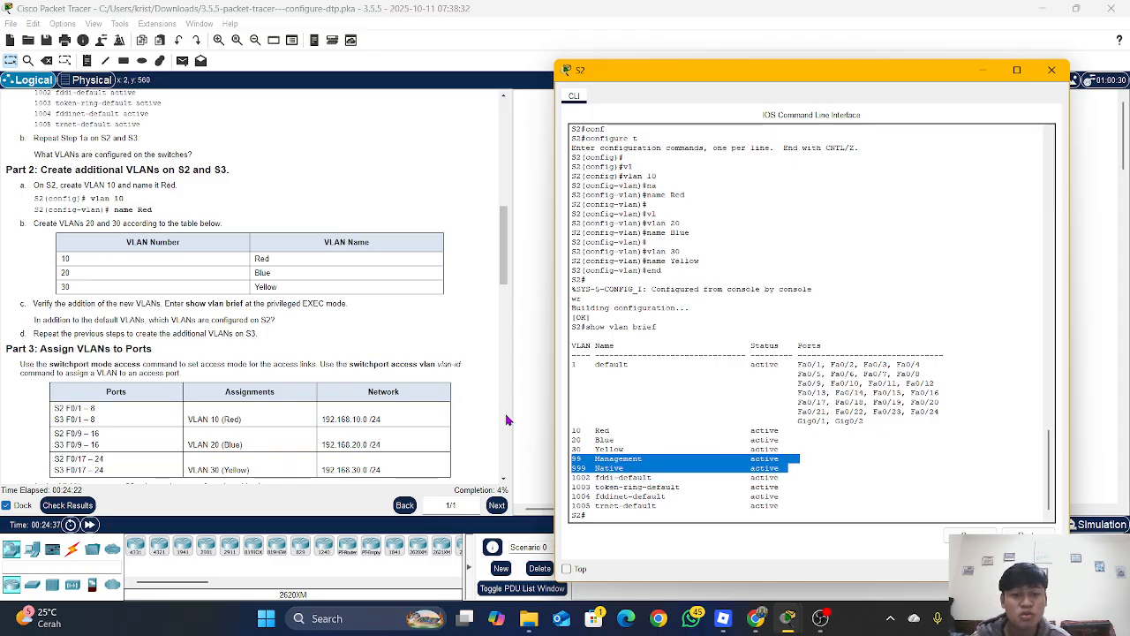
Return to the activity instructions and read the S3 VLAN step and the Part 3 port assignments.
{"action": "left_click", "coordinate": [500, 413]}
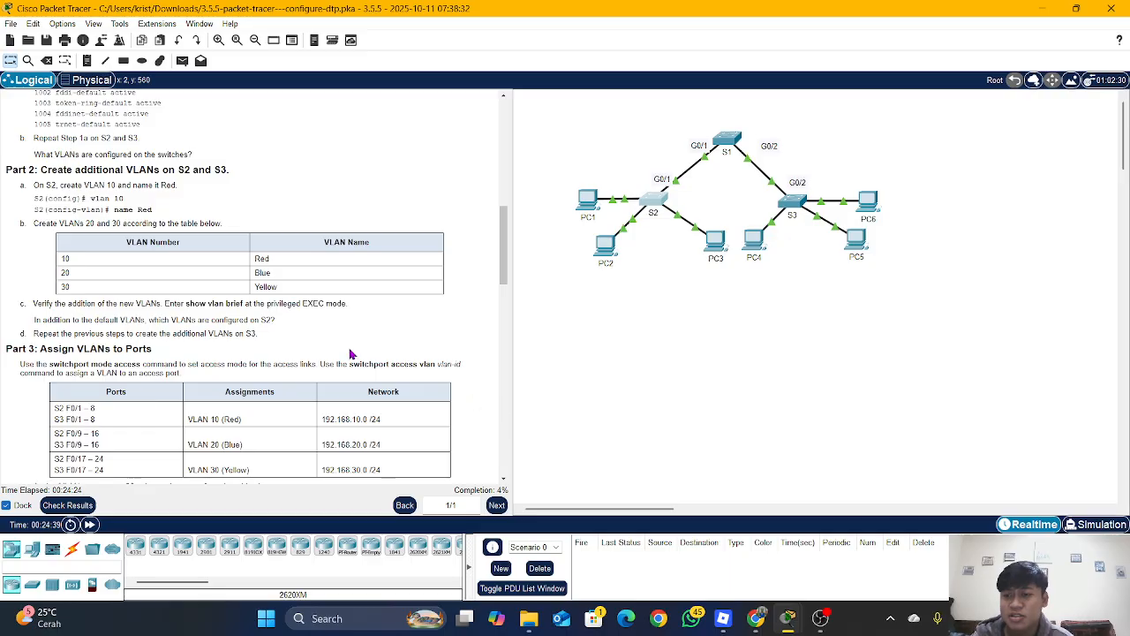
{"action": "scroll", "coordinate": [196, 315], "scroll_direction": "down", "scroll_amount": 1}
{"action": "scroll", "coordinate": [196, 314], "scroll_direction": "down", "scroll_amount": 1}
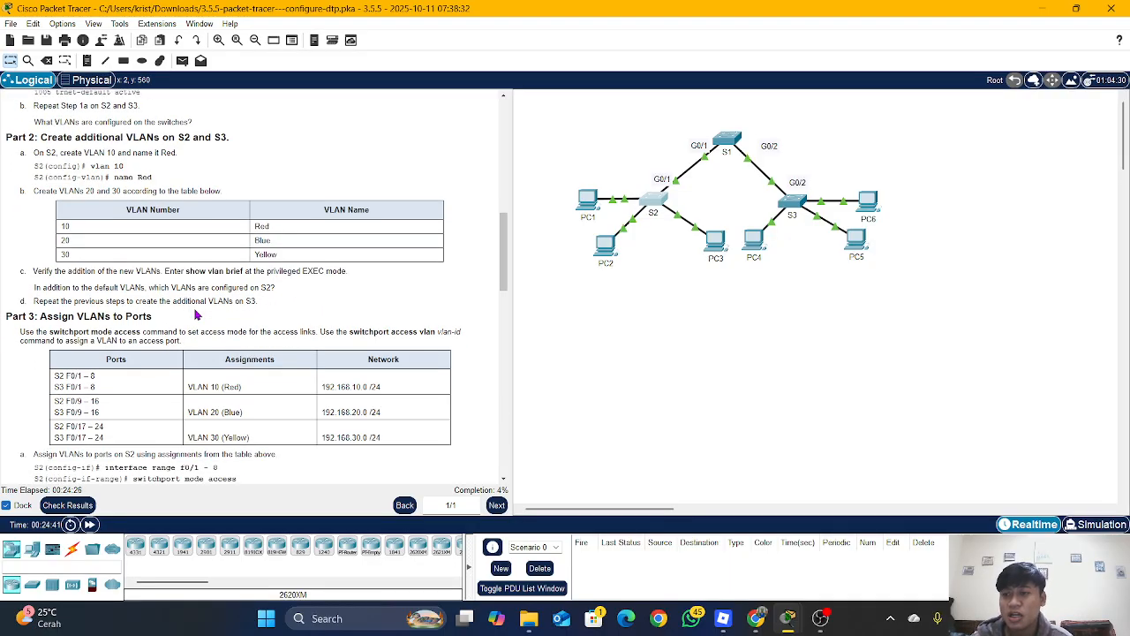
{"action": "scroll", "coordinate": [67, 300], "scroll_direction": "down", "scroll_amount": 2}
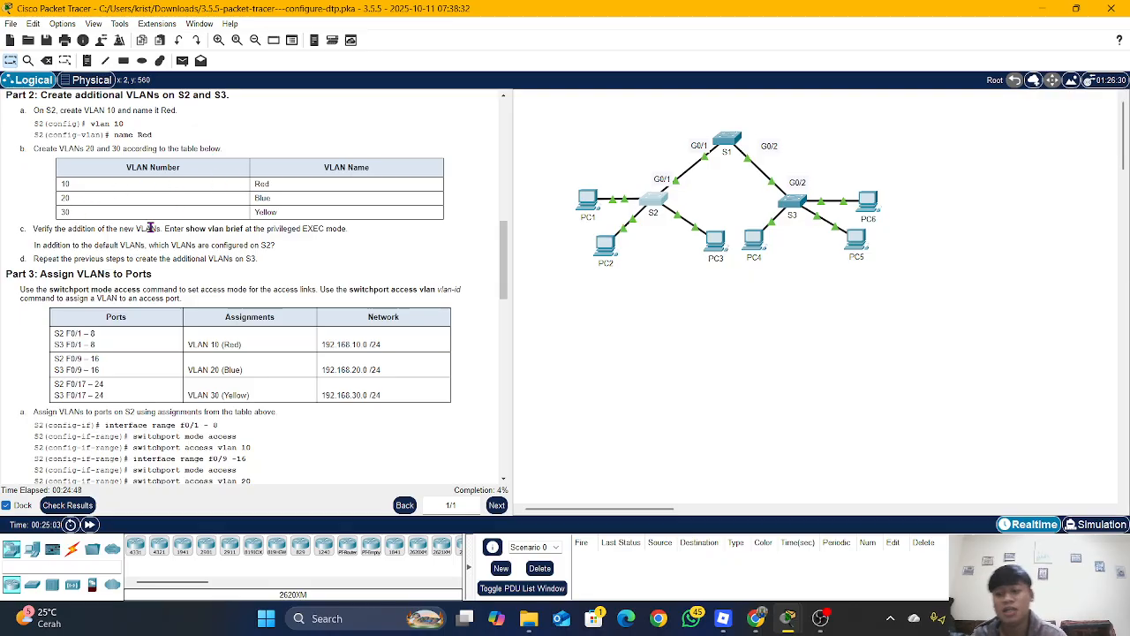
Open the command line of switch S3 and enter global configuration mode with configure t.
{"action": "left_click", "coordinate": [792, 202]}
{"action": "key", "text": "Return"}
{"action": "key", "text": "Return"}
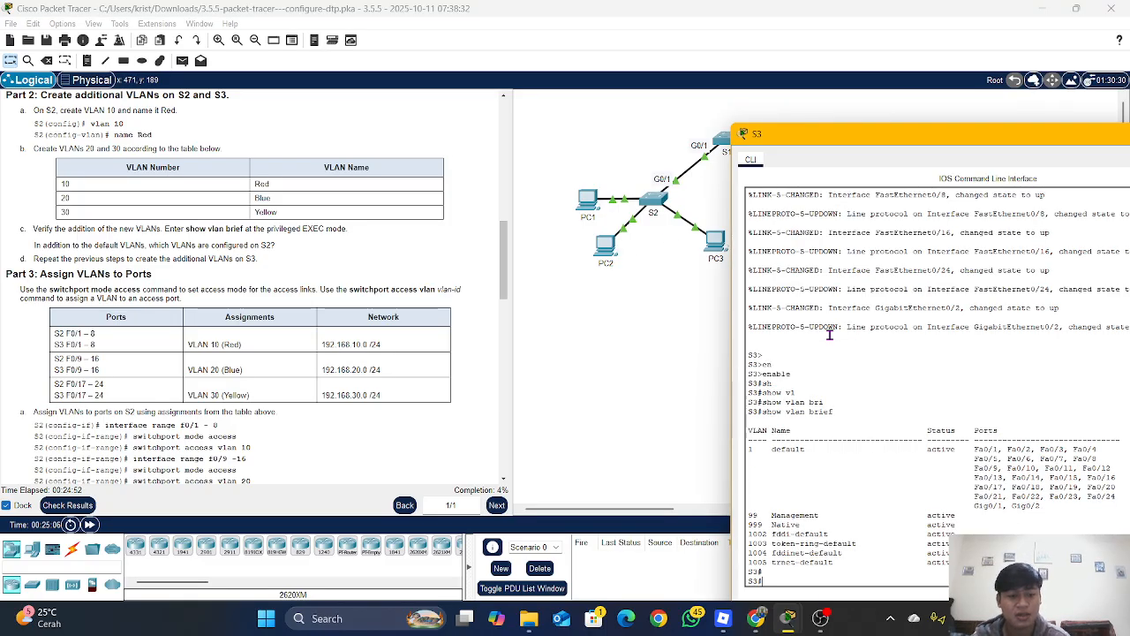
{"action": "type", "text": "conf"}
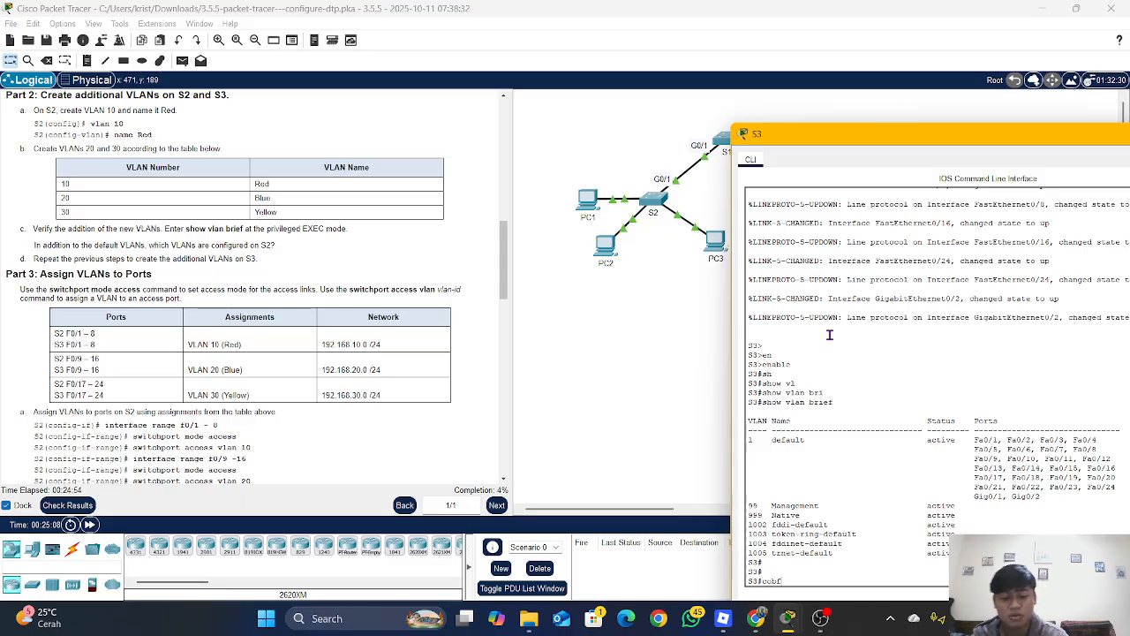
{"action": "left_click_drag", "start_coordinate": [889, 150], "coordinate": [528, 87]}
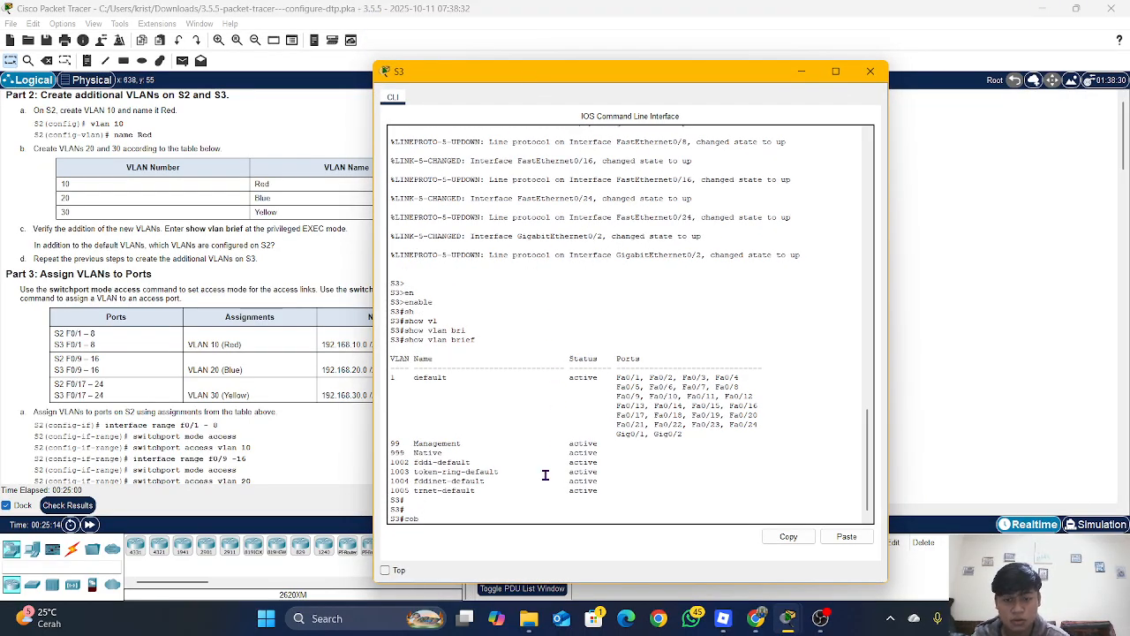
{"action": "type", "text": "f"}
{"action": "key", "text": "Tab"}
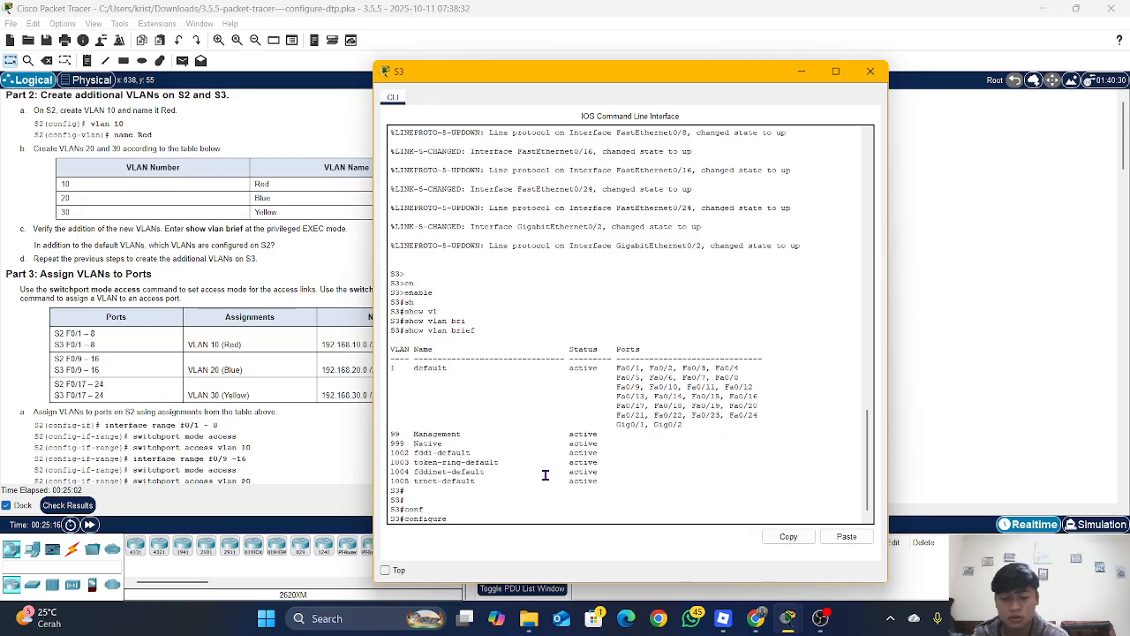
{"action": "type", "text": "t"}
{"action": "key", "text": "Return"}
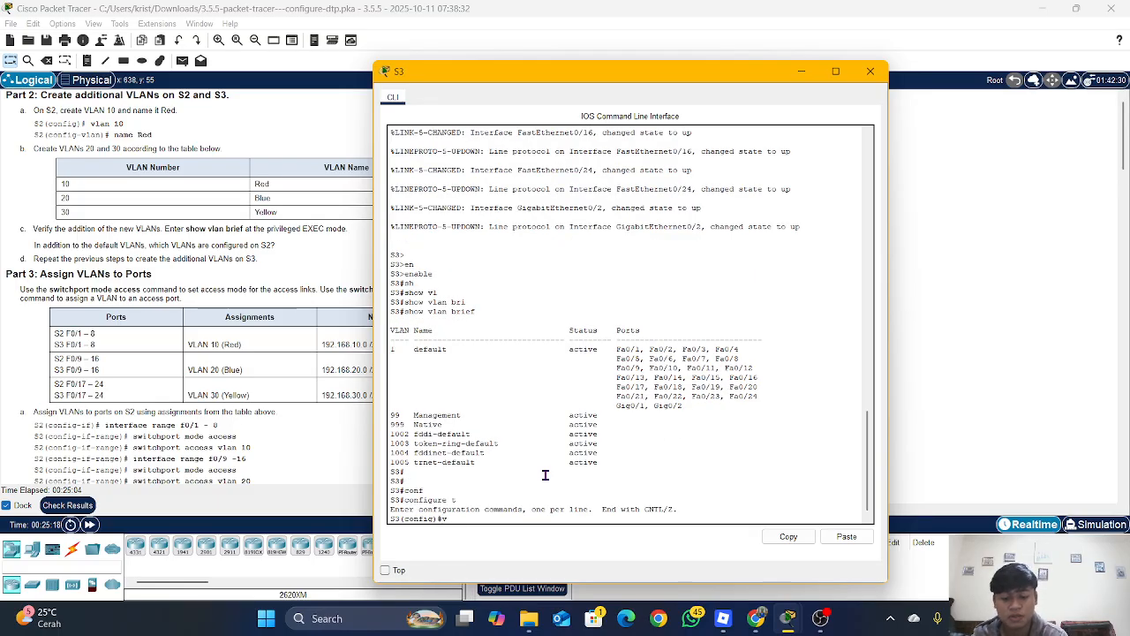
Create VLAN 10 on S3 and name it Red.
{"action": "type", "text": "vla"}
{"action": "key", "text": "Tab"}
{"action": "type", "text": "1"}
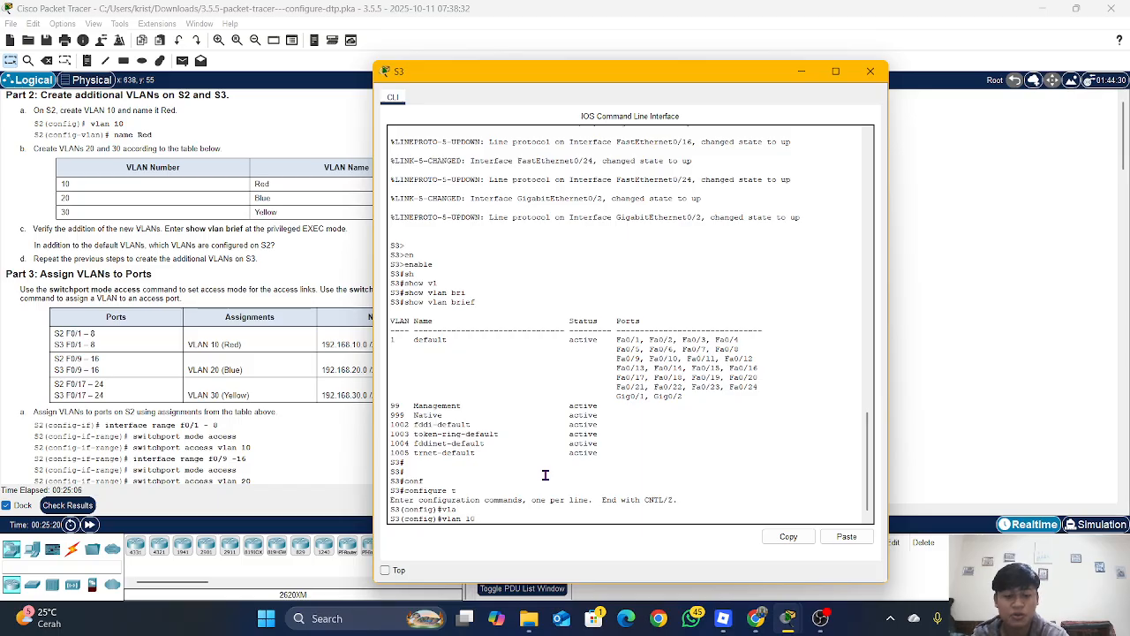
{"action": "type", "text": "0"}
{"action": "key", "text": "Return"}
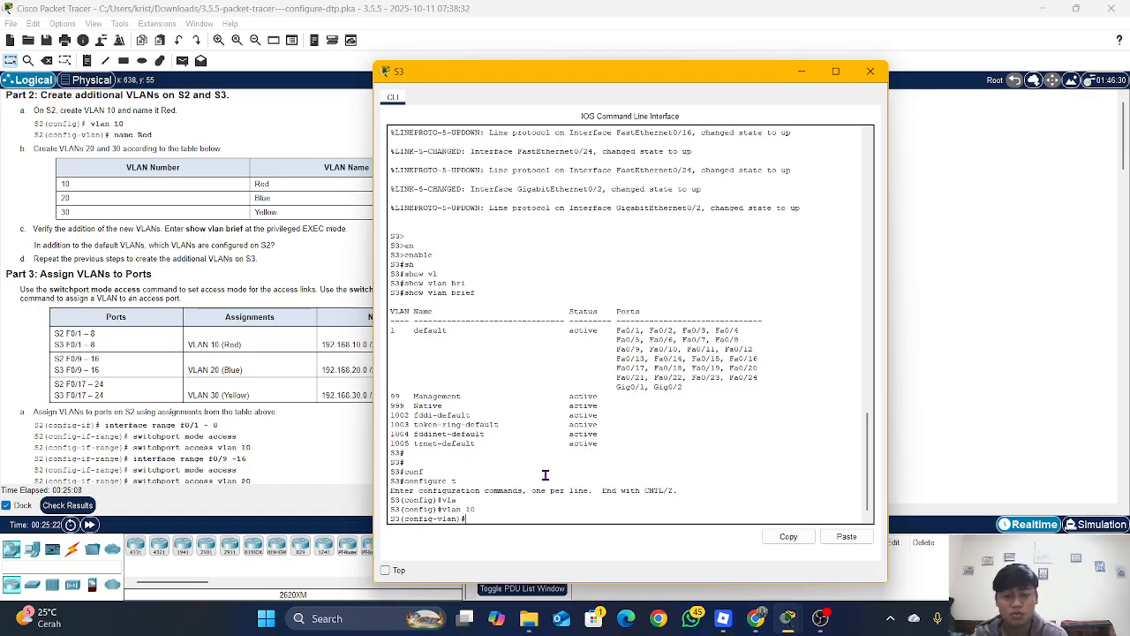
{"action": "type", "text": "name"}
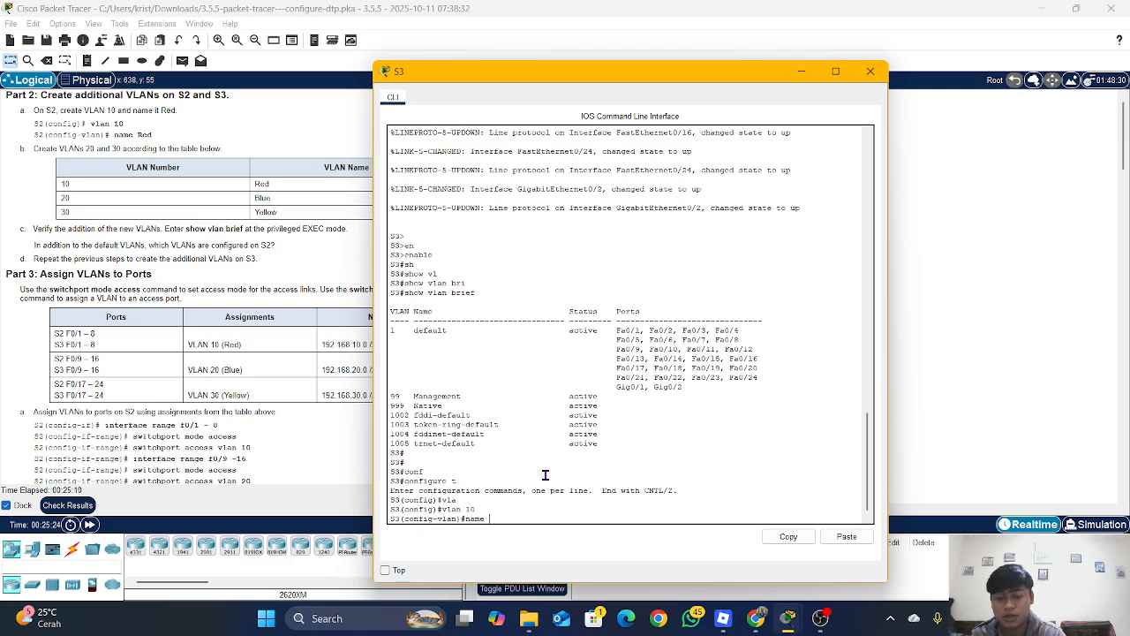
{"action": "type", "text": " Red"}
{"action": "key", "text": "Return"}
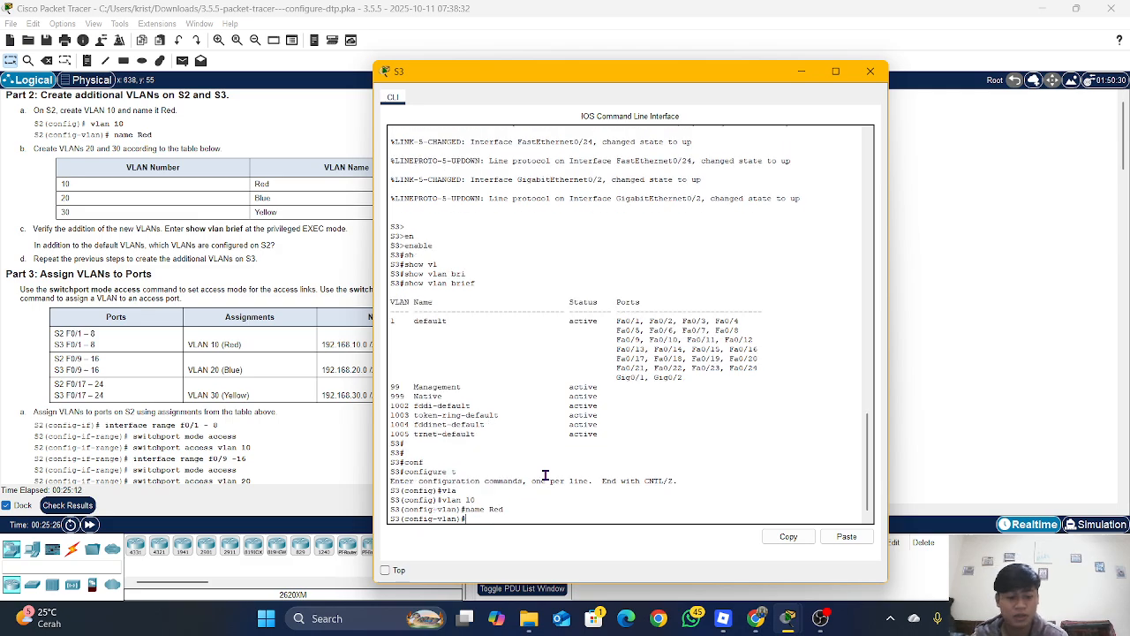
Create VLAN 20 on S3 and name it Blue.
{"action": "type", "text": "vlan 20"}
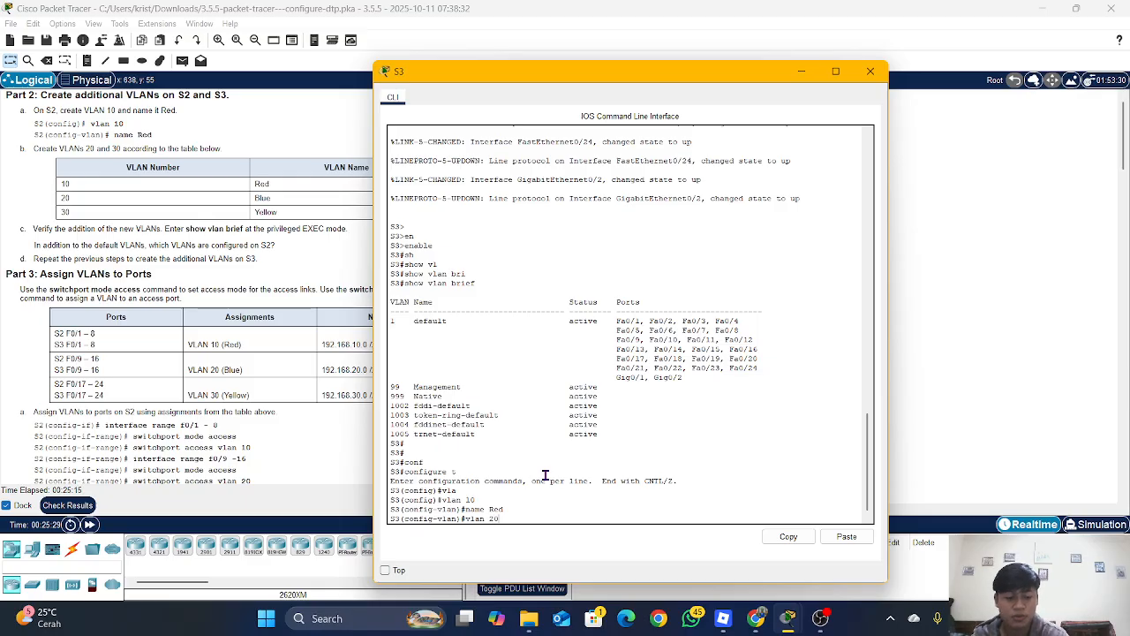
{"action": "key", "text": "Return"}
{"action": "type", "text": "nfig-vlan)#n"}
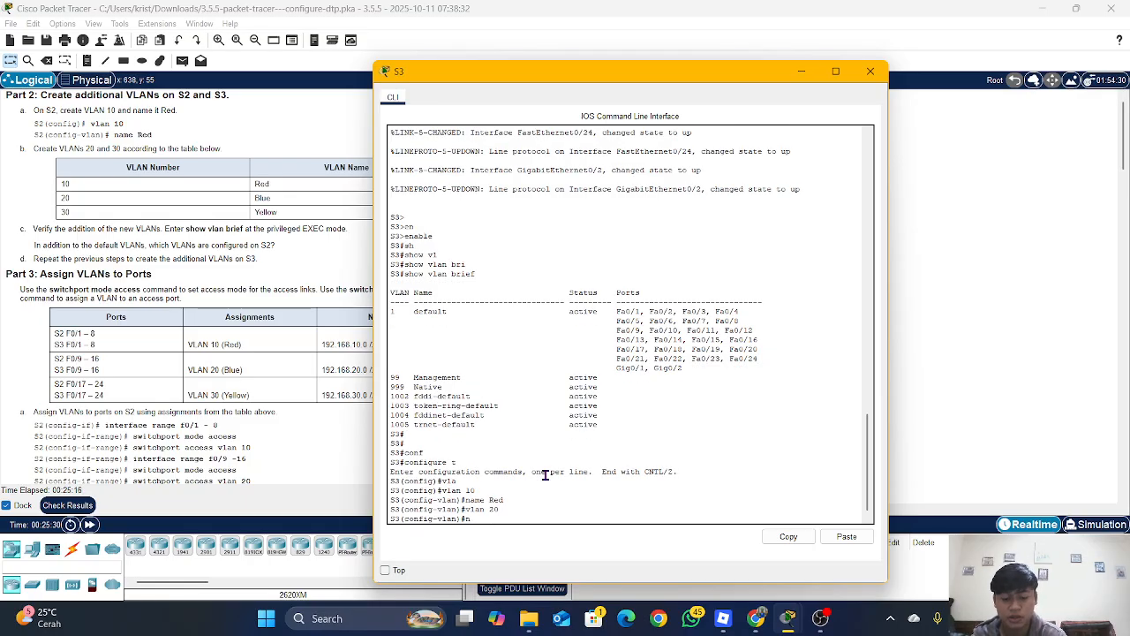
{"action": "type", "text": "a"}
{"action": "key", "text": "Tab"}
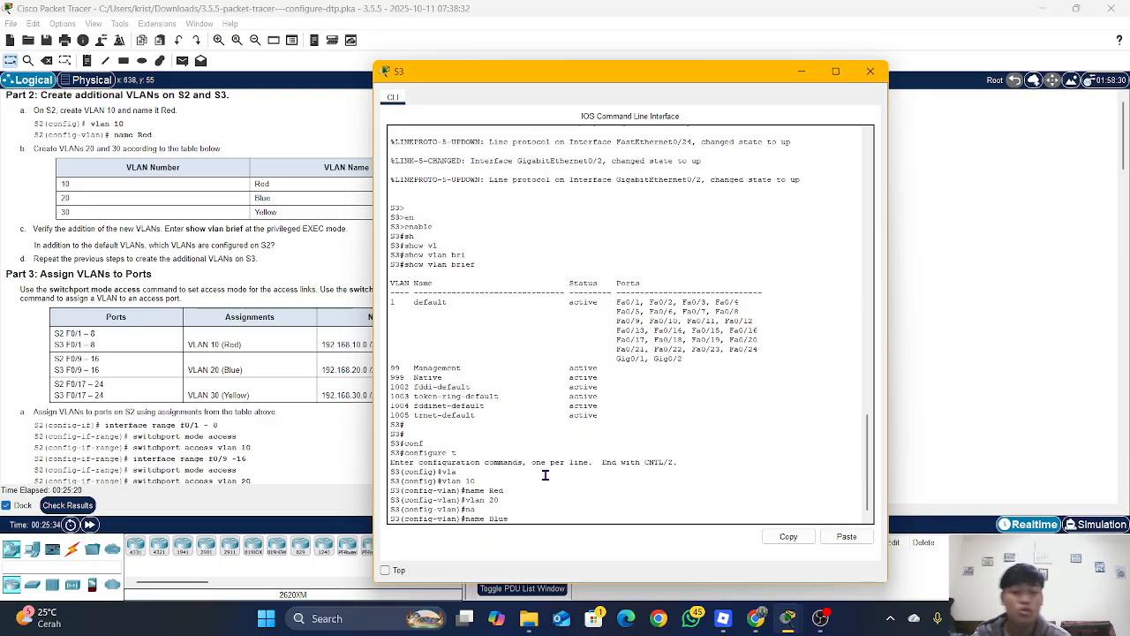
{"action": "key", "text": "Return"}
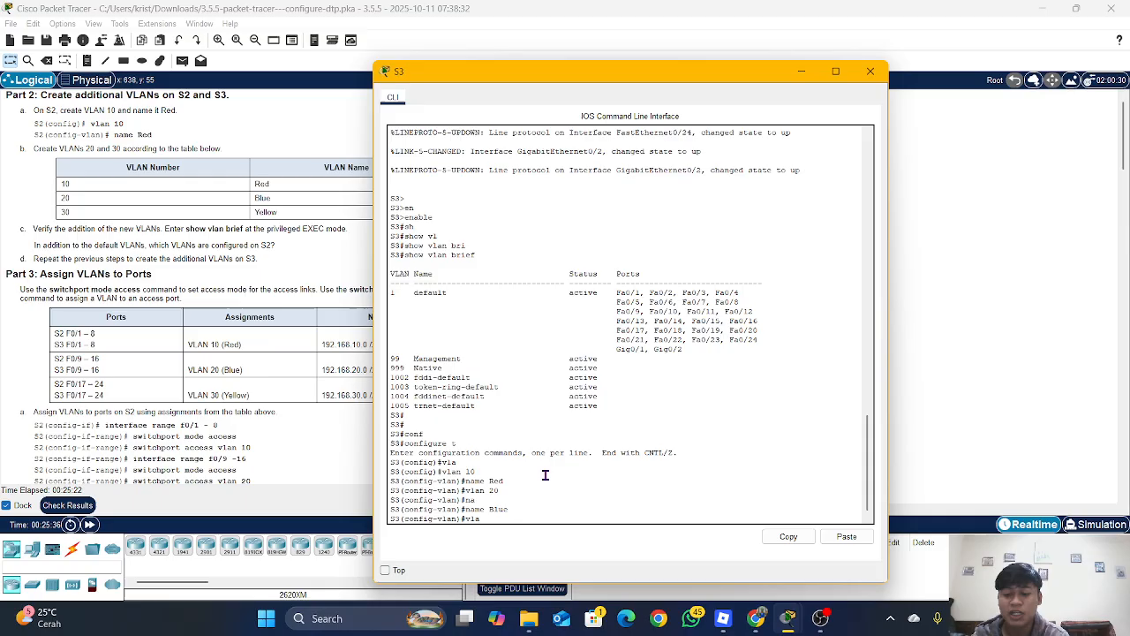
Create VLAN 30 on S3 and name it Yellow.
{"action": "key", "text": "Tab"}
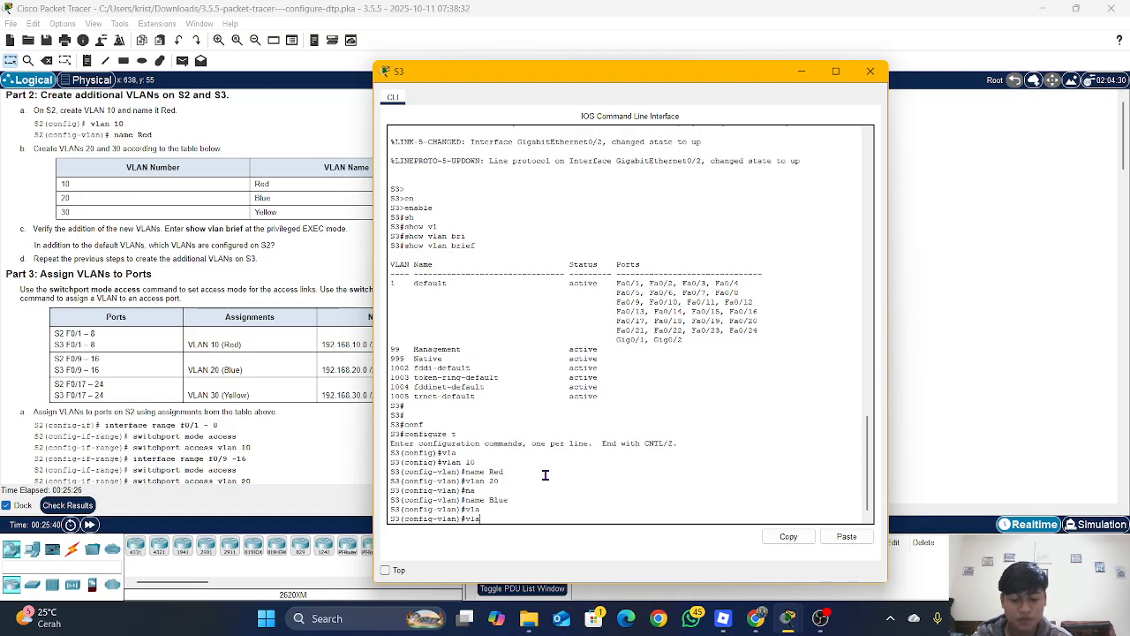
{"action": "type", "text": "n 30"}
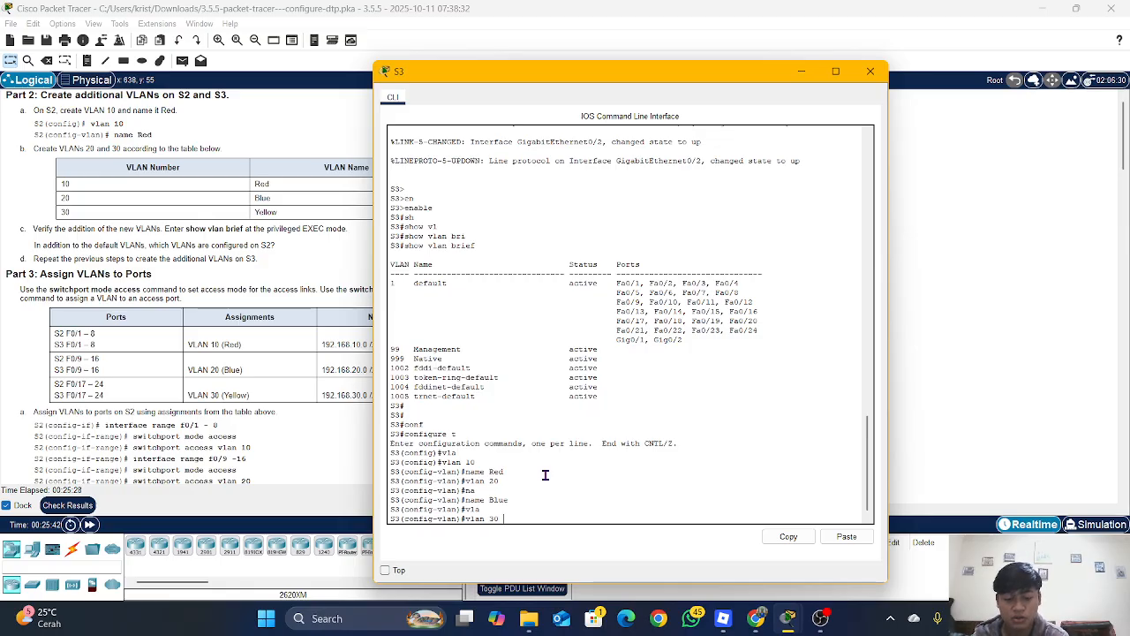
{"action": "key", "text": "Return"}
{"action": "type", "text": "na"}
{"action": "key", "text": "Tab"}
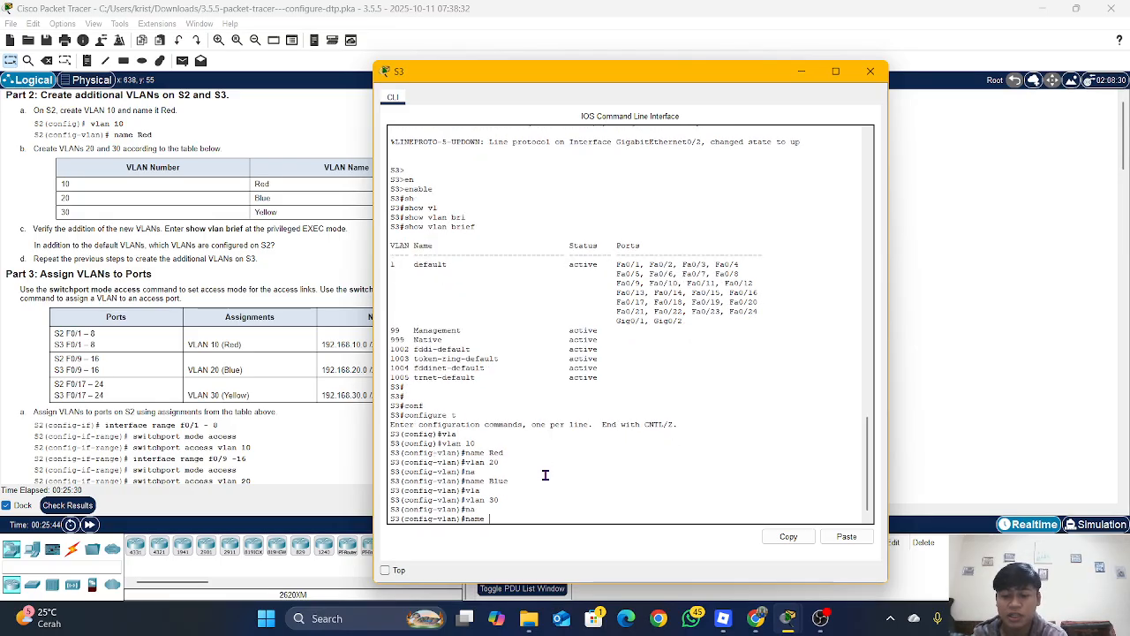
{"action": "type", "text": "Y"}
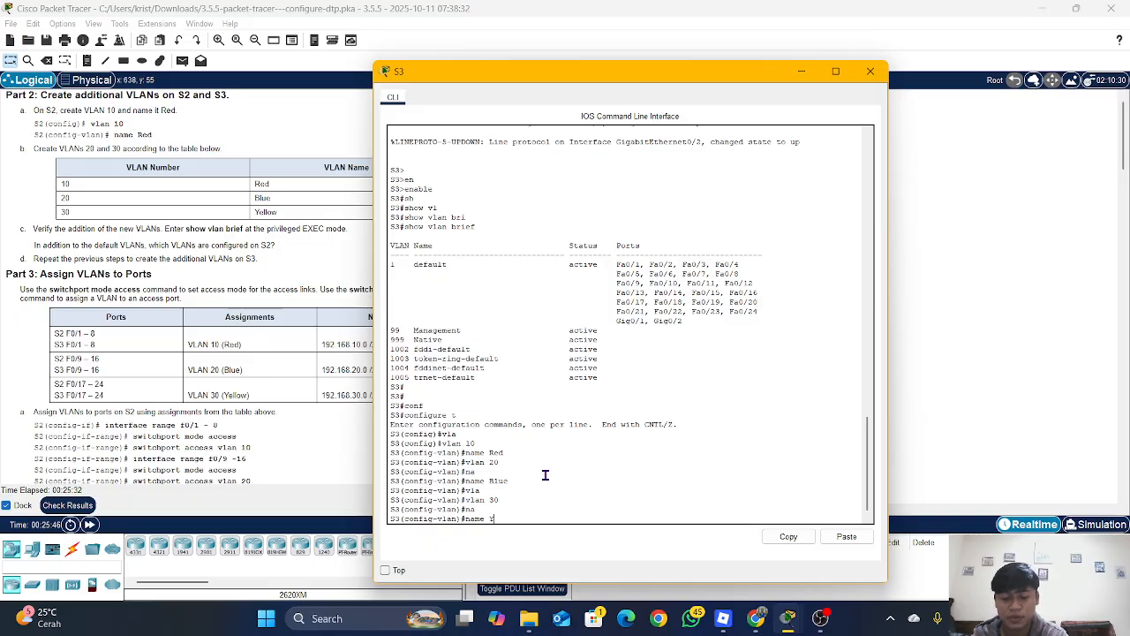
{"action": "type", "text": "ellow"}
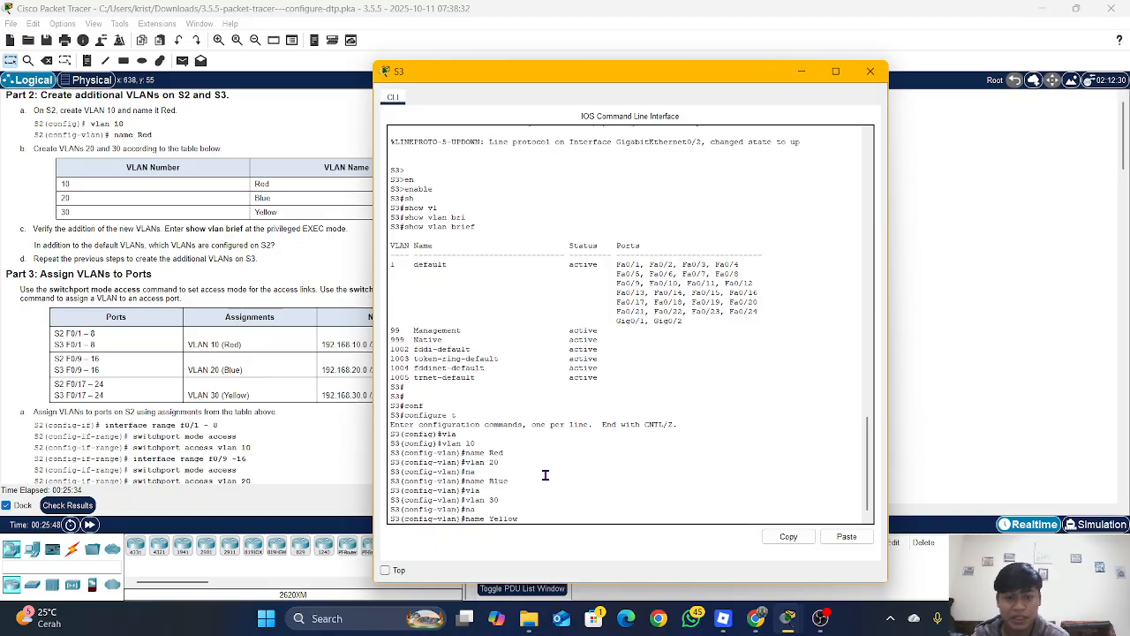
{"action": "key", "text": "Return"}
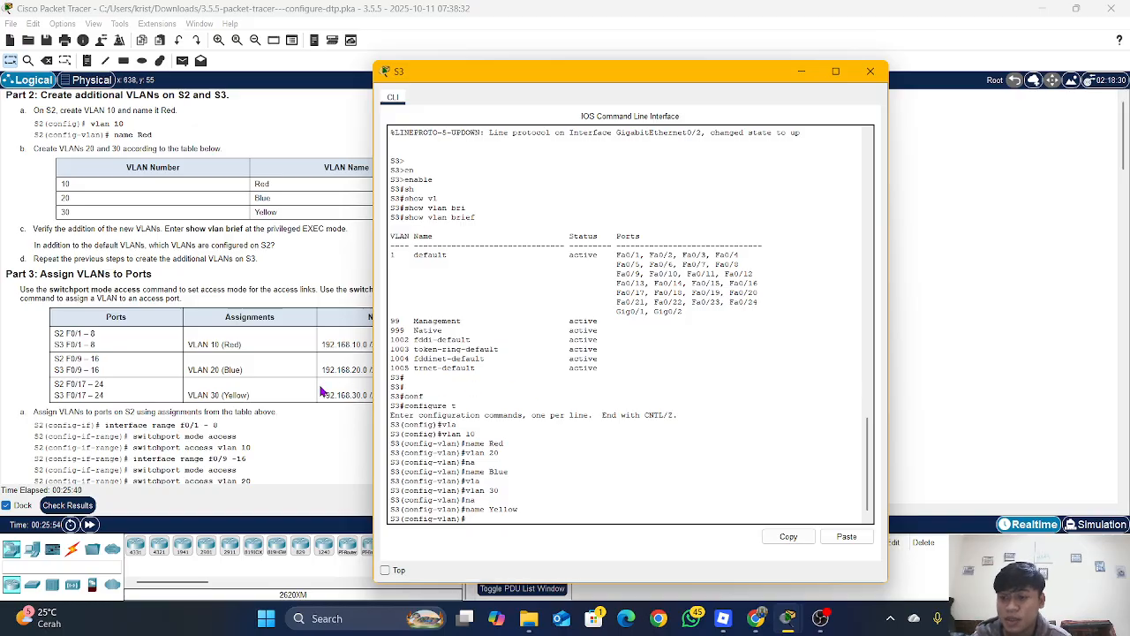
Move the S3 window off the instructions and read the Part 3 port assignment table and the S2 interface range commands.
{"action": "scroll", "coordinate": [234, 405], "scroll_direction": "down", "scroll_amount": 4}
{"action": "scroll", "coordinate": [234, 405], "scroll_direction": "up", "scroll_amount": 5}
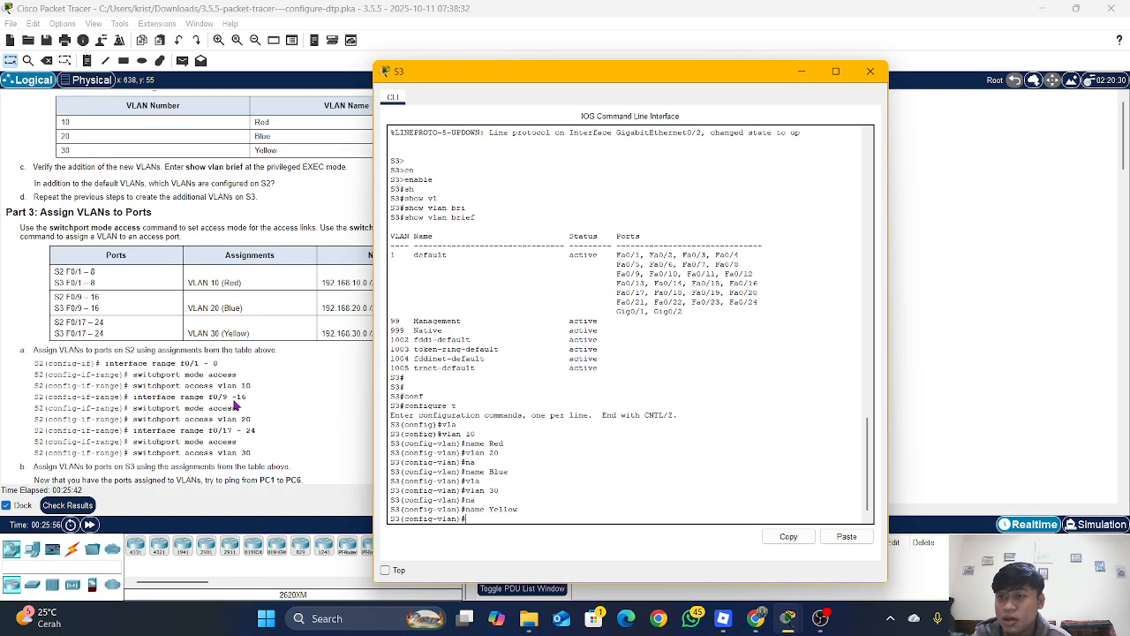
{"action": "scroll", "coordinate": [99, 348], "scroll_direction": "down", "scroll_amount": 1}
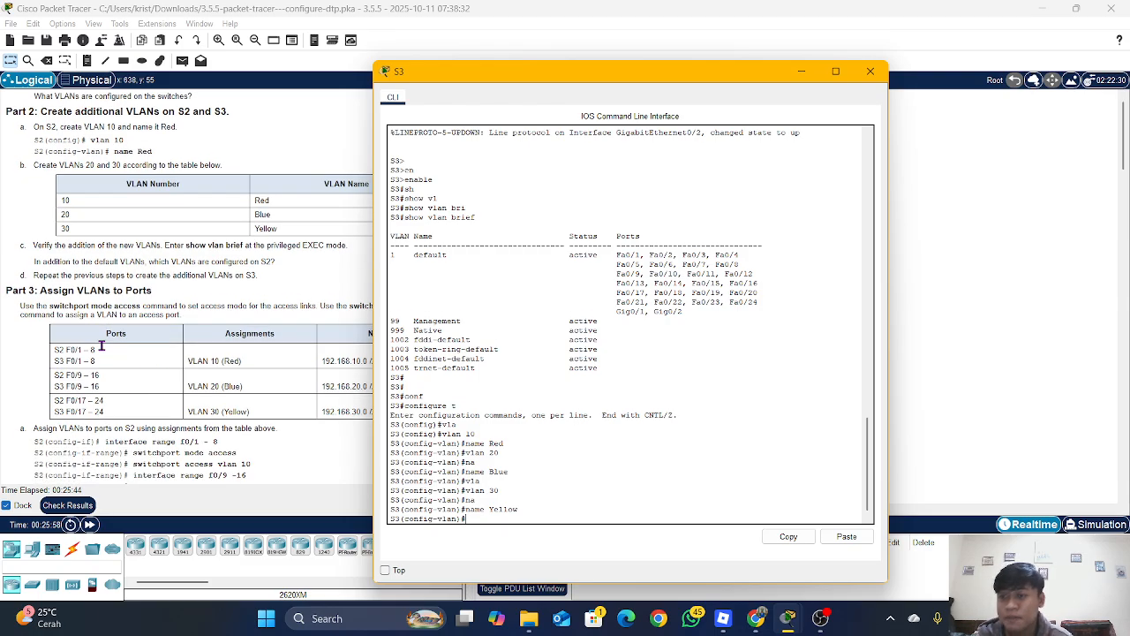
{"action": "left_click_drag", "start_coordinate": [488, 76], "coordinate": [681, 90]}
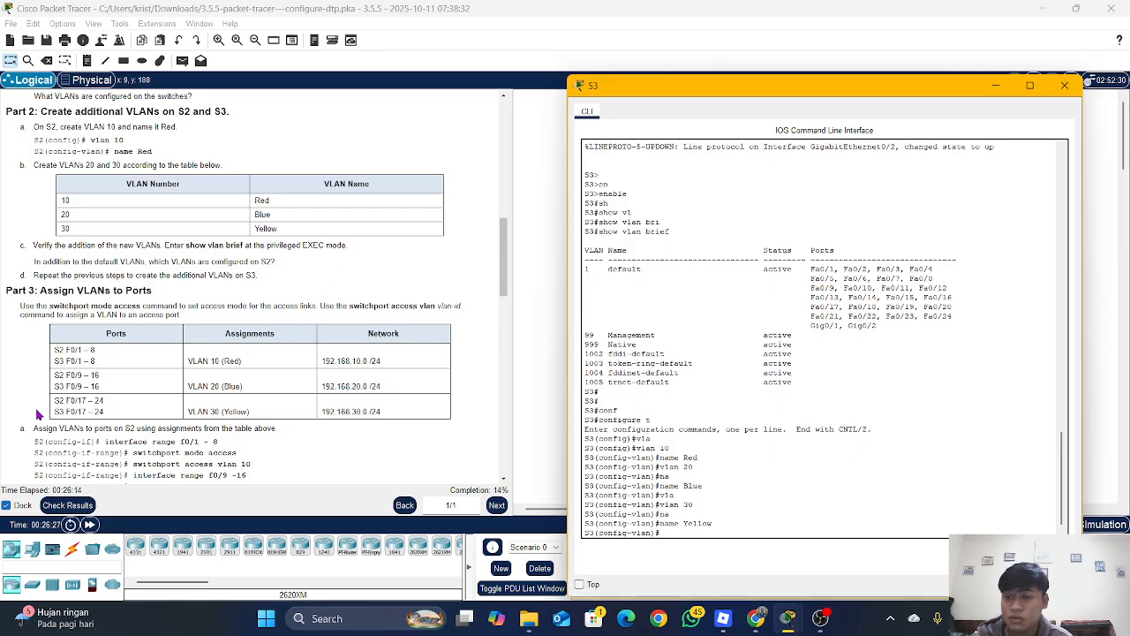
{"action": "scroll", "coordinate": [38, 398], "scroll_direction": "down", "scroll_amount": 1}
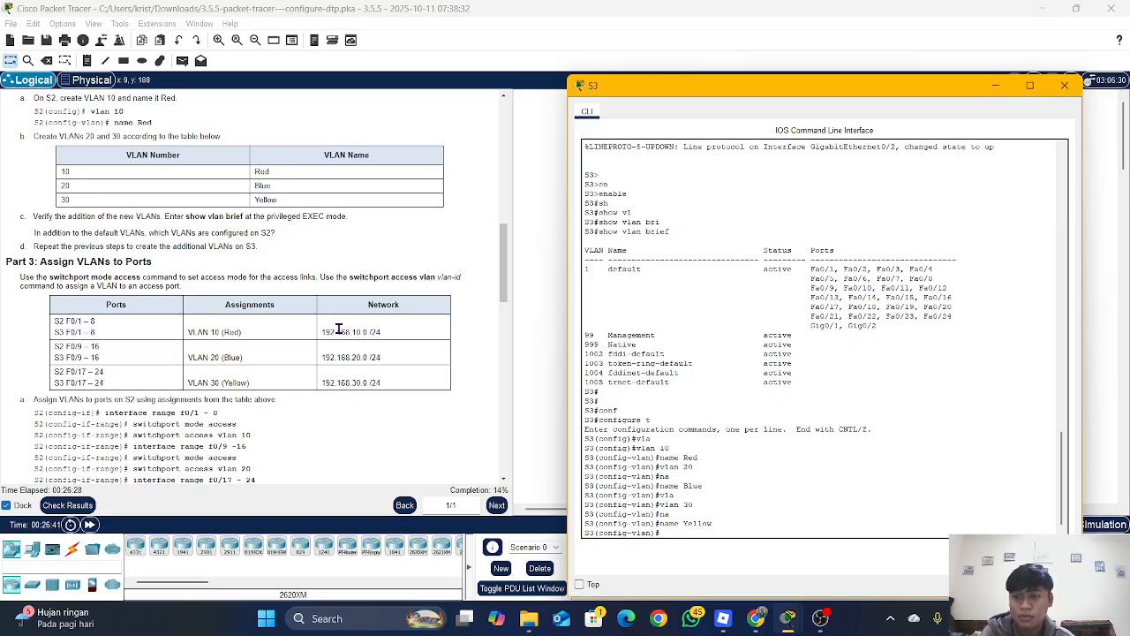
{"action": "scroll", "coordinate": [338, 329], "scroll_direction": "down", "scroll_amount": 1}
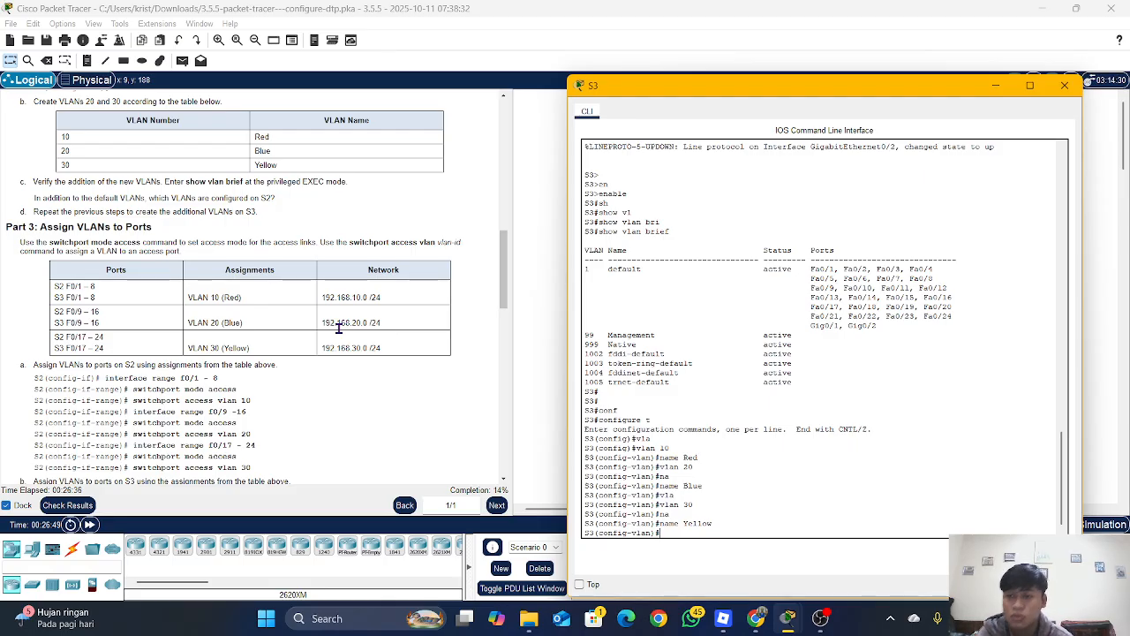
{"action": "scroll", "coordinate": [158, 338], "scroll_direction": "down", "scroll_amount": 2}
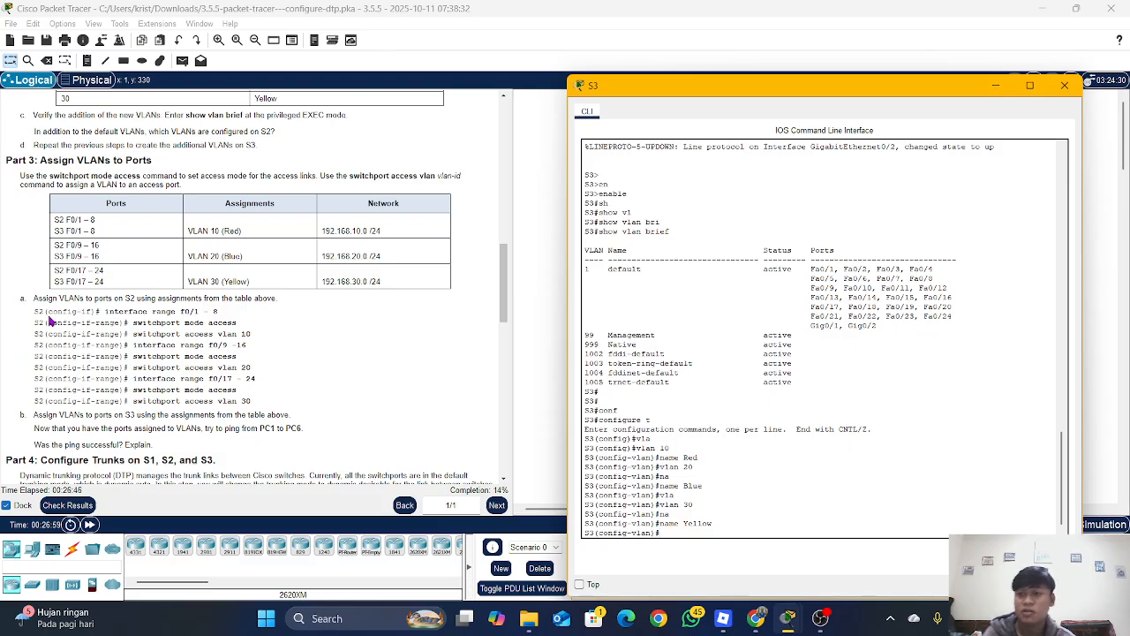
Open the command line of switch S2 and enter global configuration mode with configure t.
{"action": "left_click", "coordinate": [535, 290]}
{"action": "left_click", "coordinate": [663, 196]}
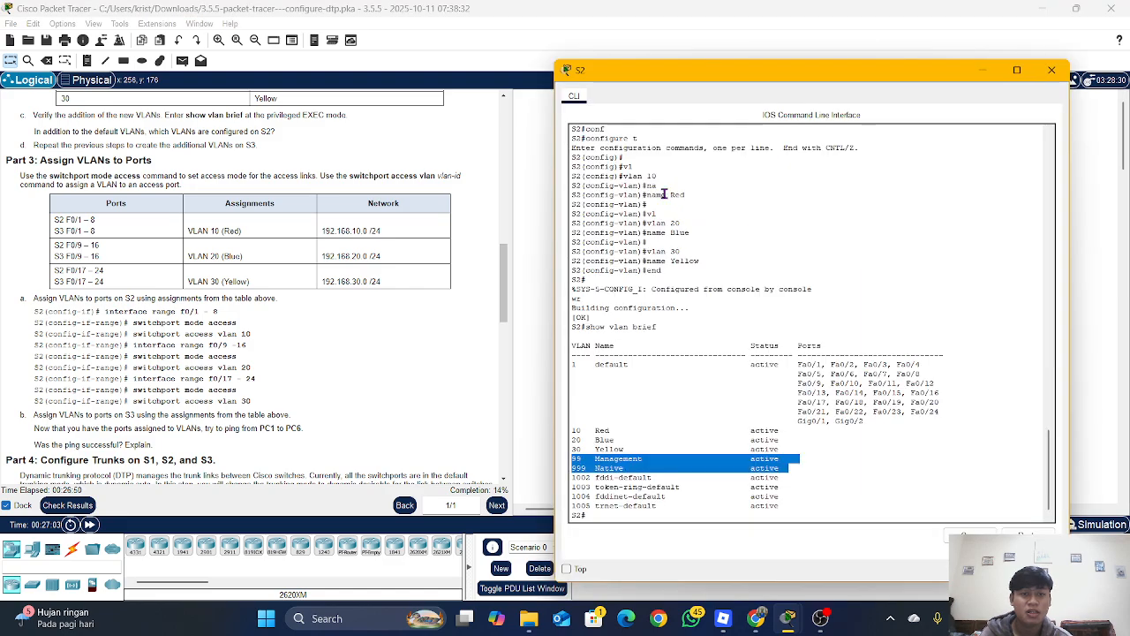
{"action": "left_click", "coordinate": [649, 469]}
{"action": "type", "text": "c"}
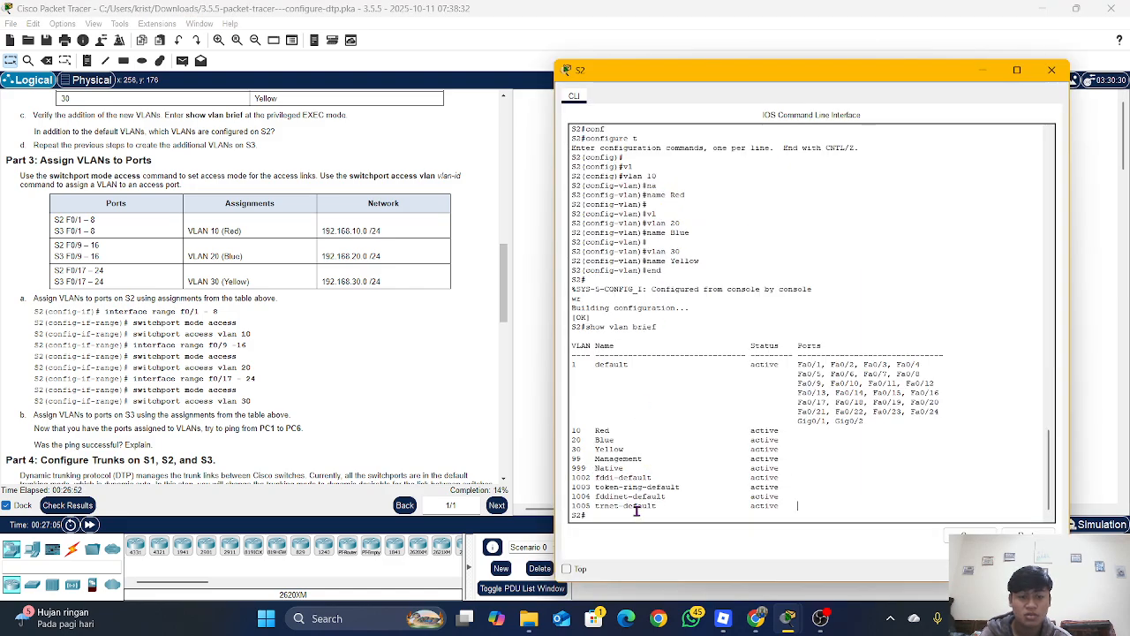
{"action": "type", "text": "onf"}
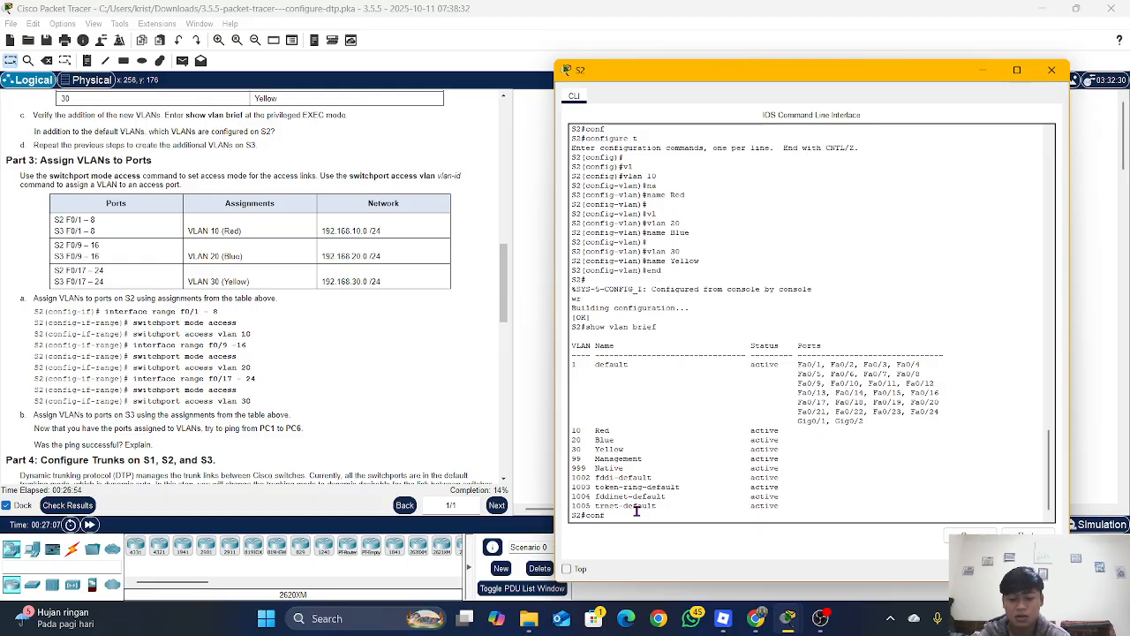
{"action": "key", "text": "Tab"}
{"action": "type", "text": "t"}
{"action": "key", "text": "Return"}
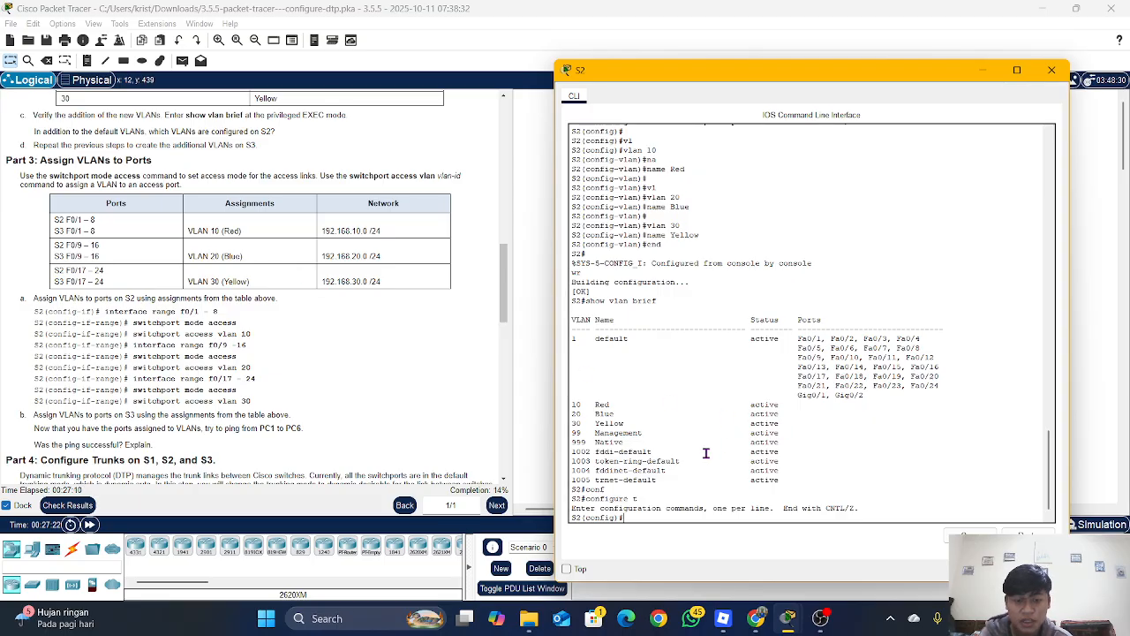
{"action": "type", "text": "vla"}
{"action": "key", "text": "Tab"}
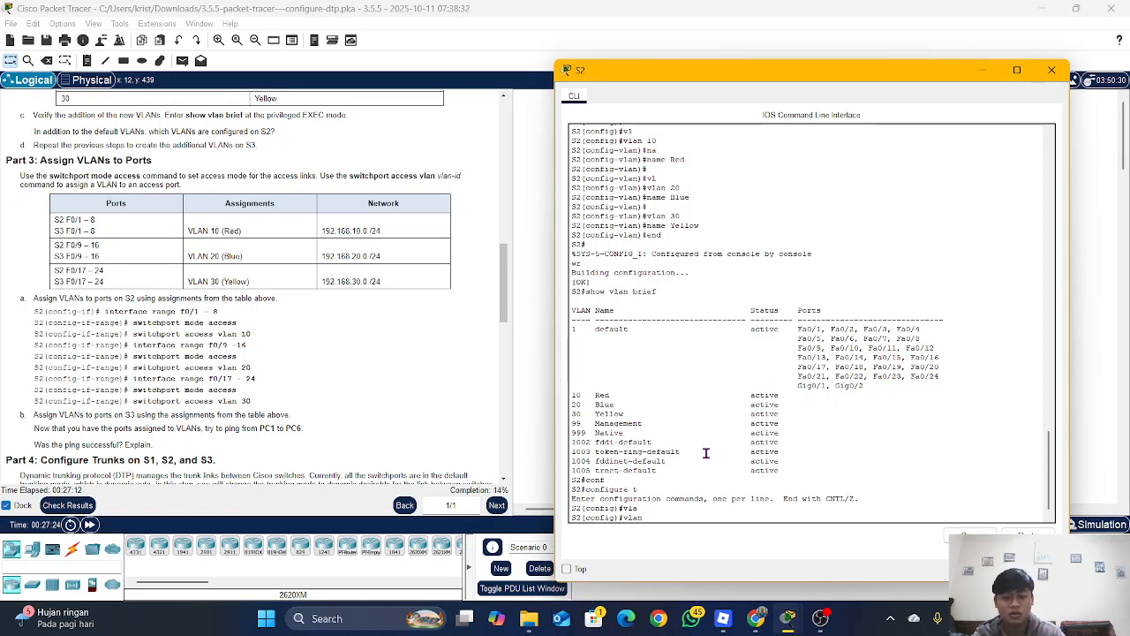
{"action": "type", "text": "10"}
{"action": "key", "text": "Return"}
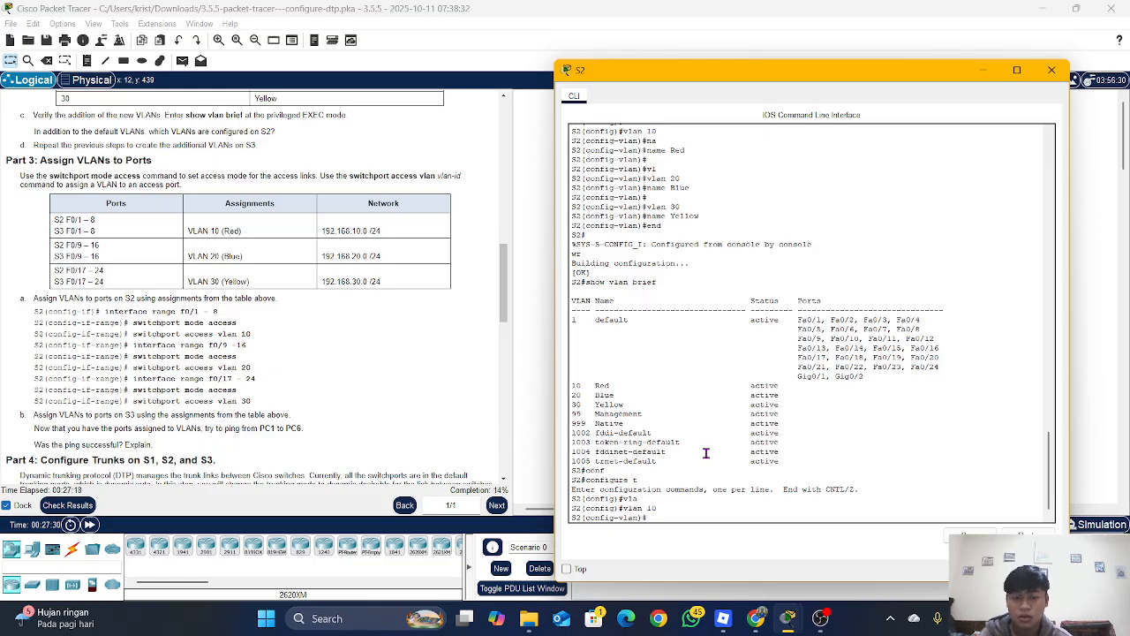
{"action": "type", "text": "exit"}
{"action": "key", "text": "Return"}
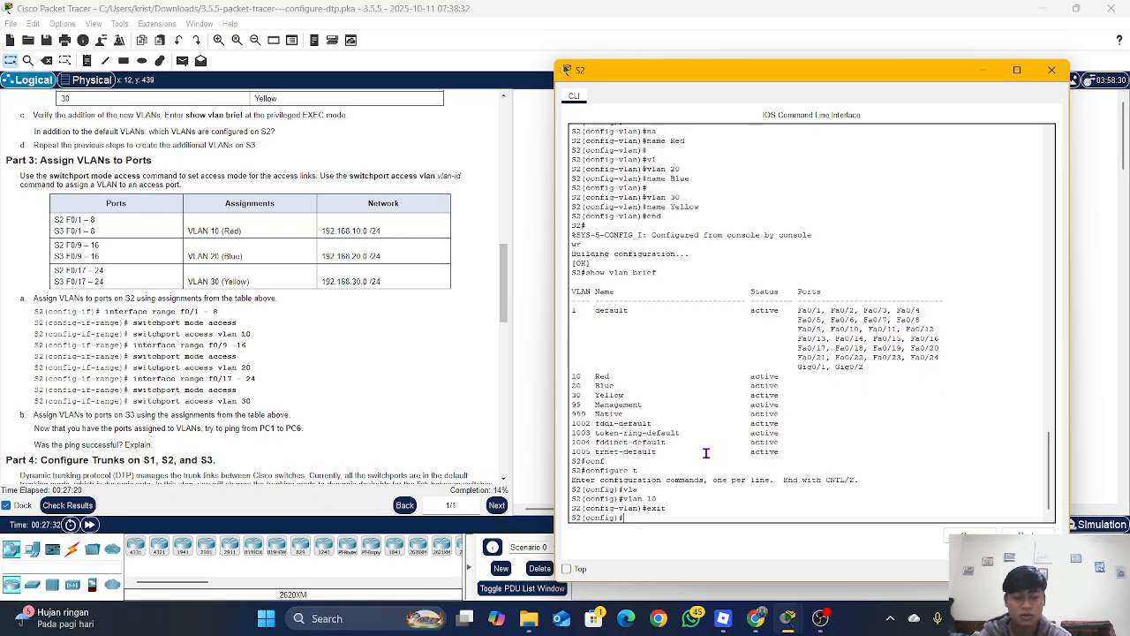
Enter interface range configuration on S2 for ports f0/1 - 8.
{"action": "type", "text": "in"}
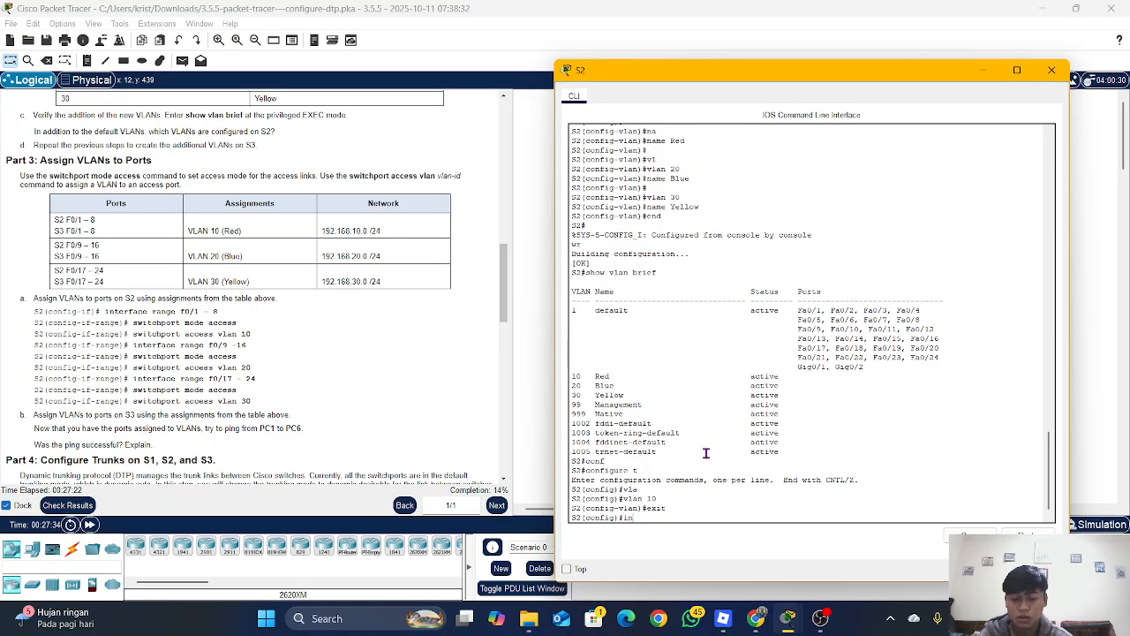
{"action": "type", "text": "te"}
{"action": "key", "text": "Tab"}
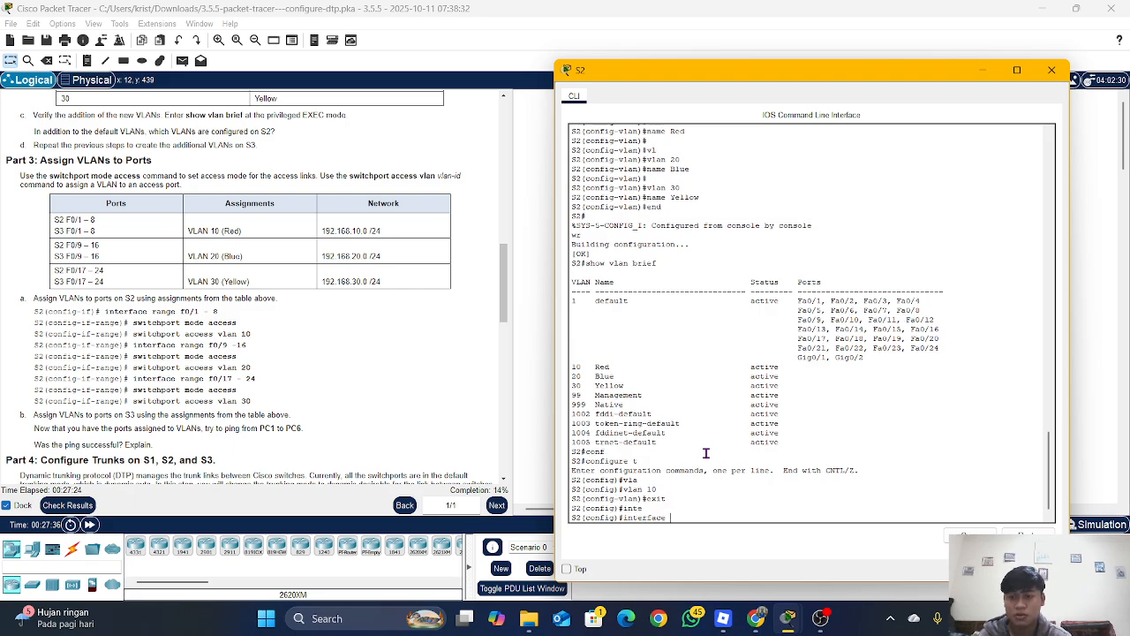
{"action": "type", "text": "ra"}
{"action": "key", "text": "Tab"}
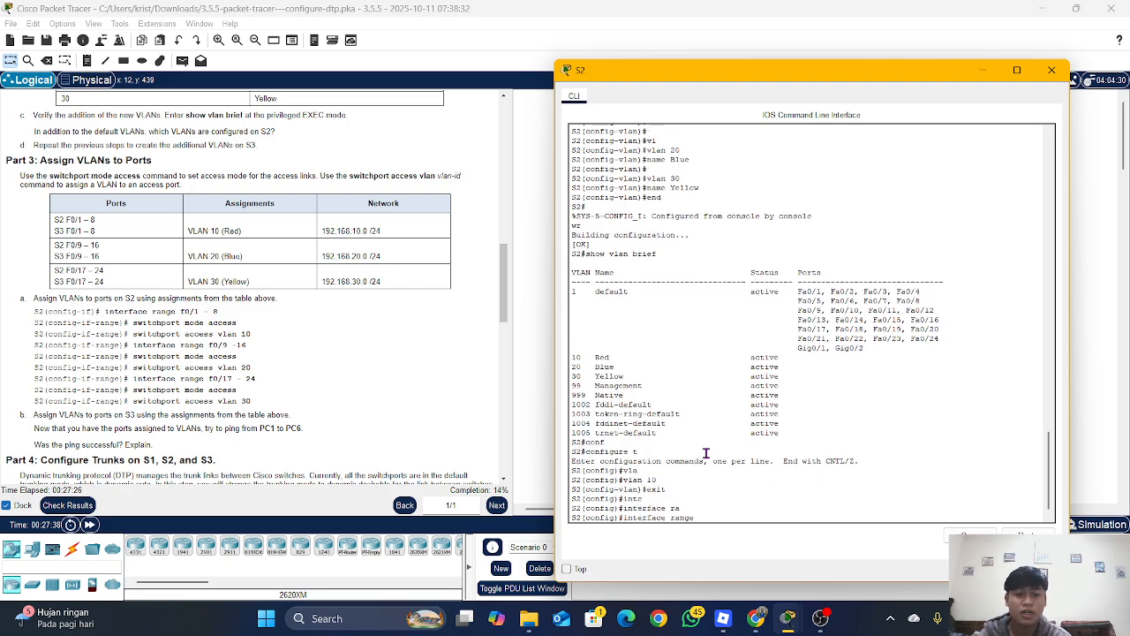
{"action": "type", "text": "f0"}
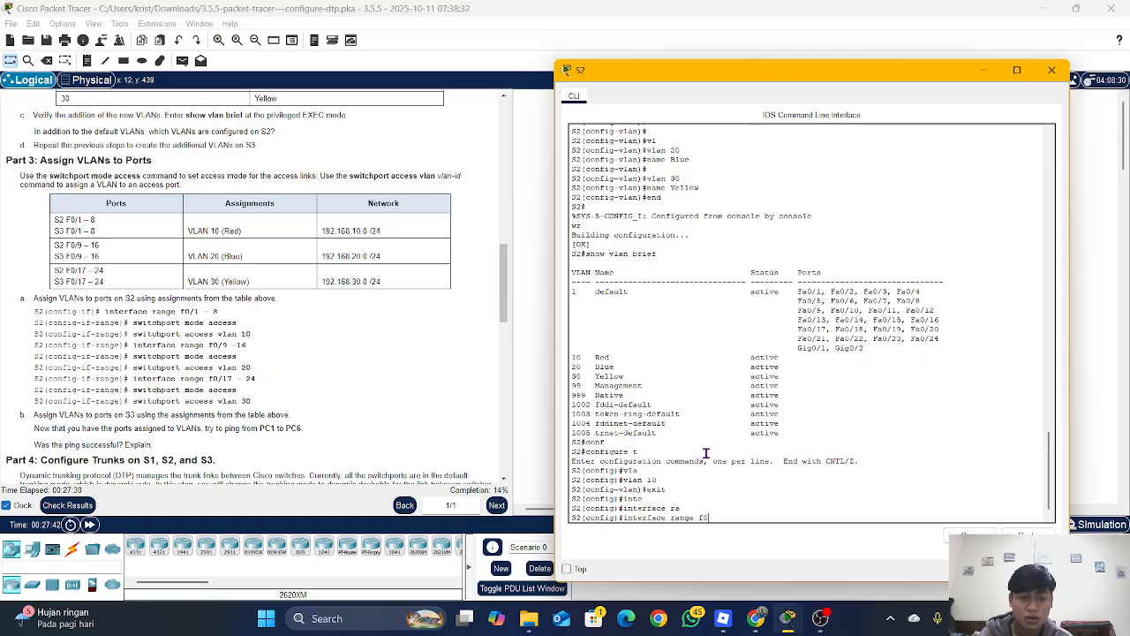
{"action": "type", "text": "/1"}
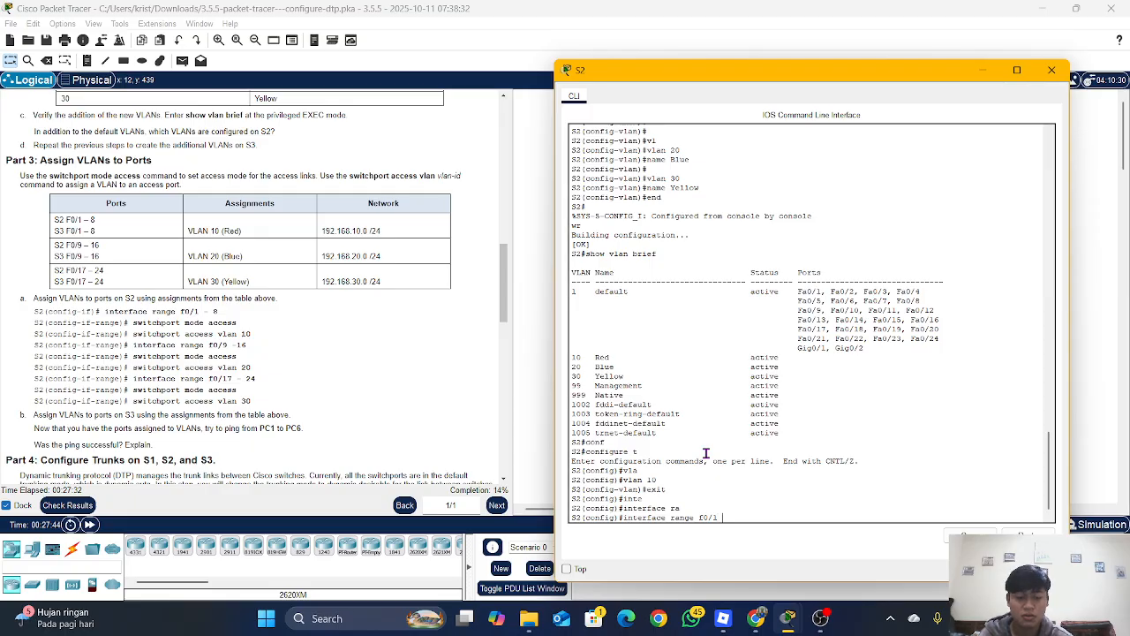
{"action": "type", "text": " - 8"}
{"action": "key", "text": "Return"}
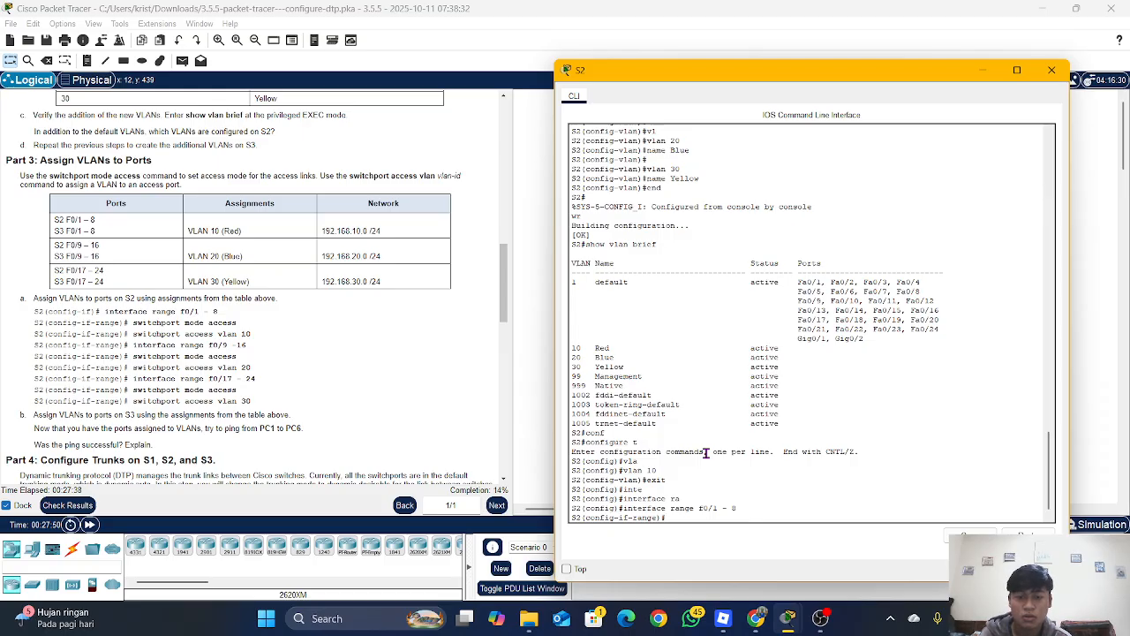
Check the activity results, review the assessment items for S2 and S3, and return to the Part 3 instructions.
{"action": "left_click", "coordinate": [67, 504]}
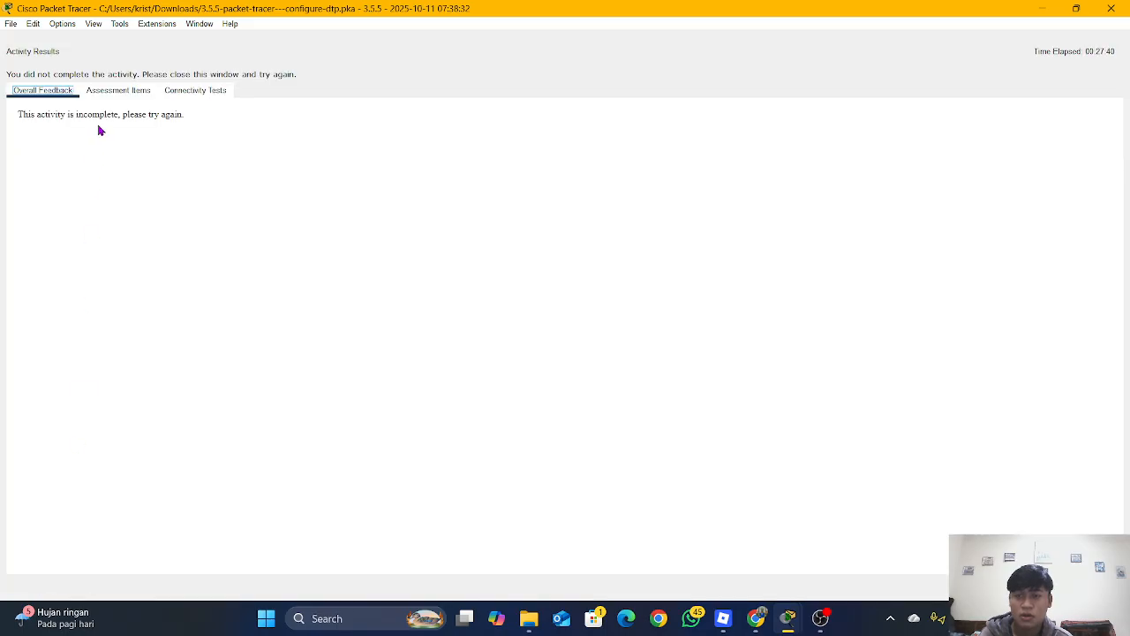
{"action": "left_click", "coordinate": [112, 94]}
{"action": "scroll", "coordinate": [163, 407], "scroll_direction": "down", "scroll_amount": 6}
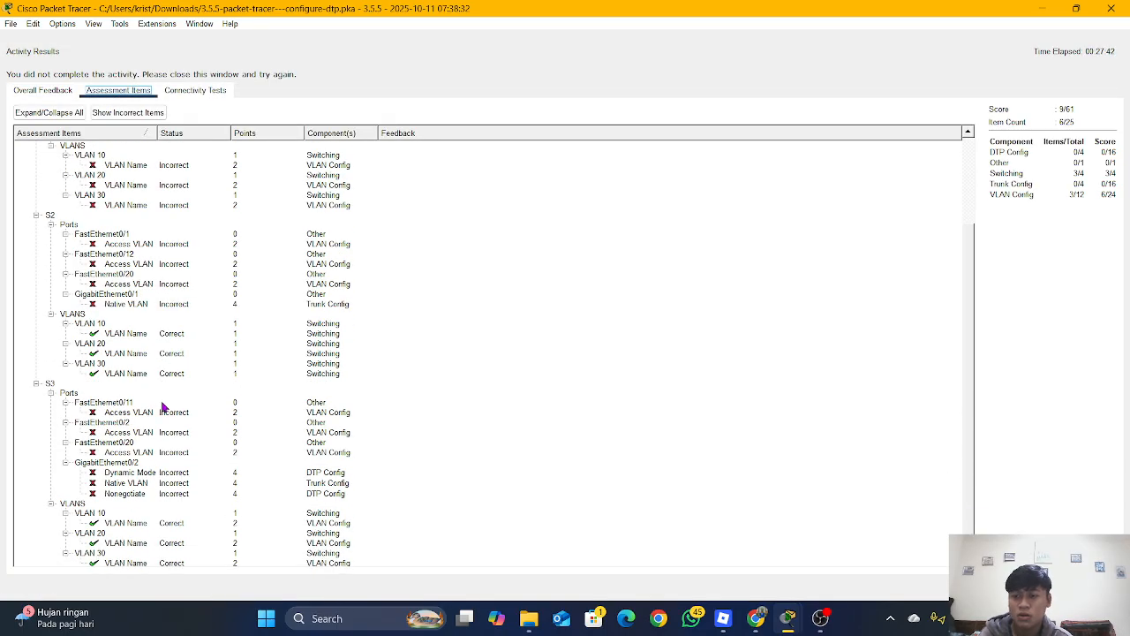
{"action": "scroll", "coordinate": [164, 408], "scroll_direction": "up", "scroll_amount": 4}
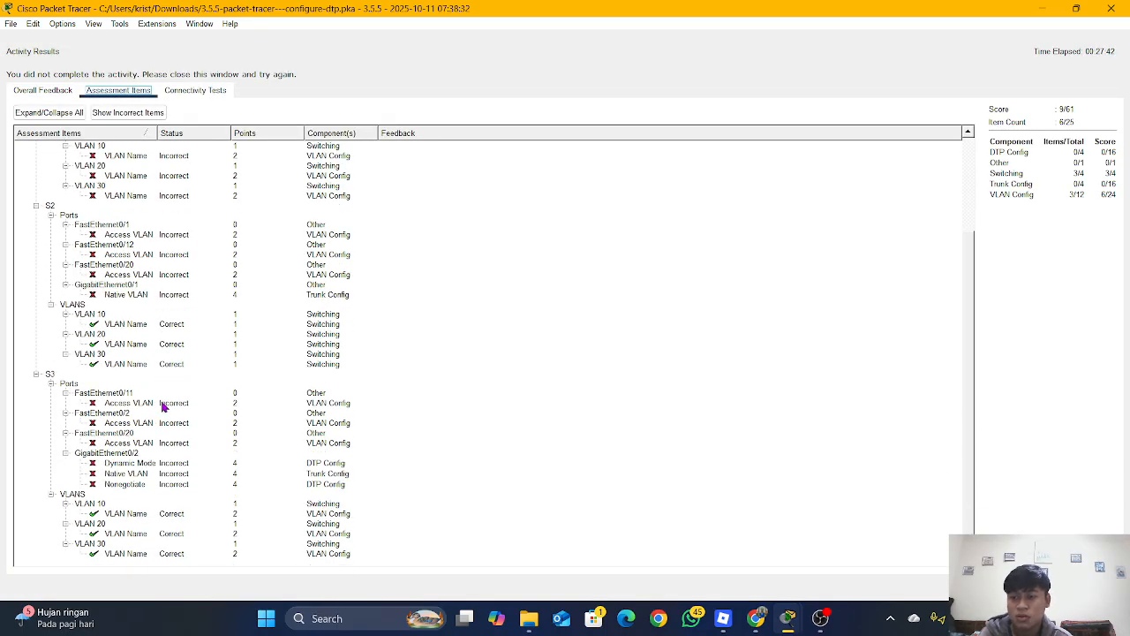
{"action": "left_click", "coordinate": [53, 93]}
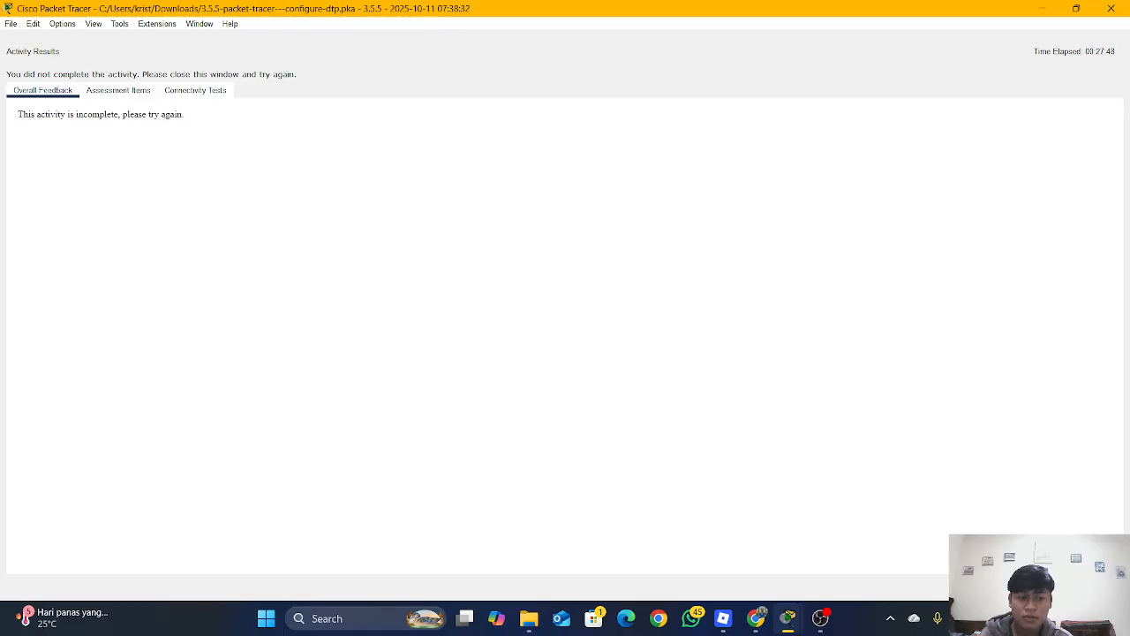
{"action": "left_click", "coordinate": [1095, 588]}
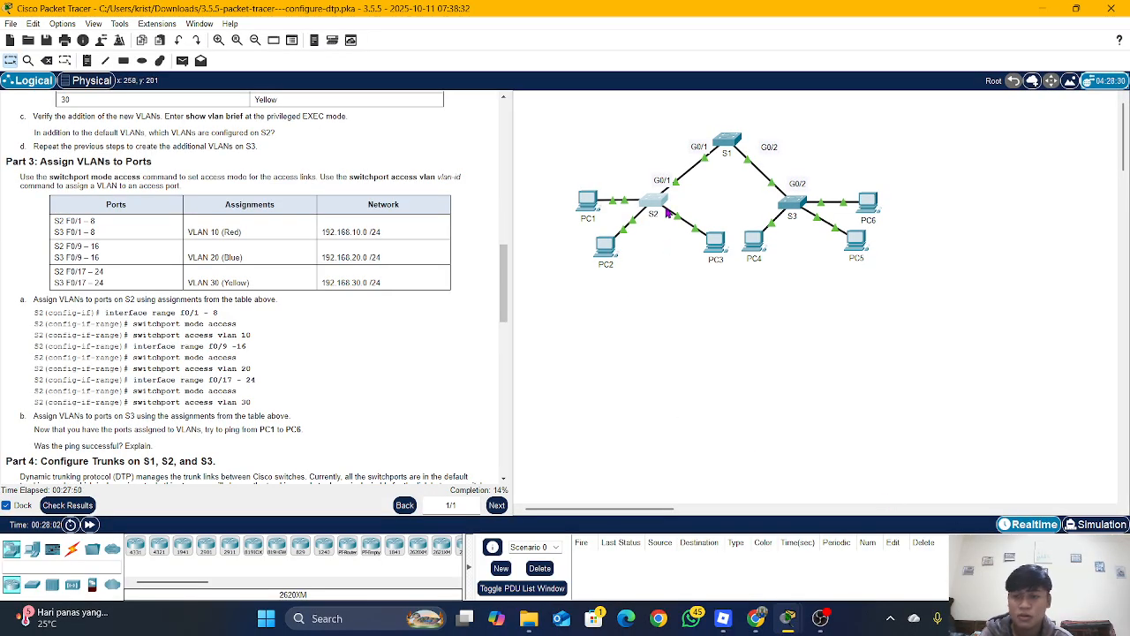
{"action": "scroll", "coordinate": [320, 374], "scroll_direction": "up", "scroll_amount": 1}
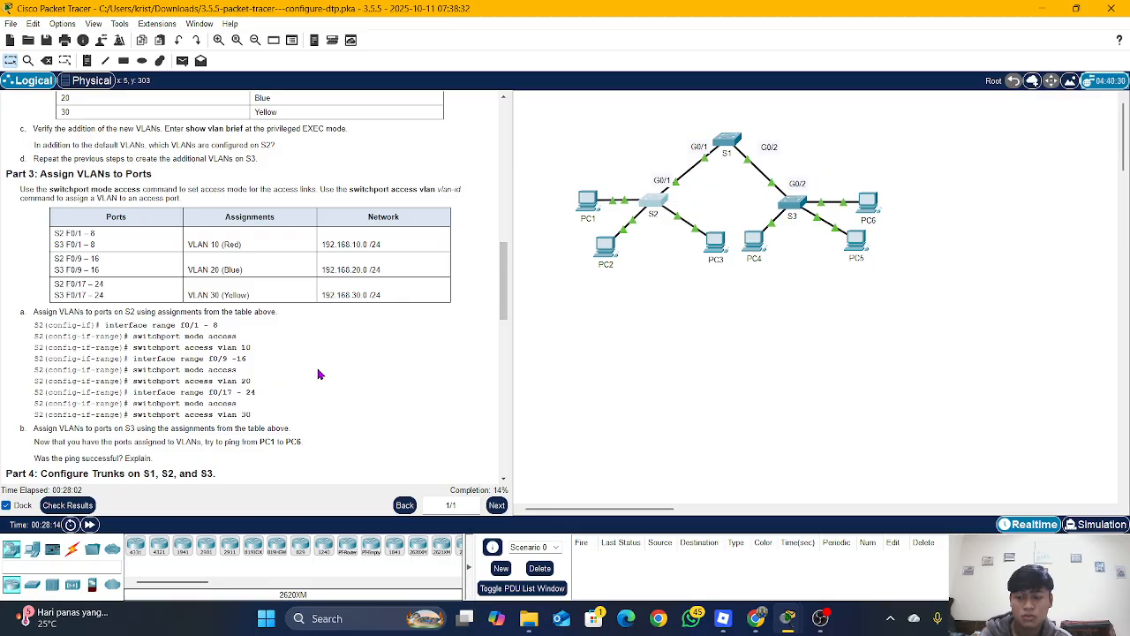
Reopen the S2 command line and set ports f0/1 - 8 to access mode with switchport mode access.
{"action": "left_click", "coordinate": [659, 203]}
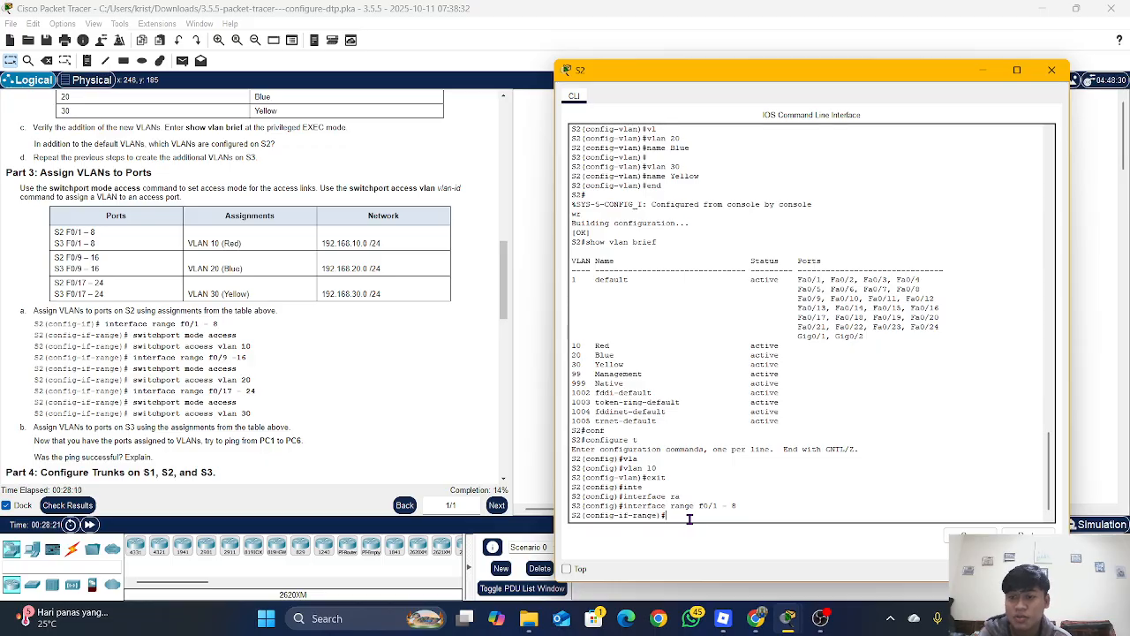
{"action": "type", "text": "sw"}
{"action": "key", "text": "Tab"}
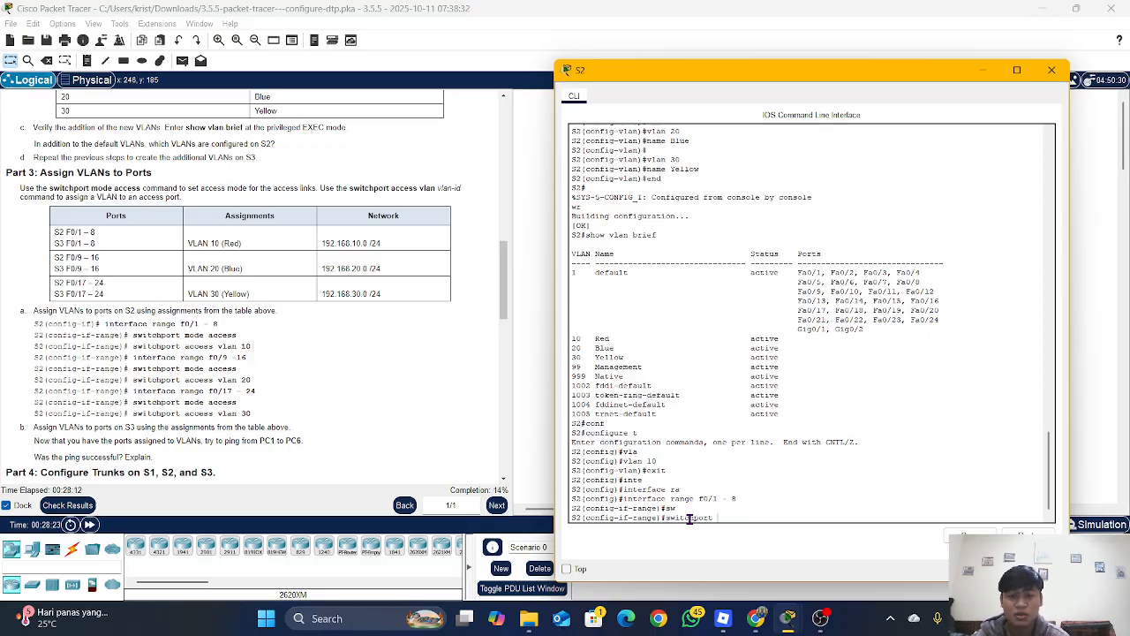
{"action": "type", "text": "mod"}
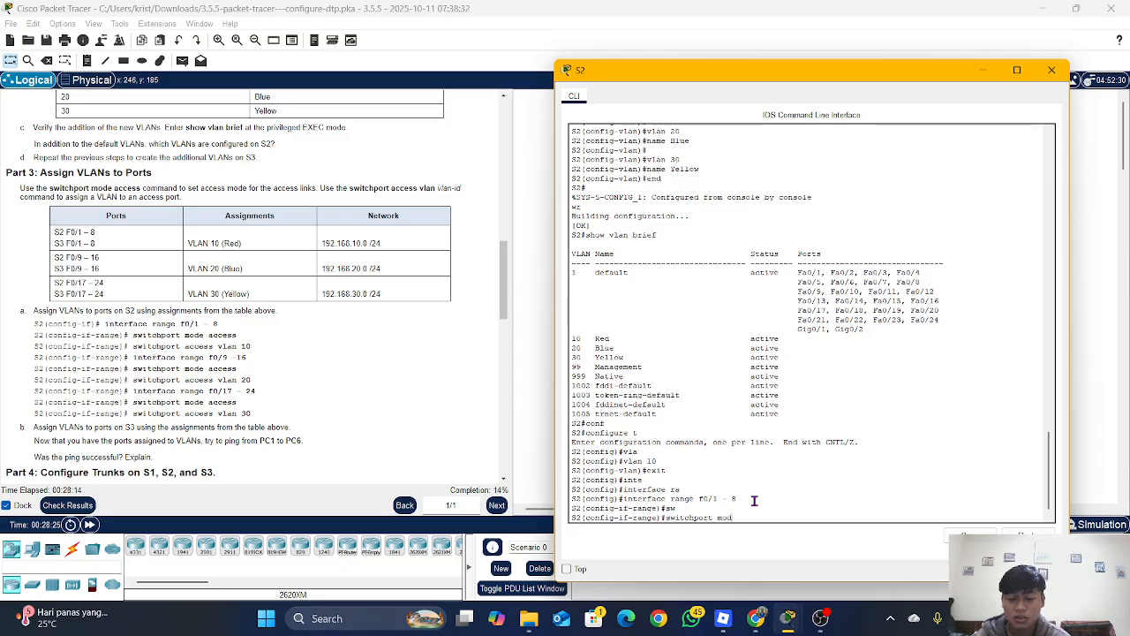
{"action": "key", "text": "Tab"}
{"action": "type", "text": "a"}
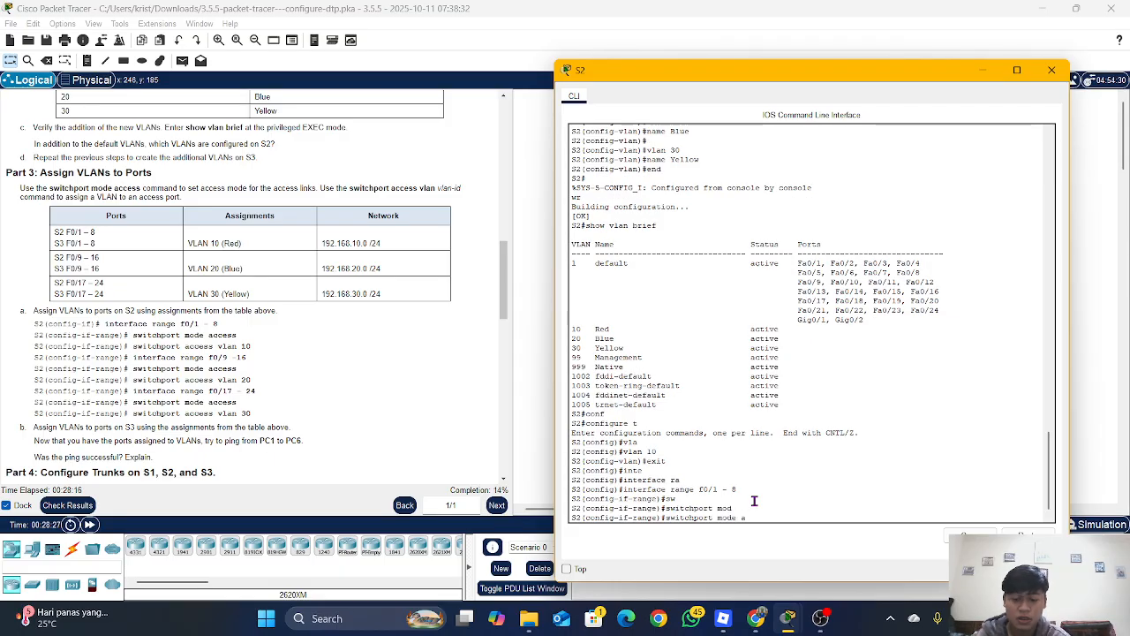
{"action": "type", "text": "cc"}
{"action": "key", "text": "Tab"}
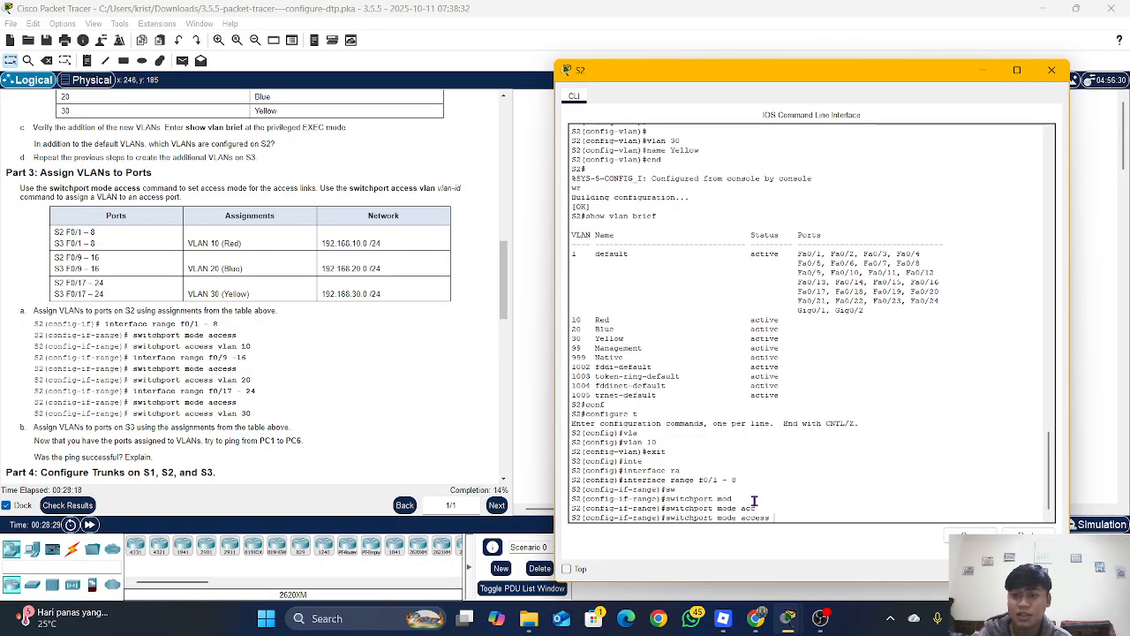
{"action": "key", "text": "Return"}
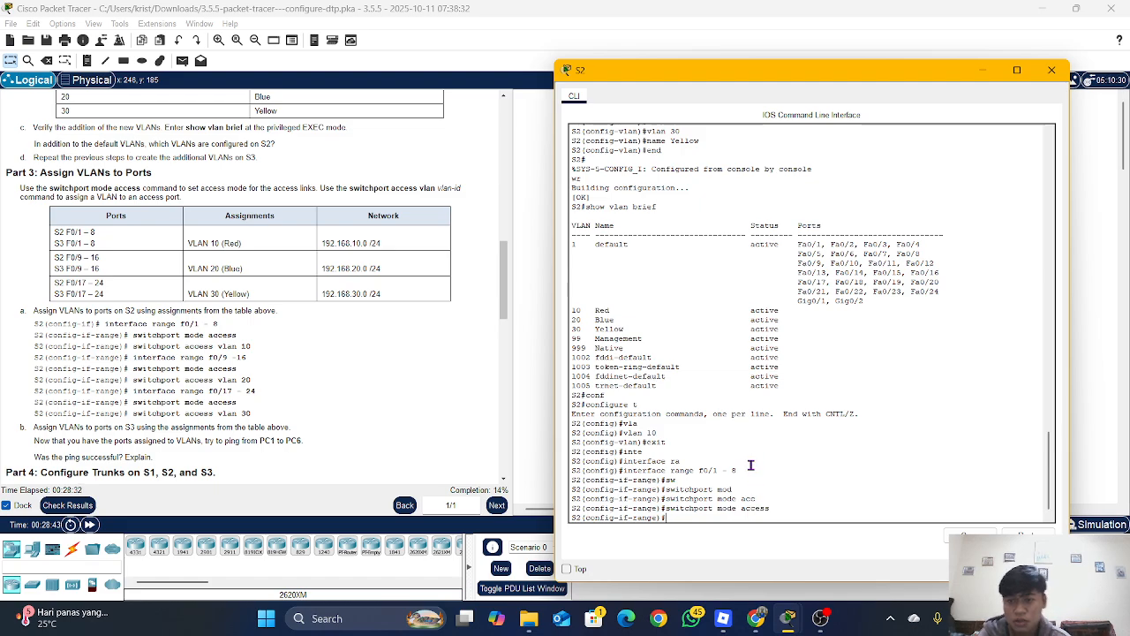
Assign S2 ports f0/1 - 8 to VLAN 10 with switchport access vlan 10.
{"action": "type", "text": "sw"}
{"action": "key", "text": "Tab"}
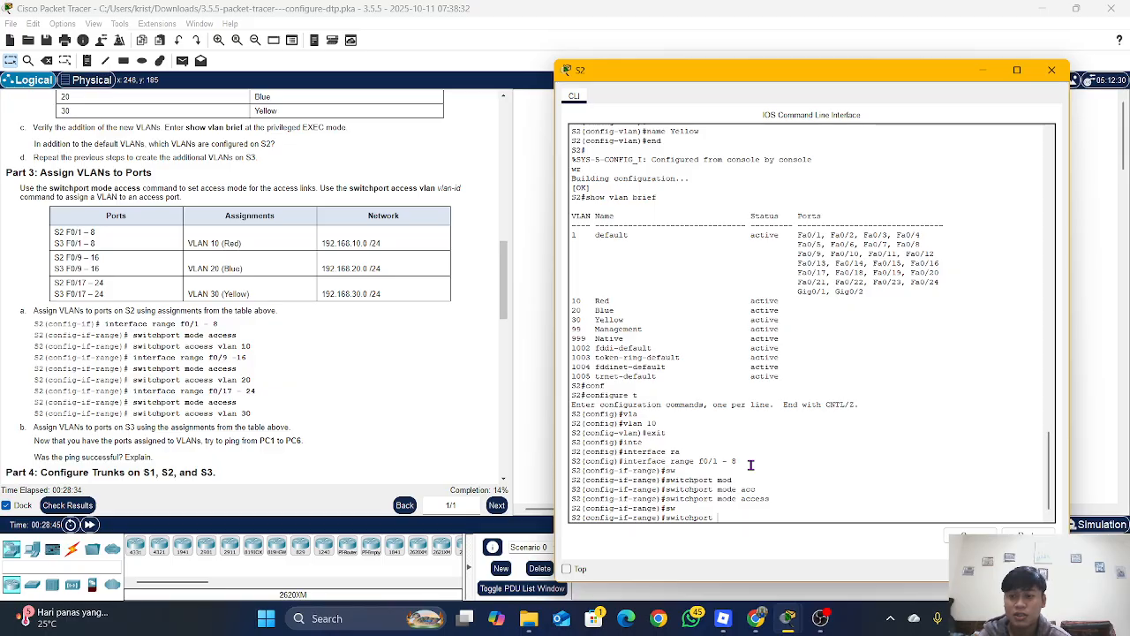
{"action": "type", "text": "acc"}
{"action": "key", "text": "Tab"}
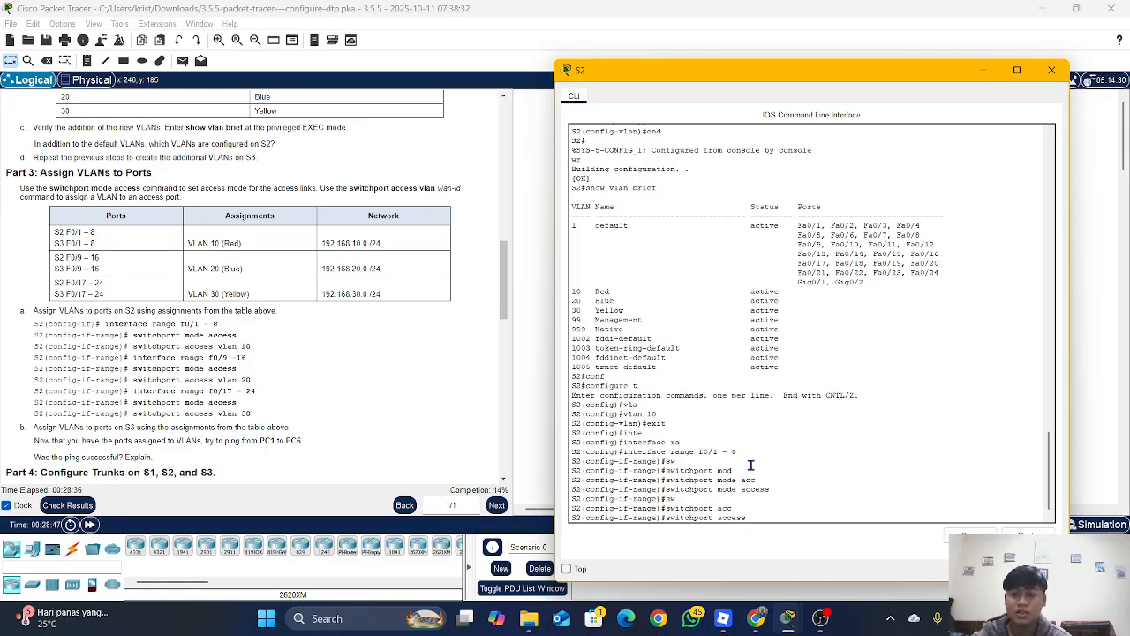
{"action": "type", "text": "vl"}
{"action": "key", "text": "Tab"}
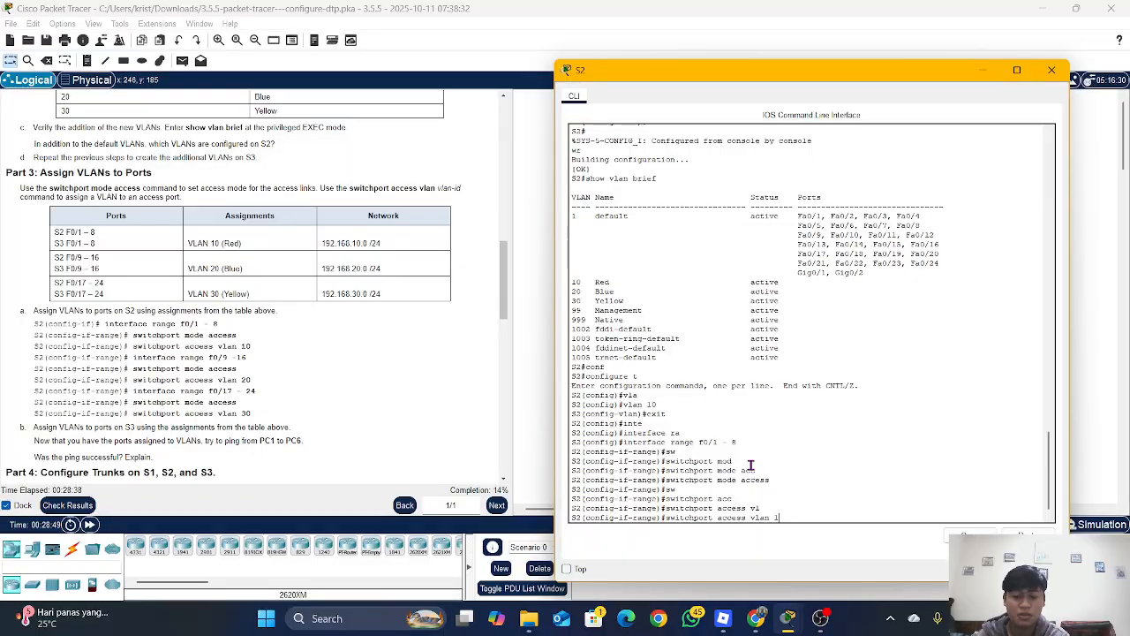
{"action": "type", "text": "10"}
{"action": "key", "text": "Return"}
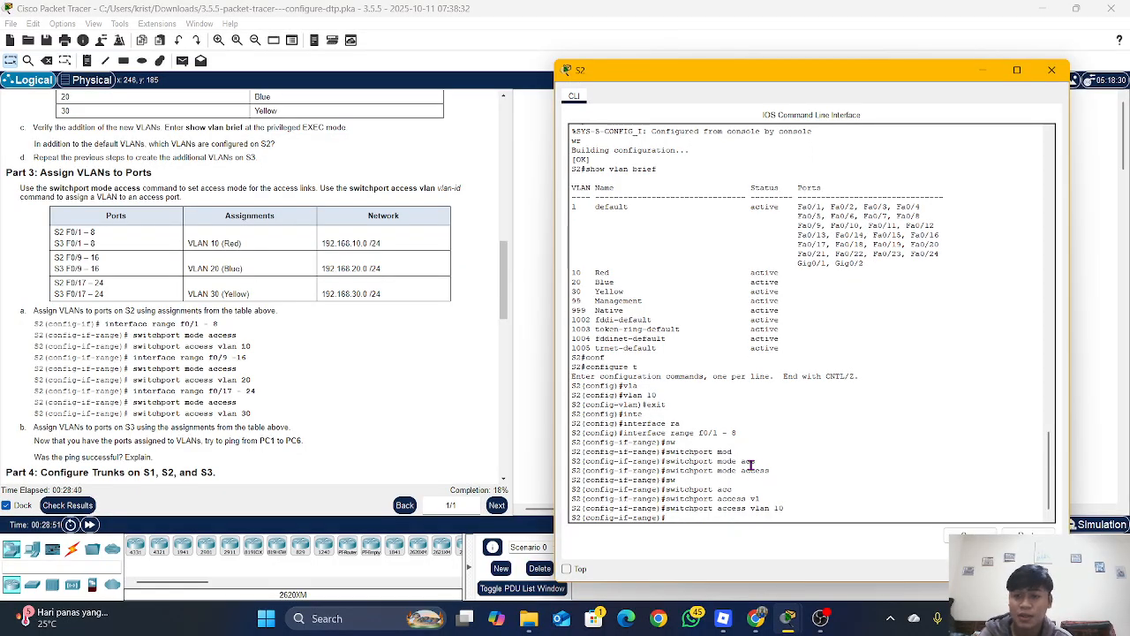
Switch the S2 configuration to the interface range f0/9 - 16.
{"action": "type", "text": "inte"}
{"action": "key", "text": "Tab"}
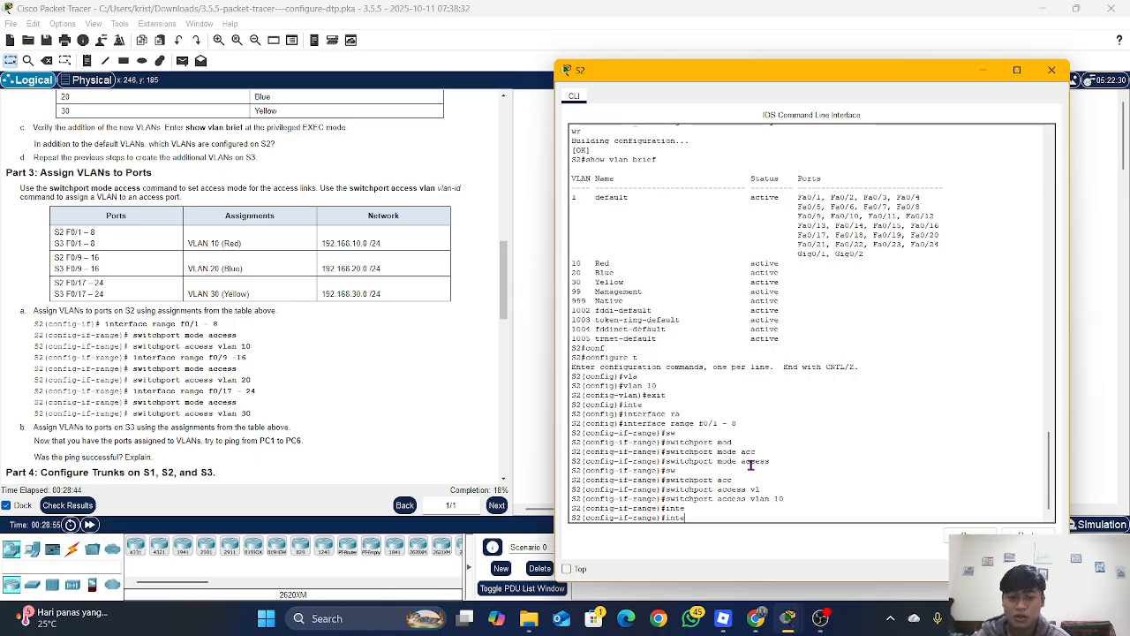
{"action": "type", "text": "r"}
{"action": "key", "text": "Tab"}
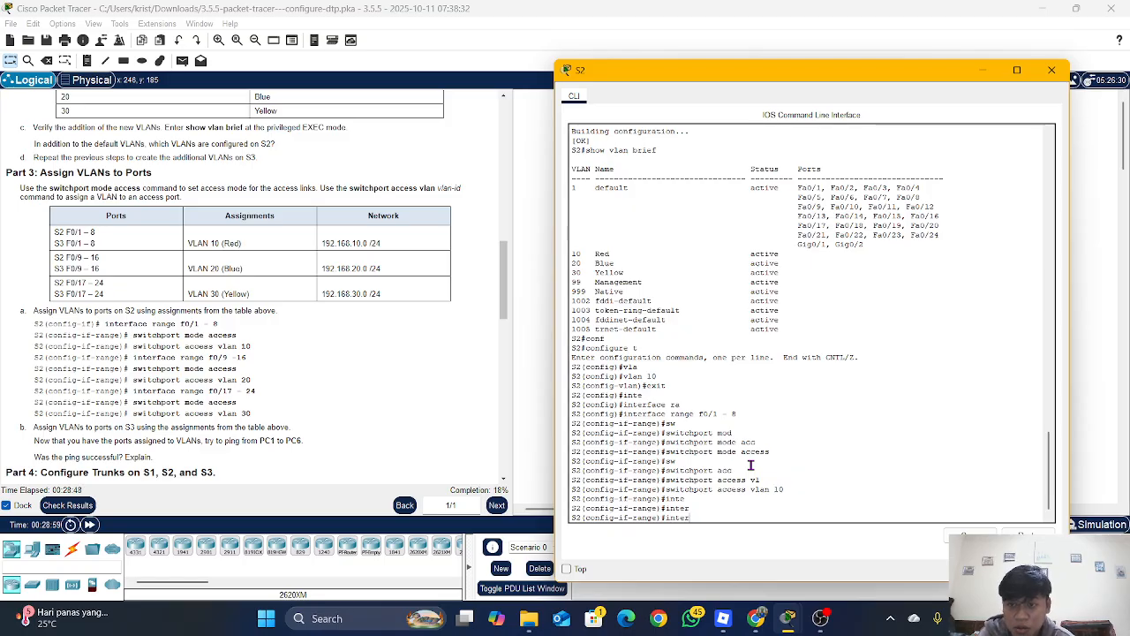
{"action": "type", "text": "face"}
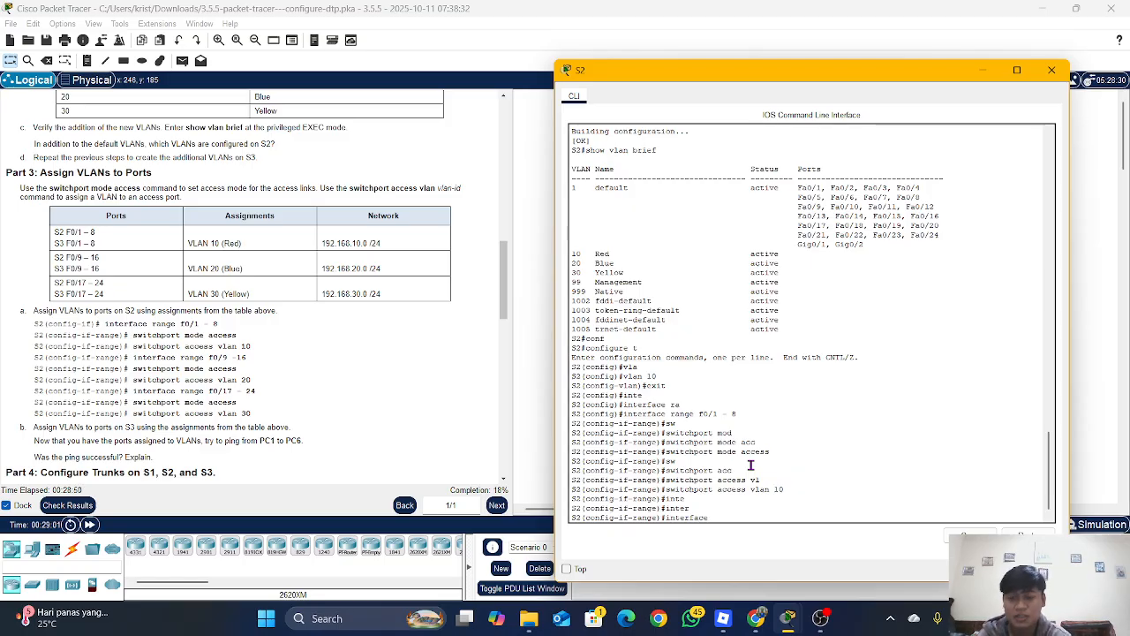
{"action": "type", "text": " r"}
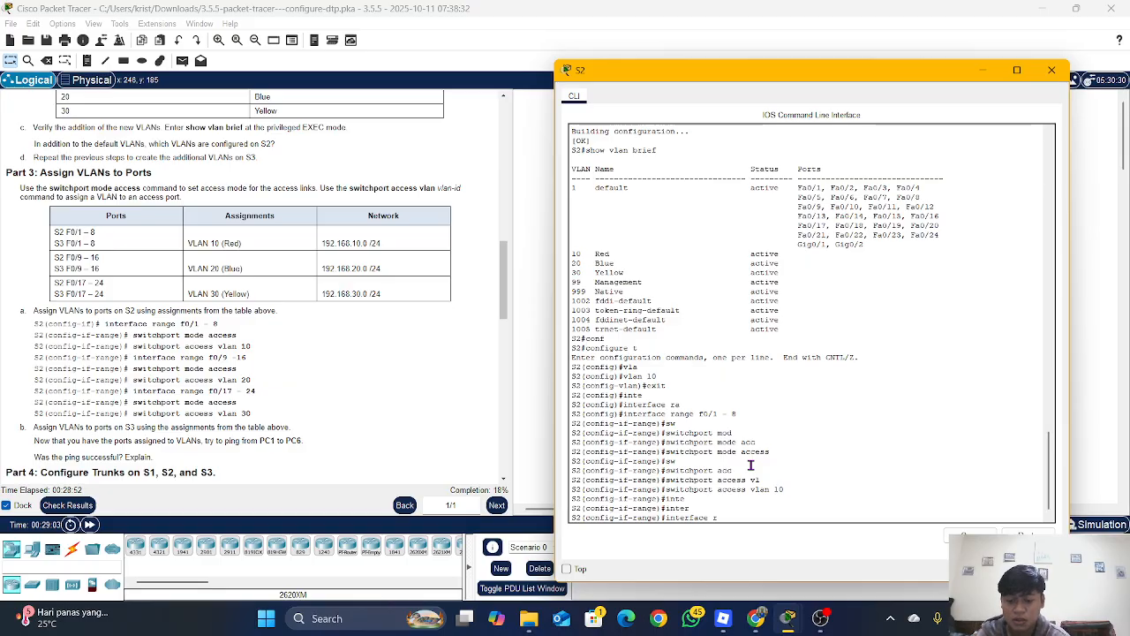
{"action": "type", "text": "ange"}
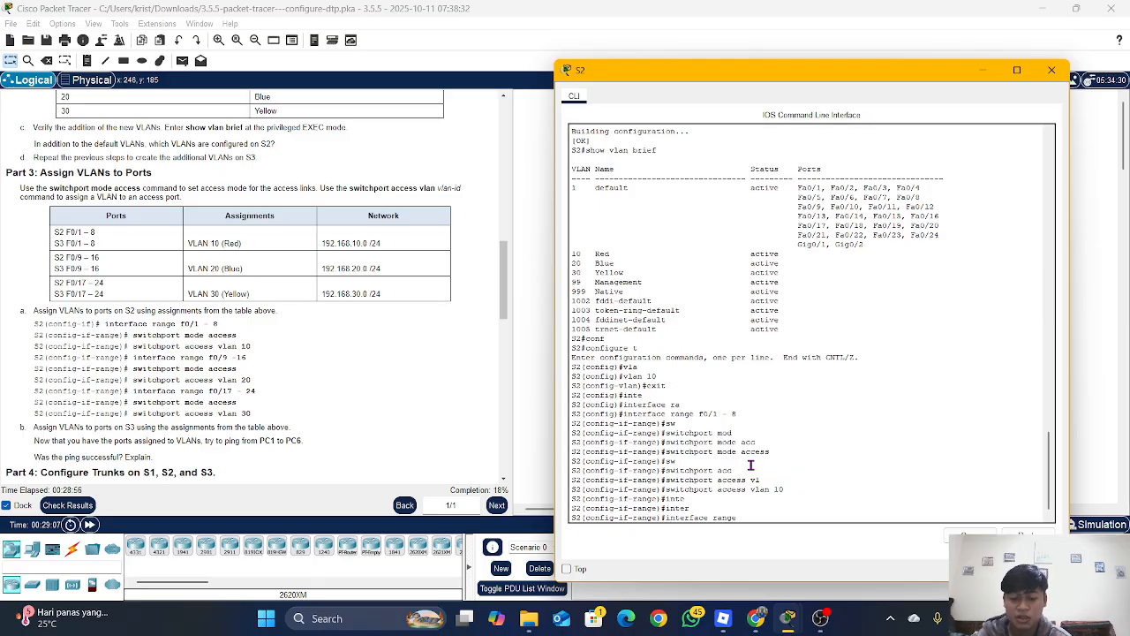
{"action": "type", "text": " f0/9"}
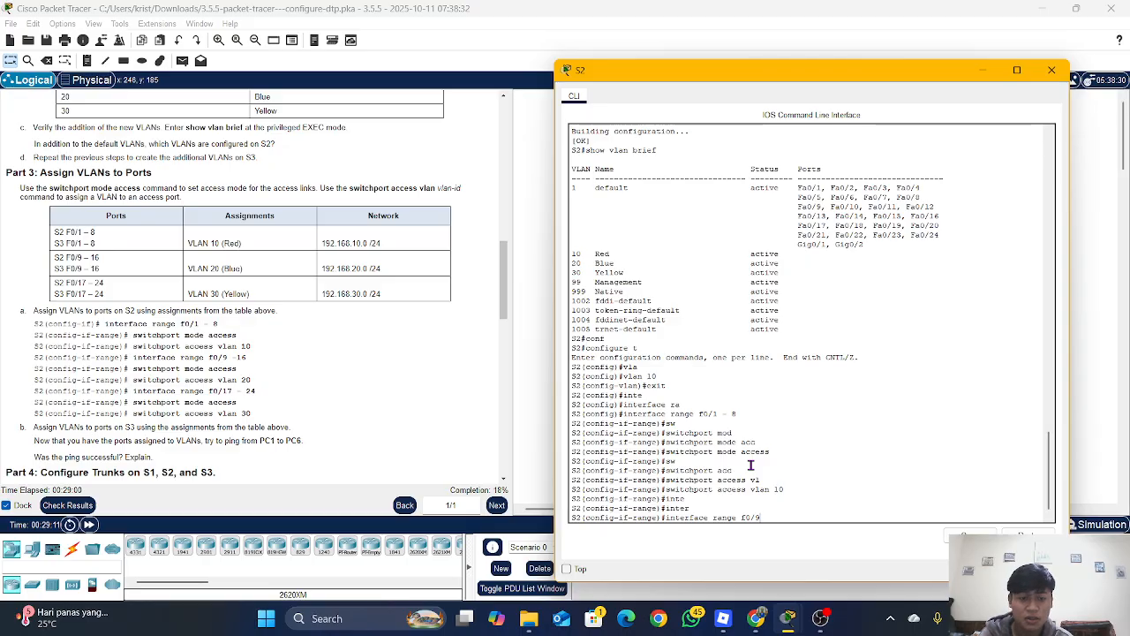
{"action": "type", "text": " - 1"}
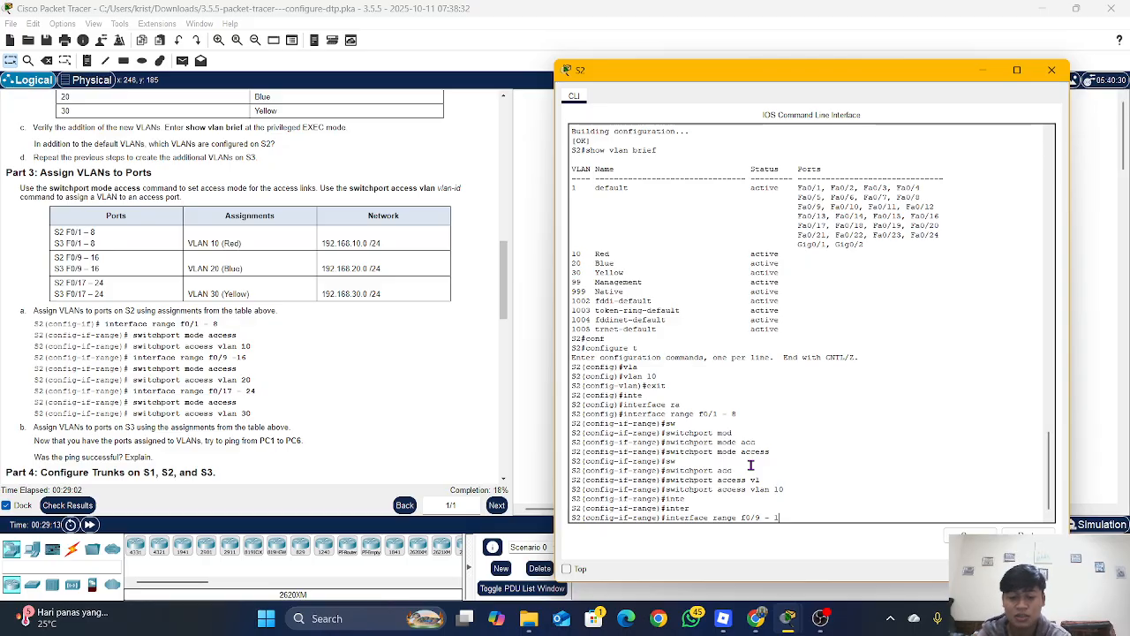
{"action": "type", "text": "6"}
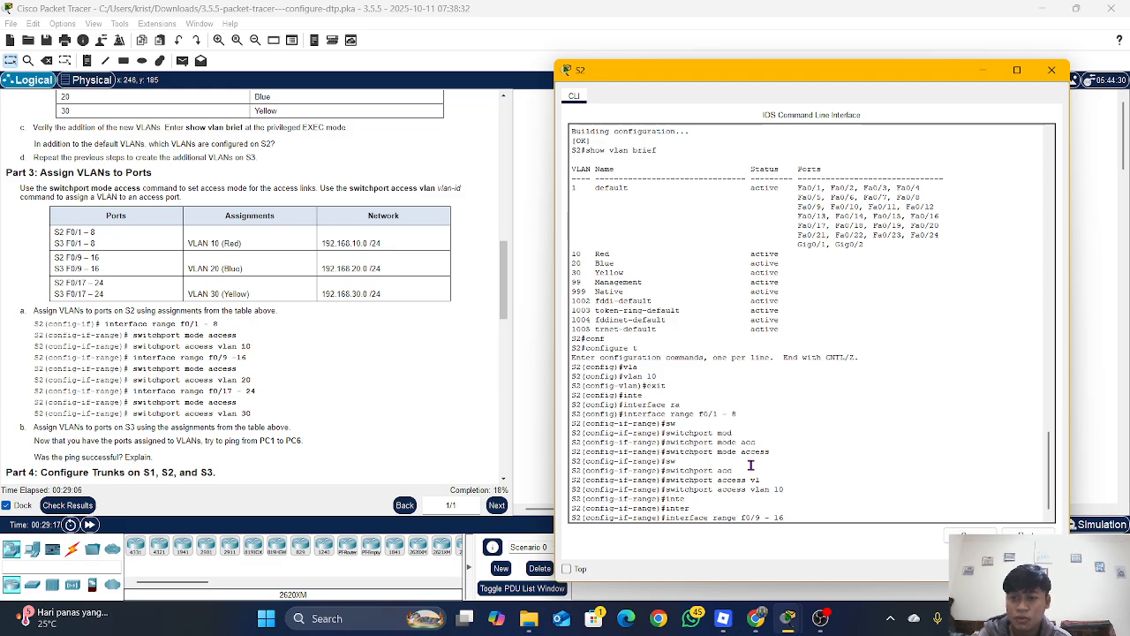
{"action": "key", "text": "Return"}
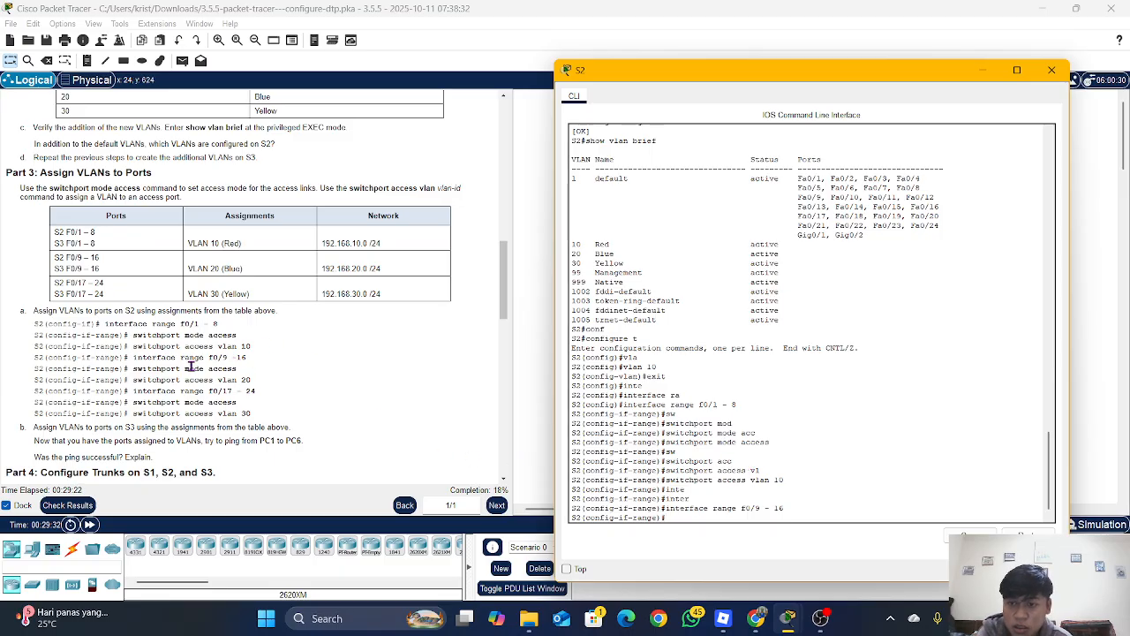
Set S2 ports f0/9 - 16 to access mode with switchport mode access.
{"action": "type", "text": "sw"}
{"action": "key", "text": "Tab"}
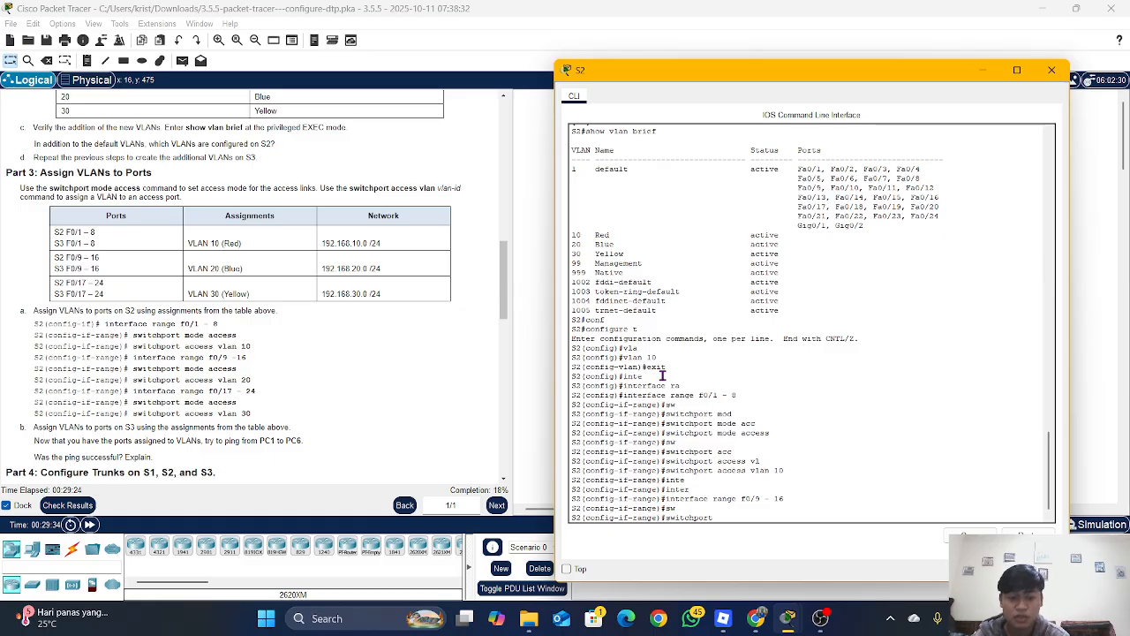
{"action": "type", "text": "mod"}
{"action": "key", "text": "Tab"}
{"action": "type", "text": "acc"}
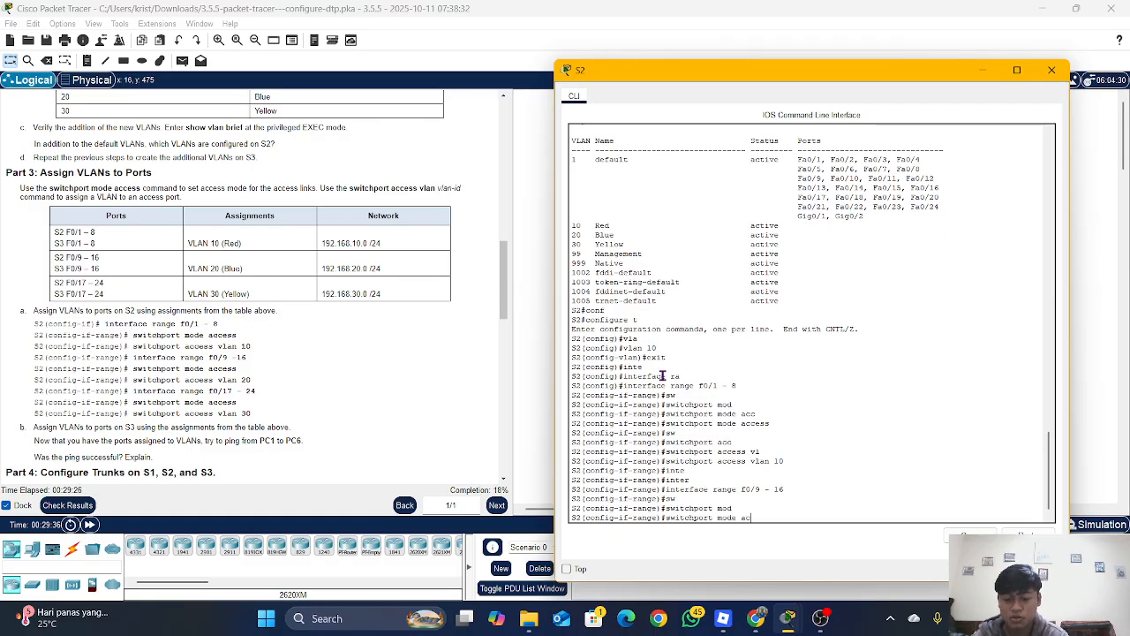
{"action": "key", "text": "Tab"}
{"action": "key", "text": "Return"}
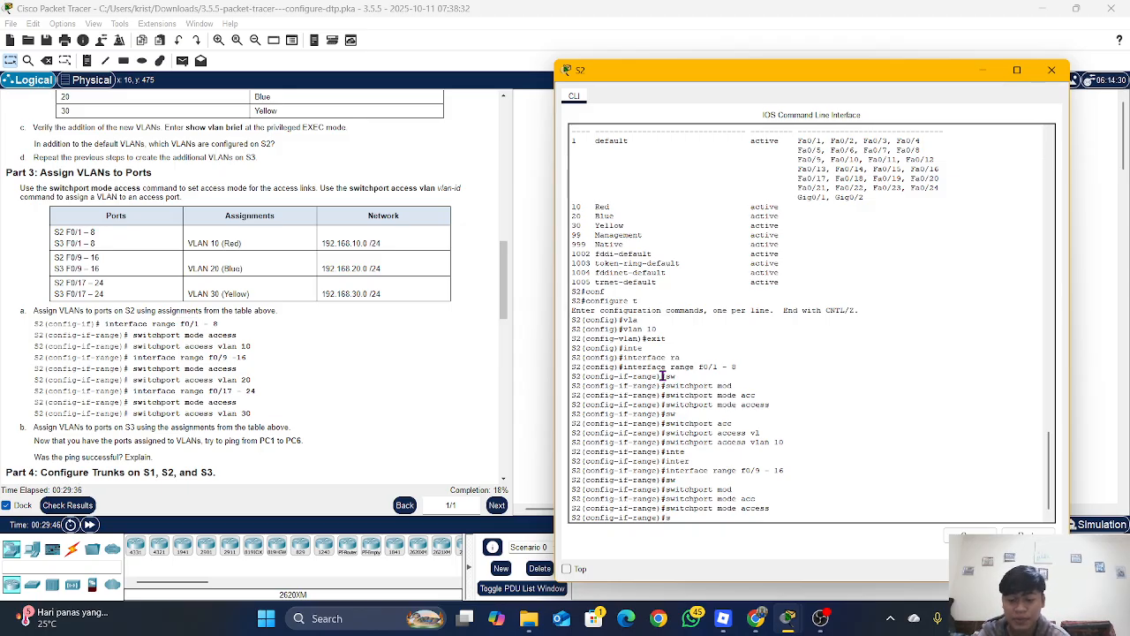
Assign S2 ports f0/9 - 16 to VLAN 20 with switchport access vlan 20.
{"action": "type", "text": "wi"}
{"action": "key", "text": "Tab"}
{"action": "type", "text": "acc"}
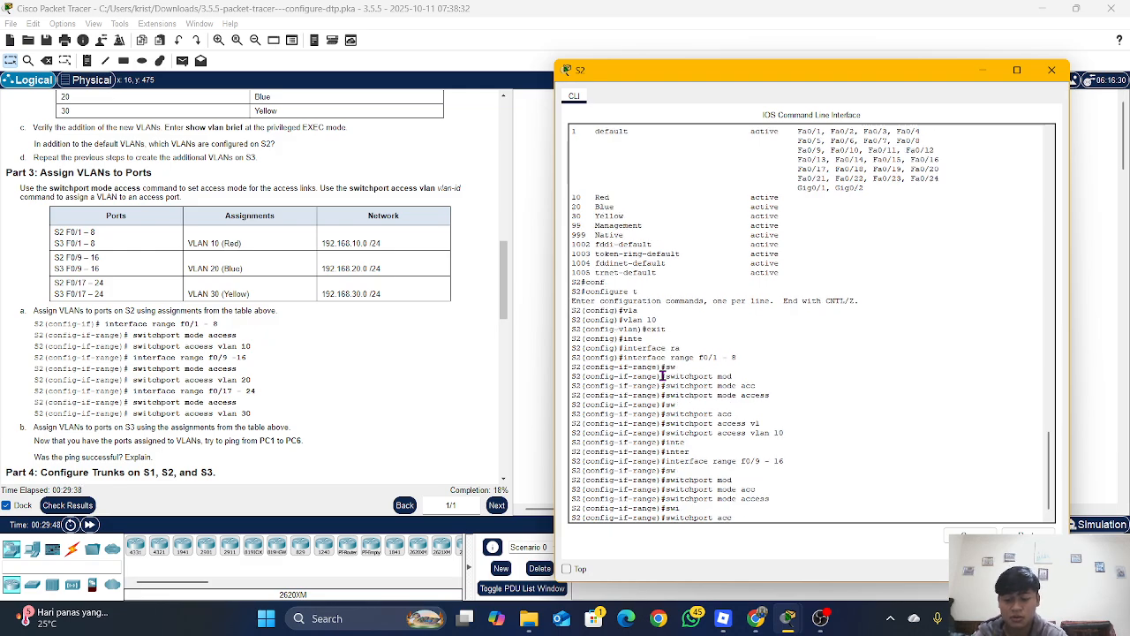
{"action": "key", "text": "Tab"}
{"action": "type", "text": "v"}
{"action": "key", "text": "Tab"}
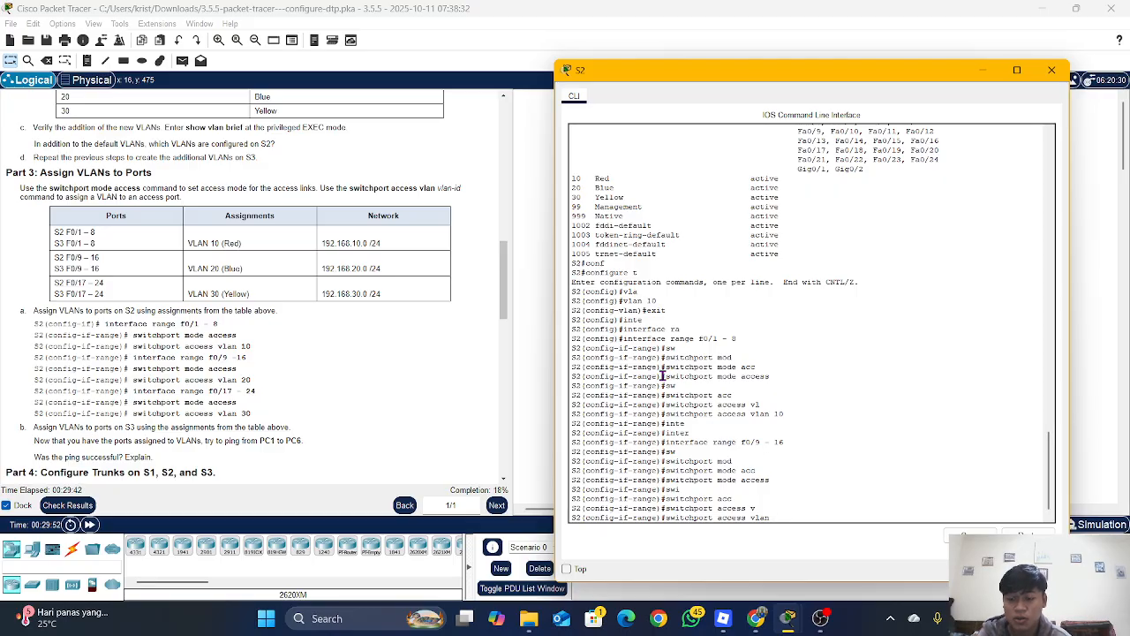
{"action": "type", "text": "20"}
{"action": "key", "text": "Return"}
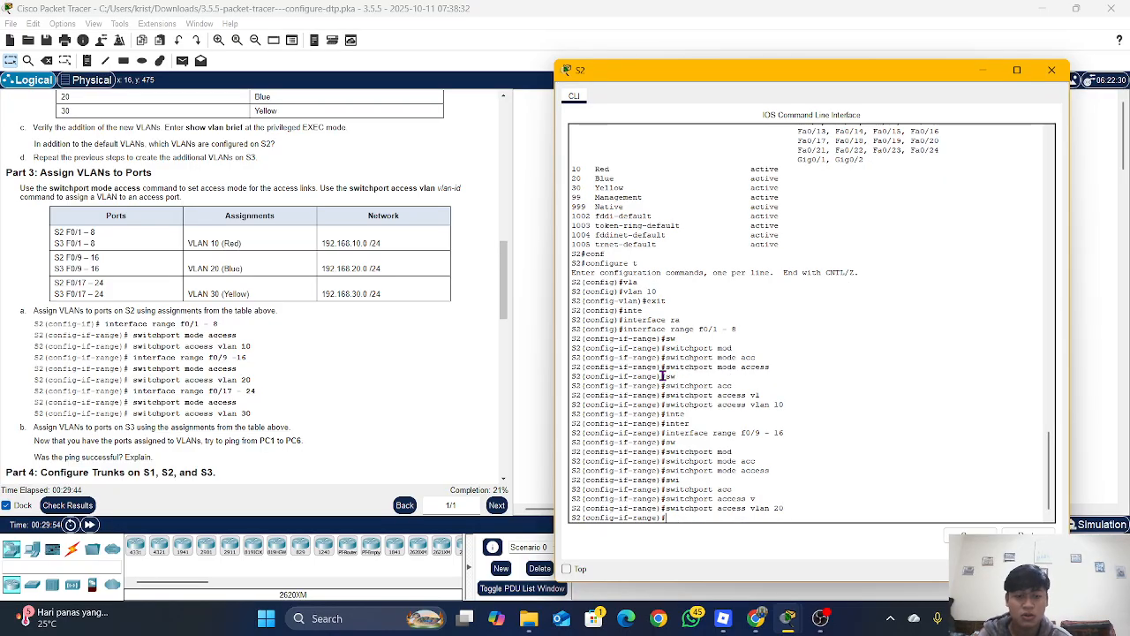
Switch the S2 configuration to the interface range f0/17 - 24.
{"action": "type", "text": "in"}
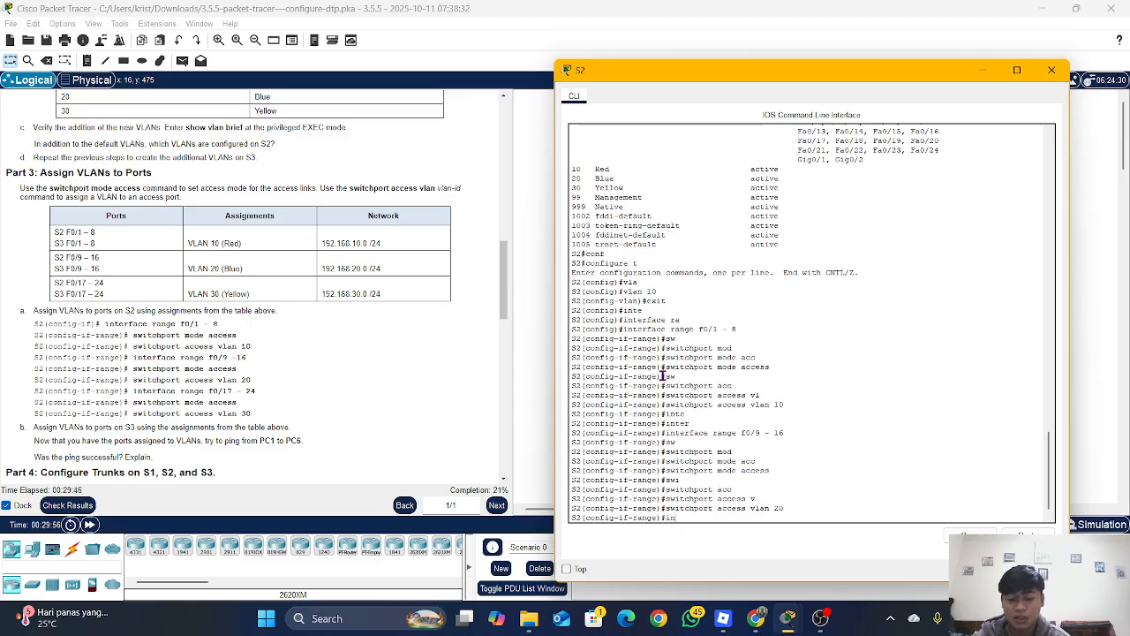
{"action": "type", "text": "terface"}
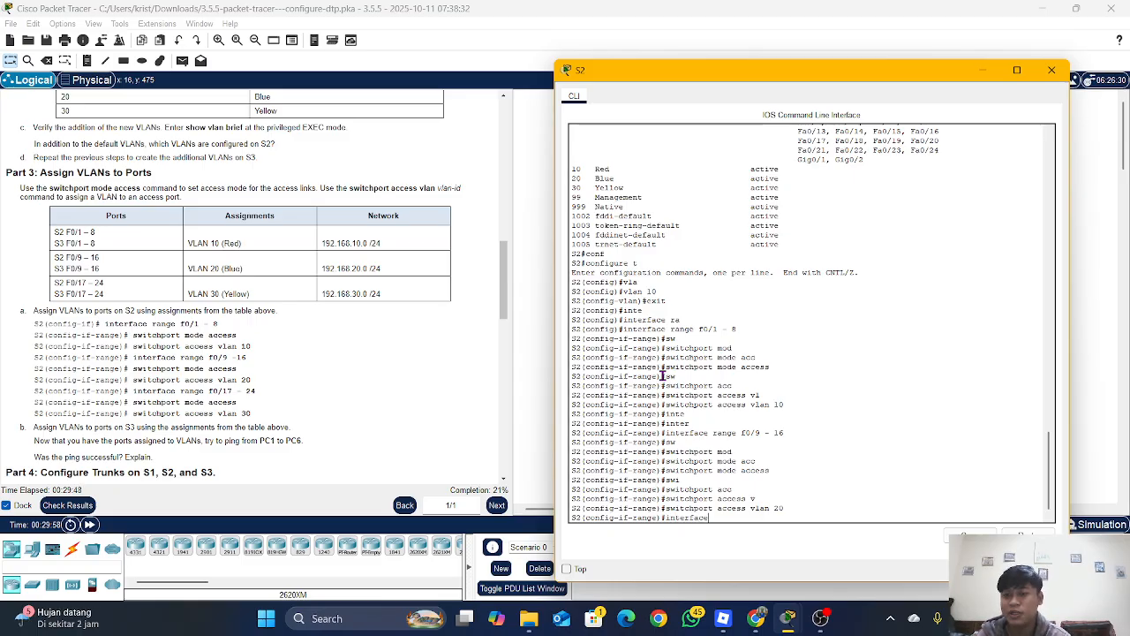
{"action": "type", "text": " ran"}
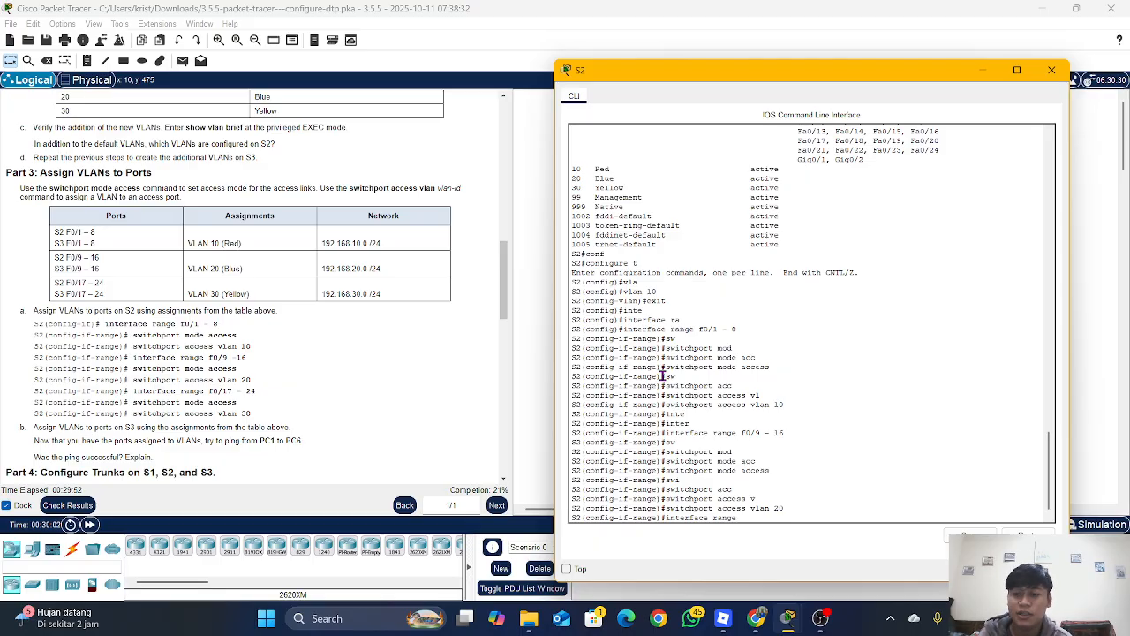
{"action": "type", "text": "ge f0"}
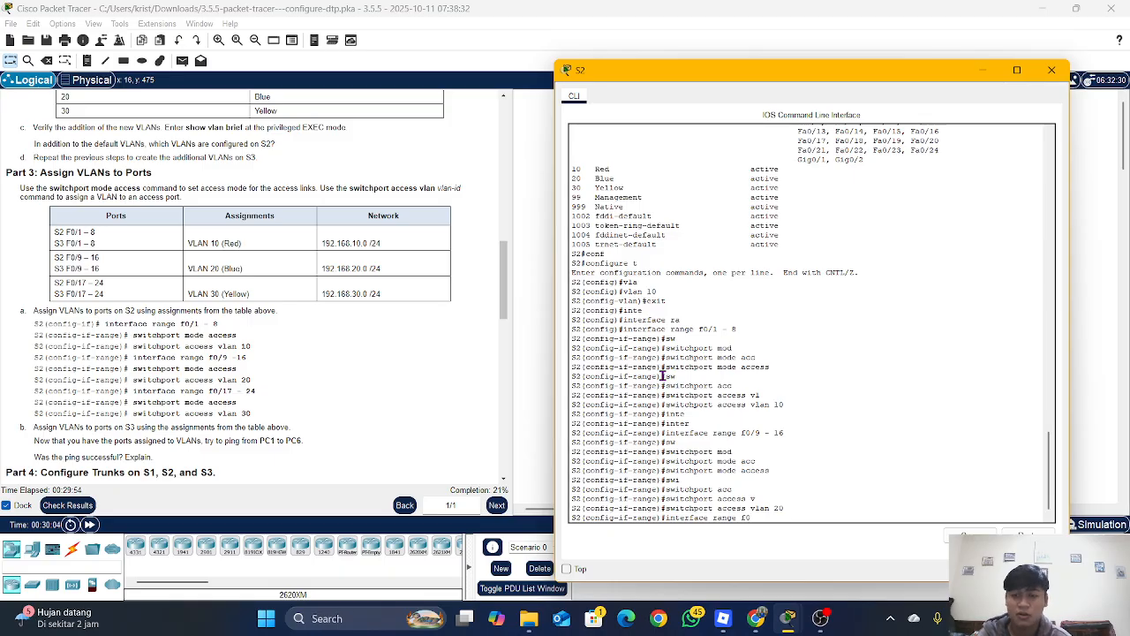
{"action": "type", "text": "/17"}
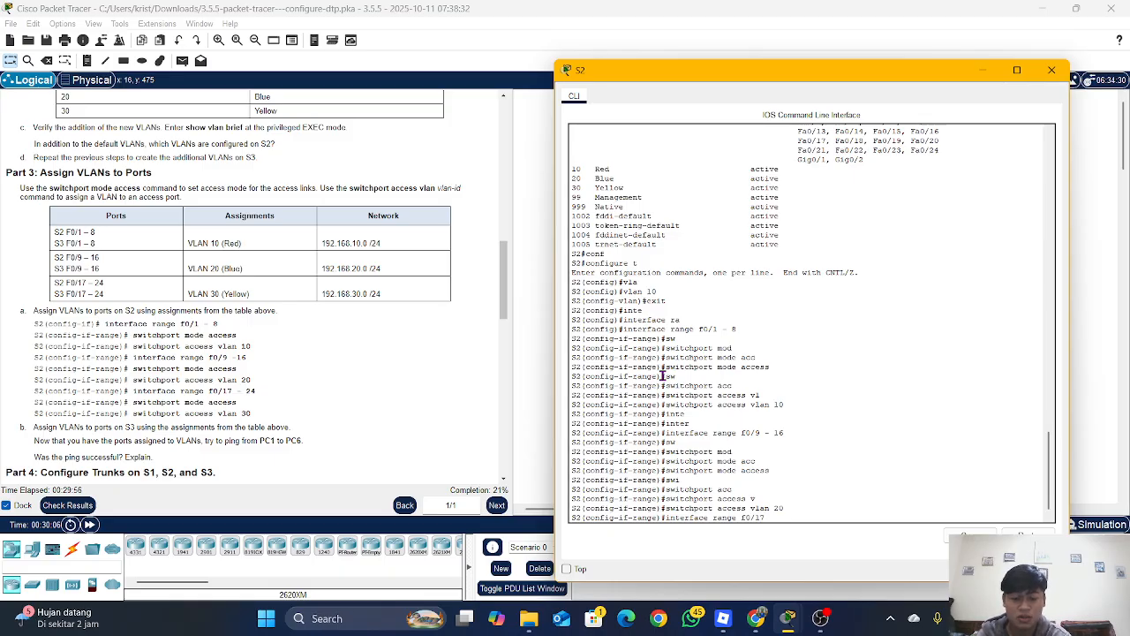
{"action": "type", "text": " -"}
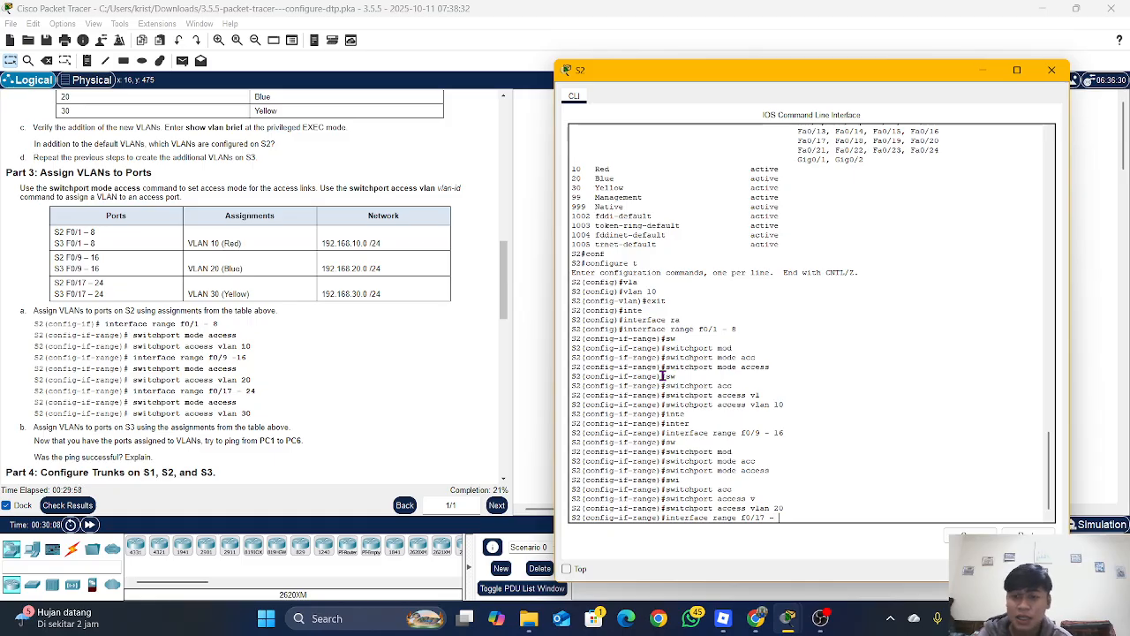
{"action": "type", "text": " 24"}
{"action": "key", "text": "Return"}
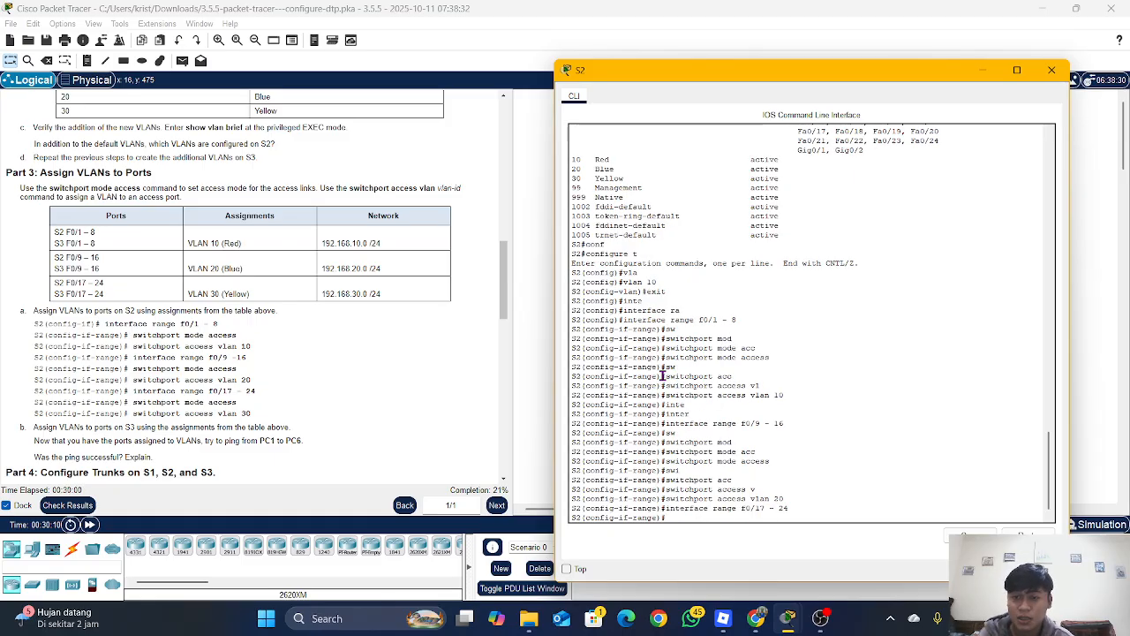
Set S2 ports f0/17 - 24 to access mode with switchport mode access.
{"action": "type", "text": "sw"}
{"action": "key", "text": "Tab"}
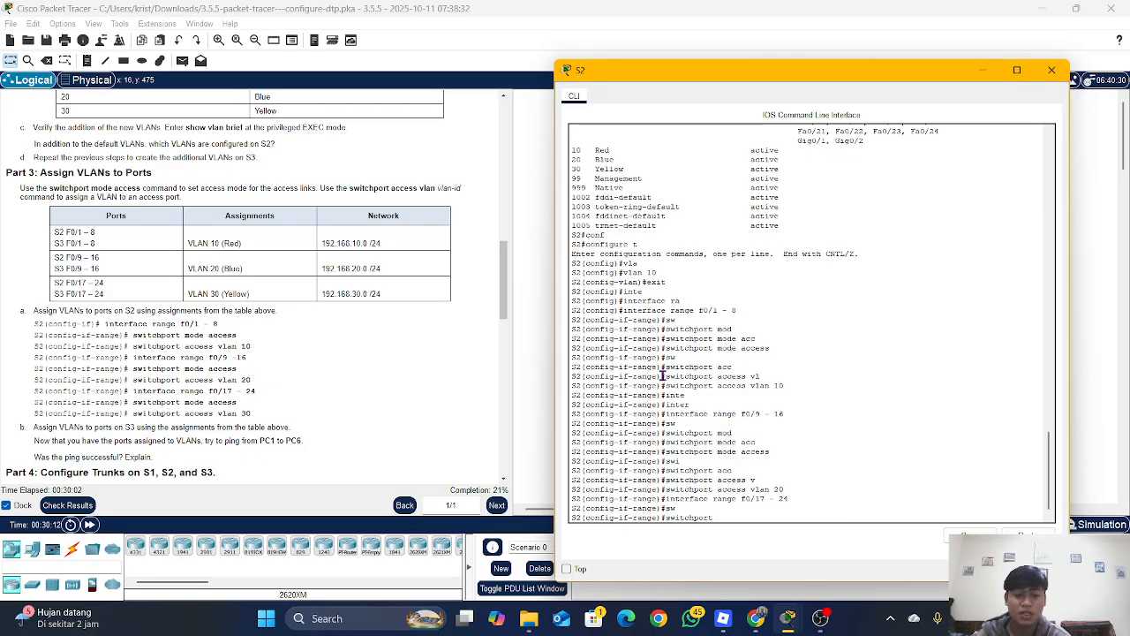
{"action": "type", "text": "mo"}
{"action": "key", "text": "Tab"}
{"action": "type", "text": "ac"}
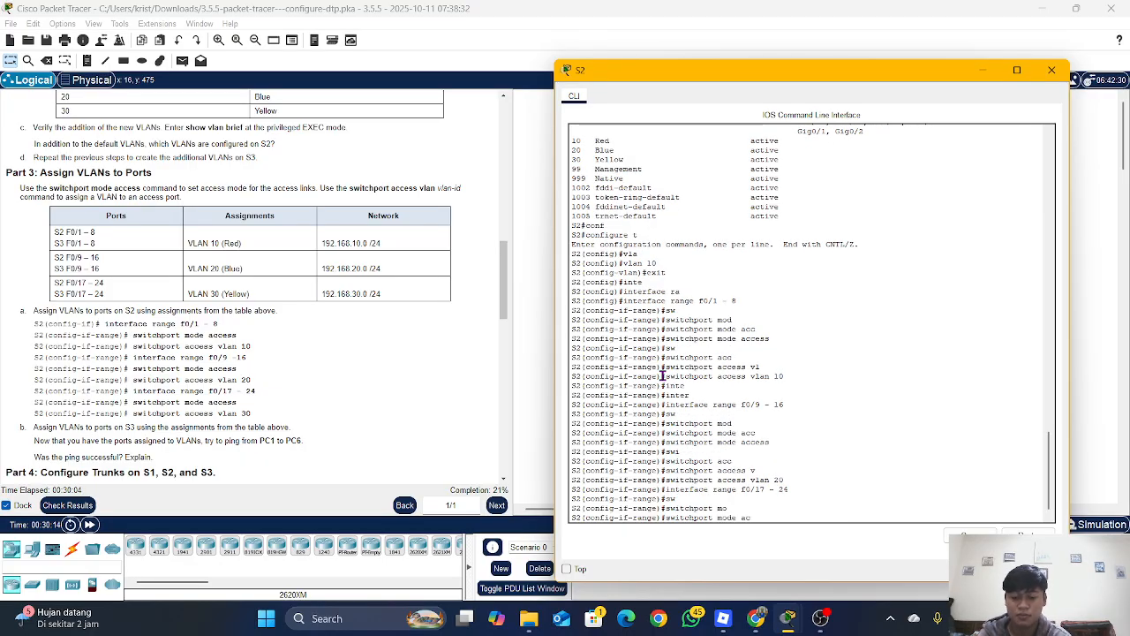
{"action": "key", "text": "Tab"}
{"action": "key", "text": "Return"}
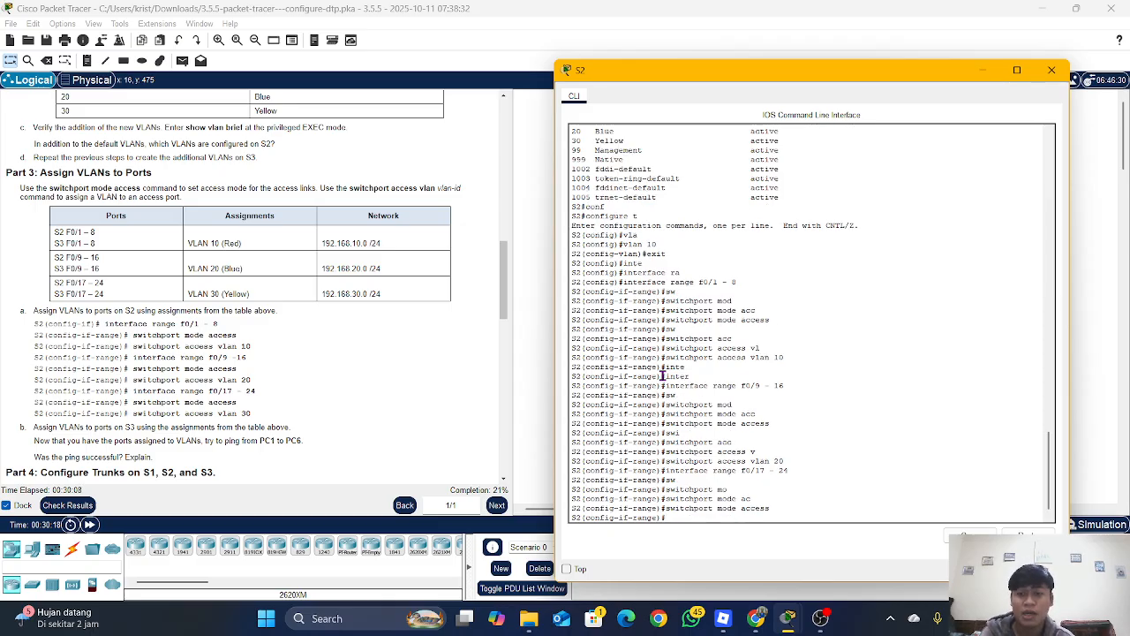
Assign S2 ports f0/17 - 24 to VLAN 30 with switchport access vlan 30.
{"action": "type", "text": "sw"}
{"action": "key", "text": "Tab"}
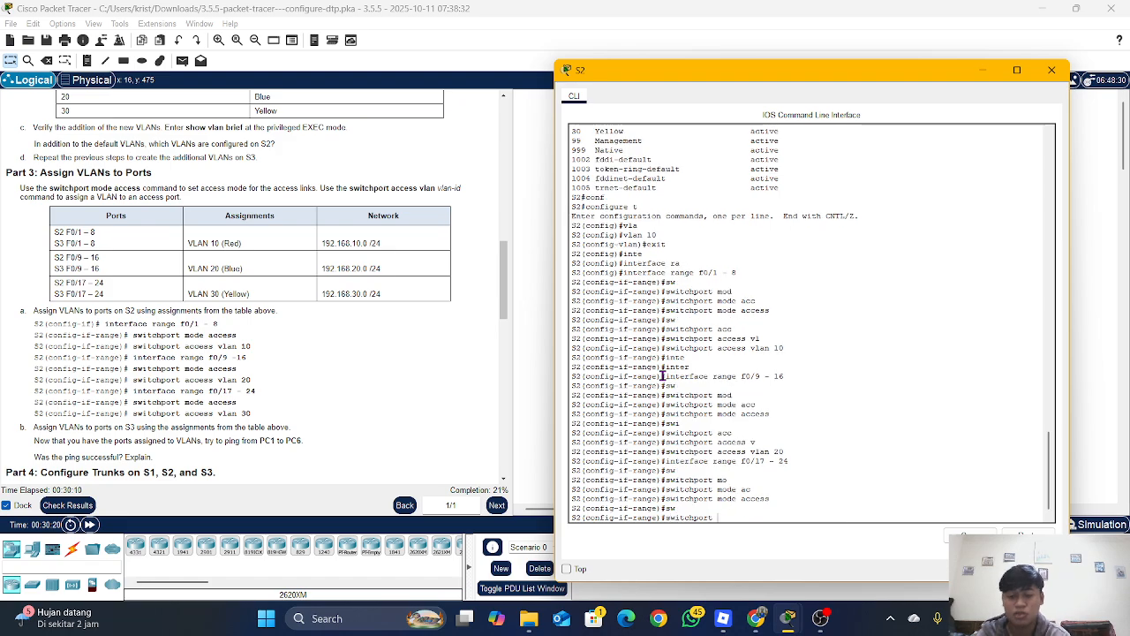
{"action": "type", "text": "acc"}
{"action": "key", "text": "Tab"}
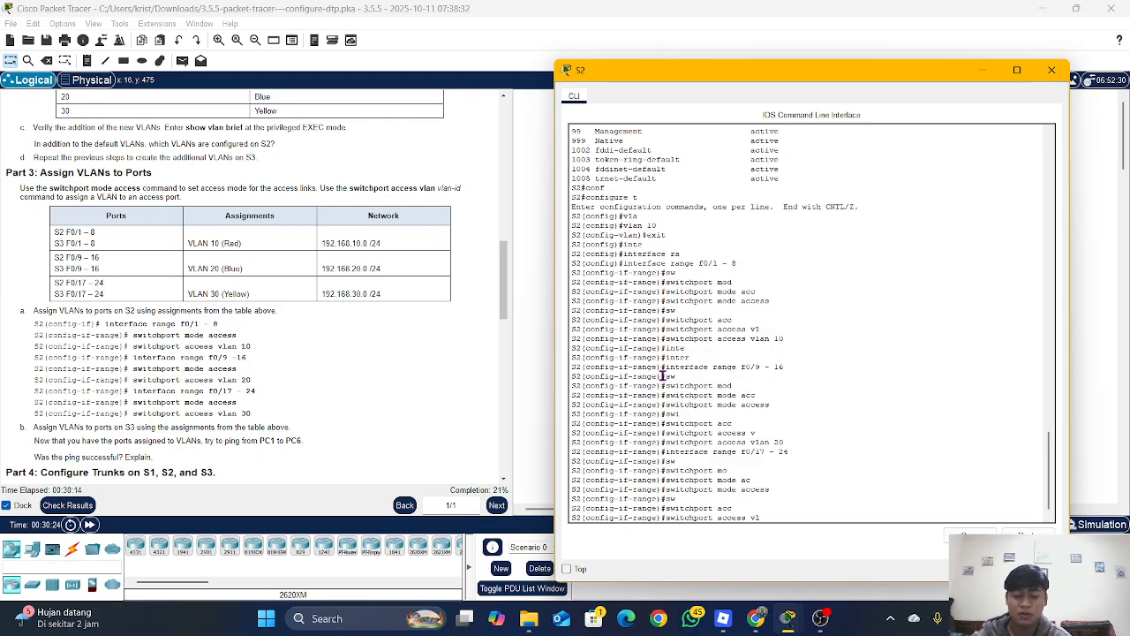
{"action": "type", "text": "vl"}
{"action": "key", "text": "Tab"}
{"action": "type", "text": "3"}
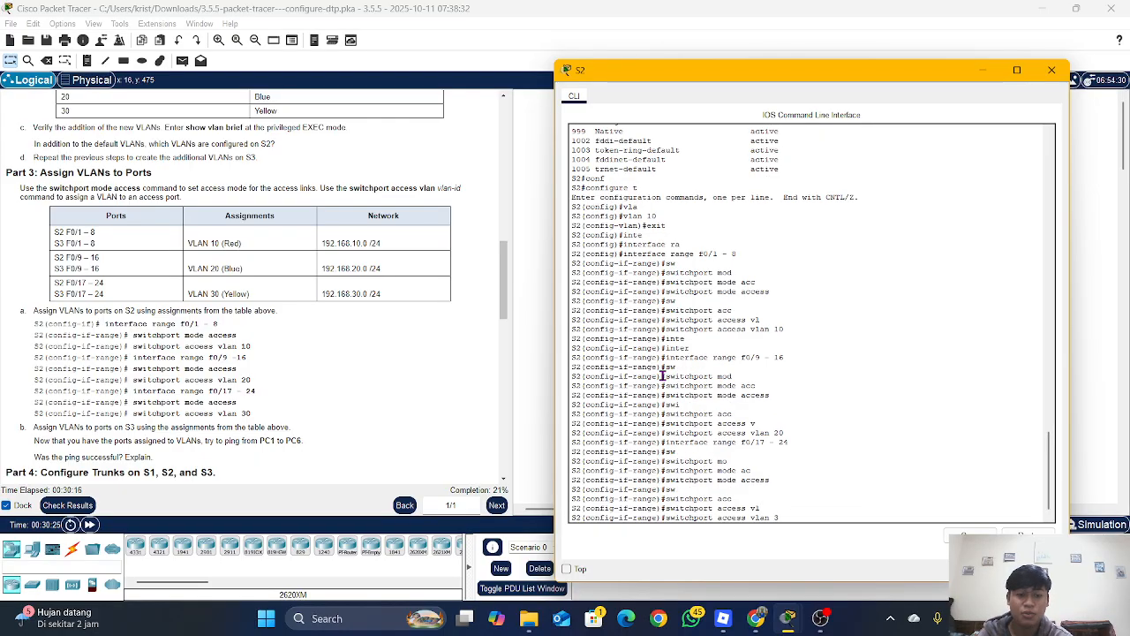
{"action": "type", "text": "0"}
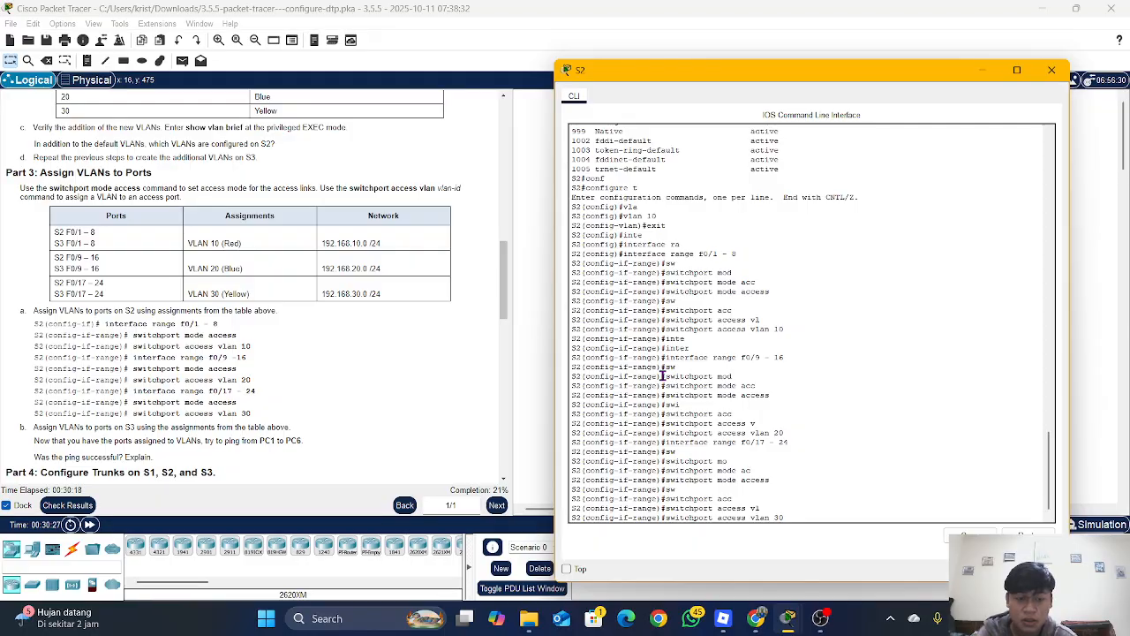
{"action": "key", "text": "Return"}
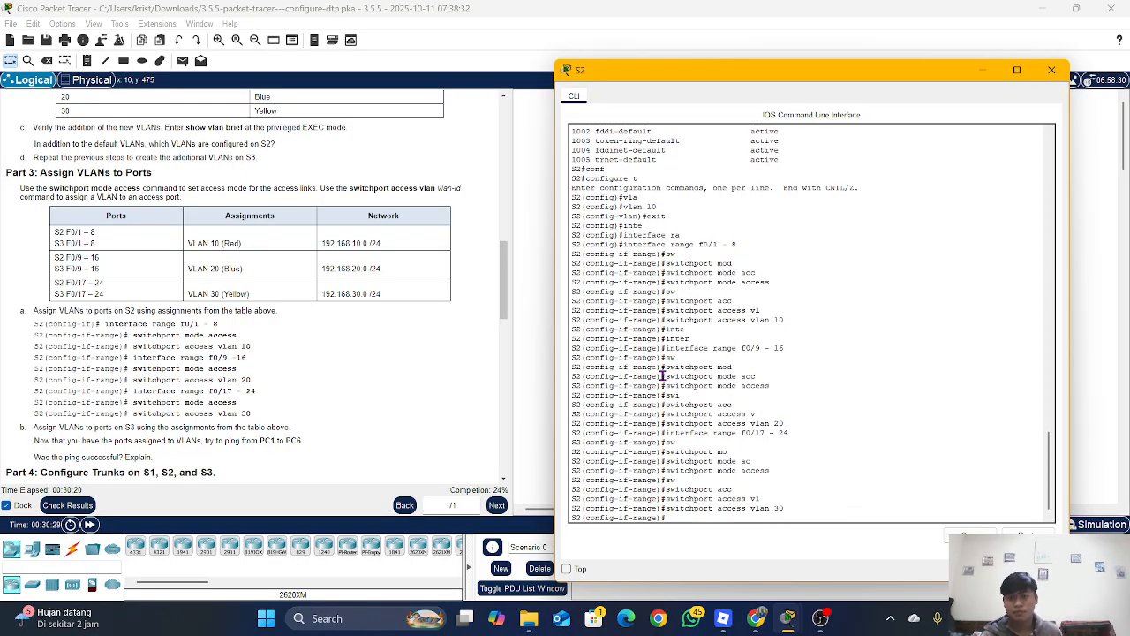
Check the activity results, reviewing the assessment items for S1, S2 and S3 and the overall feedback, and return to the topology.
{"action": "left_click", "coordinate": [67, 505]}
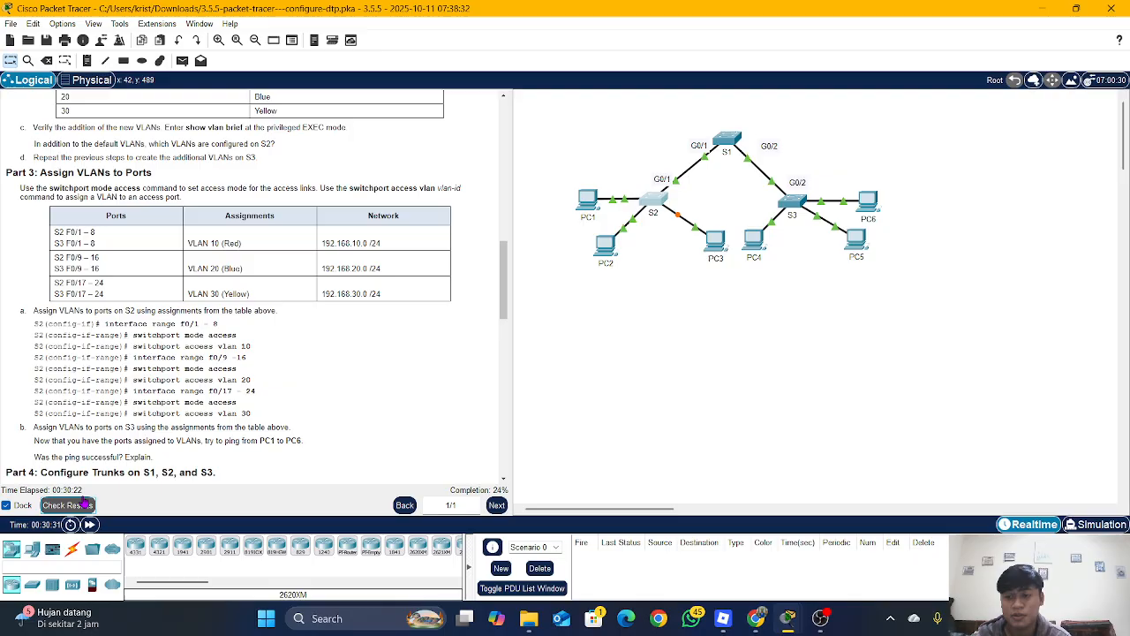
{"action": "left_click", "coordinate": [113, 92]}
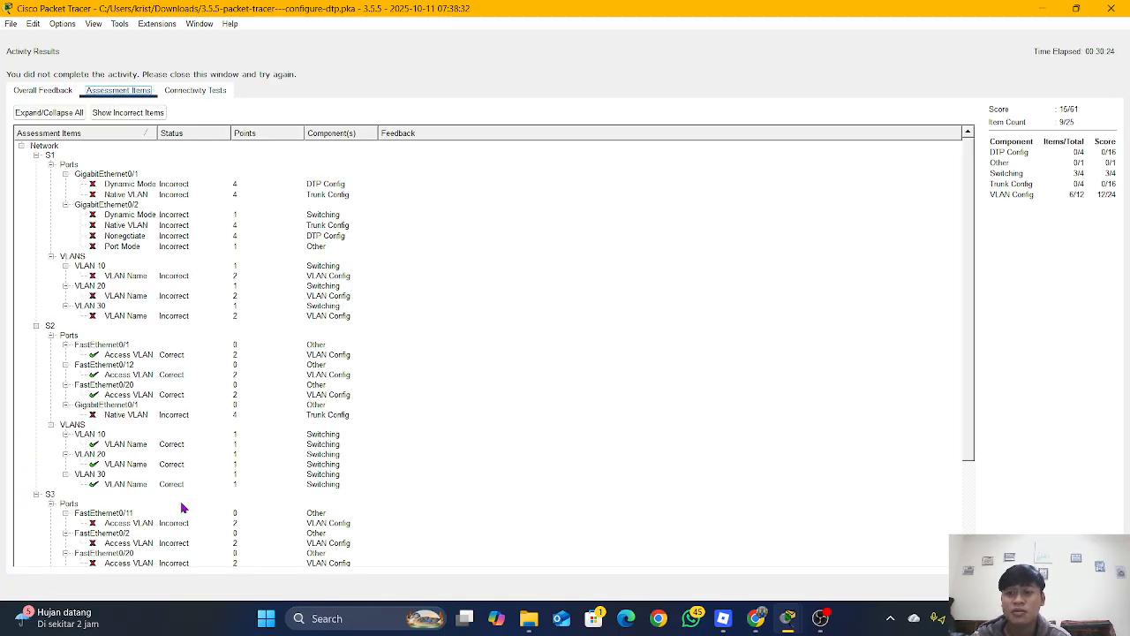
{"action": "scroll", "coordinate": [183, 507], "scroll_direction": "down", "scroll_amount": 1}
{"action": "scroll", "coordinate": [139, 417], "scroll_direction": "down", "scroll_amount": 1}
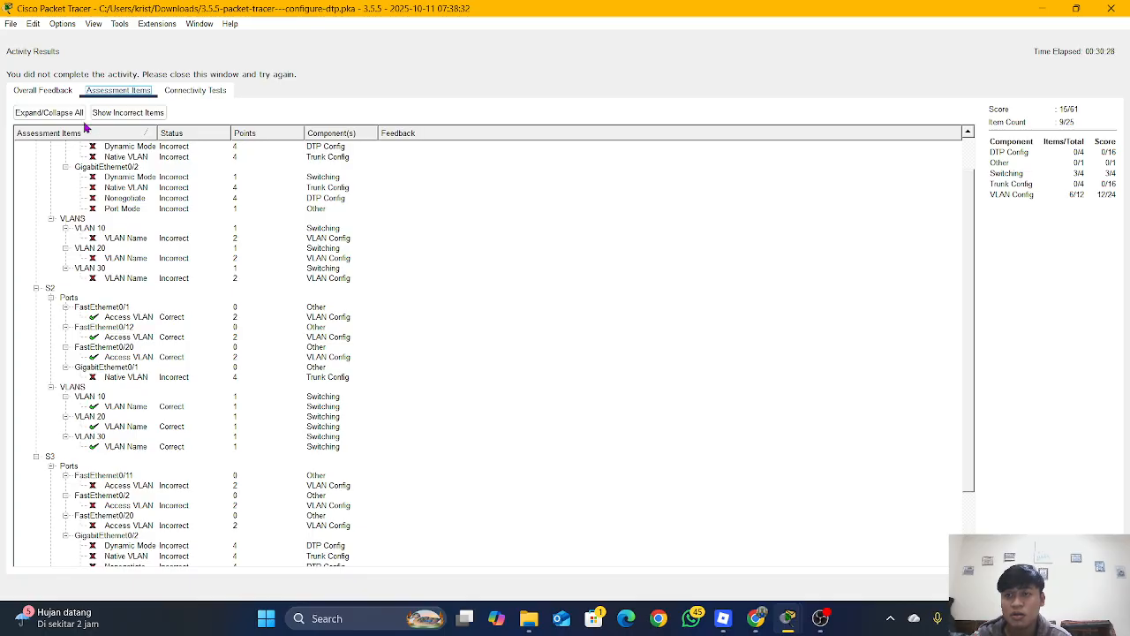
{"action": "left_click", "coordinate": [61, 92]}
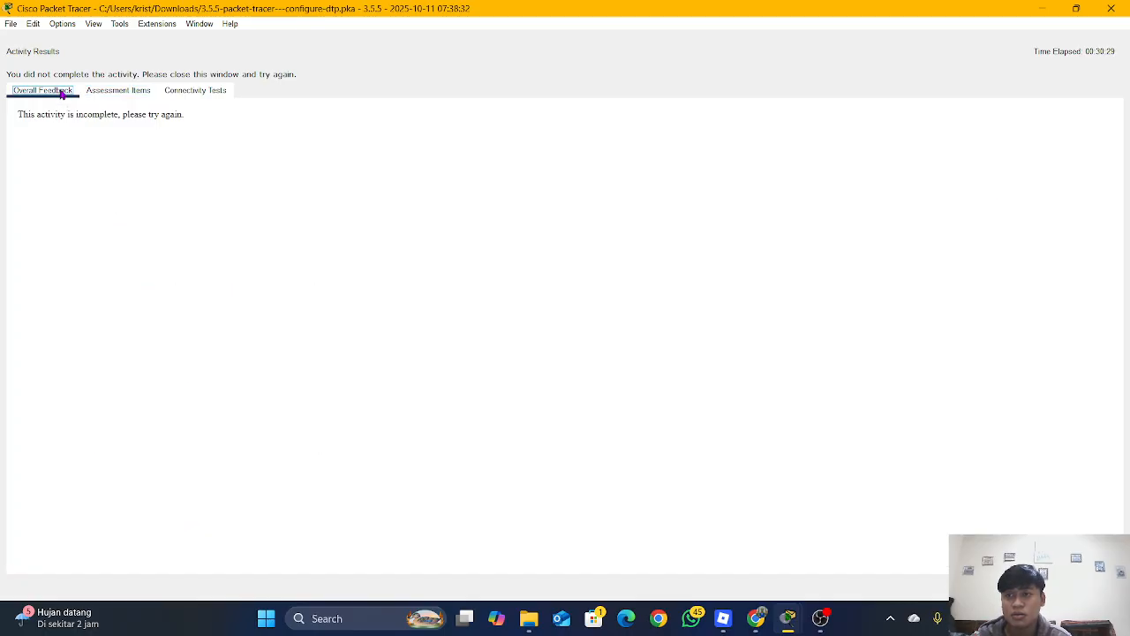
{"action": "left_click", "coordinate": [108, 91]}
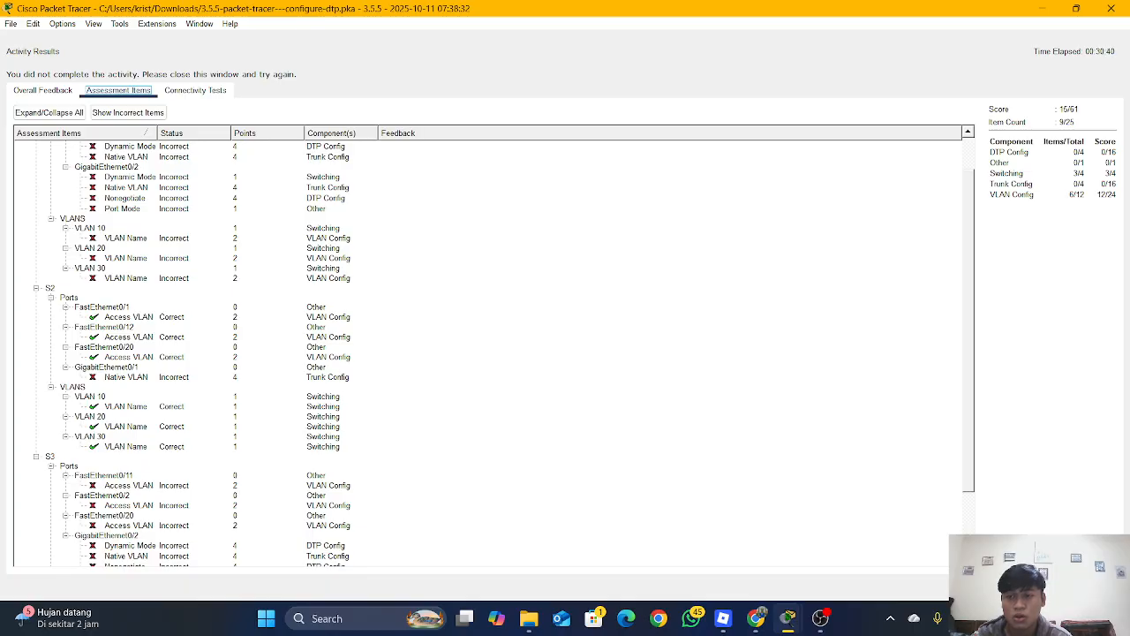
{"action": "left_click", "coordinate": [1094, 587]}
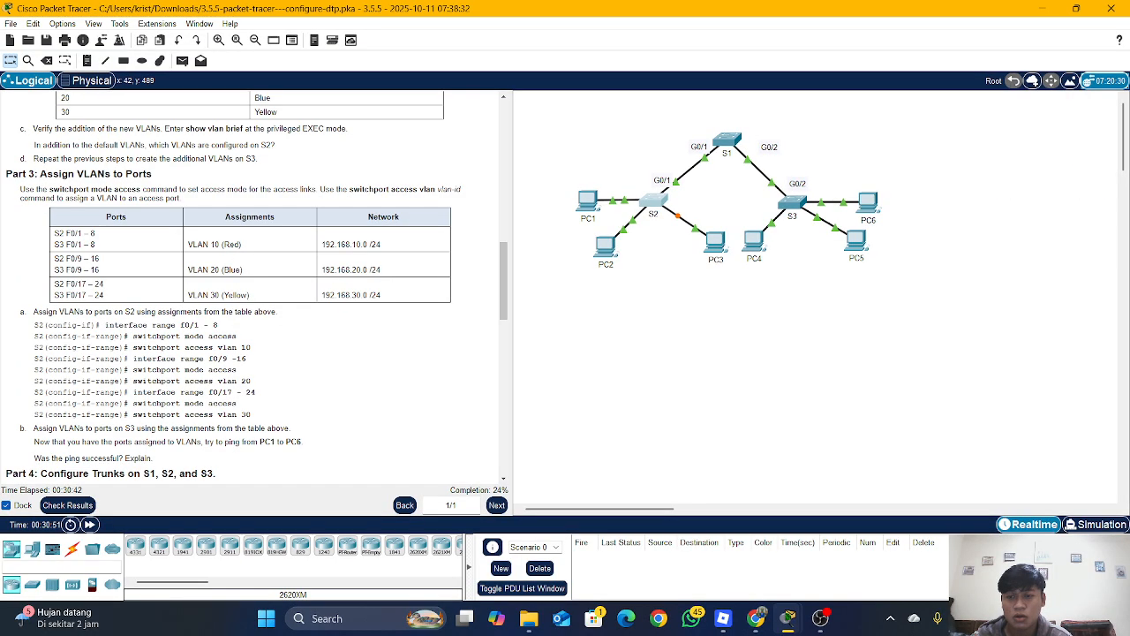
Reopen the S2 command line and exit interface range configuration to global configuration mode.
{"action": "left_click", "coordinate": [648, 213]}
{"action": "double_click", "coordinate": [647, 210]}
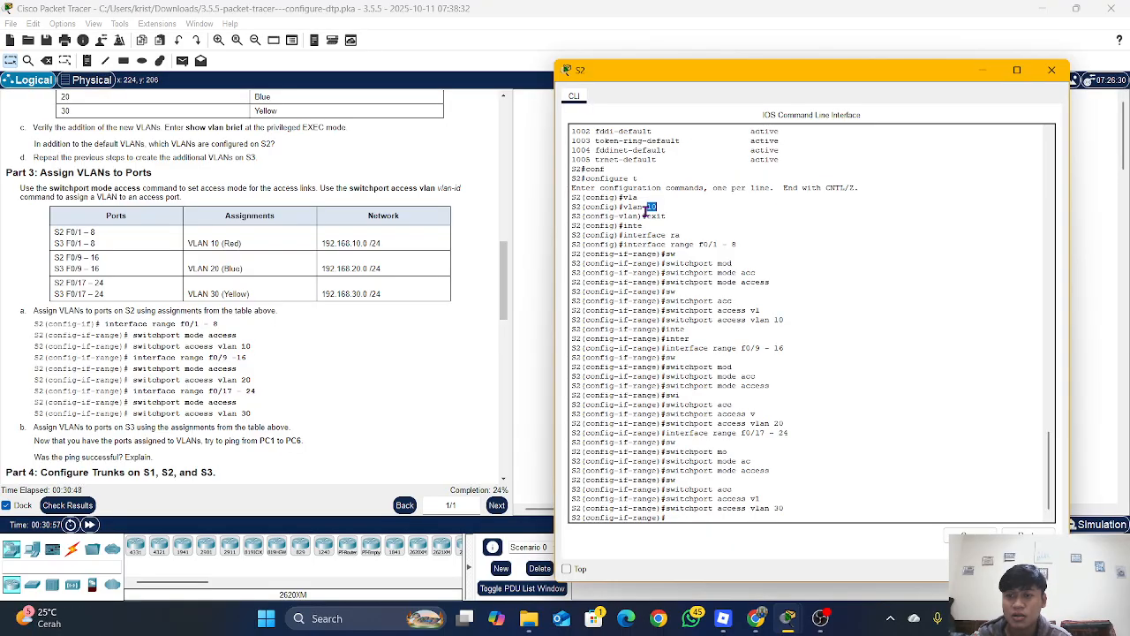
{"action": "scroll", "coordinate": [181, 250], "scroll_direction": "up", "scroll_amount": 3}
{"action": "scroll", "coordinate": [181, 250], "scroll_direction": "up", "scroll_amount": 1}
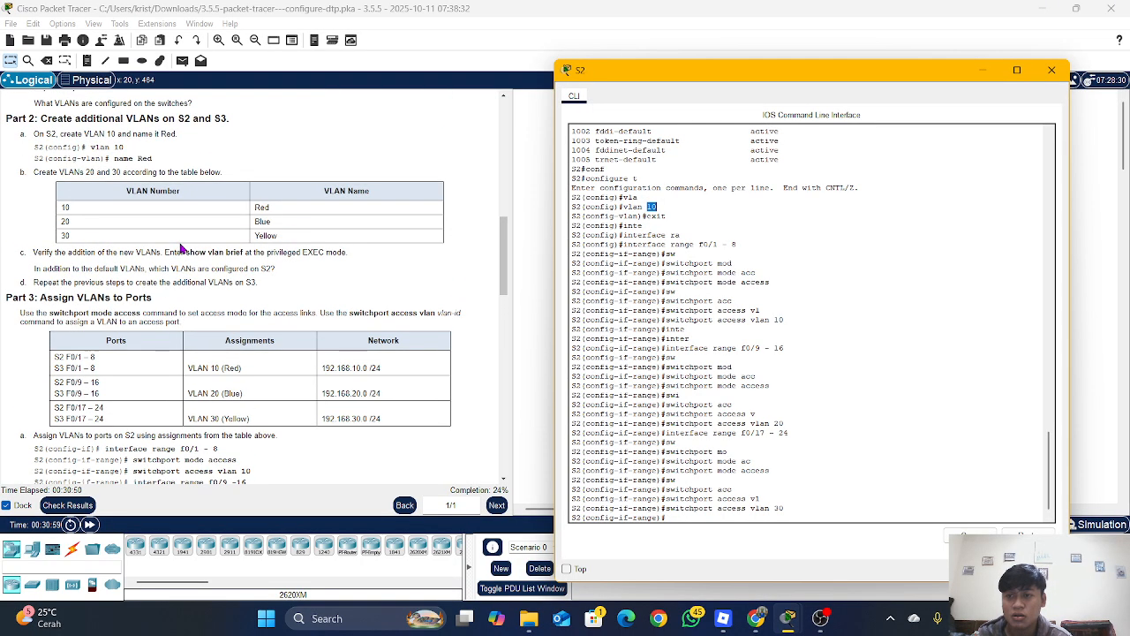
{"action": "scroll", "coordinate": [743, 502], "scroll_direction": "down", "scroll_amount": 1}
{"action": "left_click", "coordinate": [719, 516]}
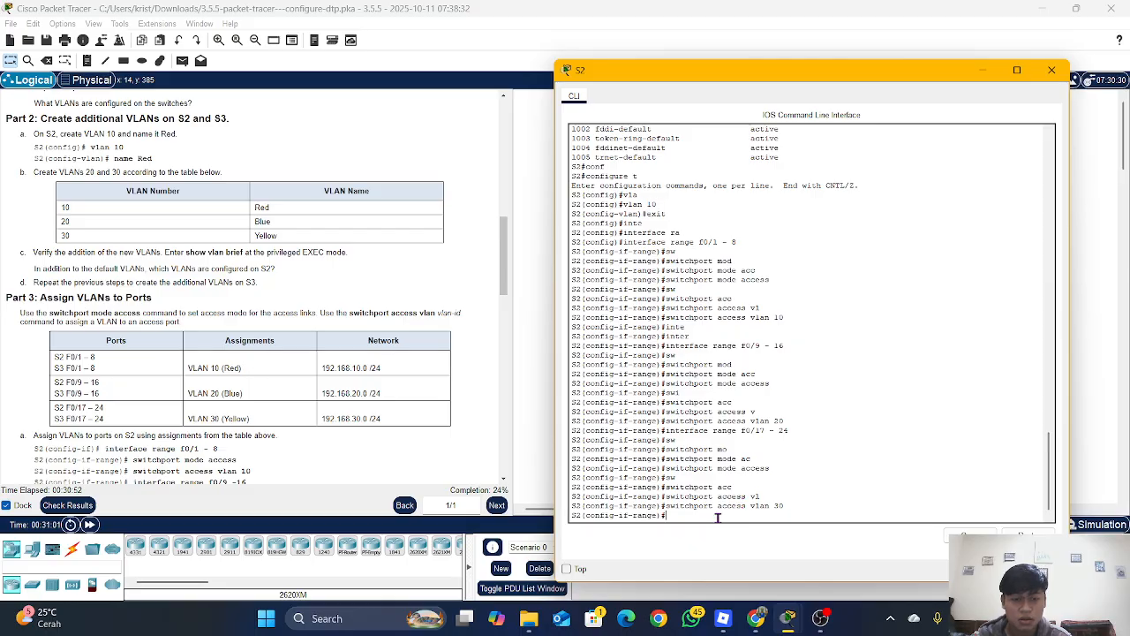
{"action": "type", "text": "exit"}
{"action": "key", "text": "Return"}
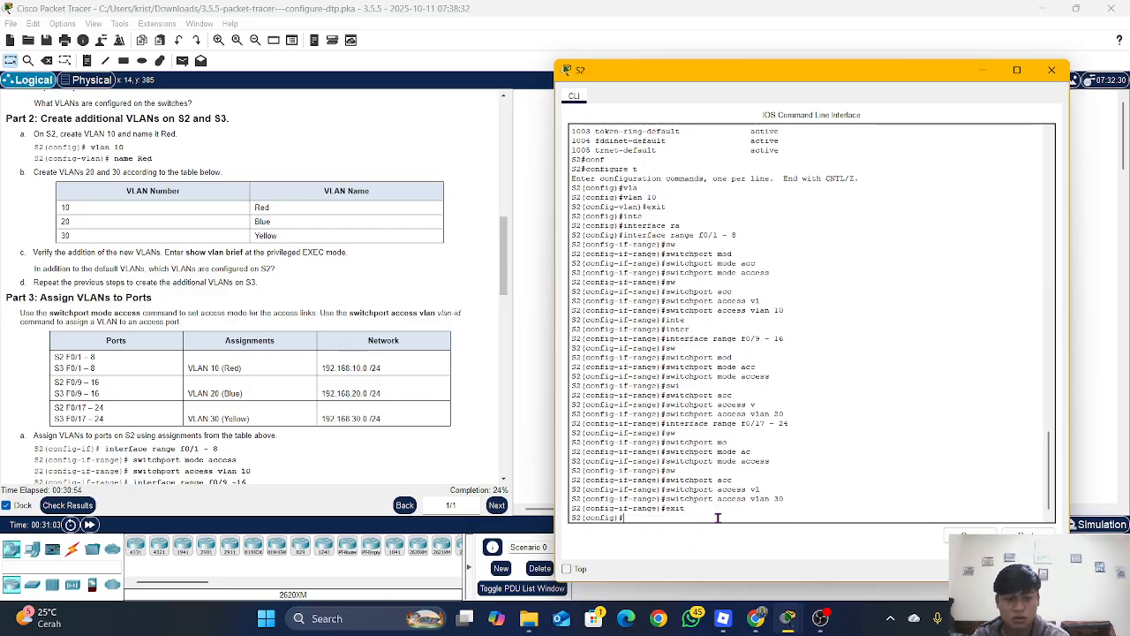
{"action": "type", "text": "gi"}
{"action": "key", "text": "Tab"}
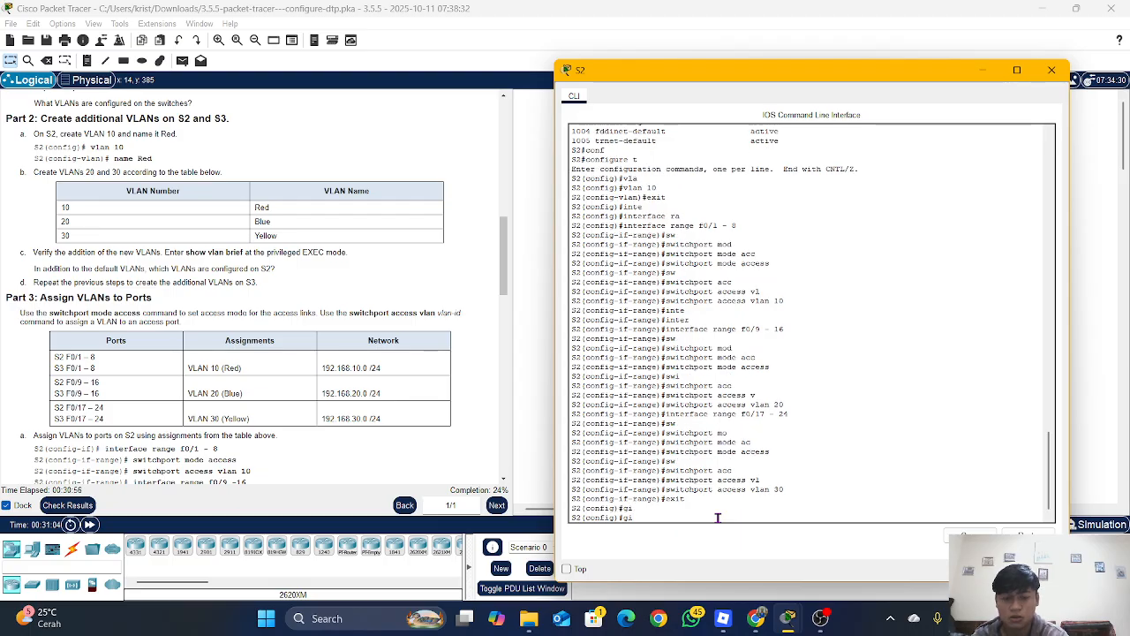
{"action": "type", "text": "g"}
{"action": "key", "text": "Tab"}
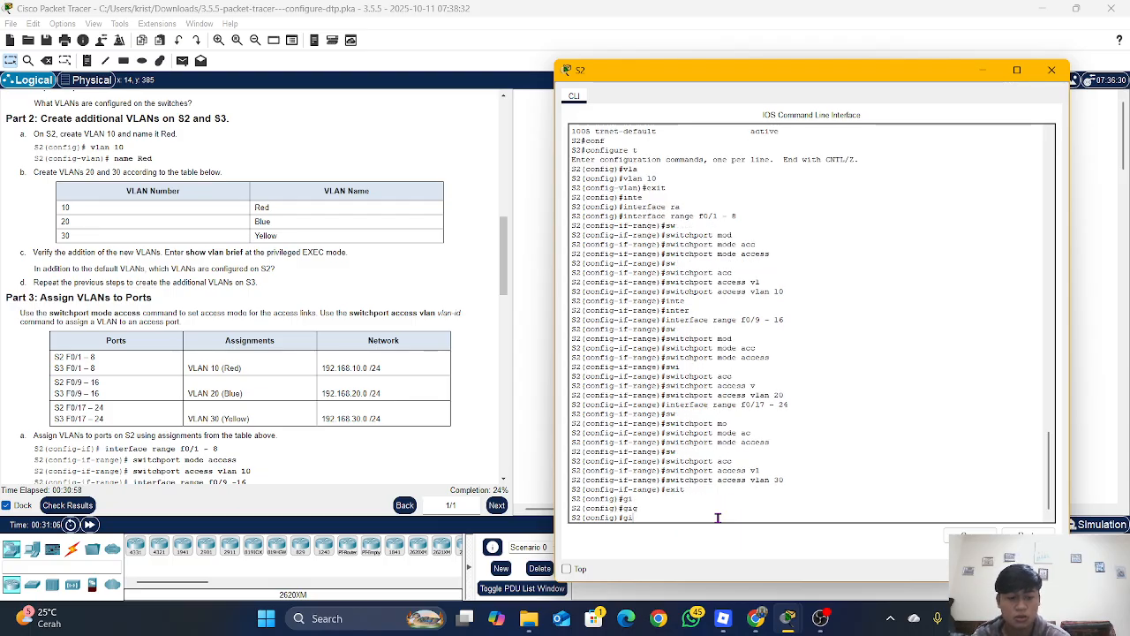
{"action": "key", "text": "BackSpace"}
{"action": "key", "text": "BackSpace"}
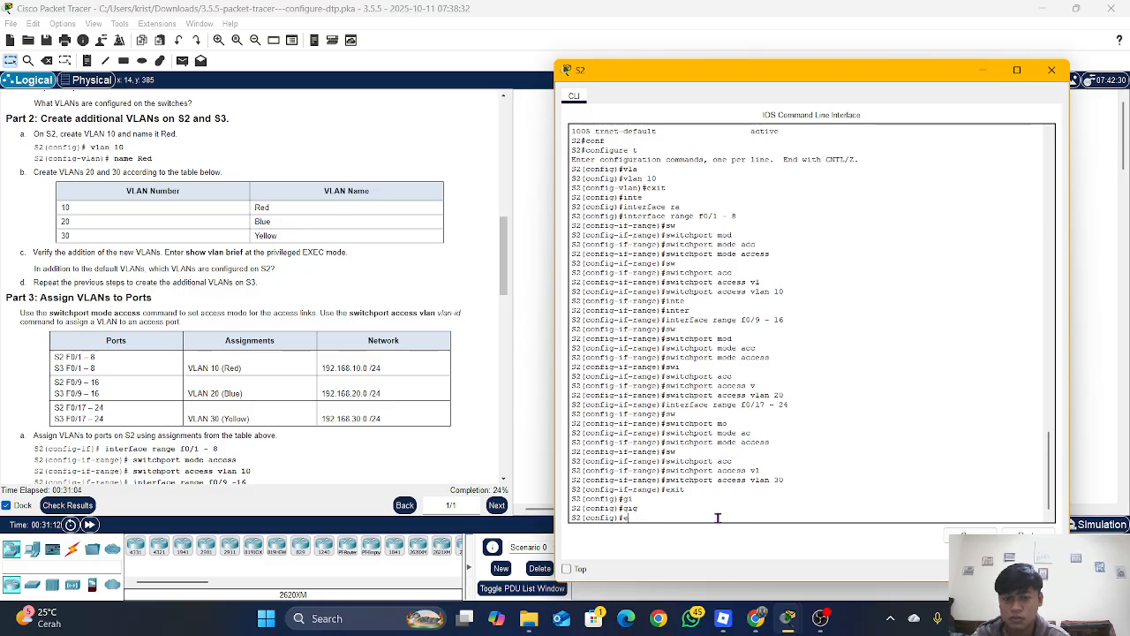
{"action": "type", "text": "t"}
{"action": "key", "text": "Return"}
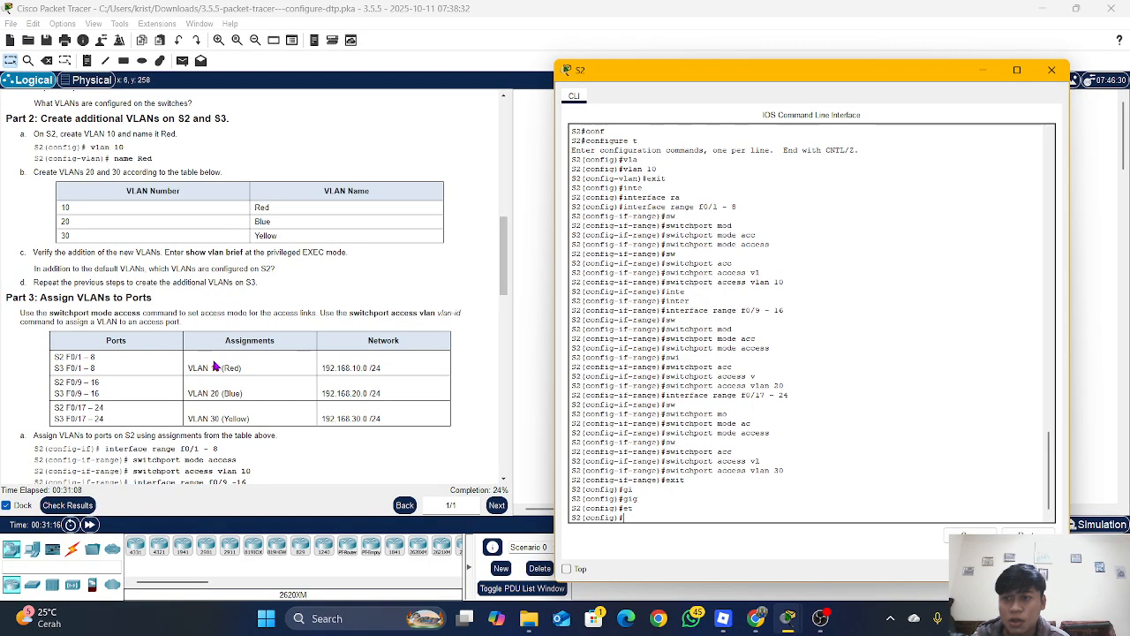
Read the instructions for assigning VLANs on S3 and for configuring trunks in Part 4.
{"action": "scroll", "coordinate": [217, 363], "scroll_direction": "down", "scroll_amount": 1}
{"action": "scroll", "coordinate": [318, 420], "scroll_direction": "down", "scroll_amount": 1}
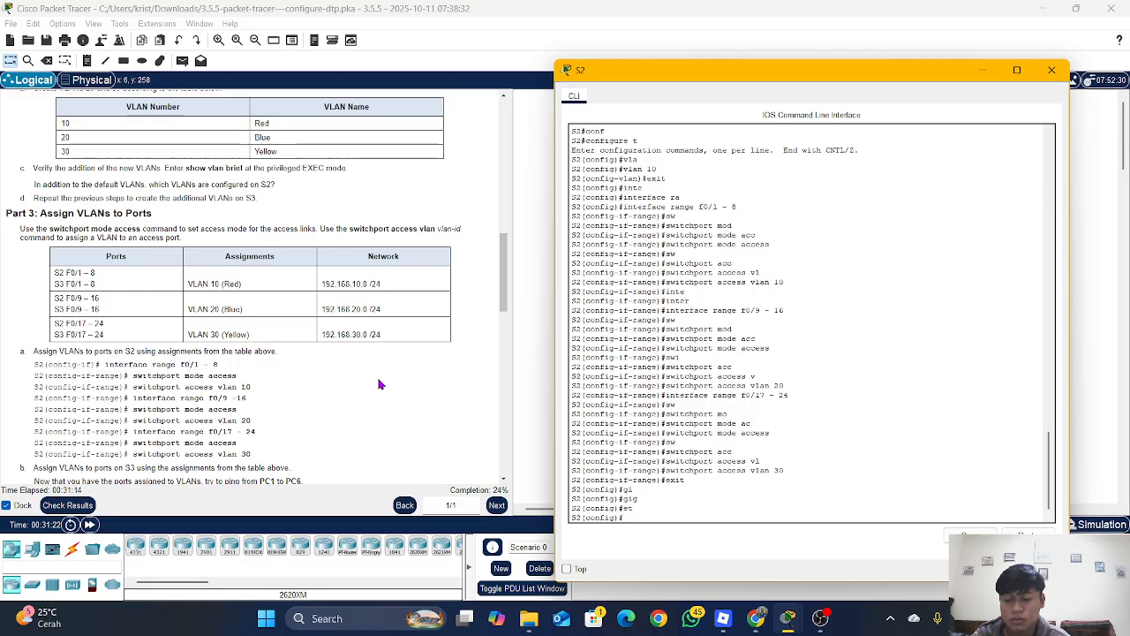
{"action": "scroll", "coordinate": [380, 384], "scroll_direction": "down", "scroll_amount": 1}
{"action": "scroll", "coordinate": [265, 371], "scroll_direction": "down", "scroll_amount": 2}
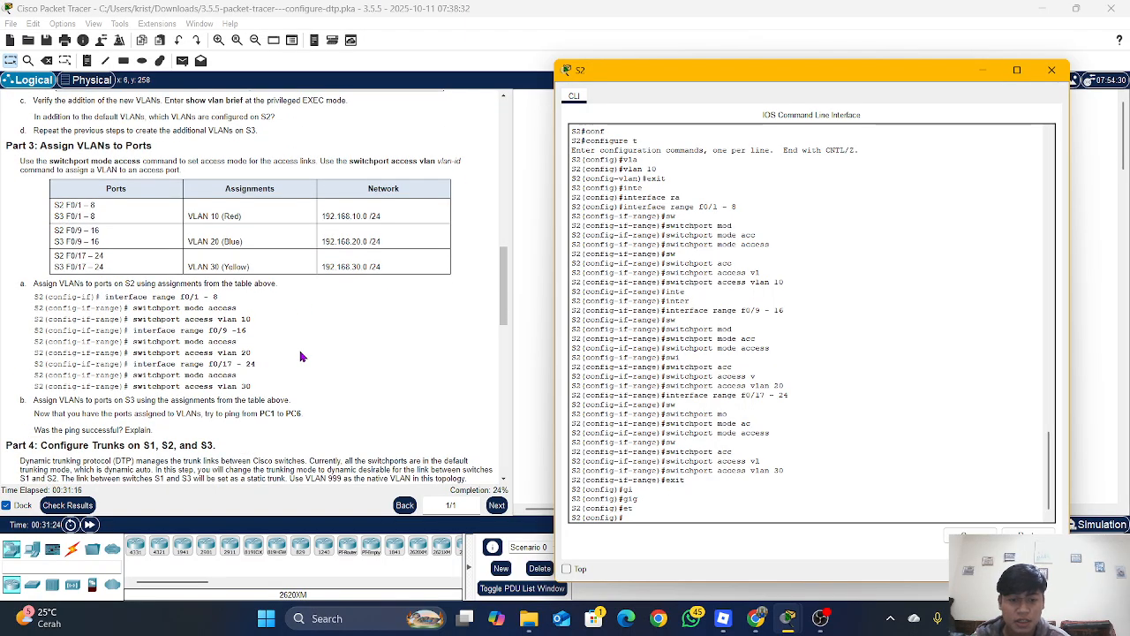
{"action": "scroll", "coordinate": [137, 398], "scroll_direction": "down", "scroll_amount": 3}
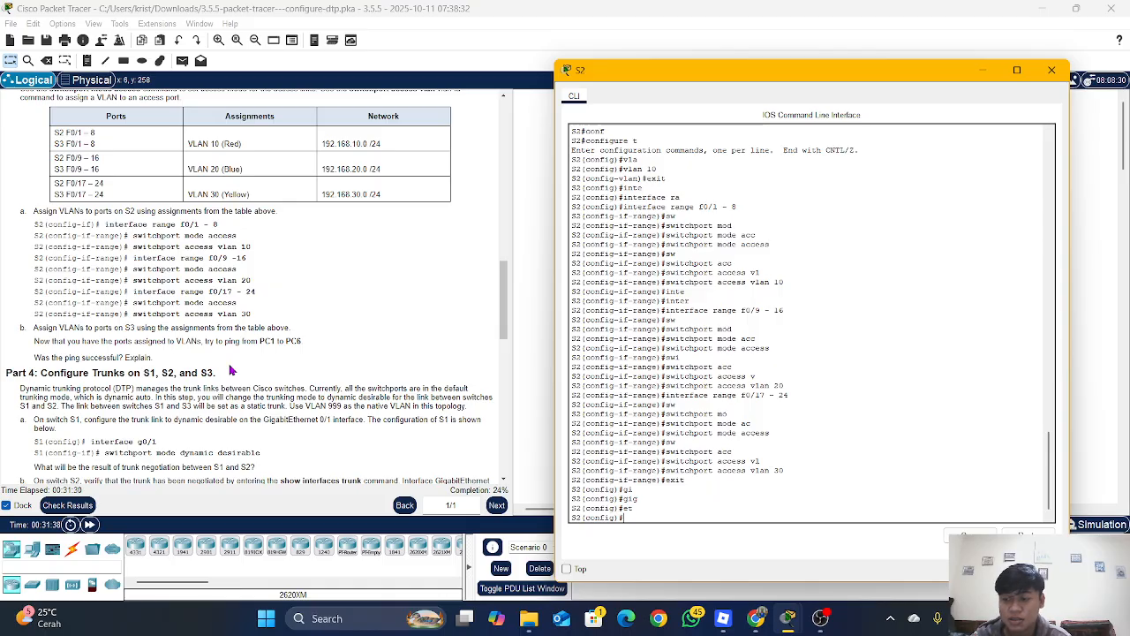
Review the port-to-VLAN assignment table and commands, return to the topology, and open the S3 command line.
{"action": "scroll", "coordinate": [230, 370], "scroll_direction": "up", "scroll_amount": 2}
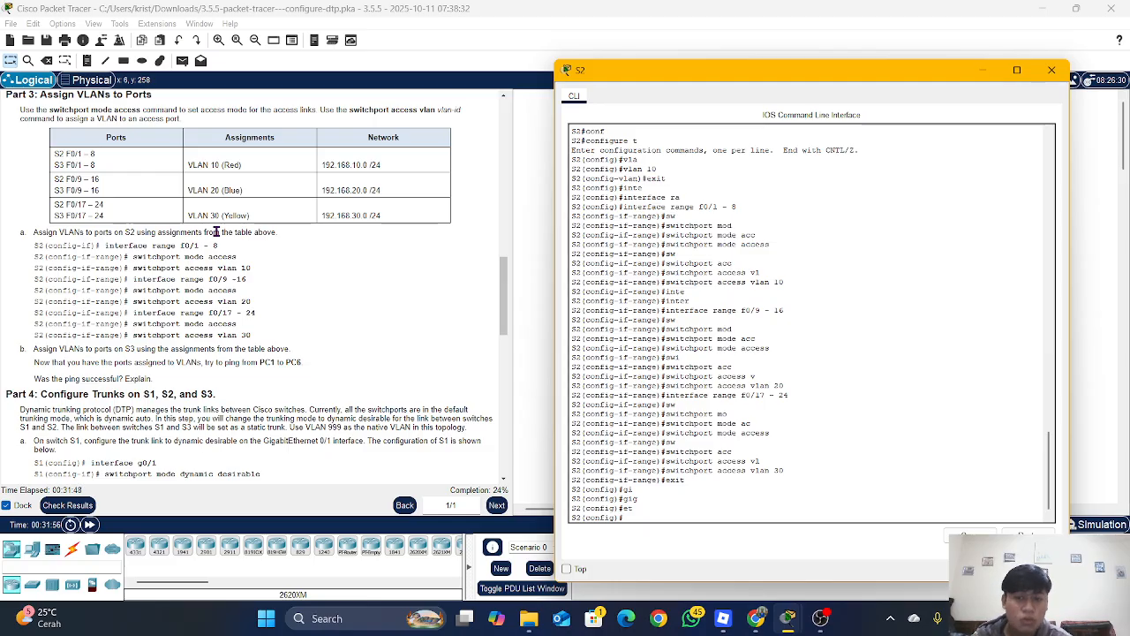
{"action": "scroll", "coordinate": [214, 231], "scroll_direction": "down", "scroll_amount": 3}
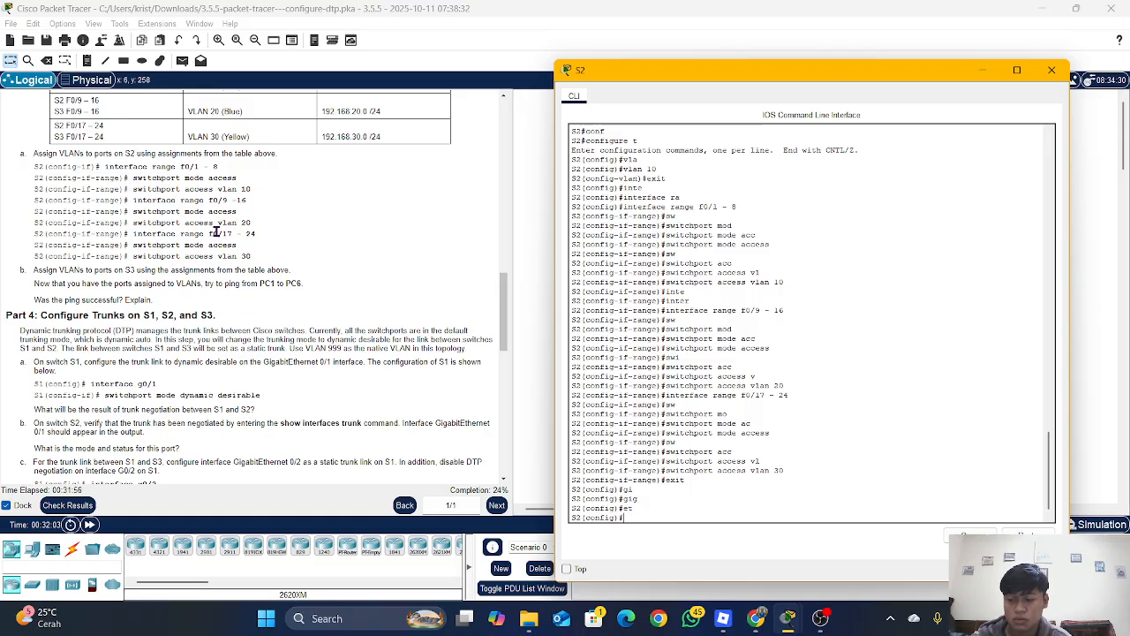
{"action": "left_click", "coordinate": [409, 323]}
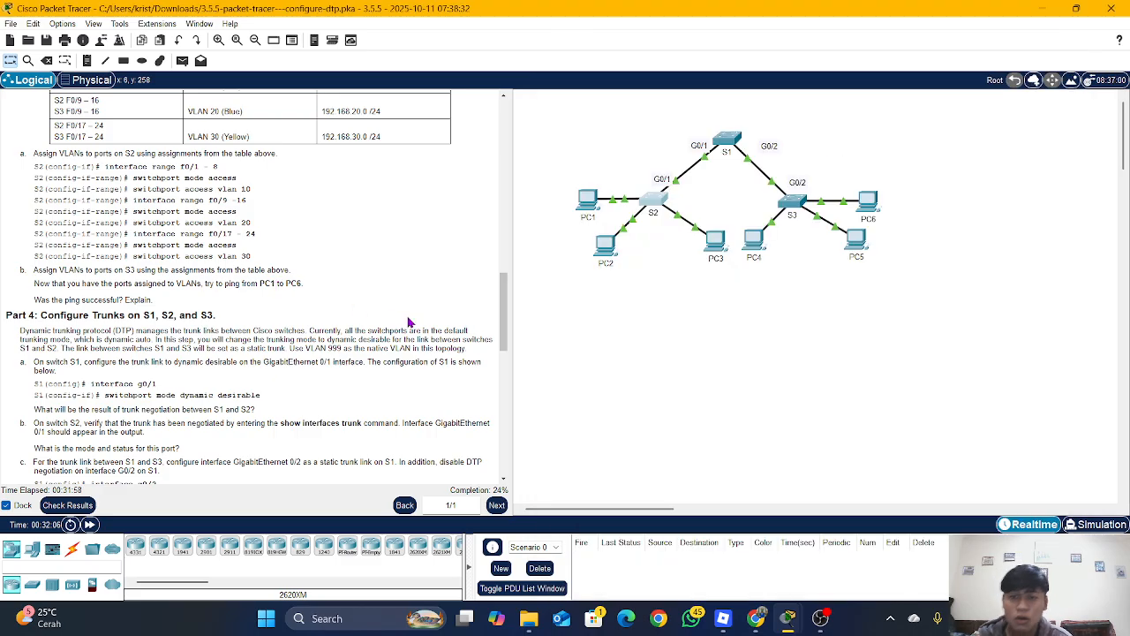
{"action": "left_click", "coordinate": [793, 201]}
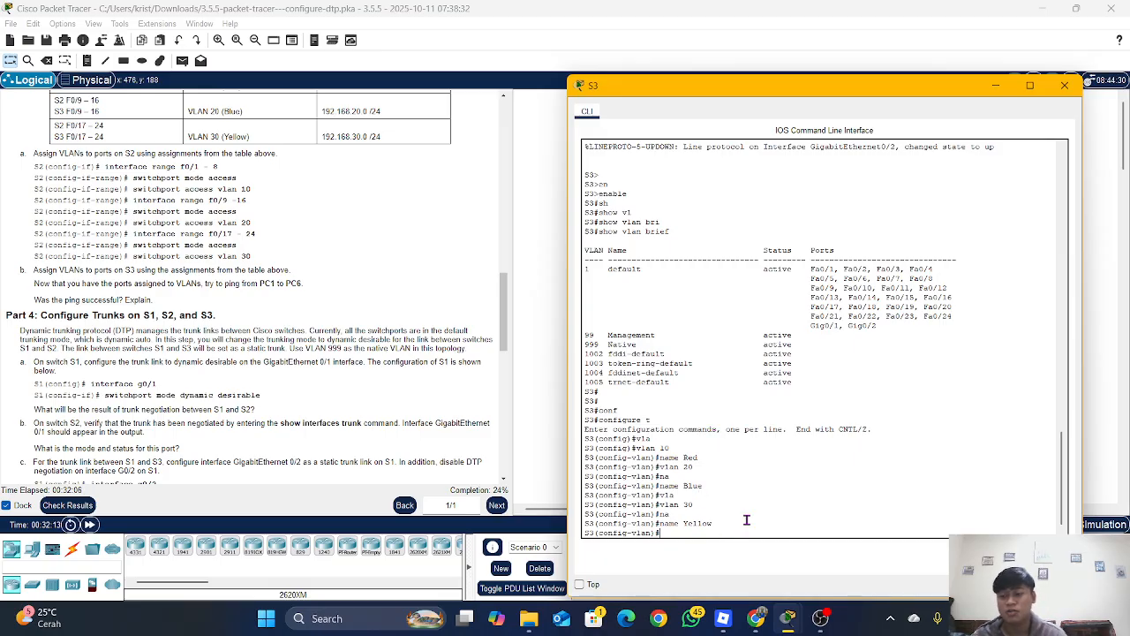
{"action": "type", "text": "na"}
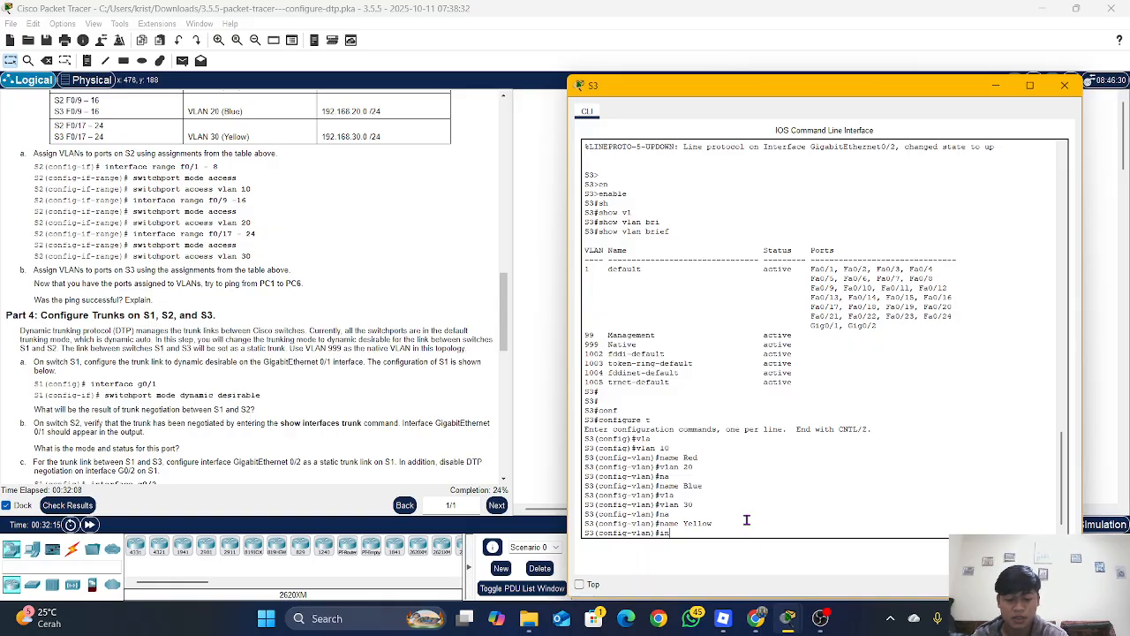
{"action": "key", "text": "Tab"}
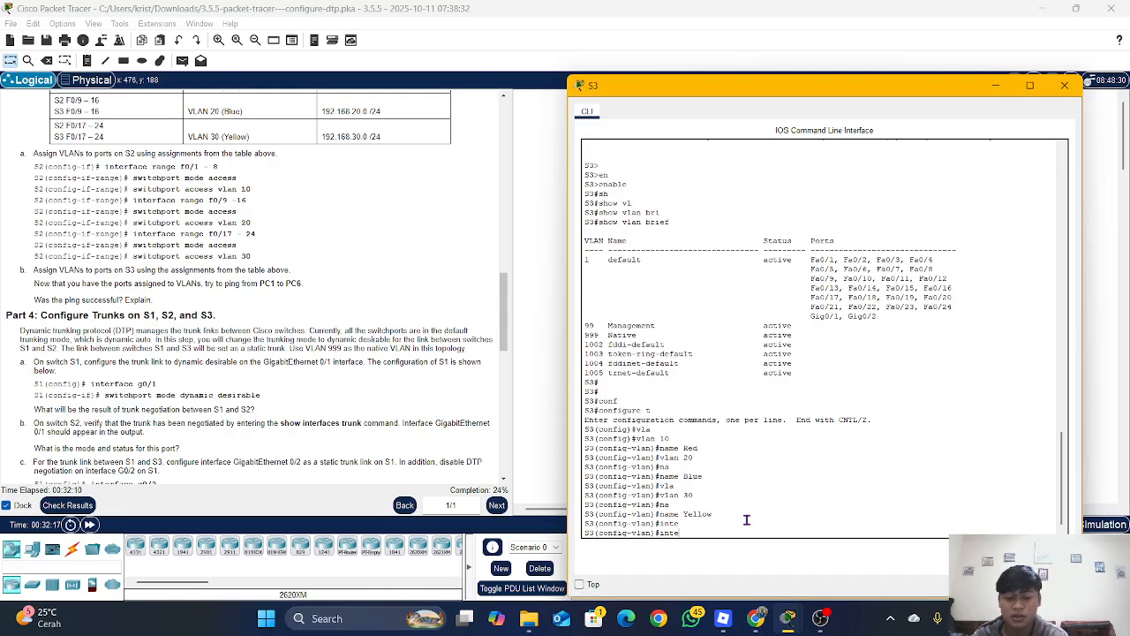
{"action": "type", "text": "r"}
{"action": "key", "text": "Tab"}
{"action": "key", "text": "BackSpace"}
{"action": "key", "text": "BackSpace"}
{"action": "key", "text": "BackSpace"}
{"action": "key", "text": "BackSpace"}
{"action": "key", "text": "BackSpace"}
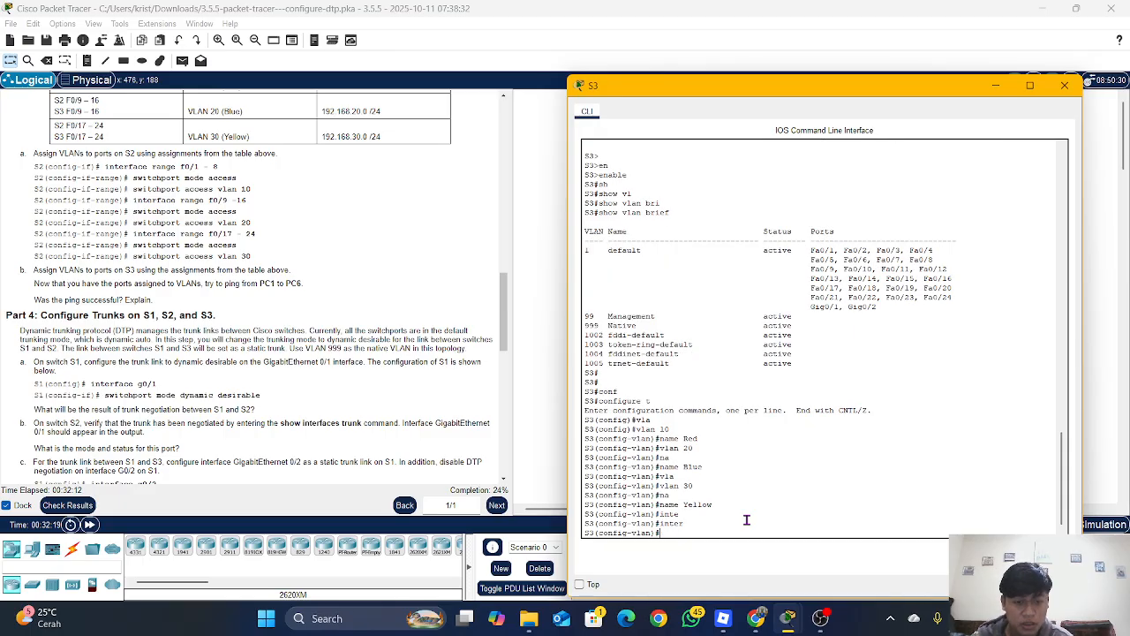
Exit VLAN configuration mode on S3 and enter interface range configuration for f0/1 - 8.
{"action": "type", "text": "exit"}
{"action": "key", "text": "Return"}
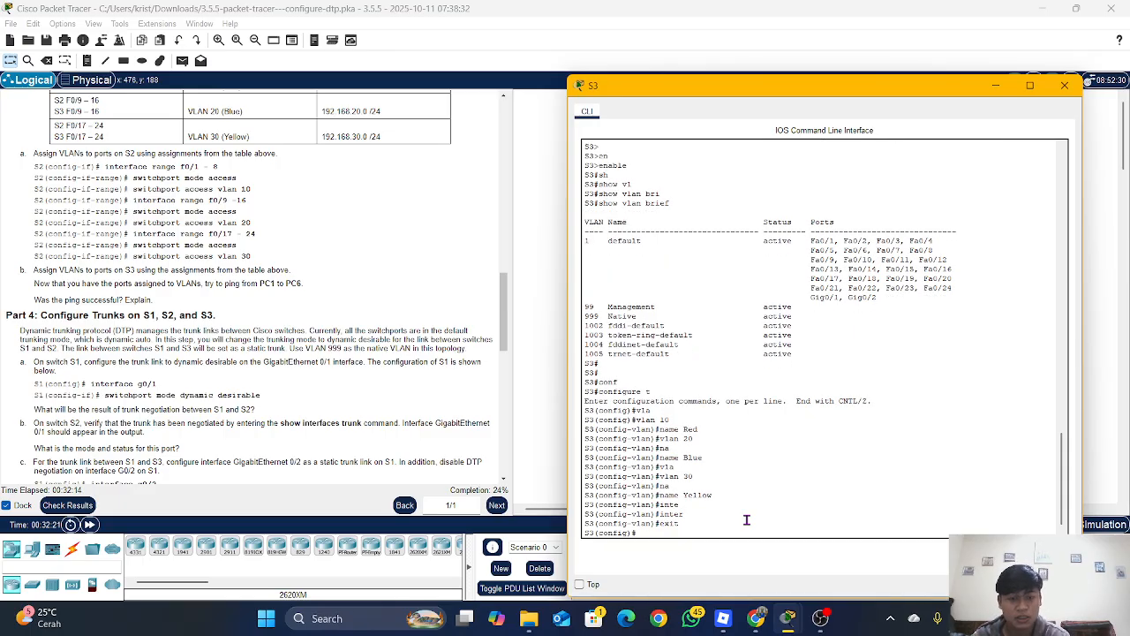
{"action": "type", "text": "int"}
{"action": "key", "text": "Tab"}
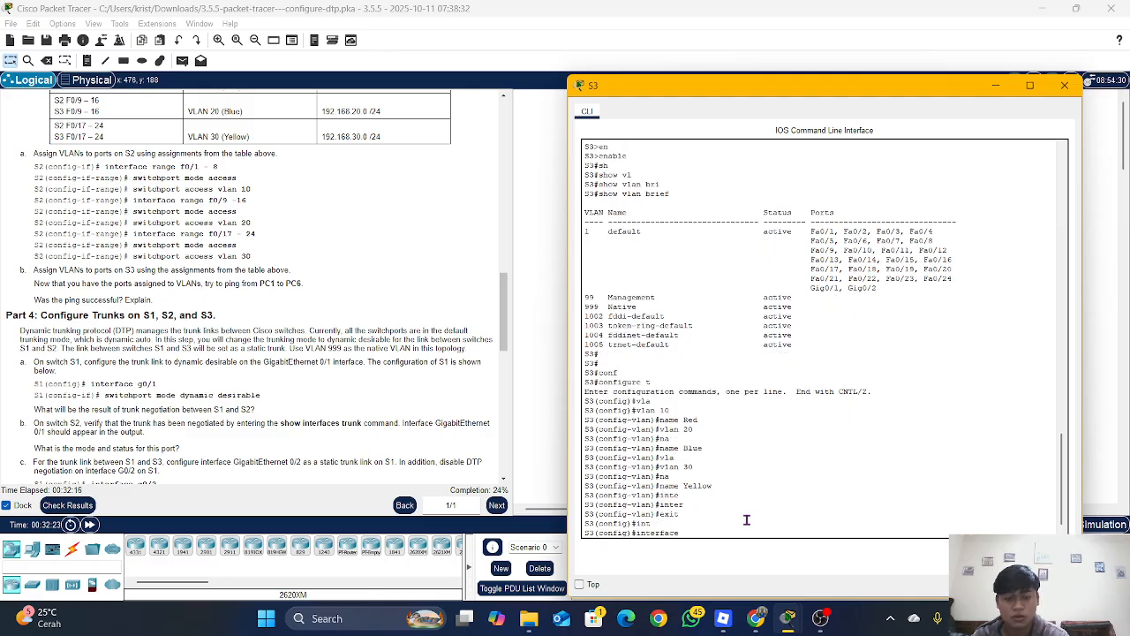
{"action": "type", "text": "vl"}
{"action": "key", "text": "Tab"}
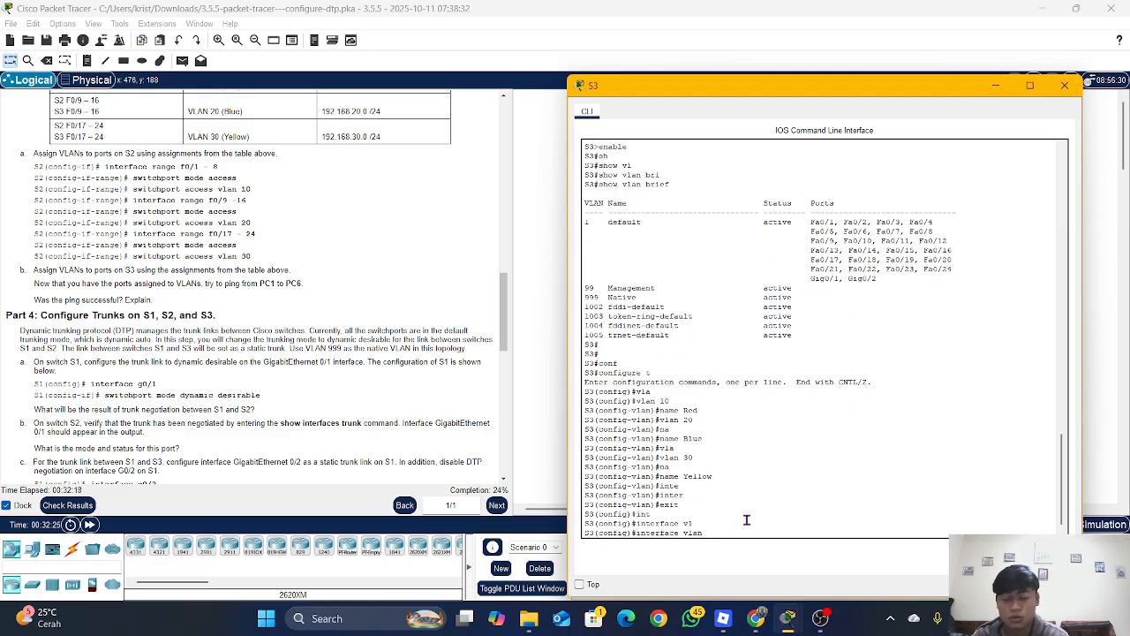
{"action": "key", "text": "BackSpace"}
{"action": "key", "text": "BackSpace"}
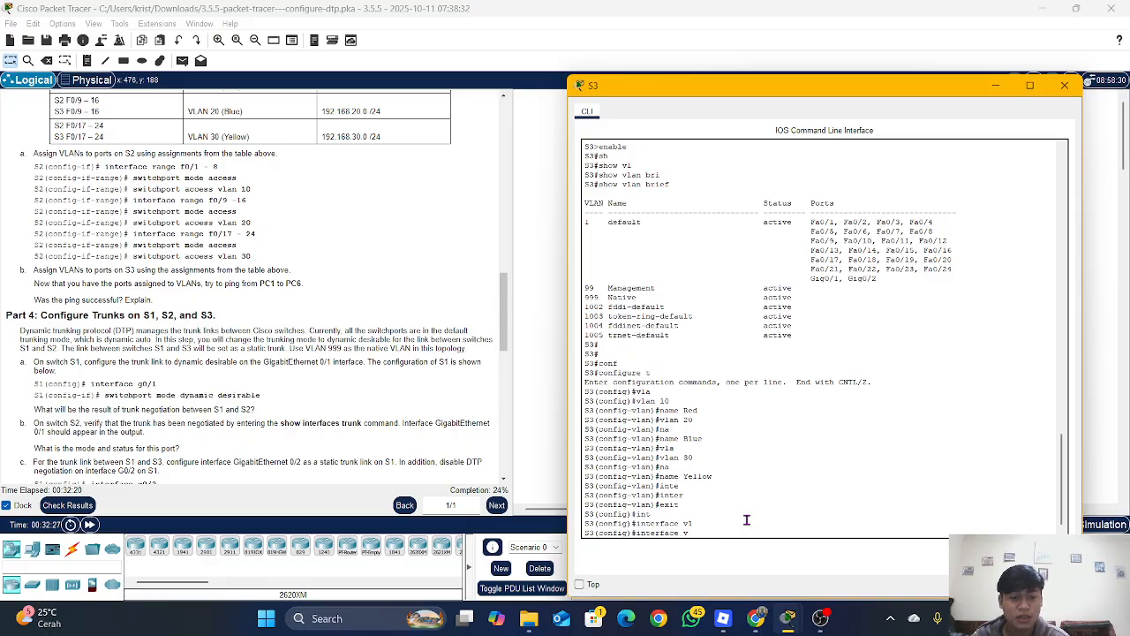
{"action": "type", "text": "ra"}
{"action": "key", "text": "Tab"}
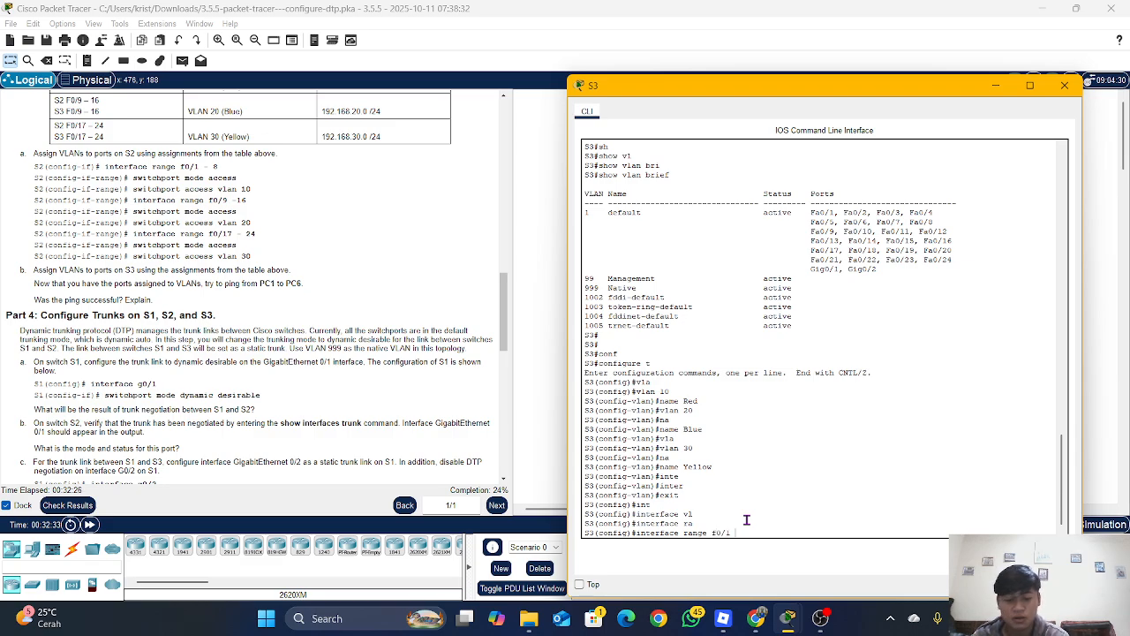
{"action": "type", "text": "f0/1 - 8"}
{"action": "key", "text": "Return"}
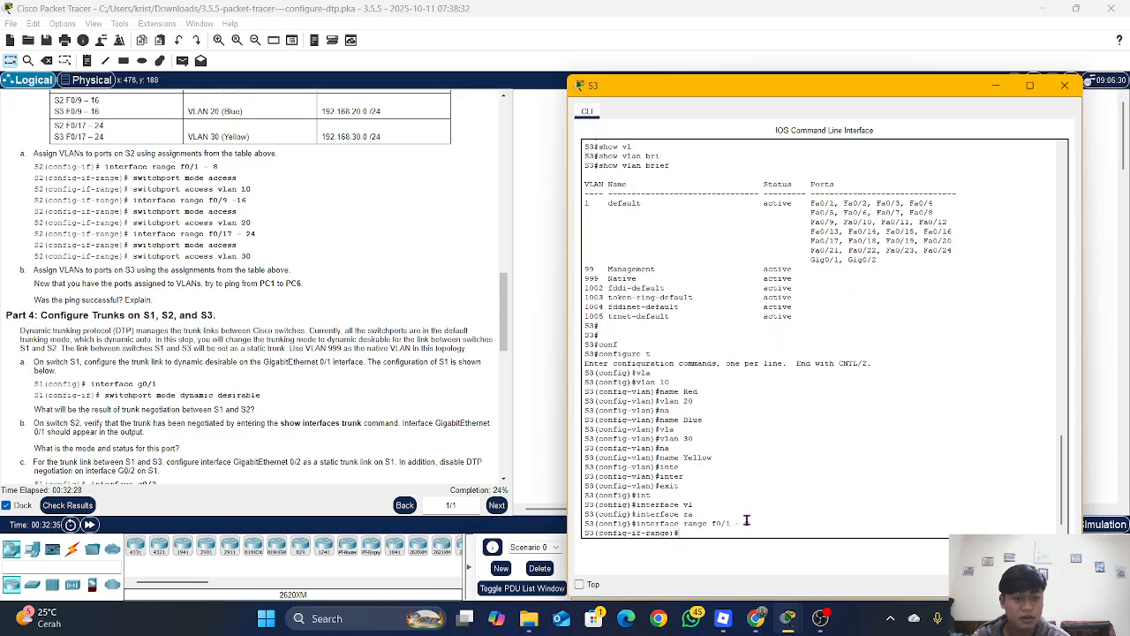
Set S3 ports f0/1 - 8 to access mode with switchport mode access.
{"action": "type", "text": "sw"}
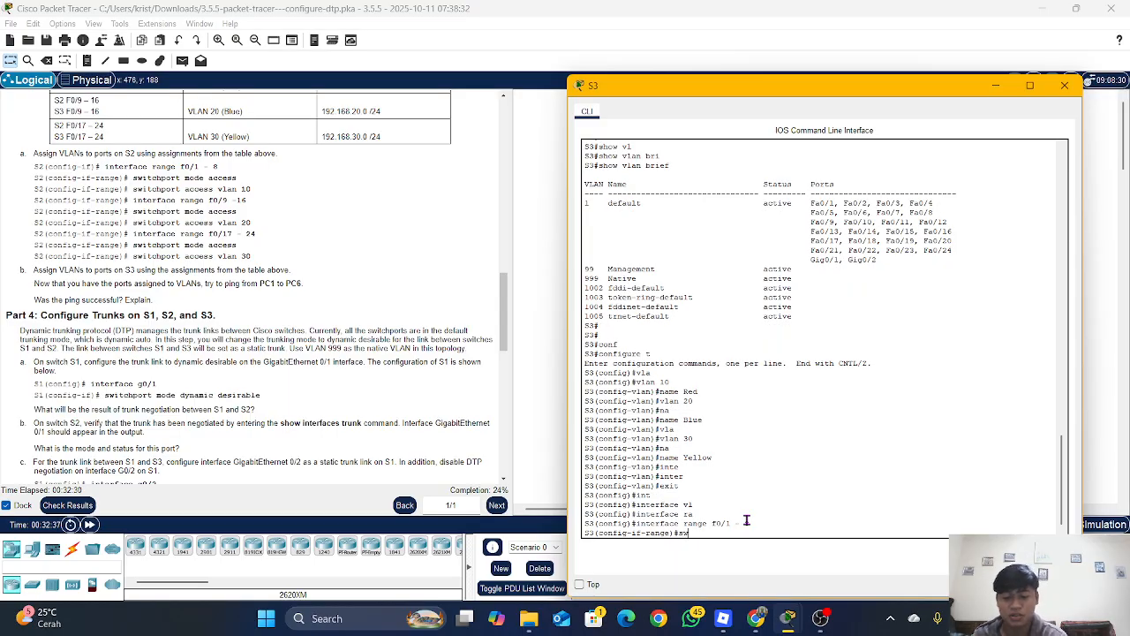
{"action": "key", "text": "Tab"}
{"action": "type", "text": "mod"}
{"action": "key", "text": "Tab"}
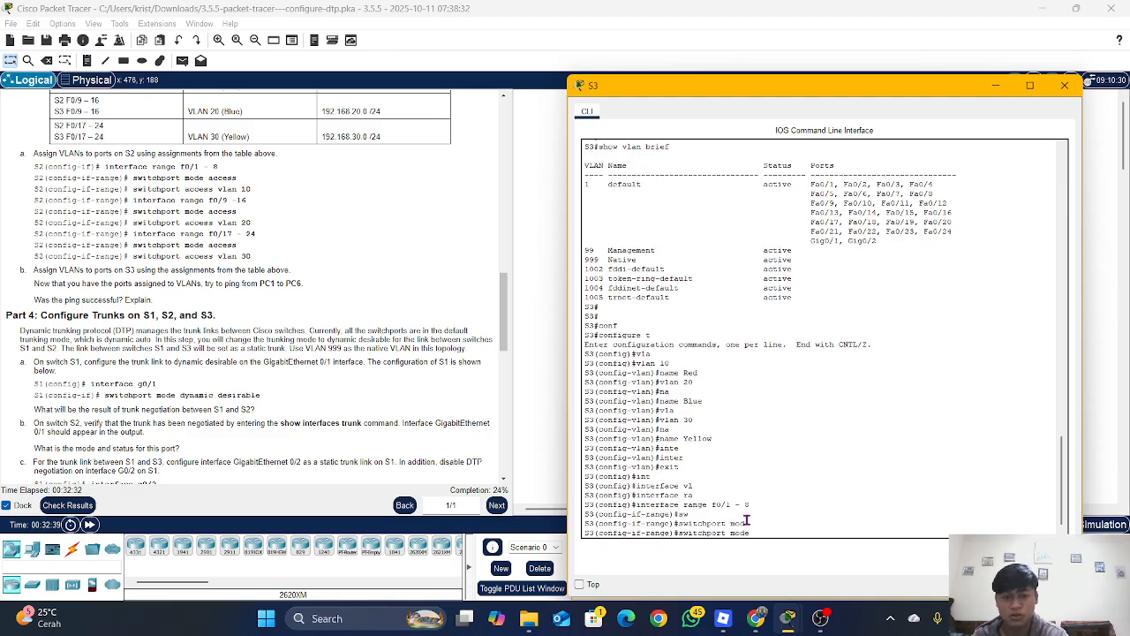
{"action": "type", "text": "acc"}
{"action": "key", "text": "Tab"}
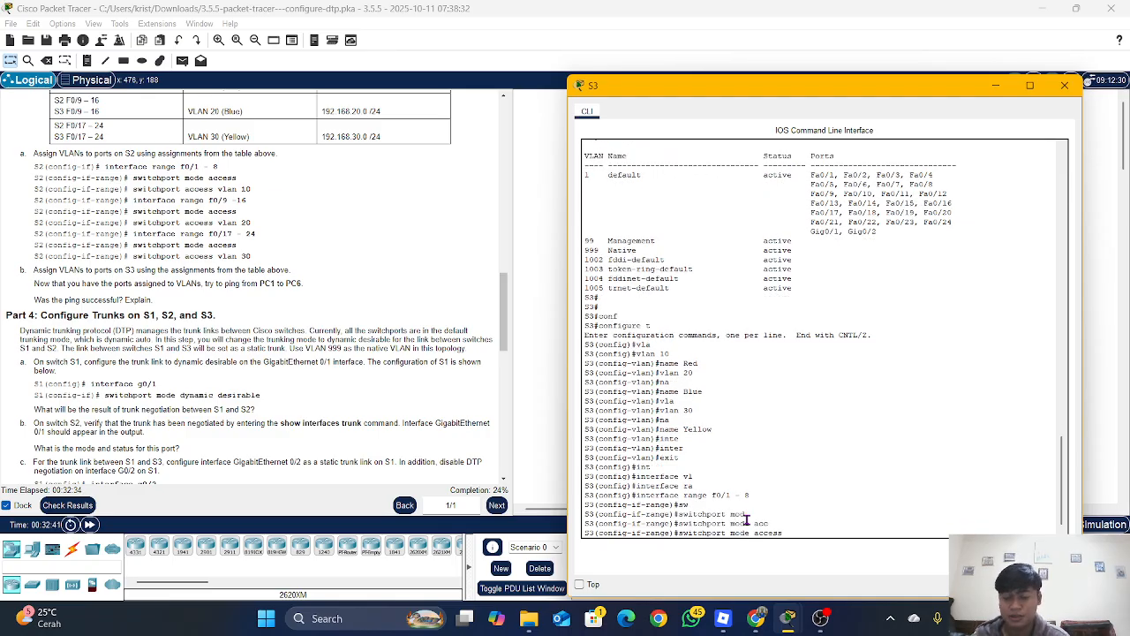
{"action": "key", "text": "Return"}
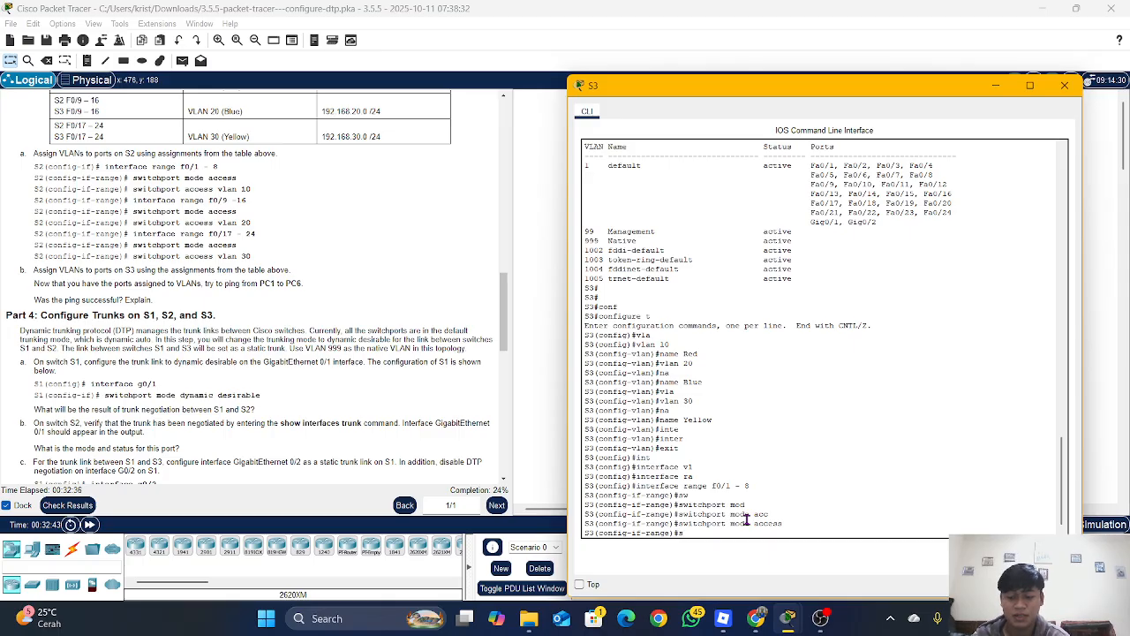
Assign S3 ports f0/1 - 8 to VLAN 10 with switchport access vlan 10.
{"action": "type", "text": "sw"}
{"action": "key", "text": "Tab"}
{"action": "type", "text": "acc"}
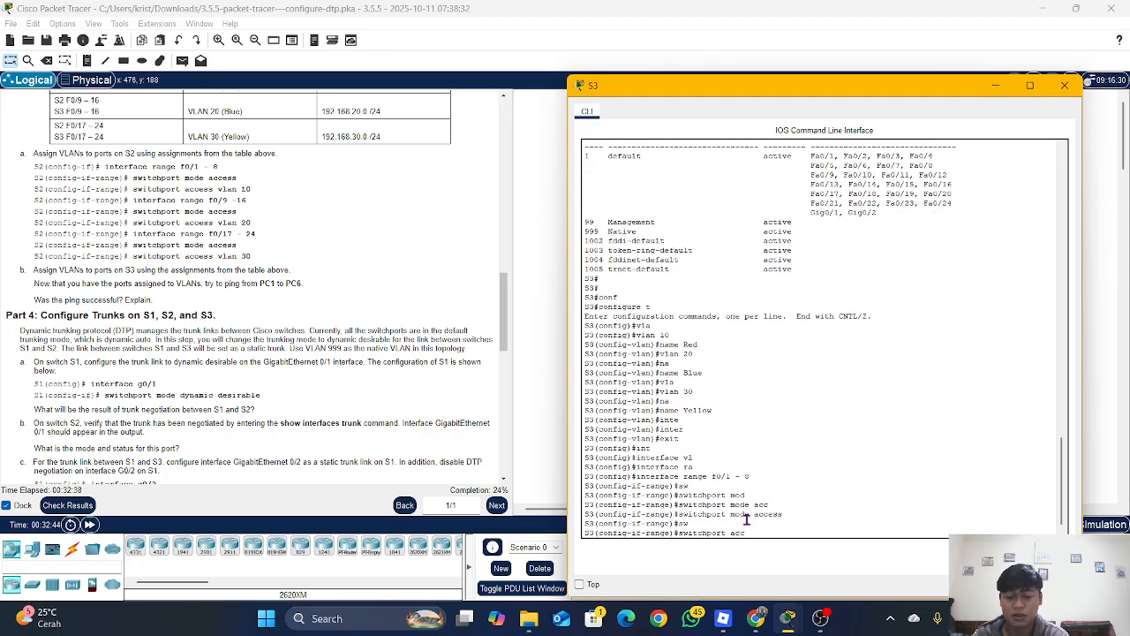
{"action": "key", "text": "Tab"}
{"action": "key", "text": "Tab"}
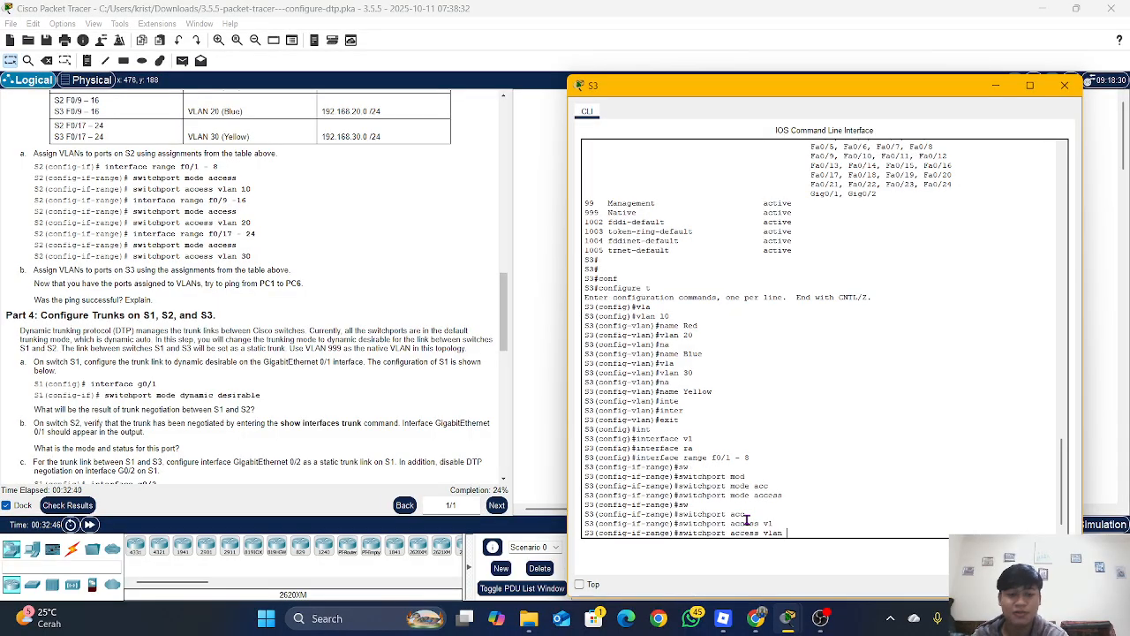
{"action": "type", "text": "10"}
{"action": "key", "text": "Return"}
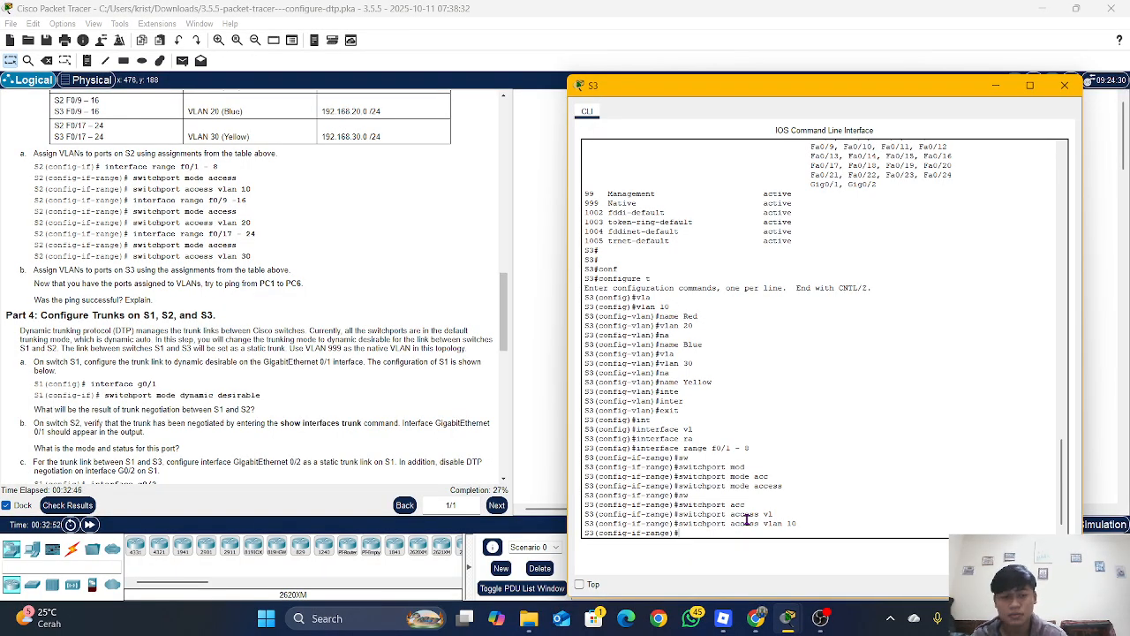
Enter interface range configuration for ports f0/9 - 16 on S3.
{"action": "type", "text": "in"}
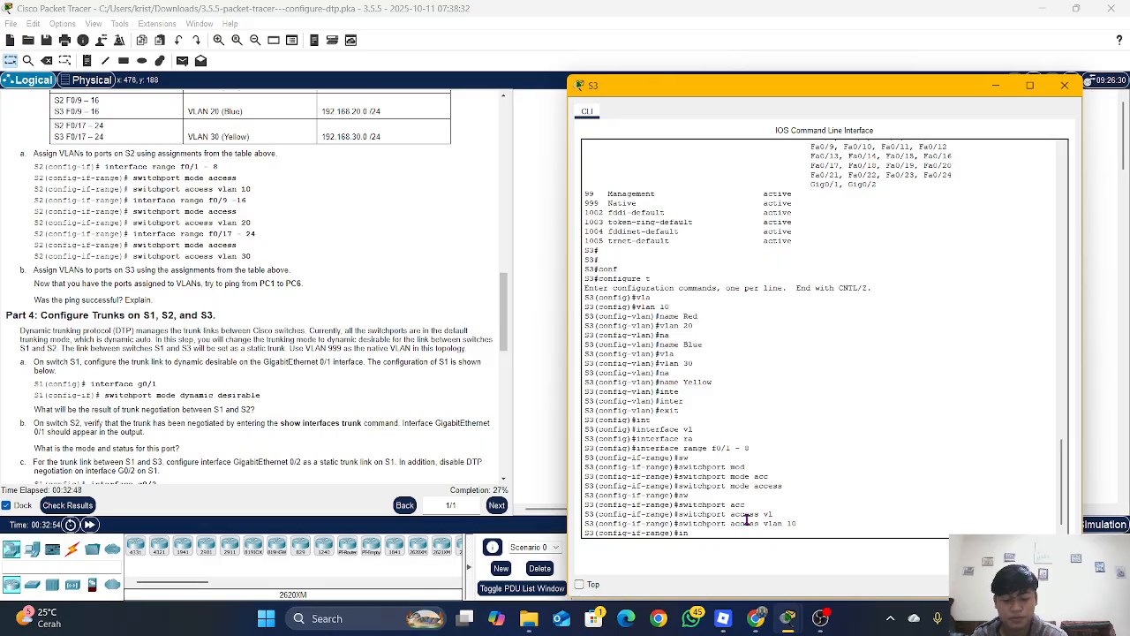
{"action": "type", "text": "terface"}
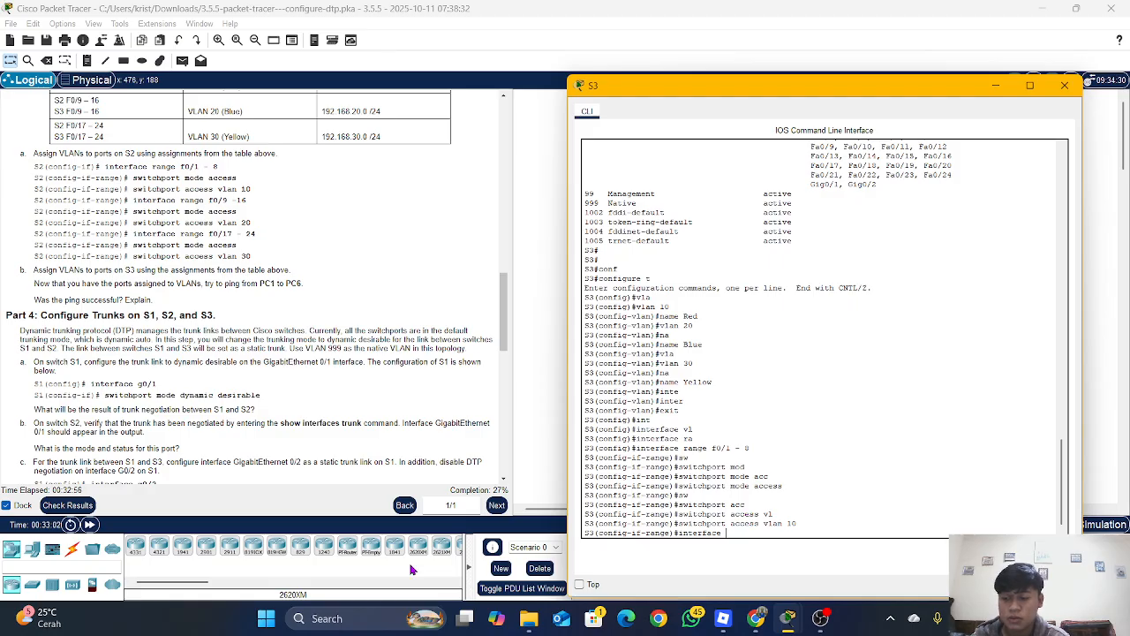
{"action": "type", "text": "a"}
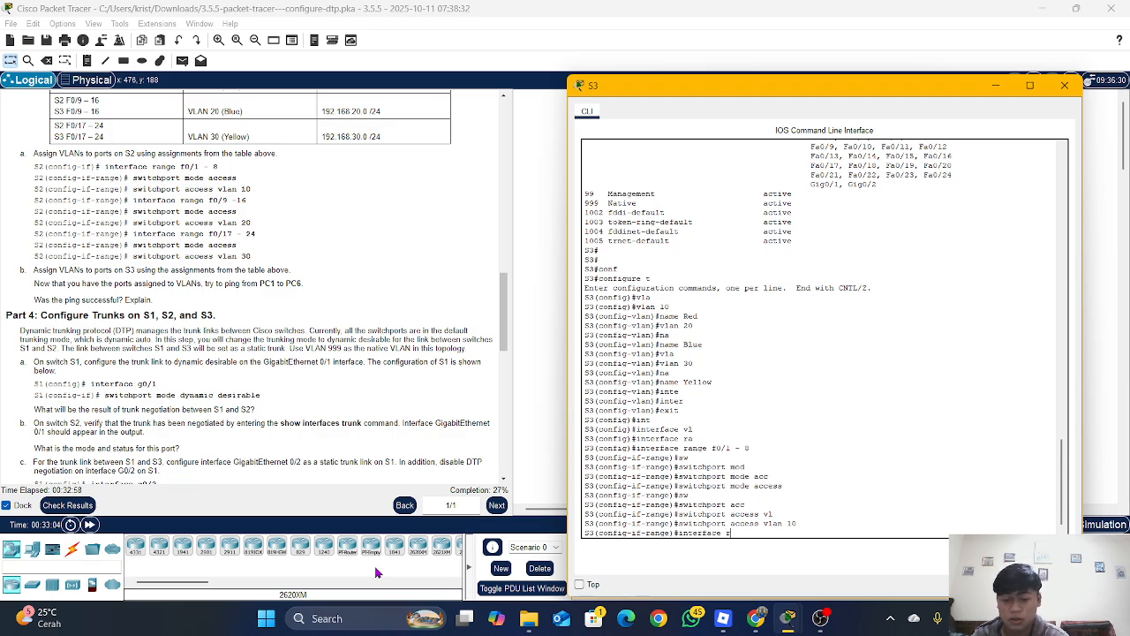
{"action": "type", "text": "n"}
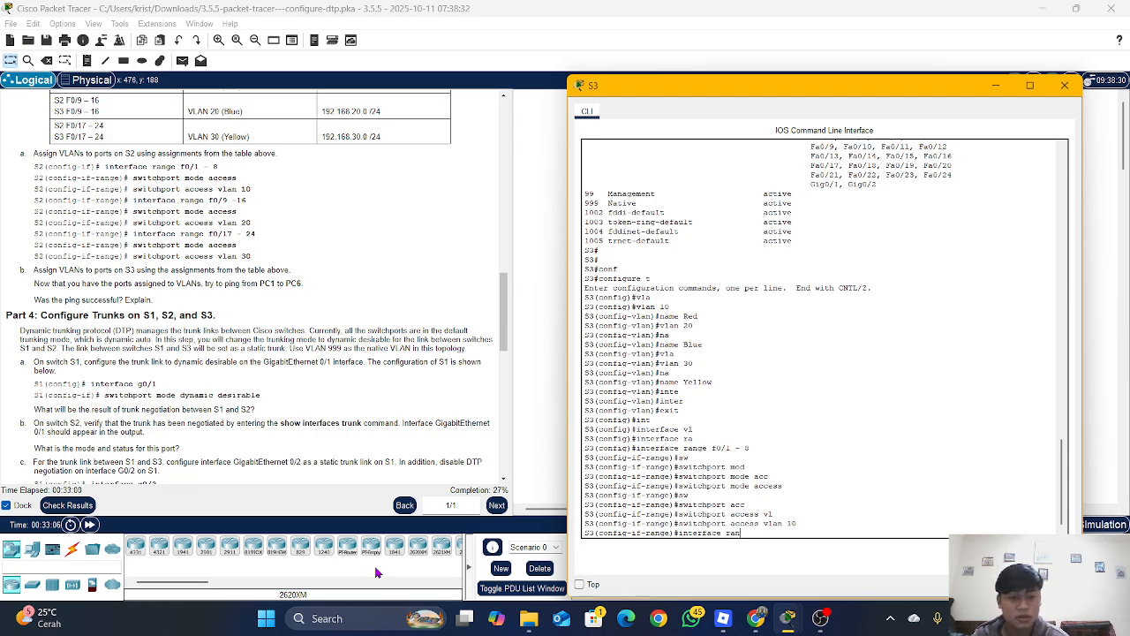
{"action": "type", "text": "ge"}
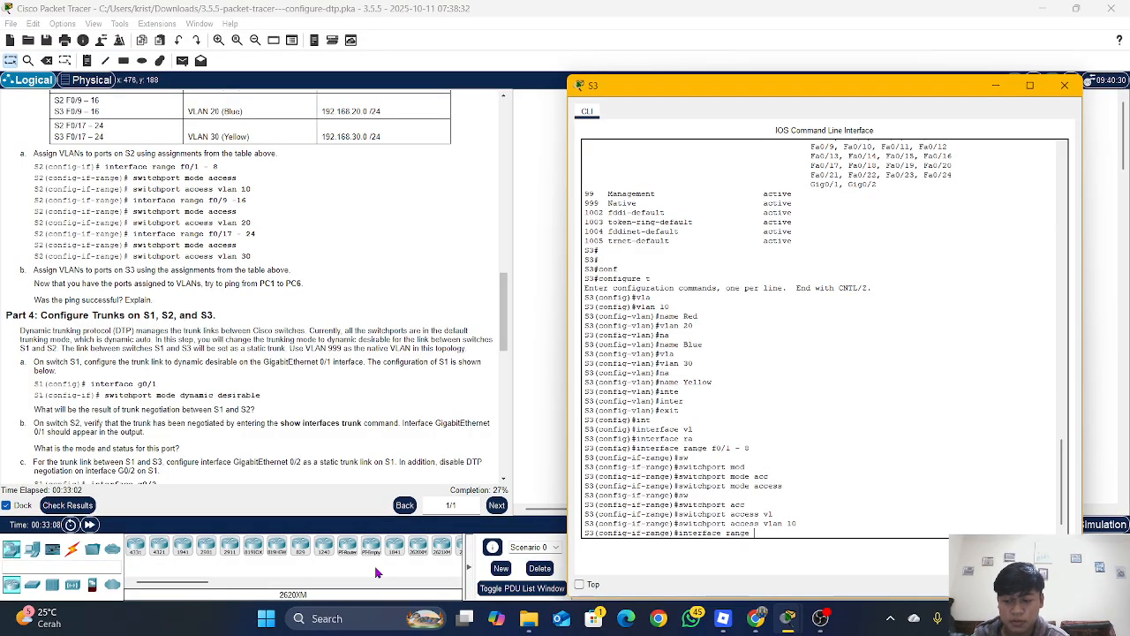
{"action": "type", "text": " f0/"}
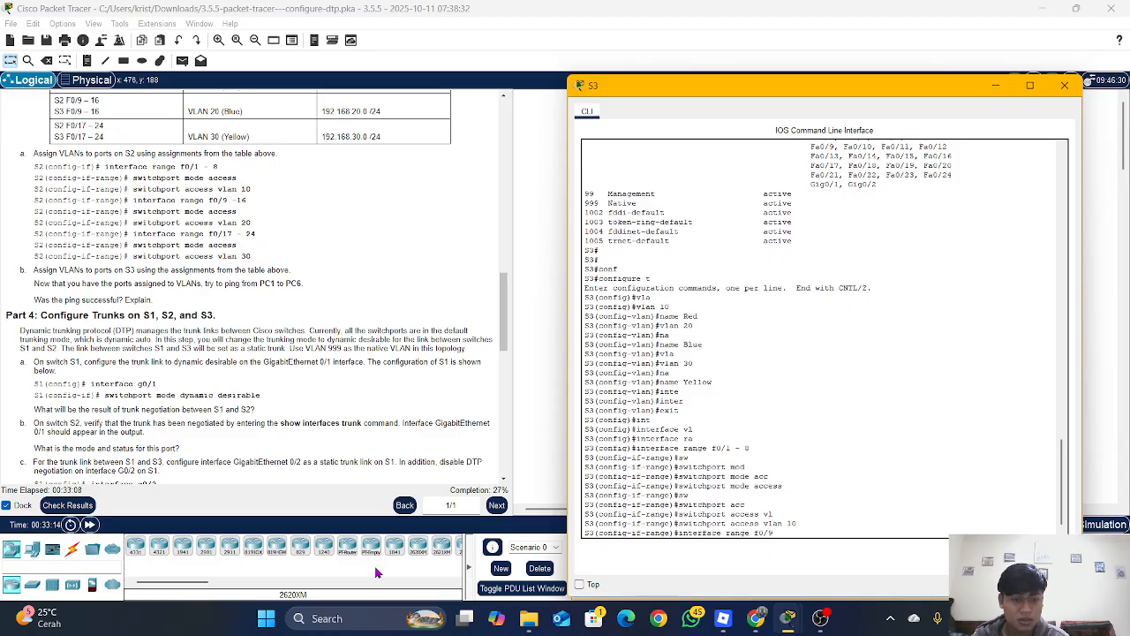
{"action": "type", "text": "9 - 16"}
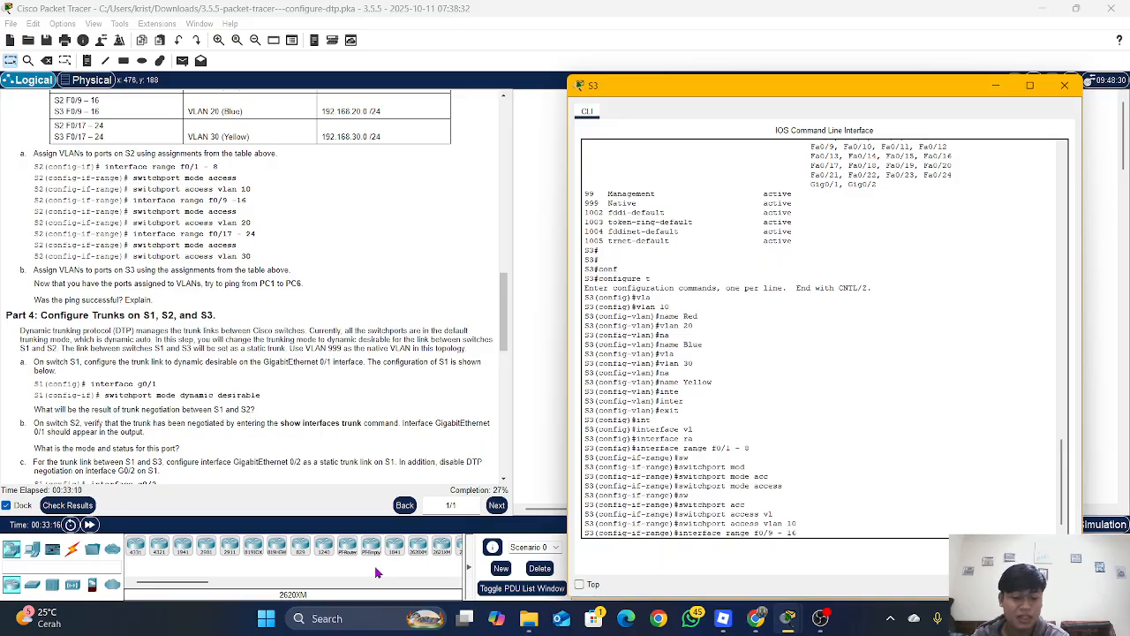
{"action": "key", "text": "Return"}
Set S3 ports f0/9 - 16 to access mode with switchport mode access.
{"action": "type", "text": "sw"}
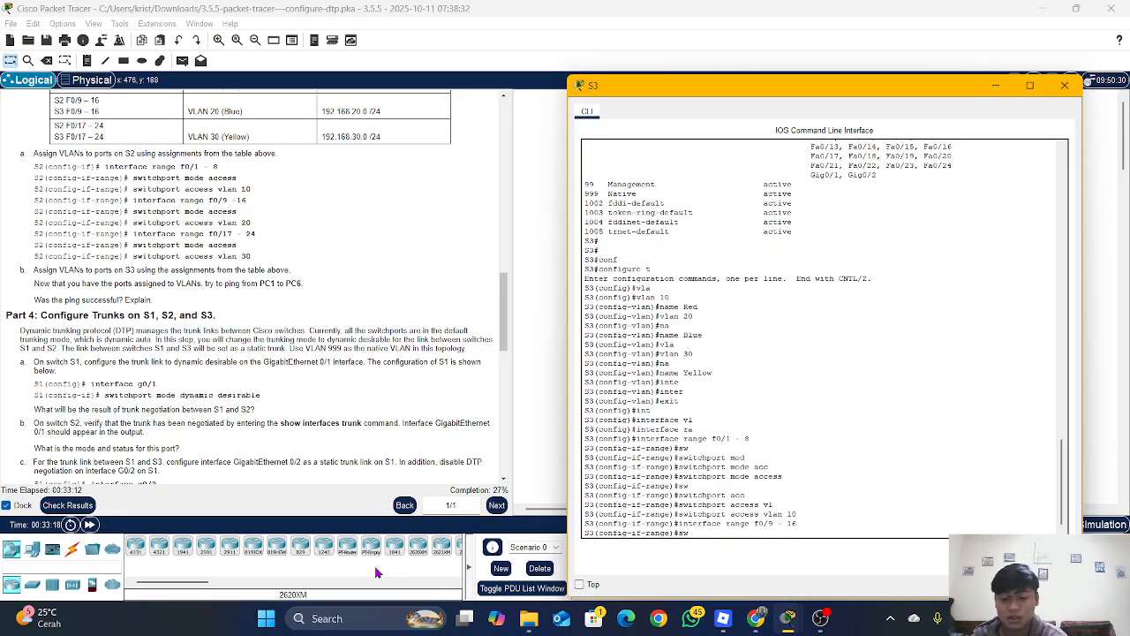
{"action": "key", "text": "Tab"}
{"action": "type", "text": "mod"}
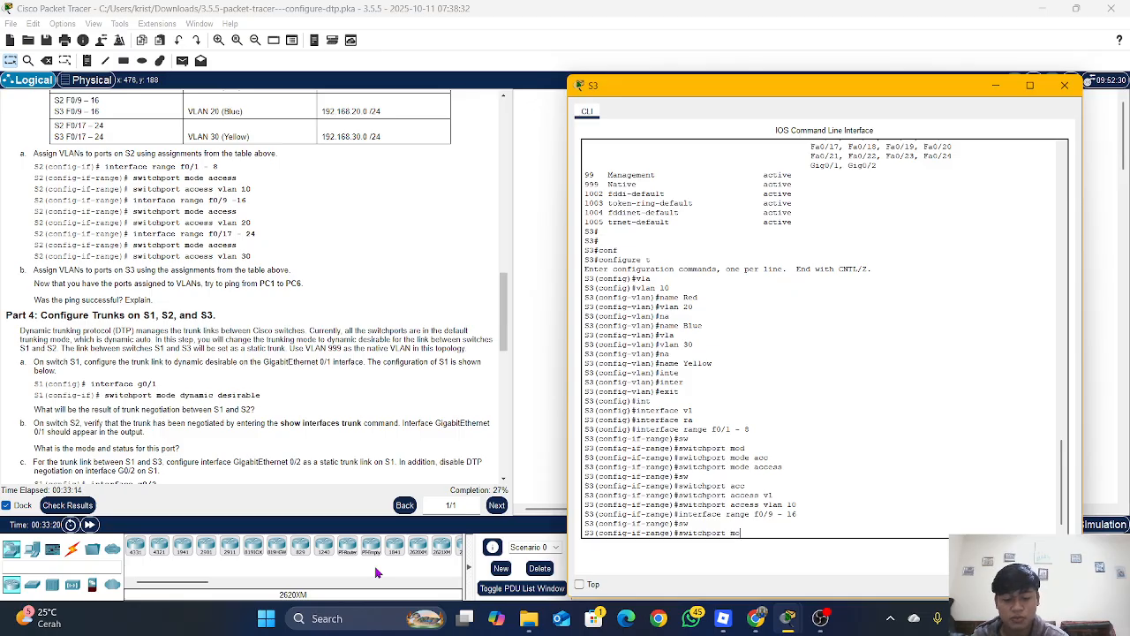
{"action": "key", "text": "Tab"}
{"action": "type", "text": "acc"}
{"action": "key", "text": "Tab"}
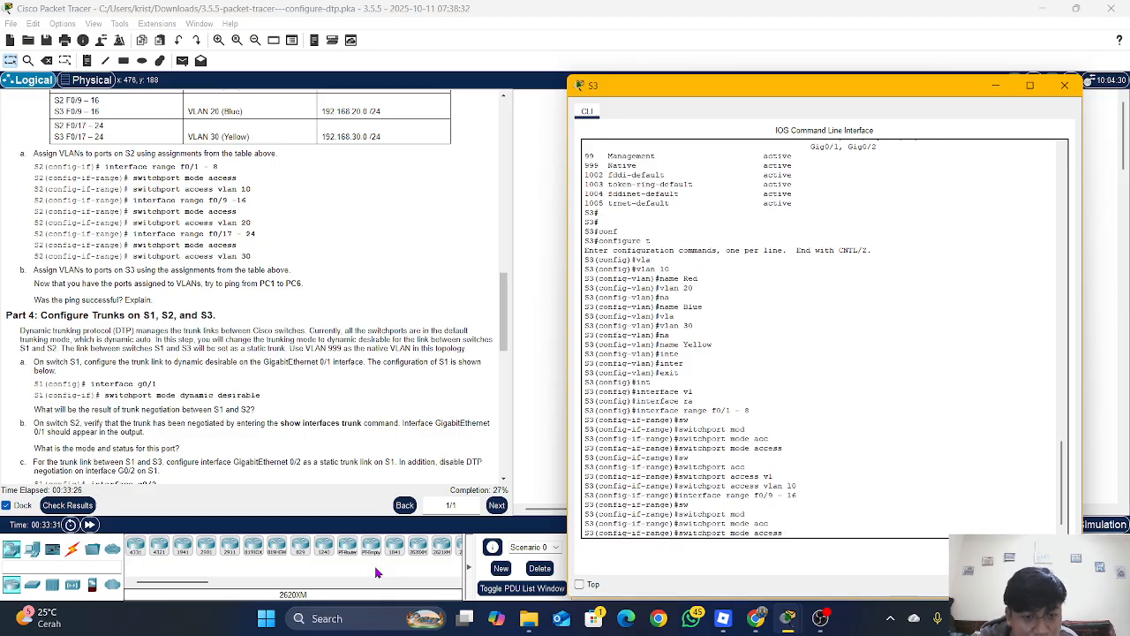
{"action": "key", "text": "Return"}
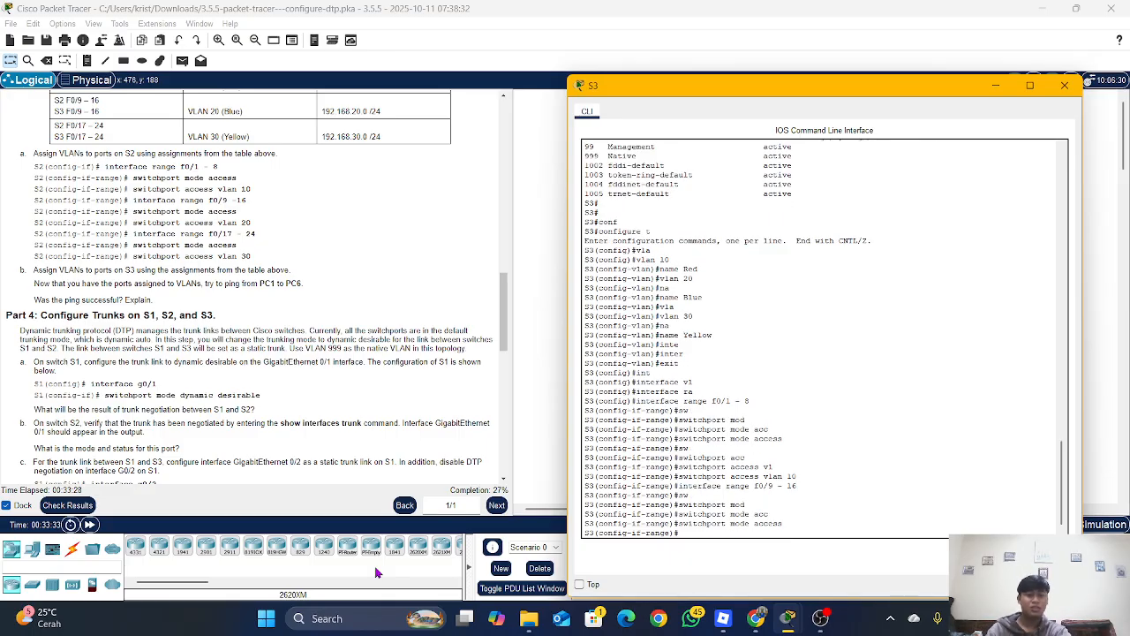
Assign S3 ports f0/9 - 16 to VLAN 20 with switchport access vlan 20.
{"action": "type", "text": "sw"}
{"action": "key", "text": "Tab"}
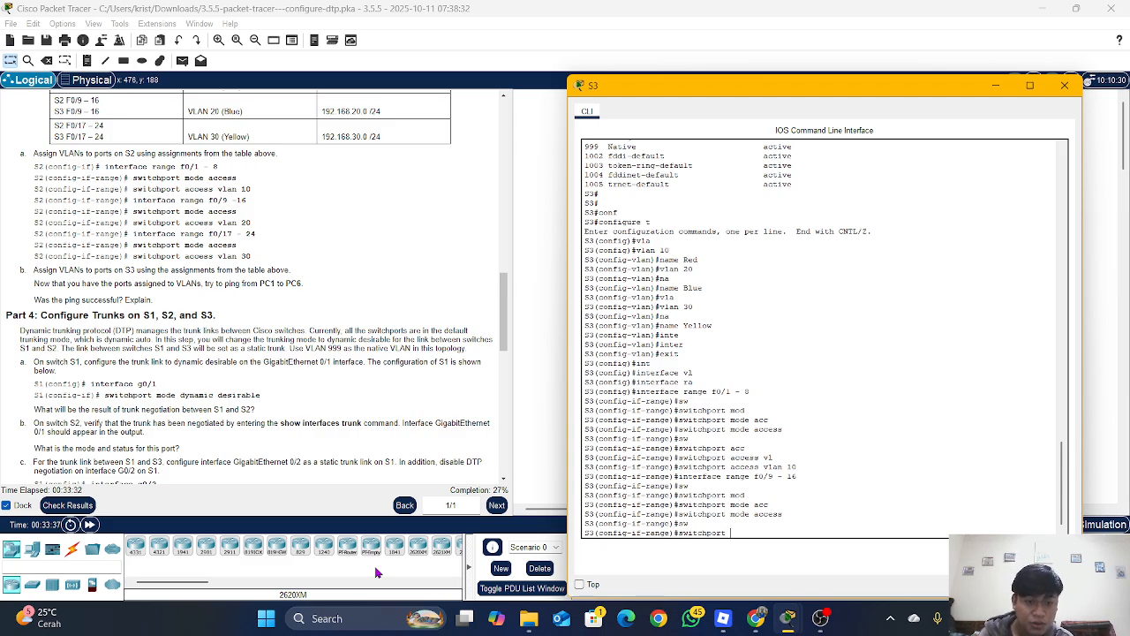
{"action": "type", "text": "acc"}
{"action": "key", "text": "Tab"}
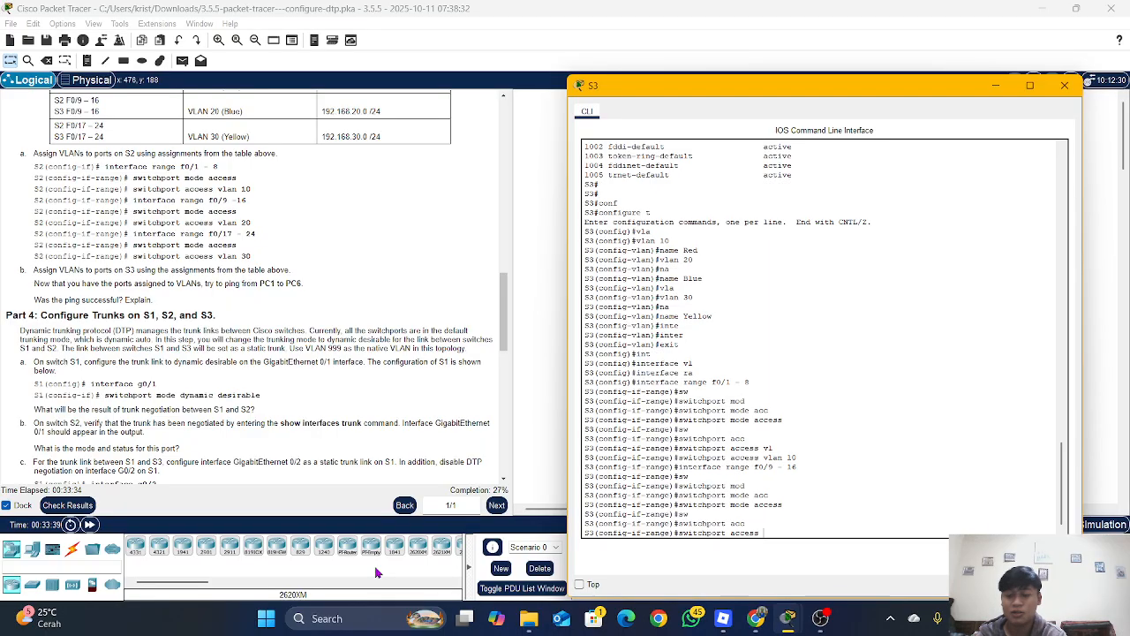
{"action": "type", "text": "vl"}
{"action": "key", "text": "Tab"}
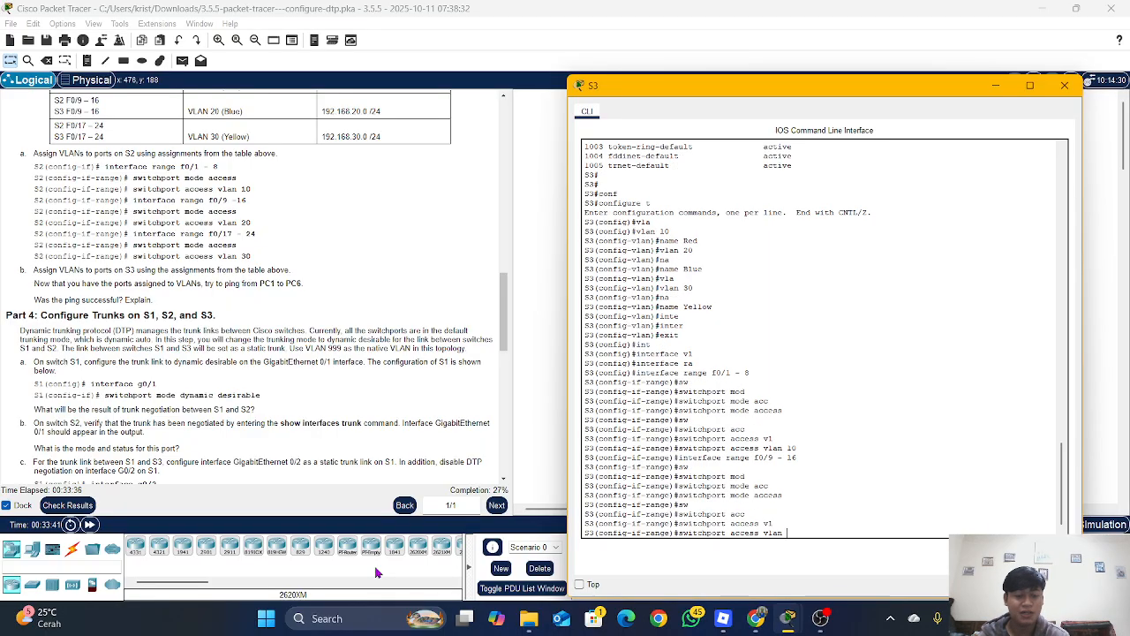
{"action": "key", "text": "Return"}
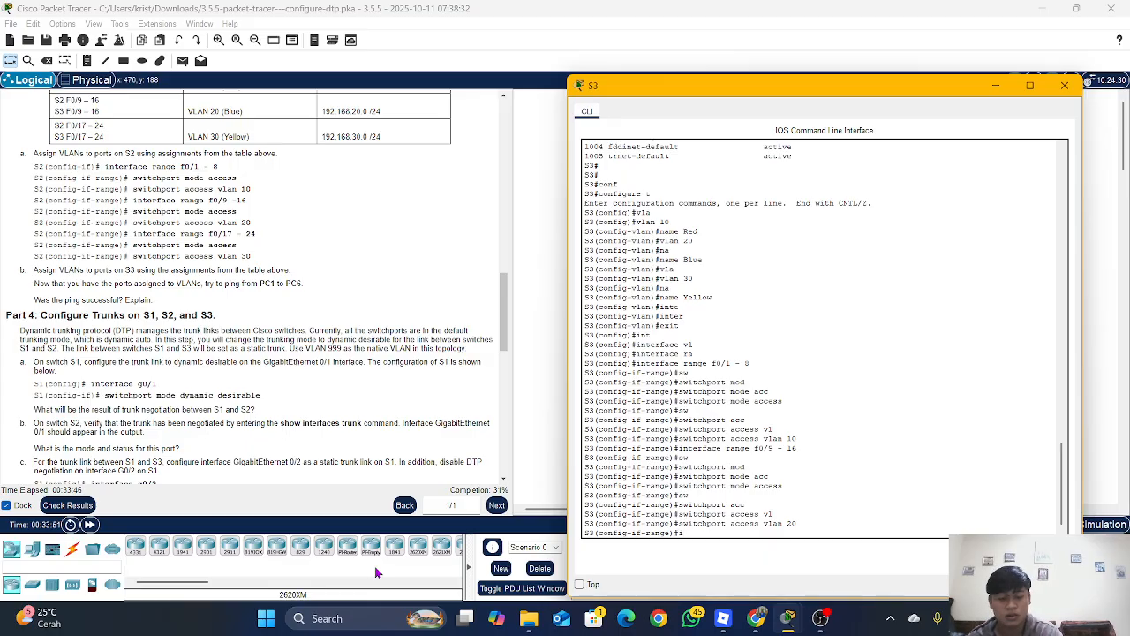
Enter interface range configuration for ports f0/17 - 24 on S3.
{"action": "type", "text": "interface"}
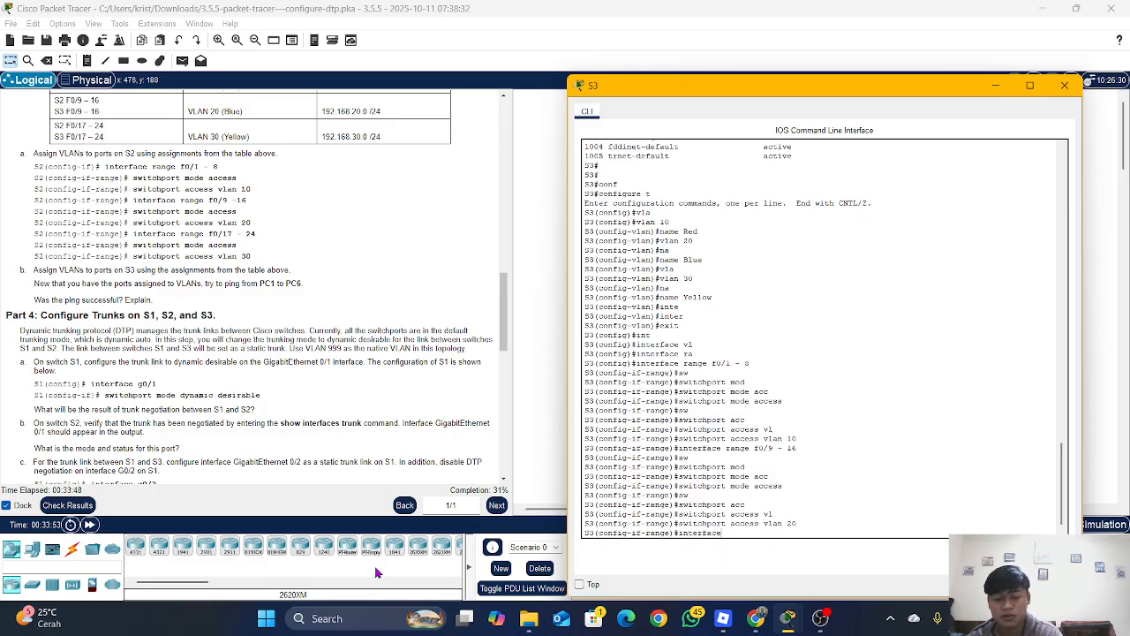
{"action": "type", "text": " ranf"}
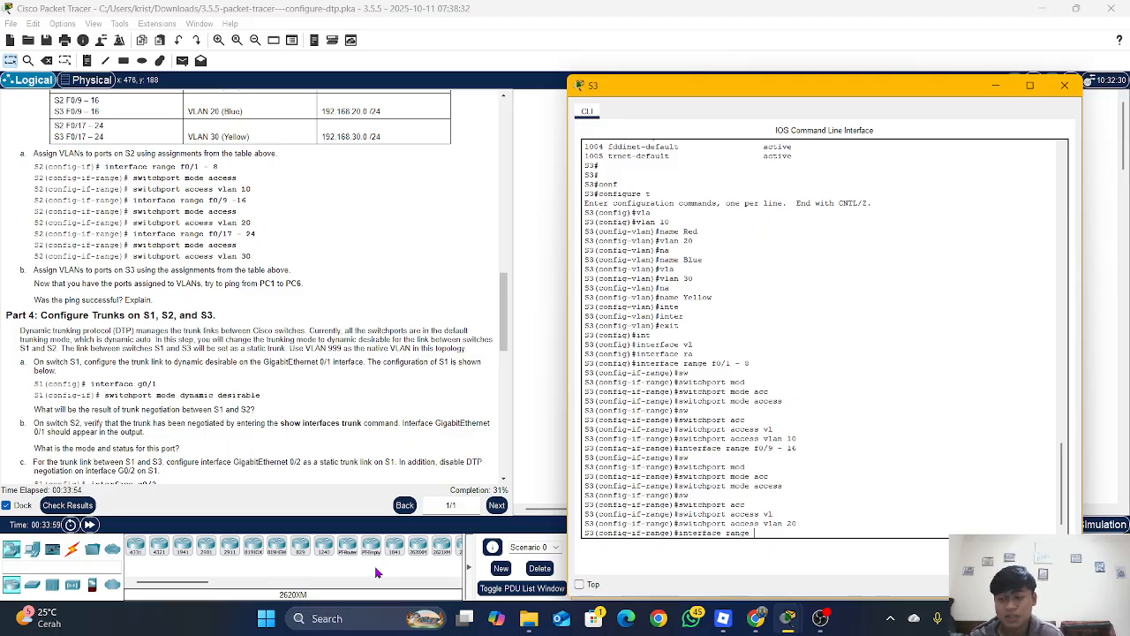
{"action": "type", "text": "f0"}
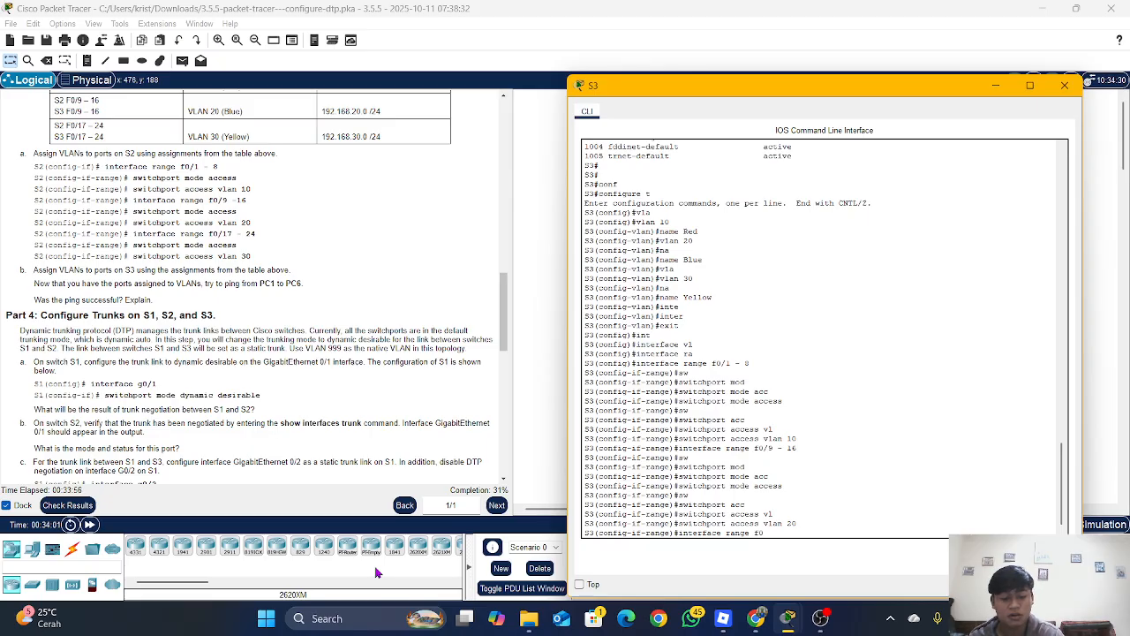
{"action": "type", "text": "/"}
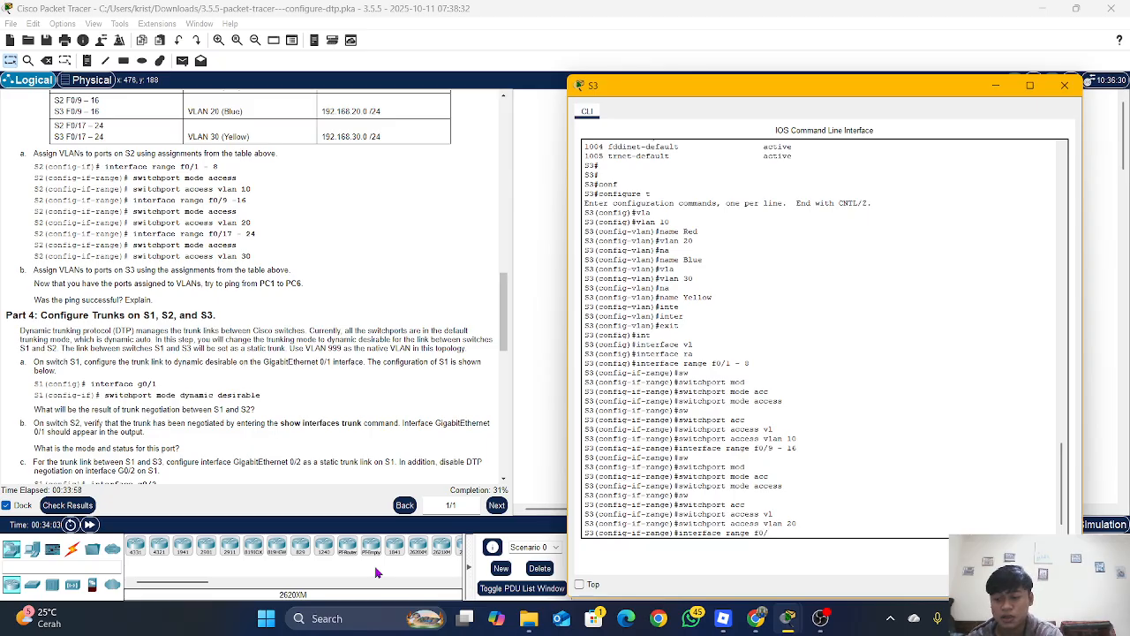
{"action": "type", "text": "1"}
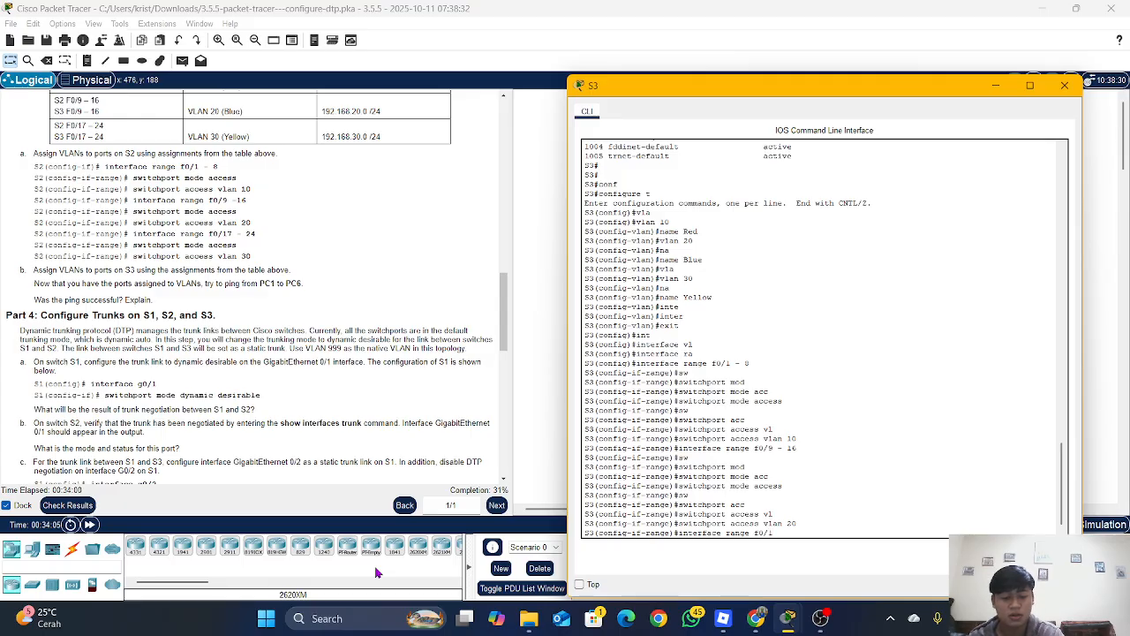
{"action": "type", "text": "7 - 24"}
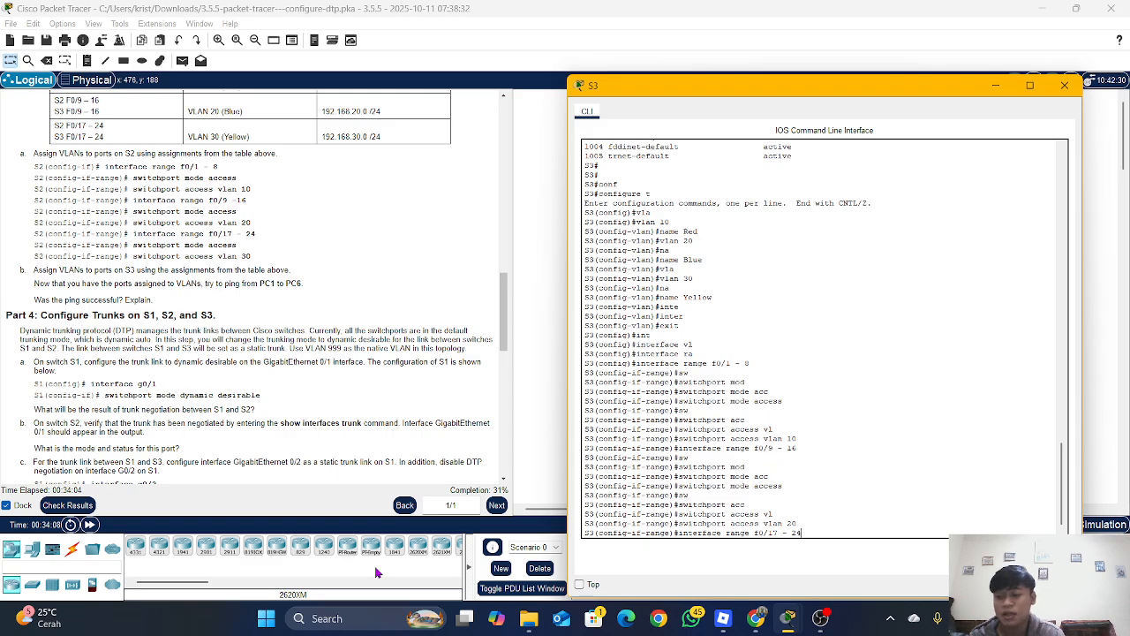
{"action": "key", "text": "Return"}
Set S3 ports f0/17 - 24 to access mode with switchport mode access.
{"action": "type", "text": "swi"}
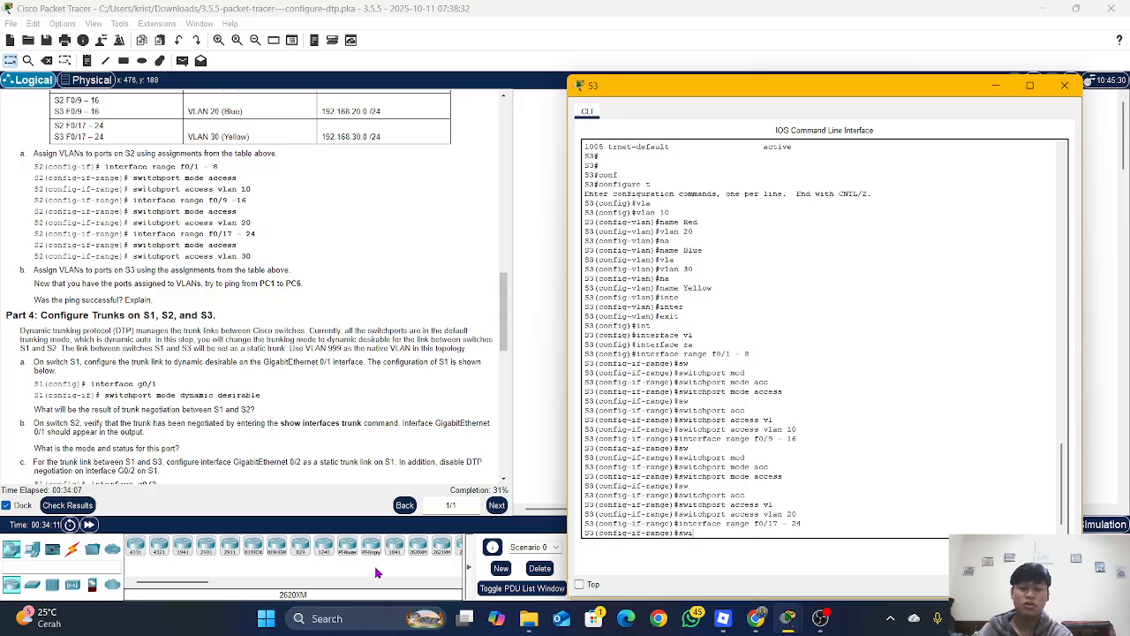
{"action": "key", "text": "Tab"}
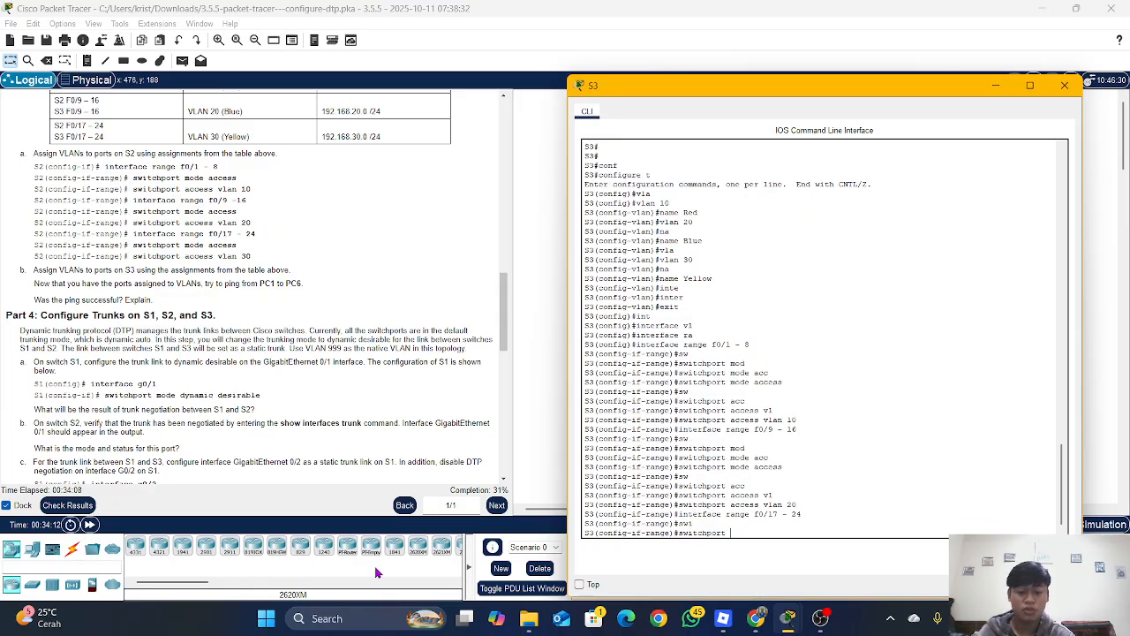
{"action": "type", "text": "mod"}
{"action": "key", "text": "Tab"}
{"action": "type", "text": "a"}
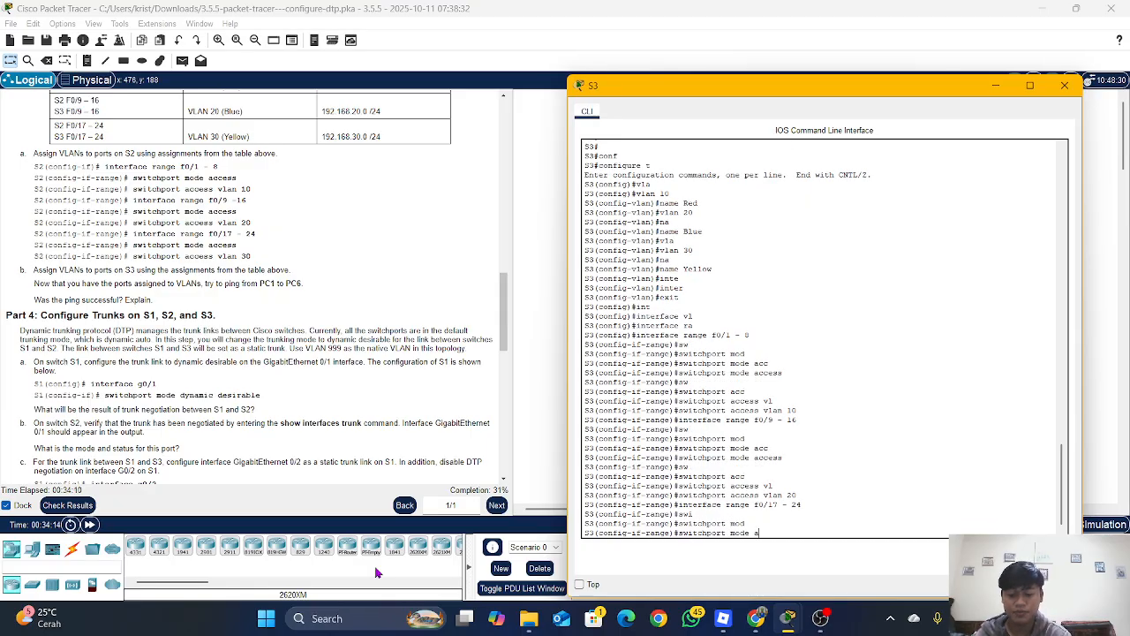
{"action": "type", "text": "cc"}
{"action": "key", "text": "Tab"}
{"action": "key", "text": "Return"}
Assign S3 ports f0/17 - 24 to VLAN 30 with switchport access vlan 30.
{"action": "type", "text": "ss"}
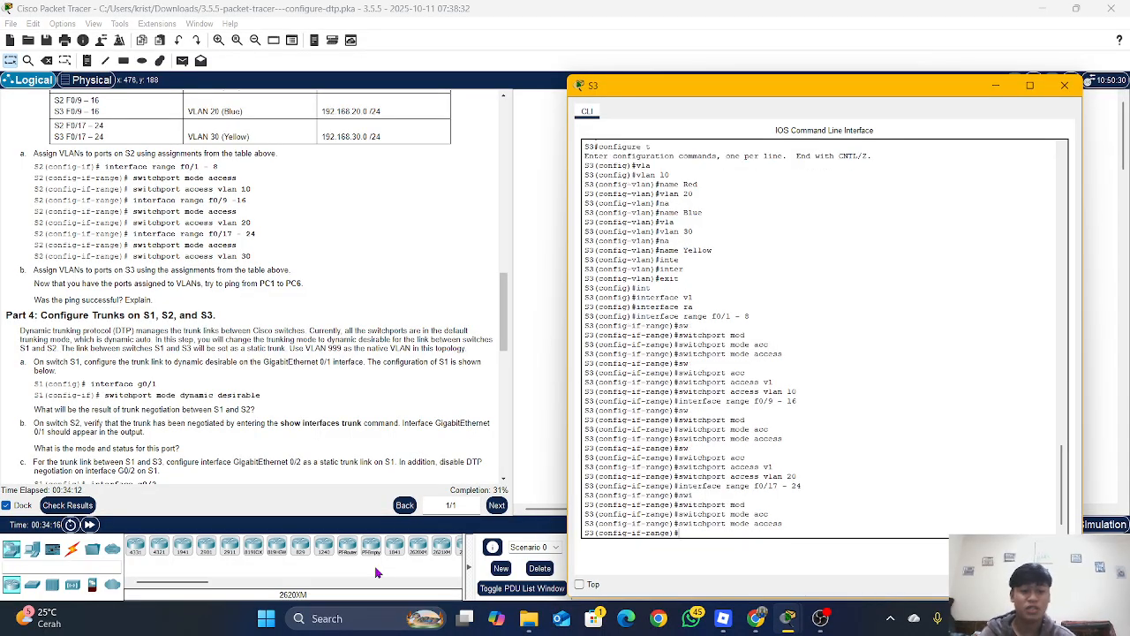
{"action": "type", "text": "wi"}
{"action": "key", "text": "Tab"}
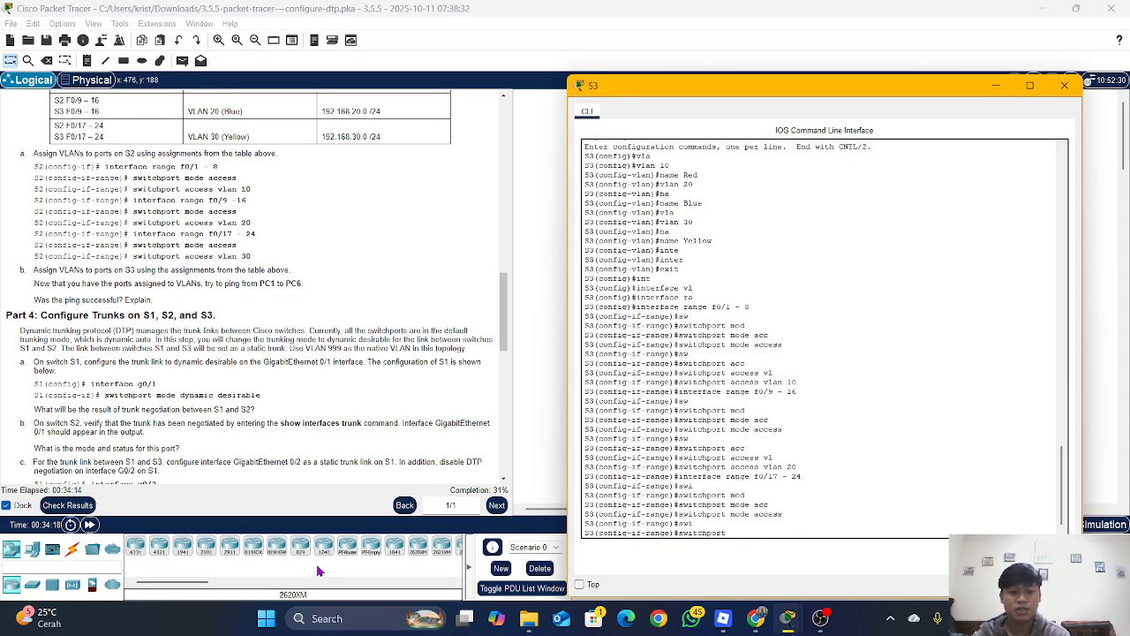
{"action": "type", "text": "a"}
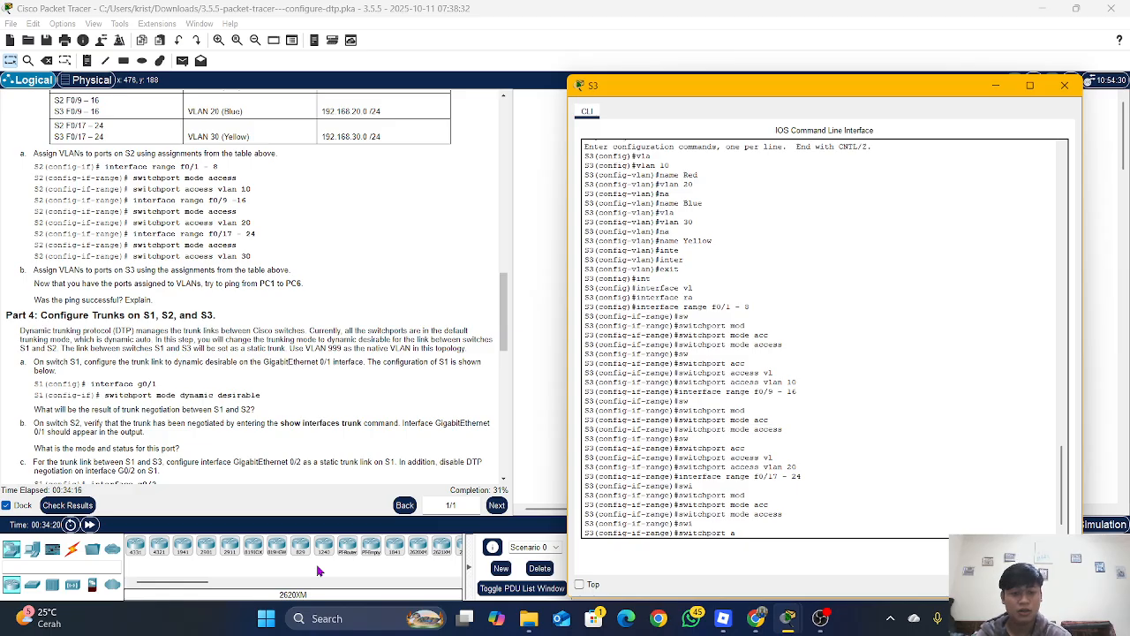
{"action": "type", "text": "cc"}
{"action": "key", "text": "Tab"}
{"action": "type", "text": "vl"}
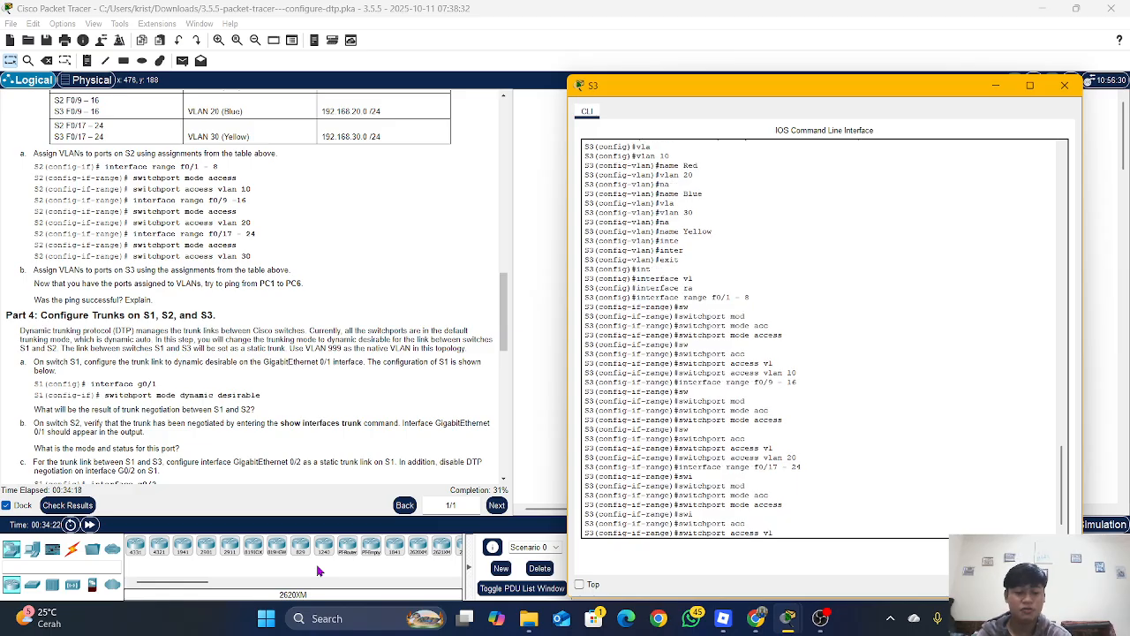
{"action": "key", "text": "Tab"}
{"action": "type", "text": "30"}
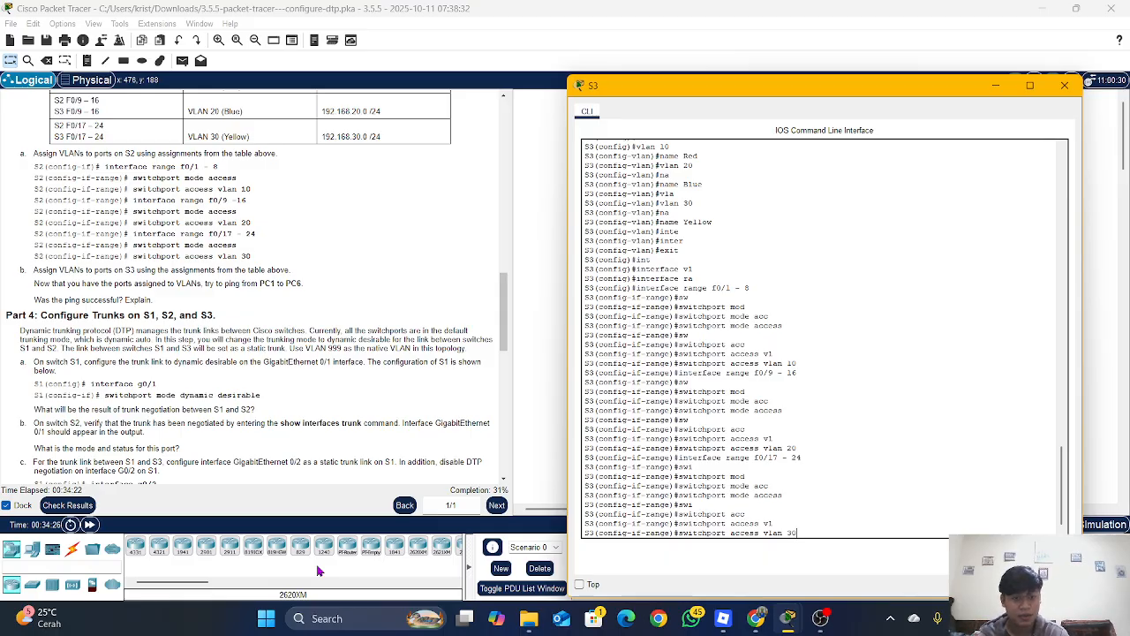
{"action": "key", "text": "Return"}
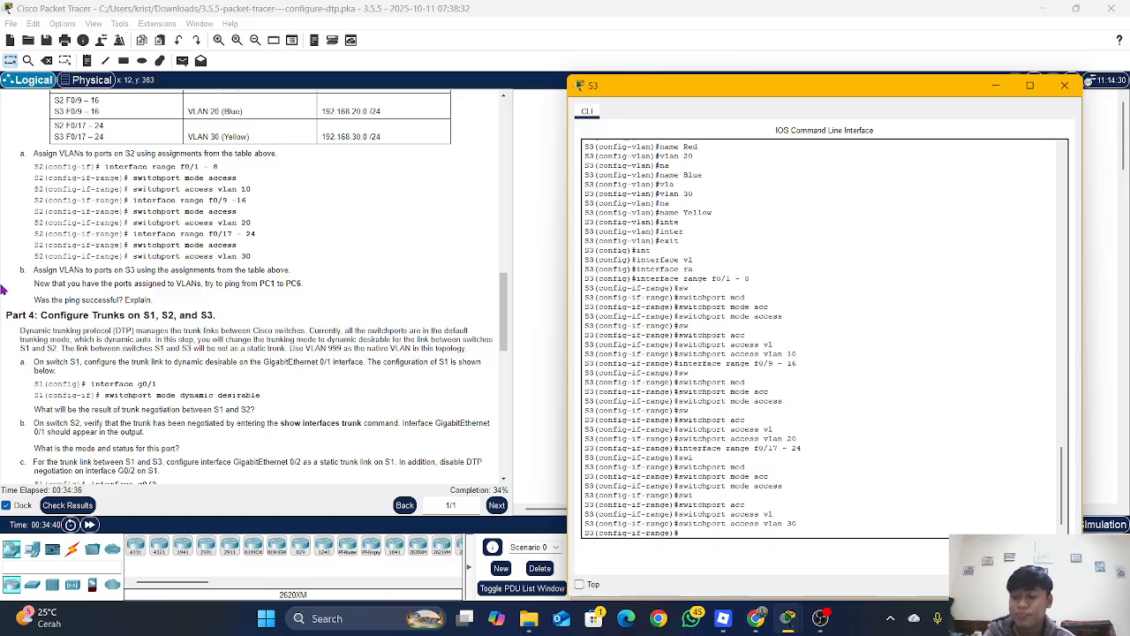
Open the Command Prompt on PC1 and look up PC6's IP address in the Addressing Table of the instructions.
{"action": "left_click", "coordinate": [76, 283]}
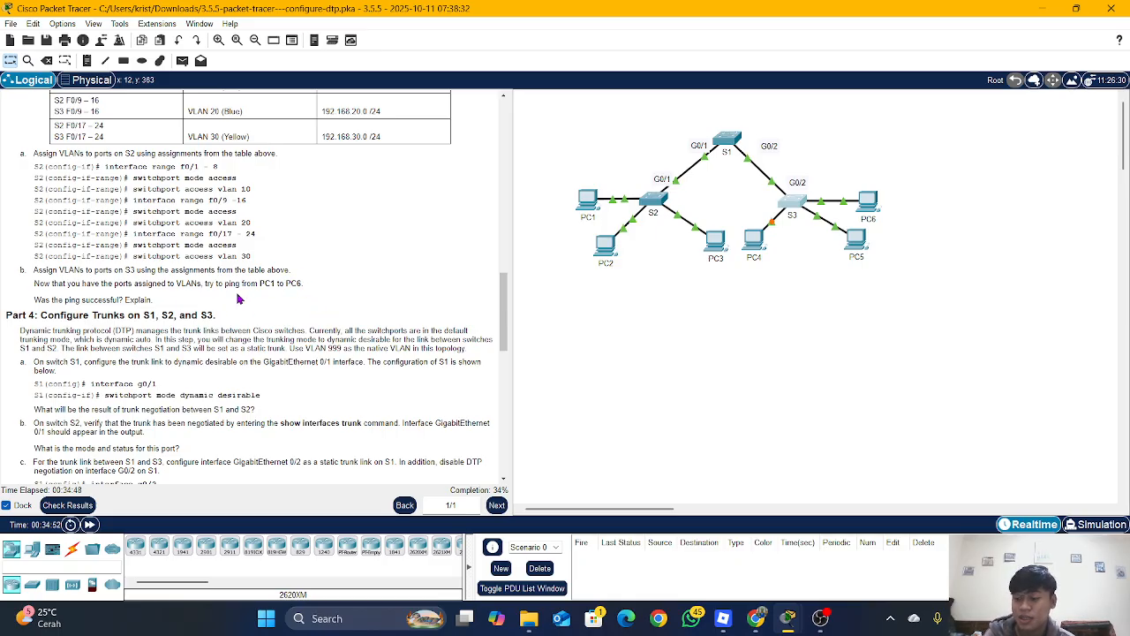
{"action": "left_click", "coordinate": [588, 205]}
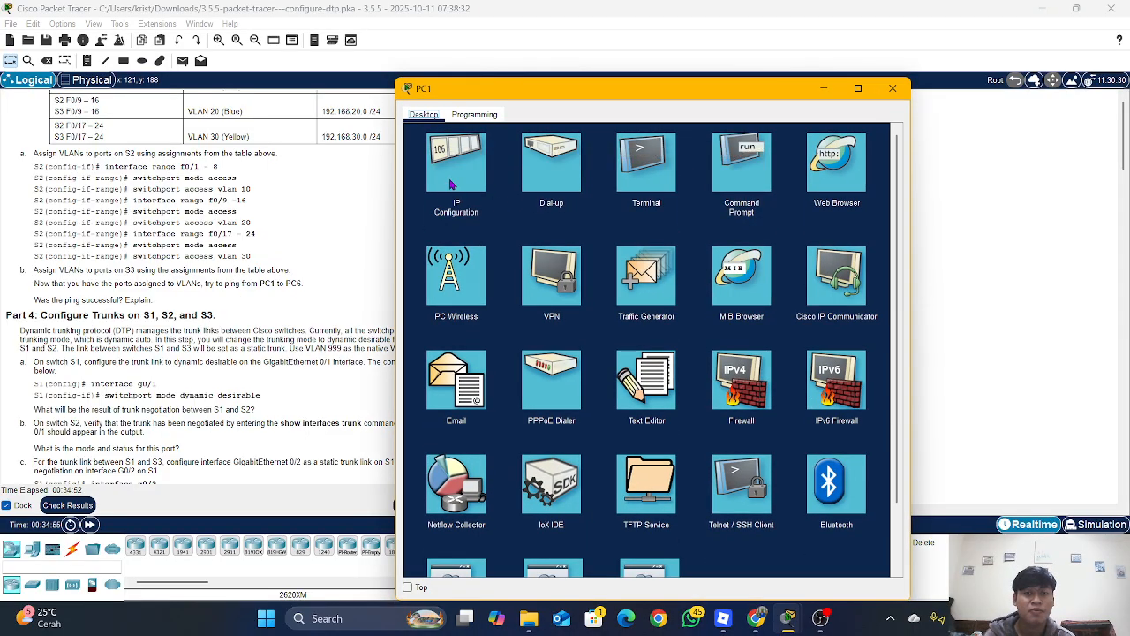
{"action": "left_click", "coordinate": [737, 167]}
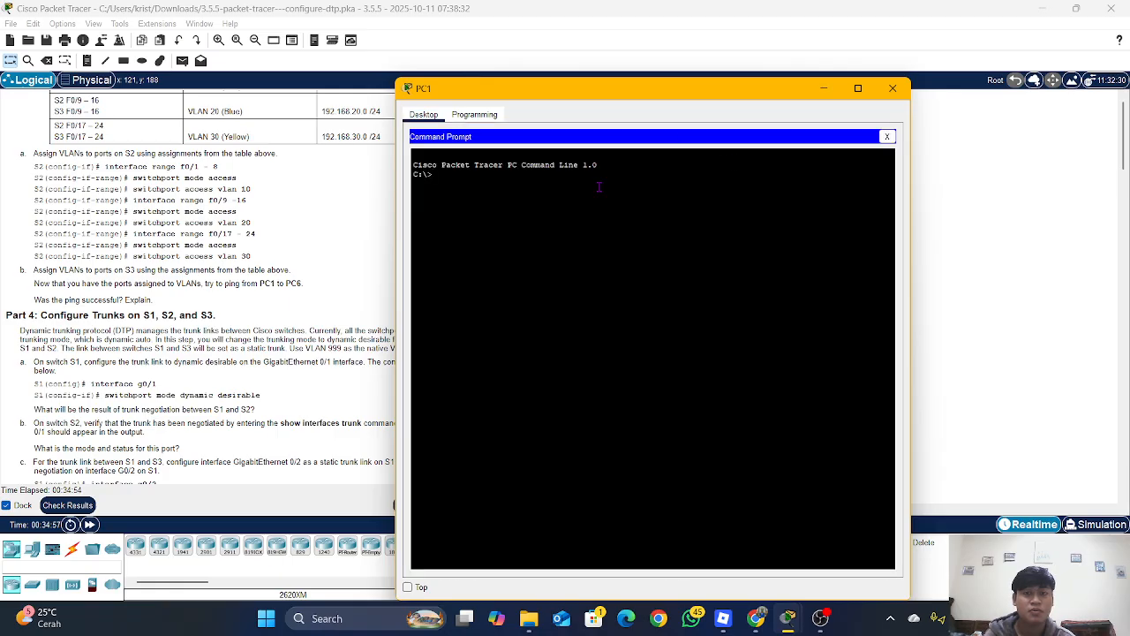
{"action": "scroll", "coordinate": [171, 271], "scroll_direction": "up", "scroll_amount": 5}
{"action": "scroll", "coordinate": [171, 272], "scroll_direction": "up", "scroll_amount": 6}
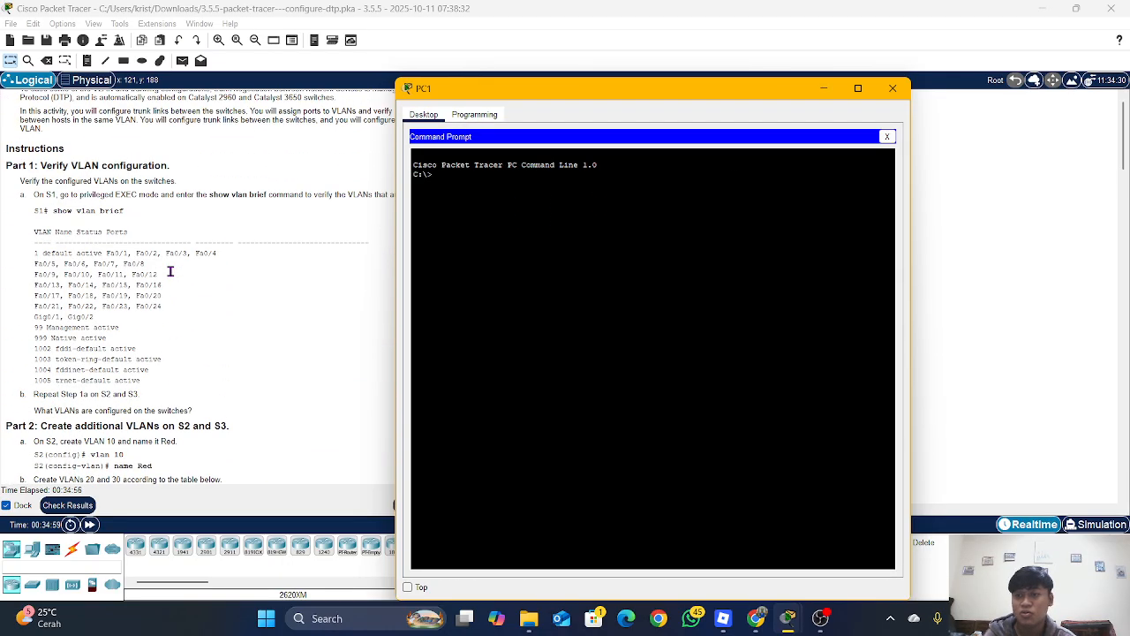
{"action": "scroll", "coordinate": [171, 271], "scroll_direction": "up", "scroll_amount": 5}
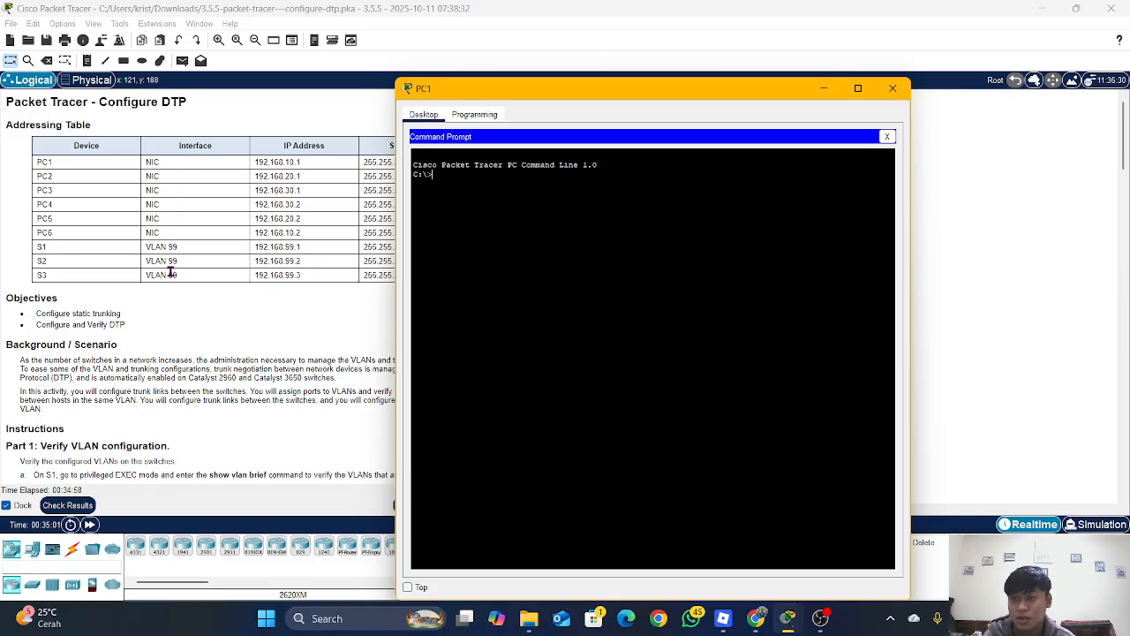
Ping PC6 from PC1 with ping 192.168.10.2.
{"action": "type", "text": "in"}
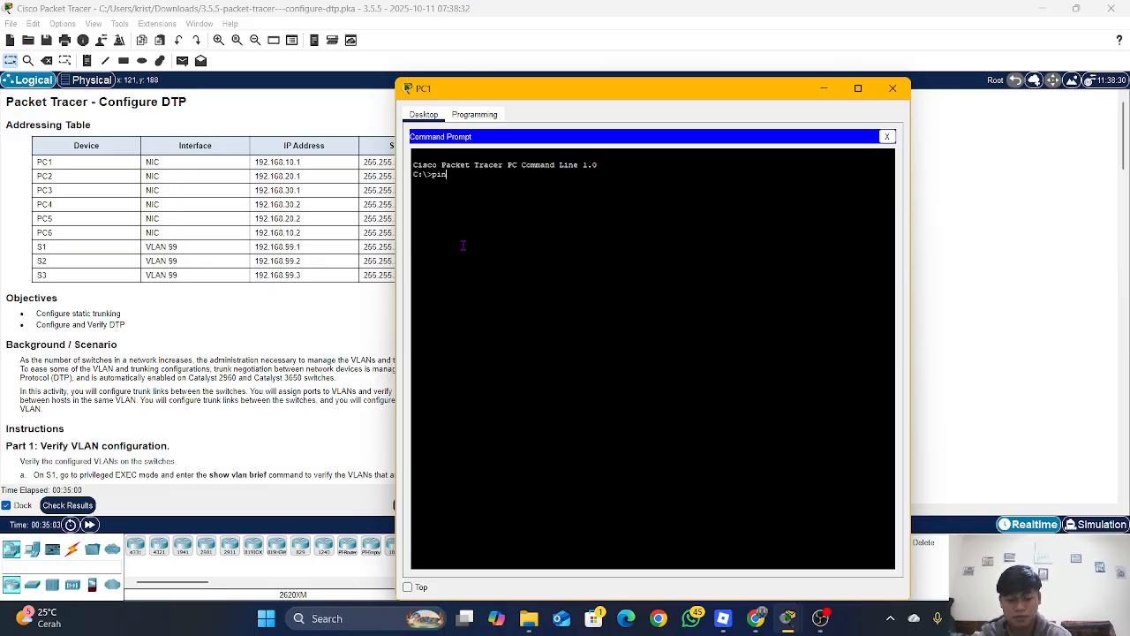
{"action": "type", "text": "g 192"}
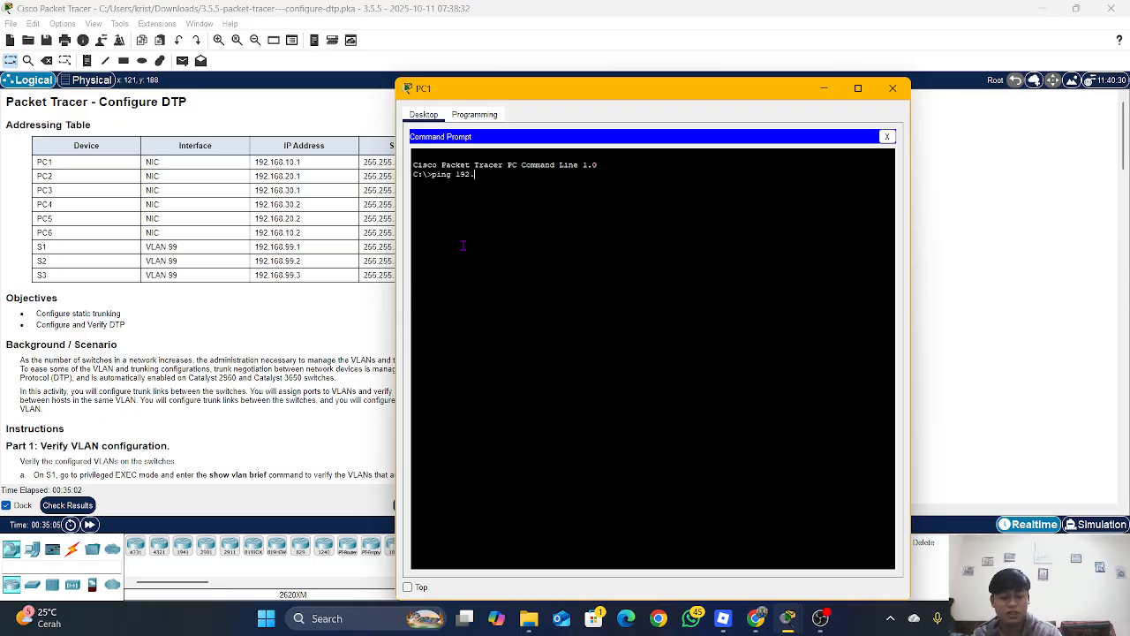
{"action": "type", "text": ".168"}
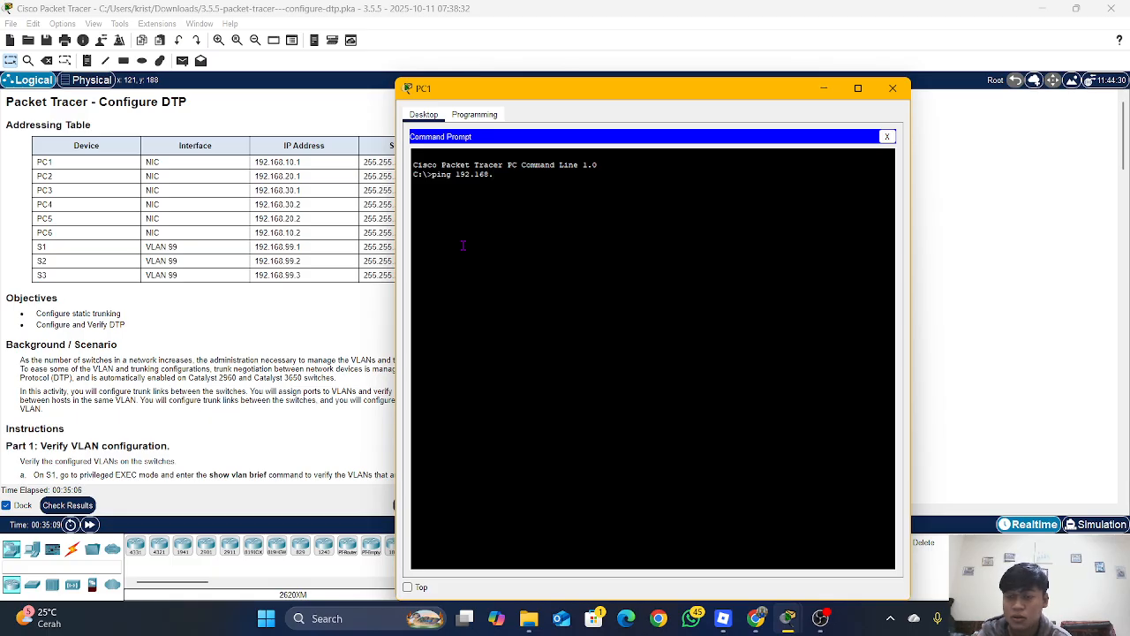
{"action": "type", "text": "."}
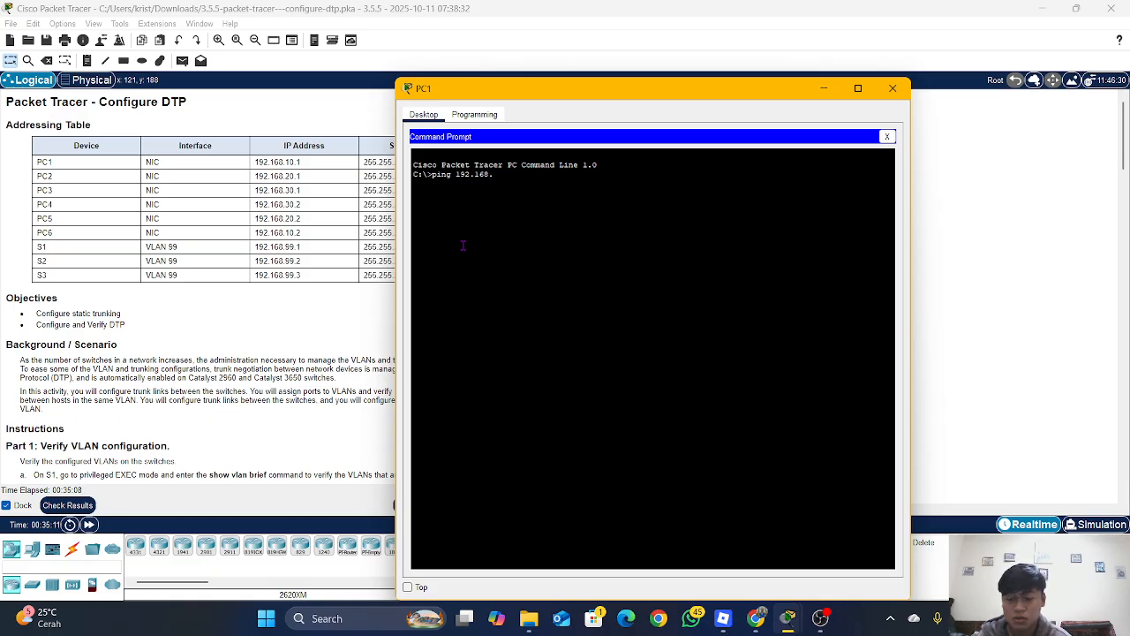
{"action": "type", "text": "10.2"}
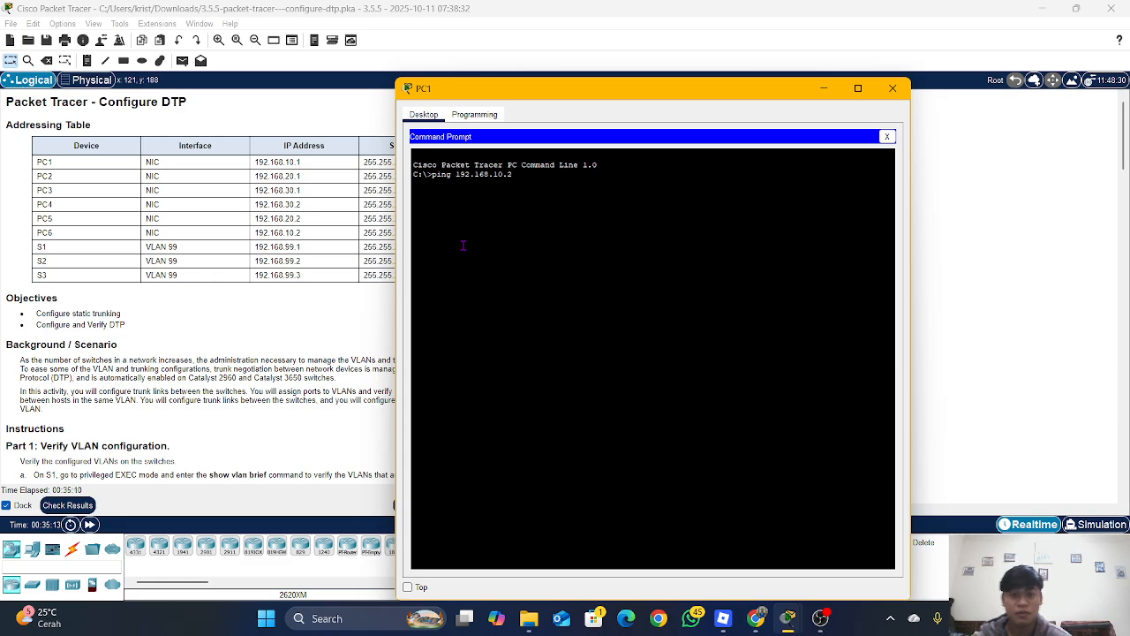
{"action": "key", "text": "Return"}
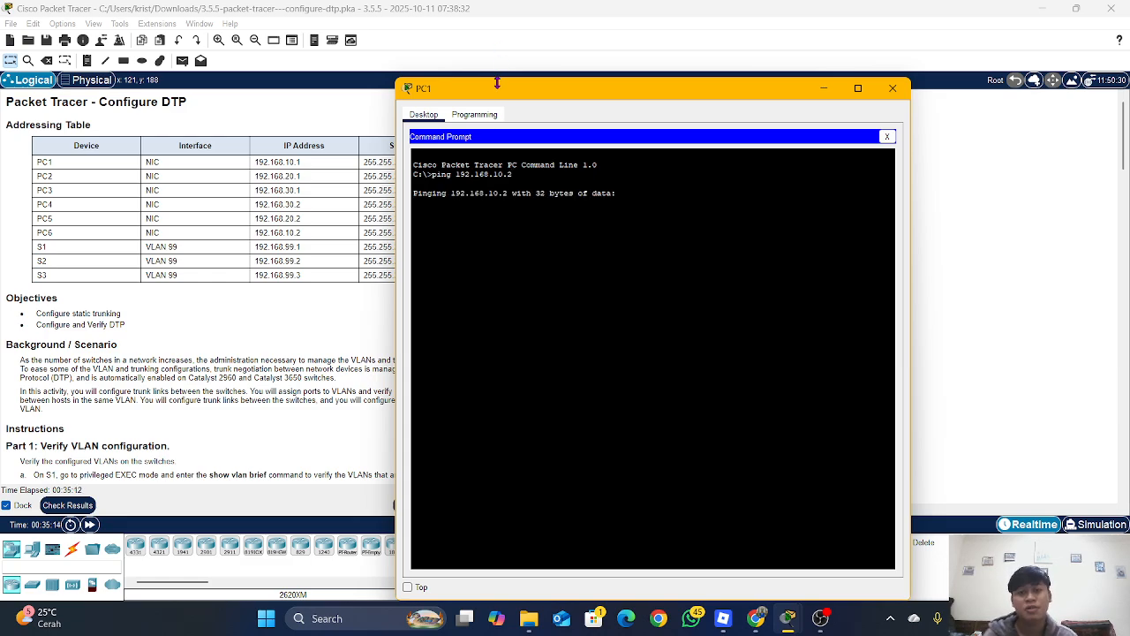
Move the PC1 window clear of the instructions and interrupt the running ping.
{"action": "left_click_drag", "start_coordinate": [501, 94], "coordinate": [673, 70]}
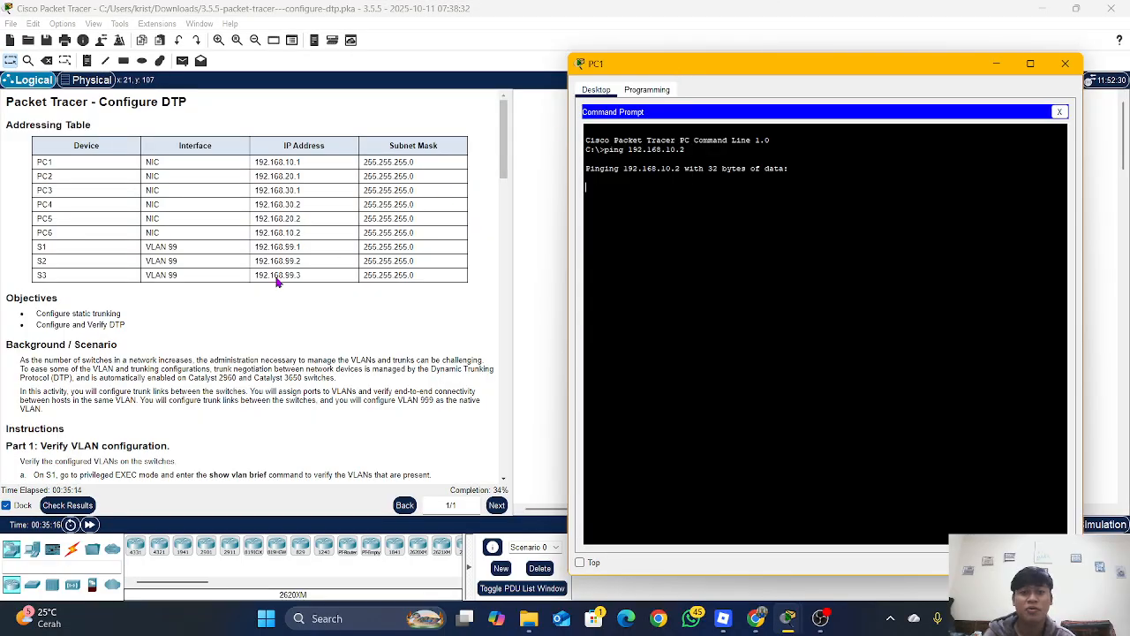
{"action": "scroll", "coordinate": [258, 318], "scroll_direction": "down", "scroll_amount": 2}
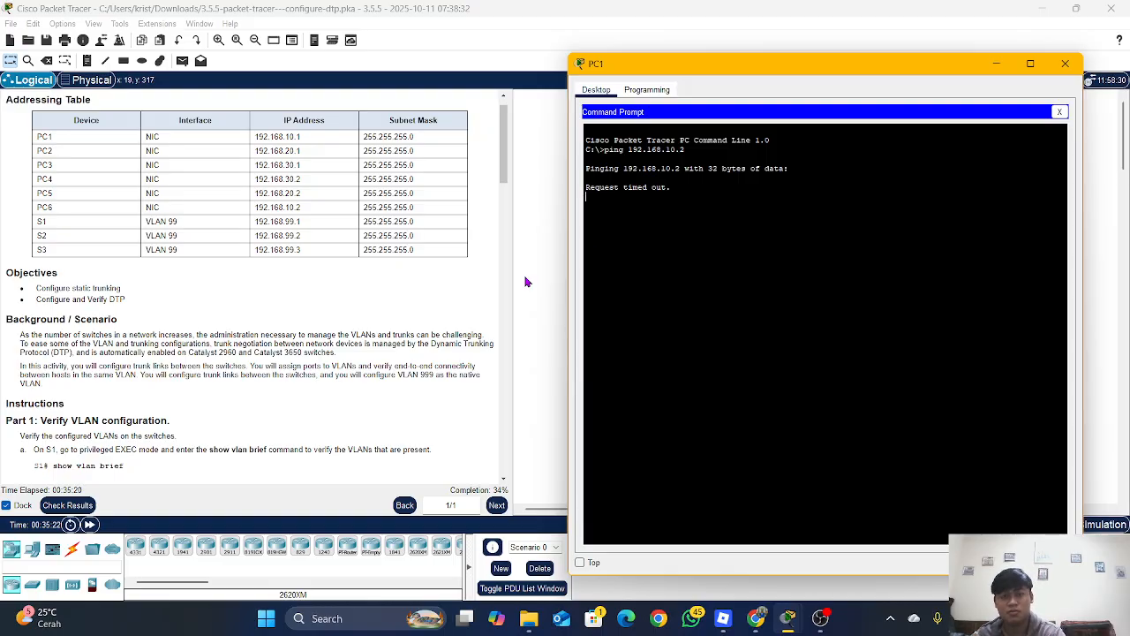
{"action": "key", "text": "ctrl+c"}
Bring the topology back into view and go to the instructions for Part 4: Configure Trunks on S1, S2, and S3.
{"action": "scroll", "coordinate": [404, 320], "scroll_direction": "down", "scroll_amount": 3}
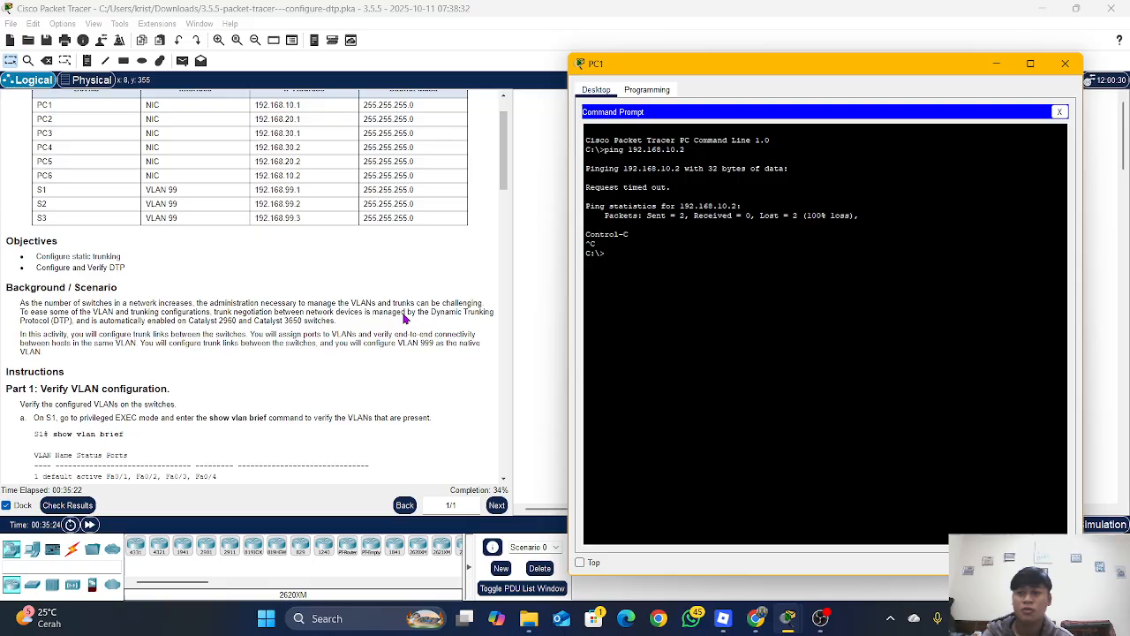
{"action": "scroll", "coordinate": [404, 320], "scroll_direction": "down", "scroll_amount": 1}
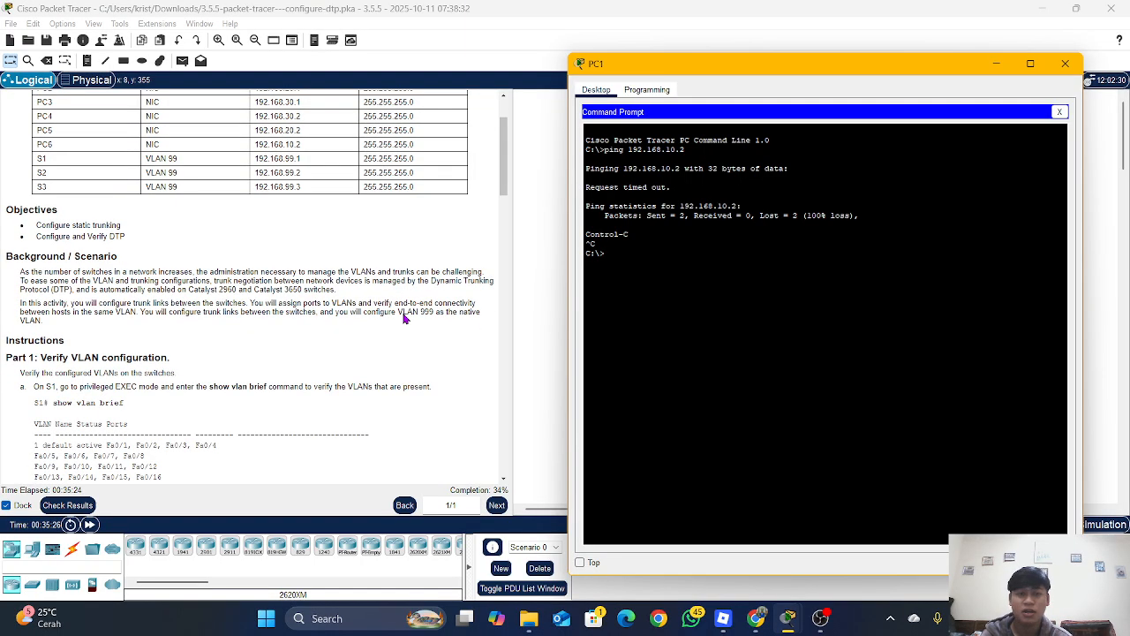
{"action": "scroll", "coordinate": [399, 301], "scroll_direction": "up", "scroll_amount": 1}
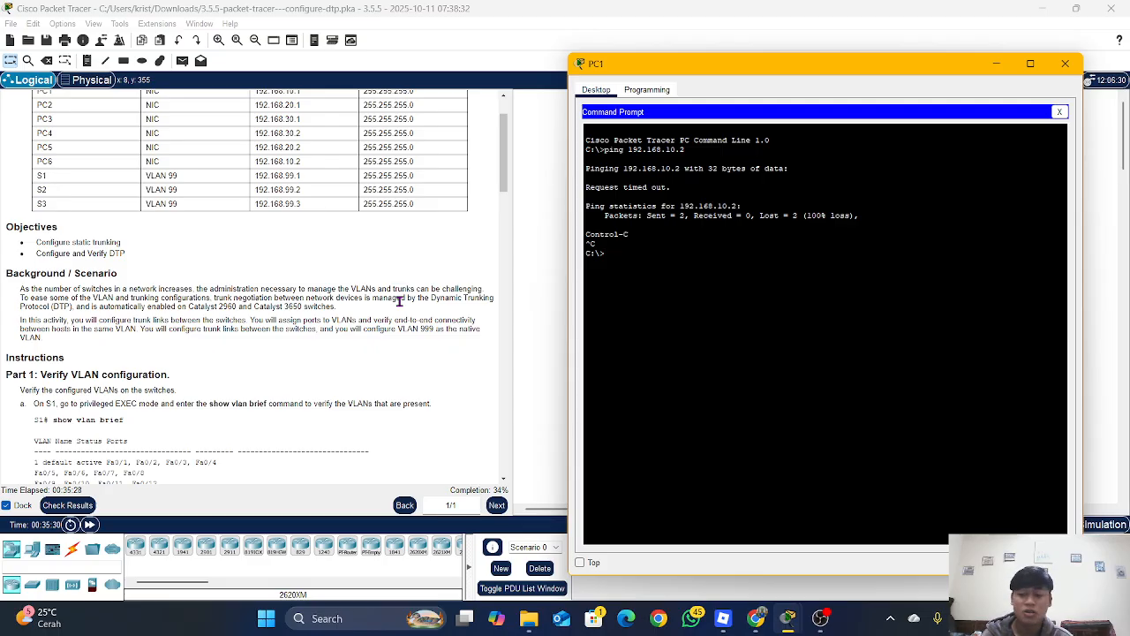
{"action": "left_click", "coordinate": [513, 288]}
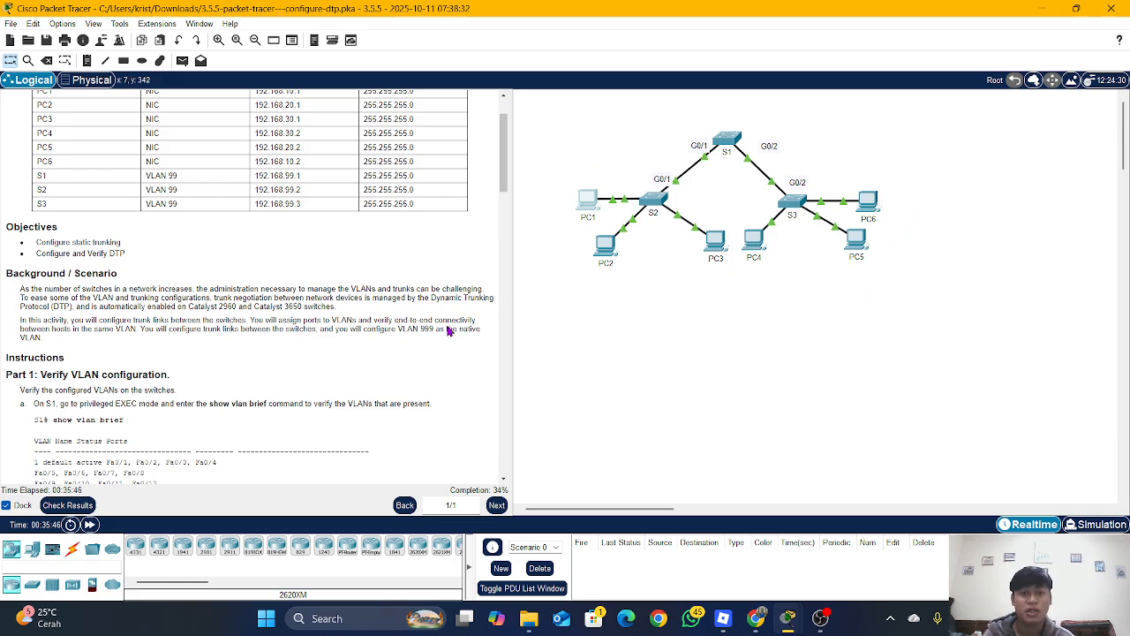
{"action": "scroll", "coordinate": [324, 371], "scroll_direction": "down", "scroll_amount": 1}
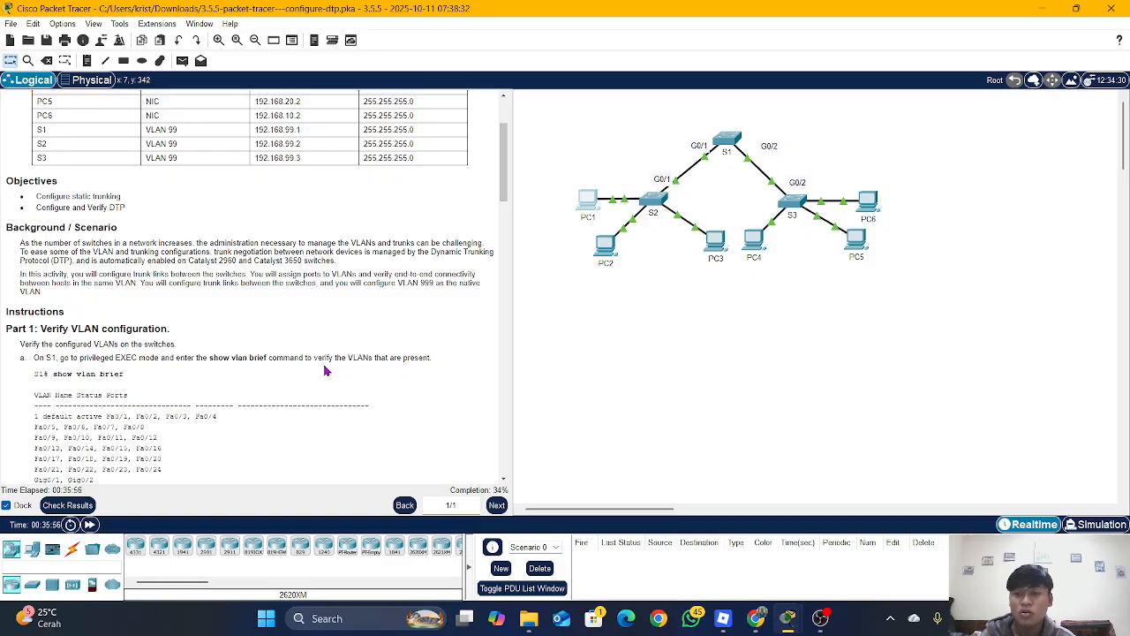
{"action": "scroll", "coordinate": [325, 370], "scroll_direction": "down", "scroll_amount": 3}
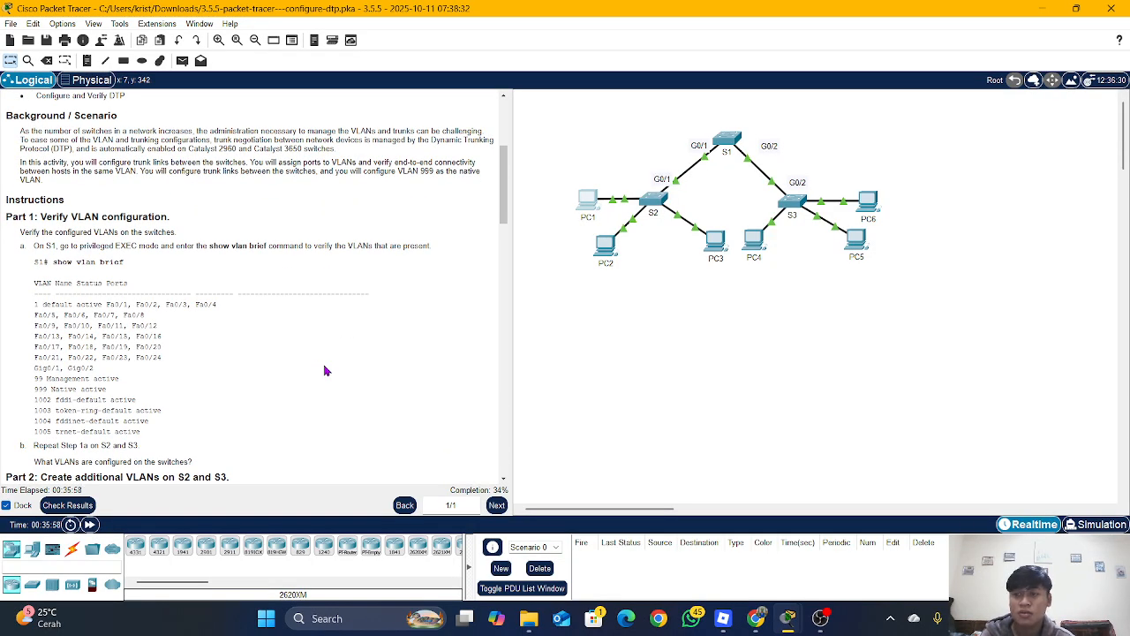
{"action": "scroll", "coordinate": [325, 371], "scroll_direction": "down", "scroll_amount": 2}
{"action": "scroll", "coordinate": [324, 371], "scroll_direction": "down", "scroll_amount": 15}
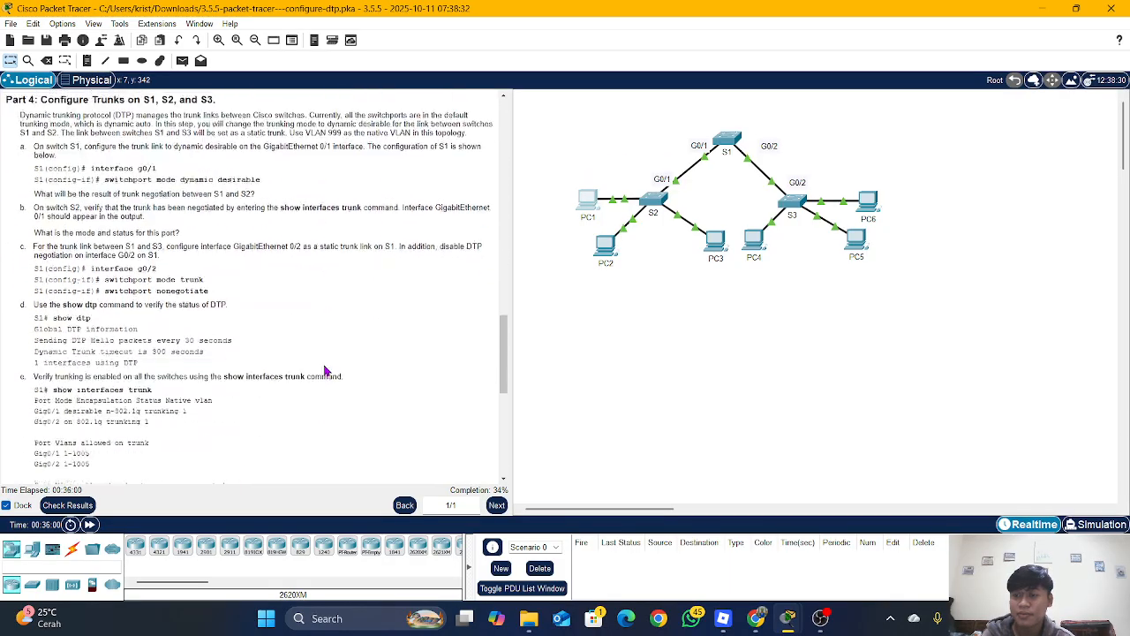
Read the Part 4 instructions on trunk configuration, looking ahead to Part 5 and returning to step a for switch S1.
{"action": "scroll", "coordinate": [324, 370], "scroll_direction": "down", "scroll_amount": 5}
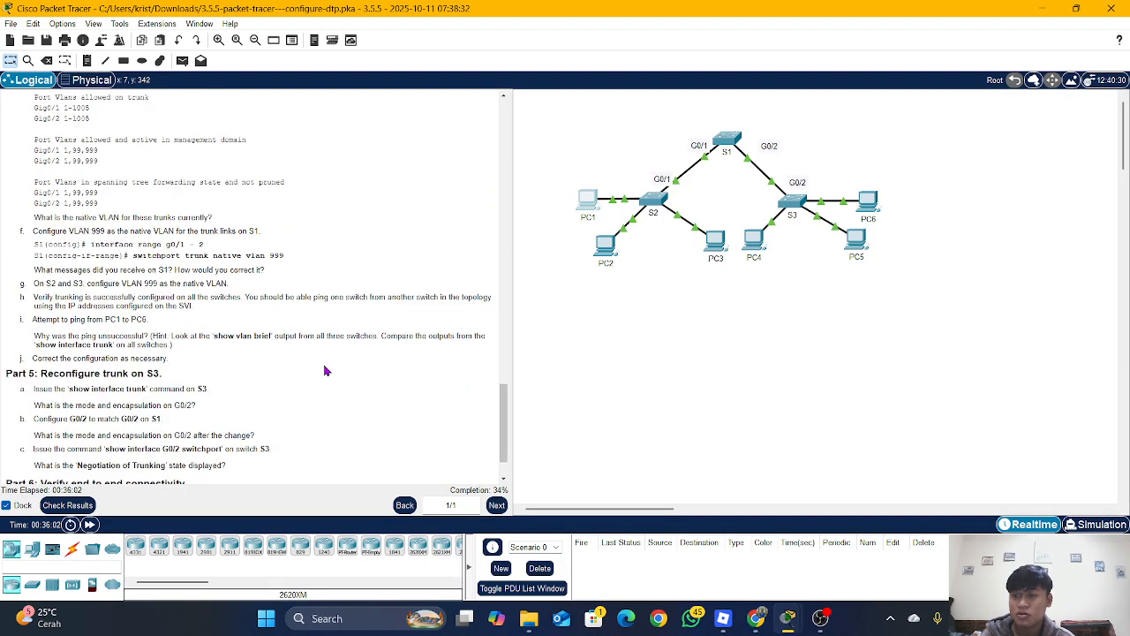
{"action": "scroll", "coordinate": [162, 346], "scroll_direction": "up", "scroll_amount": 7}
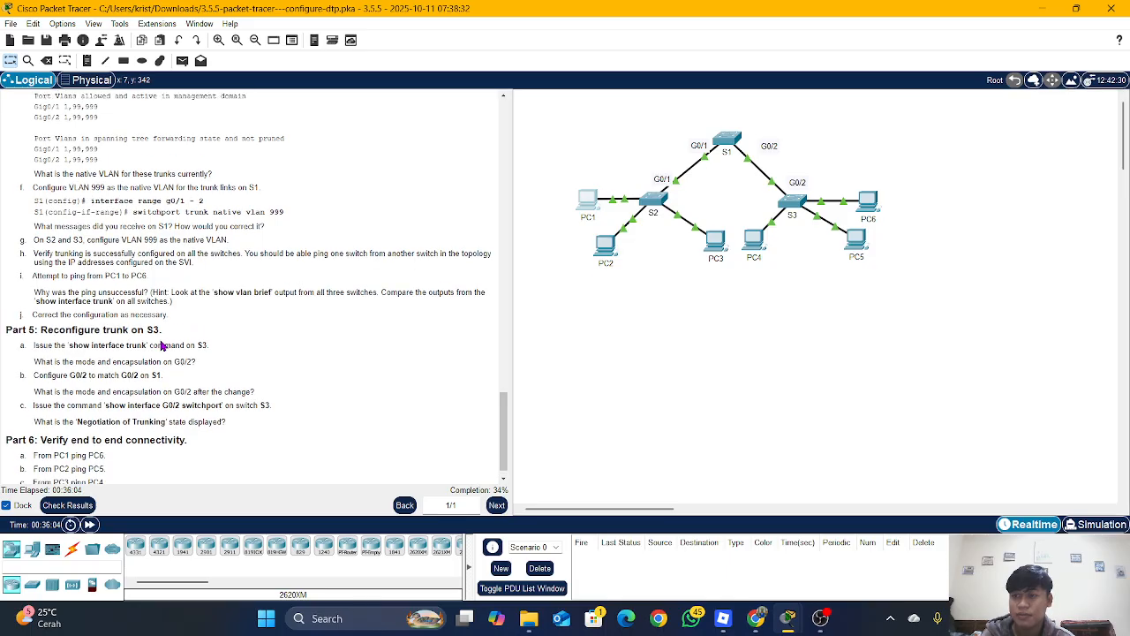
{"action": "scroll", "coordinate": [162, 346], "scroll_direction": "up", "scroll_amount": 4}
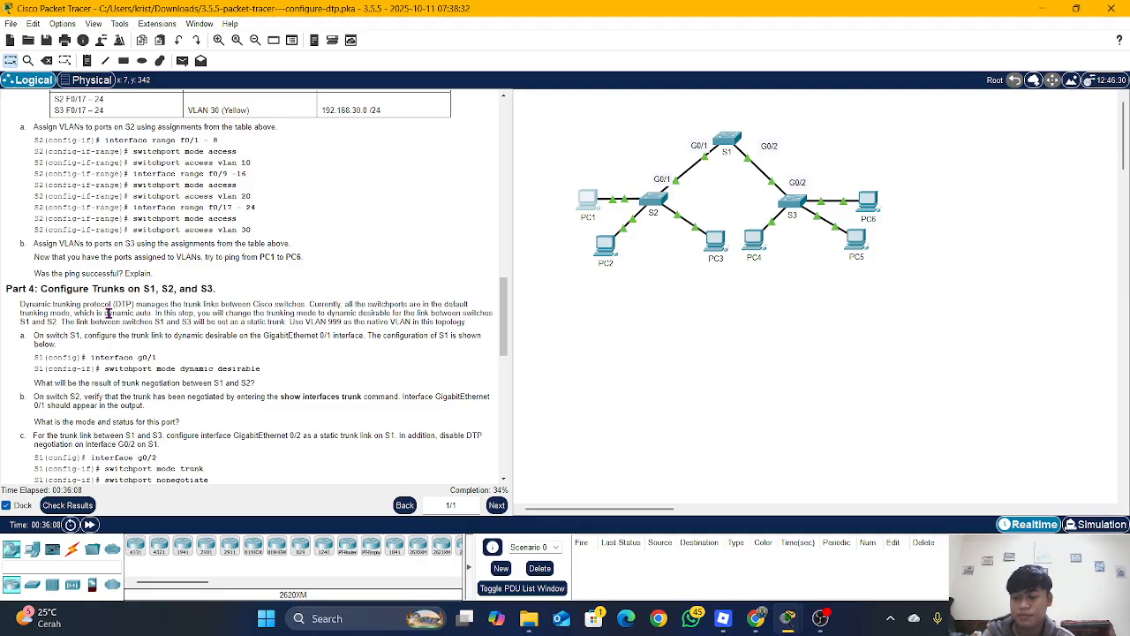
{"action": "scroll", "coordinate": [108, 313], "scroll_direction": "down", "scroll_amount": 1}
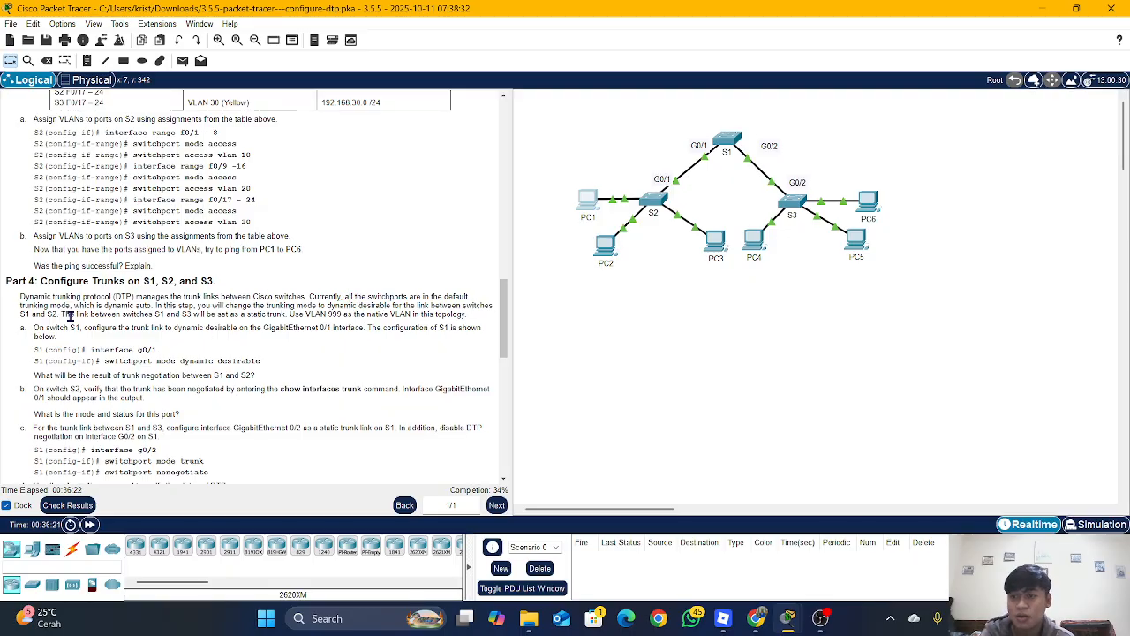
{"action": "scroll", "coordinate": [53, 336], "scroll_direction": "down", "scroll_amount": 1}
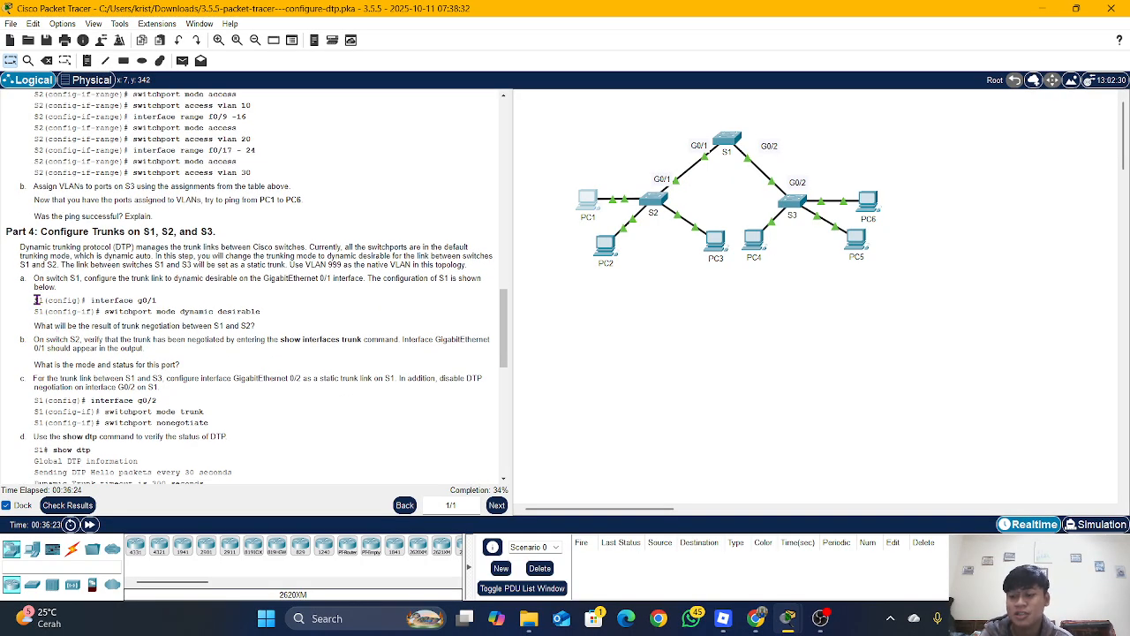
{"action": "scroll", "coordinate": [38, 300], "scroll_direction": "down", "scroll_amount": 1}
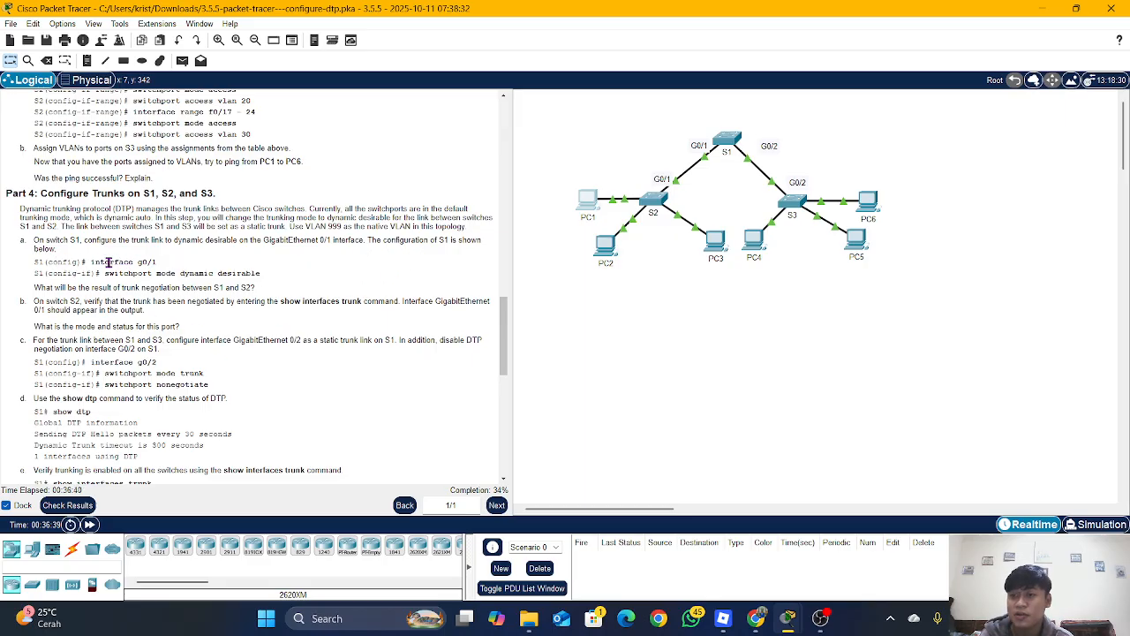
Open S1's command line, place its window clear of the Part 4 commands, and start the console session.
{"action": "left_click", "coordinate": [730, 146]}
{"action": "left_click_drag", "start_coordinate": [473, 107], "coordinate": [731, 97]}
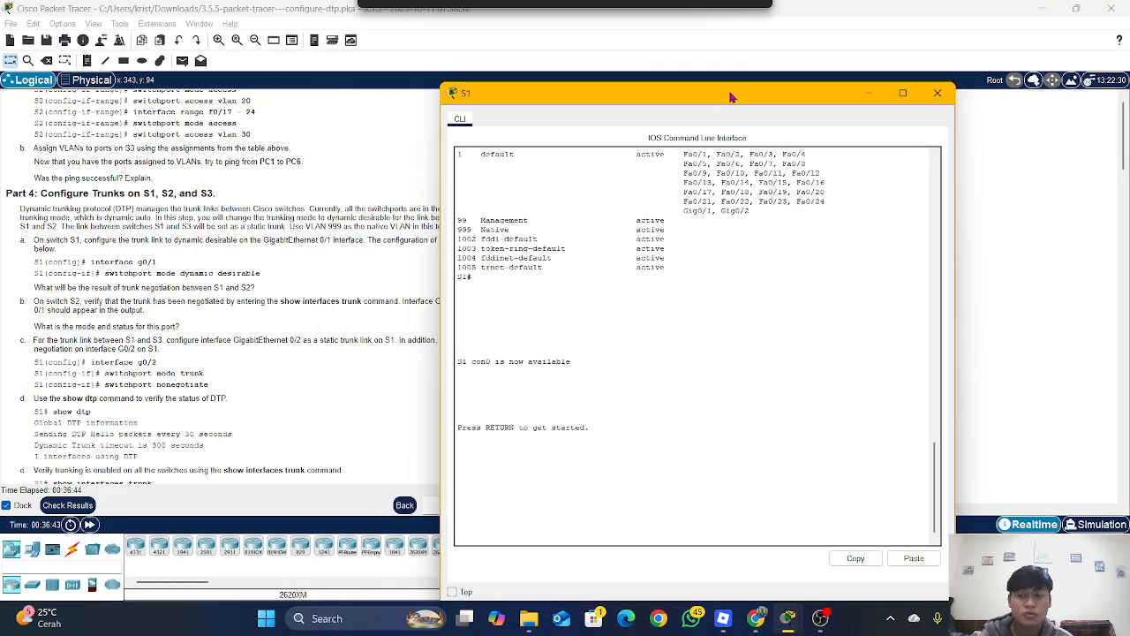
{"action": "left_click", "coordinate": [700, 231]}
{"action": "key", "text": "Return"}
{"action": "key", "text": "Return"}
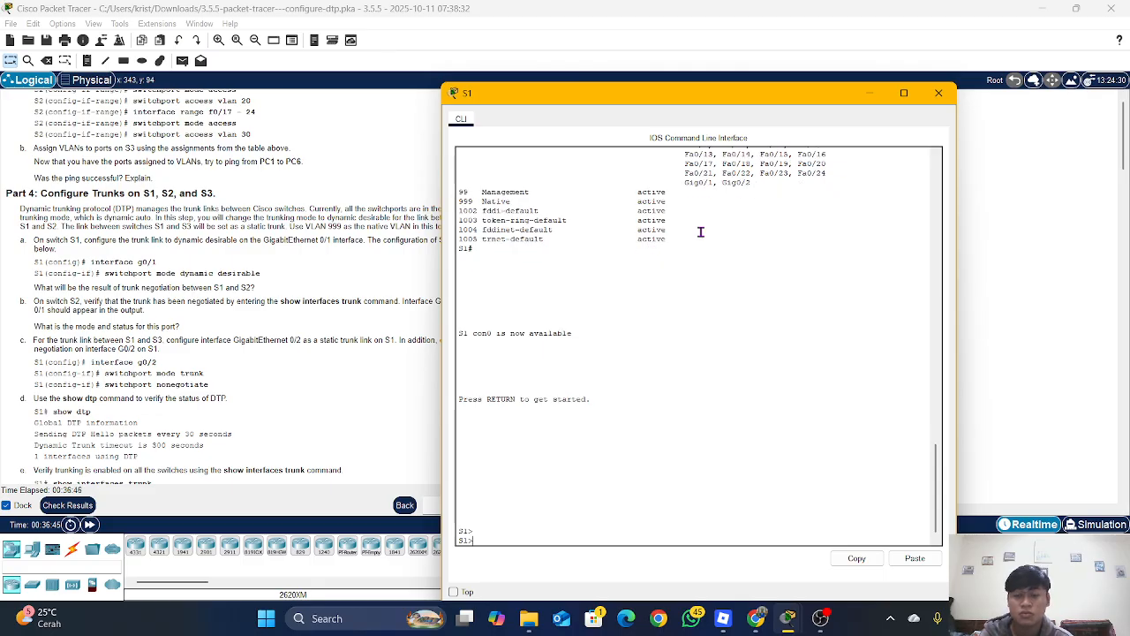
Enter privileged mode on S1 with enable, and go into global configuration mode with configure t.
{"action": "type", "text": "en"}
{"action": "key", "text": "Tab"}
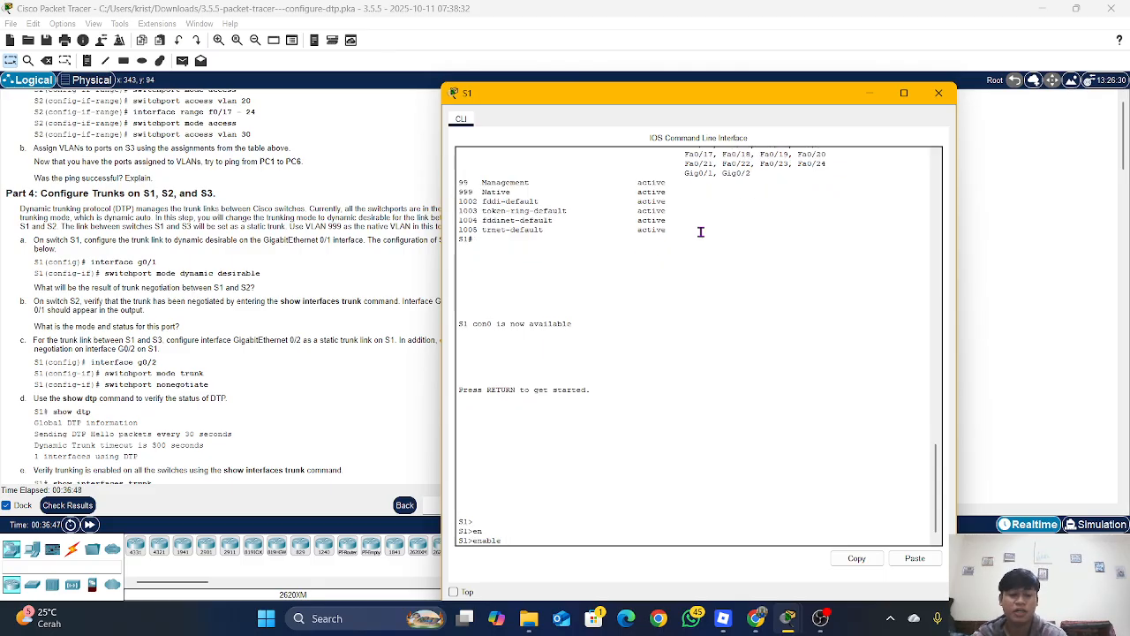
{"action": "key", "text": "Return"}
{"action": "type", "text": "conf"}
{"action": "key", "text": "Tab"}
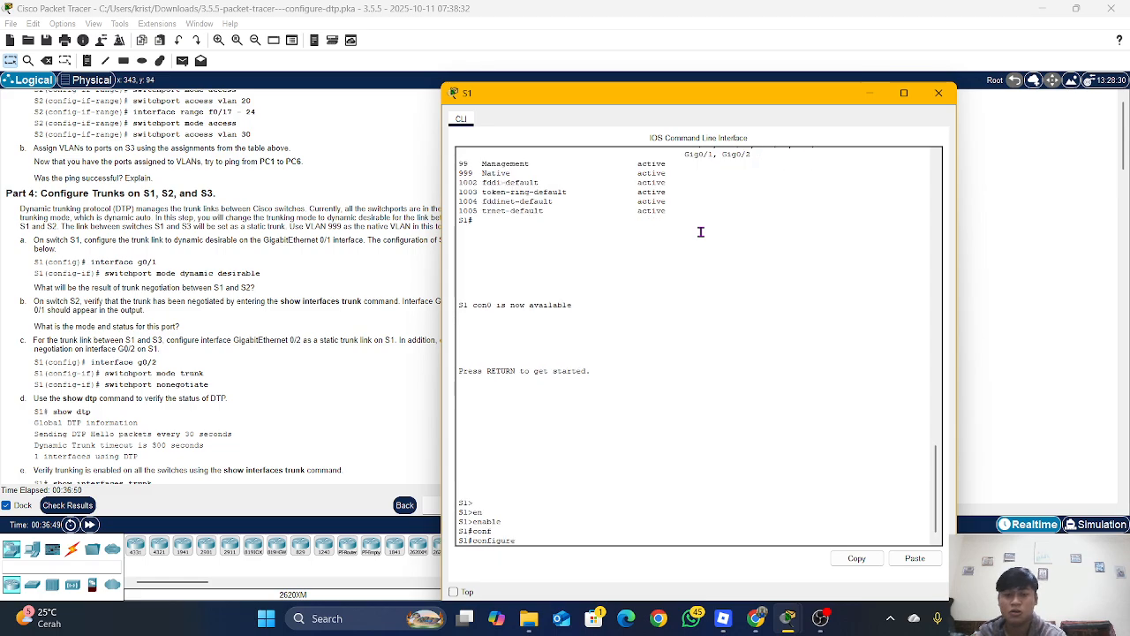
{"action": "type", "text": "t"}
{"action": "key", "text": "Return"}
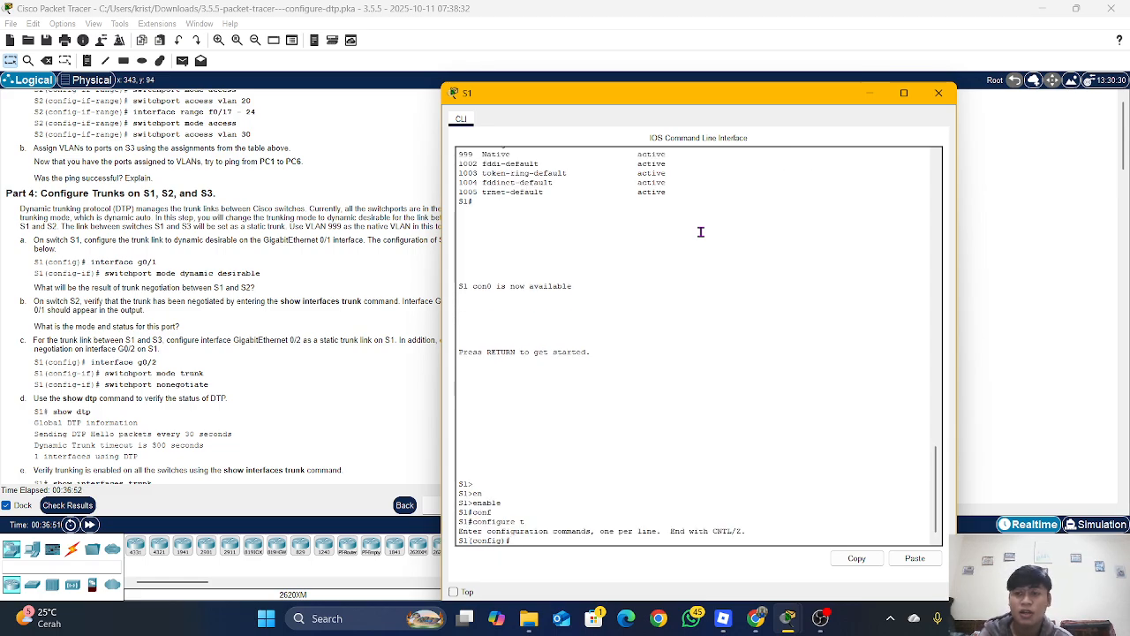
Enter interface configuration mode for GigabitEthernet 0/1 on S1 with interface g0/1.
{"action": "type", "text": "in"}
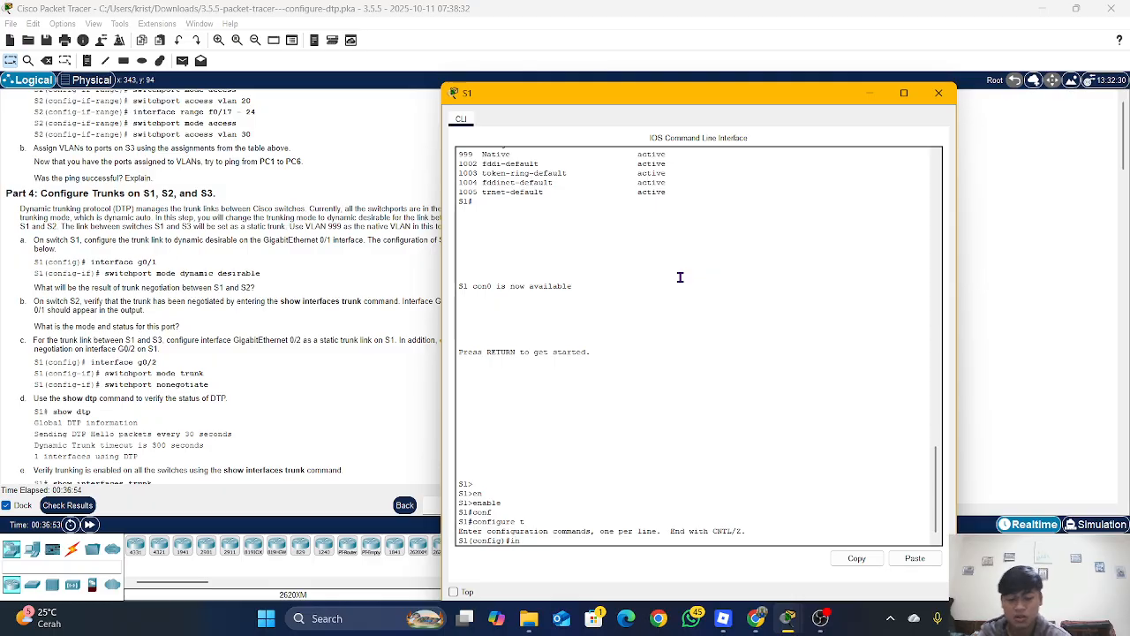
{"action": "type", "text": "te"}
{"action": "key", "text": "Tab"}
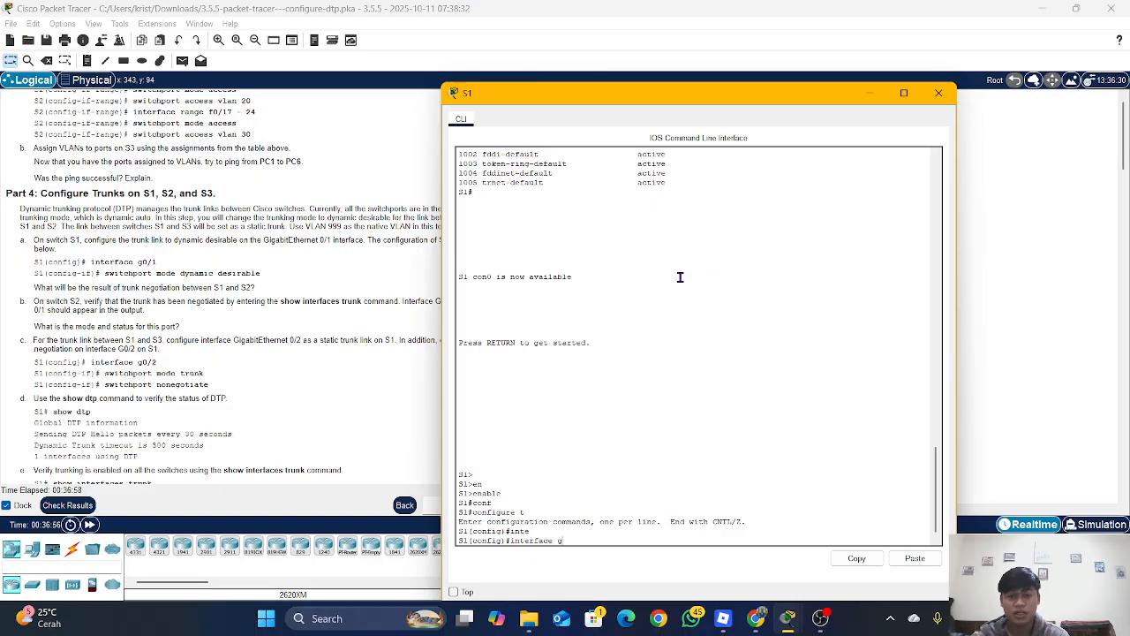
Configure interface g0/1 on S1 with switchport mode dynamic desirable.
{"action": "type", "text": "g0/"}
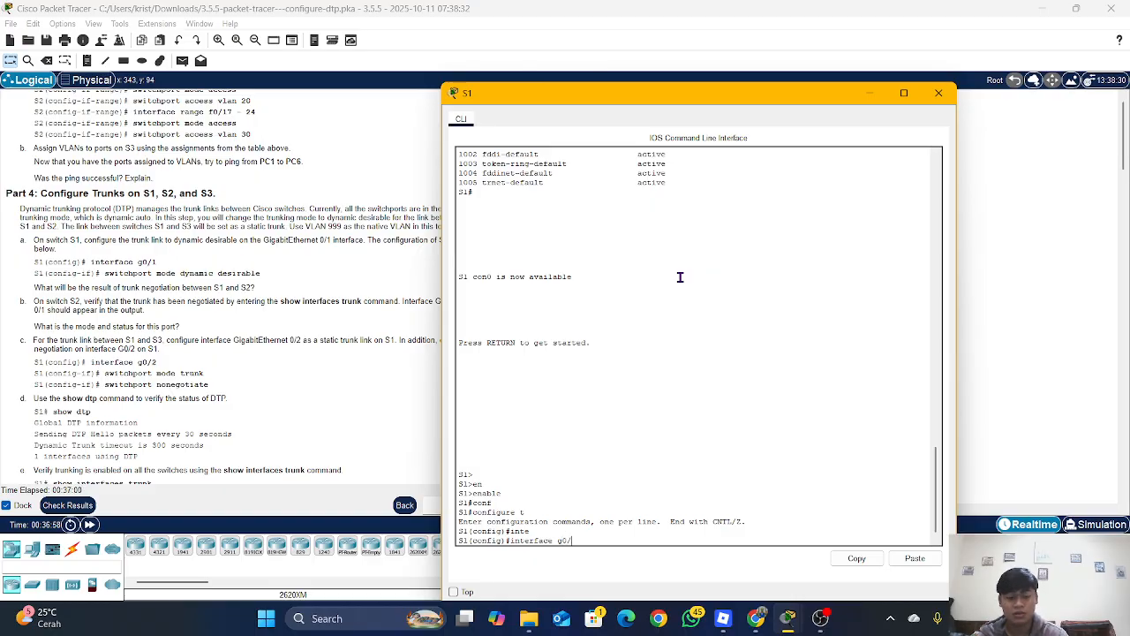
{"action": "type", "text": "1"}
{"action": "key", "text": "Return"}
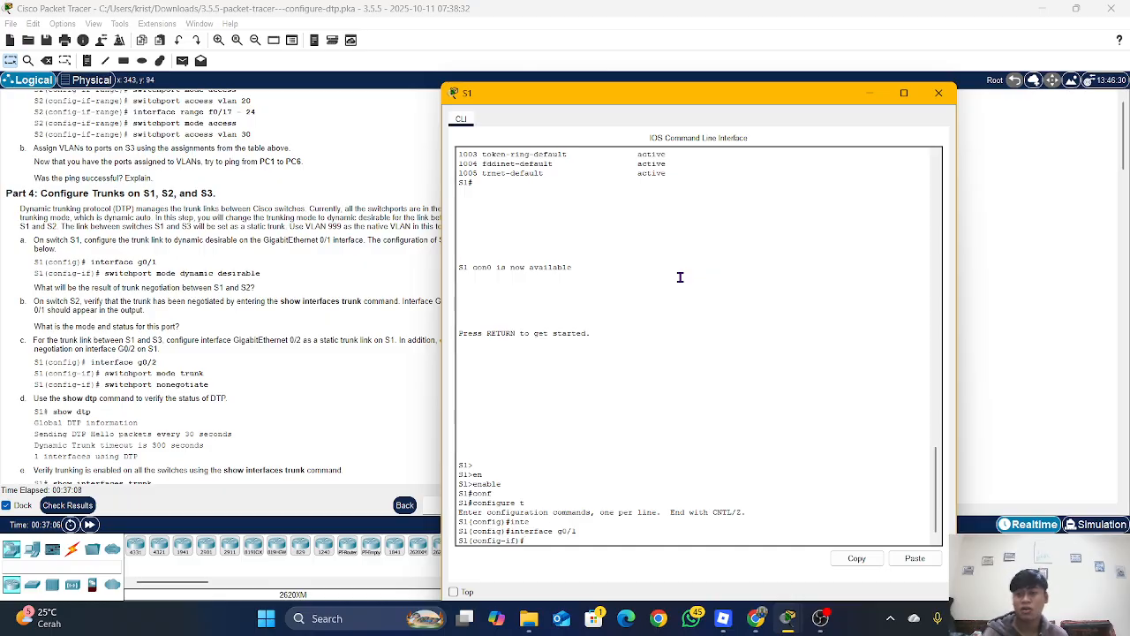
{"action": "type", "text": "s"}
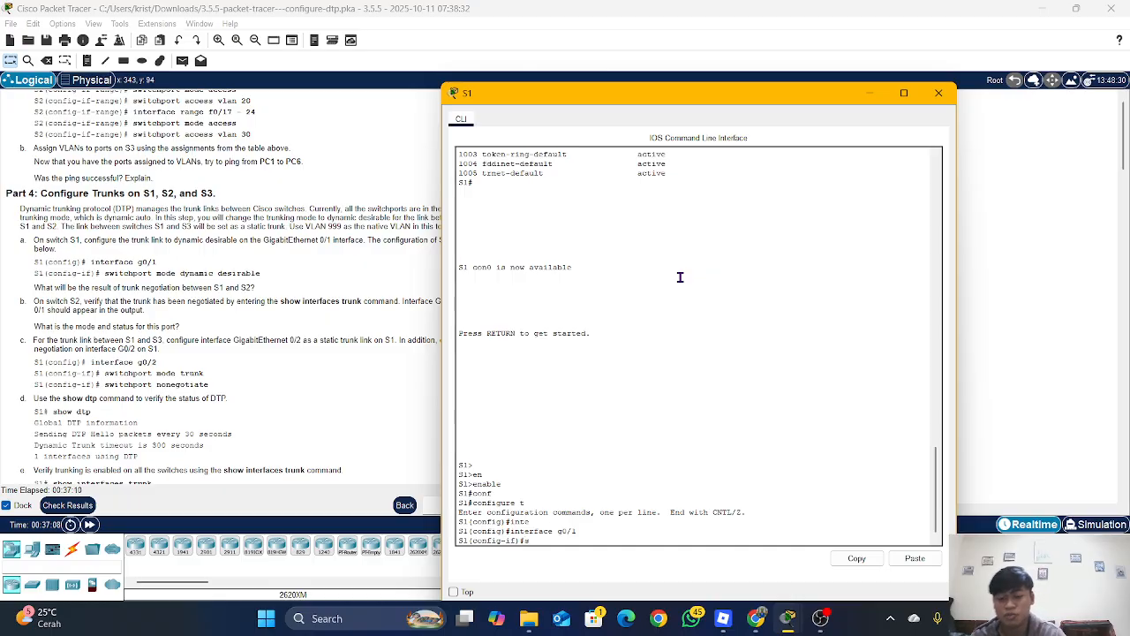
{"action": "type", "text": "w"}
{"action": "key", "text": "Tab"}
{"action": "type", "text": "m"}
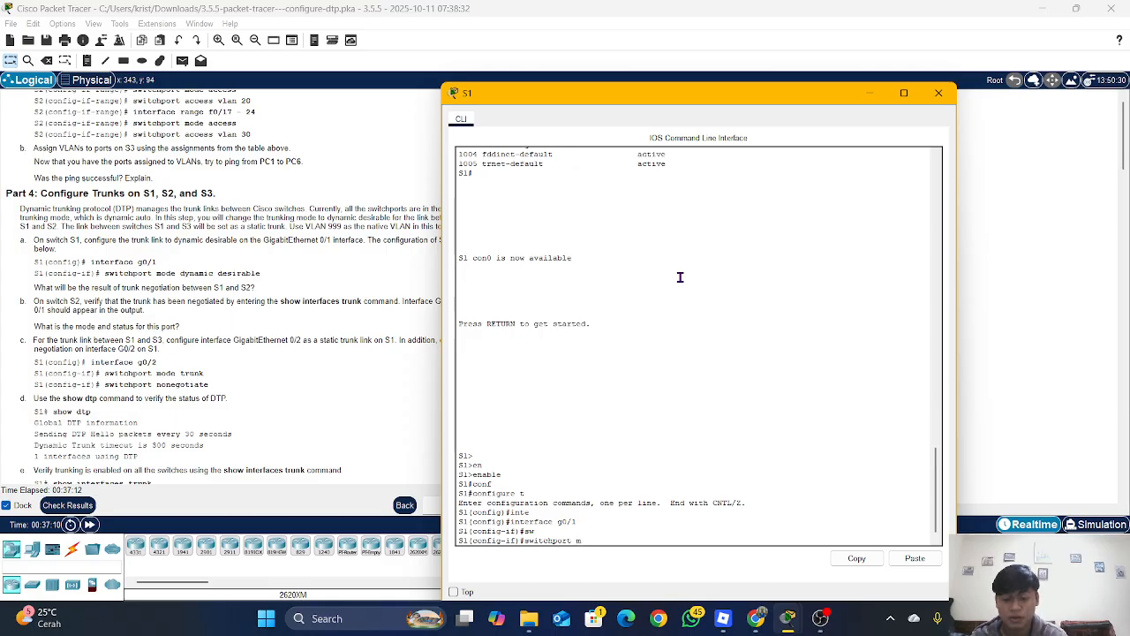
{"action": "type", "text": "ode"}
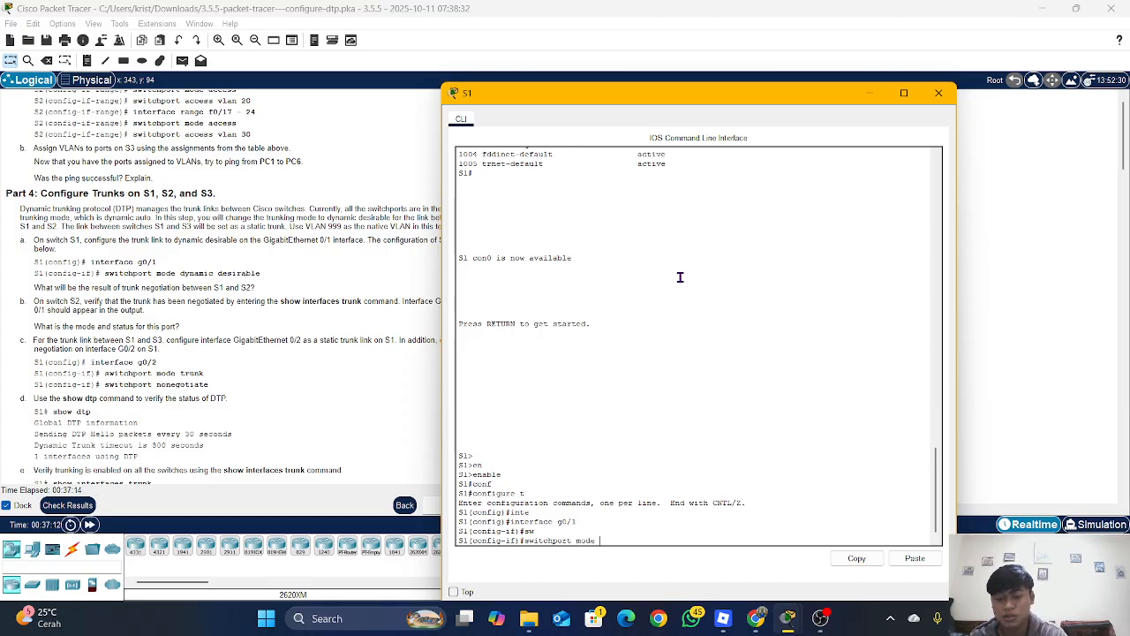
{"action": "type", "text": " dy"}
{"action": "key", "text": "Tab"}
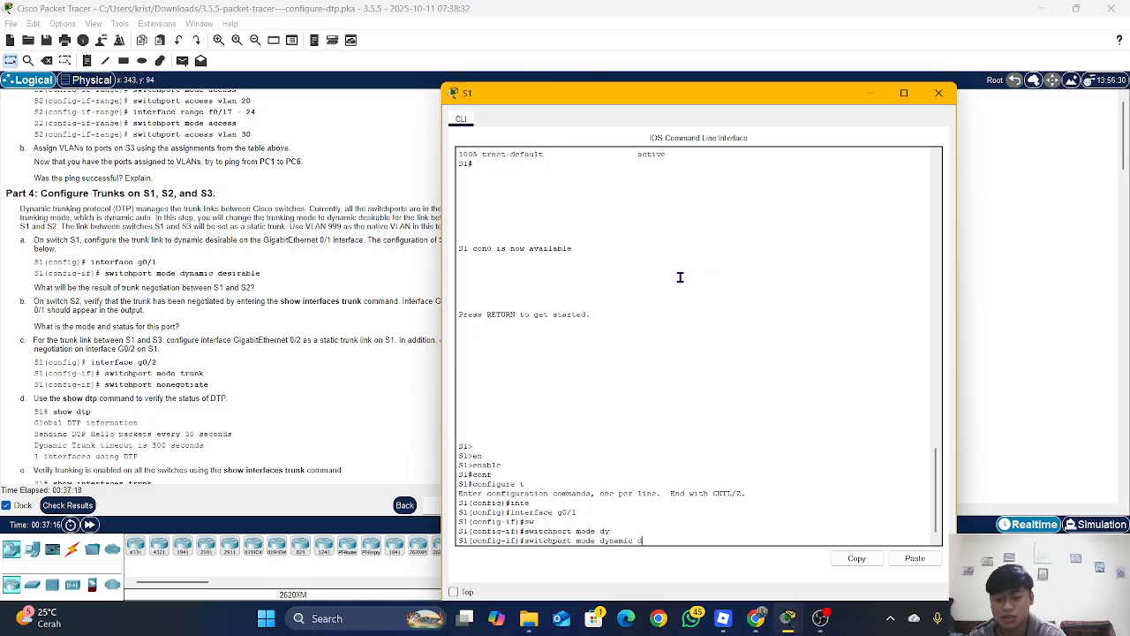
{"action": "type", "text": "desi"}
{"action": "key", "text": "Tab"}
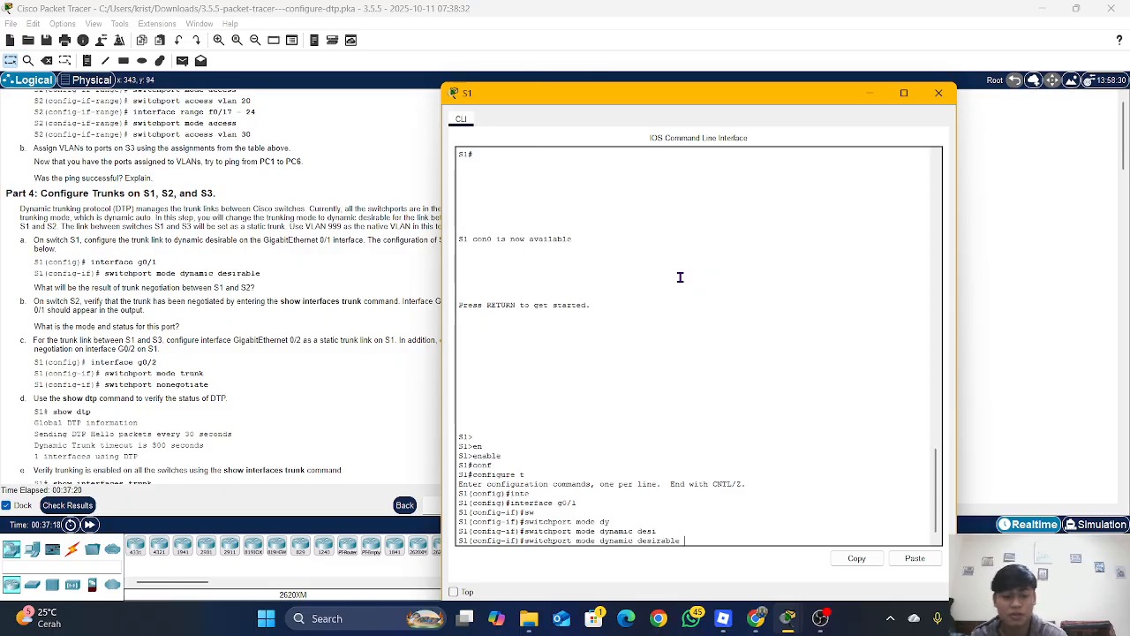
{"action": "key", "text": "Return"}
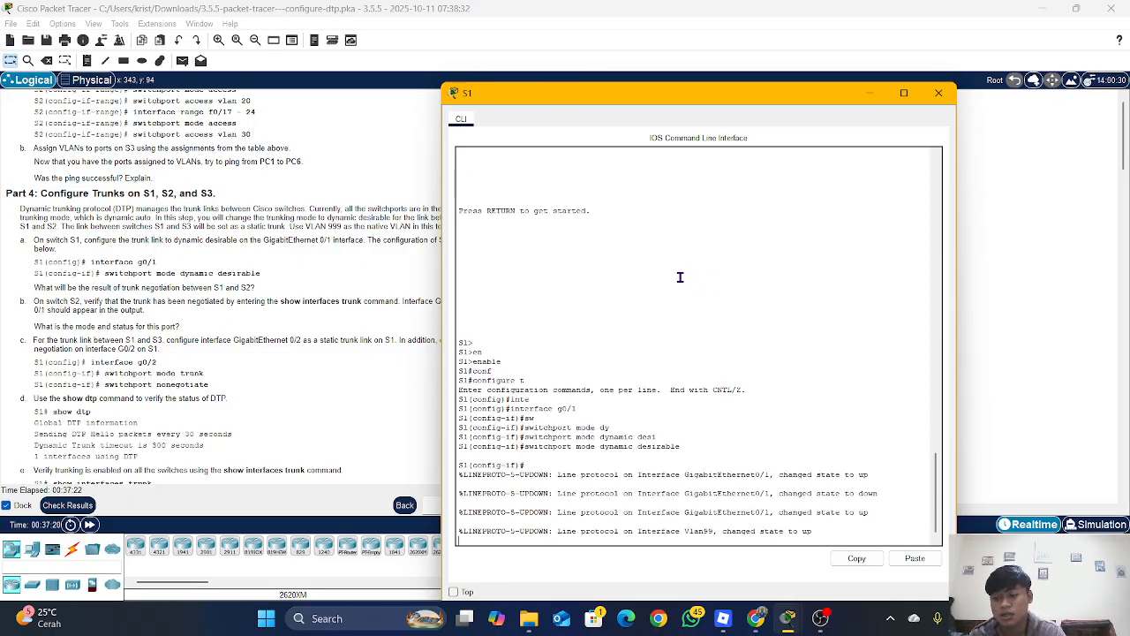
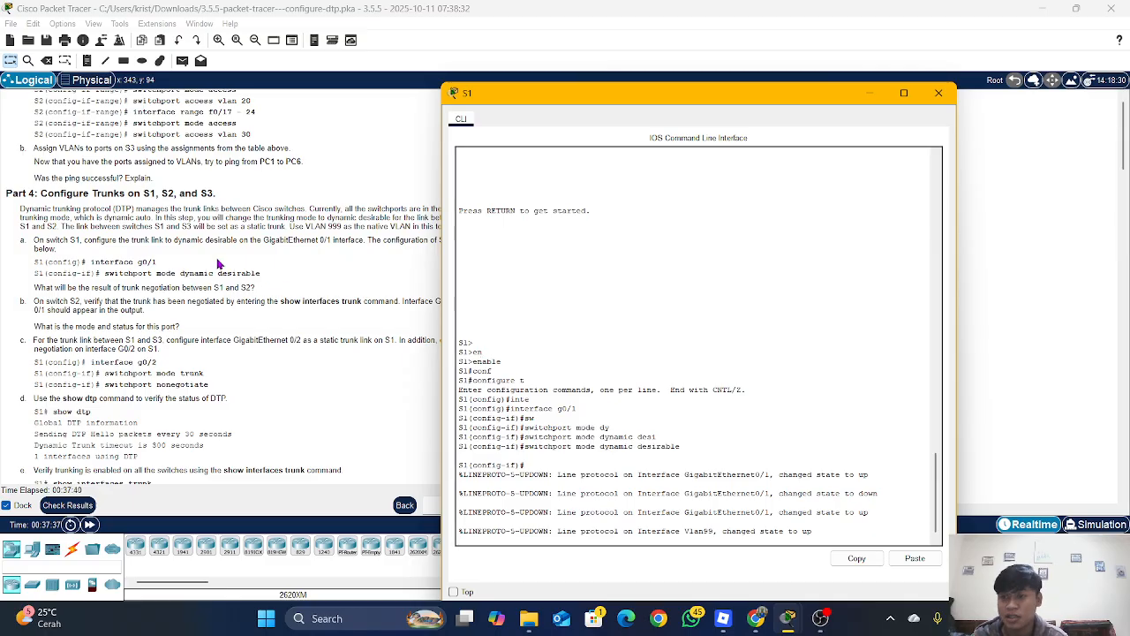
Leave configuration mode on S1 and save the running configuration with wr.
{"action": "scroll", "coordinate": [220, 264], "scroll_direction": "down", "scroll_amount": 1}
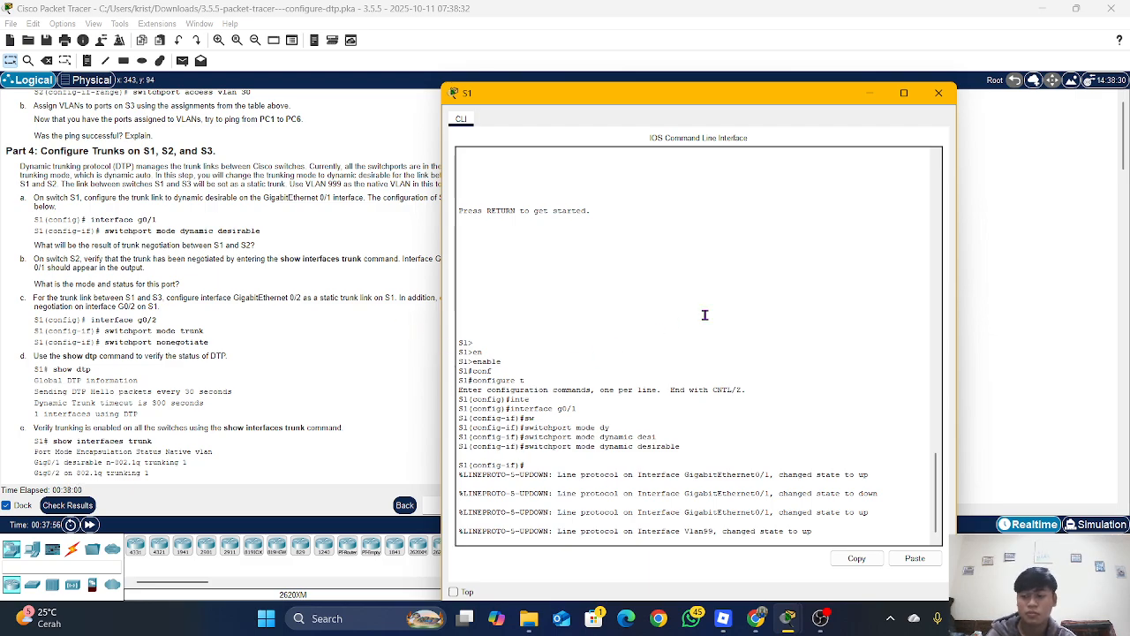
{"action": "key", "text": "Return"}
{"action": "key", "text": "Return"}
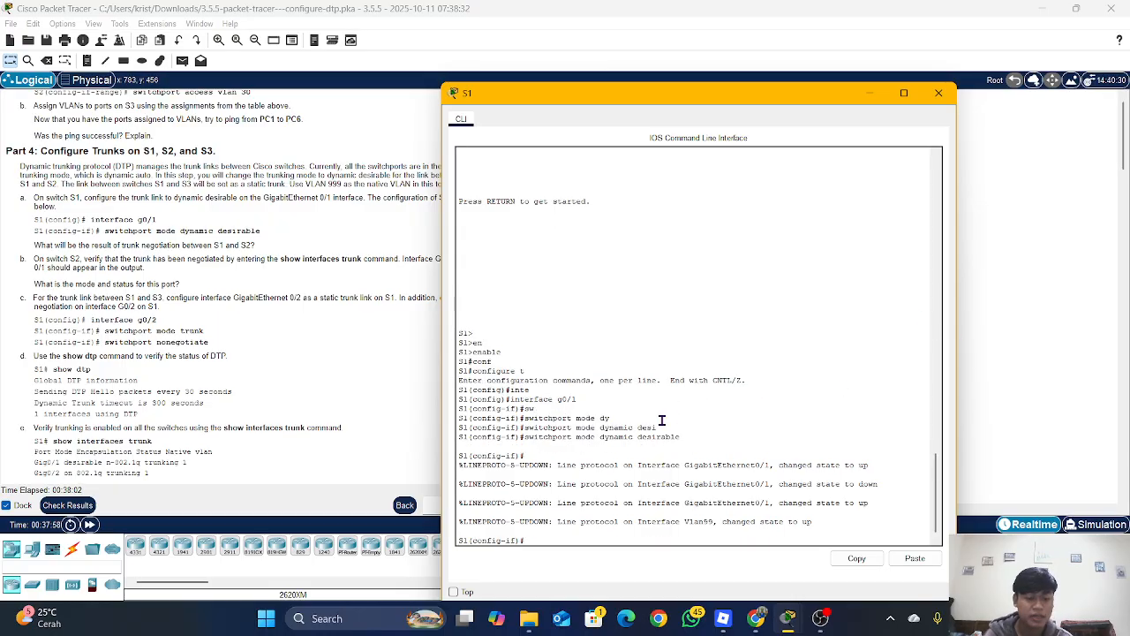
{"action": "type", "text": "exi"}
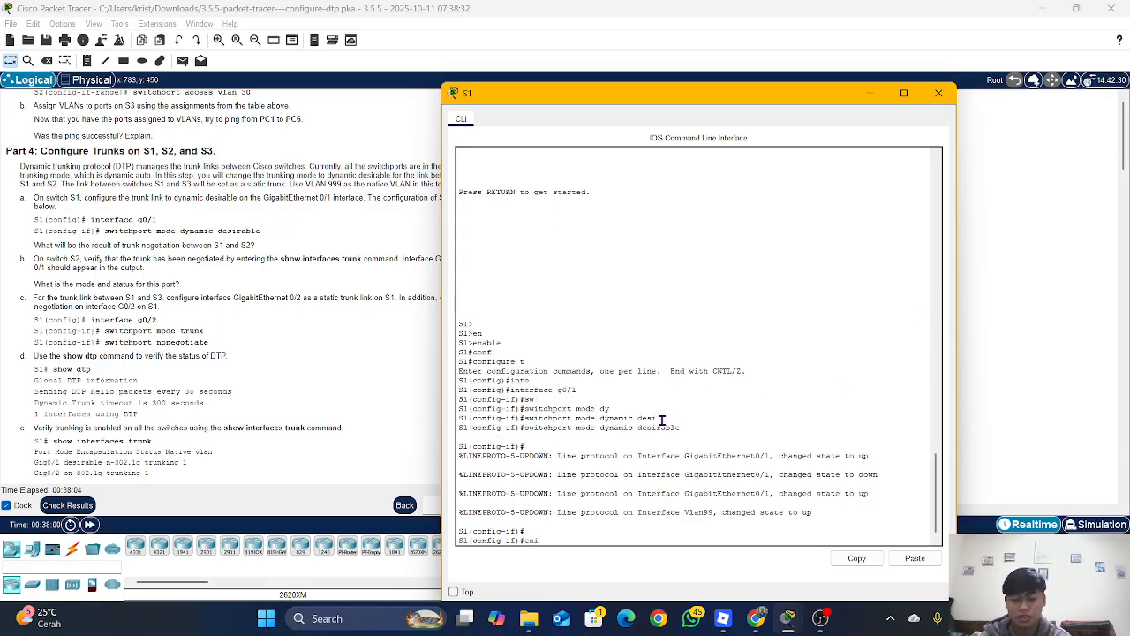
{"action": "type", "text": "t"}
{"action": "key", "text": "Return"}
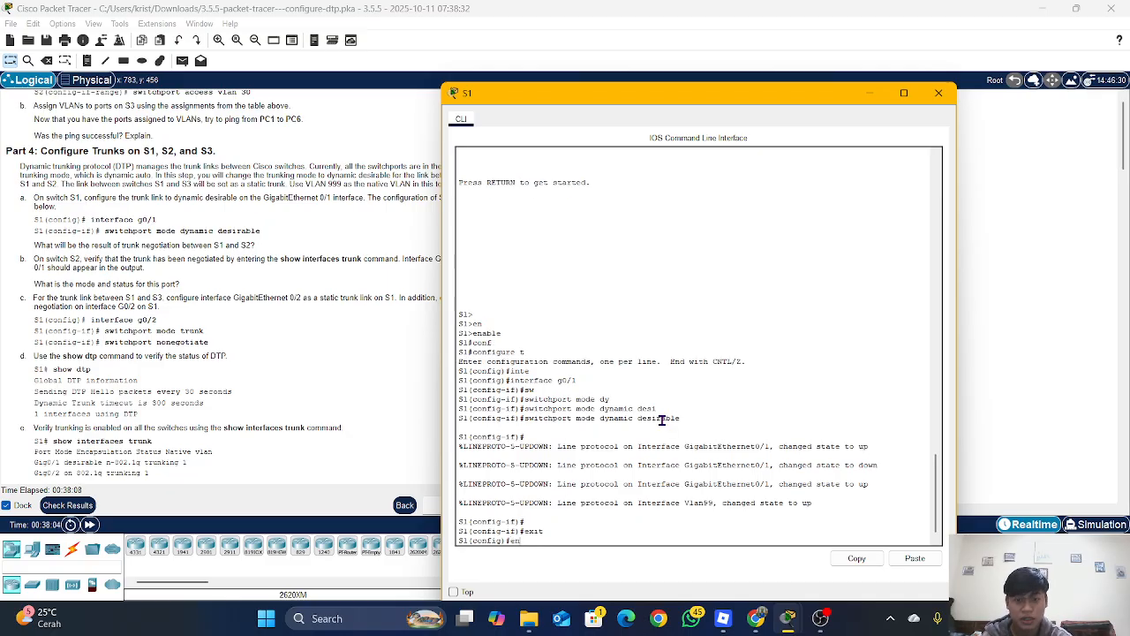
{"action": "type", "text": "end"}
{"action": "key", "text": "Return"}
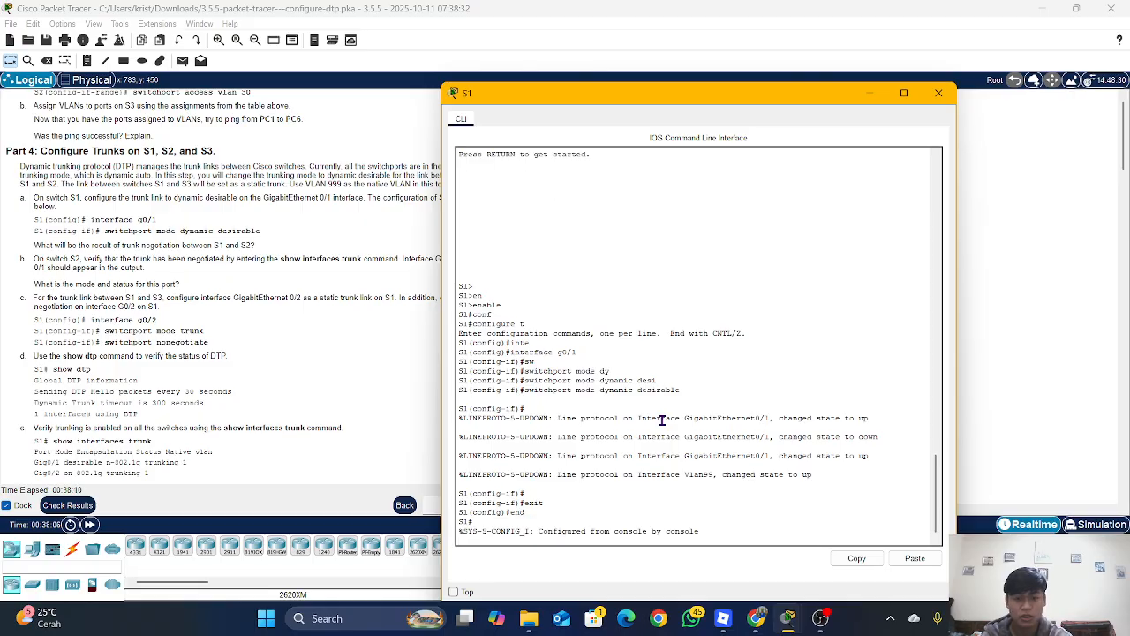
{"action": "key", "text": "Return"}
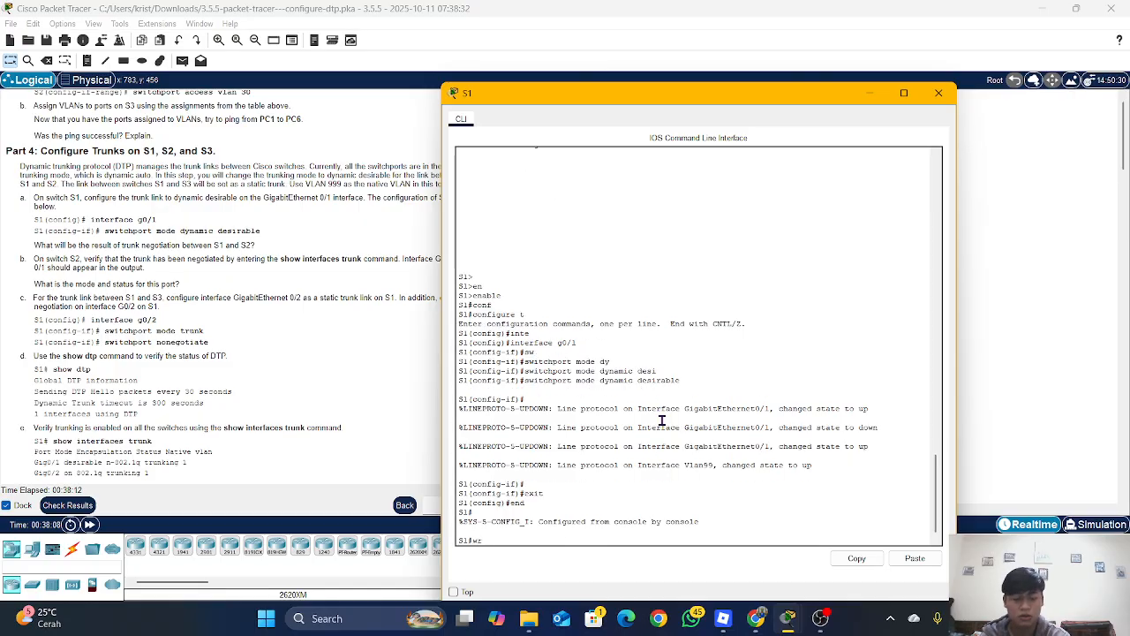
{"action": "type", "text": "wr"}
{"action": "key", "text": "Return"}
{"action": "key", "text": "Return"}
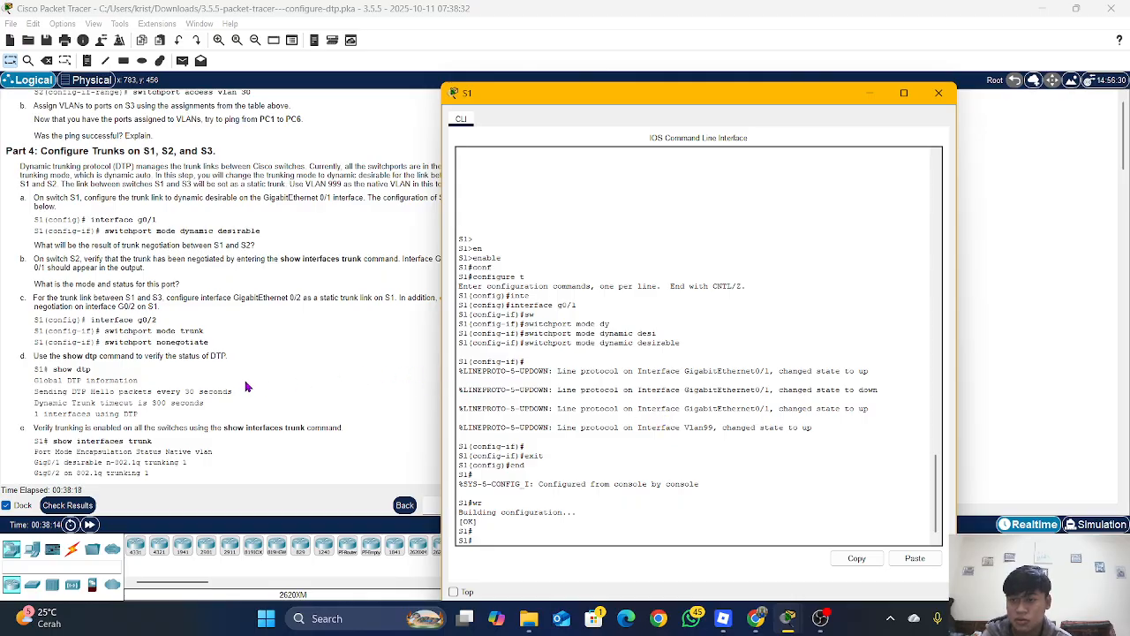
Display S1's trunk status with the show interfaces trunk command.
{"action": "scroll", "coordinate": [219, 385], "scroll_direction": "up", "scroll_amount": 1}
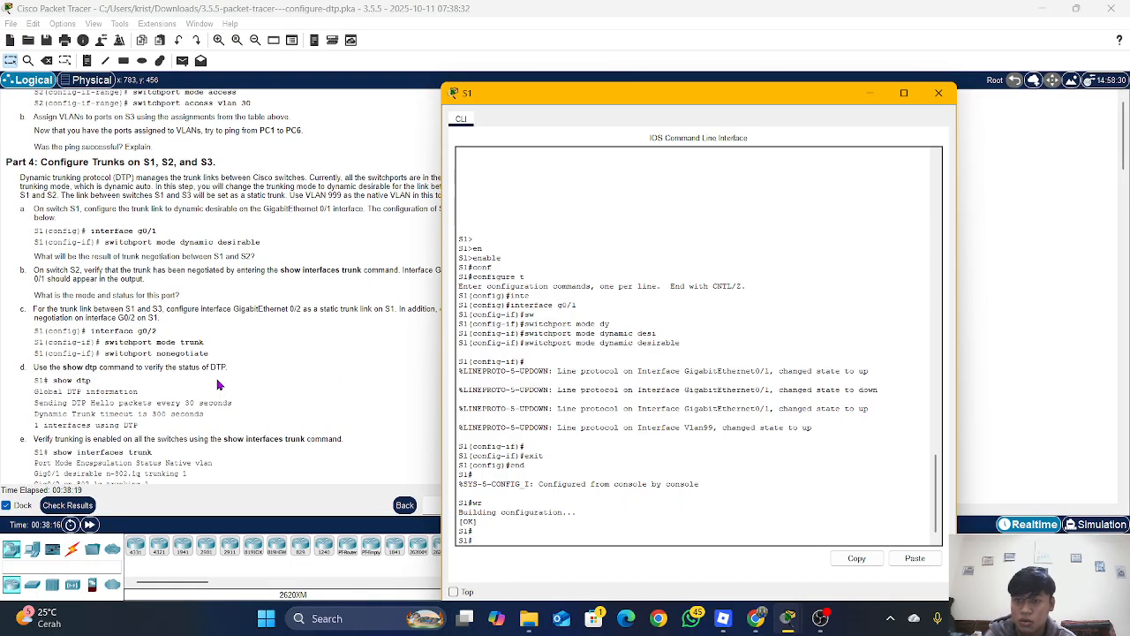
{"action": "scroll", "coordinate": [219, 385], "scroll_direction": "up", "scroll_amount": 2}
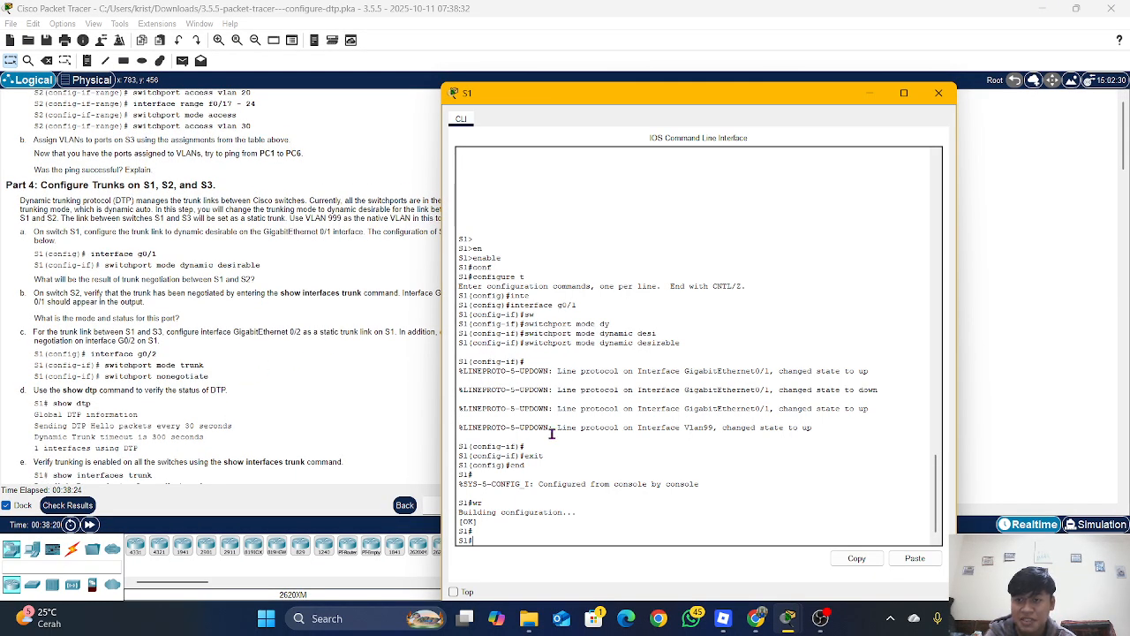
{"action": "key", "text": "Return"}
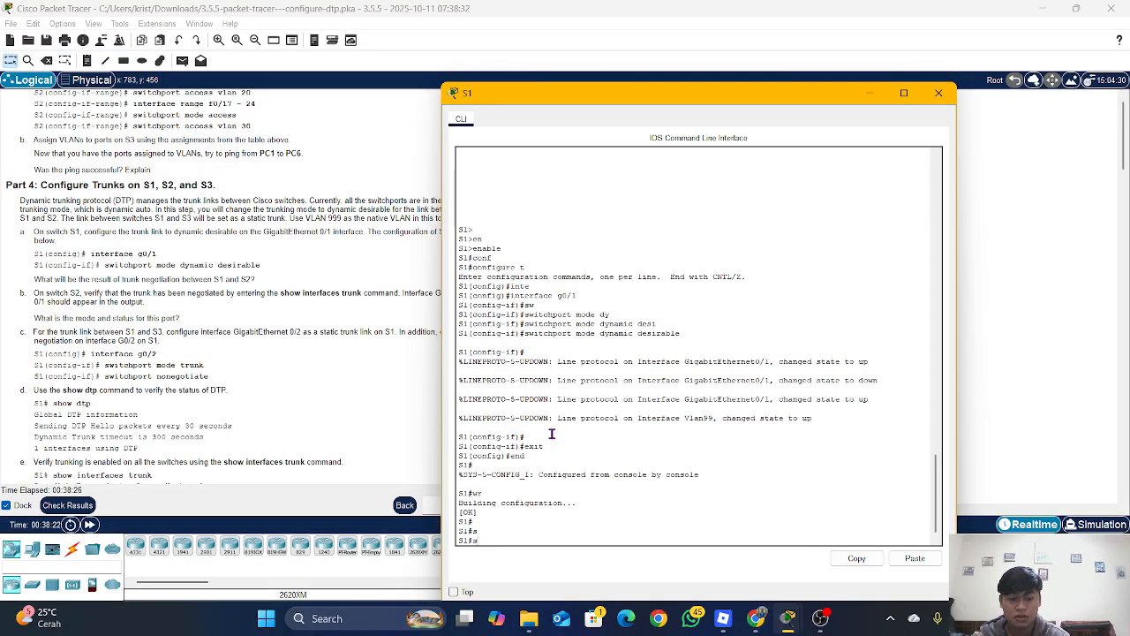
{"action": "type", "text": "h"}
{"action": "key", "text": "Tab"}
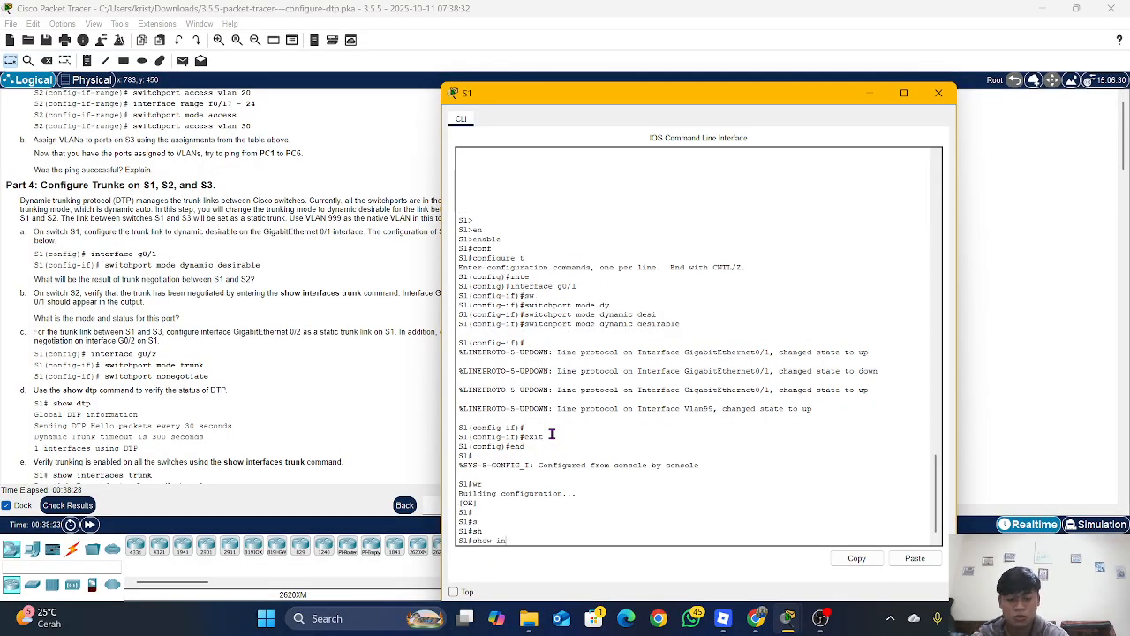
{"action": "type", "text": "int"}
{"action": "key", "text": "Tab"}
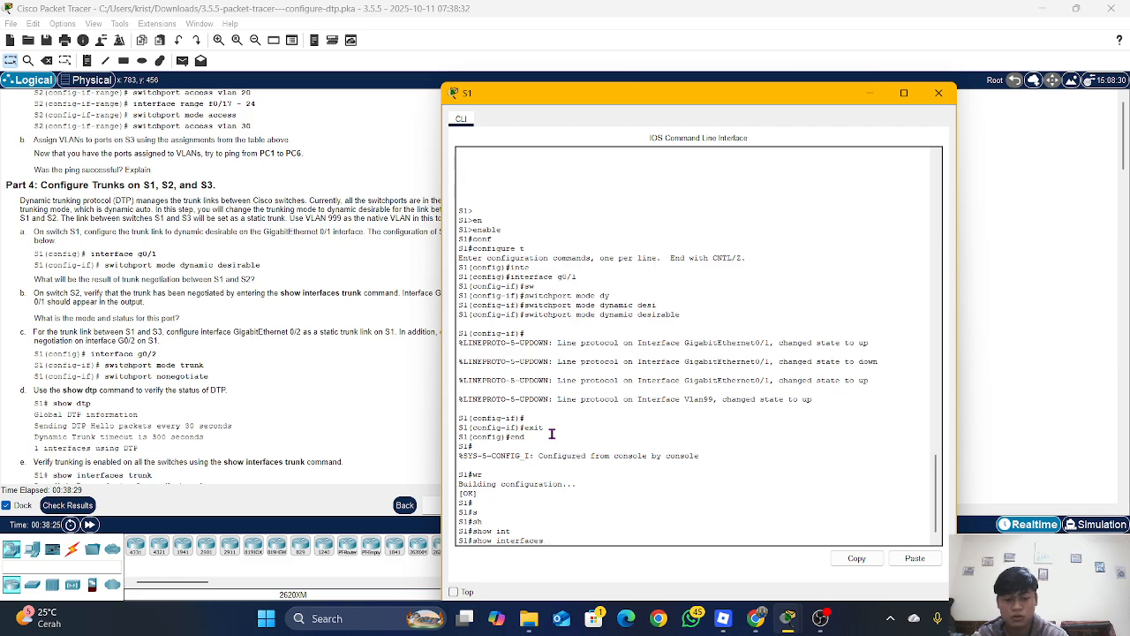
{"action": "type", "text": "tr"}
{"action": "key", "text": "Tab"}
{"action": "key", "text": "Return"}
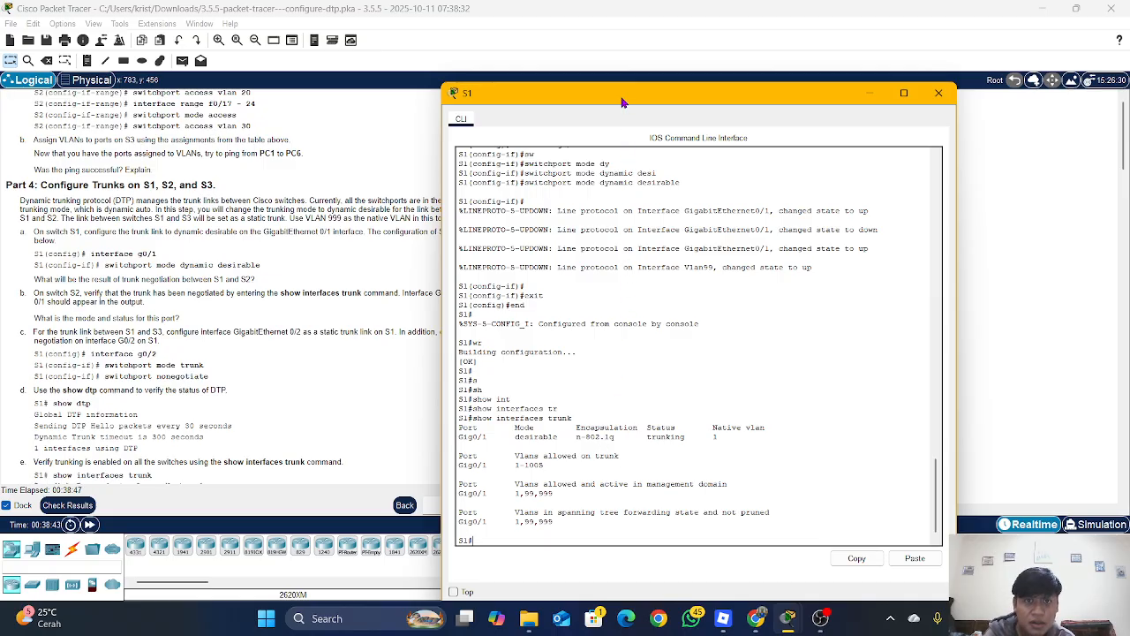
Move the S1 window aside and check the activity's assessment items for S1, S2 and S3, closing the results when done.
{"action": "left_click_drag", "start_coordinate": [625, 99], "coordinate": [965, 190]}
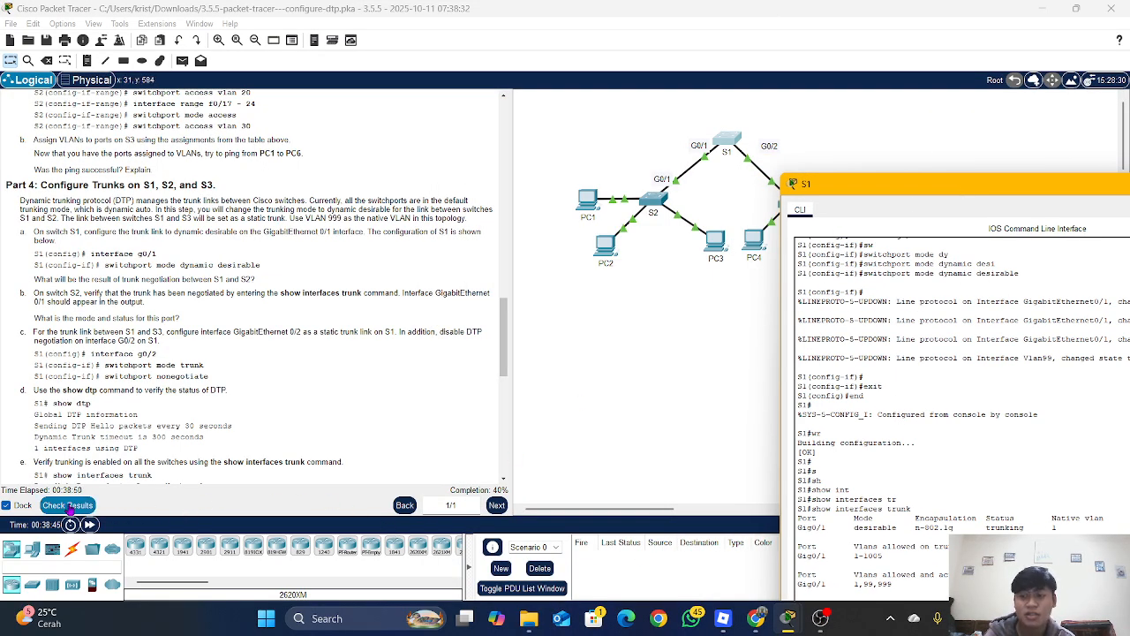
{"action": "left_click", "coordinate": [69, 506]}
{"action": "left_click", "coordinate": [119, 90]}
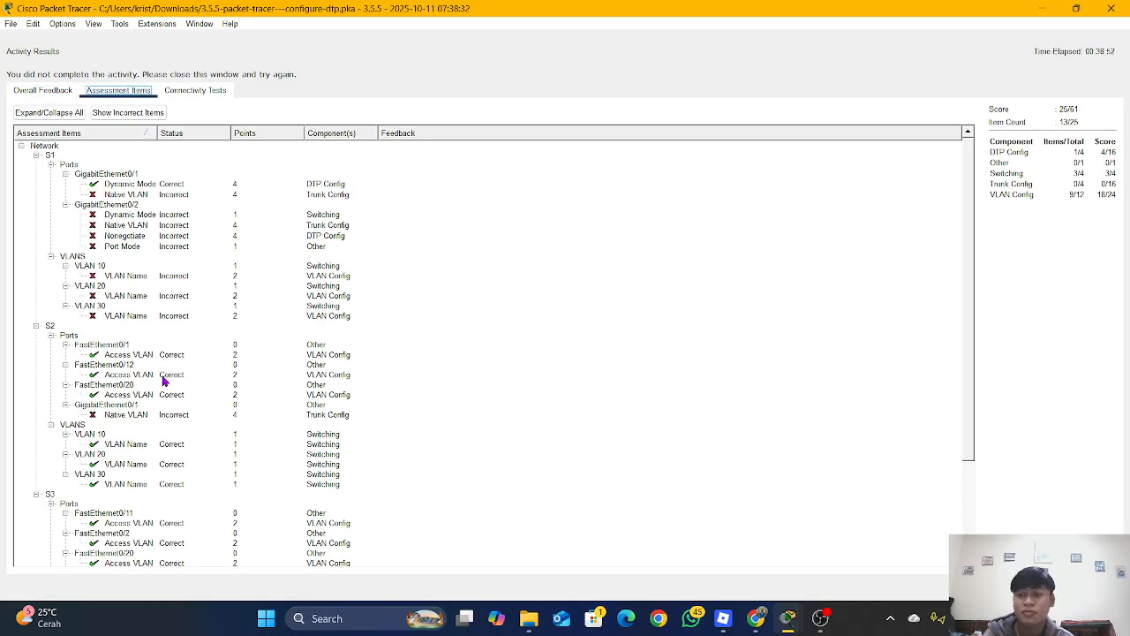
{"action": "scroll", "coordinate": [161, 402], "scroll_direction": "down", "scroll_amount": 3}
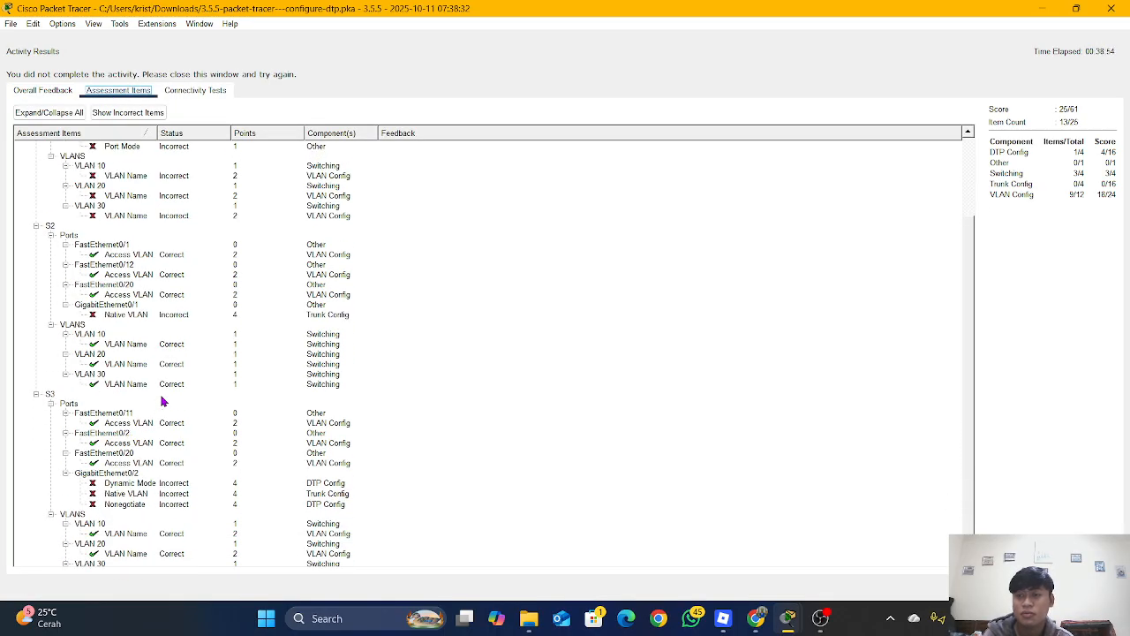
{"action": "scroll", "coordinate": [162, 402], "scroll_direction": "down", "scroll_amount": 1}
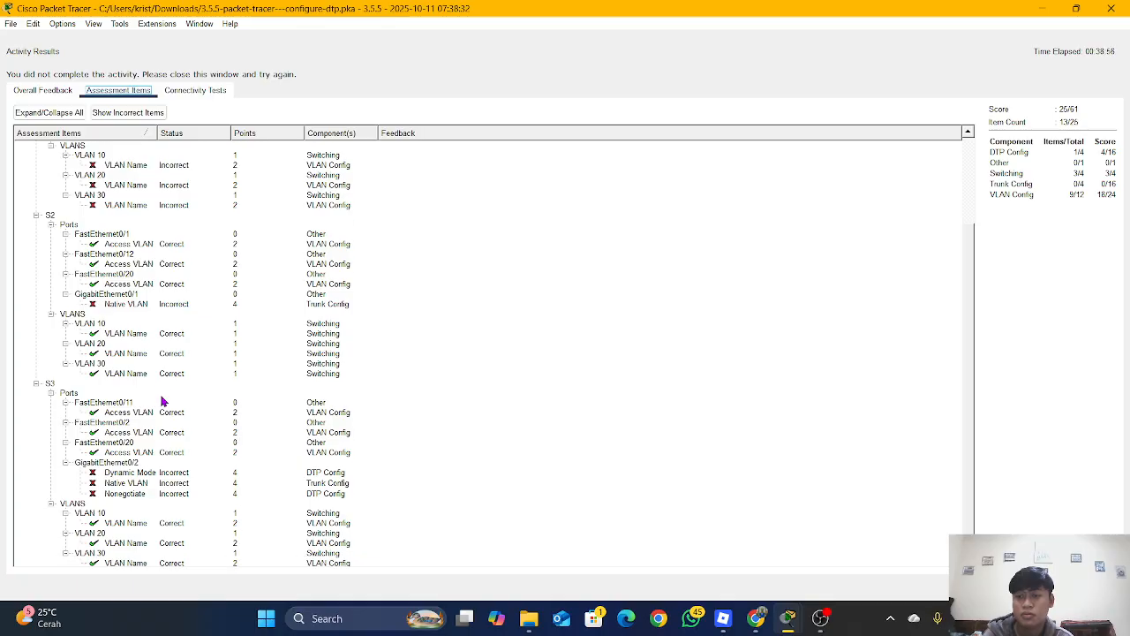
{"action": "scroll", "coordinate": [162, 402], "scroll_direction": "down", "scroll_amount": 1}
{"action": "scroll", "coordinate": [162, 402], "scroll_direction": "up", "scroll_amount": 5}
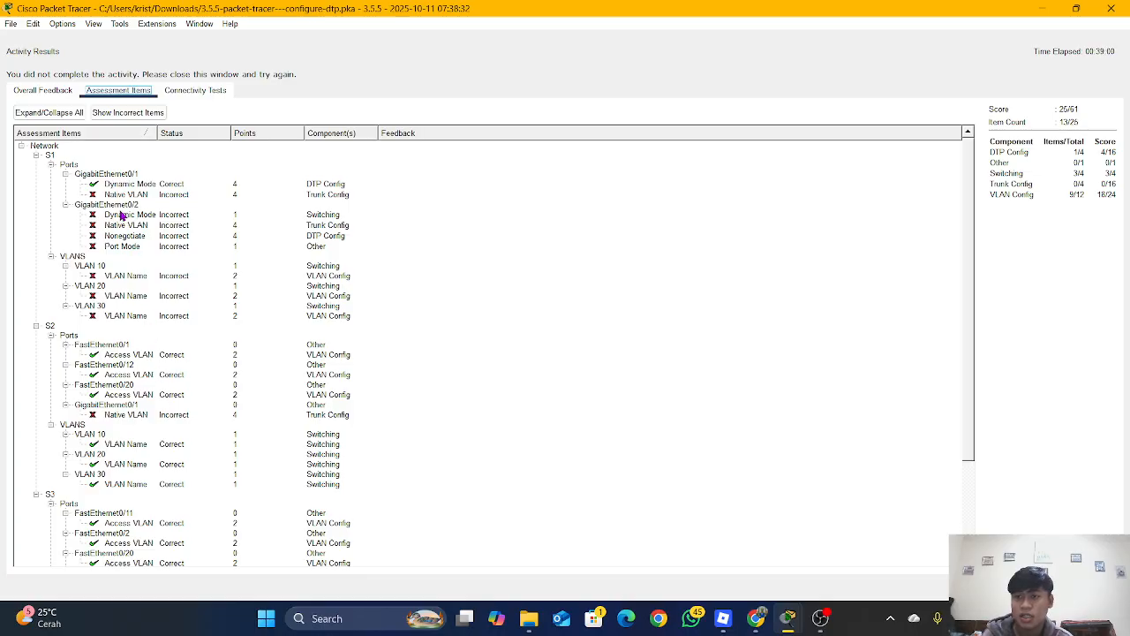
{"action": "scroll", "coordinate": [116, 223], "scroll_direction": "down", "scroll_amount": 2}
{"action": "scroll", "coordinate": [115, 222], "scroll_direction": "down", "scroll_amount": 4}
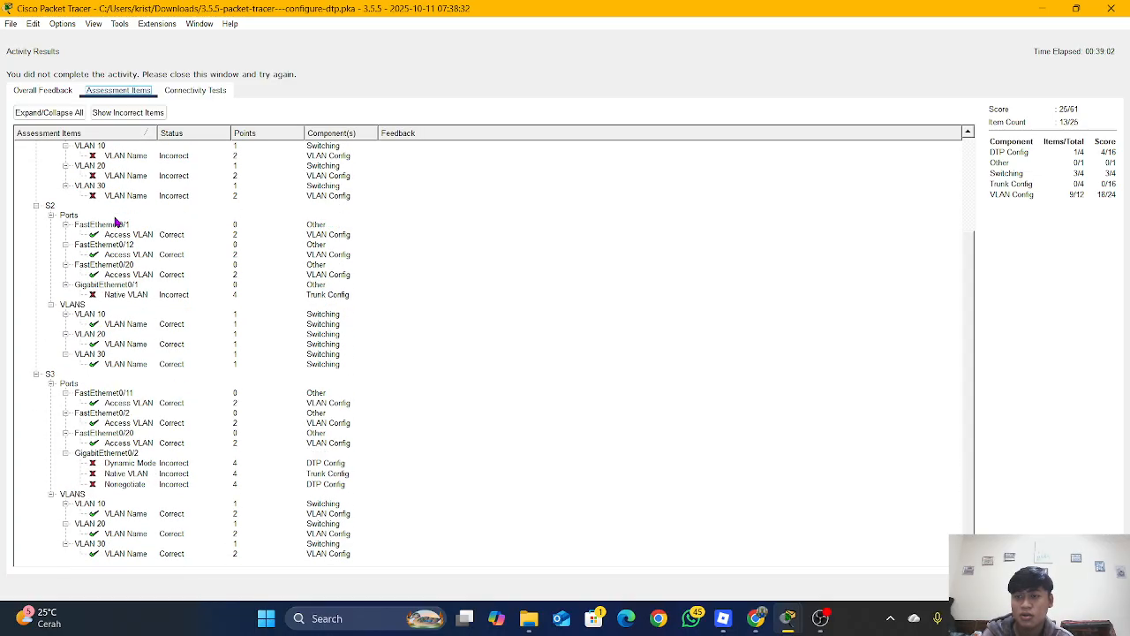
{"action": "scroll", "coordinate": [115, 222], "scroll_direction": "up", "scroll_amount": 5}
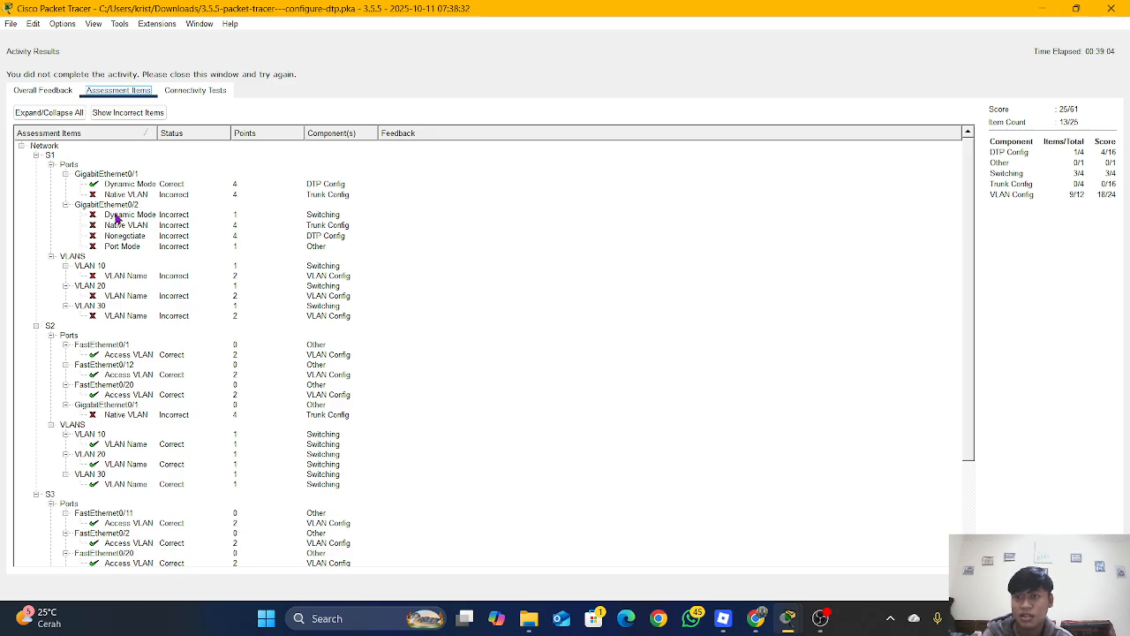
{"action": "scroll", "coordinate": [88, 295], "scroll_direction": "down", "scroll_amount": 2}
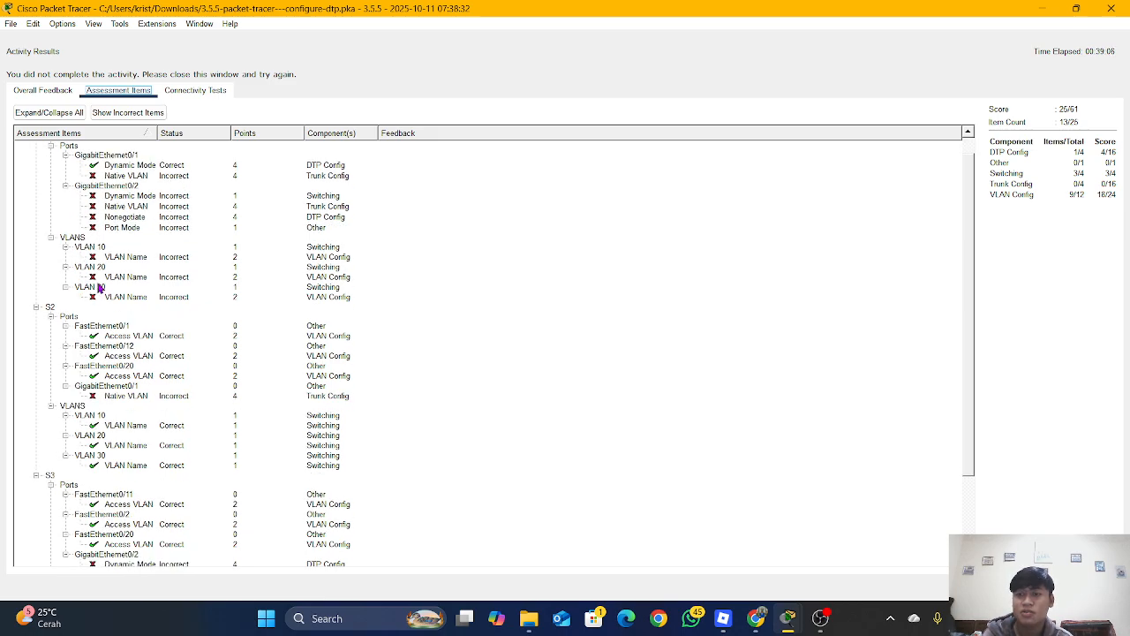
{"action": "scroll", "coordinate": [102, 289], "scroll_direction": "up", "scroll_amount": 2}
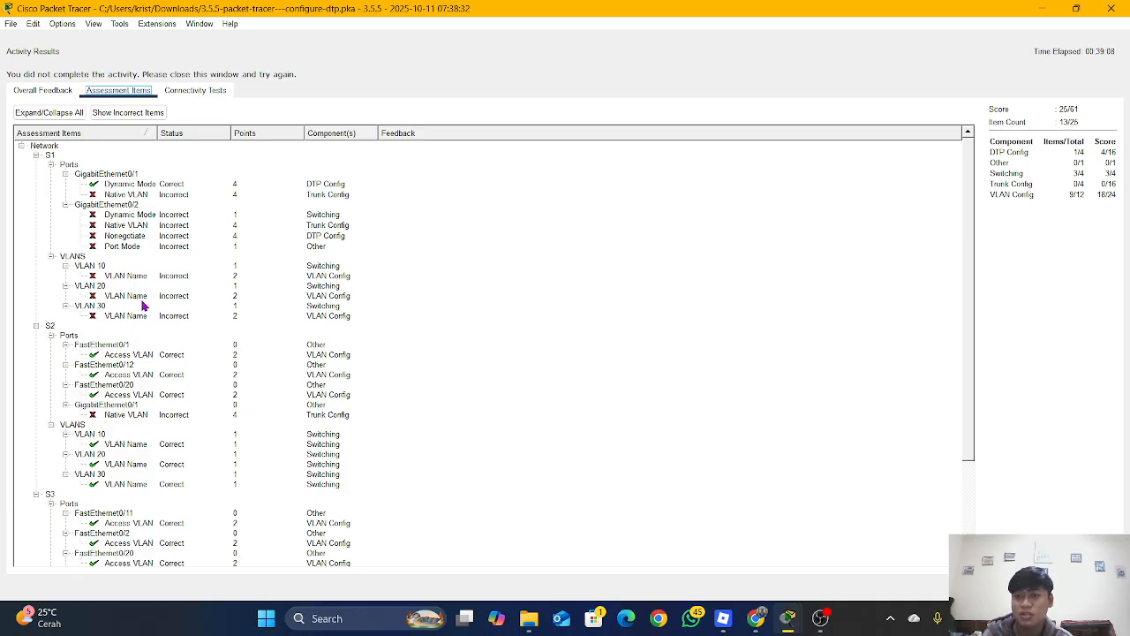
{"action": "scroll", "coordinate": [142, 302], "scroll_direction": "down", "scroll_amount": 4}
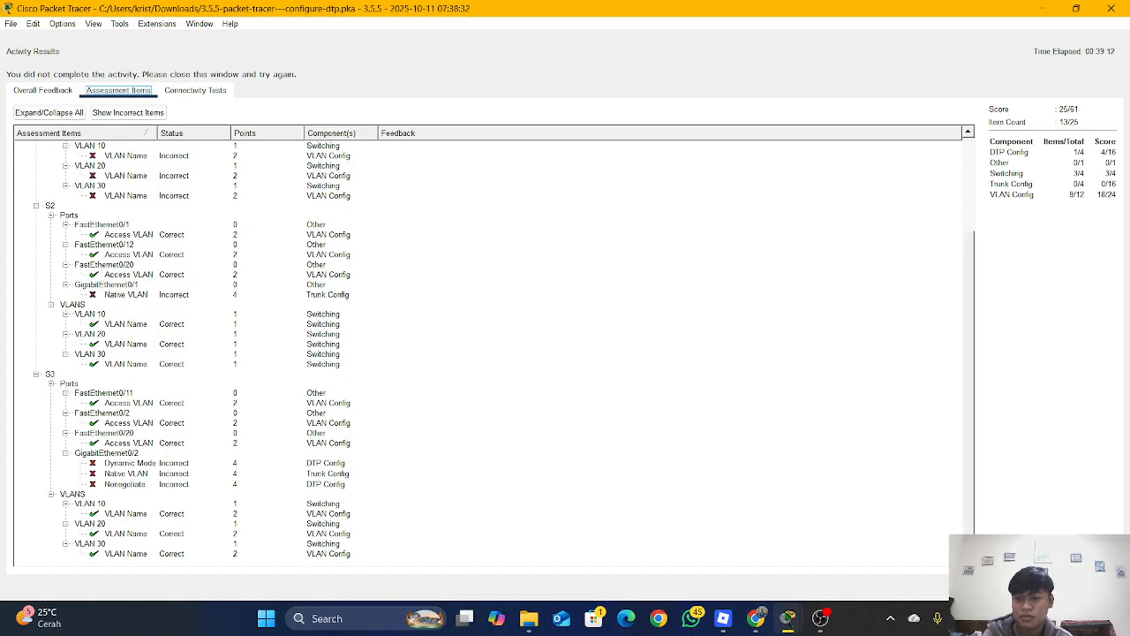
{"action": "left_click", "coordinate": [1094, 587]}
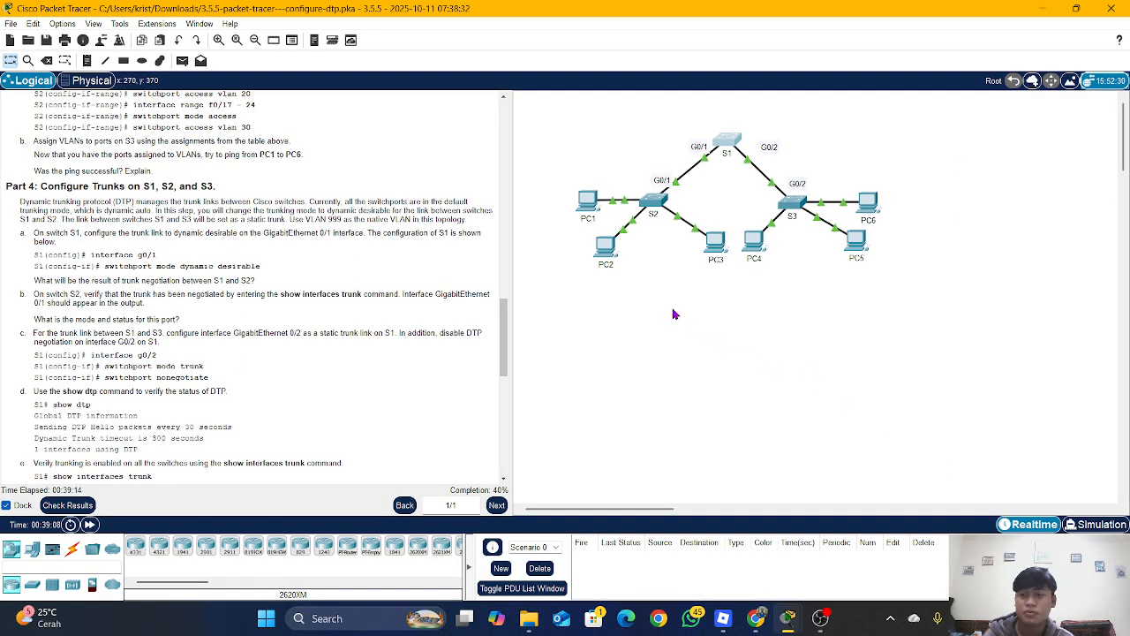
{"action": "scroll", "coordinate": [673, 315], "scroll_direction": "down", "scroll_amount": 1}
{"action": "scroll", "coordinate": [673, 314], "scroll_direction": "down", "scroll_amount": 1}
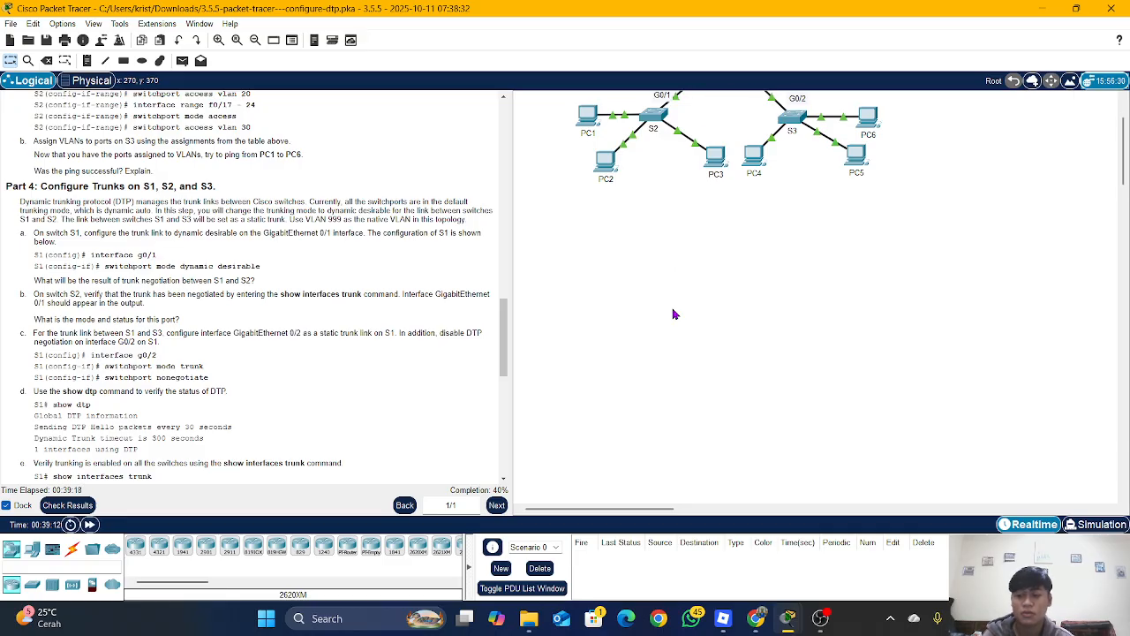
{"action": "scroll", "coordinate": [618, 336], "scroll_direction": "up", "scroll_amount": 1}
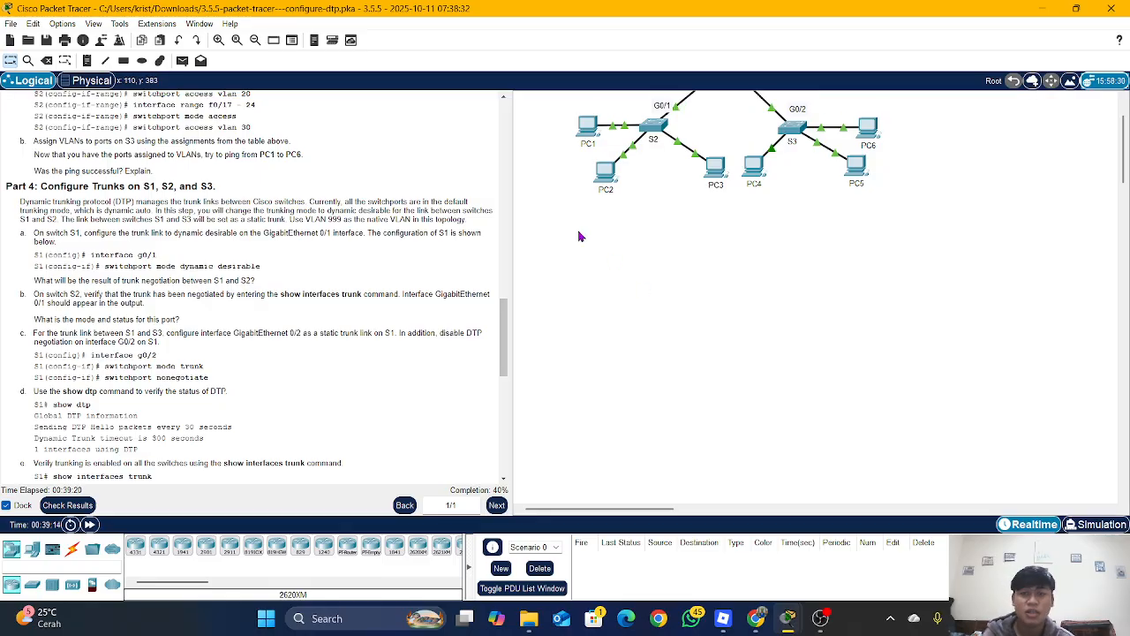
Open S1's command line, place its window beside the instructions and enter global configuration mode with configure t.
{"action": "scroll", "coordinate": [128, 392], "scroll_direction": "down", "scroll_amount": 1}
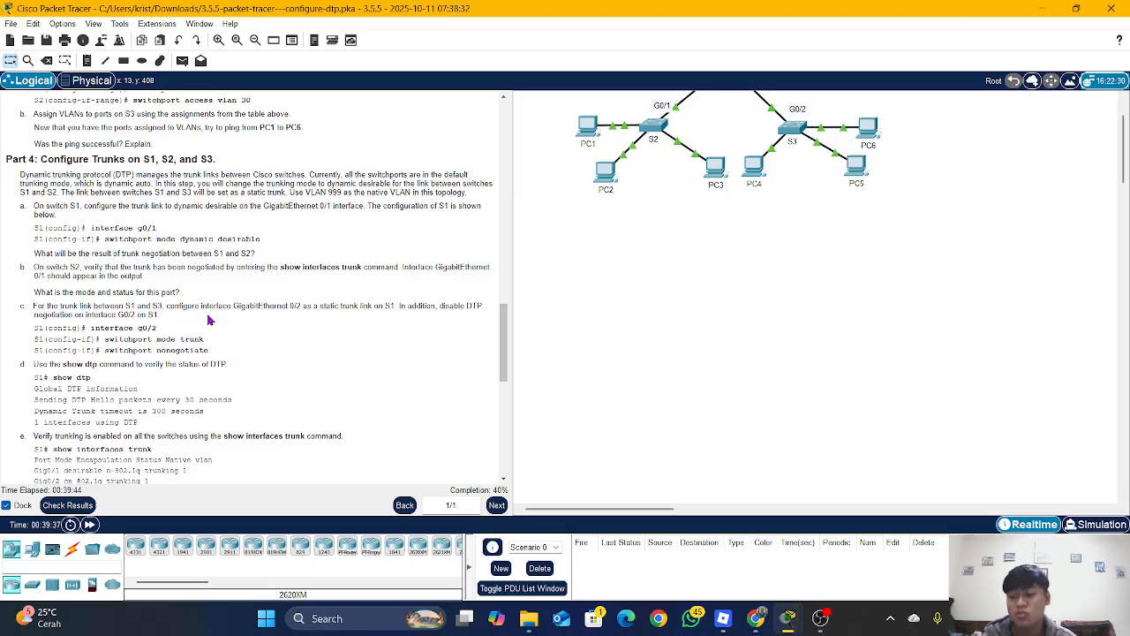
{"action": "scroll", "coordinate": [210, 320], "scroll_direction": "down", "scroll_amount": 1}
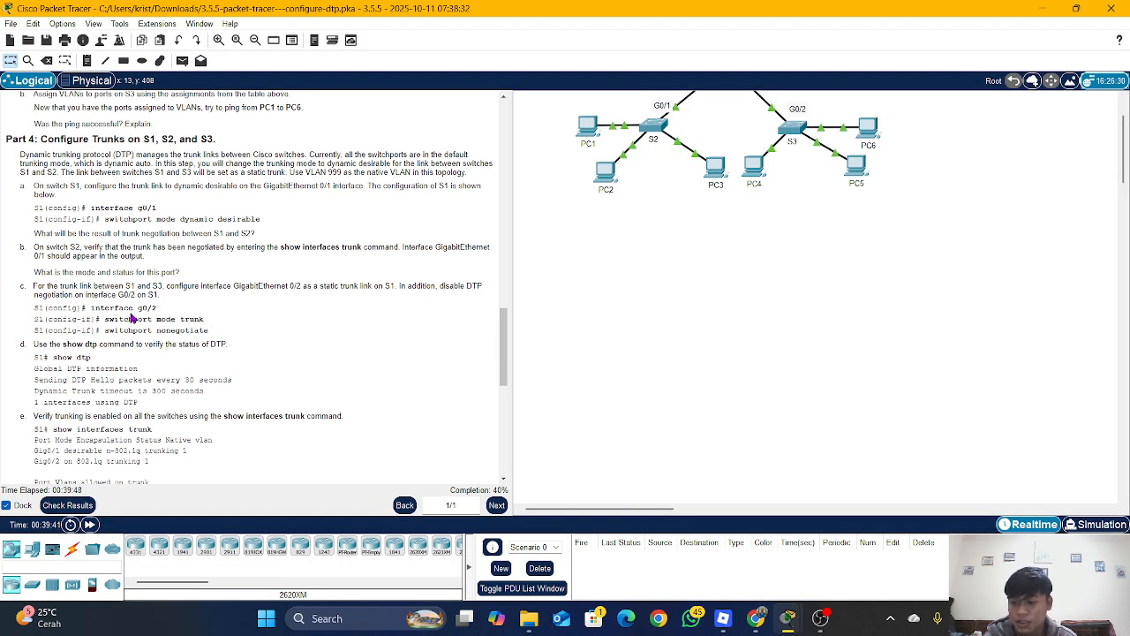
{"action": "scroll", "coordinate": [698, 327], "scroll_direction": "up", "scroll_amount": 2}
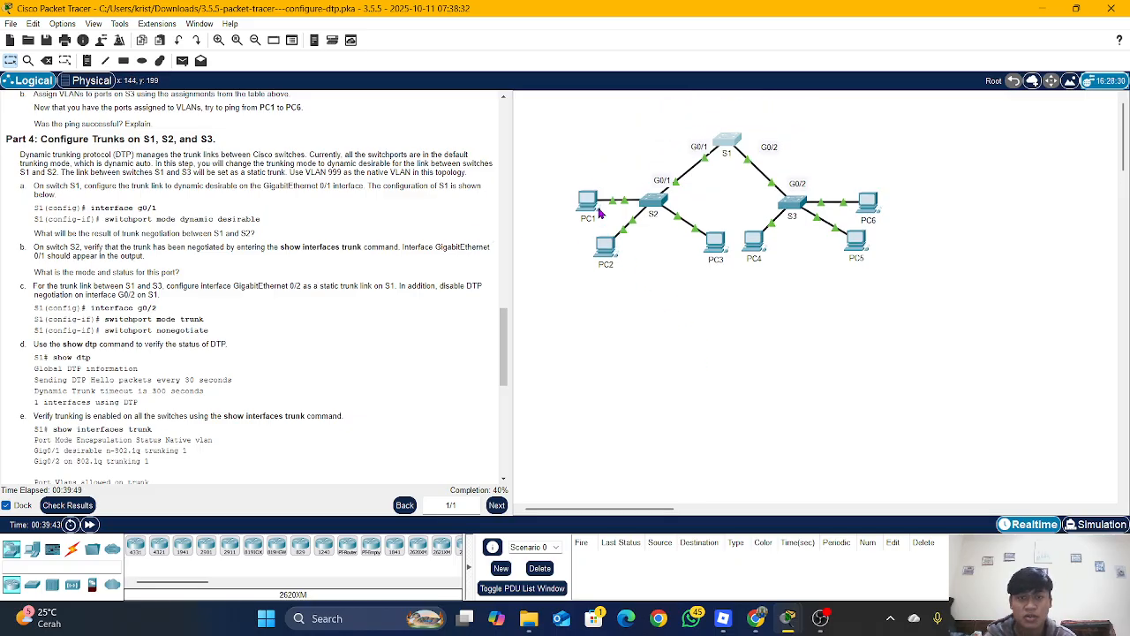
{"action": "left_click", "coordinate": [730, 146]}
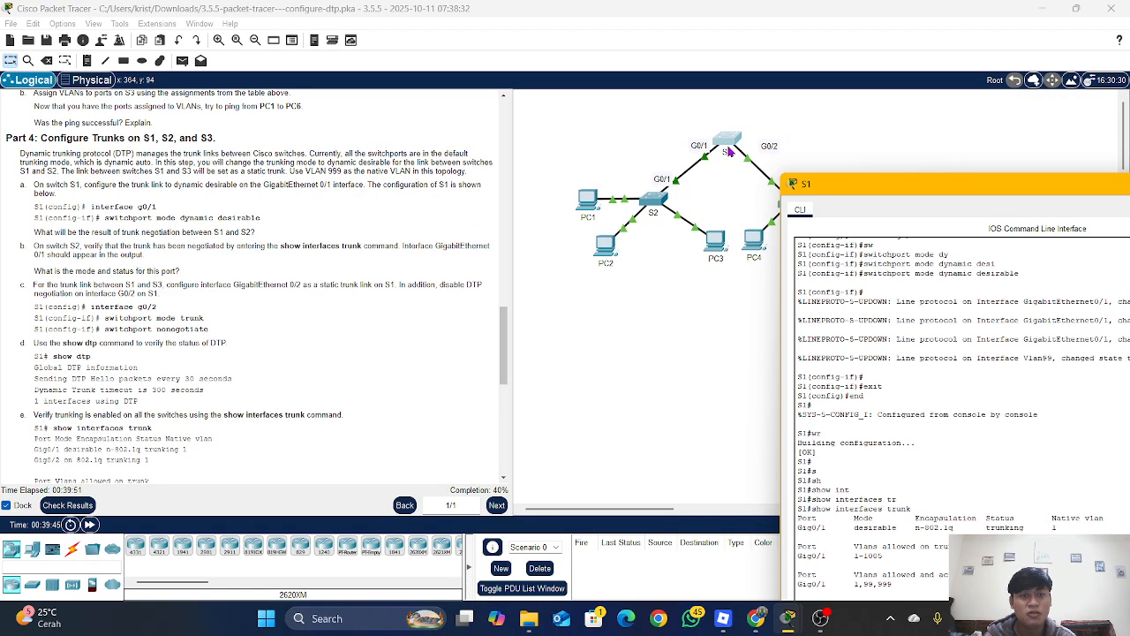
{"action": "left_click_drag", "start_coordinate": [830, 184], "coordinate": [466, 40]}
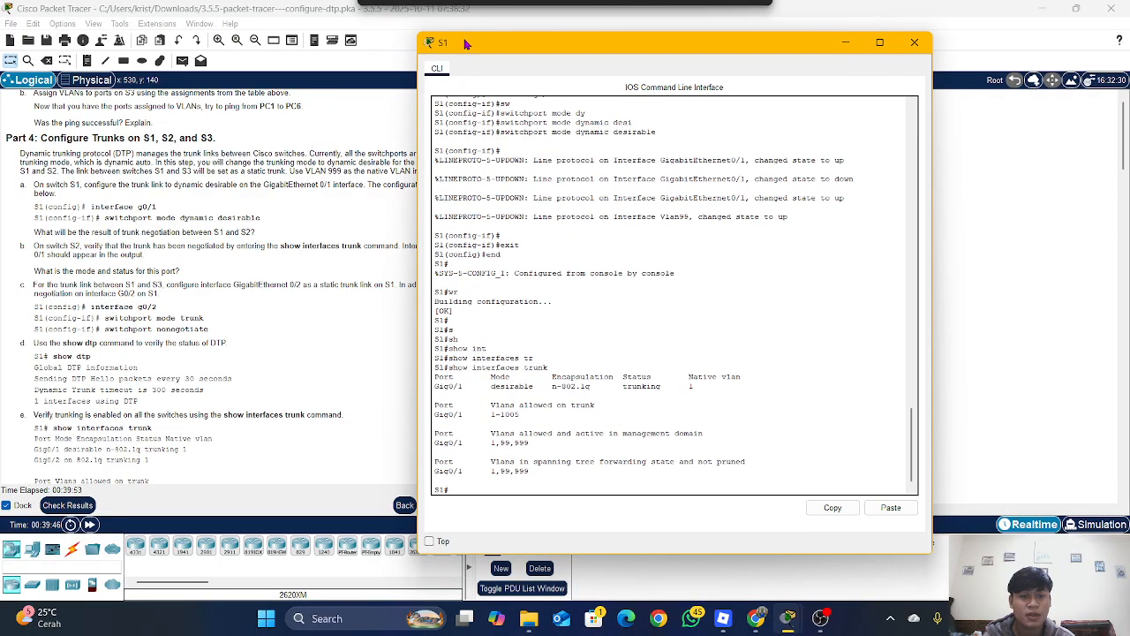
{"action": "type", "text": "co"}
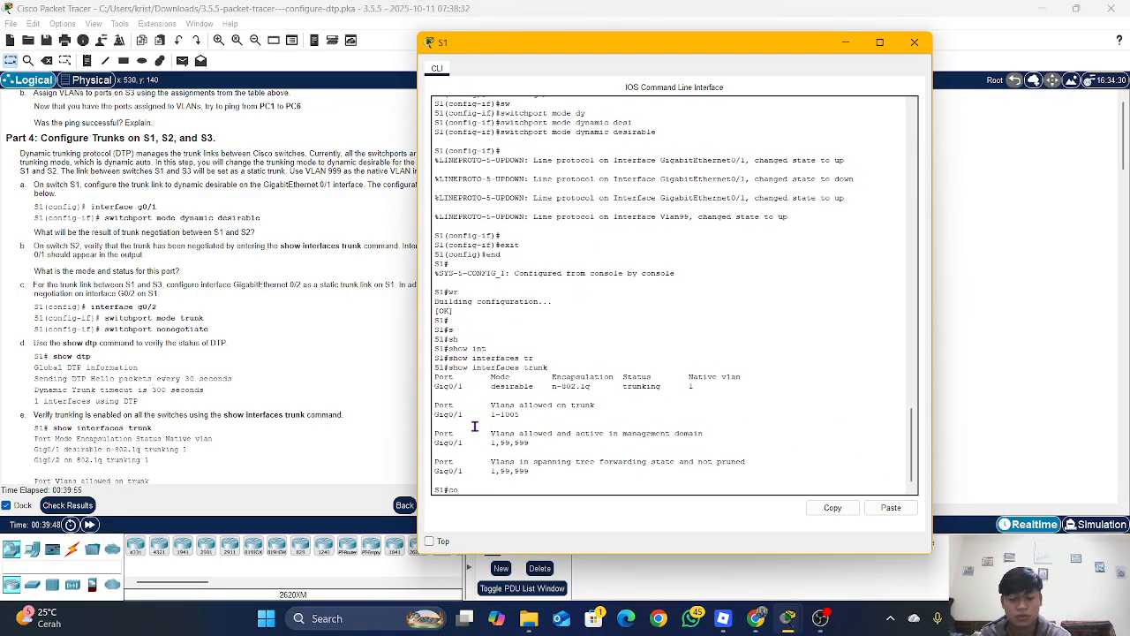
{"action": "type", "text": "nf"}
{"action": "key", "text": "Tab"}
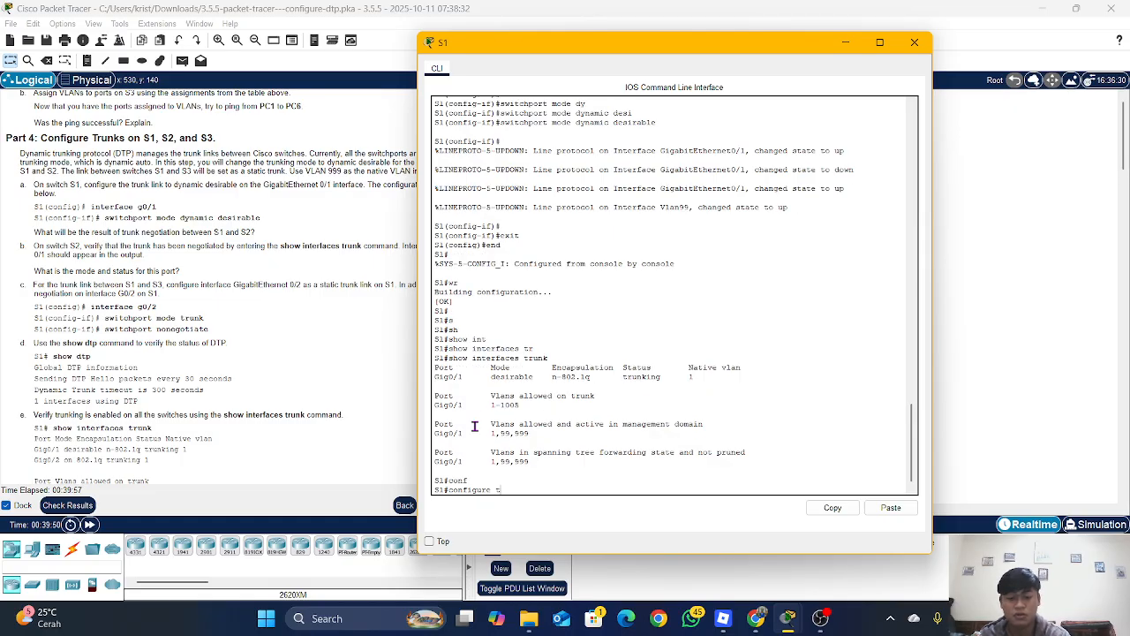
{"action": "type", "text": "t"}
{"action": "key", "text": "Return"}
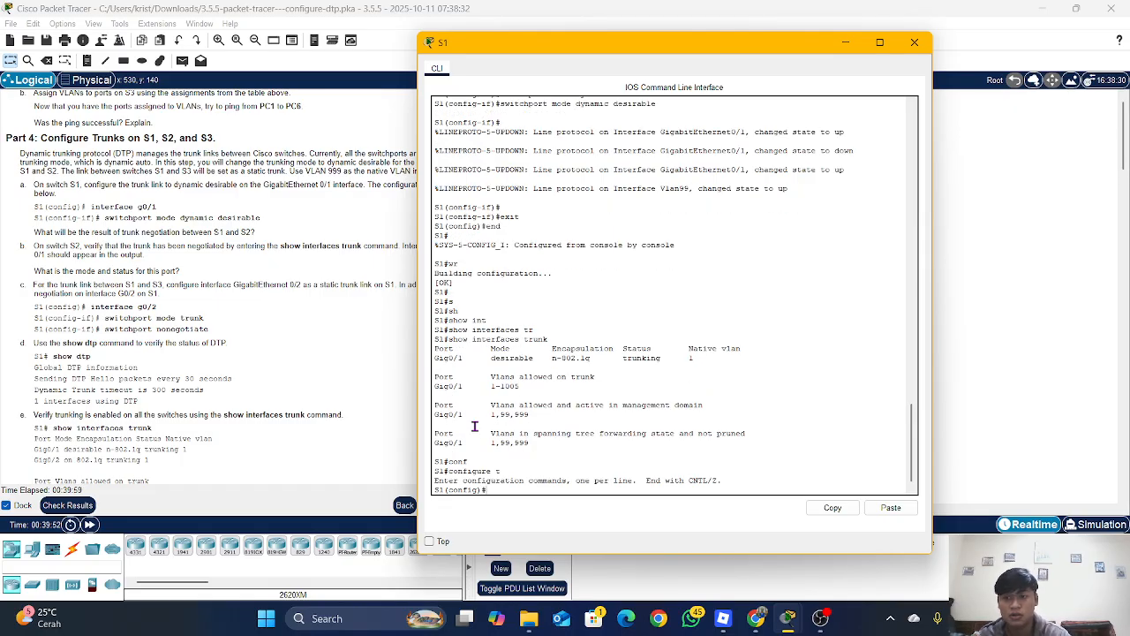
Configure interface g0/2 on S1 as a static trunk with switchport mode trunk.
{"action": "type", "text": "inte"}
{"action": "key", "text": "Tab"}
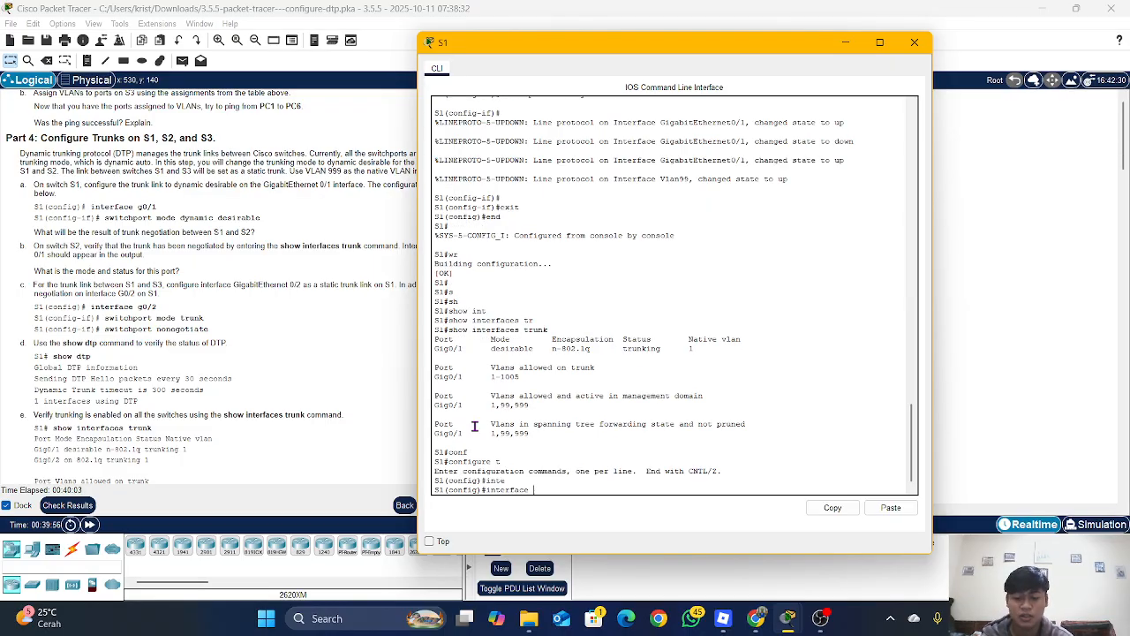
{"action": "type", "text": "g0/"}
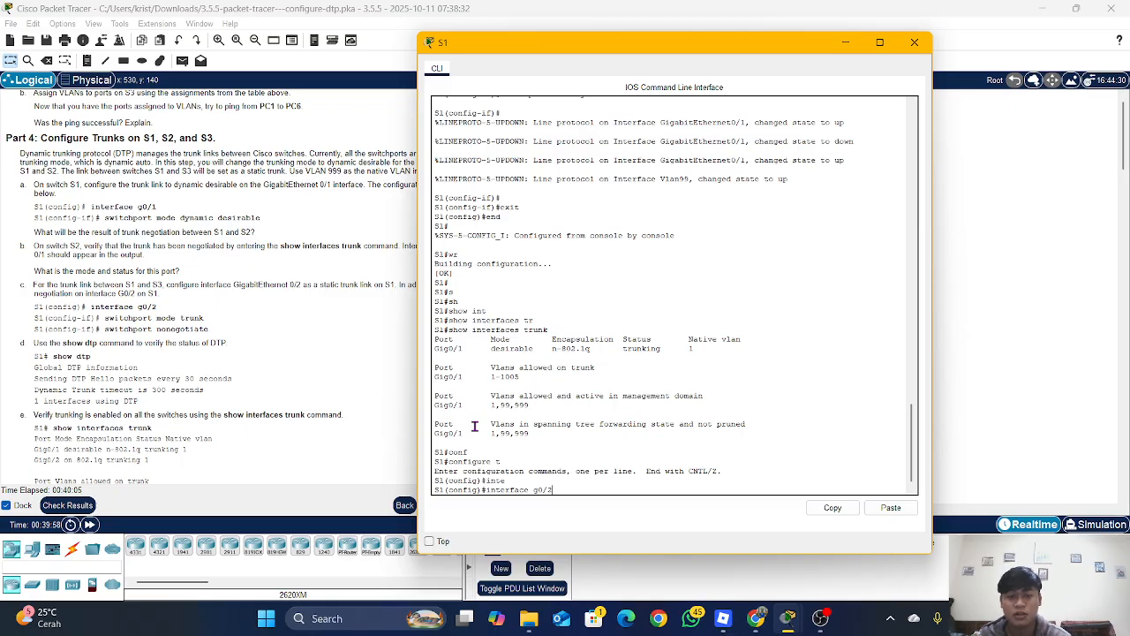
{"action": "type", "text": "2"}
{"action": "key", "text": "Return"}
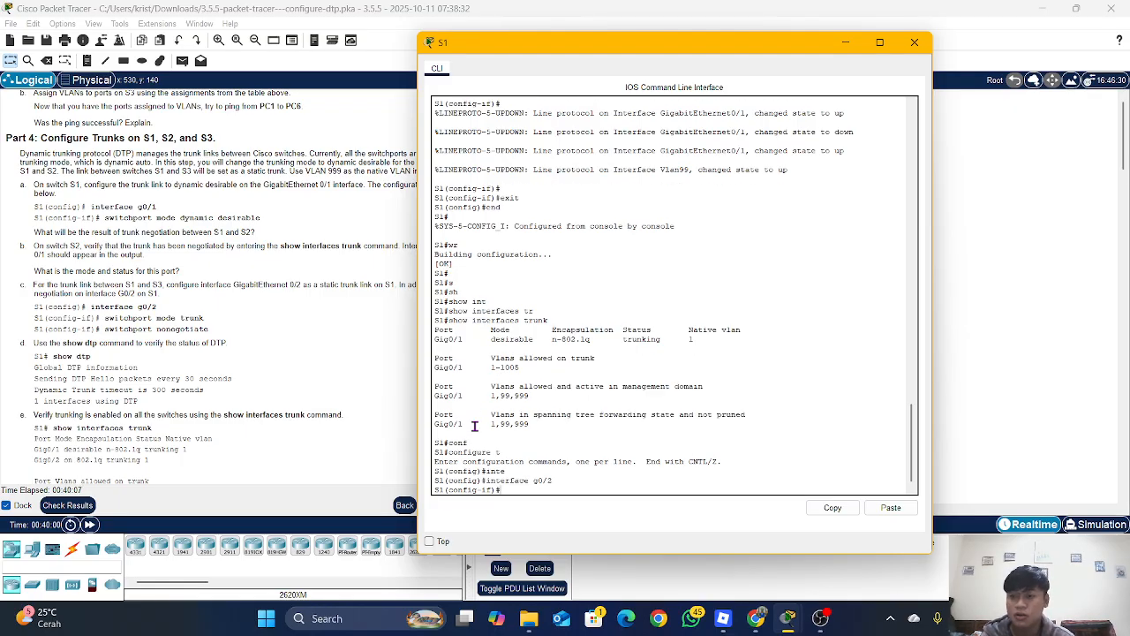
{"action": "type", "text": "sw"}
{"action": "key", "text": "Tab"}
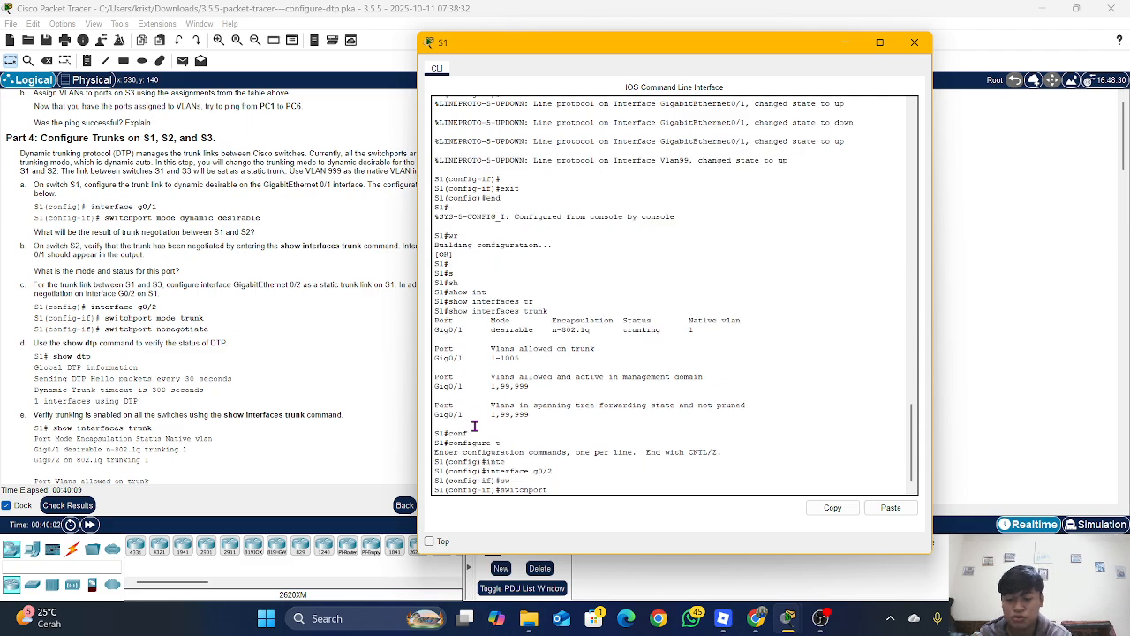
{"action": "type", "text": "mod"}
{"action": "key", "text": "Tab"}
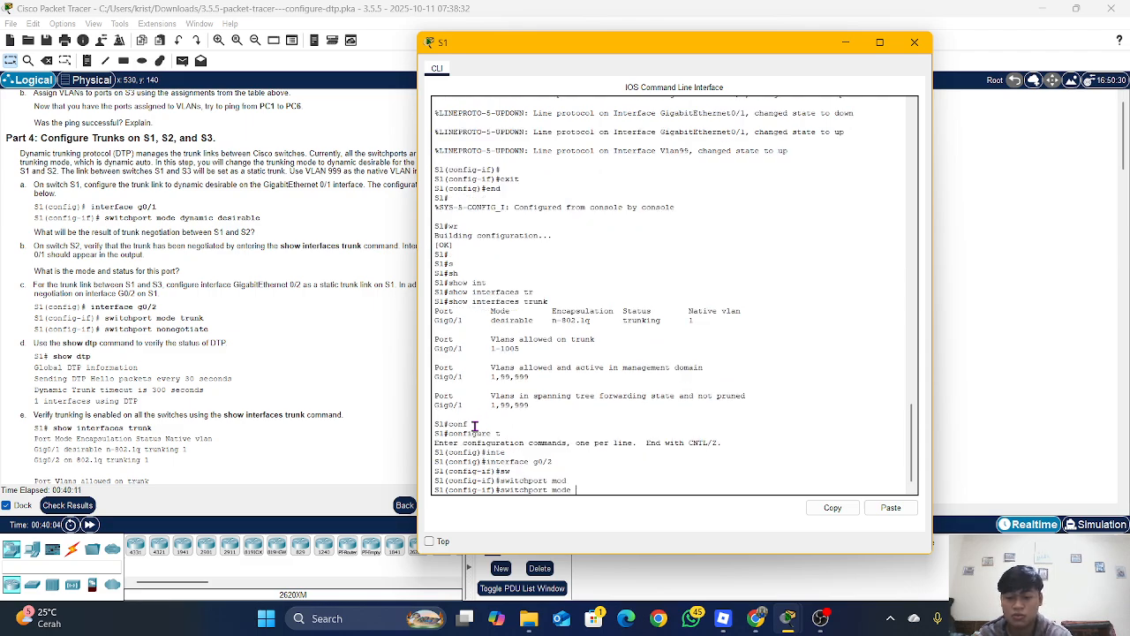
{"action": "type", "text": "tr"}
{"action": "key", "text": "Tab"}
{"action": "key", "text": "Return"}
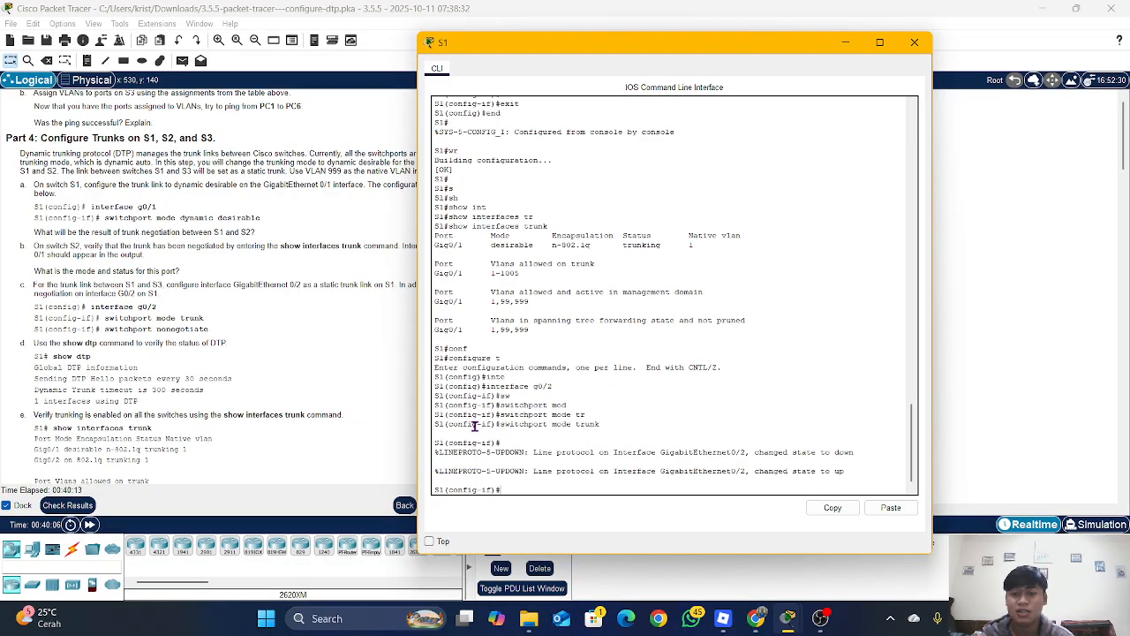
Disable DTP negotiation on S1's interface g0/2 with the switchport nonegotiate command.
{"action": "type", "text": "sw"}
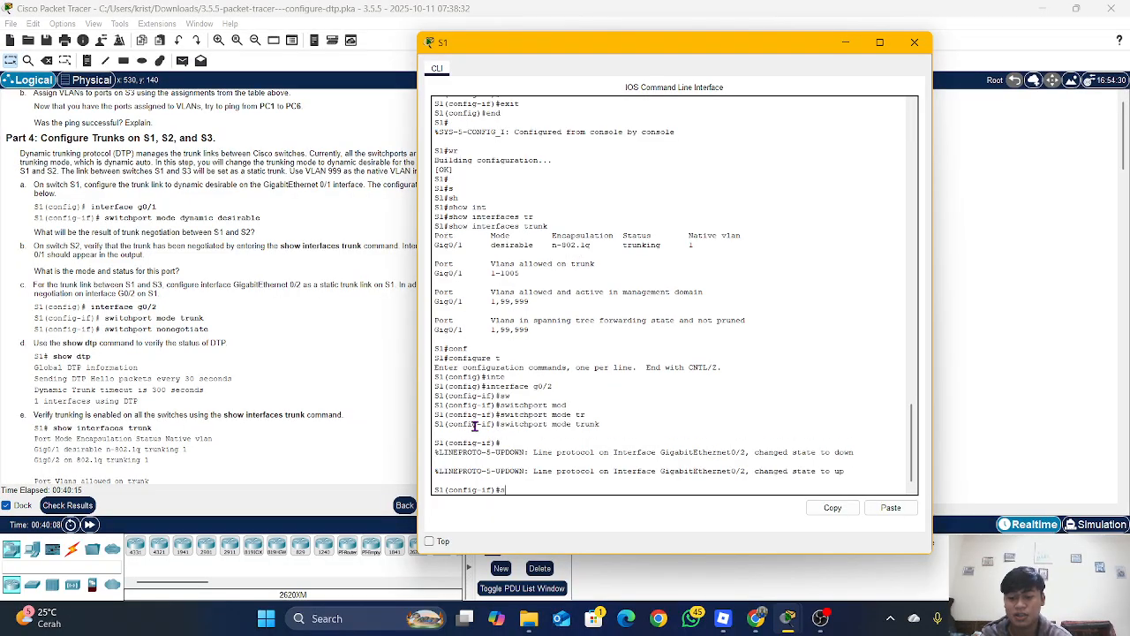
{"action": "key", "text": "Tab"}
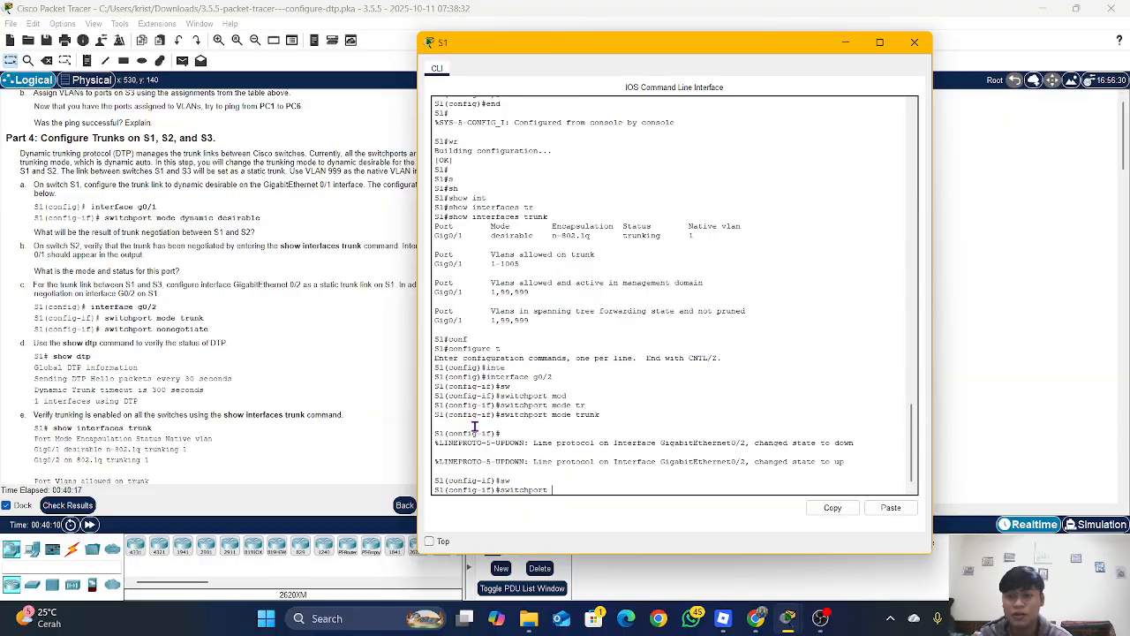
{"action": "type", "text": "ne"}
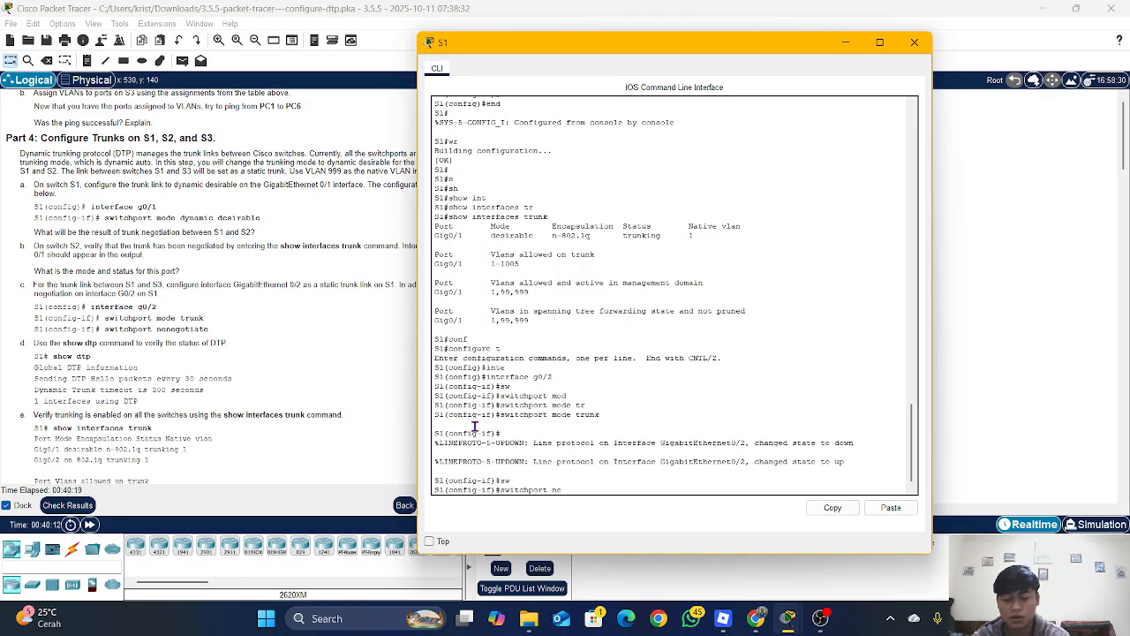
{"action": "type", "text": "go"}
{"action": "key", "text": "Tab"}
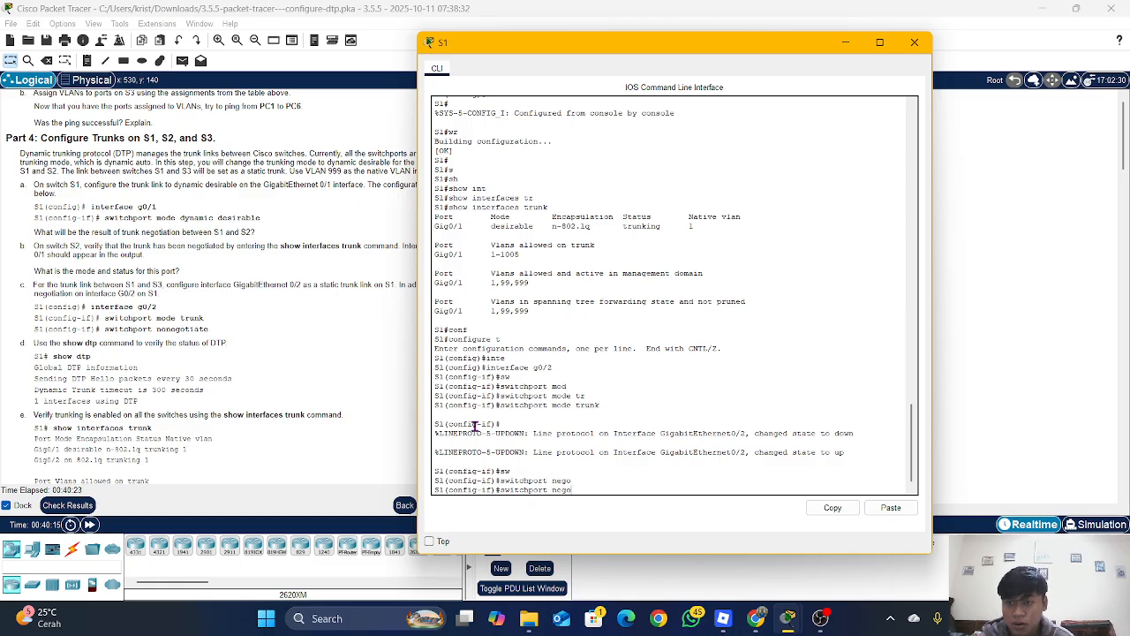
{"action": "key", "text": "BackSpace"}
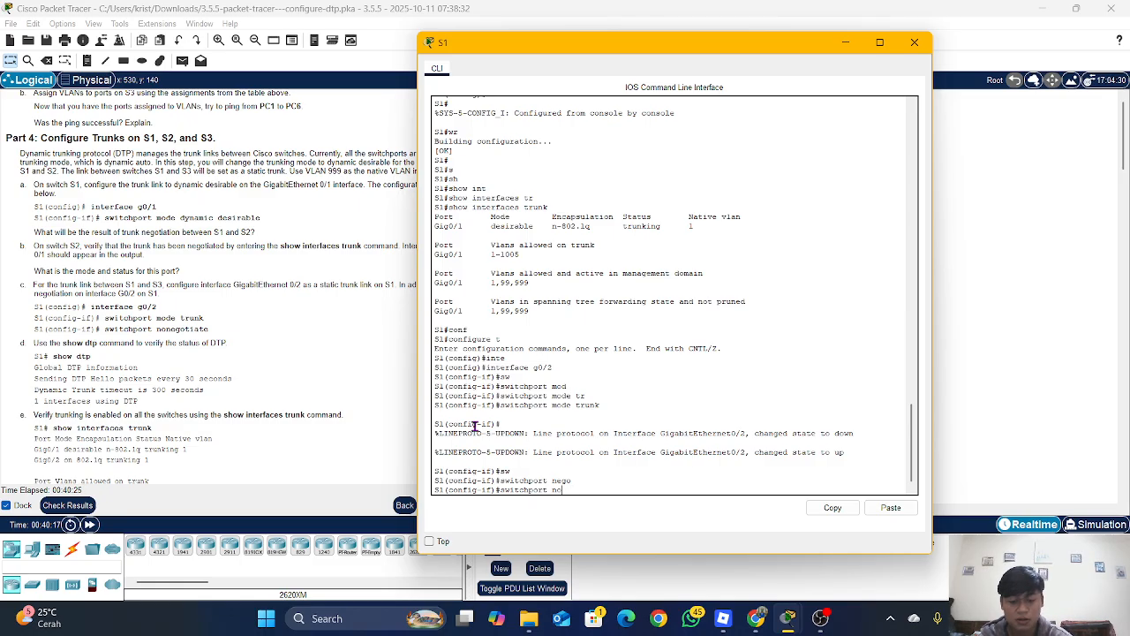
{"action": "type", "text": "ne"}
{"action": "key", "text": "Tab"}
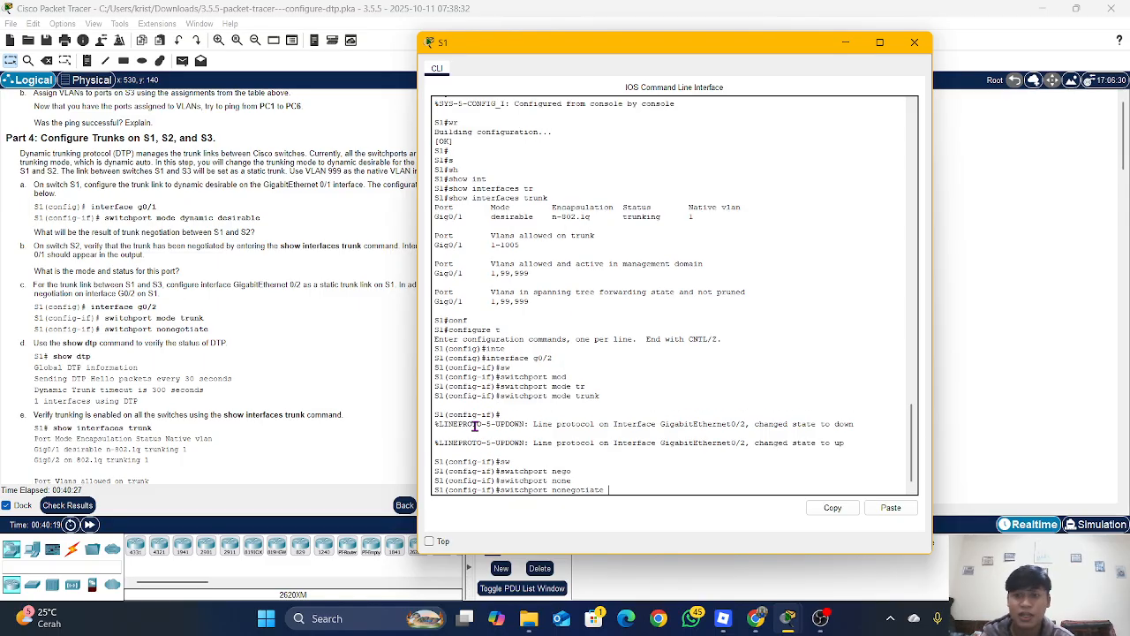
{"action": "key", "text": "Return"}
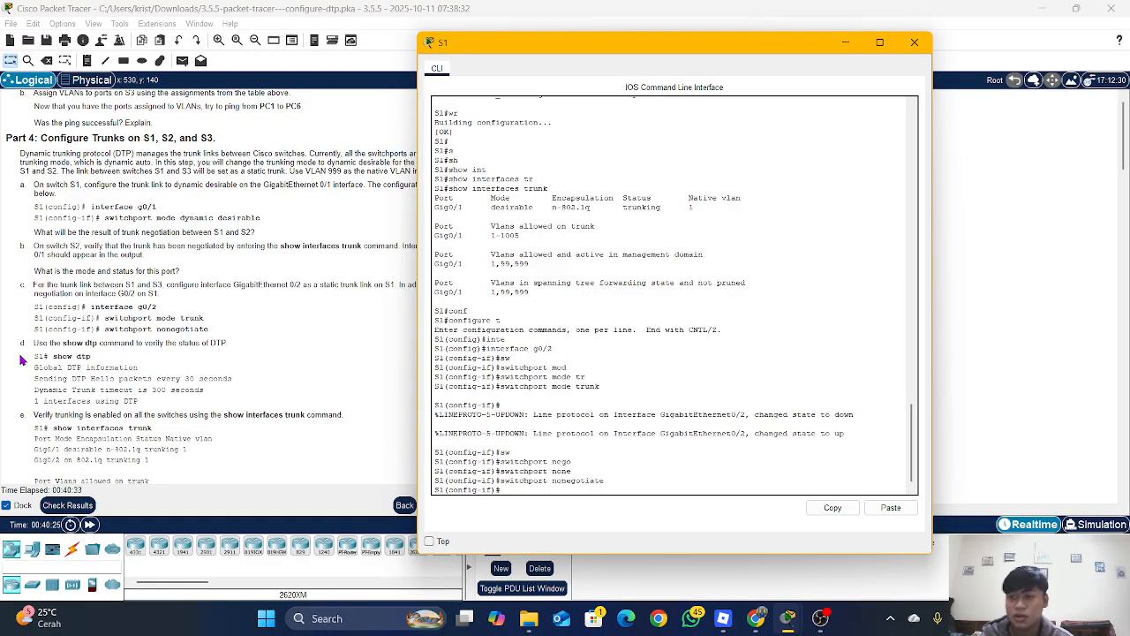
End the configuration session on S1 and save the running configuration with wr.
{"action": "scroll", "coordinate": [57, 354], "scroll_direction": "down", "scroll_amount": 1}
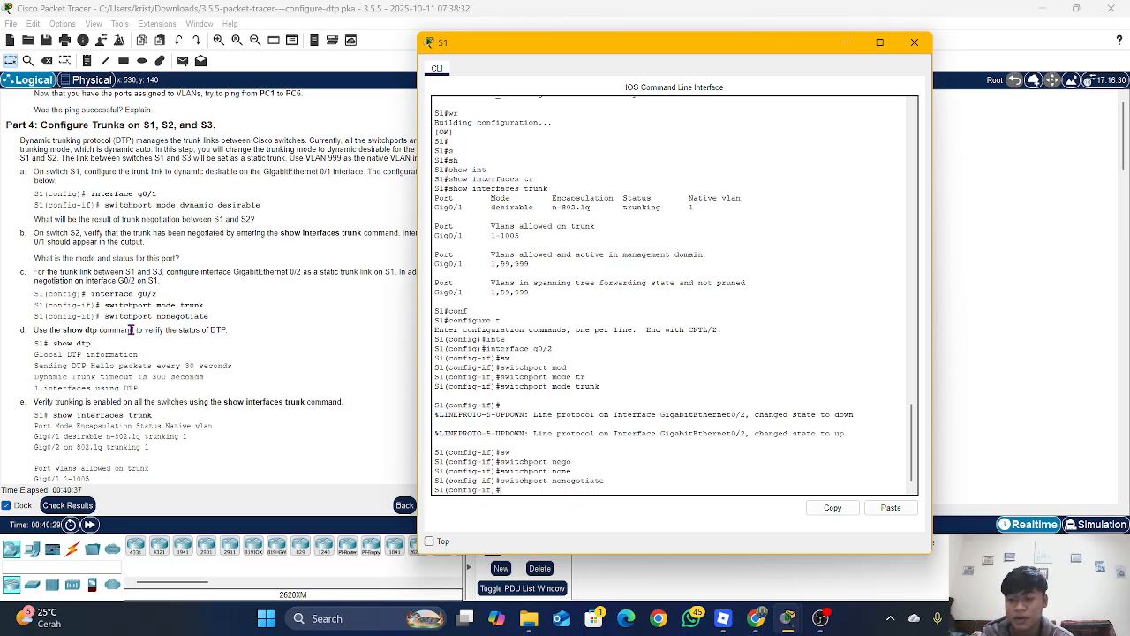
{"action": "scroll", "coordinate": [130, 349], "scroll_direction": "down", "scroll_amount": 2}
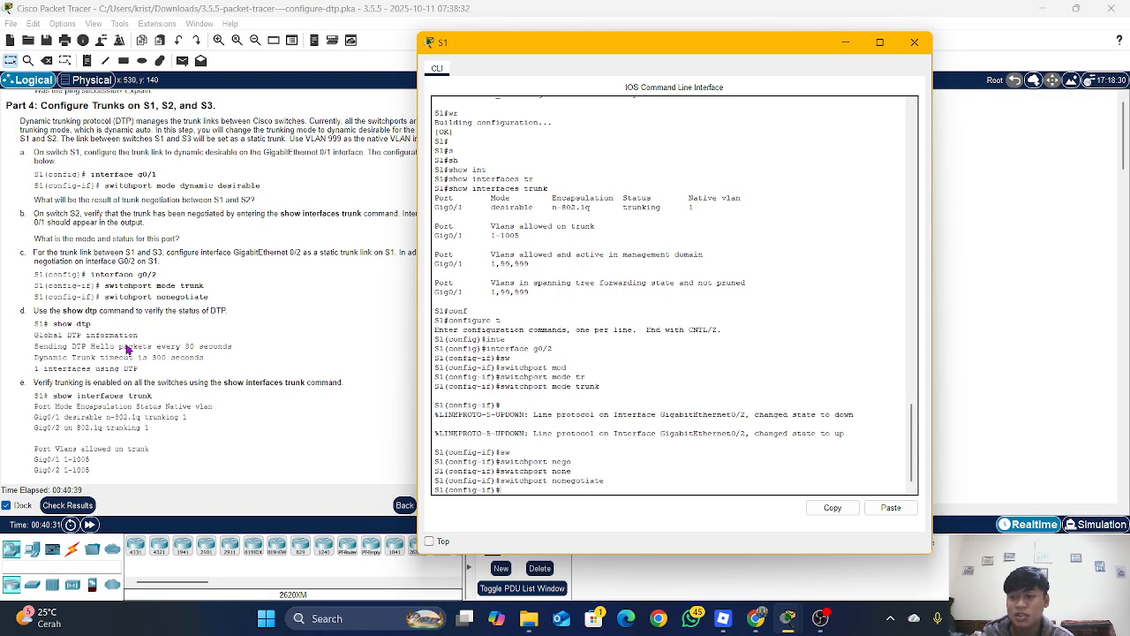
{"action": "type", "text": "e"}
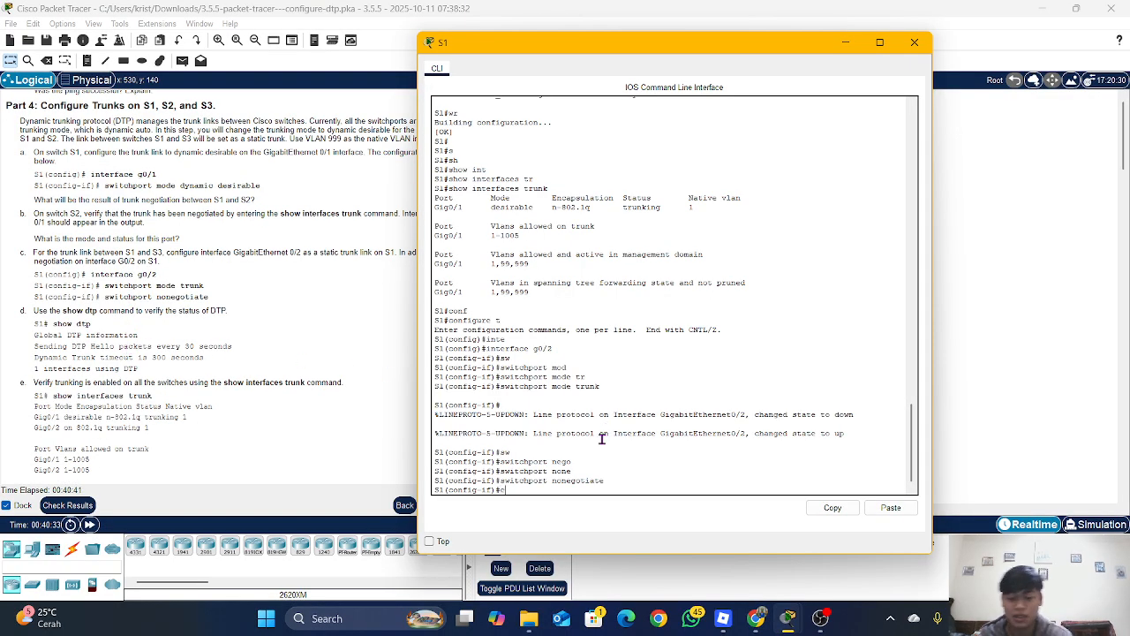
{"action": "type", "text": "nd"}
{"action": "key", "text": "Return"}
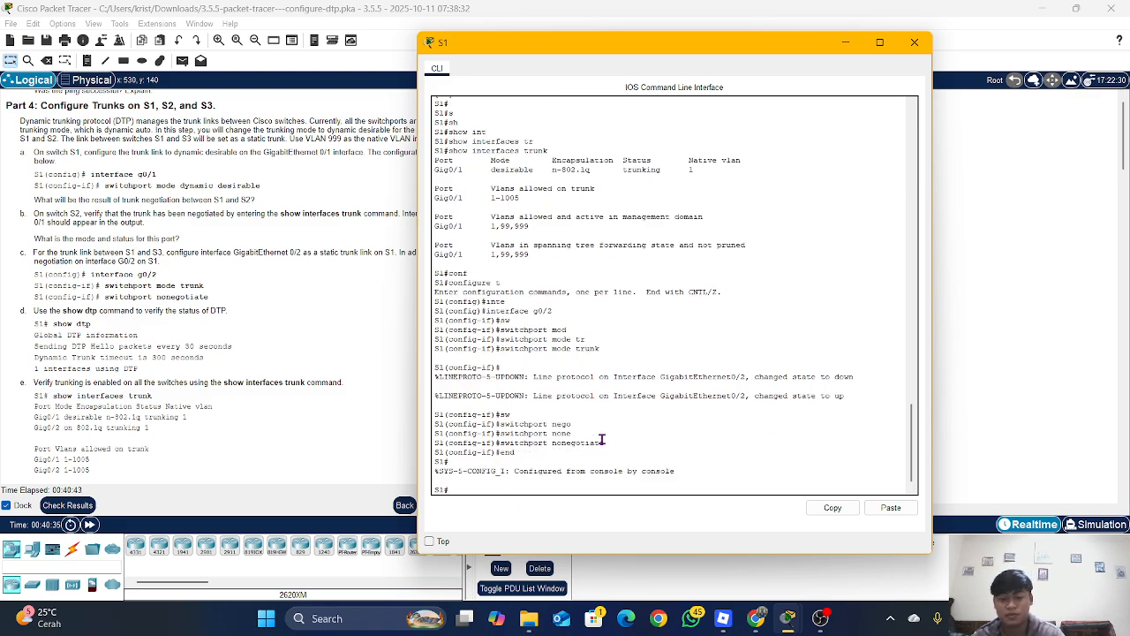
{"action": "type", "text": "wr"}
{"action": "key", "text": "Return"}
{"action": "key", "text": "Return"}
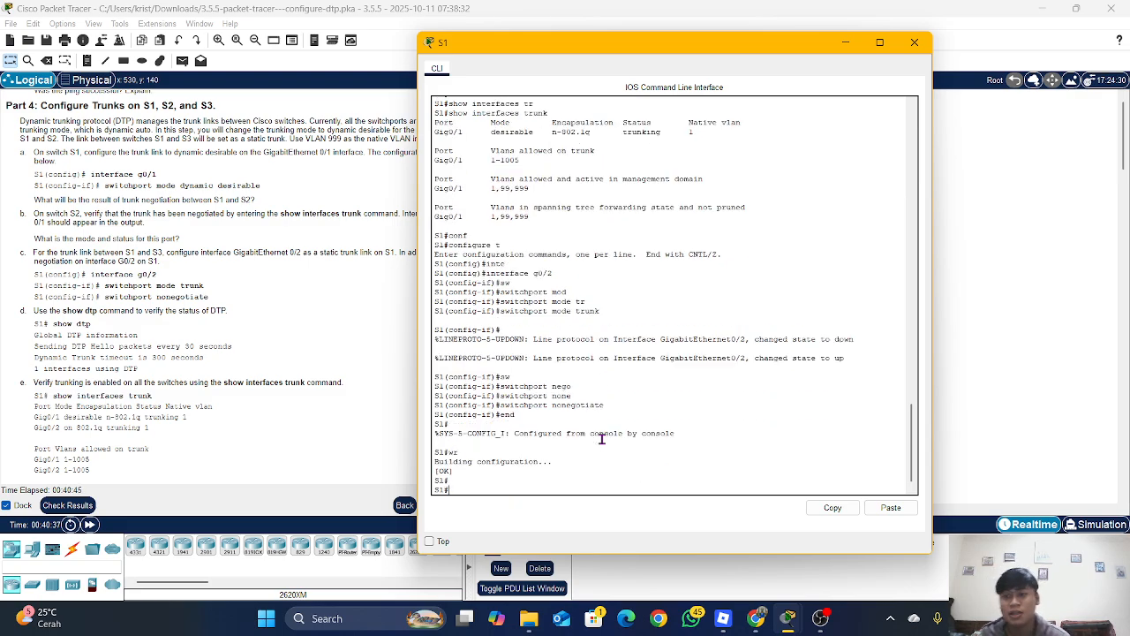
Display the DTP status on S1 with the show dtp command.
{"action": "type", "text": "s"}
{"action": "key", "text": "Tab"}
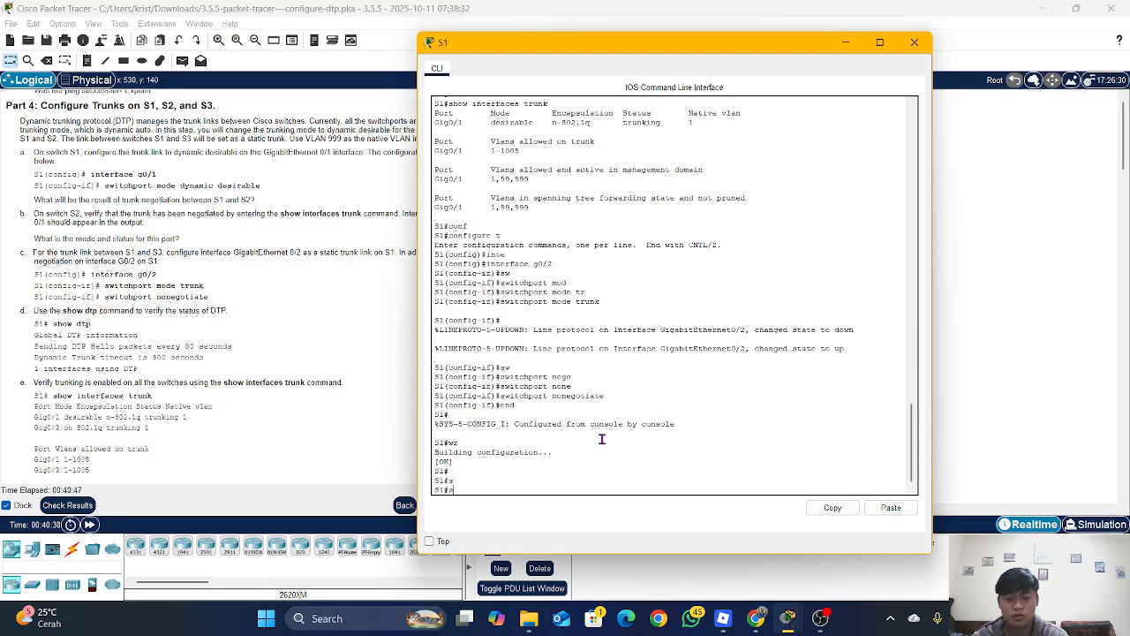
{"action": "type", "text": "h"}
{"action": "key", "text": "Tab"}
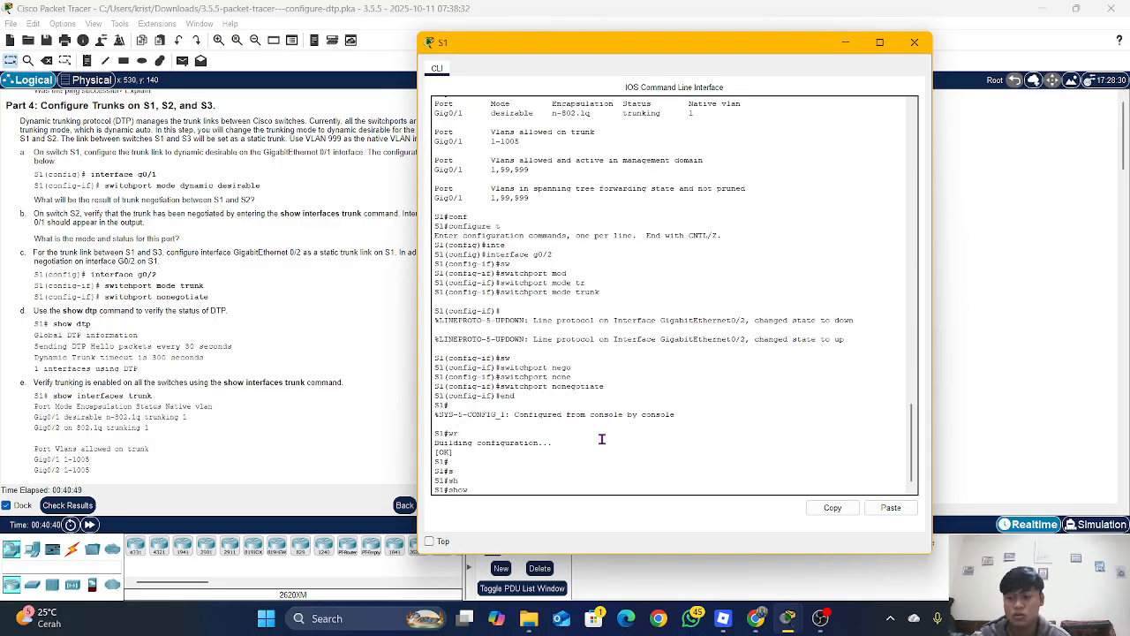
{"action": "type", "text": "dtp"}
{"action": "key", "text": "Return"}
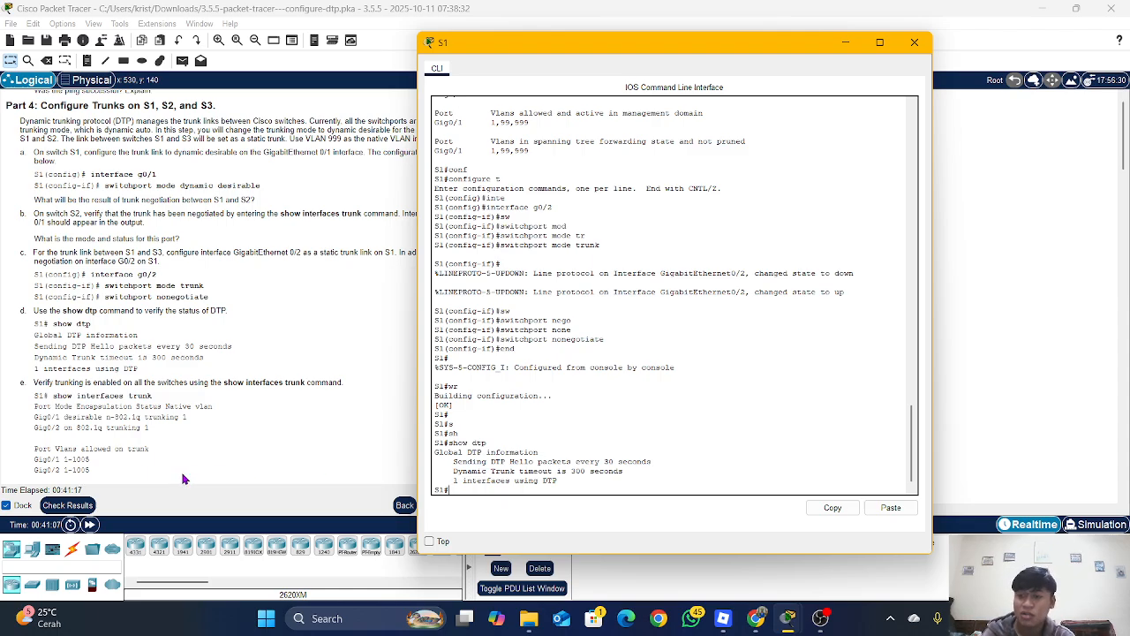
Verify the trunk links on S1 with show interfaces trunk and compare the output with step e of the instructions.
{"action": "scroll", "coordinate": [186, 477], "scroll_direction": "down", "scroll_amount": 2}
{"action": "scroll", "coordinate": [44, 368], "scroll_direction": "down", "scroll_amount": 1}
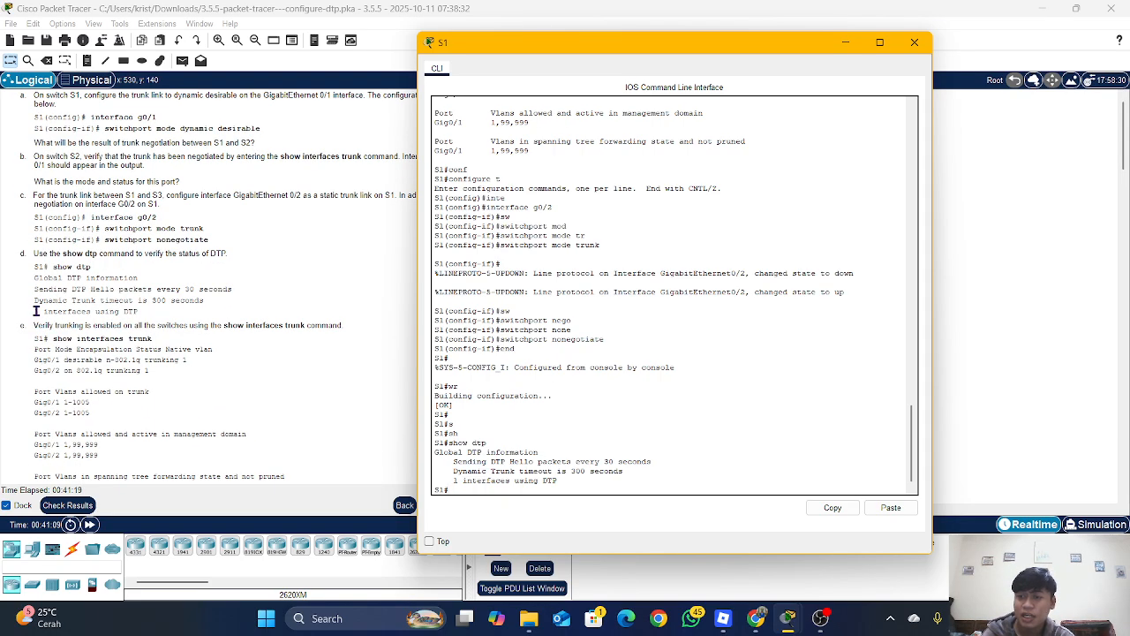
{"action": "scroll", "coordinate": [36, 311], "scroll_direction": "down", "scroll_amount": 1}
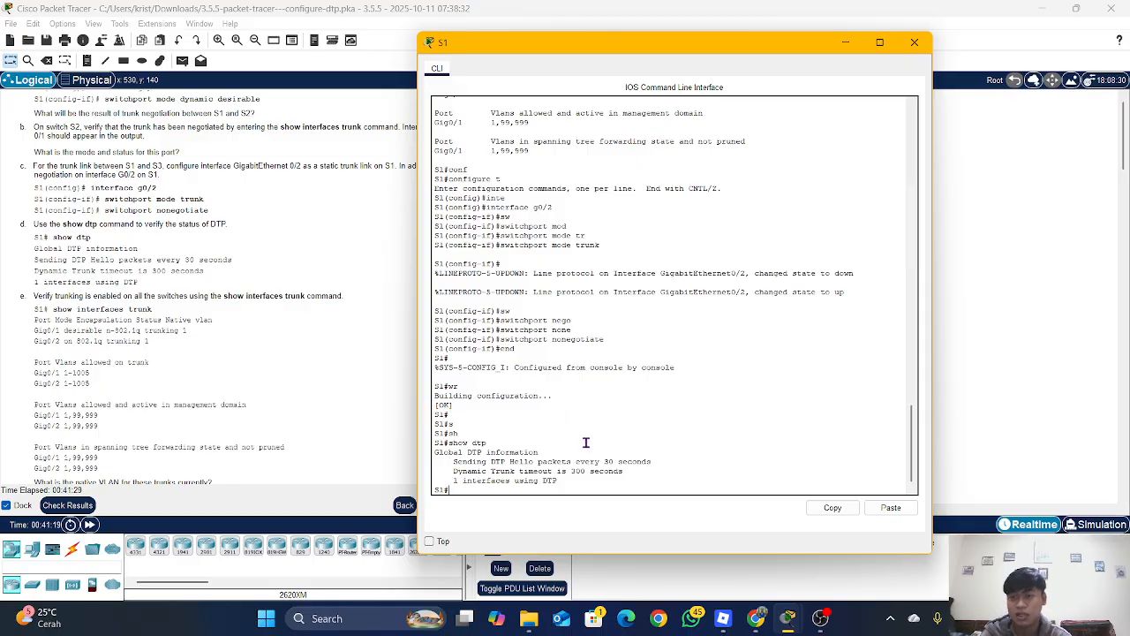
{"action": "type", "text": "sh"}
{"action": "key", "text": "Tab"}
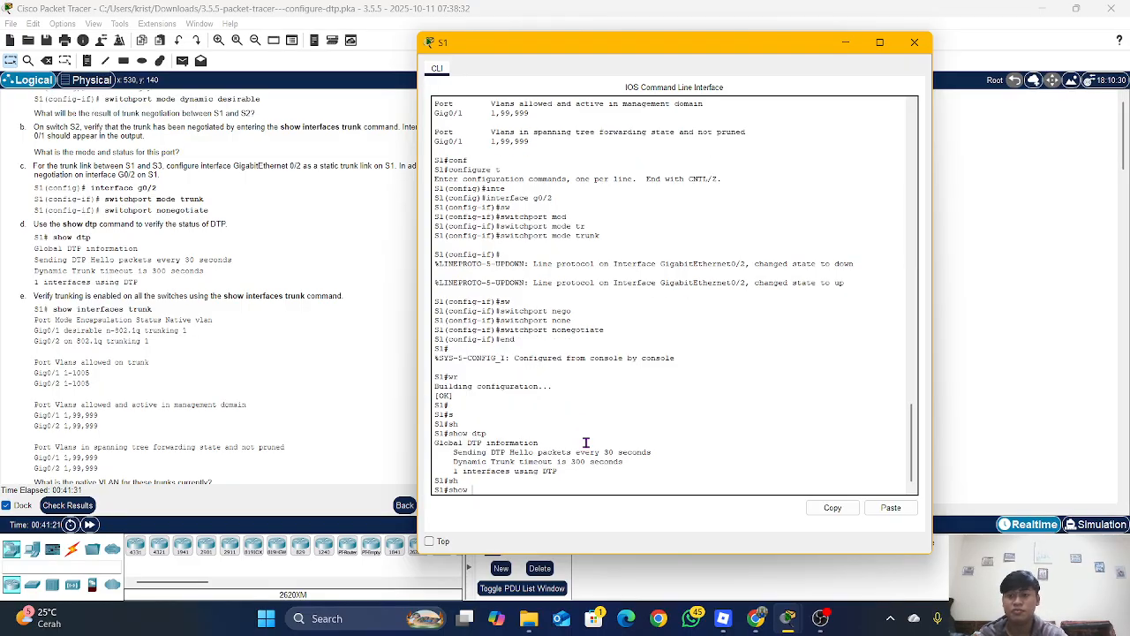
{"action": "type", "text": "inter"}
{"action": "key", "text": "Tab"}
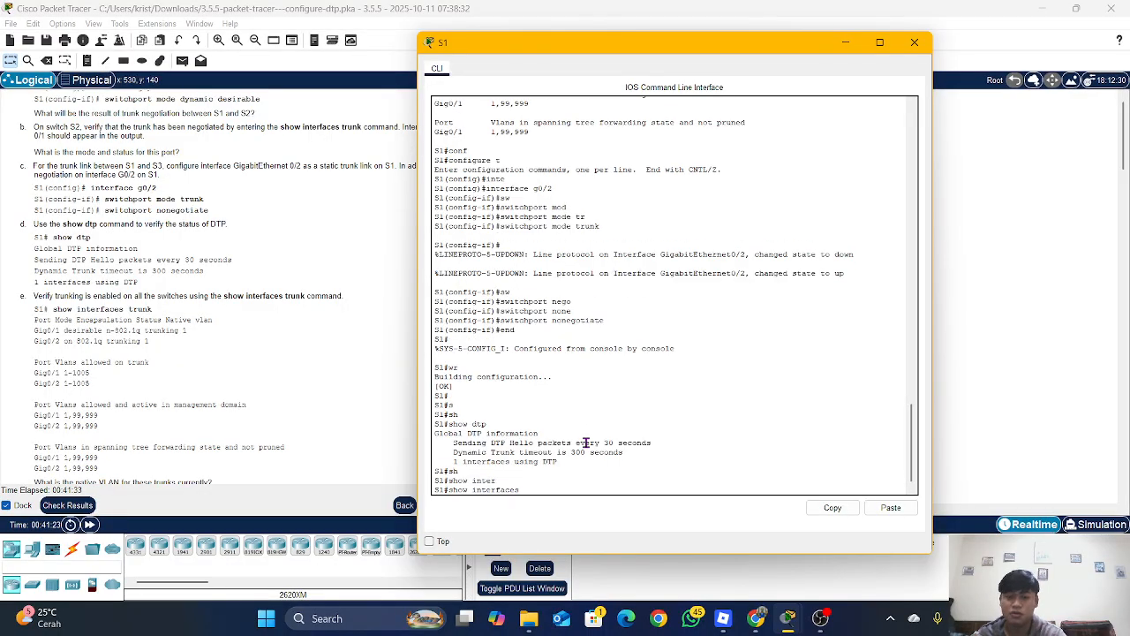
{"action": "type", "text": "tr"}
{"action": "key", "text": "Tab"}
{"action": "key", "text": "Return"}
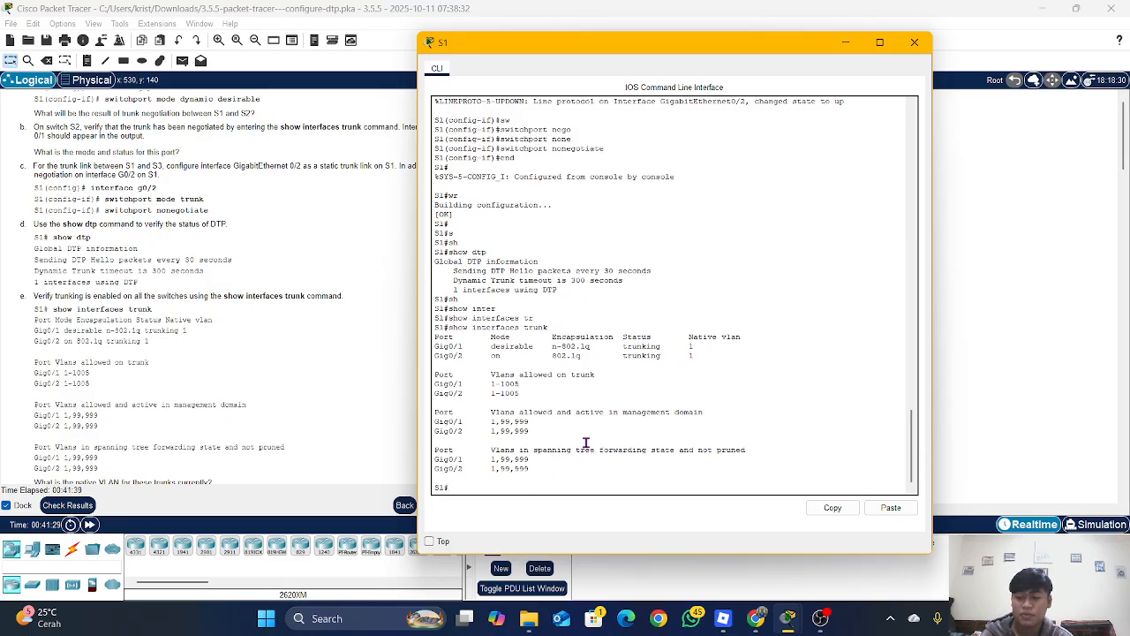
{"action": "scroll", "coordinate": [141, 427], "scroll_direction": "down", "scroll_amount": 3}
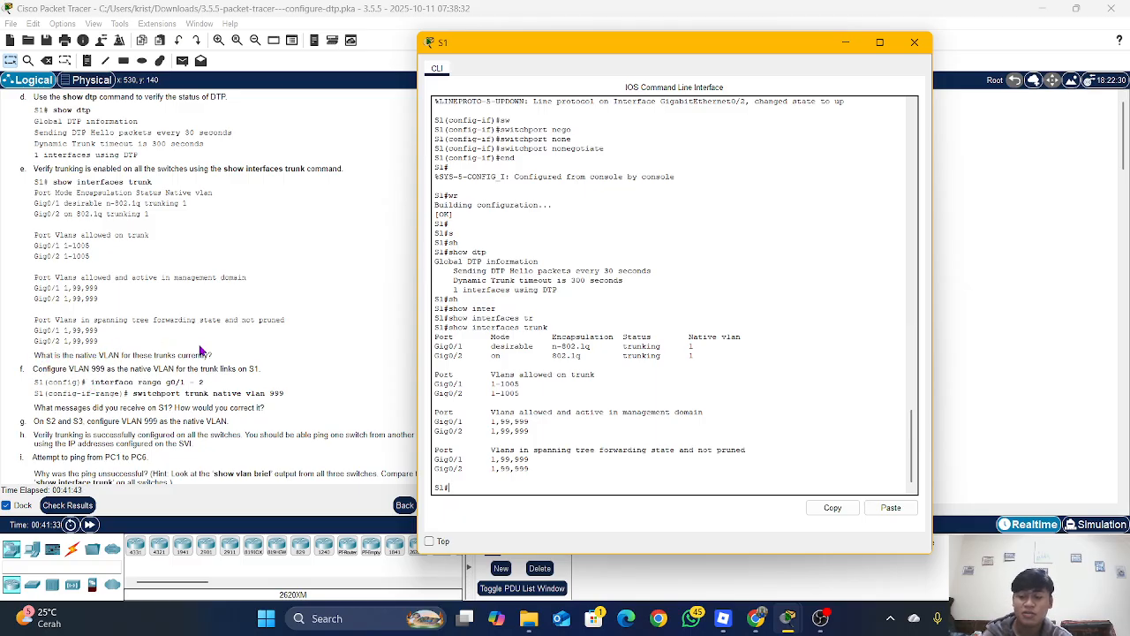
Compare S1's trunk status output with the expected output in step e and read the native VLAN instructions in step f.
{"action": "scroll", "coordinate": [201, 352], "scroll_direction": "up", "scroll_amount": 3}
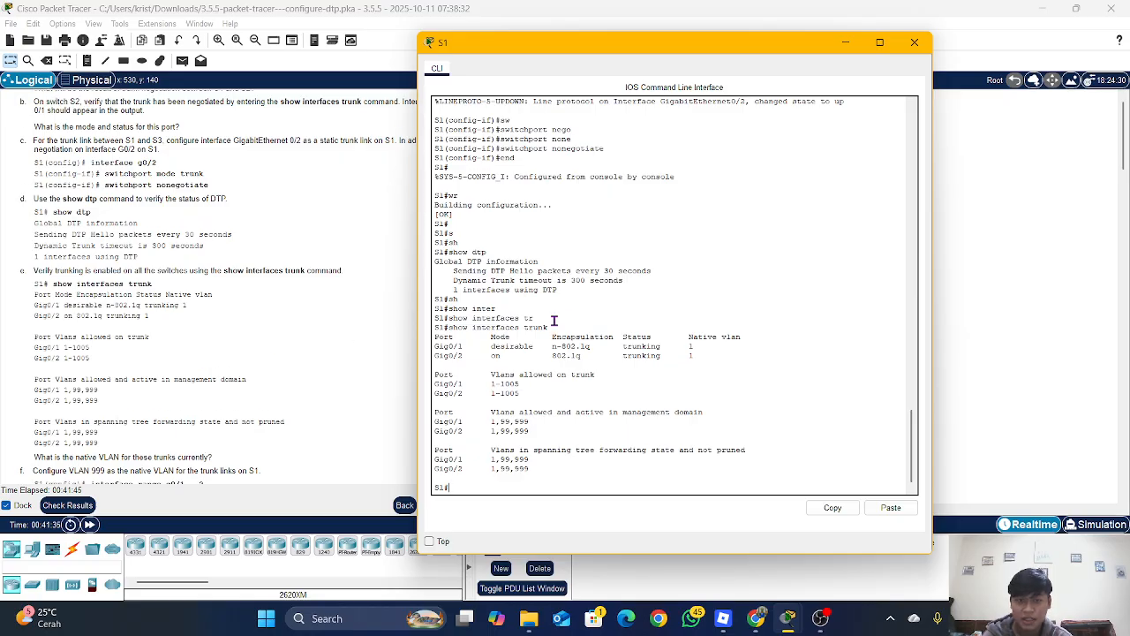
{"action": "scroll", "coordinate": [97, 353], "scroll_direction": "down", "scroll_amount": 1}
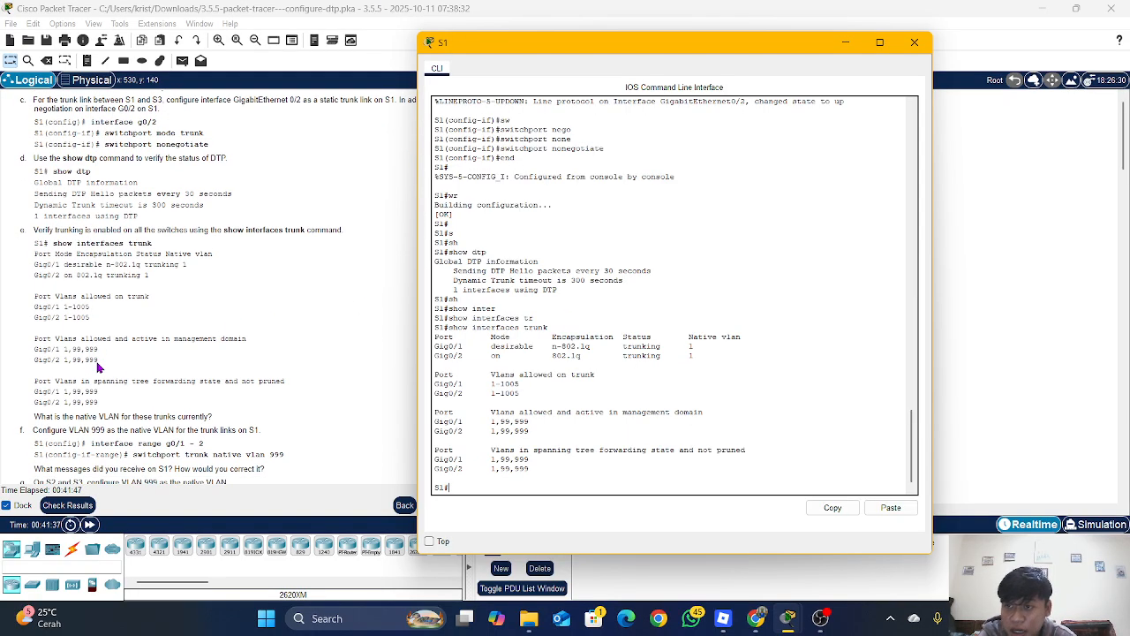
{"action": "scroll", "coordinate": [99, 368], "scroll_direction": "down", "scroll_amount": 1}
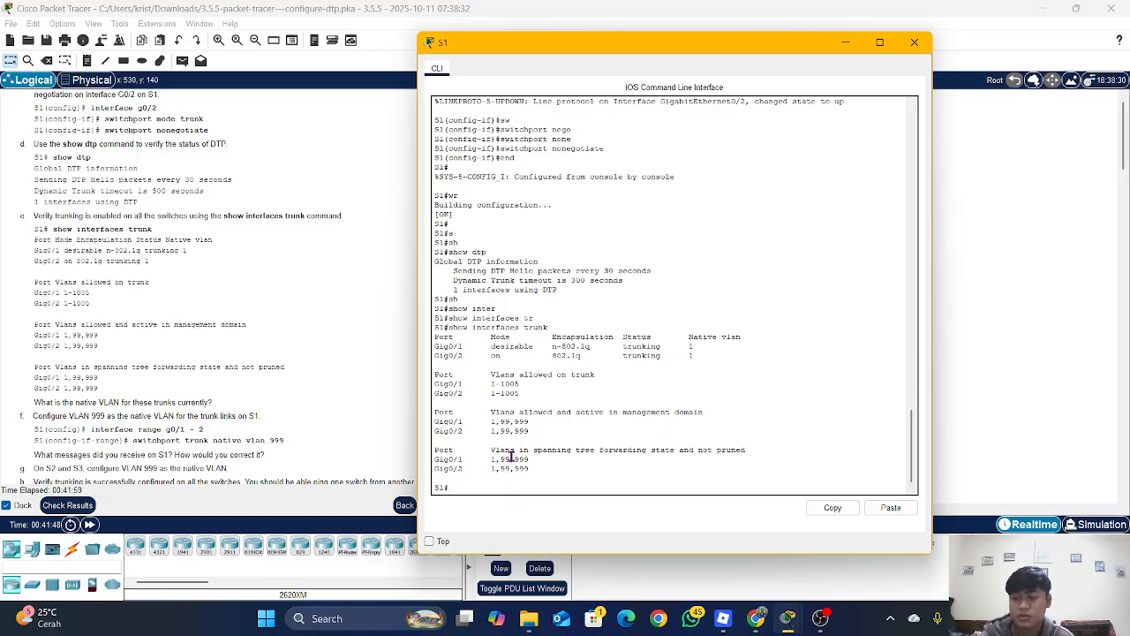
{"action": "scroll", "coordinate": [511, 457], "scroll_direction": "up", "scroll_amount": 1}
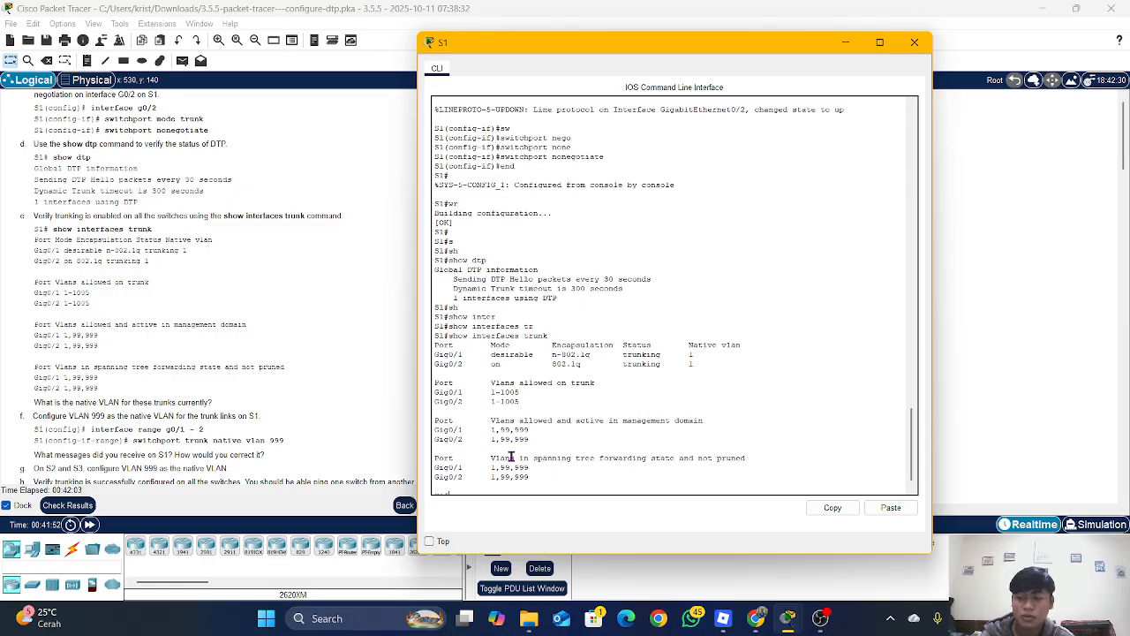
{"action": "scroll", "coordinate": [511, 457], "scroll_direction": "down", "scroll_amount": 1}
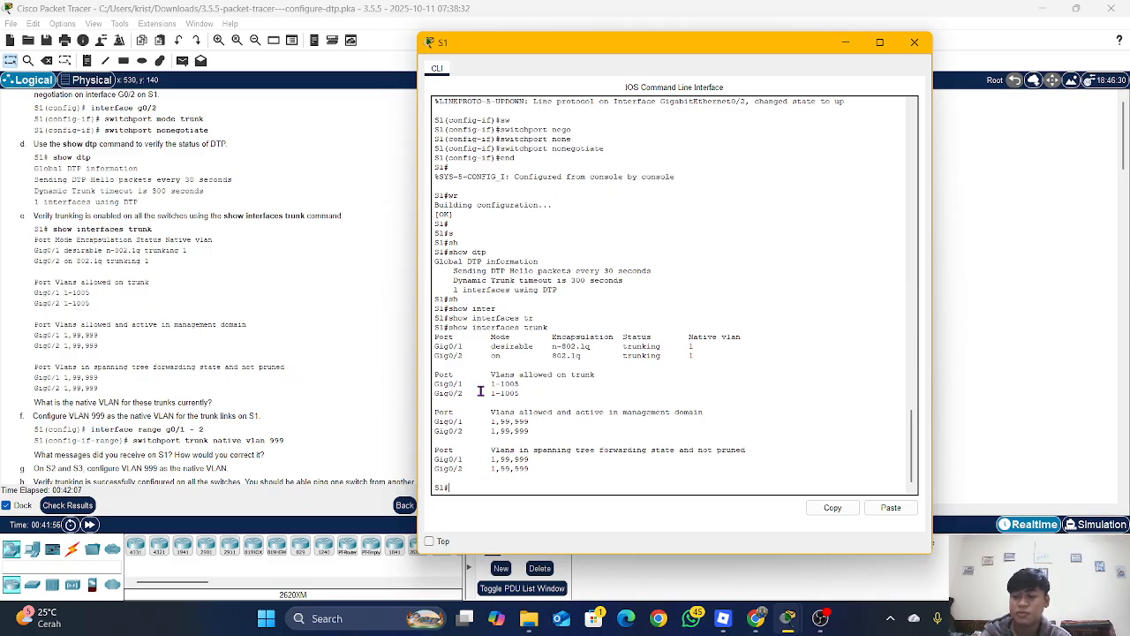
{"action": "scroll", "coordinate": [140, 320], "scroll_direction": "down", "scroll_amount": 3}
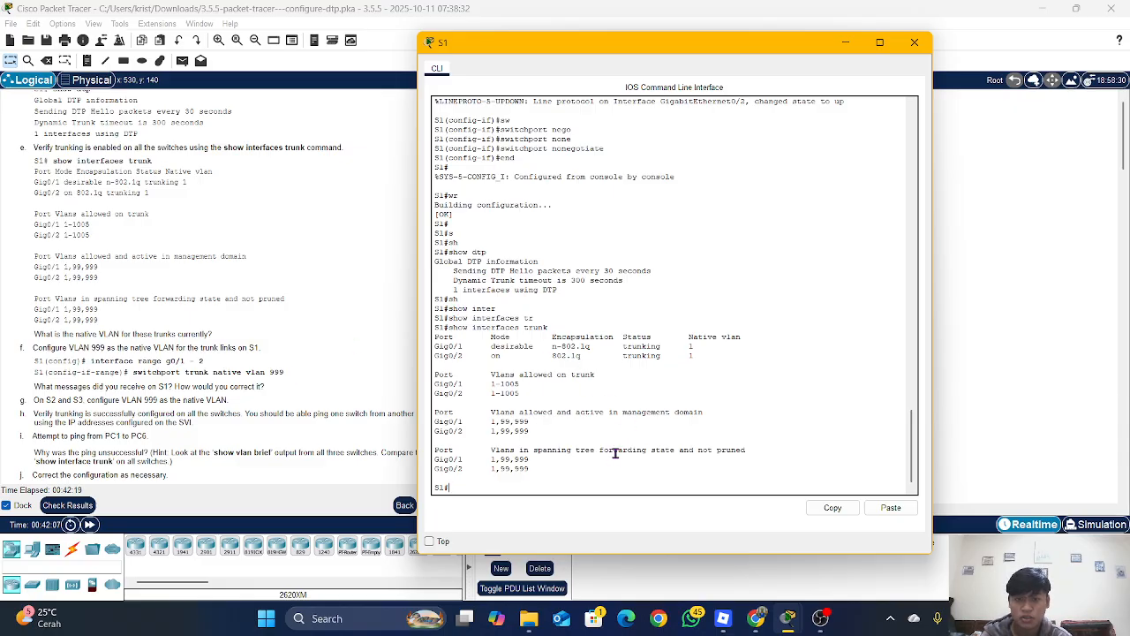
Enter global configuration mode on S1 and select the interface range g0/1-2.
{"action": "type", "text": "conf"}
{"action": "key", "text": "Tab"}
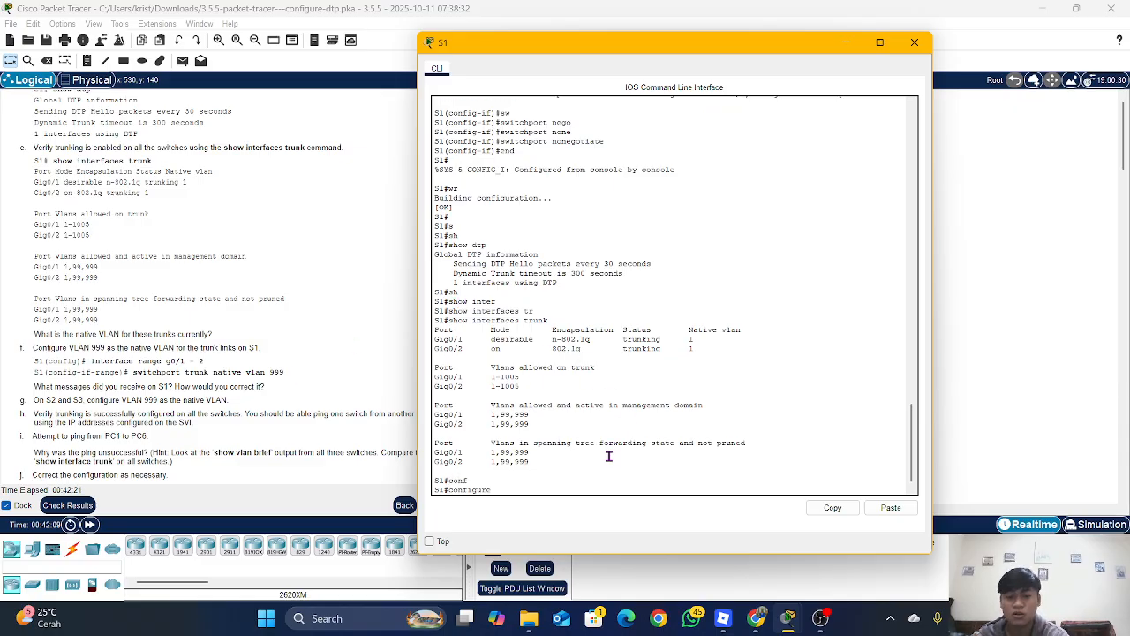
{"action": "type", "text": "t"}
{"action": "key", "text": "Return"}
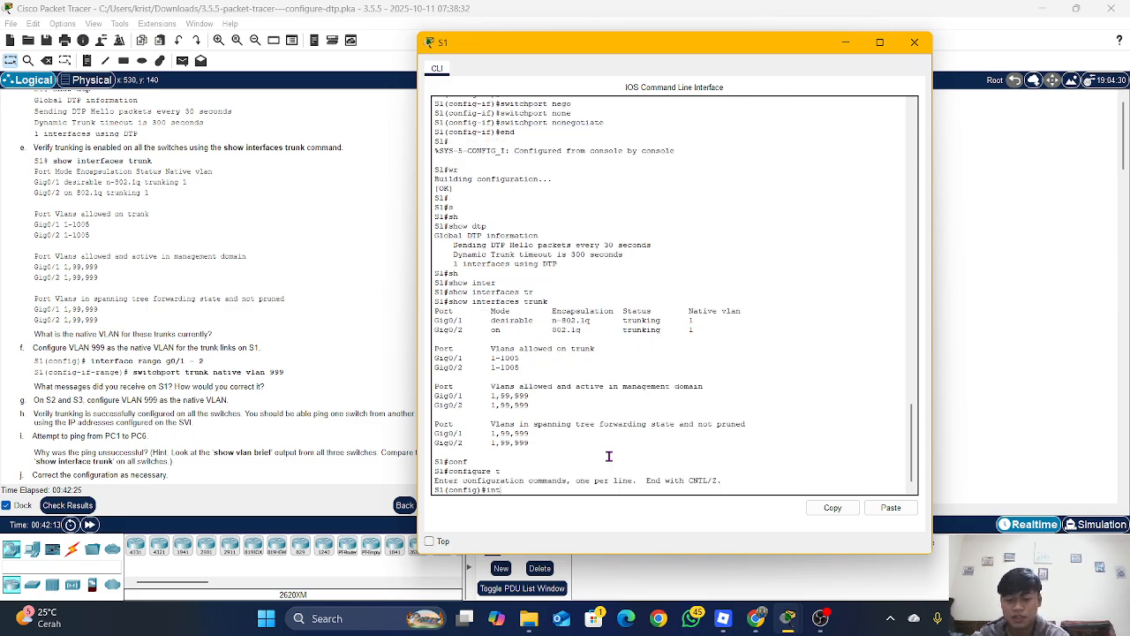
{"action": "type", "text": "er"}
{"action": "key", "text": "Tab"}
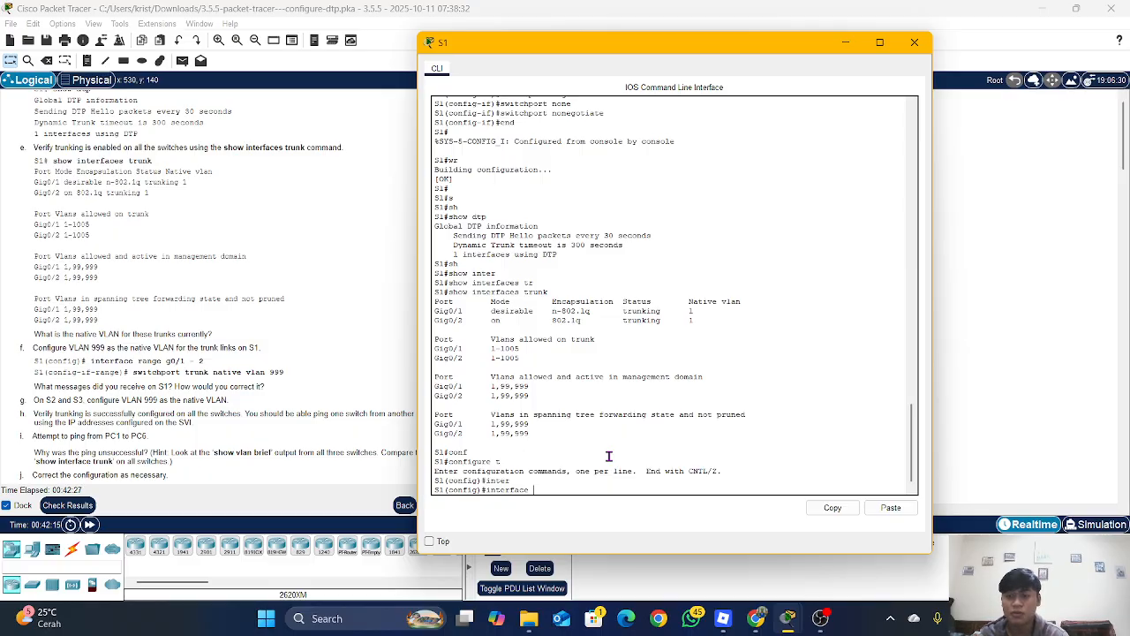
{"action": "type", "text": "ra"}
{"action": "key", "text": "Tab"}
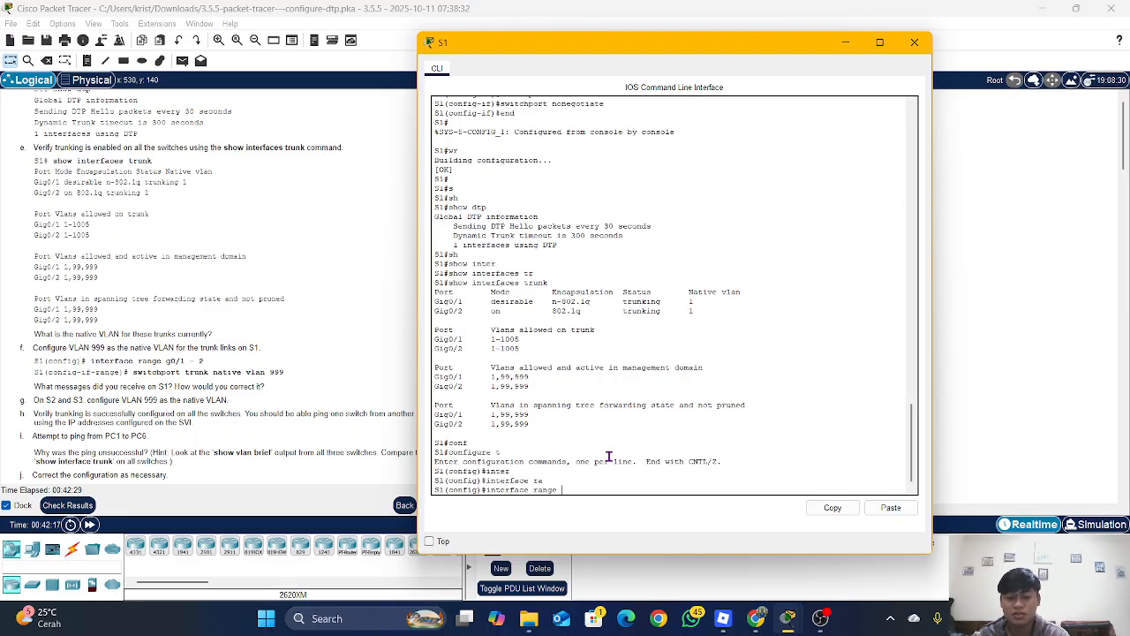
{"action": "type", "text": "g0"}
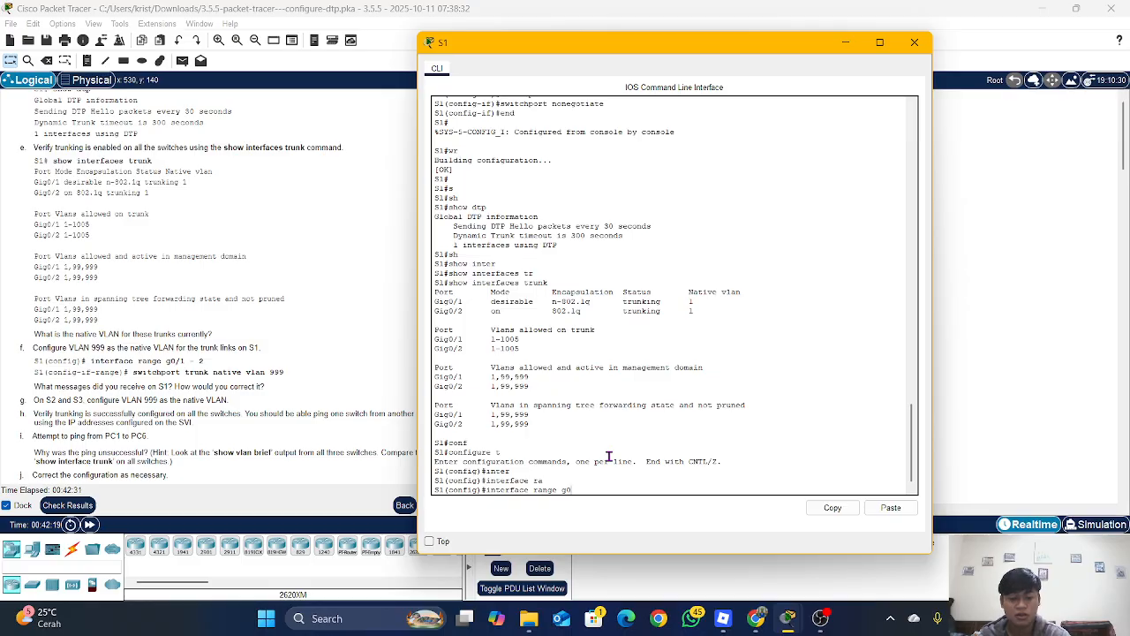
{"action": "type", "text": "/1"}
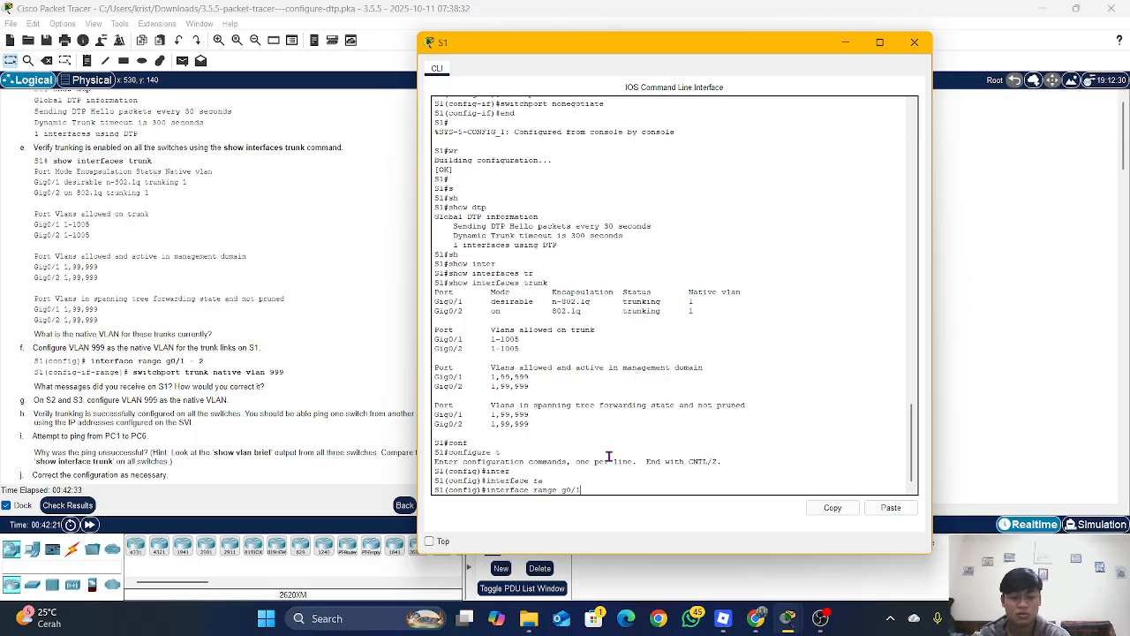
{"action": "type", "text": "-2"}
{"action": "key", "text": "Return"}
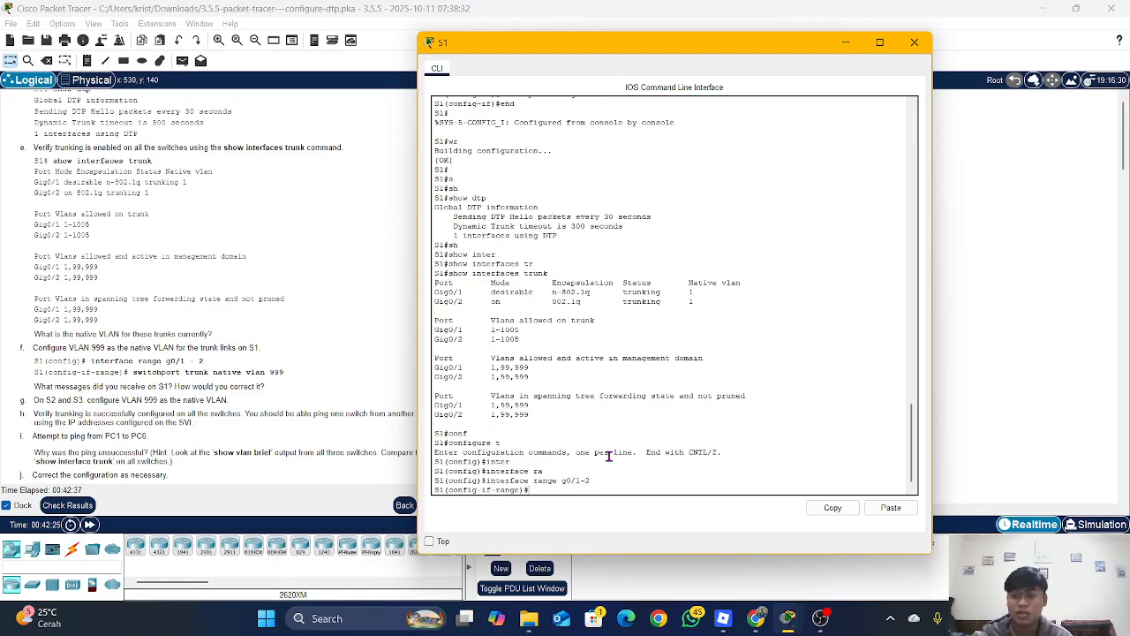
Set the native VLAN to 99 on S1's g0/1-2 trunk range with switchport trunk native vlan 99.
{"action": "type", "text": "sw"}
{"action": "key", "text": "Tab"}
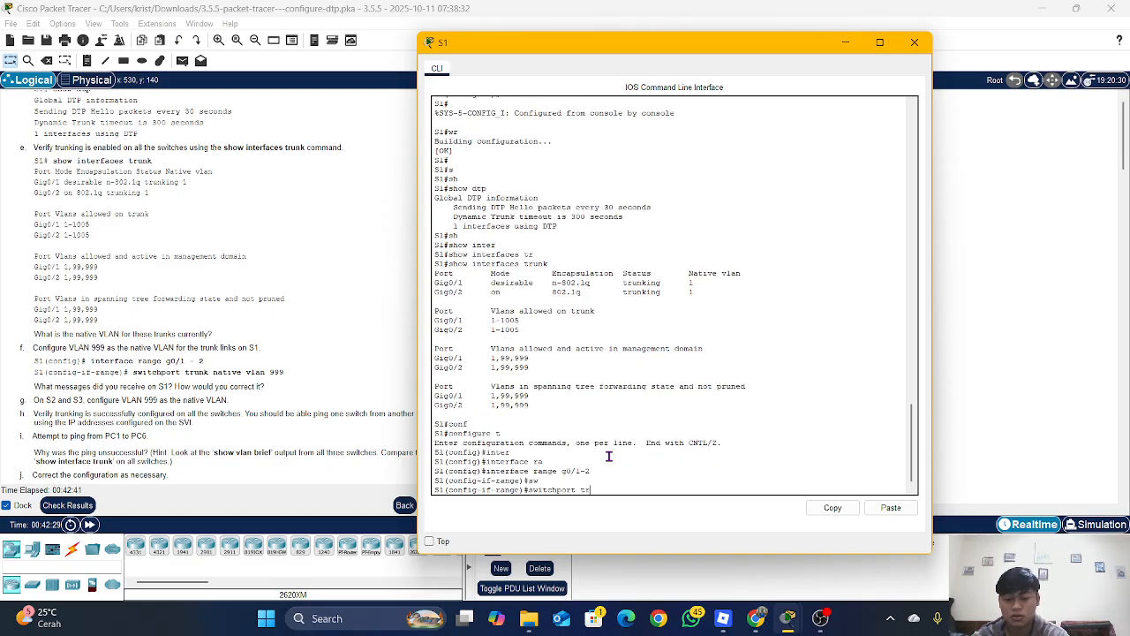
{"action": "type", "text": "tr"}
{"action": "key", "text": "Tab"}
{"action": "type", "text": "na"}
{"action": "key", "text": "Tab"}
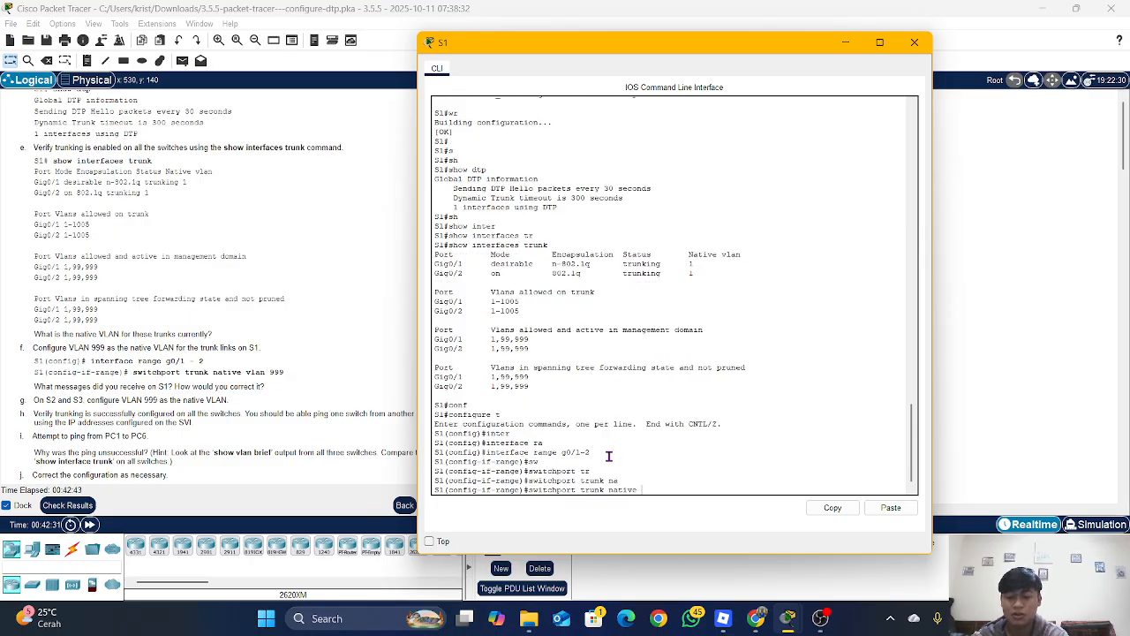
{"action": "type", "text": "v"}
{"action": "key", "text": "Tab"}
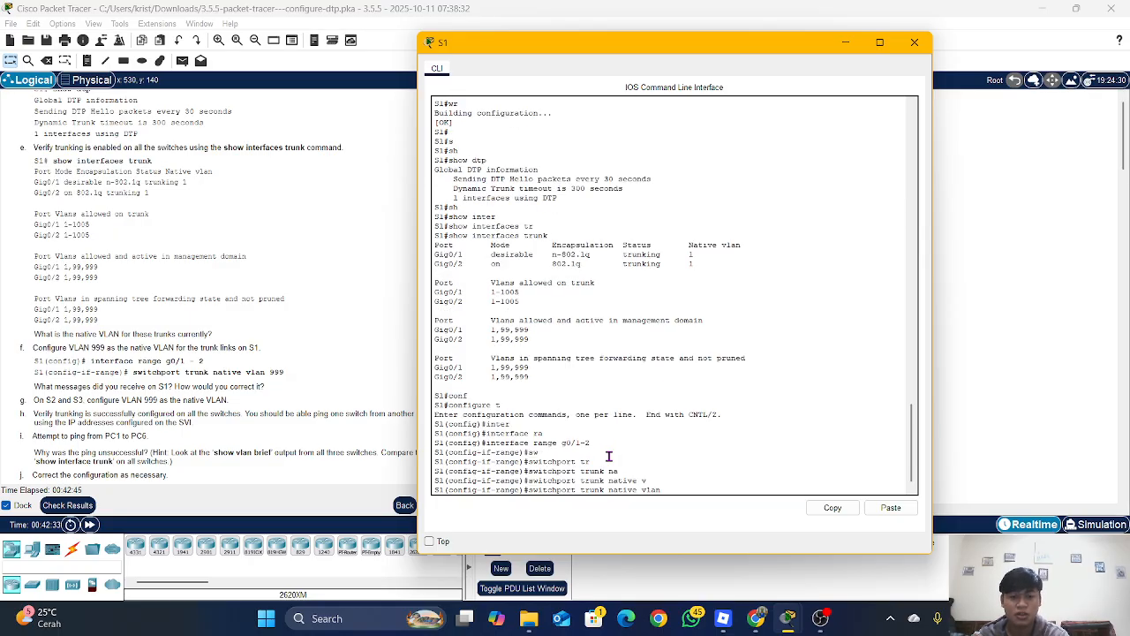
{"action": "type", "text": "99"}
{"action": "key", "text": "Return"}
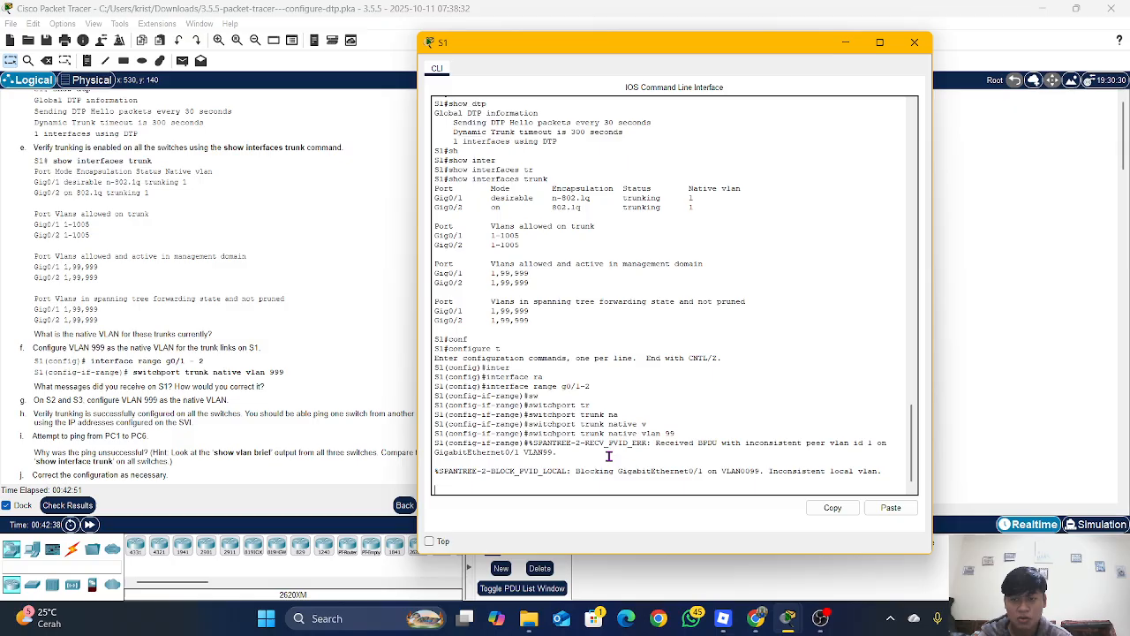
{"action": "key", "text": "Up"}
{"action": "key", "text": "Up"}
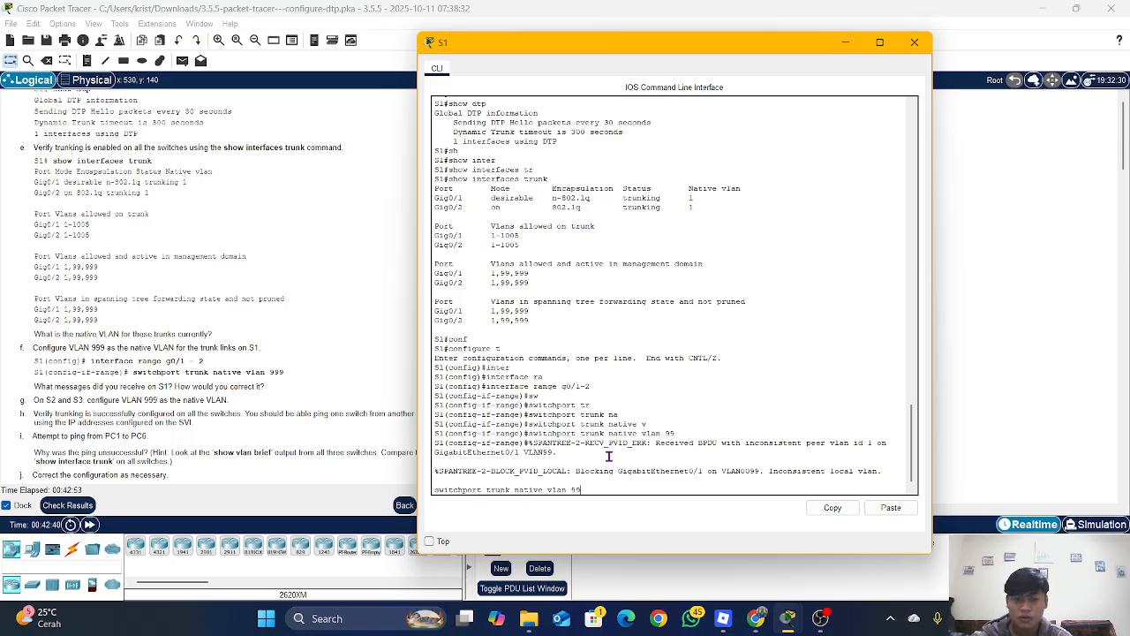
{"action": "key", "text": "Up"}
{"action": "key", "text": "Up"}
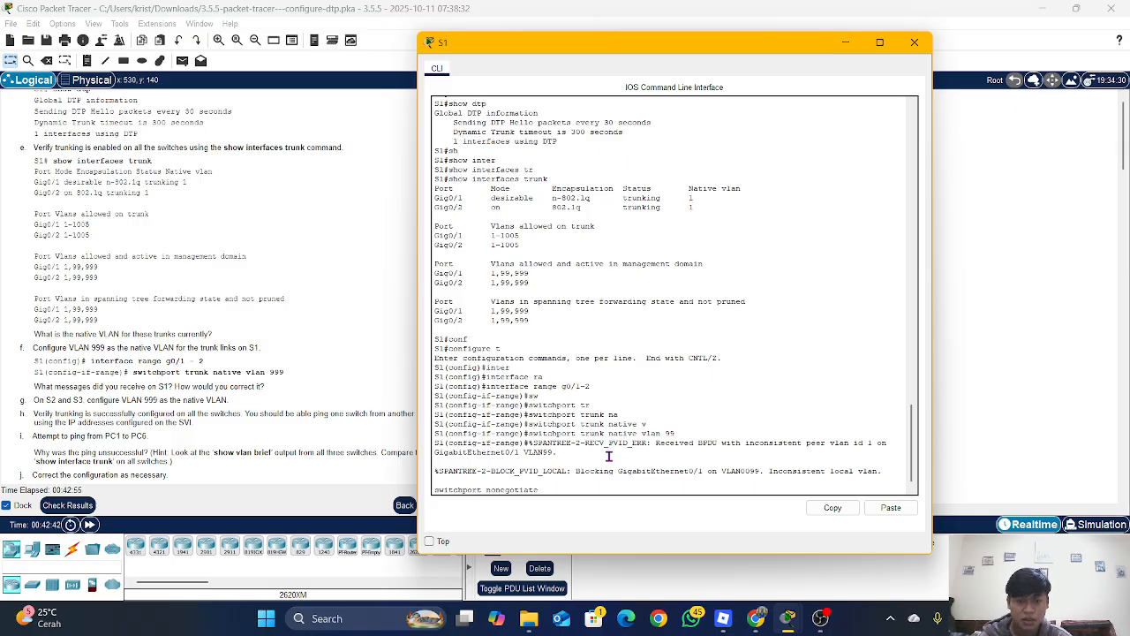
{"action": "key", "text": "BackSpace"}
{"action": "key", "text": "BackSpace"}
{"action": "key", "text": "BackSpace"}
{"action": "key", "text": "BackSpace"}
{"action": "key", "text": "BackSpace"}
{"action": "key", "text": "BackSpace"}
{"action": "key", "text": "BackSpace"}
{"action": "key", "text": "BackSpace"}
{"action": "key", "text": "BackSpace"}
{"action": "key", "text": "BackSpace"}
{"action": "key", "text": "BackSpace"}
{"action": "key", "text": "BackSpace"}
{"action": "key", "text": "BackSpace"}
{"action": "key", "text": "BackSpace"}
{"action": "key", "text": "BackSpace"}
{"action": "key", "text": "BackSpace"}
{"action": "key", "text": "BackSpace"}
{"action": "key", "text": "BackSpace"}
{"action": "key", "text": "BackSpace"}
{"action": "key", "text": "BackSpace"}
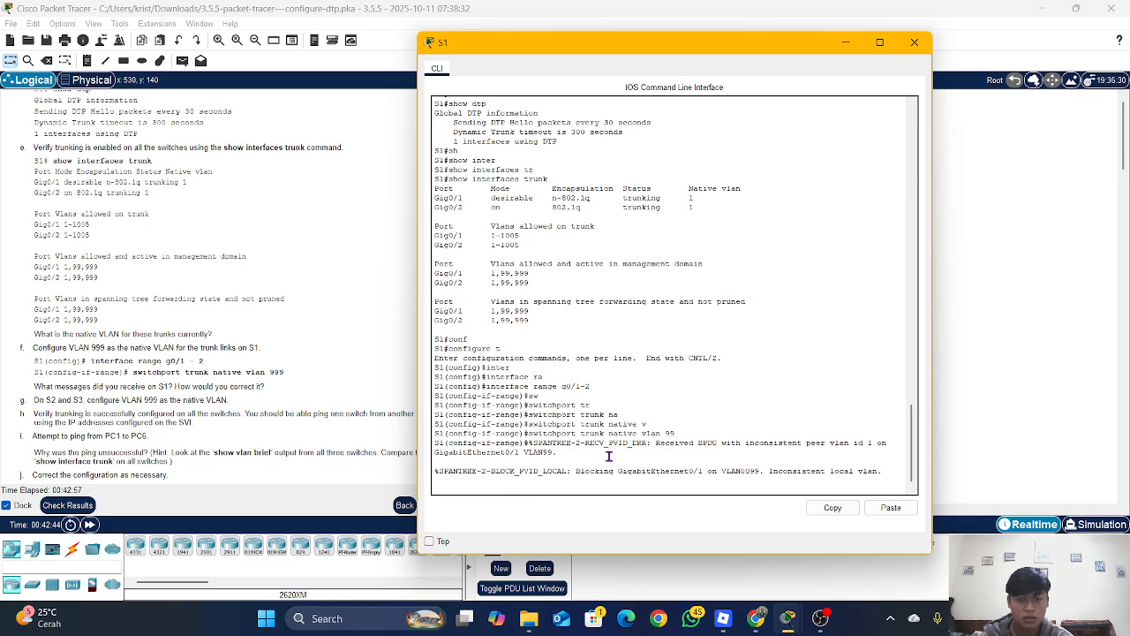
{"action": "key", "text": "Return"}
{"action": "key", "text": "Return"}
Try to assign VLAN 999 to the selected interface range with switchport mode trunk vlan 999.
{"action": "key", "text": "Up"}
{"action": "key", "text": "Up"}
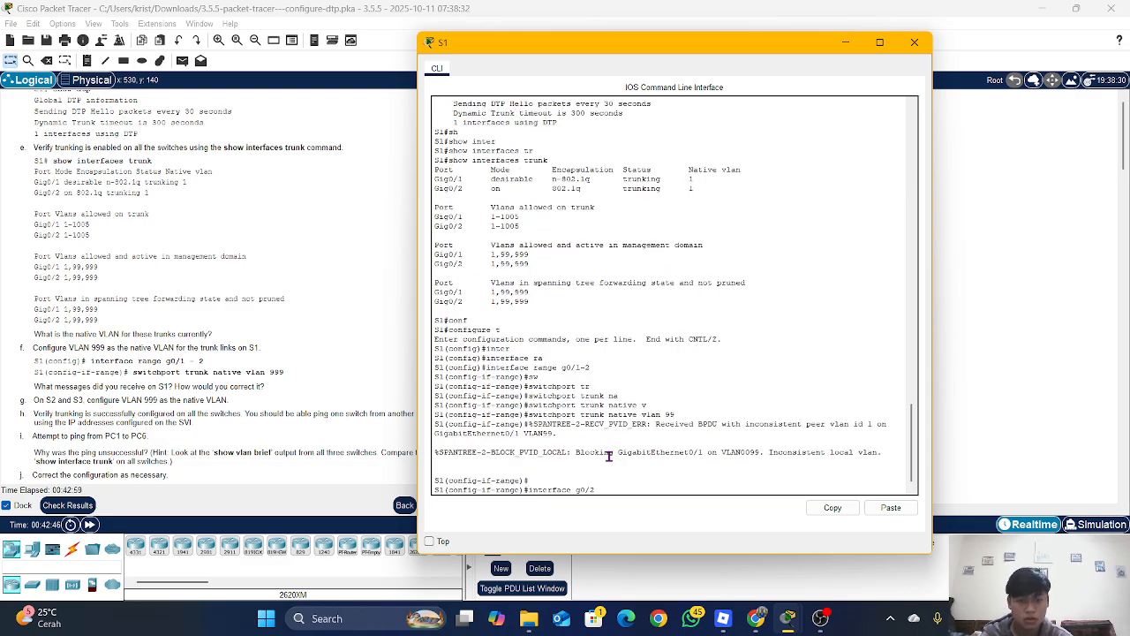
{"action": "key", "text": "Down"}
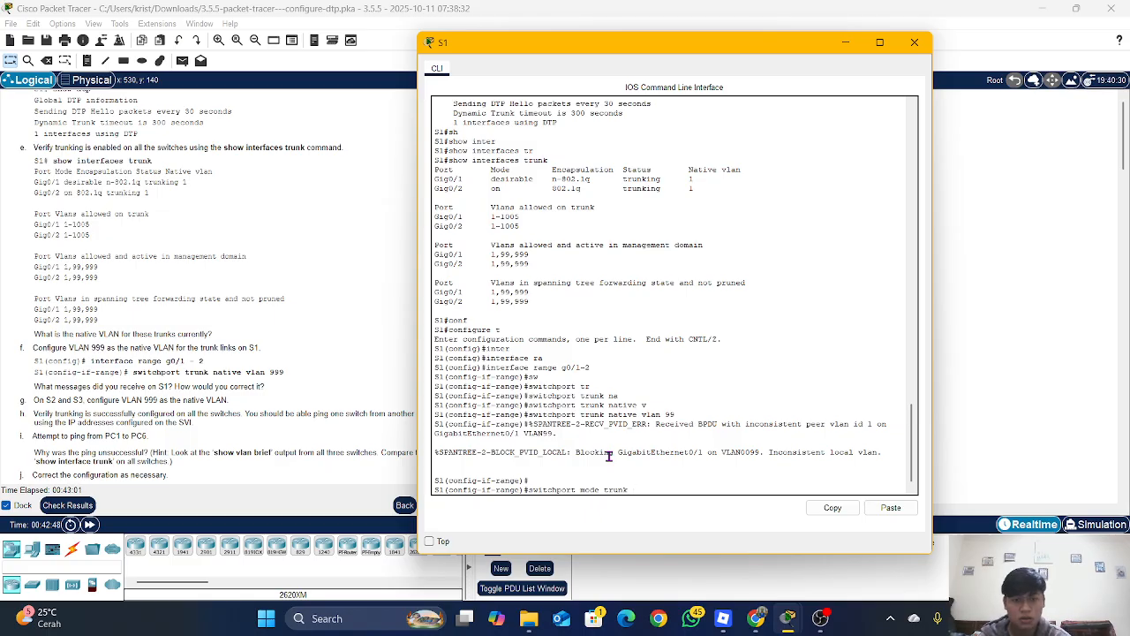
{"action": "type", "text": "vla"}
{"action": "key", "text": "Tab"}
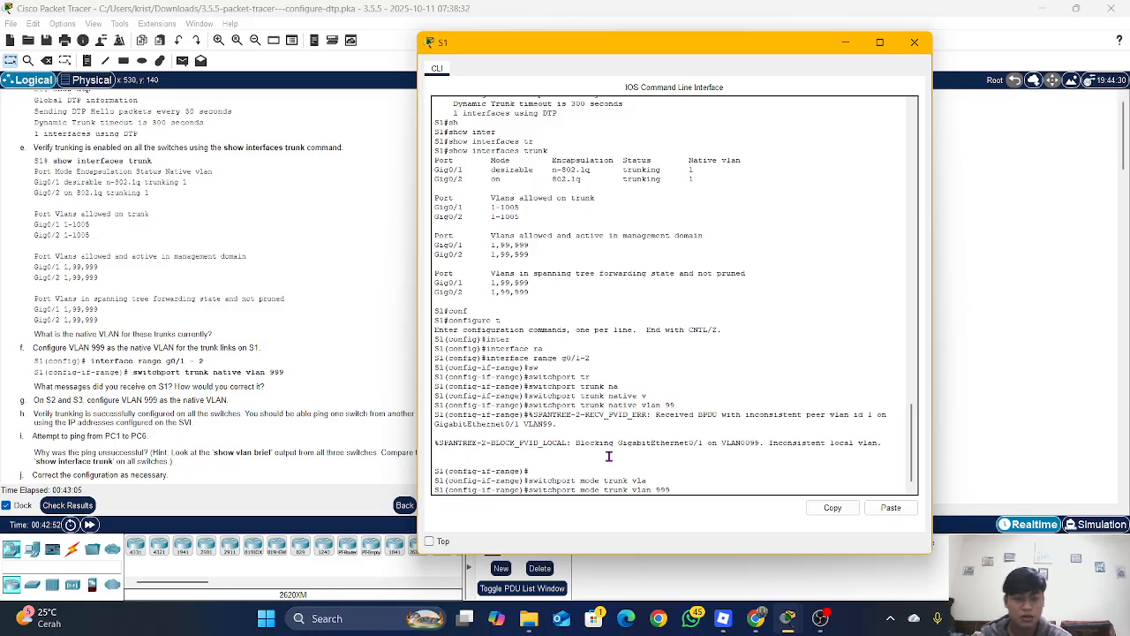
{"action": "type", "text": "n 999"}
{"action": "key", "text": "Return"}
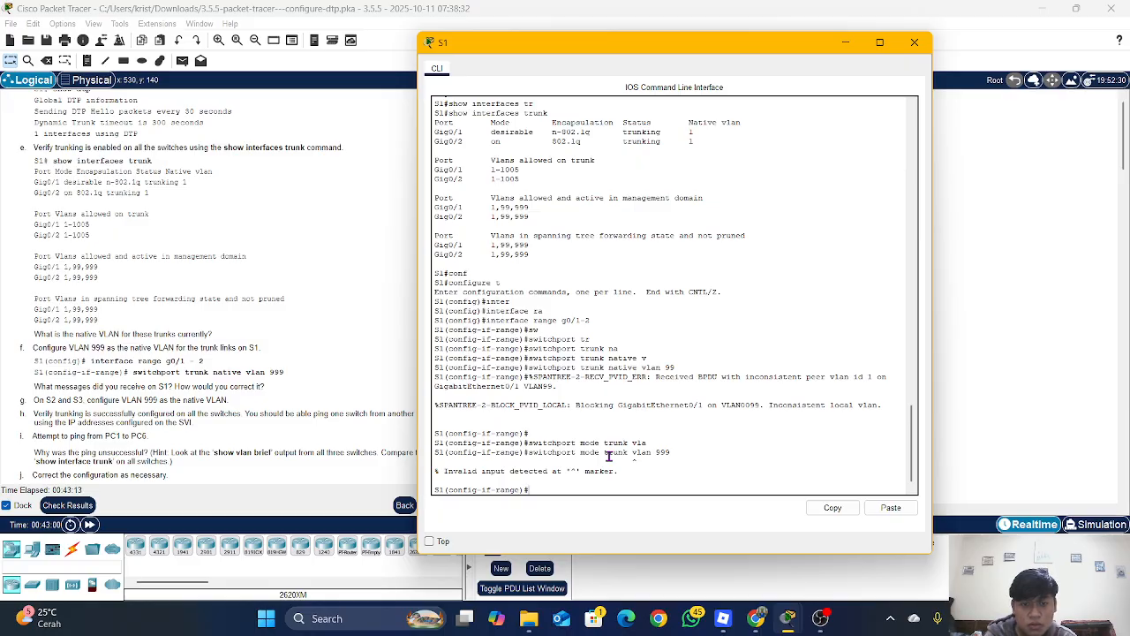
Reissue the earlier switchport trunk native vlan 99 command on S1's interface range.
{"action": "key", "text": "Up"}
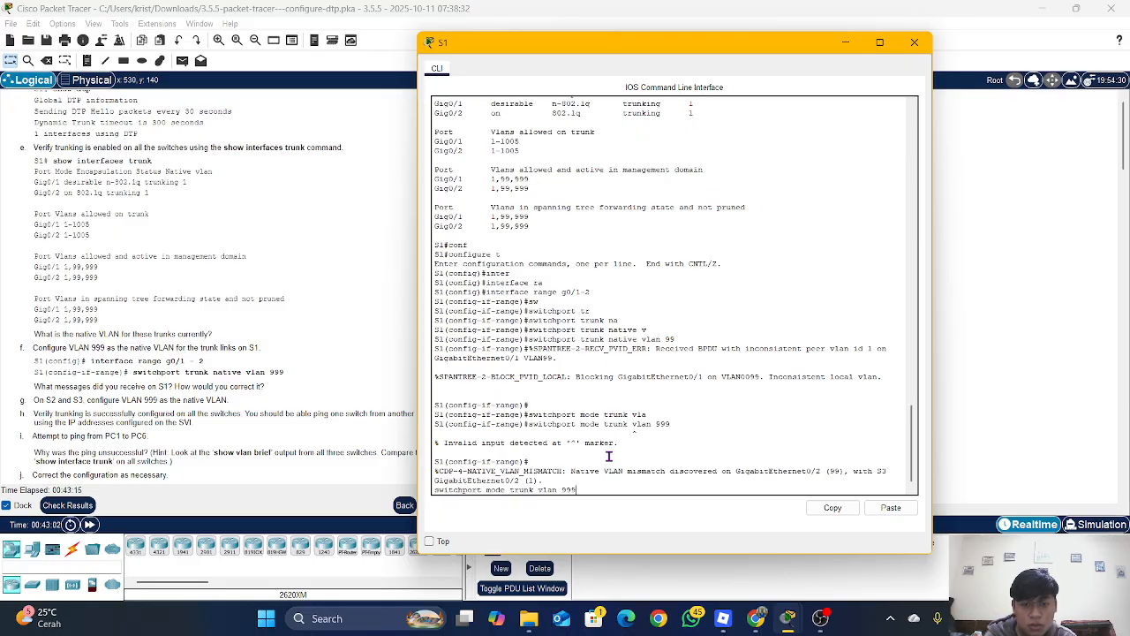
{"action": "key", "text": "Up"}
{"action": "key", "text": "Return"}
{"action": "key", "text": "Return"}
{"action": "key", "text": "Return"}
{"action": "key", "text": "Return"}
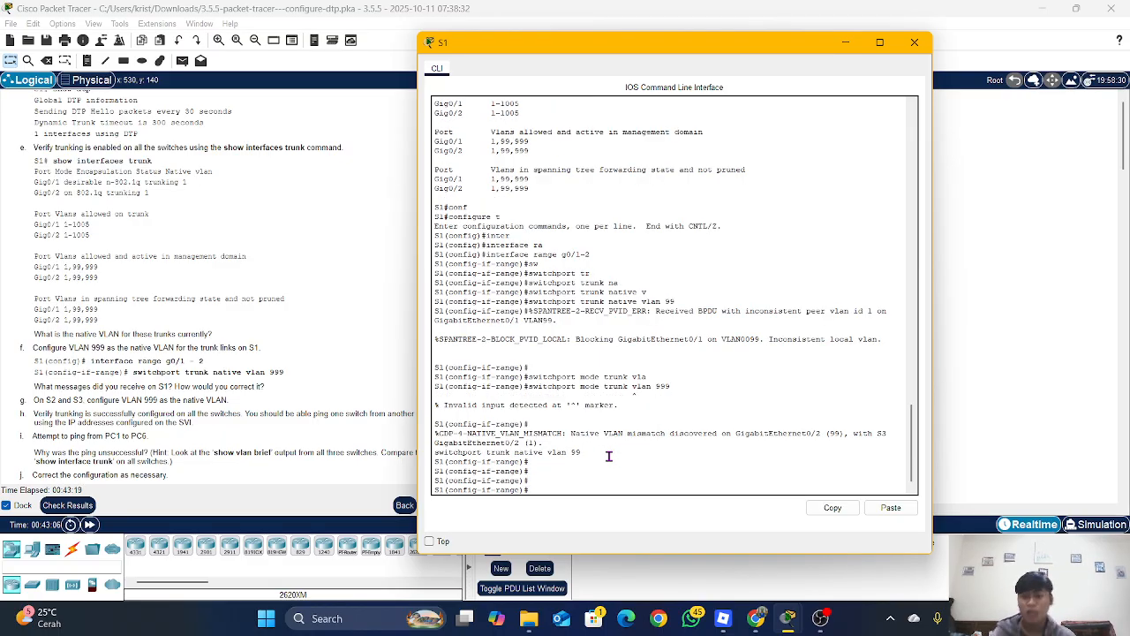
{"action": "type", "text": "in"}
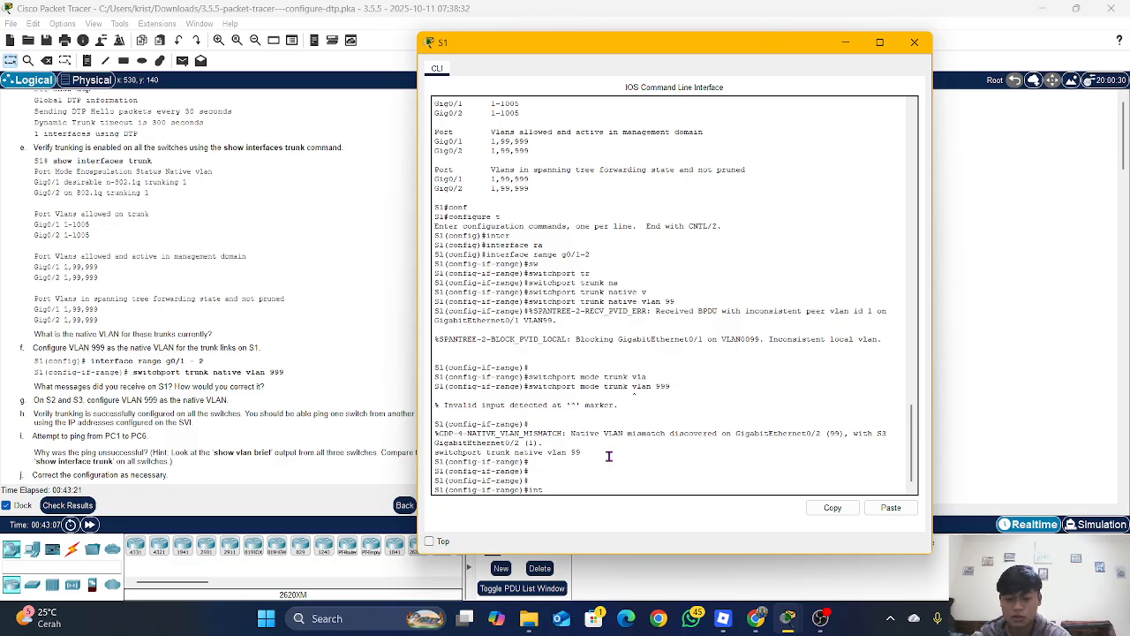
{"action": "type", "text": "t"}
{"action": "key", "text": "Tab"}
{"action": "key", "text": "BackSpace"}
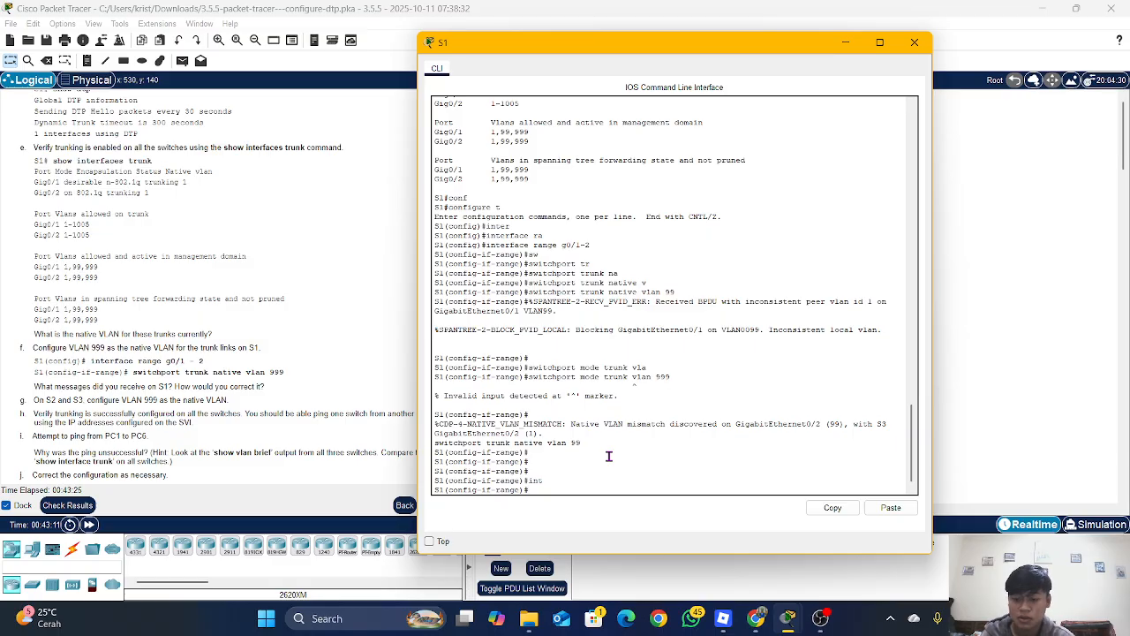
Set VLAN 999 as the native VLAN on S1's g0/1-2 trunk links with switchport trunk native vlan 999.
{"action": "type", "text": "sw"}
{"action": "key", "text": "Tab"}
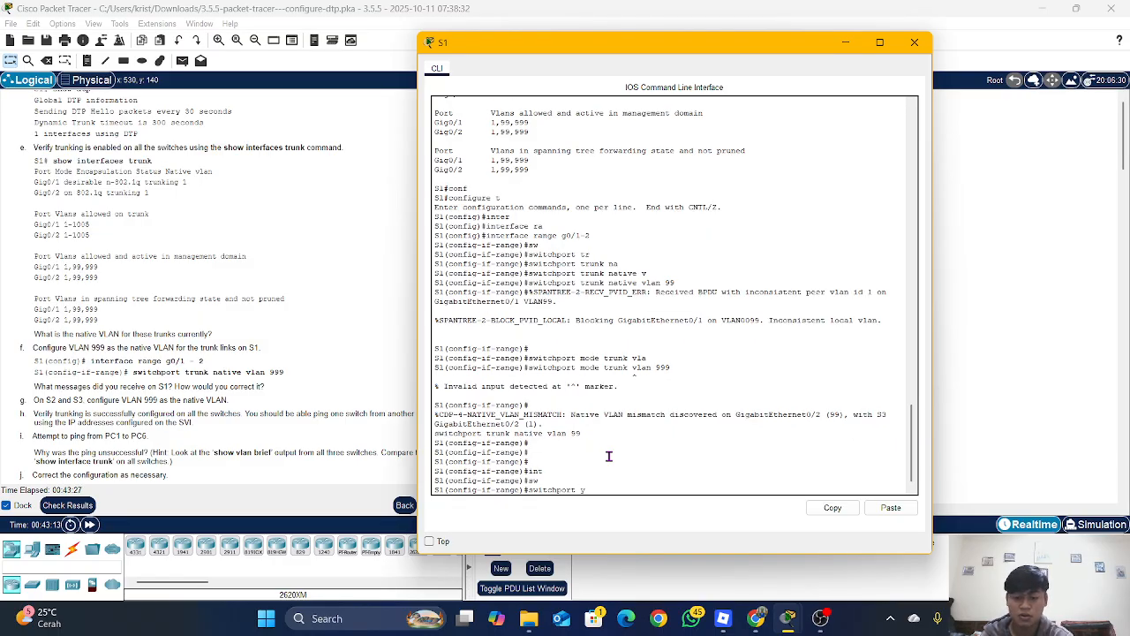
{"action": "type", "text": "tr"}
{"action": "key", "text": "Tab"}
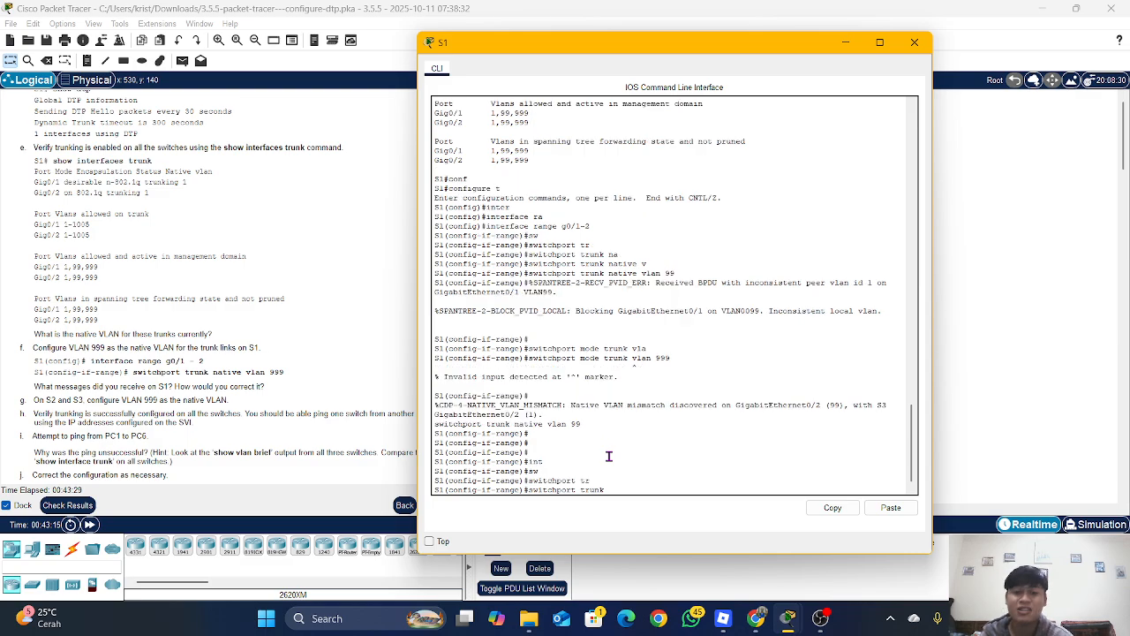
{"action": "type", "text": "na"}
{"action": "key", "text": "Tab"}
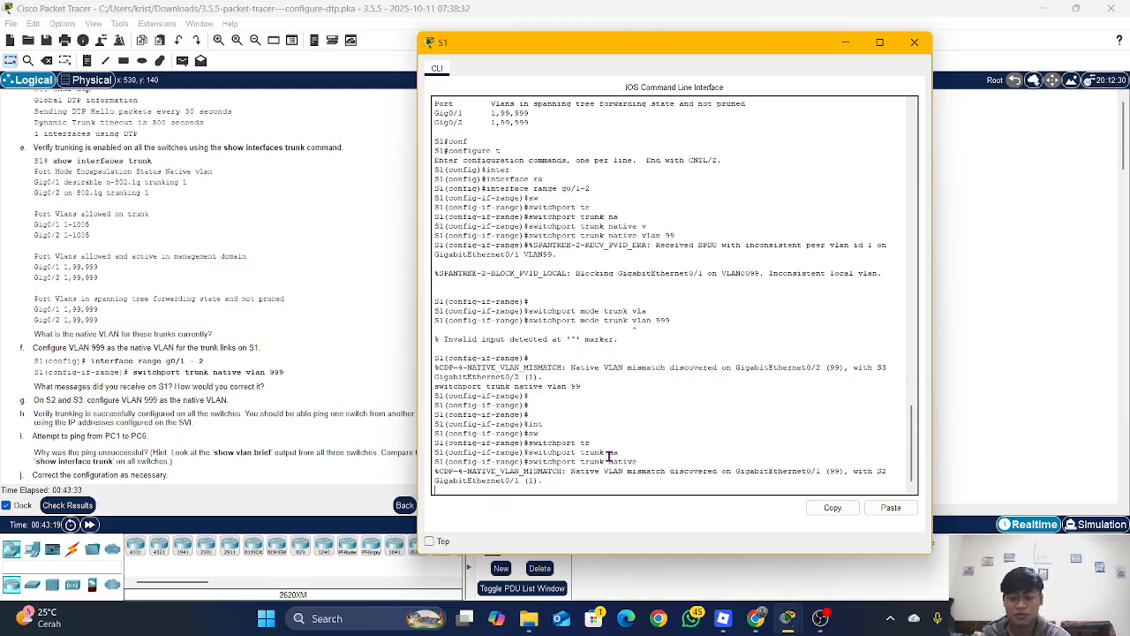
{"action": "type", "text": "vl"}
{"action": "key", "text": "Tab"}
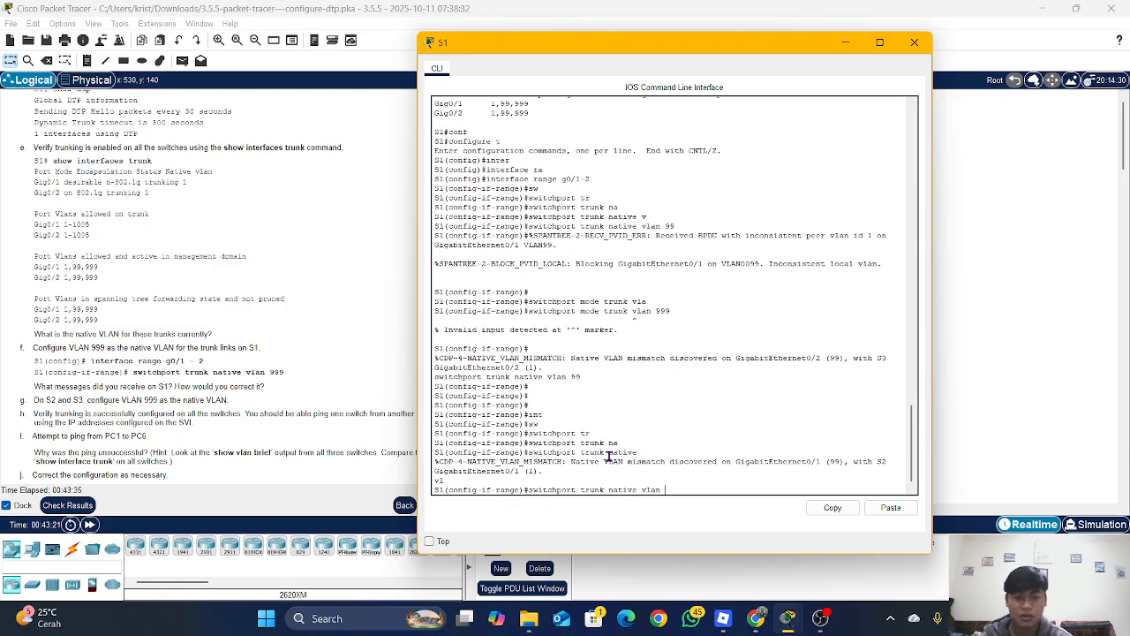
{"action": "type", "text": "999"}
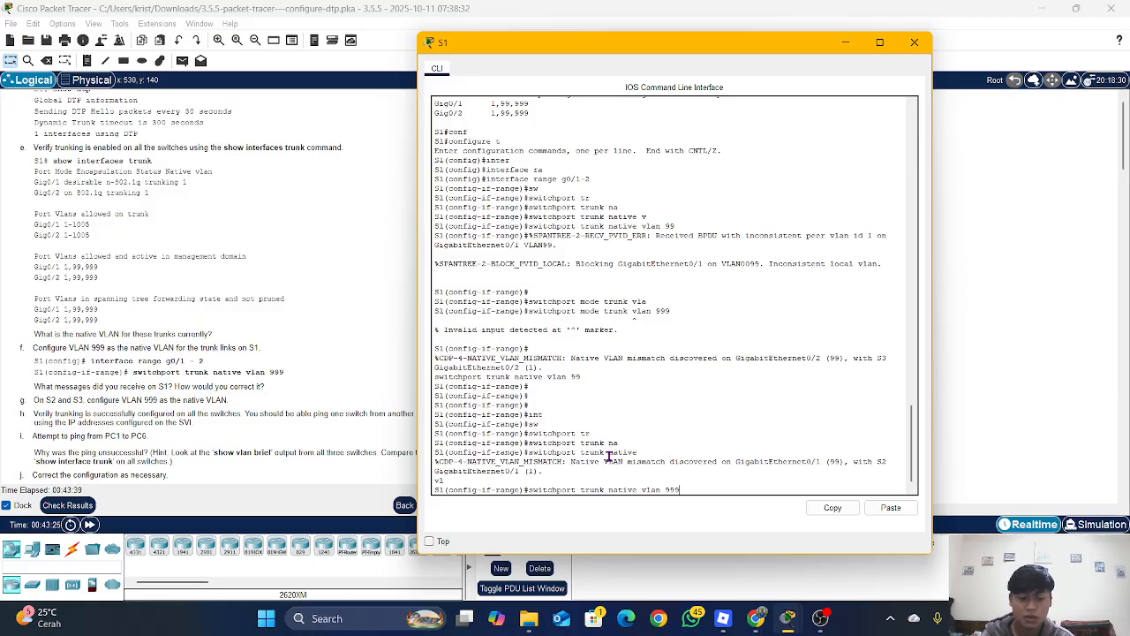
{"action": "key", "text": "Return"}
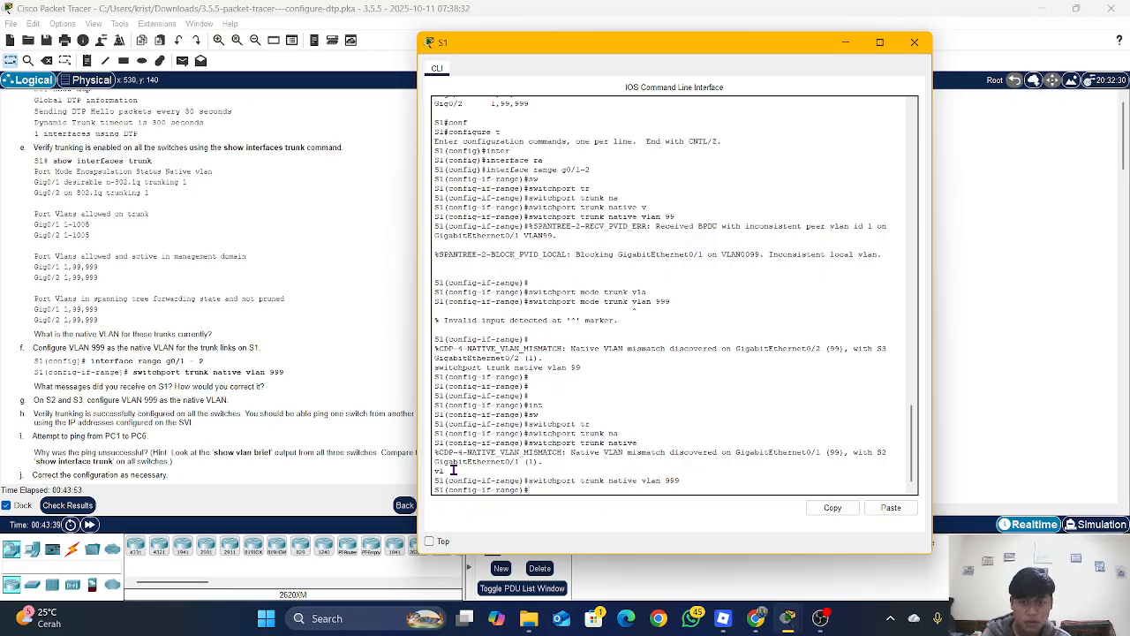
{"action": "left_click_drag", "start_coordinate": [442, 452], "coordinate": [532, 461]}
{"action": "left_click", "coordinate": [555, 495]}
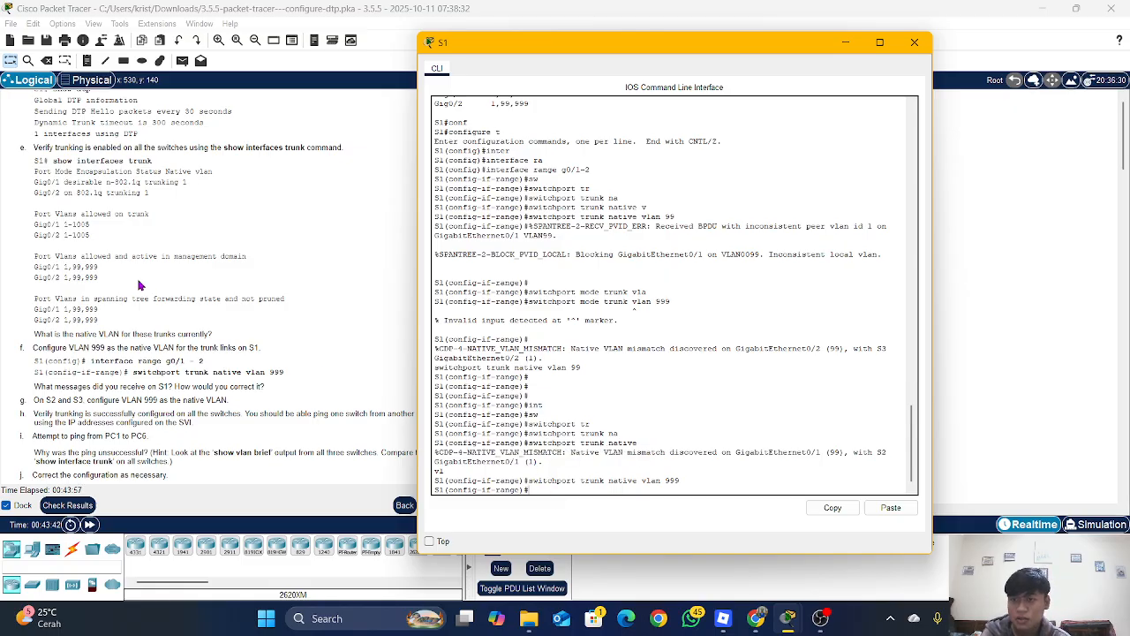
Review the remaining lab instructions, from configuring the native VLAN on S2 and S3 through the Part 6 connectivity checks.
{"action": "scroll", "coordinate": [226, 369], "scroll_direction": "down", "scroll_amount": 1}
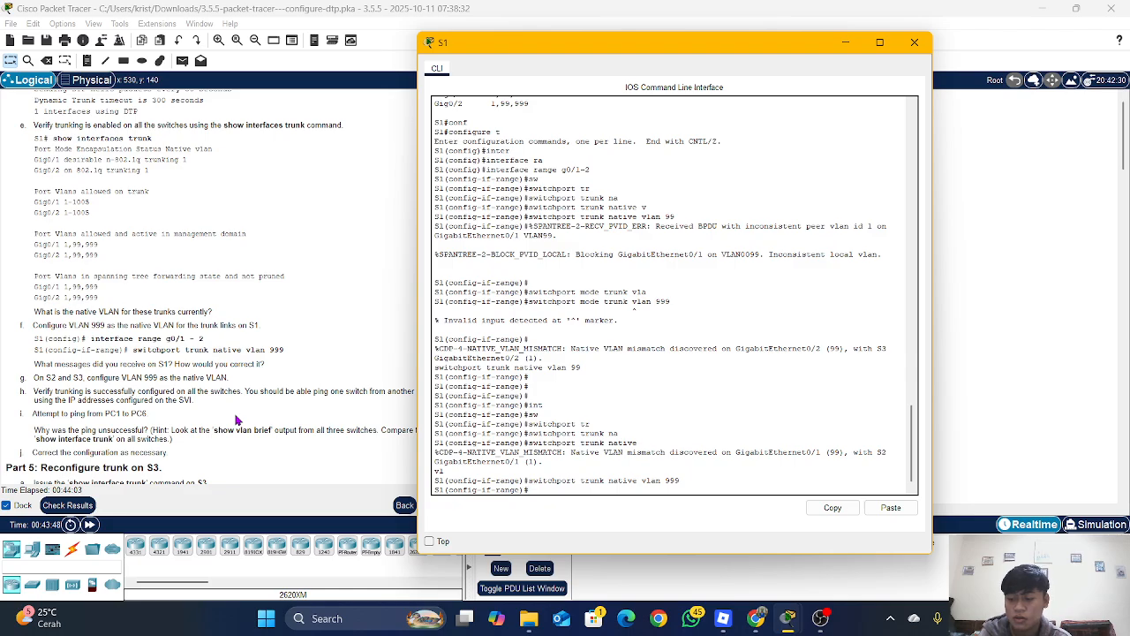
{"action": "scroll", "coordinate": [237, 420], "scroll_direction": "down", "scroll_amount": 5}
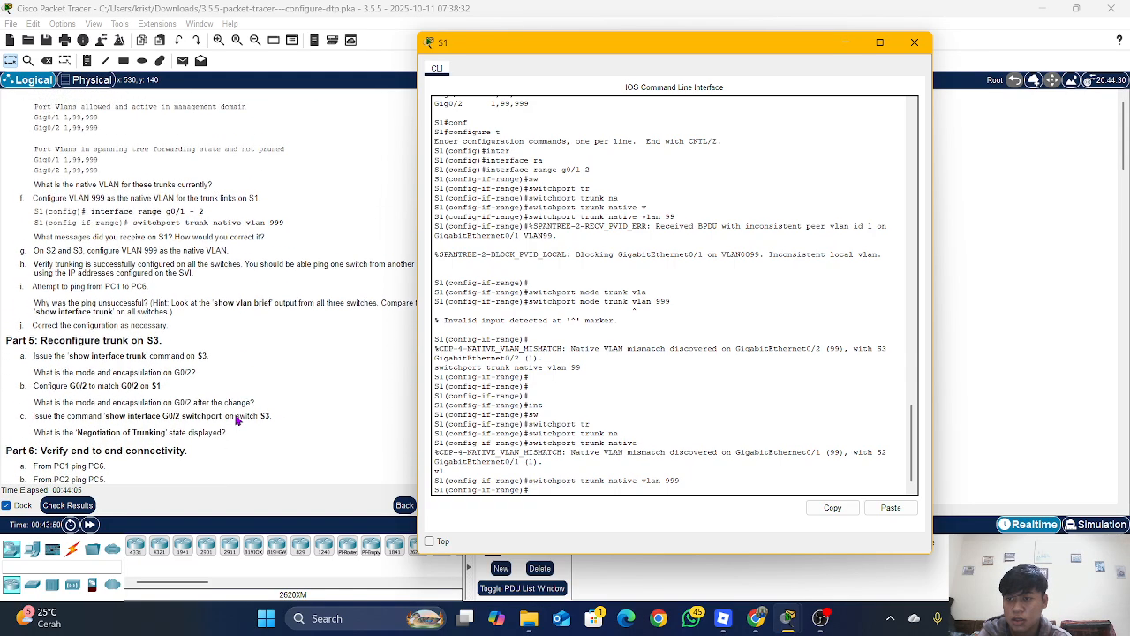
{"action": "scroll", "coordinate": [237, 420], "scroll_direction": "up", "scroll_amount": 3}
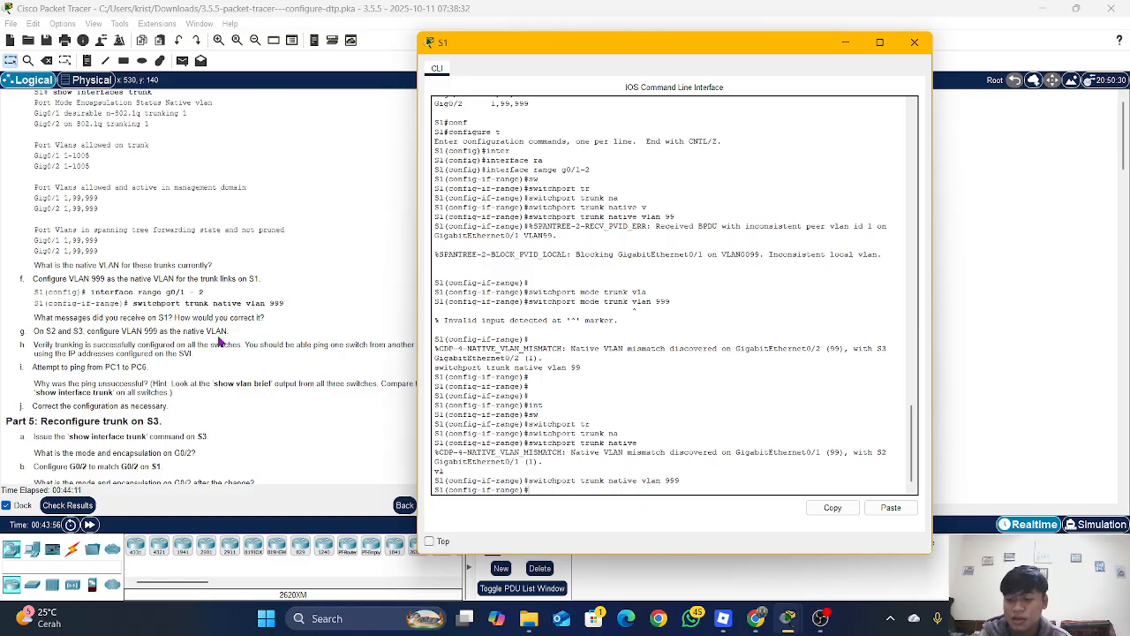
{"action": "scroll", "coordinate": [221, 342], "scroll_direction": "down", "scroll_amount": 2}
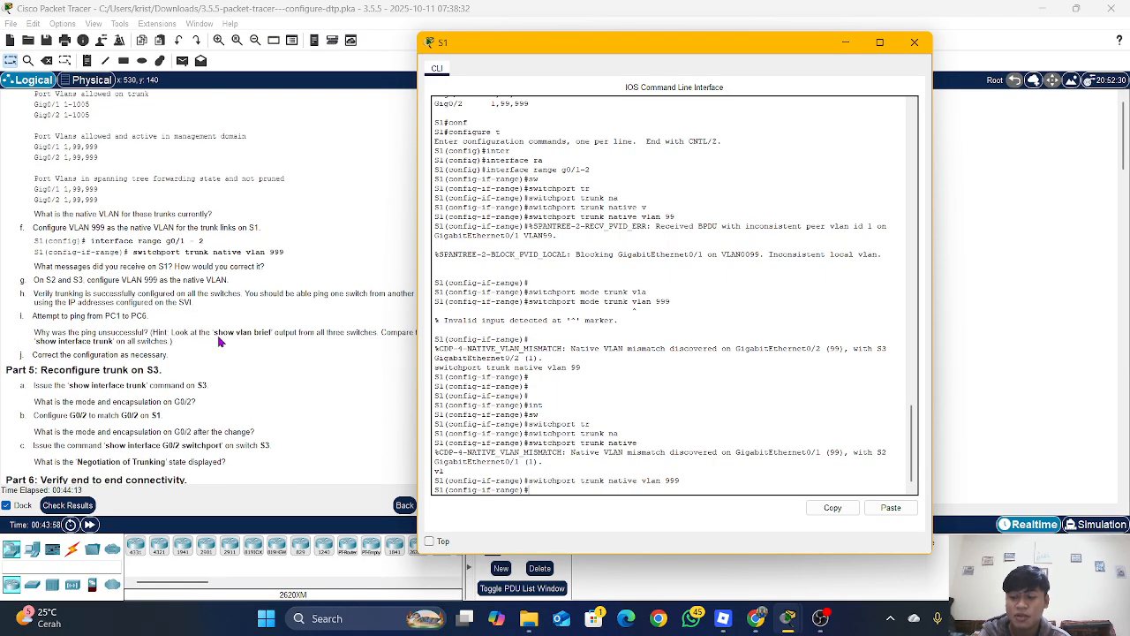
{"action": "scroll", "coordinate": [224, 355], "scroll_direction": "down", "scroll_amount": 2}
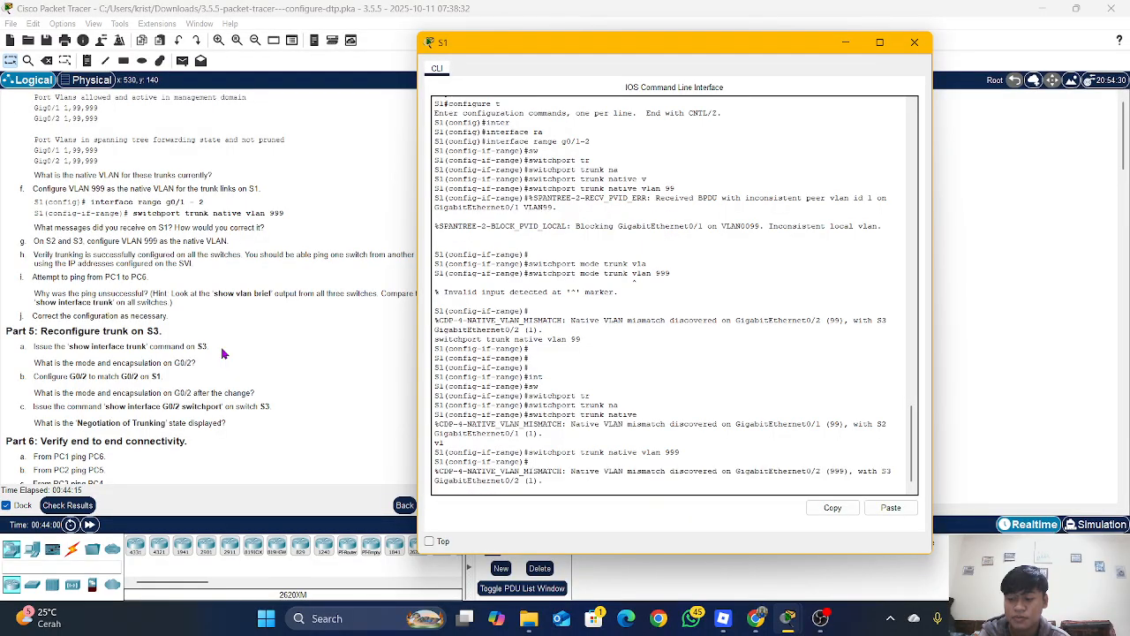
{"action": "scroll", "coordinate": [223, 355], "scroll_direction": "down", "scroll_amount": 1}
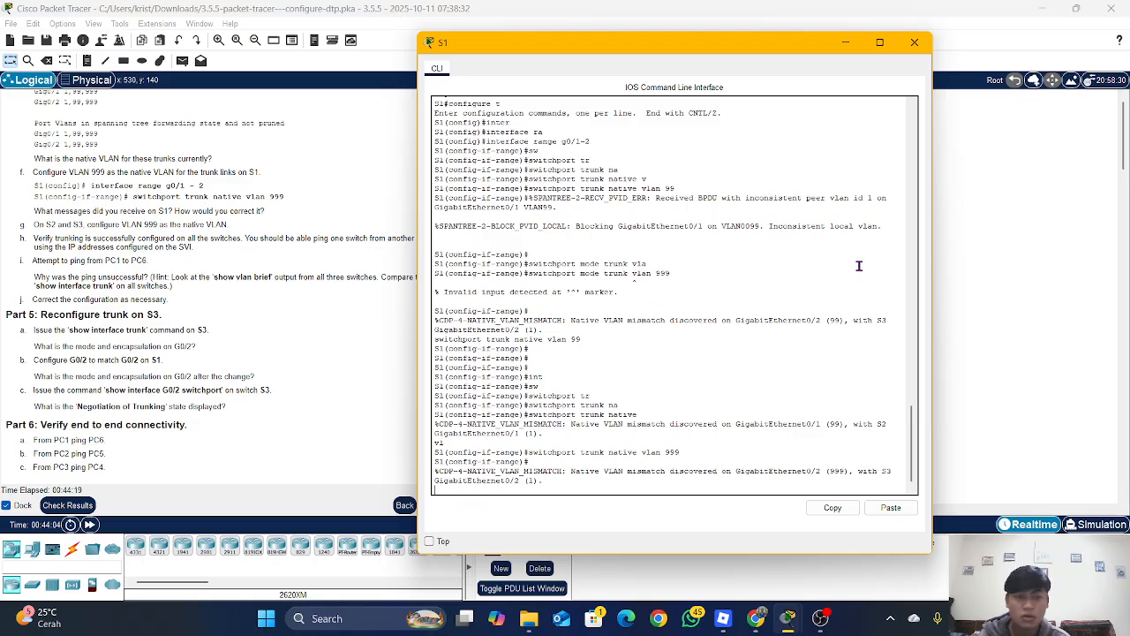
Open S2's command line and enter global configuration mode with enable and configure t.
{"action": "left_click", "coordinate": [1079, 297]}
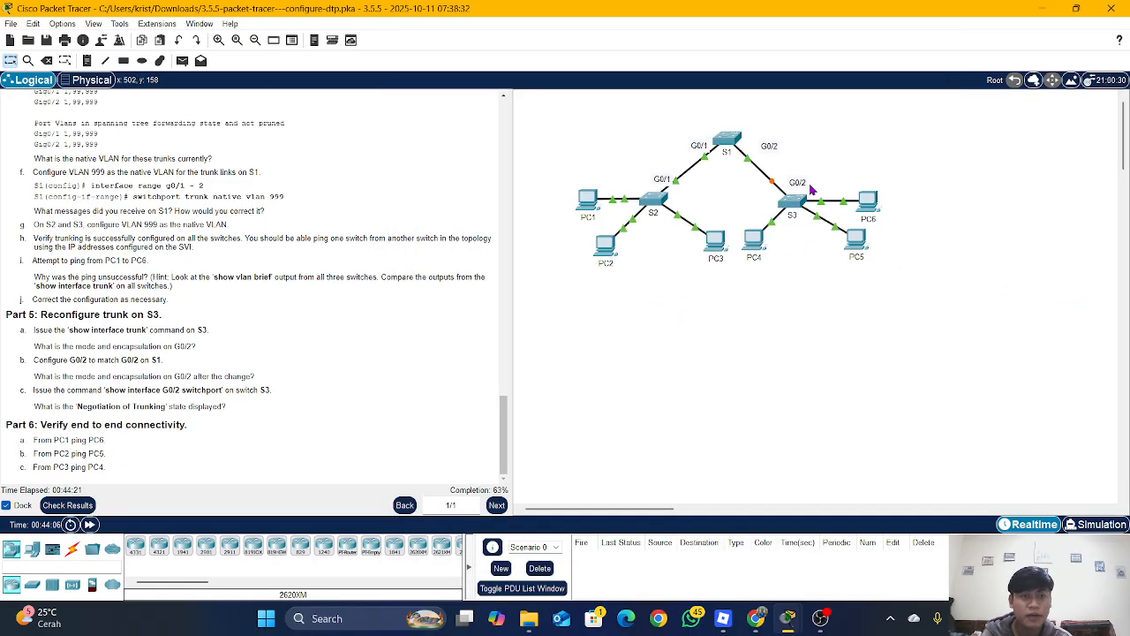
{"action": "left_click", "coordinate": [651, 201]}
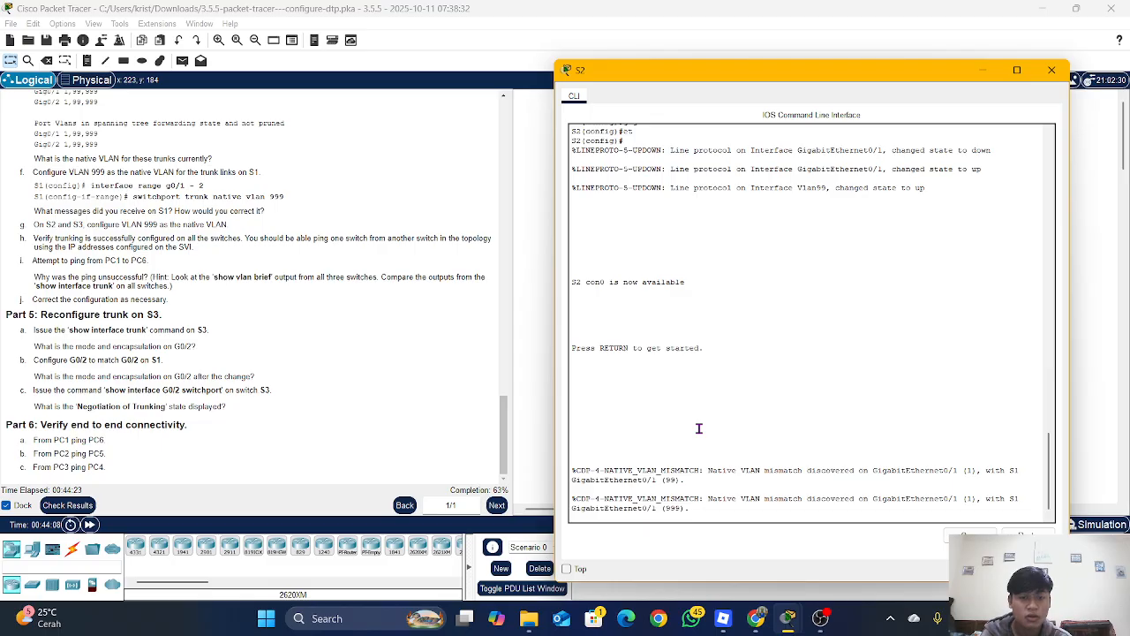
{"action": "key", "text": "Return"}
{"action": "key", "text": "Return"}
{"action": "type", "text": "en"}
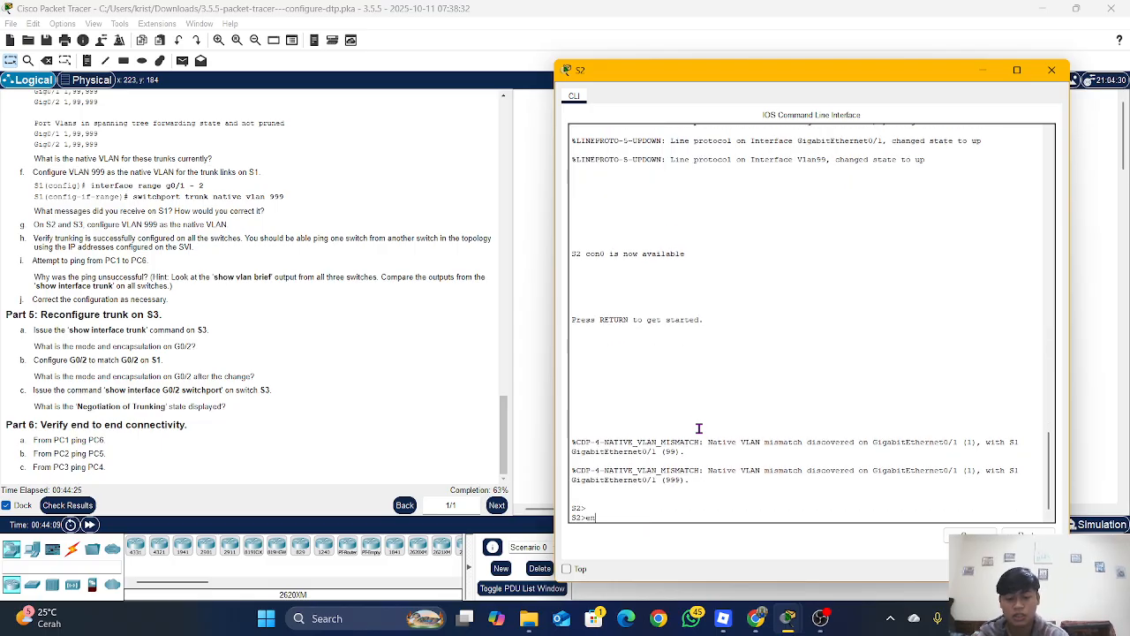
{"action": "key", "text": "Tab"}
{"action": "key", "text": "Return"}
{"action": "type", "text": "conf"}
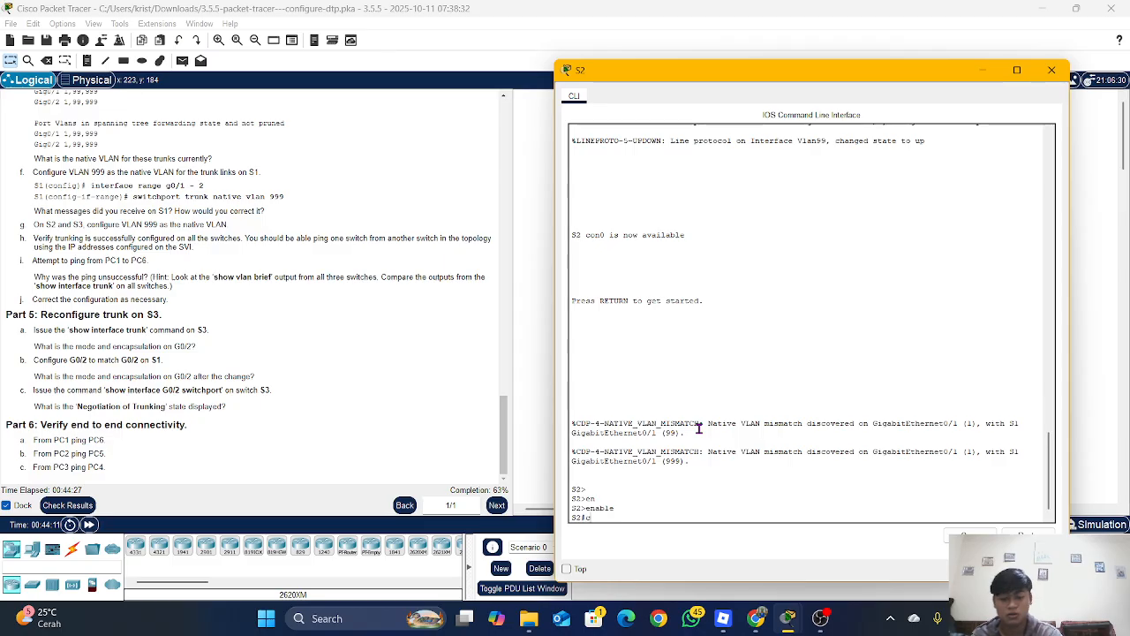
{"action": "key", "text": "Tab"}
{"action": "type", "text": "t"}
{"action": "key", "text": "Return"}
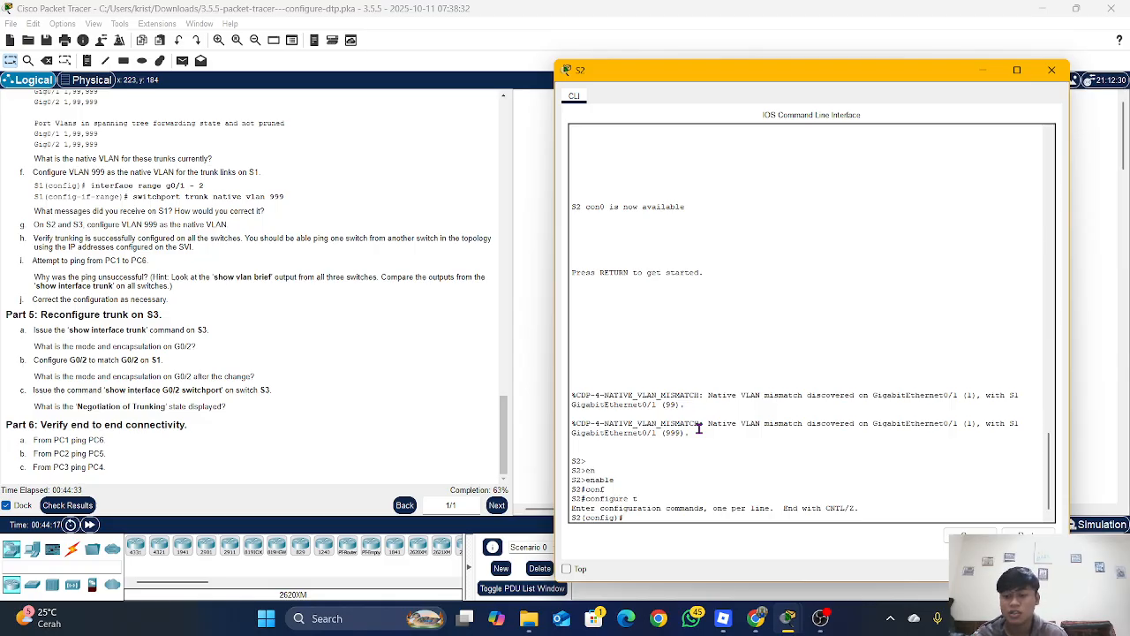
Select interface g0/1 on S2 and set it to static trunking with switchport mode trunk.
{"action": "type", "text": "inte"}
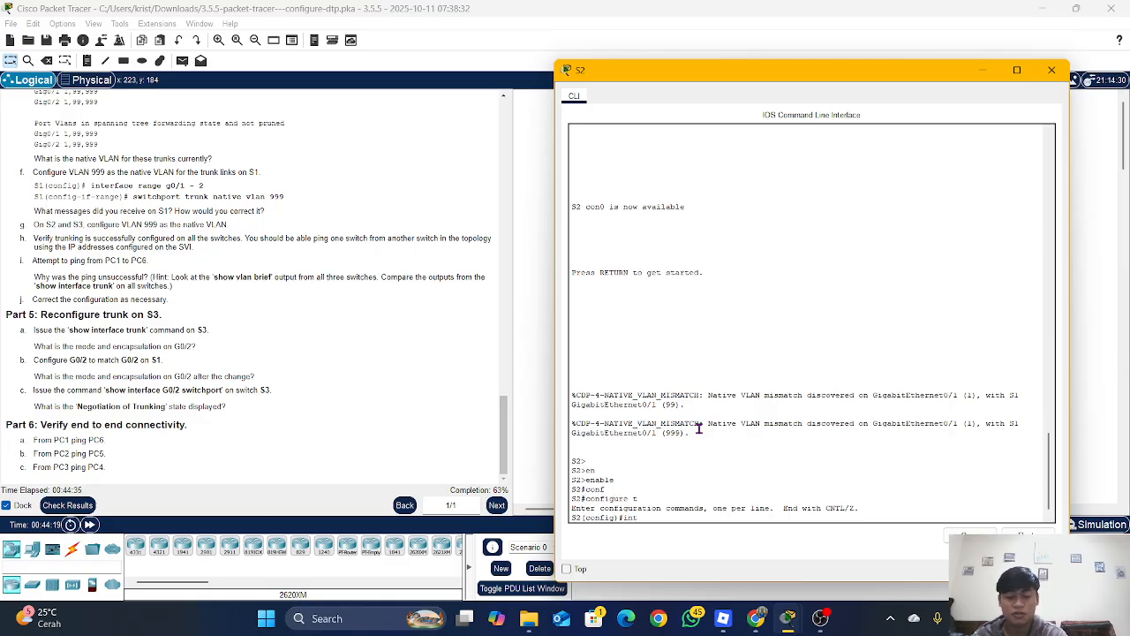
{"action": "key", "text": "Tab"}
{"action": "type", "text": "g"}
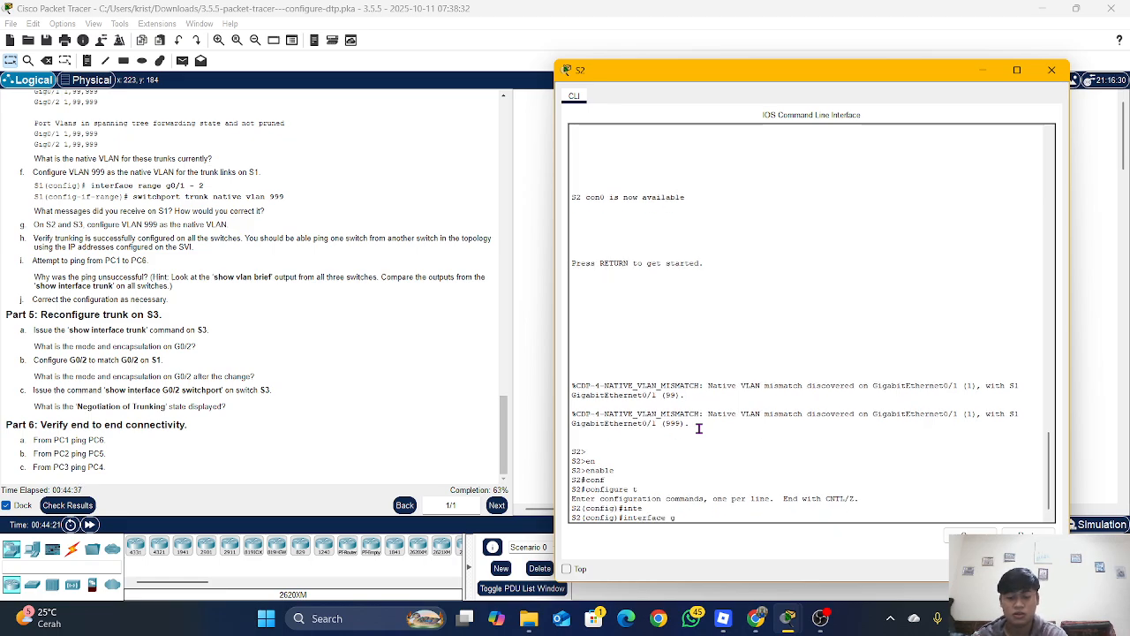
{"action": "type", "text": "0/1"}
{"action": "key", "text": "Return"}
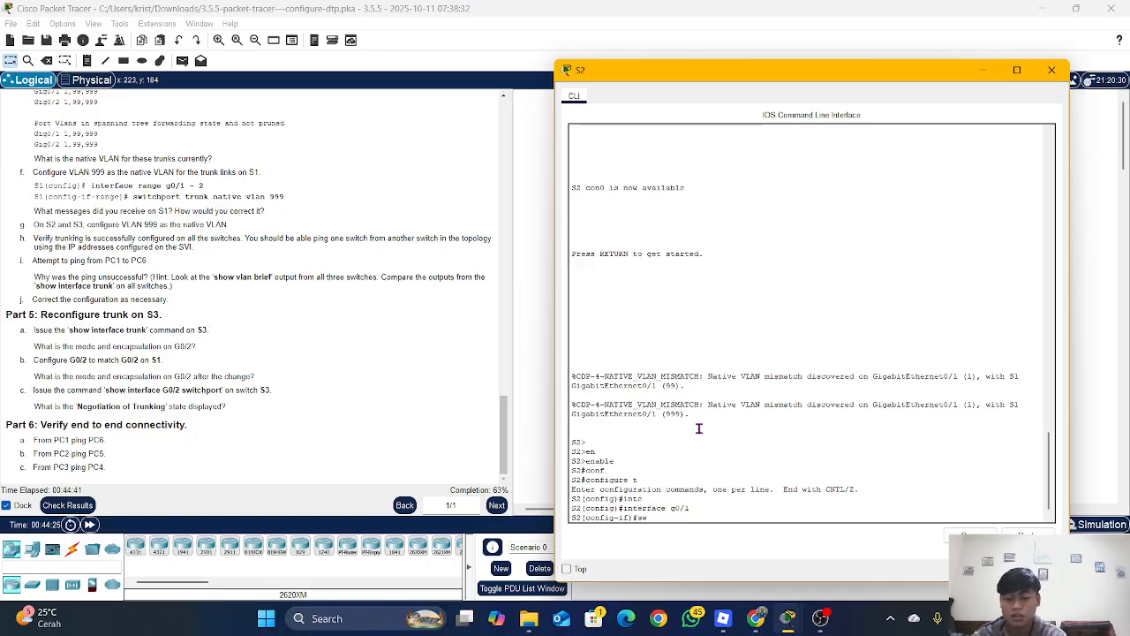
{"action": "type", "text": "sw"}
{"action": "key", "text": "Tab"}
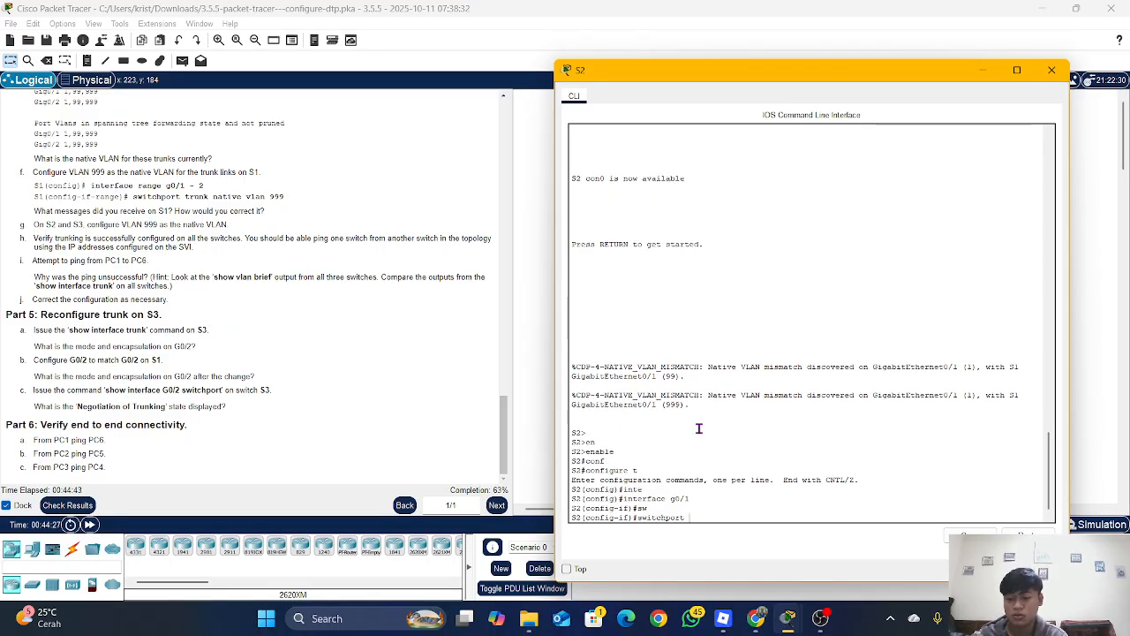
{"action": "type", "text": "mo"}
{"action": "key", "text": "Tab"}
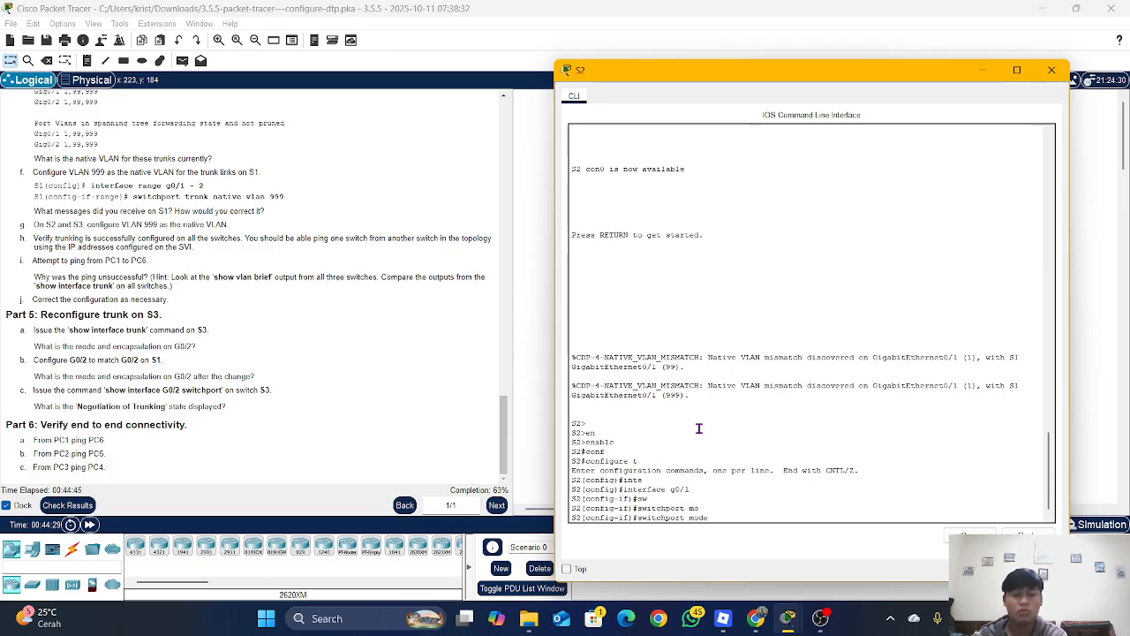
{"action": "type", "text": "tr"}
{"action": "key", "text": "Tab"}
{"action": "key", "text": "Return"}
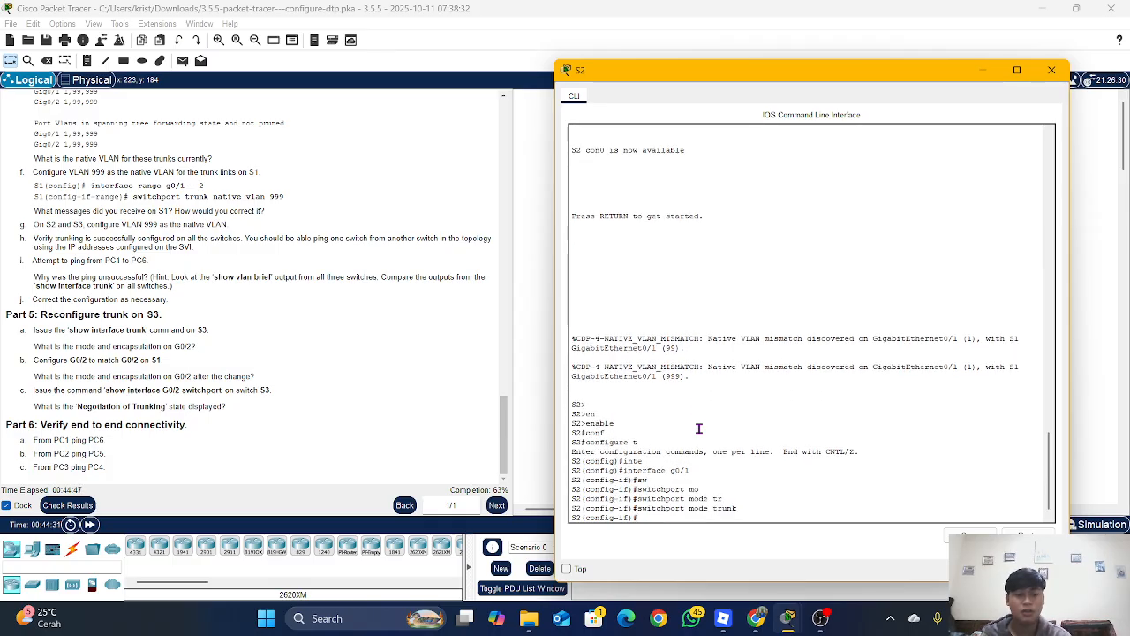
Try to enter a VLAN setting for S2's g0/1 with a switchport trunk vlan command.
{"action": "type", "text": "sw"}
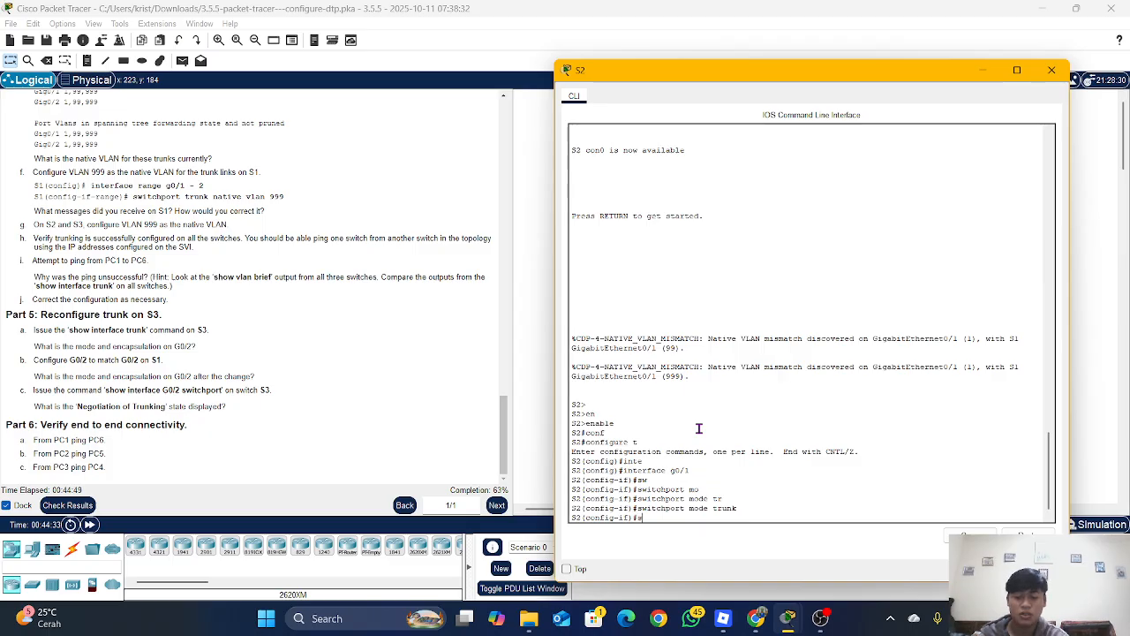
{"action": "key", "text": "Tab"}
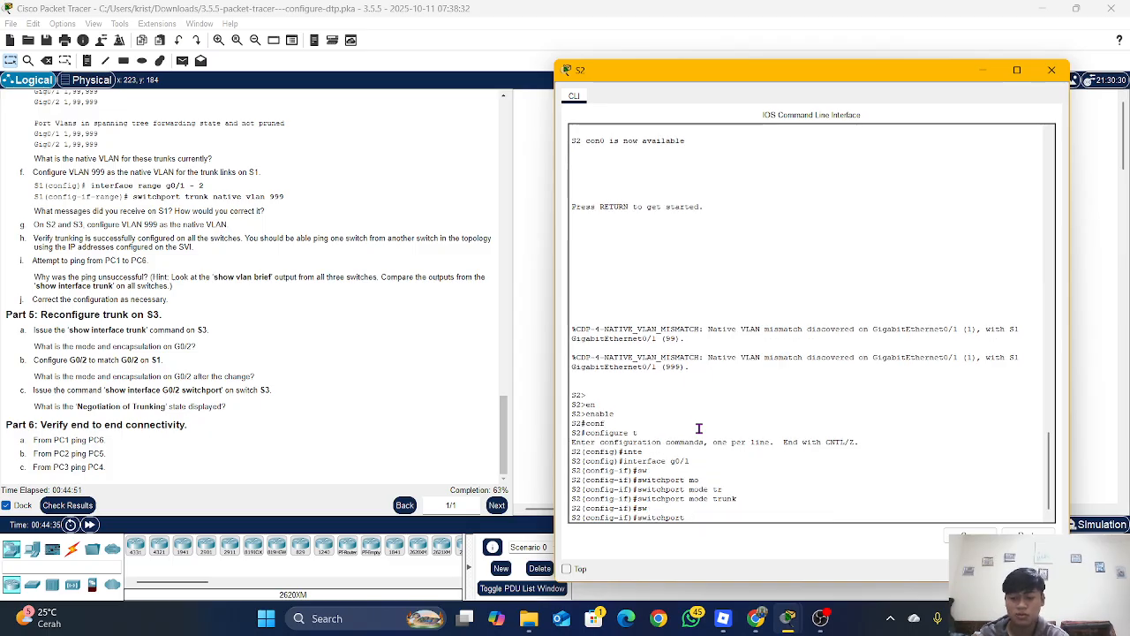
{"action": "type", "text": "tr"}
{"action": "key", "text": "Tab"}
{"action": "type", "text": "vl"}
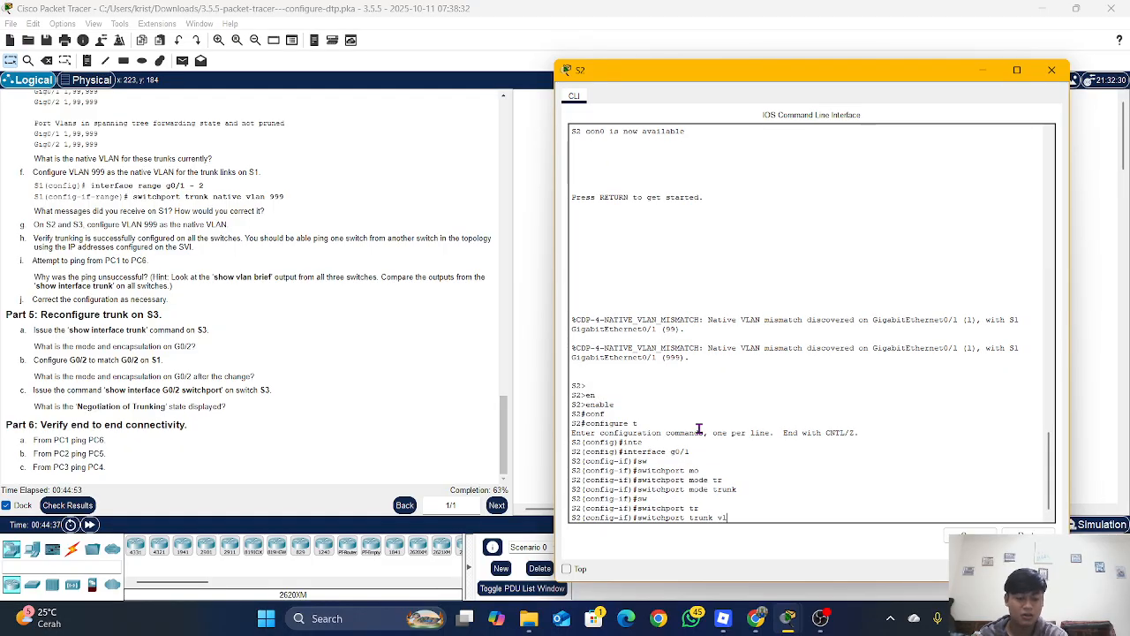
{"action": "type", "text": "a"}
{"action": "key", "text": "Tab"}
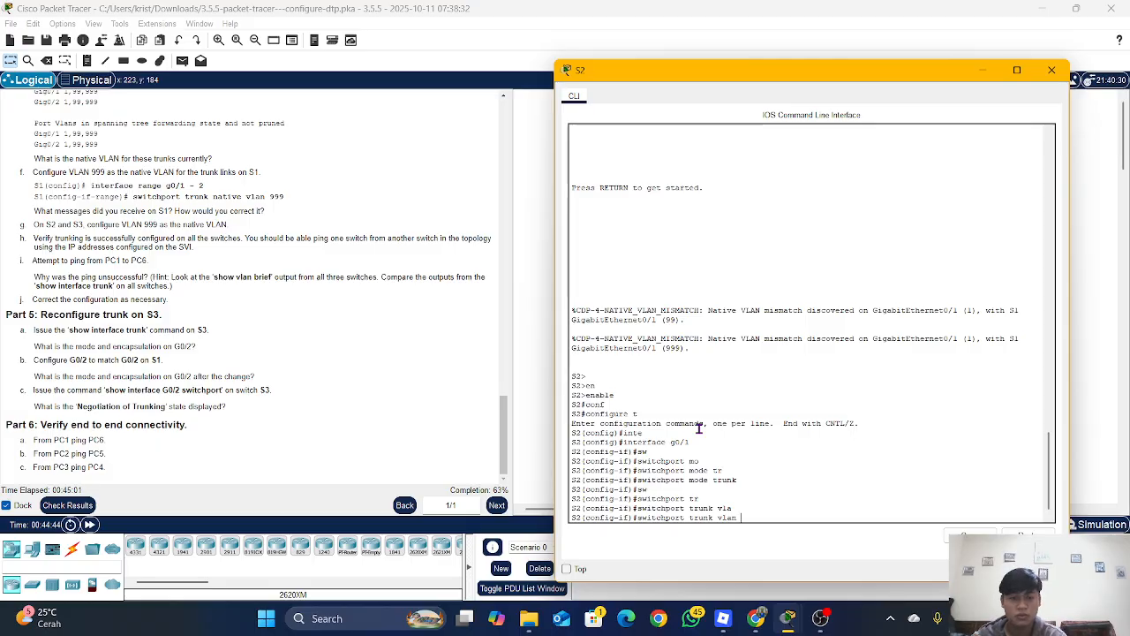
{"action": "type", "text": "as"}
{"action": "key", "text": "Tab"}
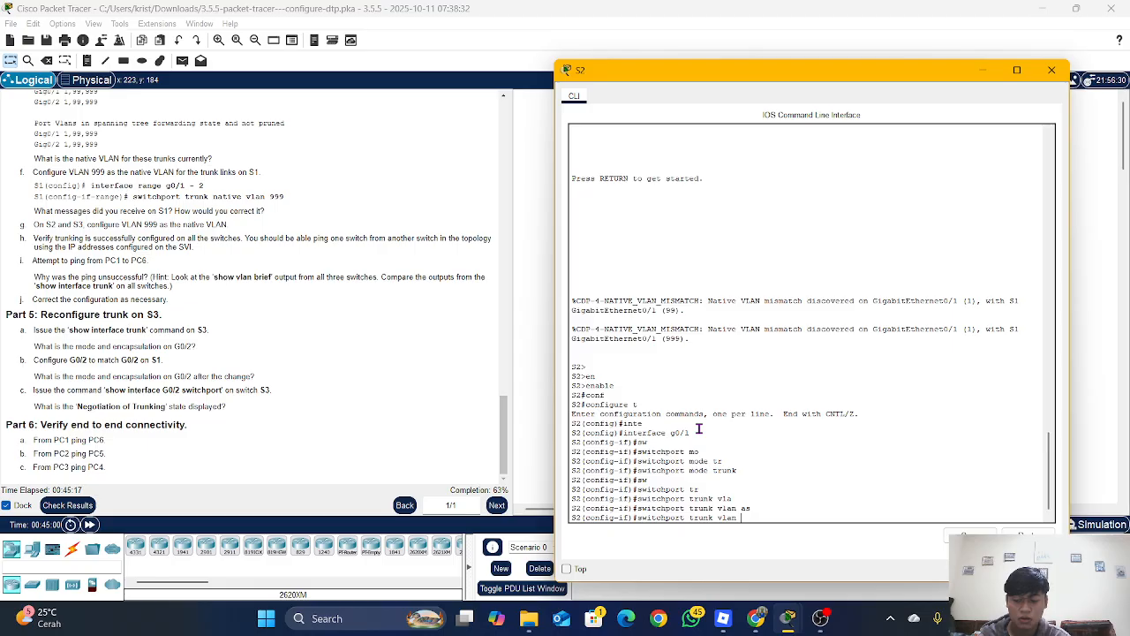
{"action": "key", "text": "BackSpace"}
{"action": "key", "text": "BackSpace"}
{"action": "key", "text": "BackSpace"}
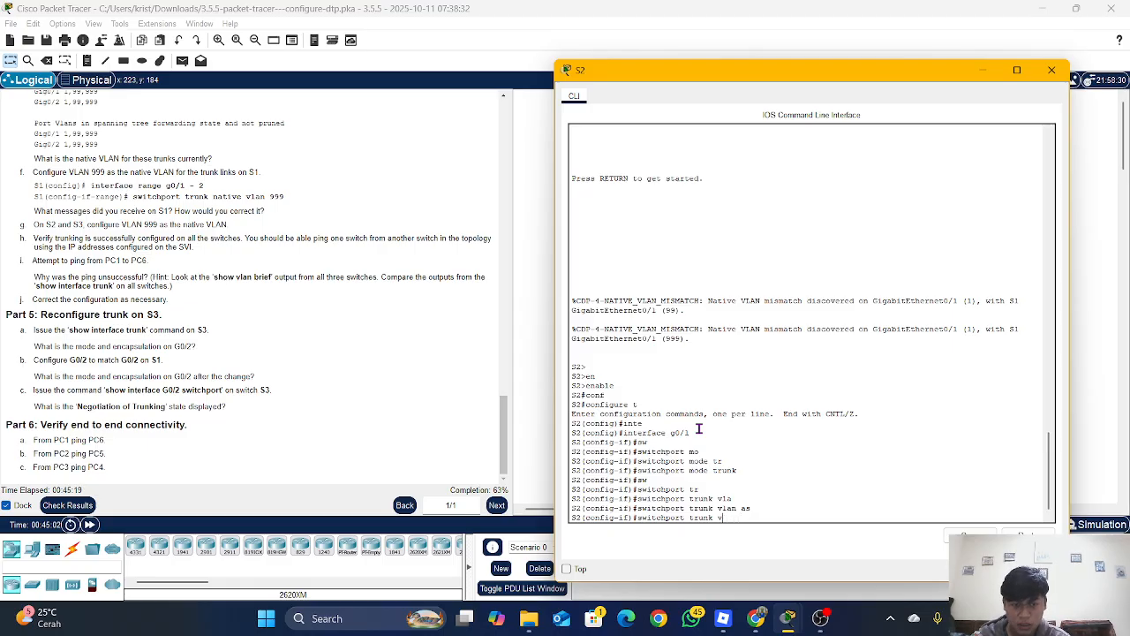
{"action": "type", "text": "na"}
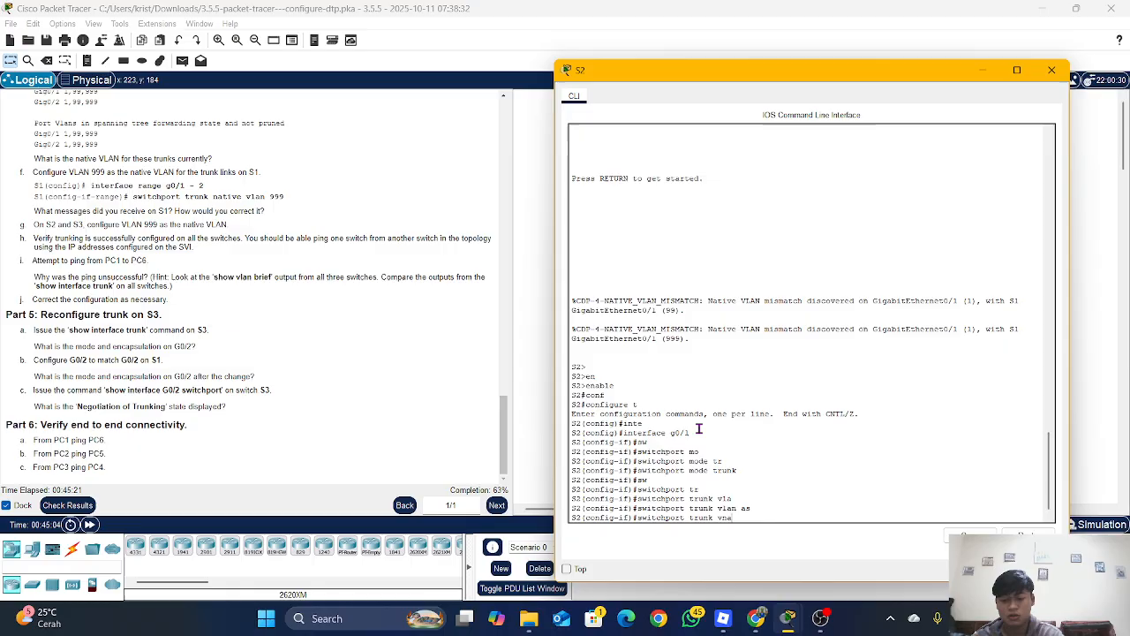
{"action": "key", "text": "Tab"}
{"action": "key", "text": "BackSpace"}
{"action": "key", "text": "BackSpace"}
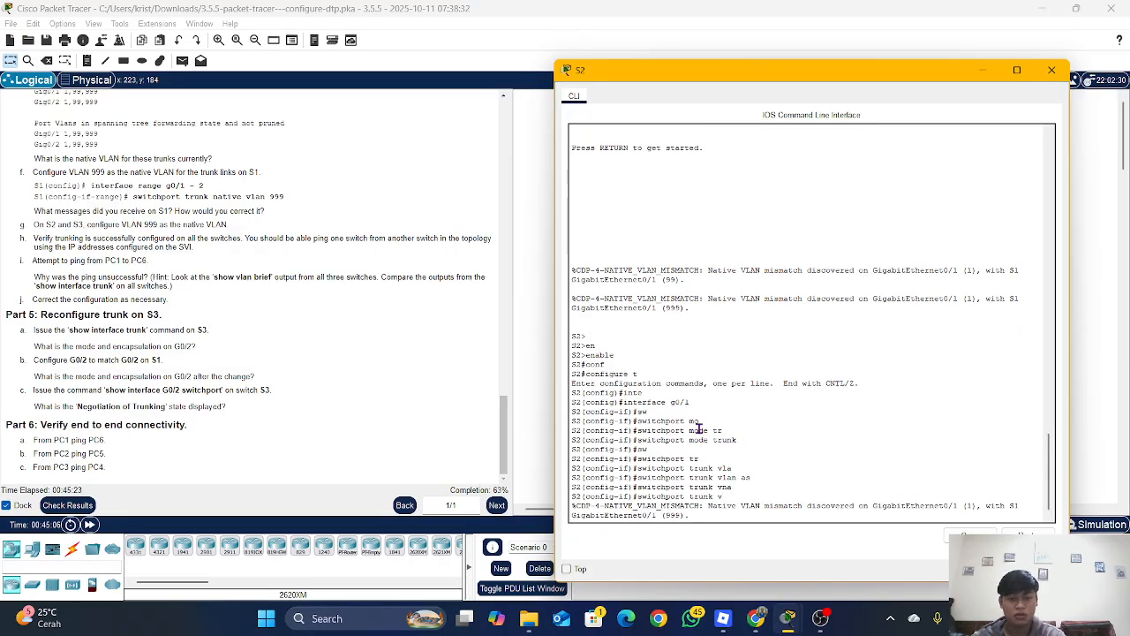
{"action": "key", "text": "Return"}
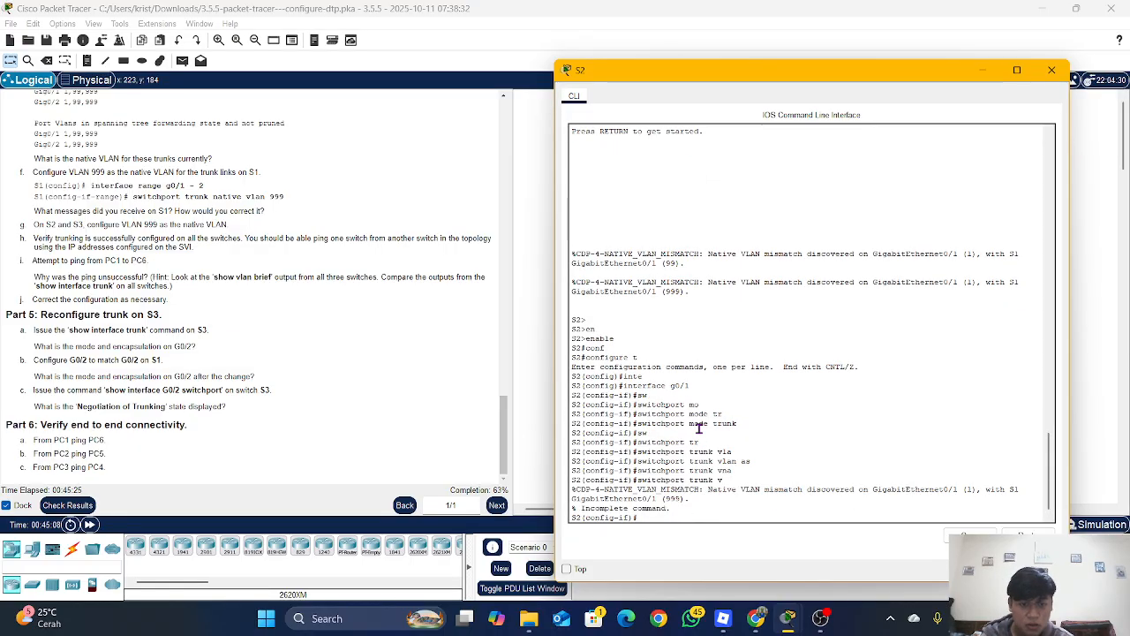
Set VLAN 999 as the native VLAN on S2's g0/1 with switchport trunk native vlan 999, and close the switch window.
{"action": "key", "text": "Up"}
{"action": "key", "text": "Up"}
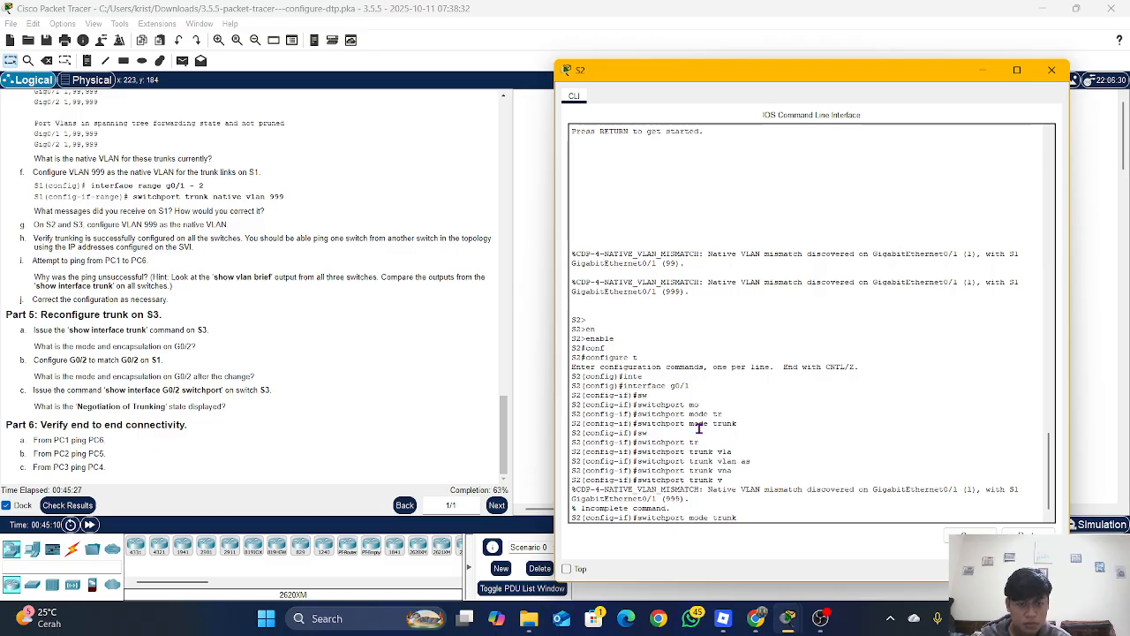
{"action": "key", "text": "Down"}
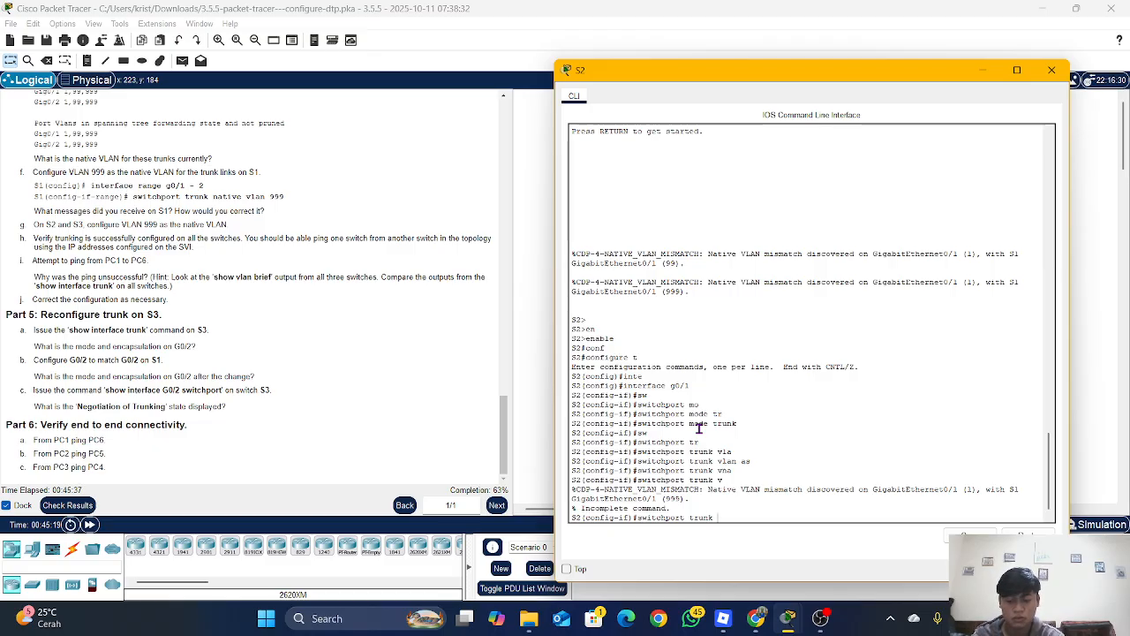
{"action": "type", "text": "na"}
{"action": "key", "text": "Tab"}
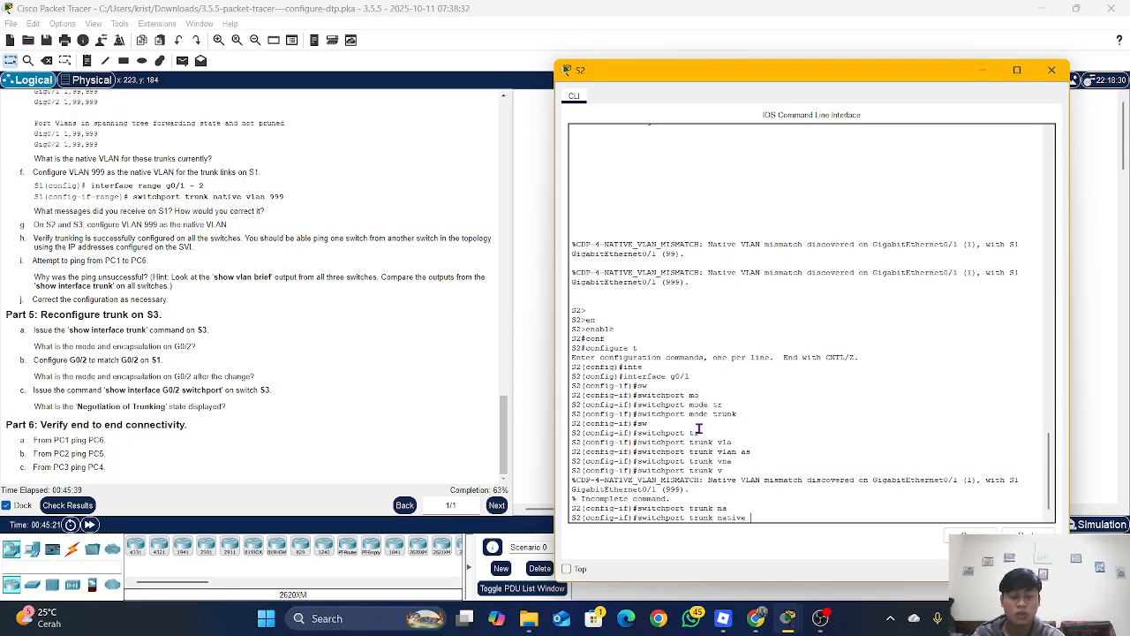
{"action": "type", "text": "vl"}
{"action": "key", "text": "Tab"}
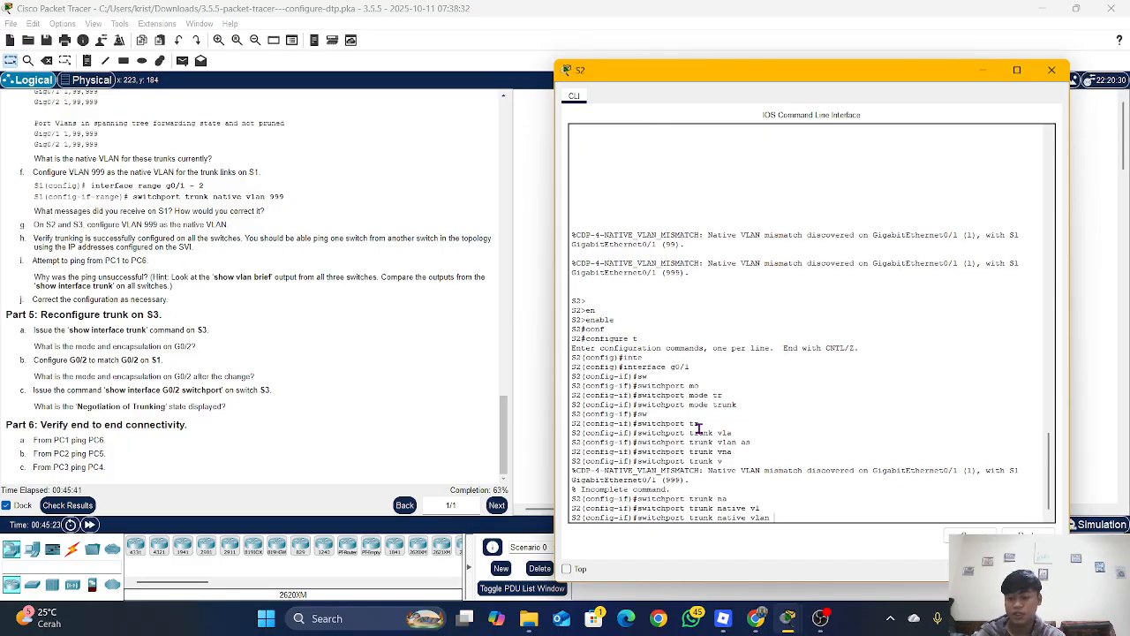
{"action": "type", "text": "999"}
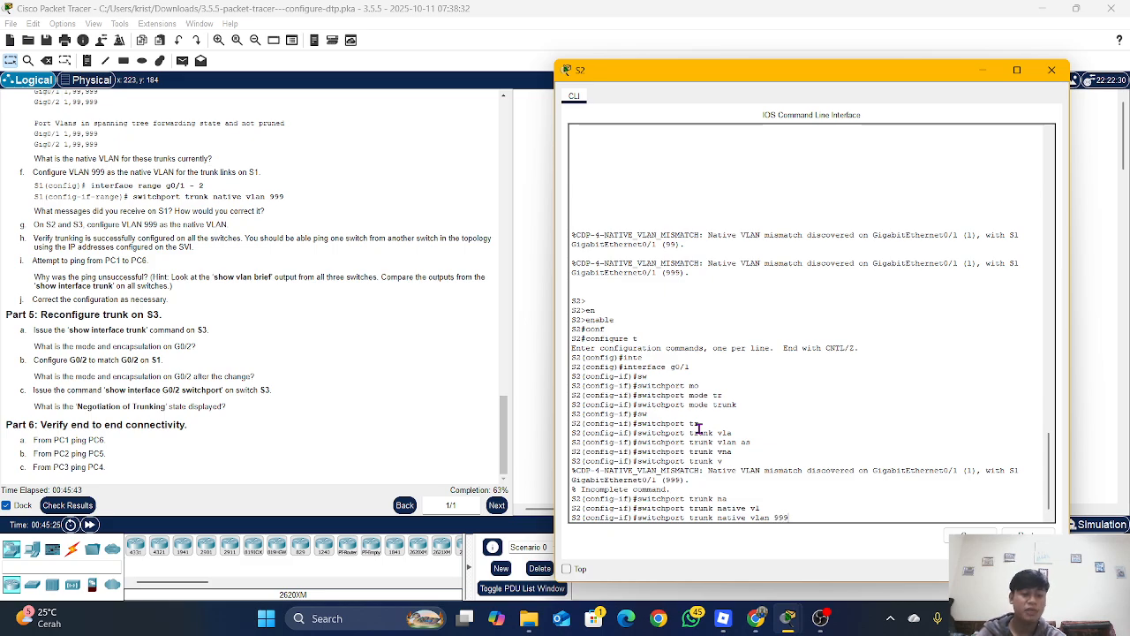
{"action": "key", "text": "Return"}
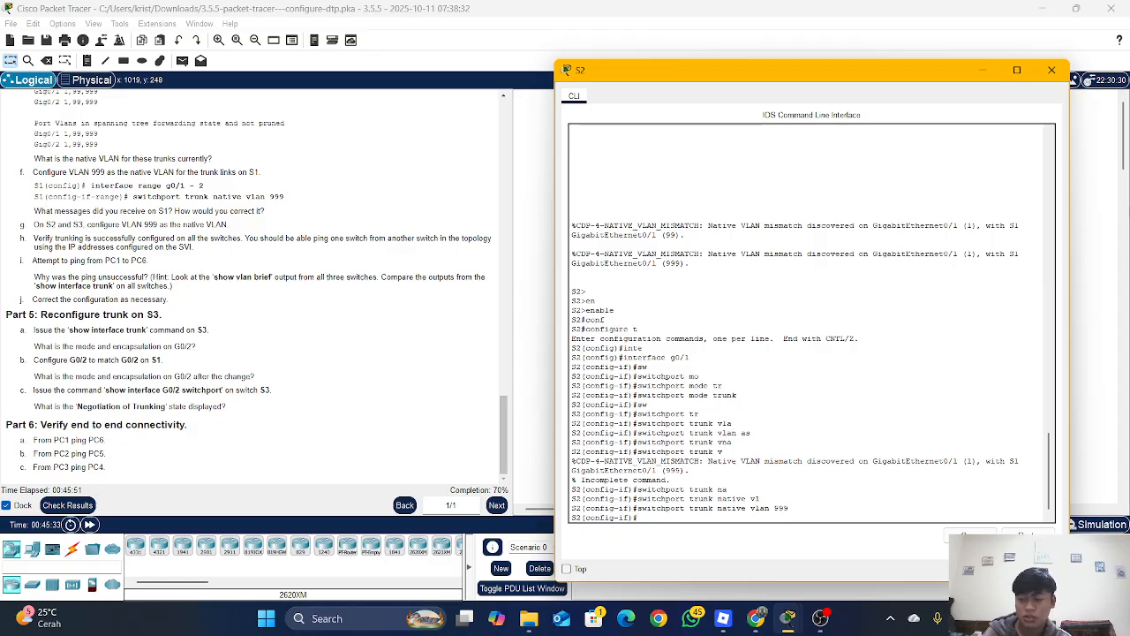
{"action": "left_click", "coordinate": [1052, 70]}
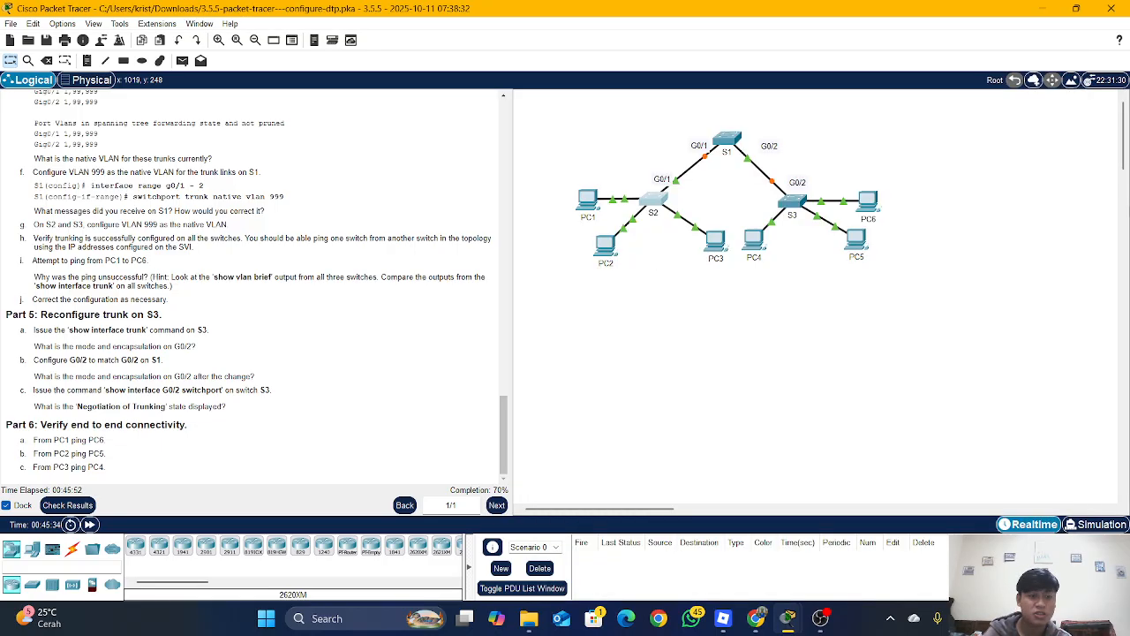
Open S3's command line and enter privileged EXEC mode with enable.
{"action": "left_click", "coordinate": [791, 203]}
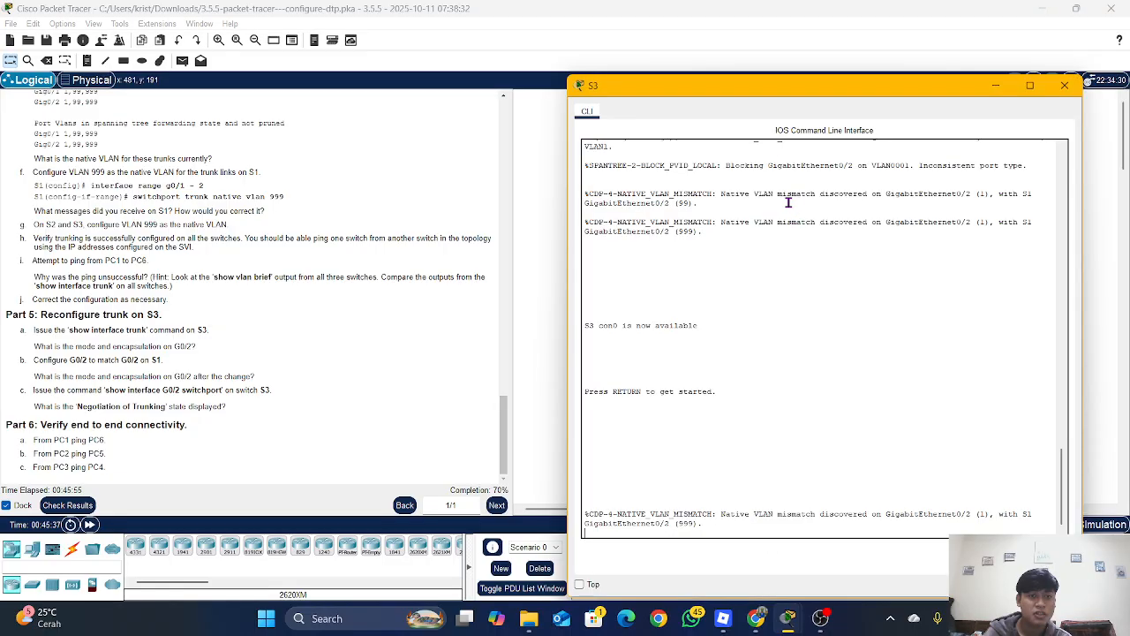
{"action": "key", "text": "Return"}
{"action": "key", "text": "Return"}
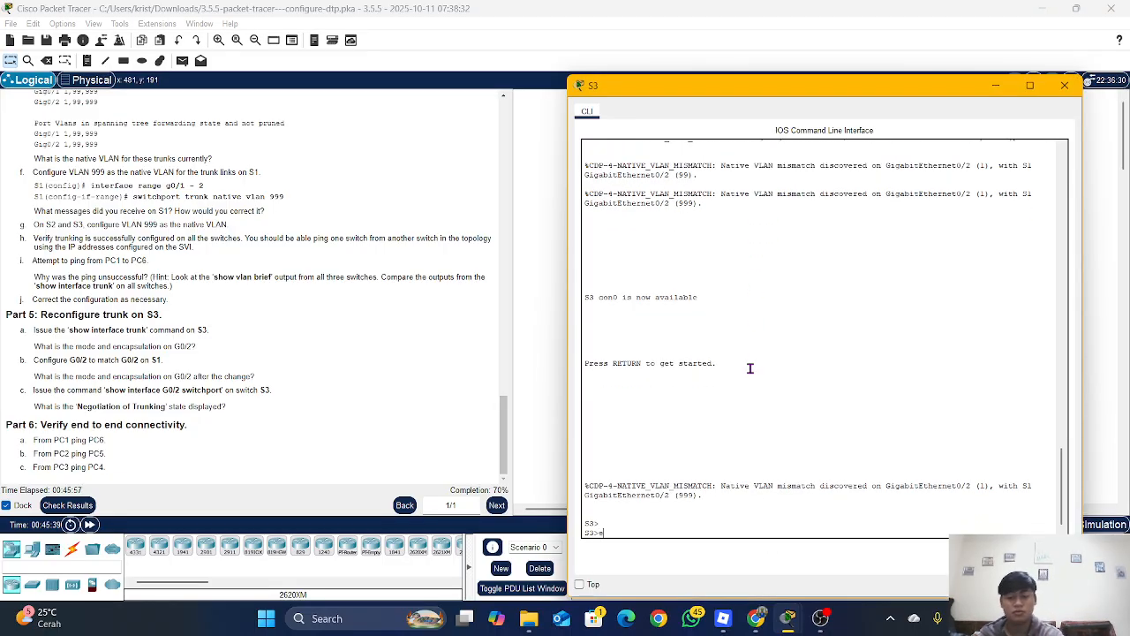
{"action": "type", "text": "en"}
{"action": "key", "text": "Tab"}
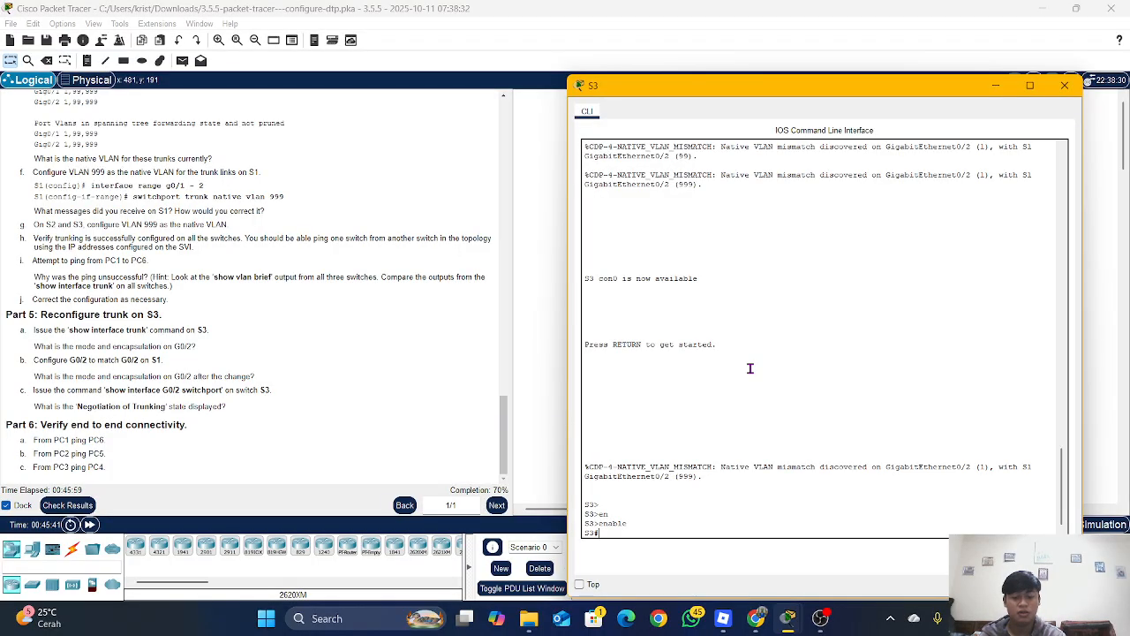
Try to enter global configuration mode on S3 with a configure command.
{"action": "type", "text": "con"}
{"action": "key", "text": "Tab"}
{"action": "type", "text": "f"}
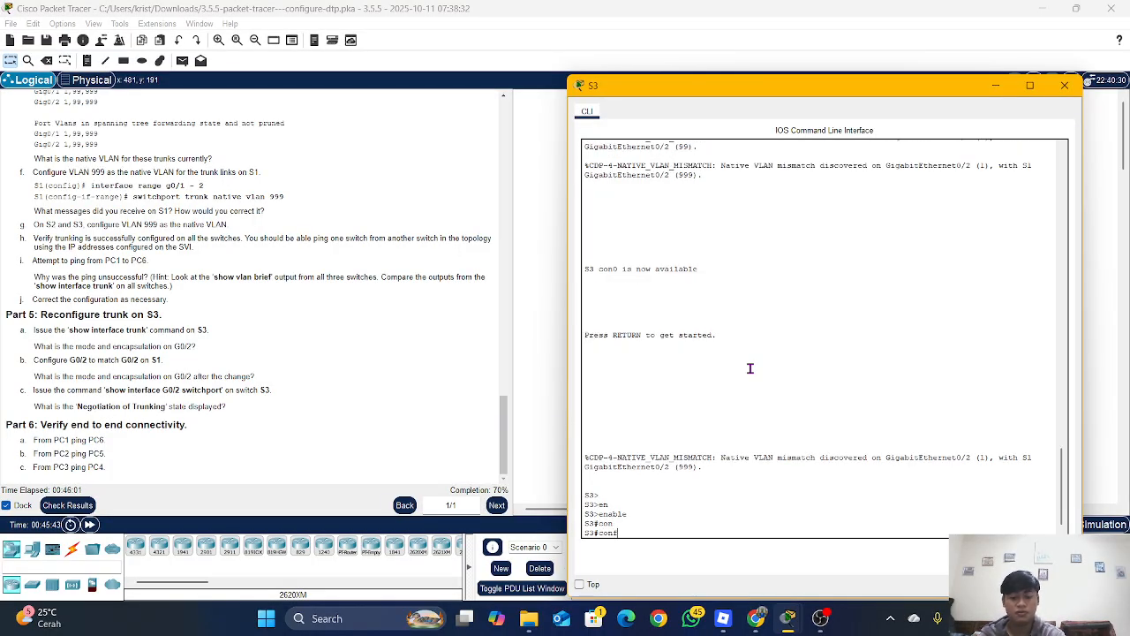
{"action": "key", "text": "Tab"}
{"action": "type", "text": "e"}
{"action": "key", "text": "Return"}
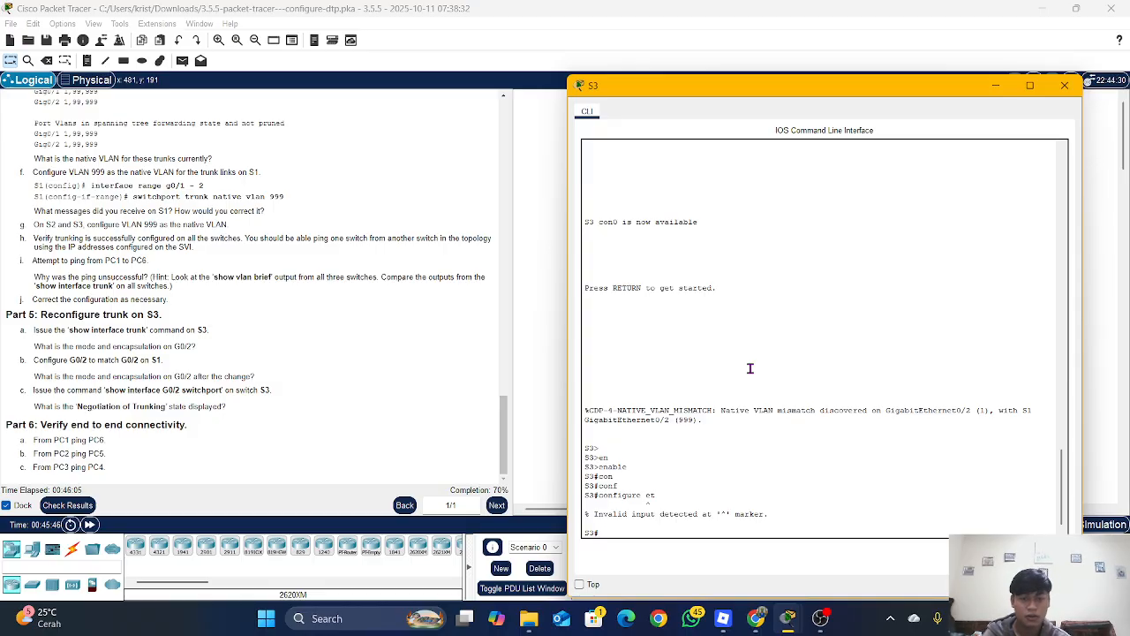
Enter global configuration mode on S3 with configure t.
{"action": "type", "text": "con"}
{"action": "key", "text": "Tab"}
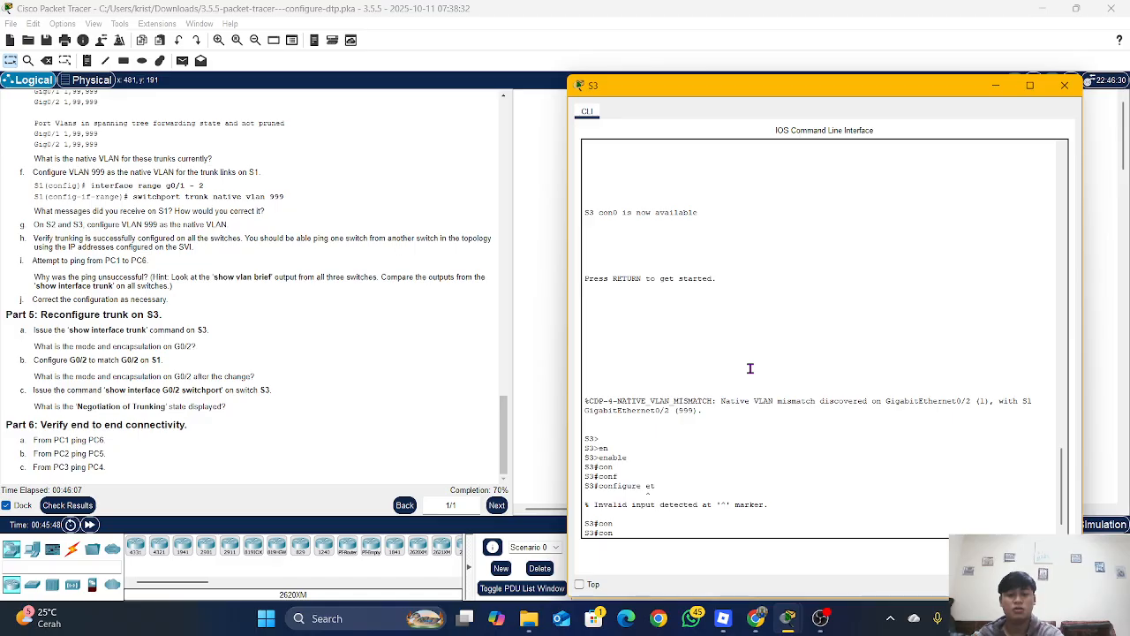
{"action": "type", "text": "f"}
{"action": "key", "text": "Tab"}
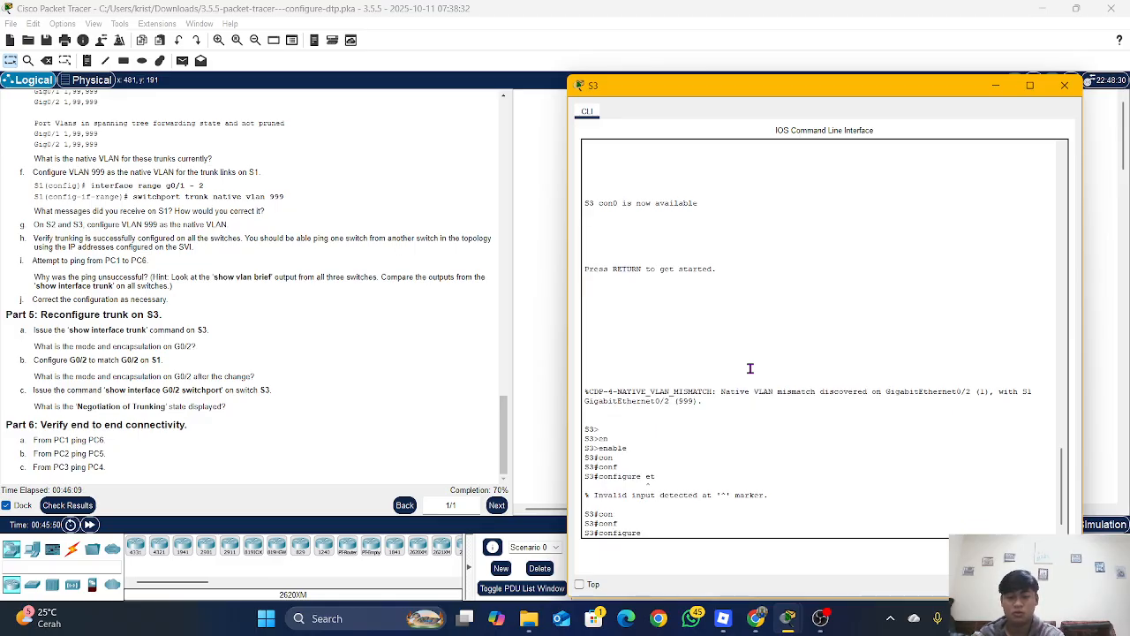
{"action": "type", "text": "t"}
{"action": "key", "text": "Return"}
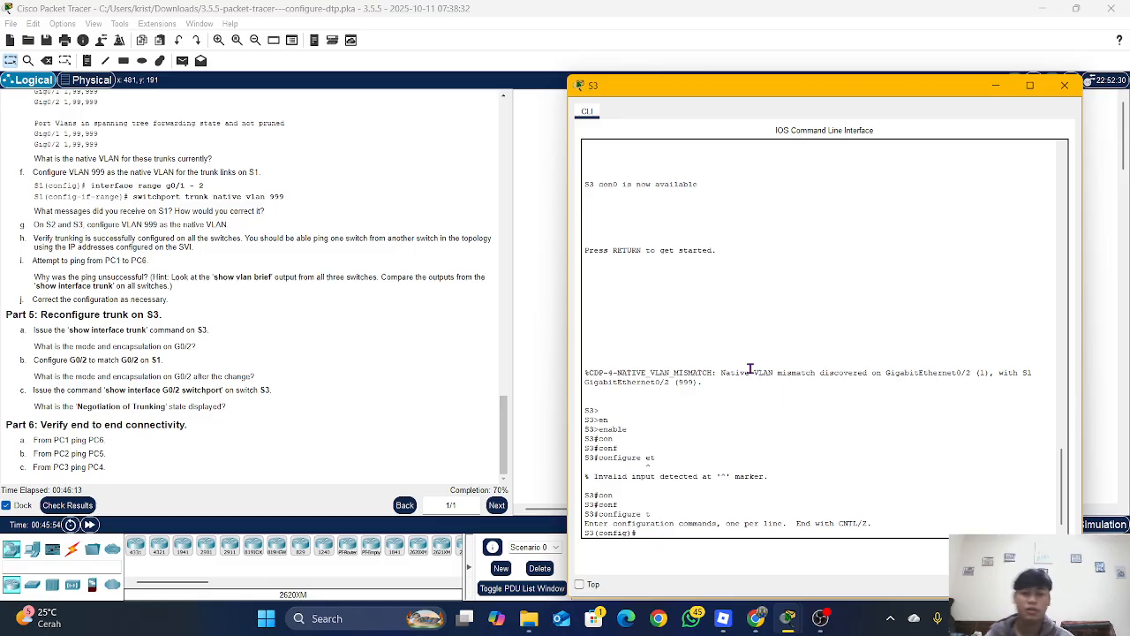
Enter interface configuration for g0/2 on S3 with interface g0/2.
{"action": "type", "text": "int"}
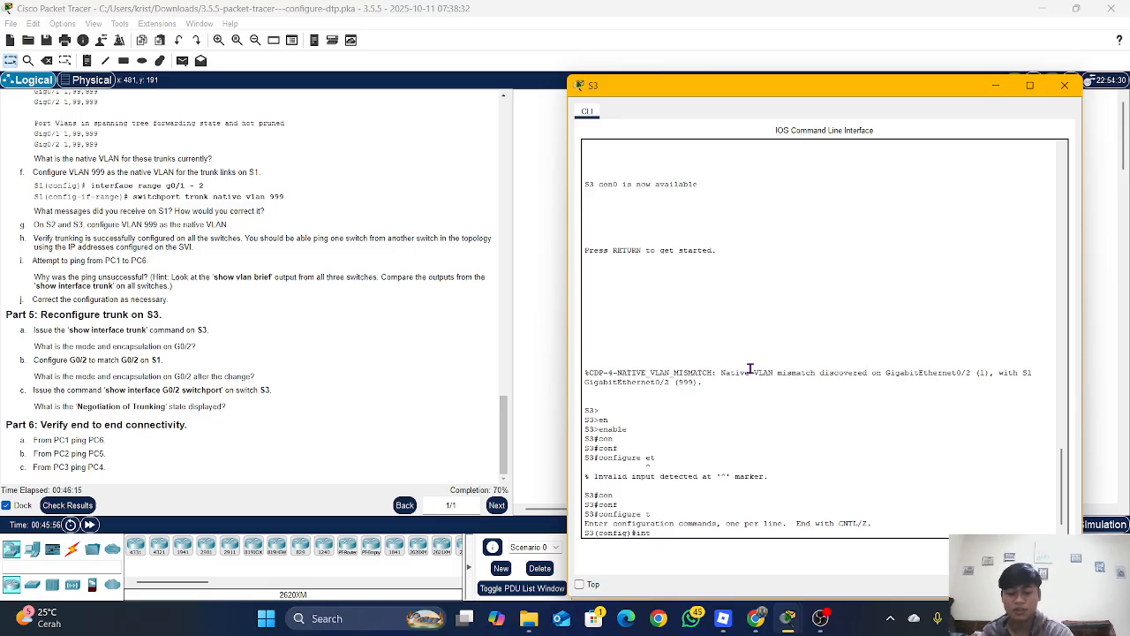
{"action": "type", "text": "e"}
{"action": "key", "text": "Tab"}
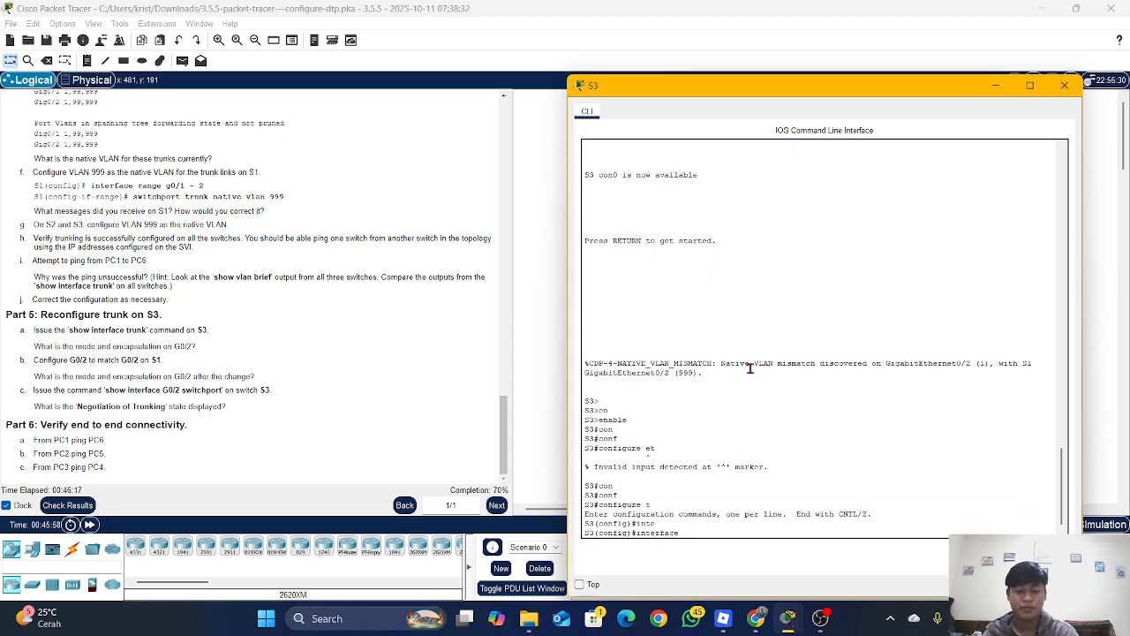
{"action": "type", "text": "gog"}
{"action": "key", "text": "Tab"}
{"action": "key", "text": "BackSpace"}
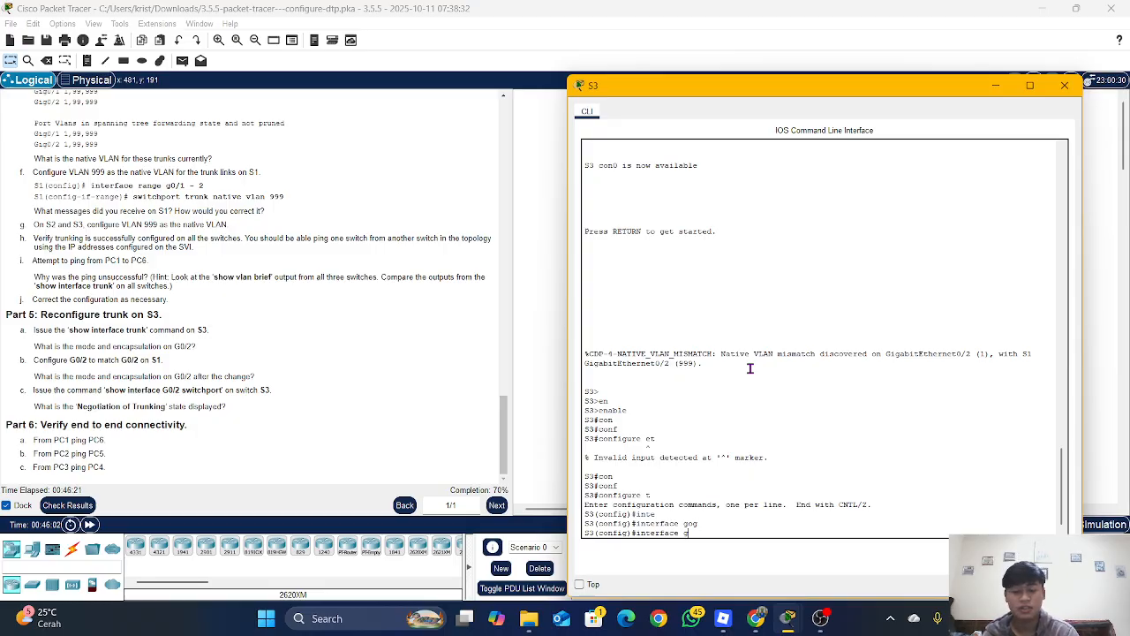
{"action": "type", "text": "0/2"}
{"action": "key", "text": "Return"}
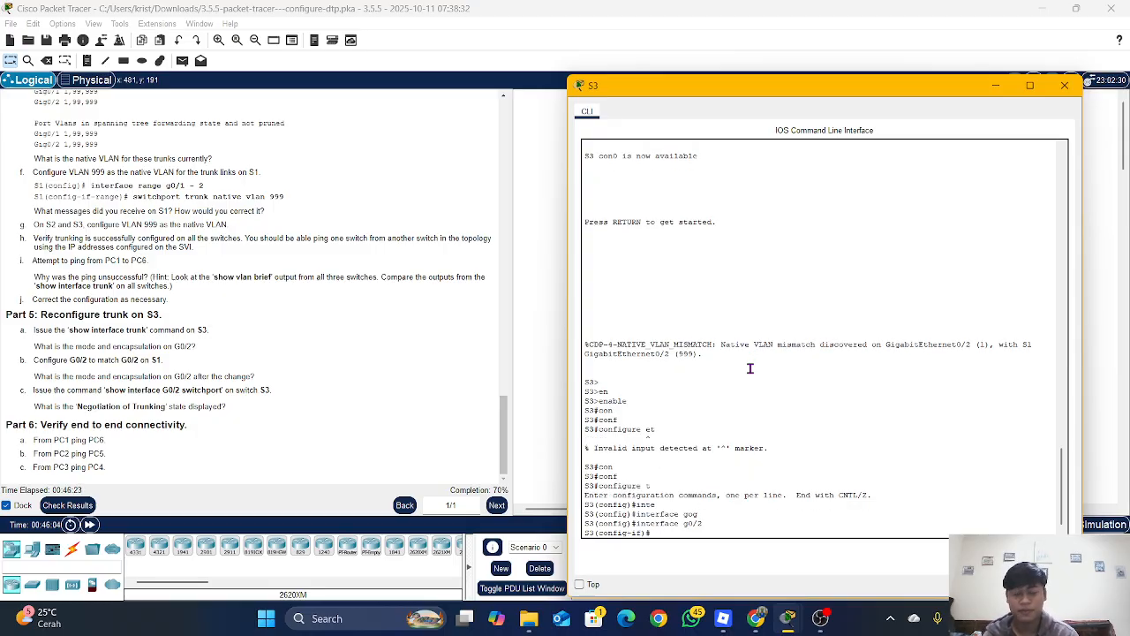
Set S3's g0/2 to static trunking with switchport mode trunk.
{"action": "type", "text": "switchport "}
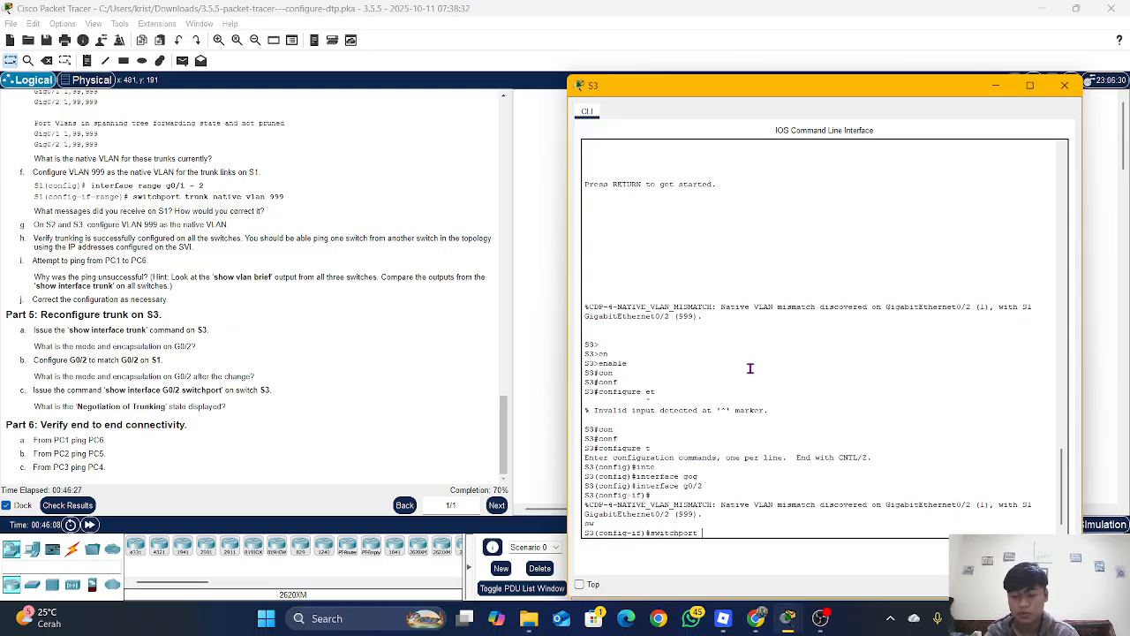
{"action": "type", "text": "mod"}
{"action": "key", "text": "Tab"}
{"action": "type", "text": "tr"}
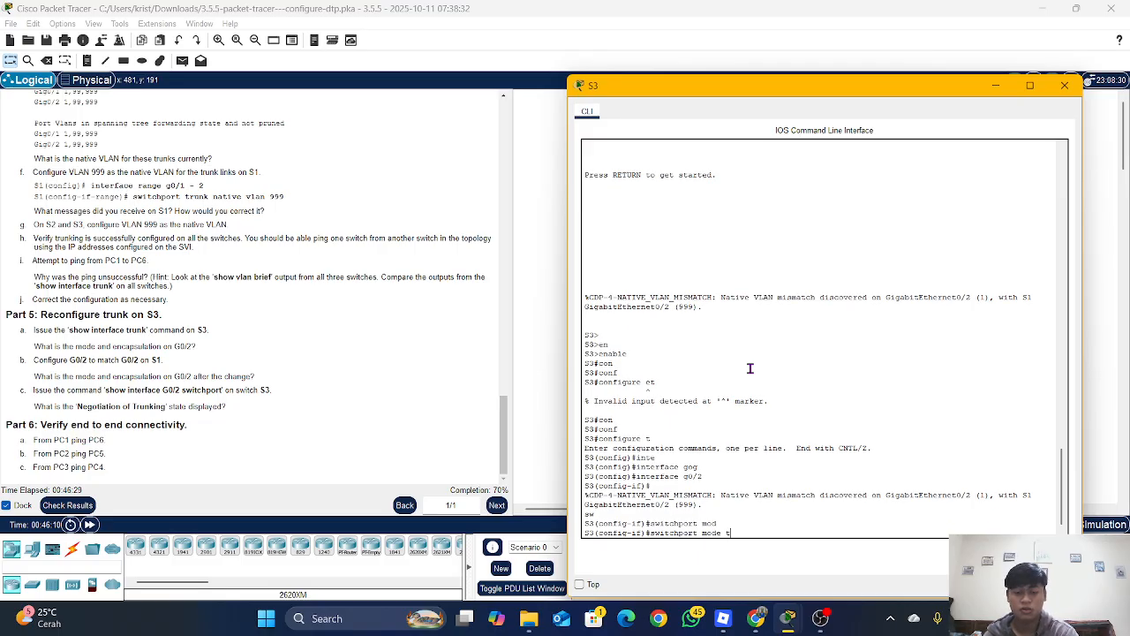
{"action": "key", "text": "Tab"}
{"action": "key", "text": "Return"}
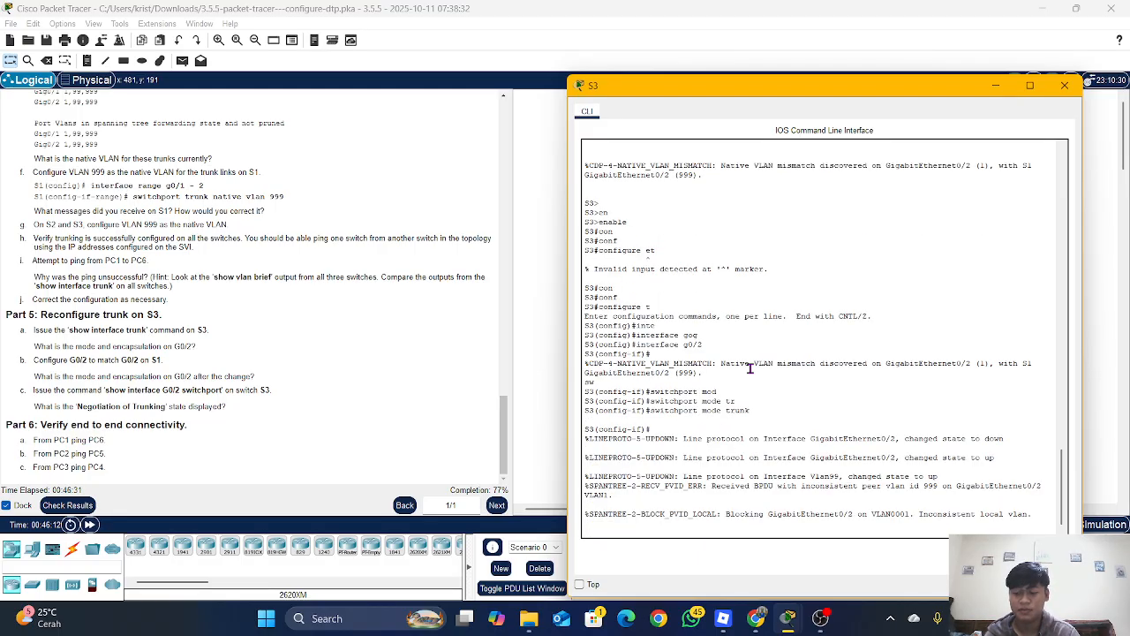
Set VLAN 999 as the native VLAN on S3's g0/2 with switchport trunk native vlan 999.
{"action": "type", "text": "s"}
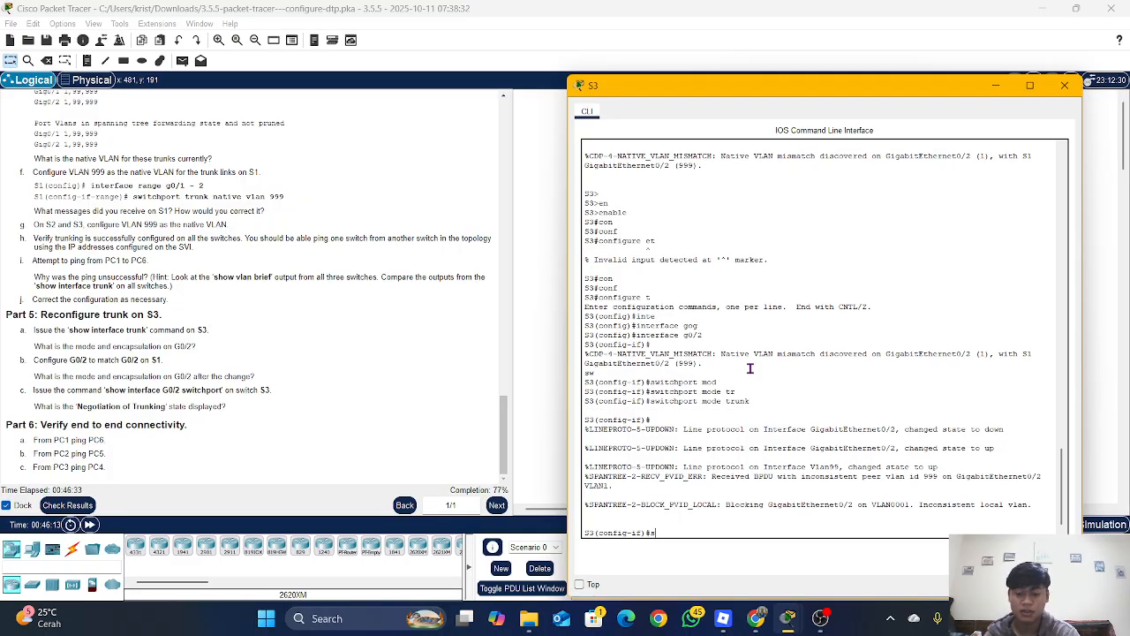
{"action": "type", "text": "w"}
{"action": "key", "text": "Tab"}
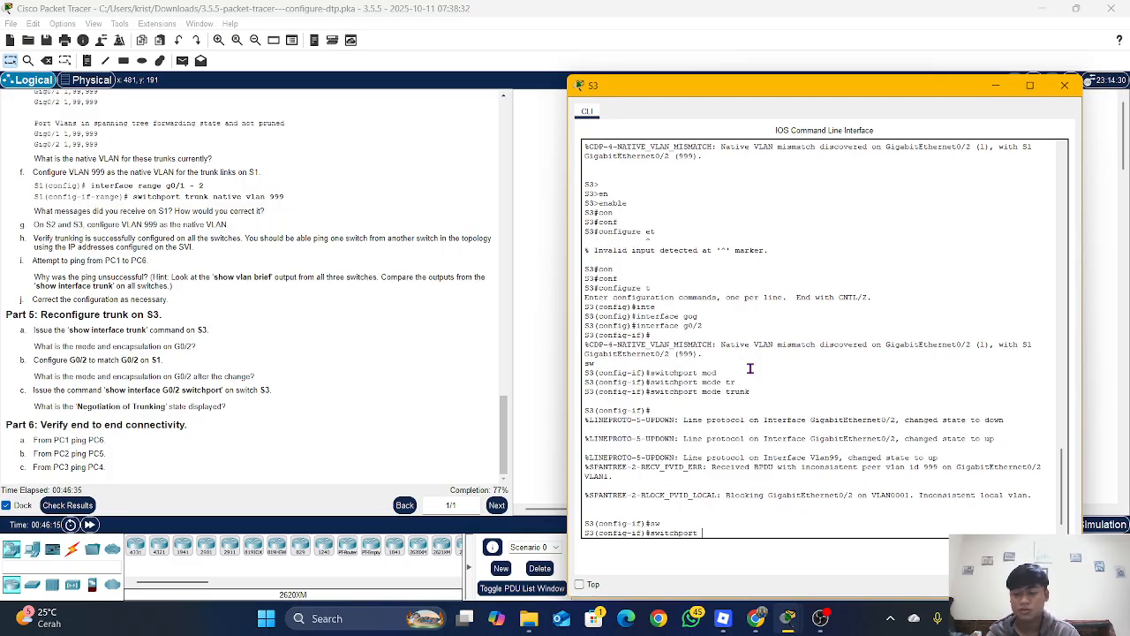
{"action": "type", "text": "t"}
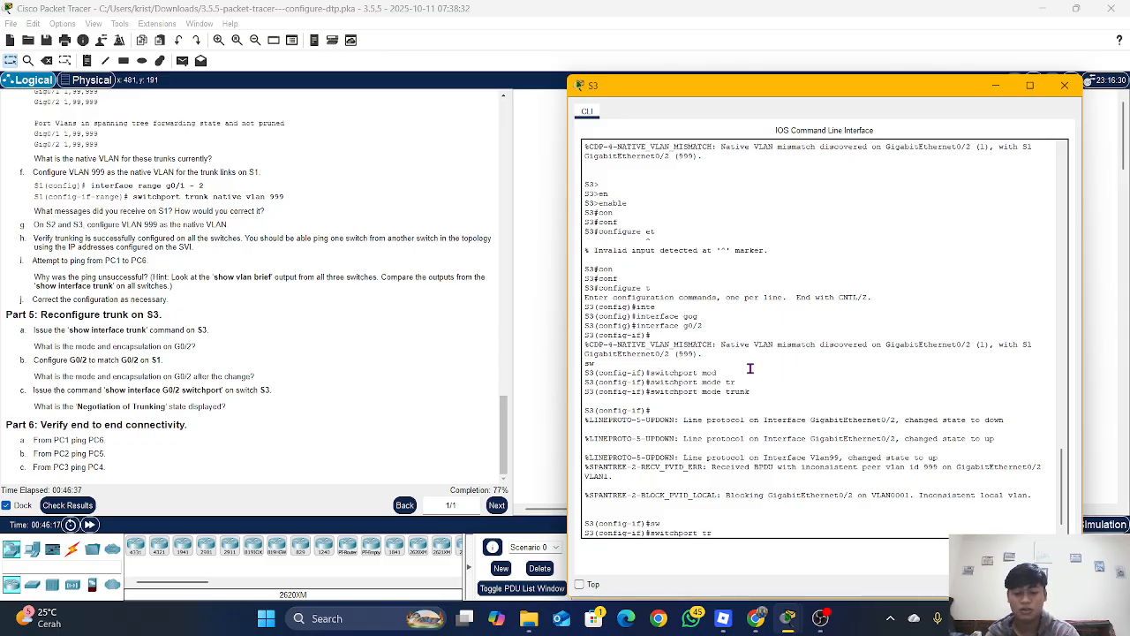
{"action": "type", "text": "r"}
{"action": "key", "text": "Tab"}
{"action": "type", "text": "na"}
{"action": "key", "text": "Tab"}
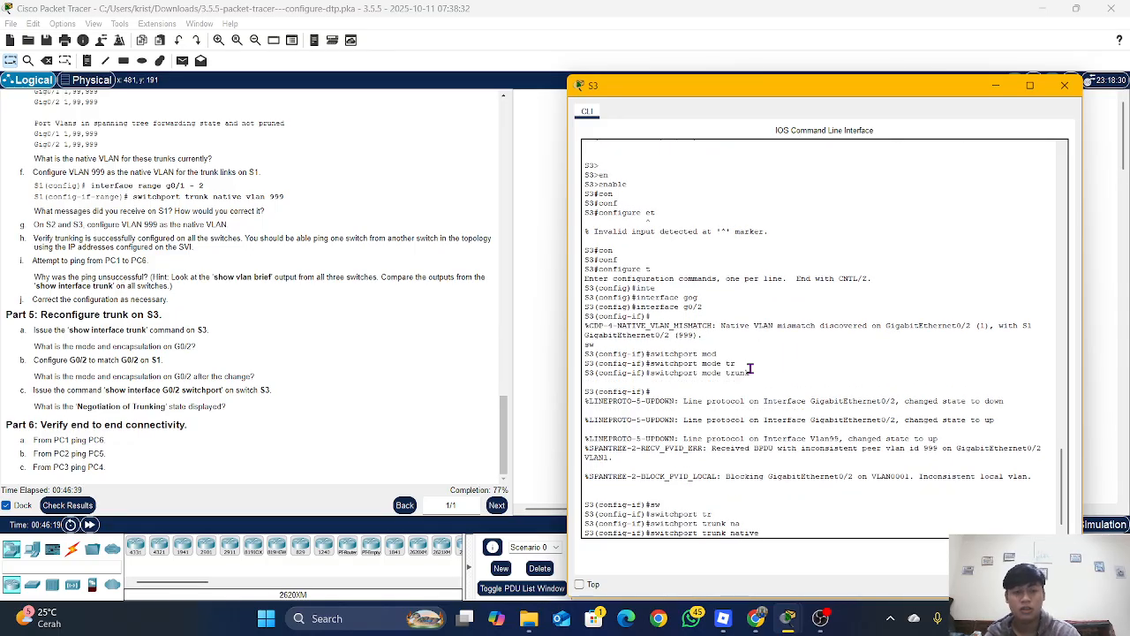
{"action": "type", "text": "v"}
{"action": "key", "text": "Tab"}
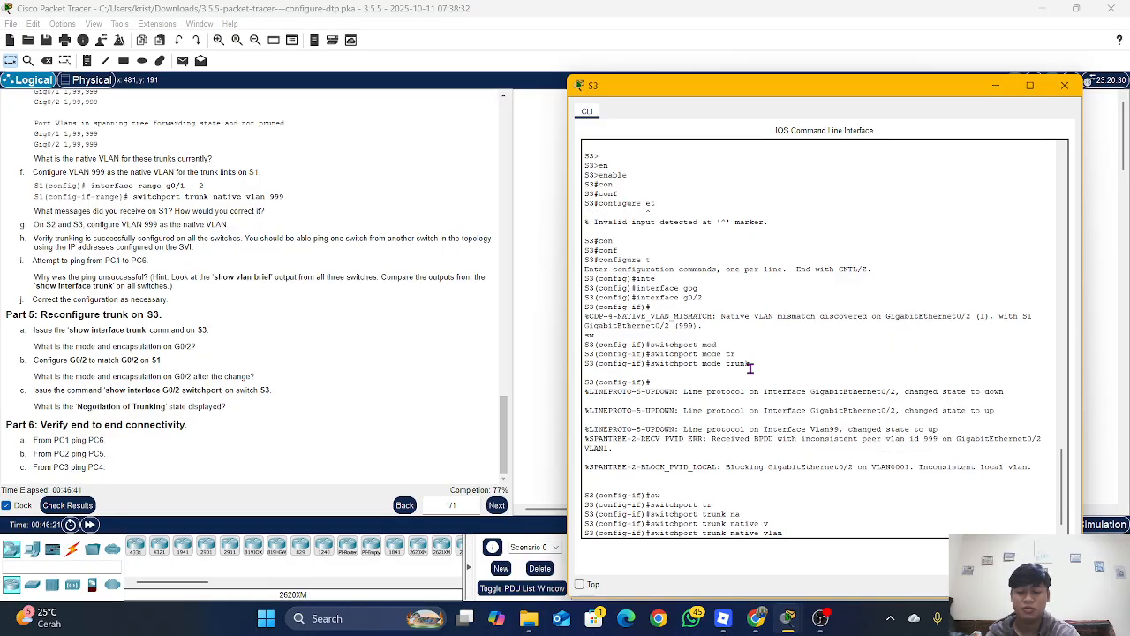
{"action": "type", "text": "999"}
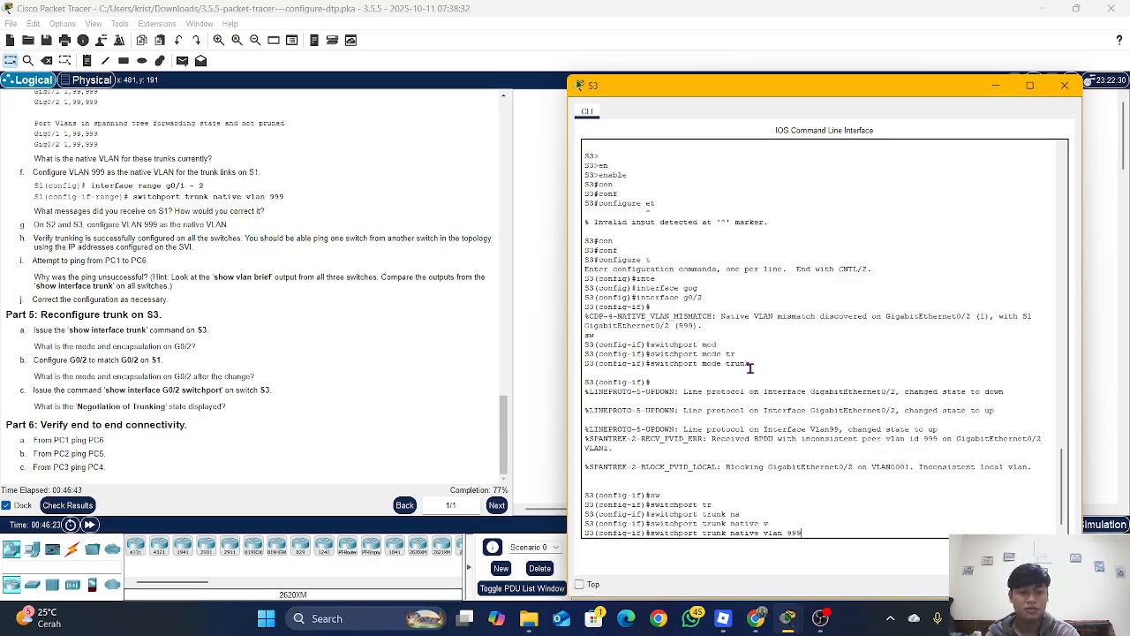
{"action": "key", "text": "Return"}
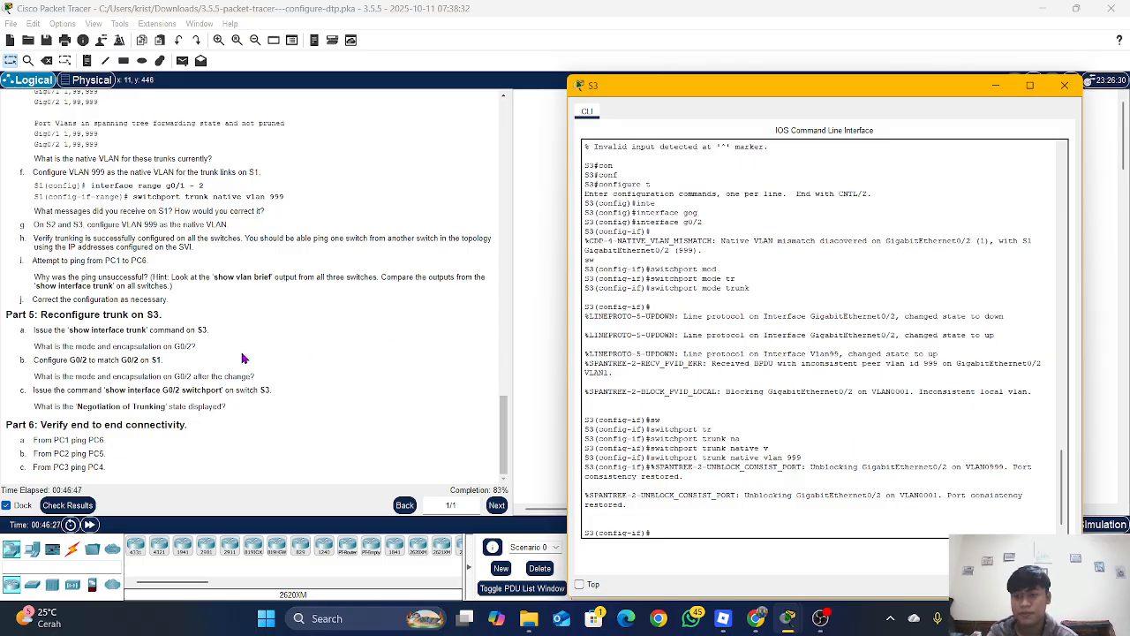
Open S1's command line, leave configuration mode with end, and save the switch configuration with wr.
{"action": "scroll", "coordinate": [159, 357], "scroll_direction": "up", "scroll_amount": 1}
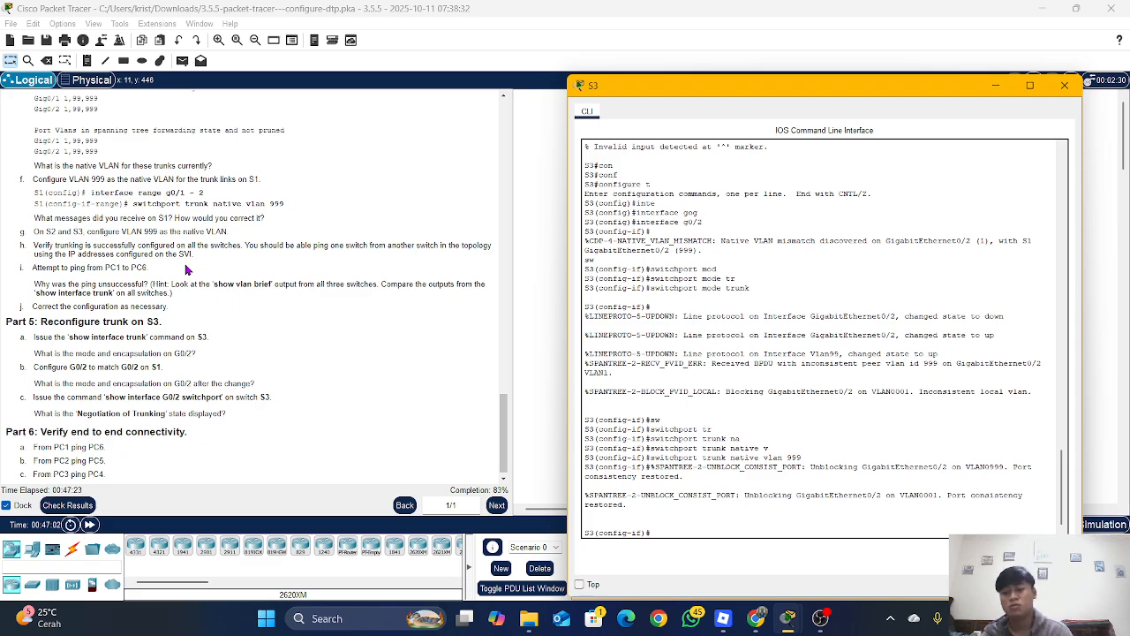
{"action": "left_click", "coordinate": [525, 356]}
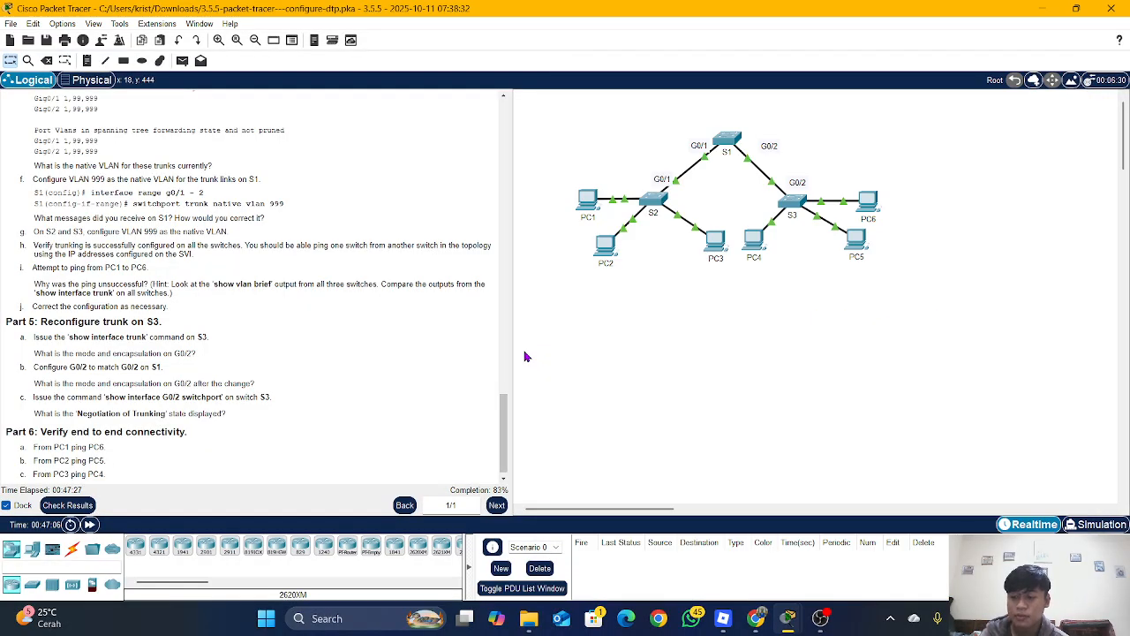
{"action": "left_click", "coordinate": [726, 147]}
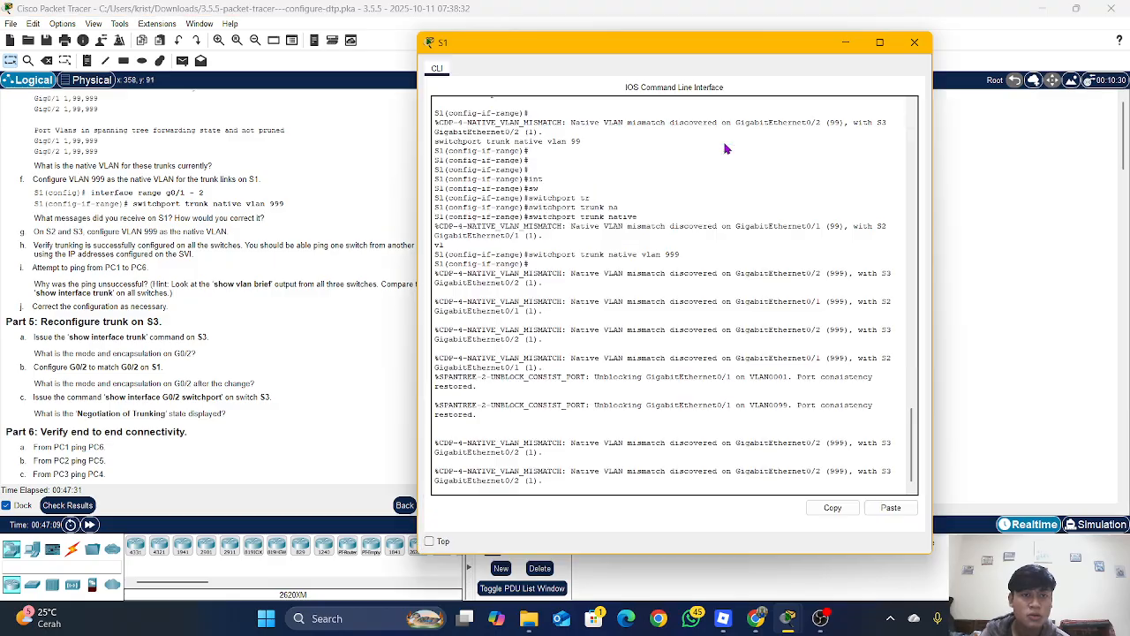
{"action": "key", "text": "Return"}
{"action": "key", "text": "Return"}
{"action": "type", "text": "e)#e"}
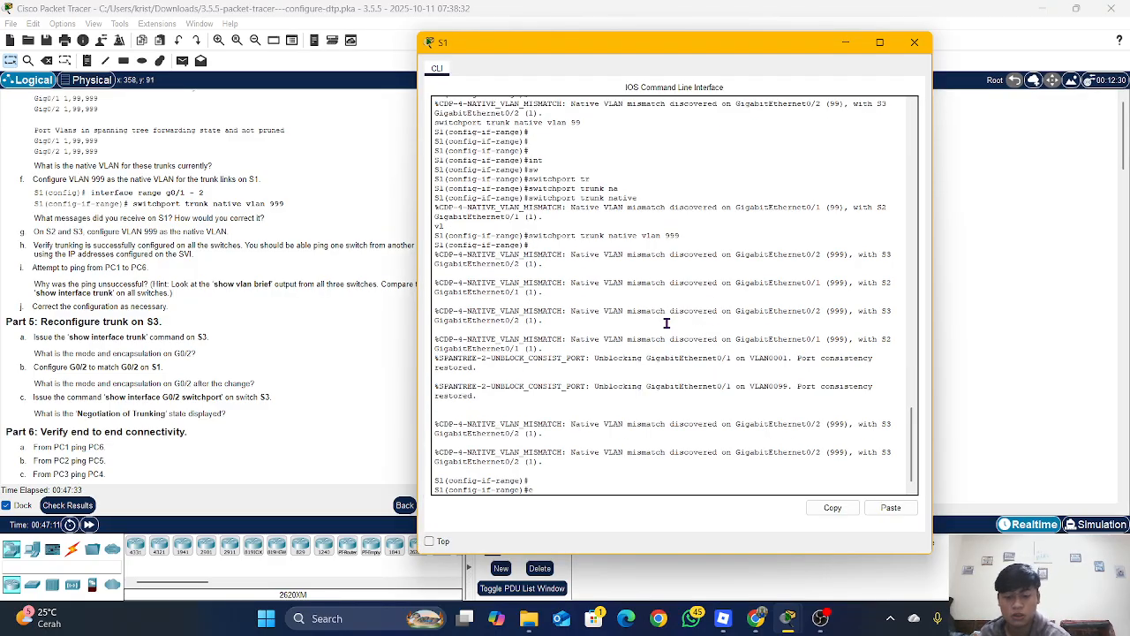
{"action": "type", "text": "nd"}
{"action": "key", "text": "Return"}
{"action": "type", "text": "wr"}
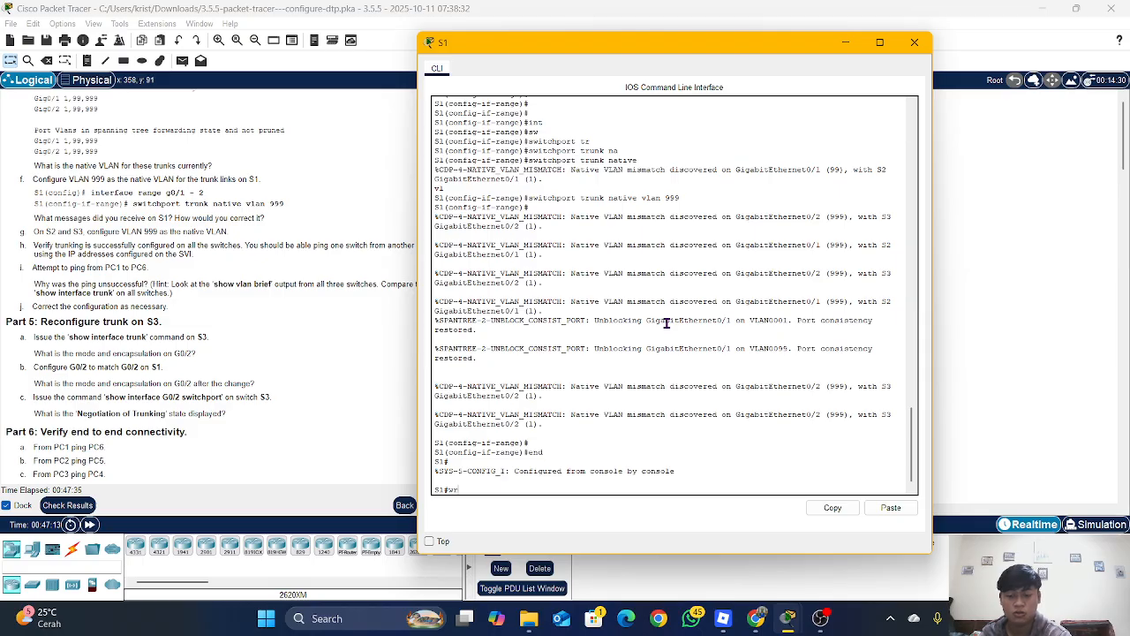
{"action": "key", "text": "Return"}
{"action": "key", "text": "Return"}
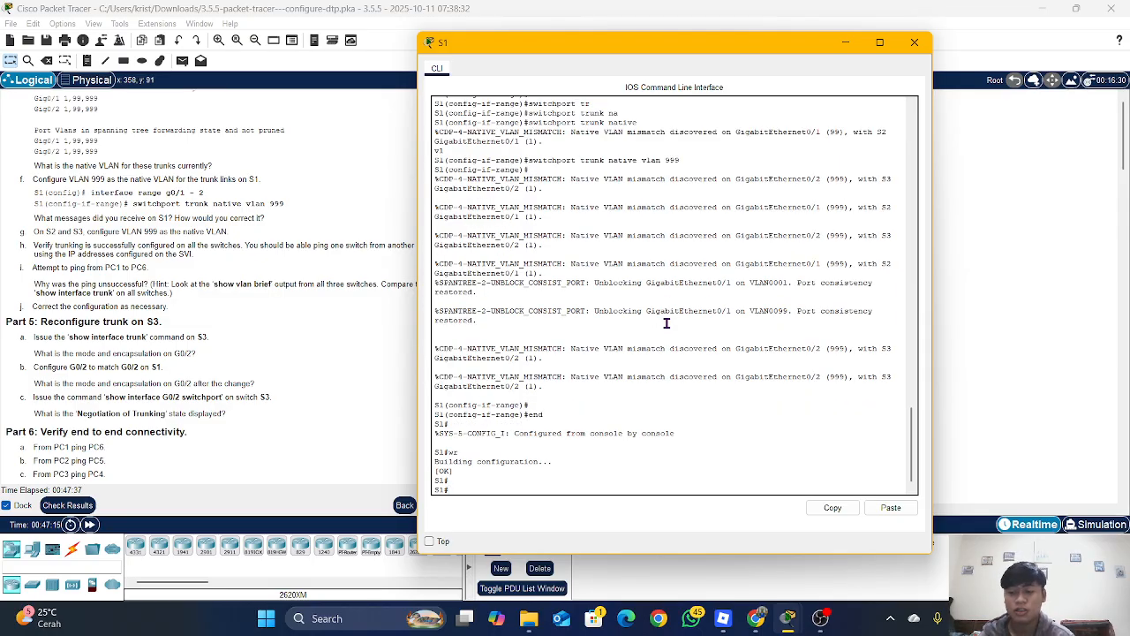
Ping 192.16.99.2 from S1 to test connectivity between the switches.
{"action": "type", "text": "ping 192"}
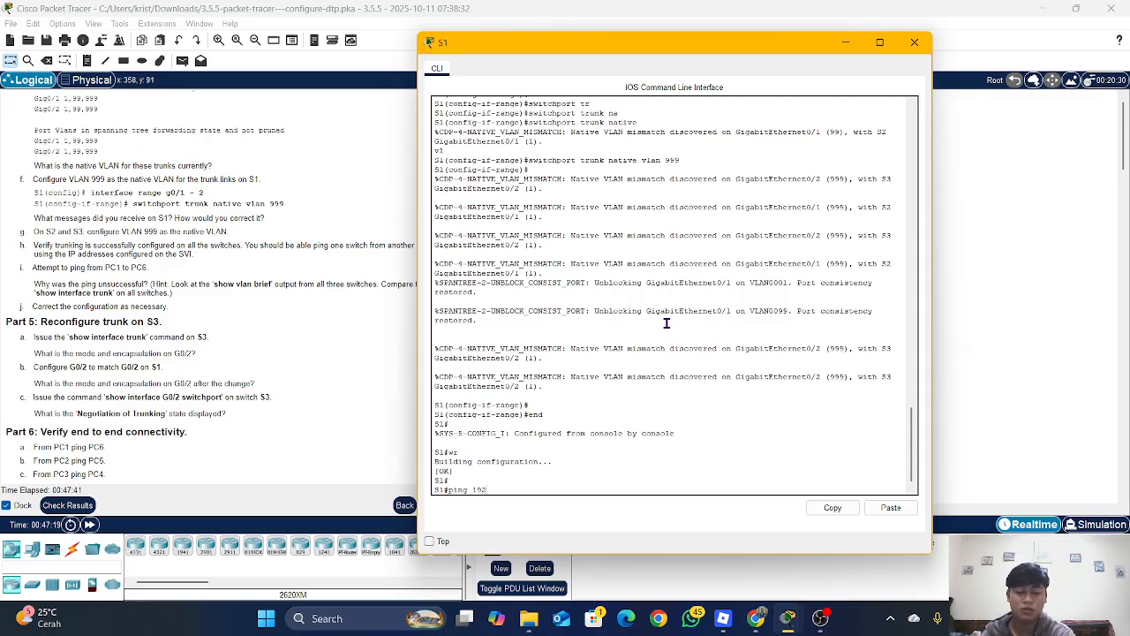
{"action": "type", "text": ".16"}
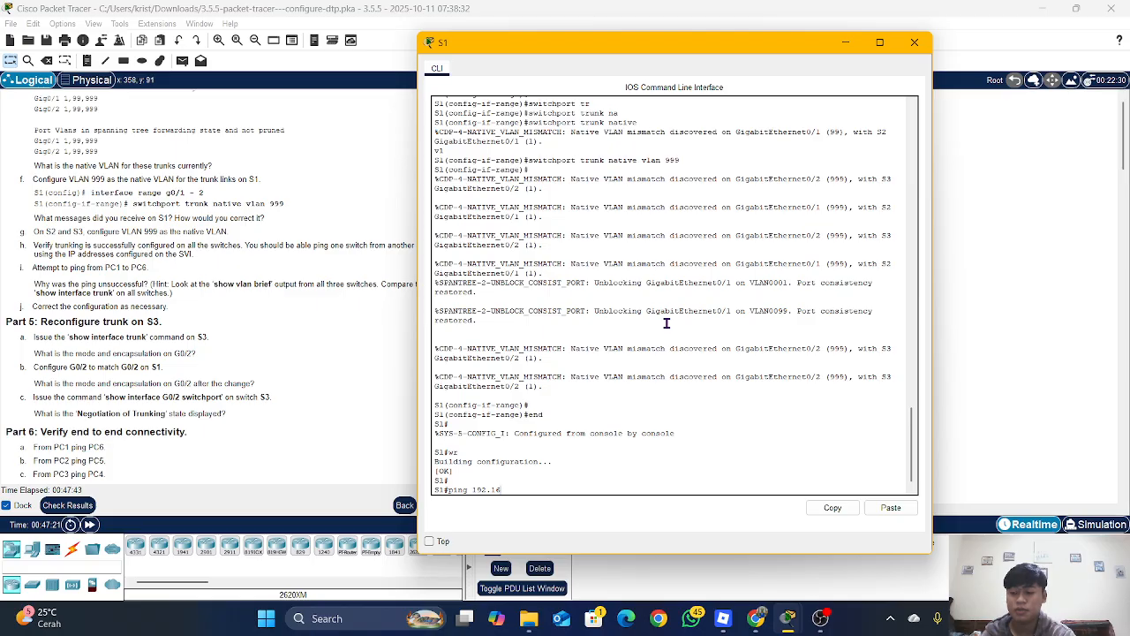
{"action": "type", "text": ".99"}
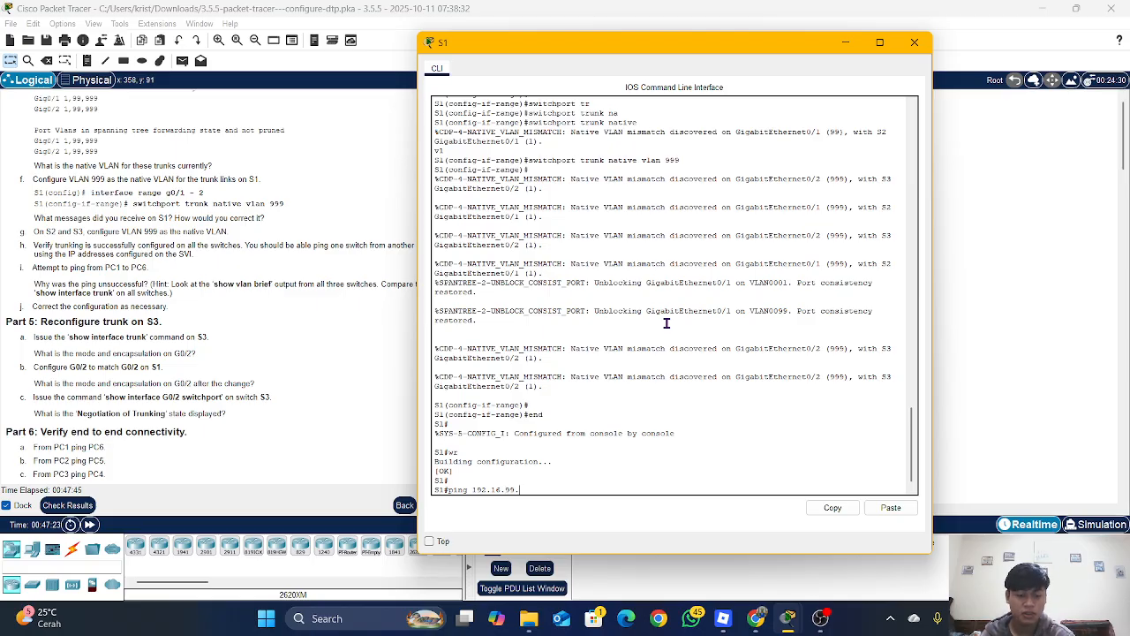
{"action": "type", "text": ".2"}
{"action": "key", "text": "Return"}
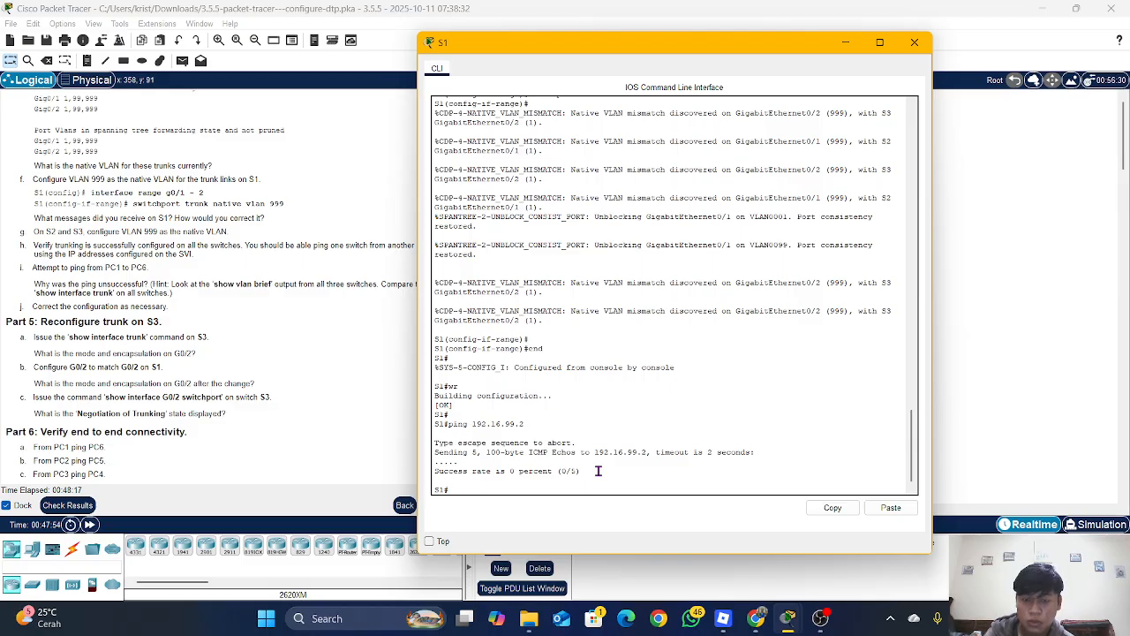
Ping 192.168.99.3 from S1 to test connectivity to the other switch.
{"action": "type", "text": "ping"}
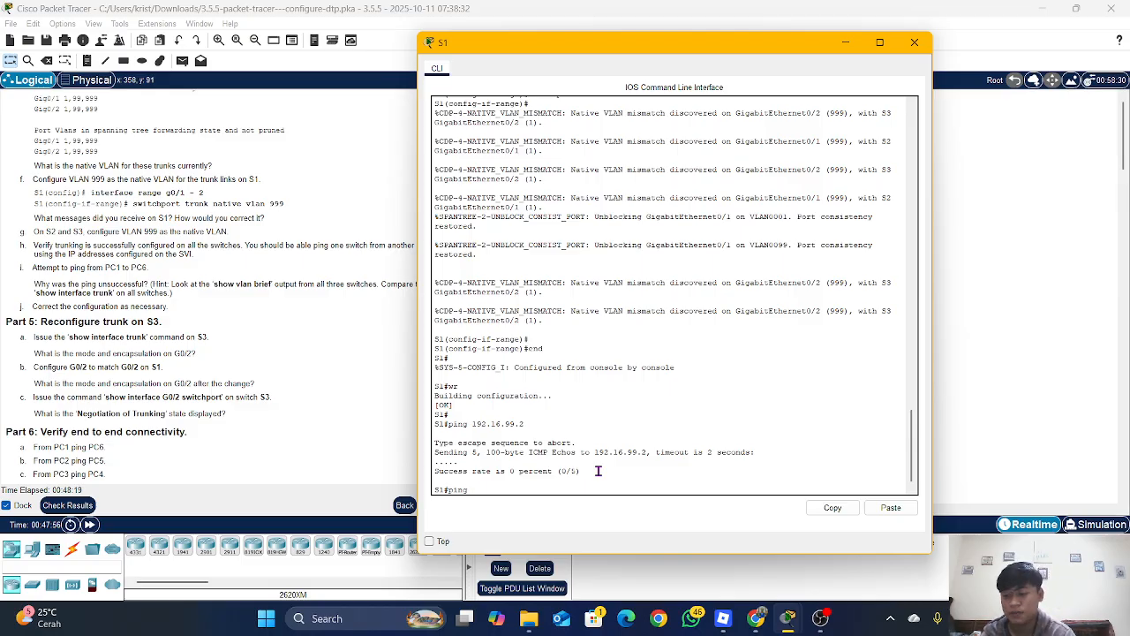
{"action": "type", "text": " 192"}
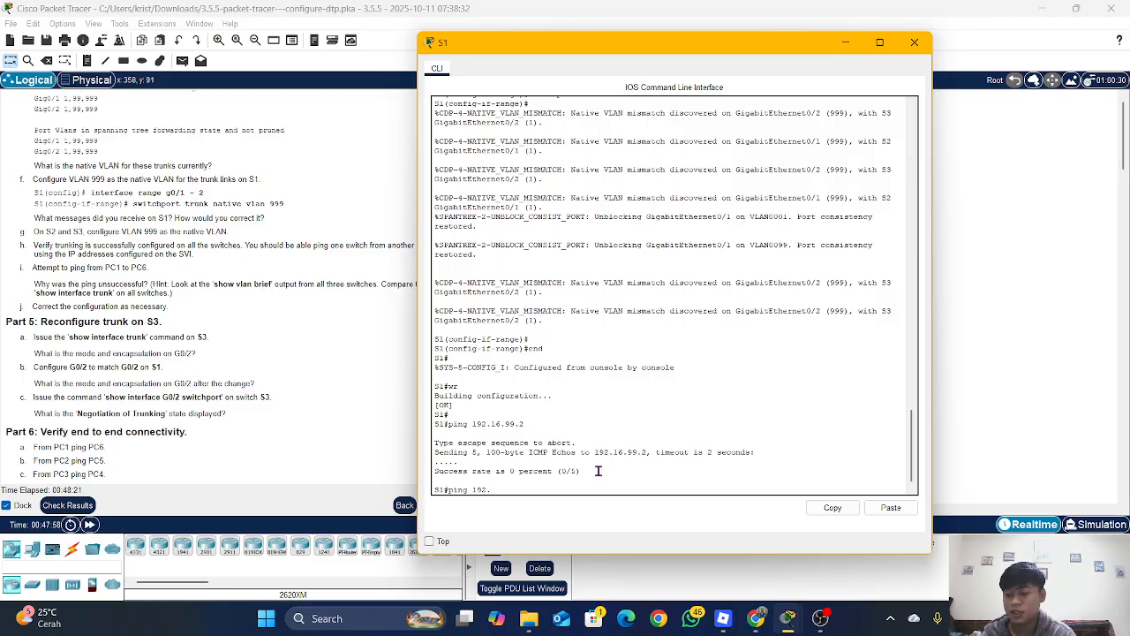
{"action": "type", "text": ".168."}
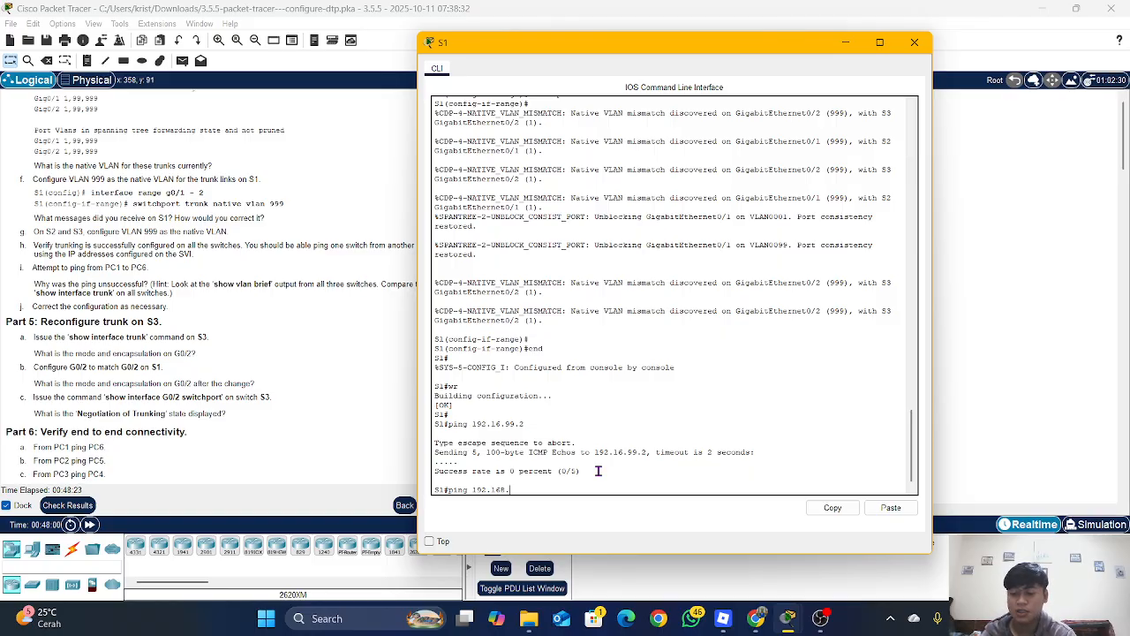
{"action": "type", "text": "99"}
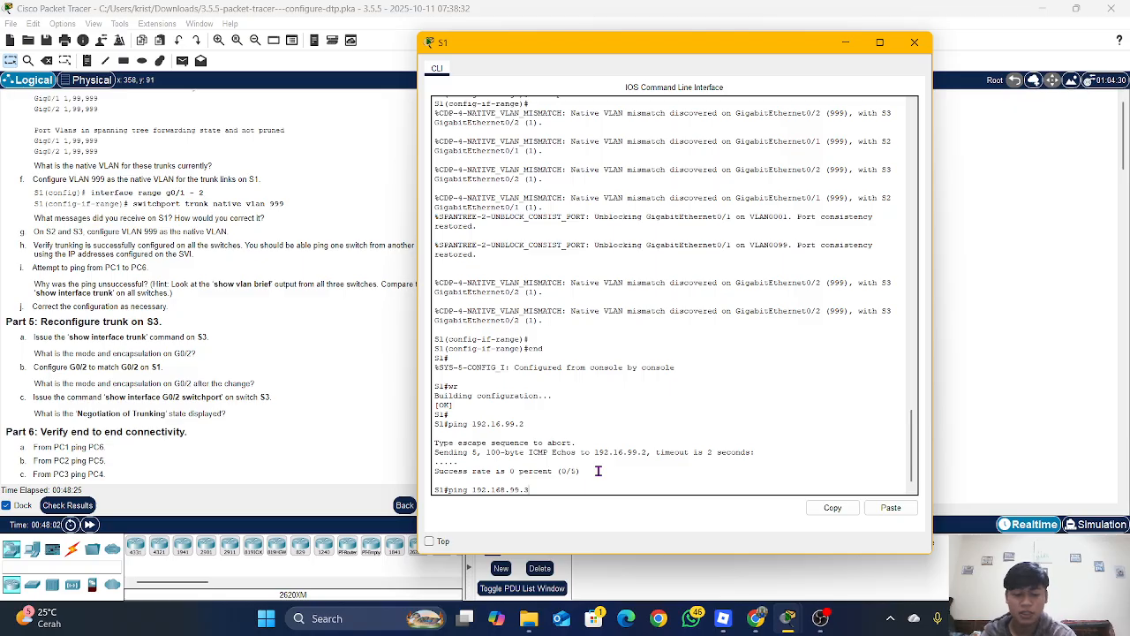
{"action": "type", "text": ".3"}
{"action": "key", "text": "Return"}
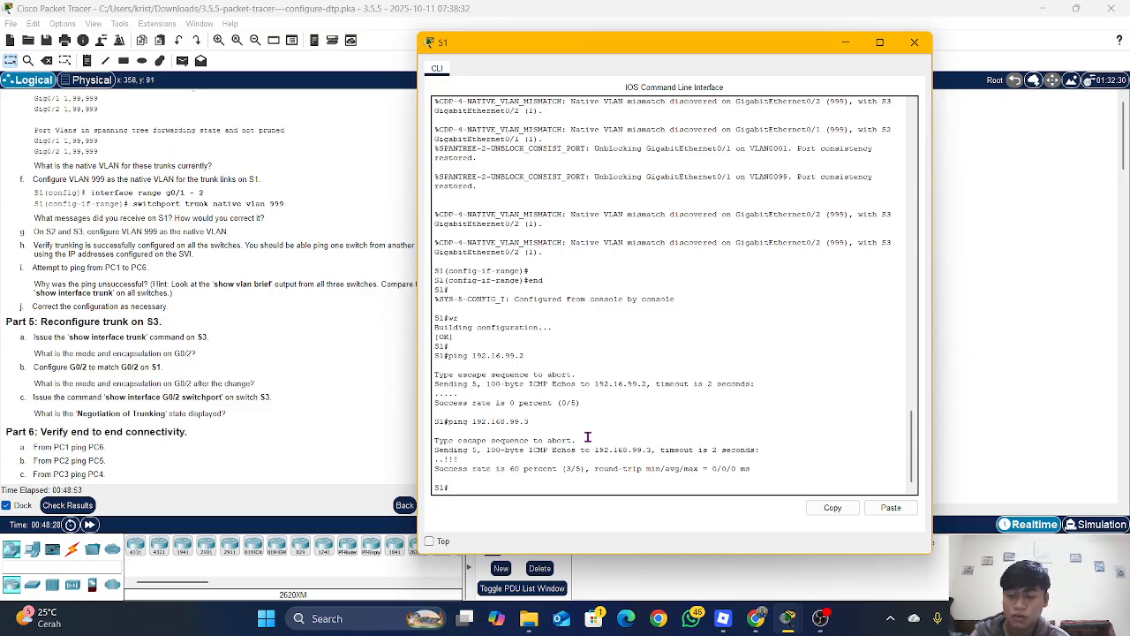
Repeat the ping to 192.168.10.2 from PC1's command prompt and interrupt it before it completes.
{"action": "left_click", "coordinate": [152, 284]}
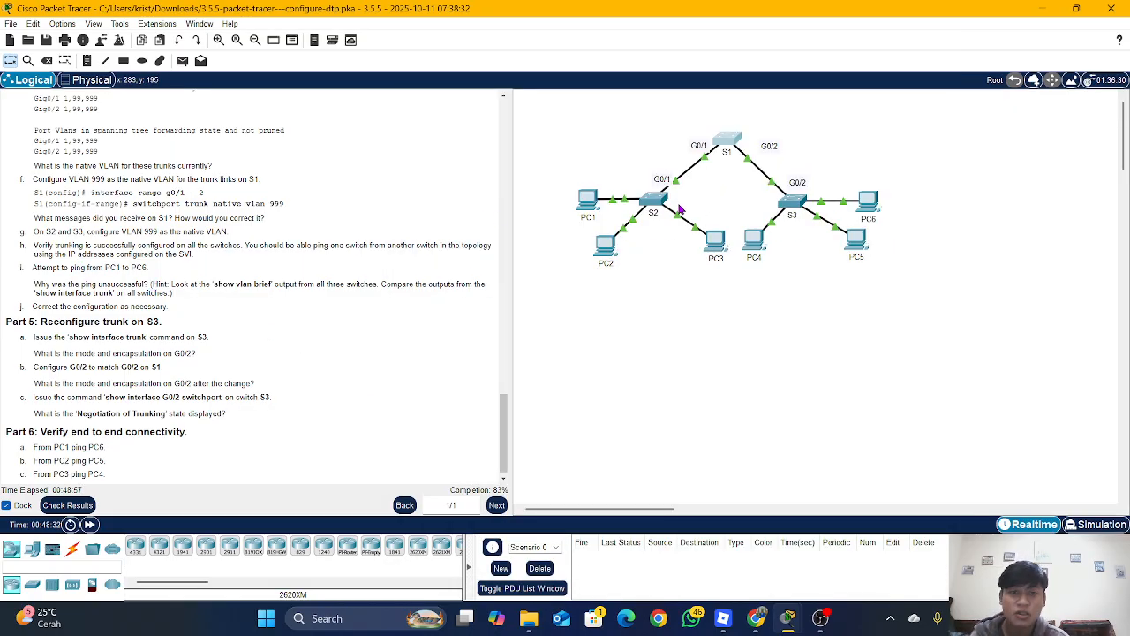
{"action": "left_click", "coordinate": [593, 207]}
{"action": "key", "text": "Up"}
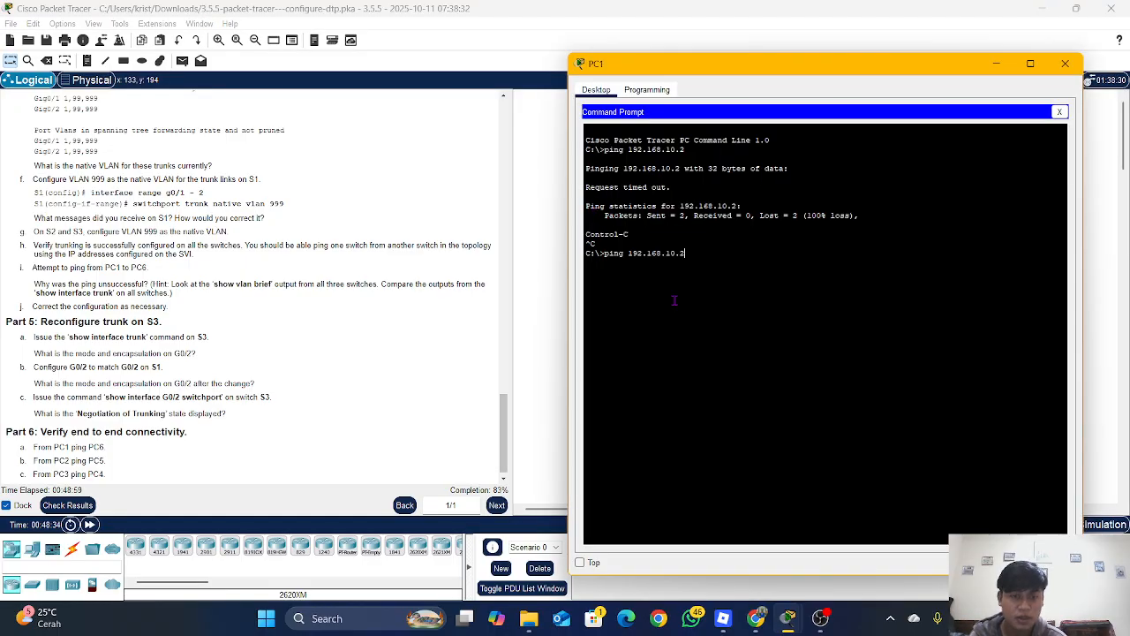
{"action": "key", "text": "Return"}
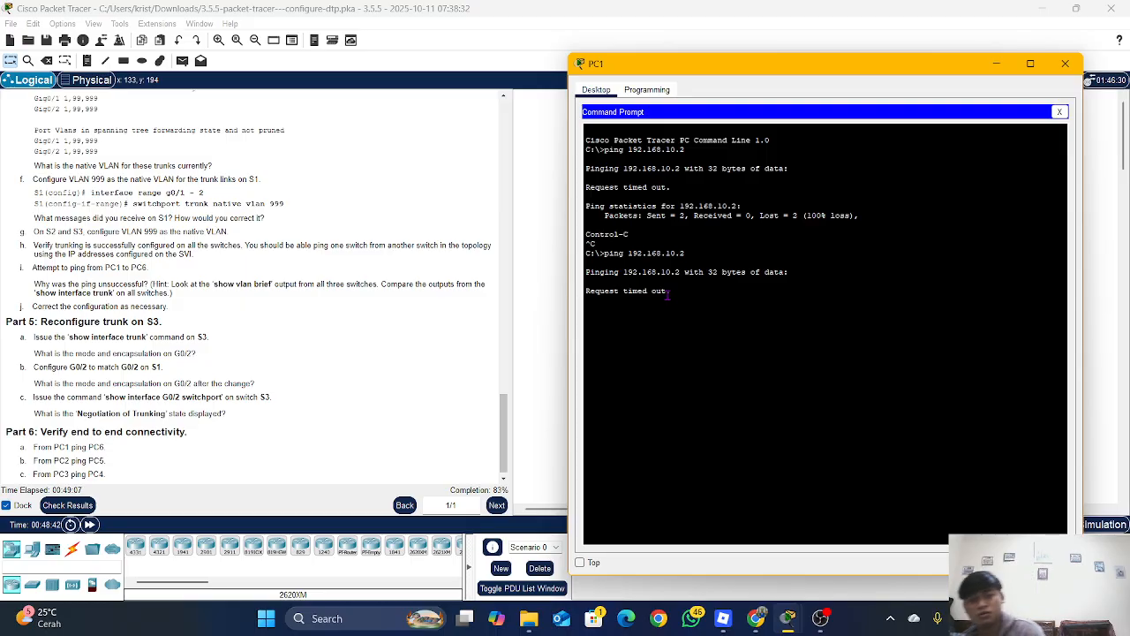
{"action": "key", "text": "ctrl+c"}
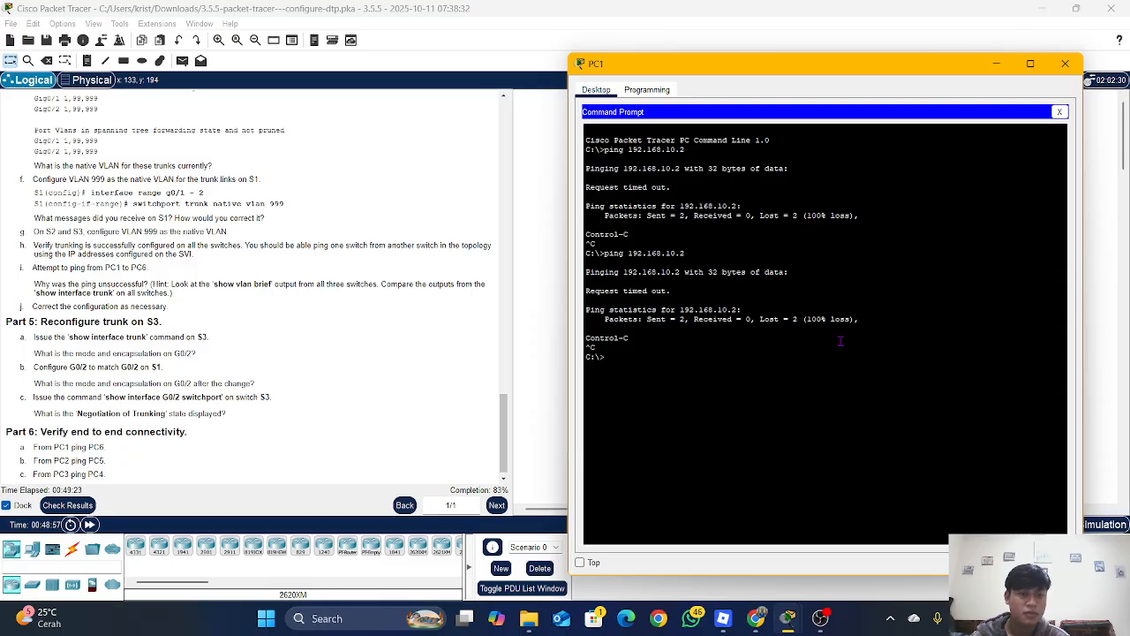
Display the VLAN list on S1 with show vlan brief to check which VLANs exist.
{"action": "left_click", "coordinate": [1113, 316]}
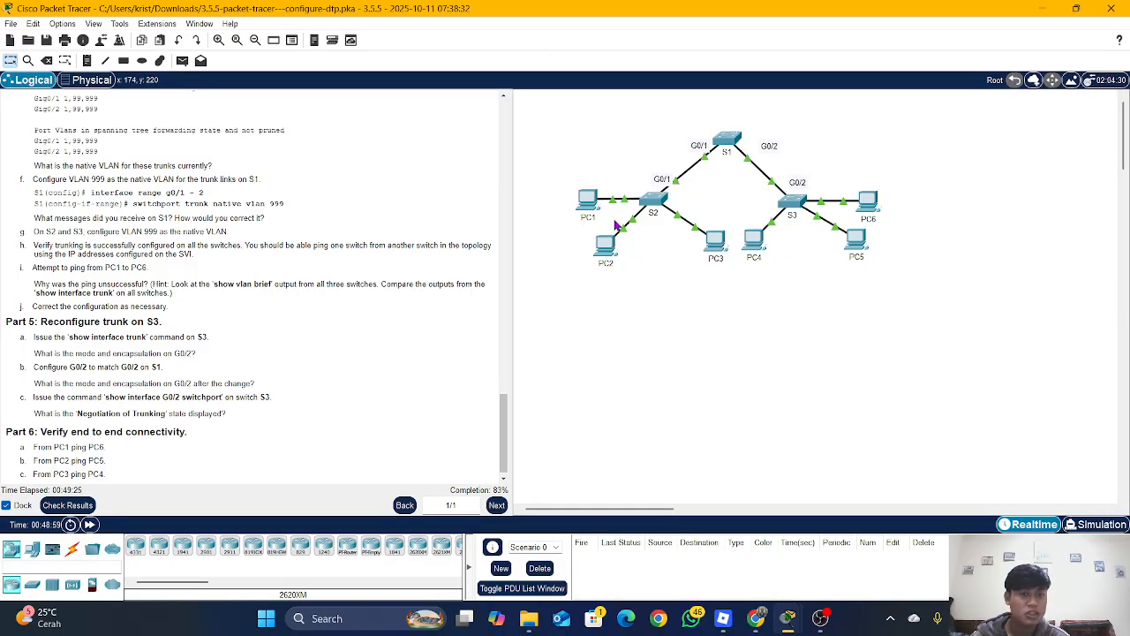
{"action": "left_click", "coordinate": [733, 154]}
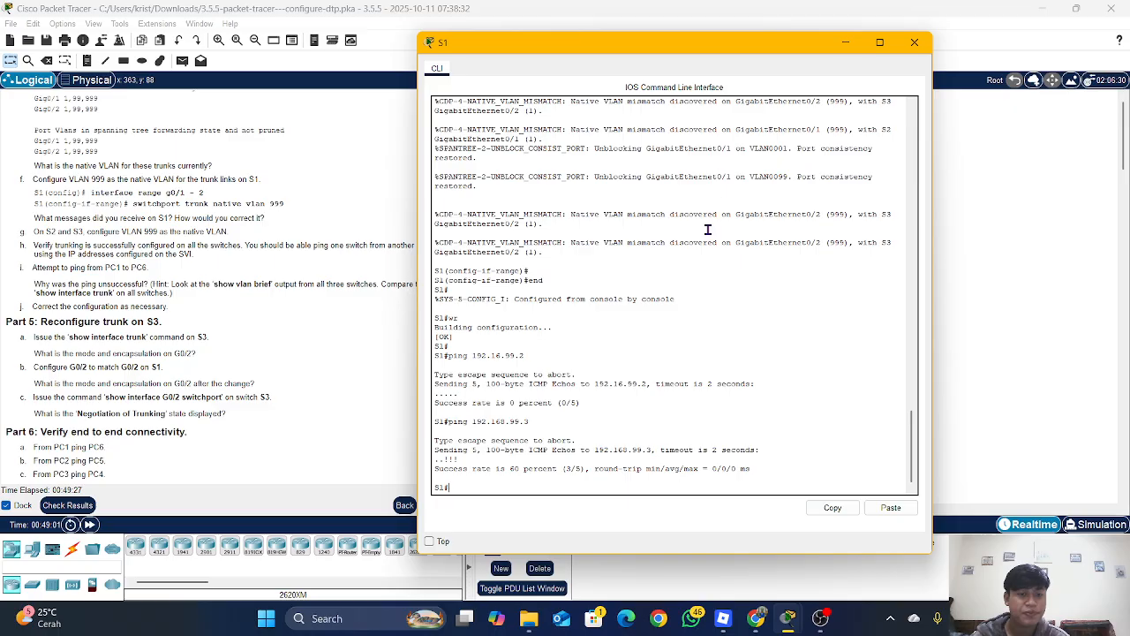
{"action": "key", "text": "Return"}
{"action": "type", "text": "sh"}
{"action": "key", "text": "Tab"}
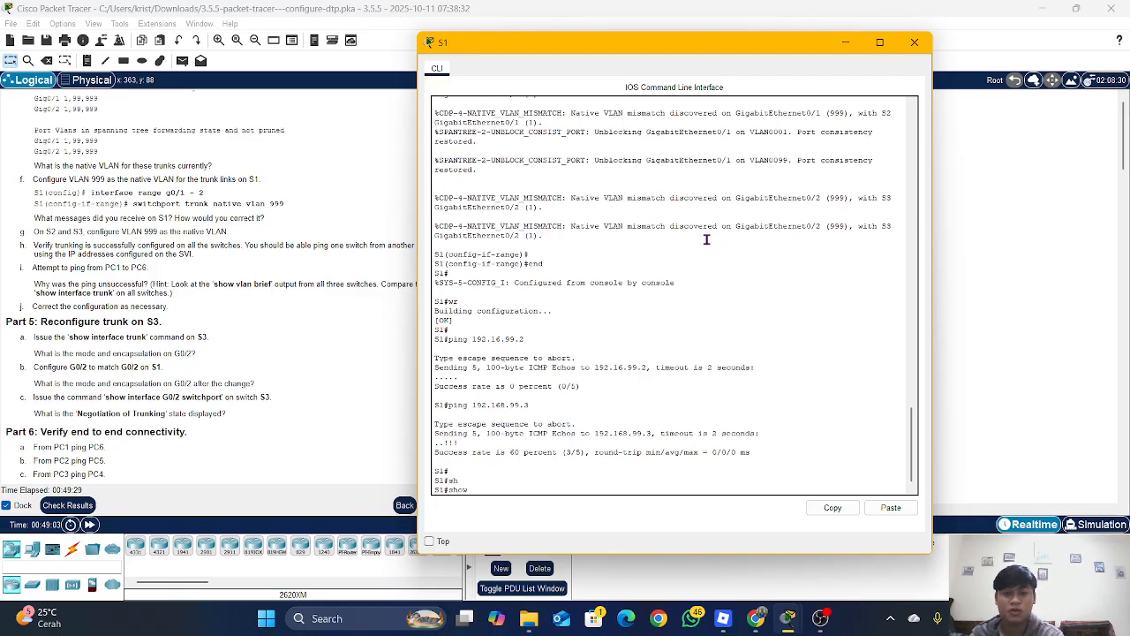
{"action": "type", "text": "vl"}
{"action": "key", "text": "Tab"}
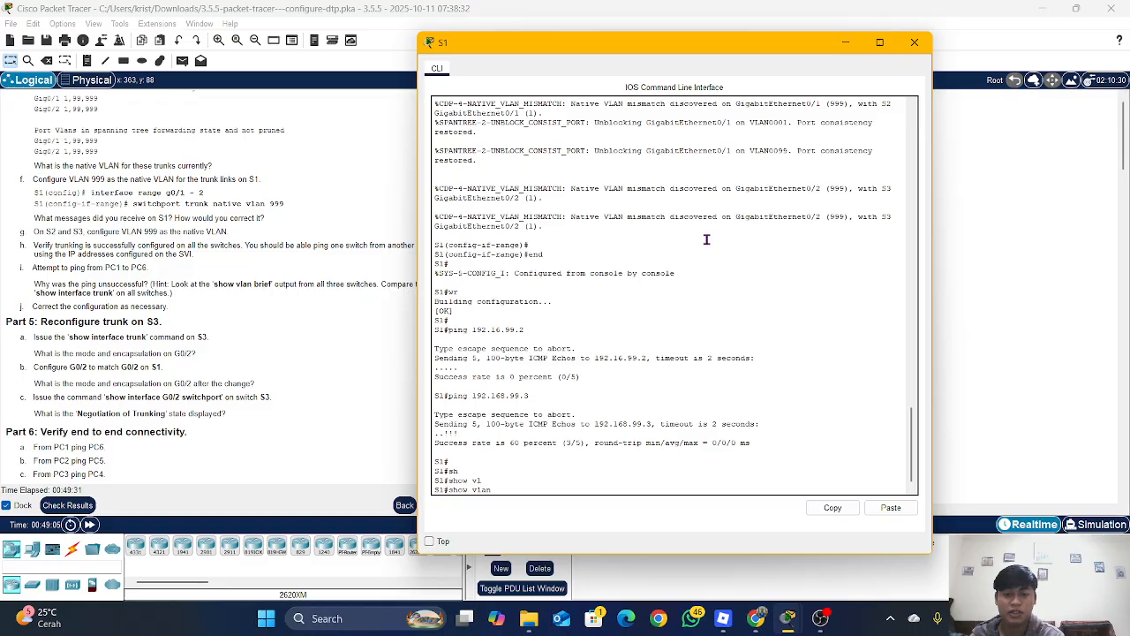
{"action": "type", "text": "br"}
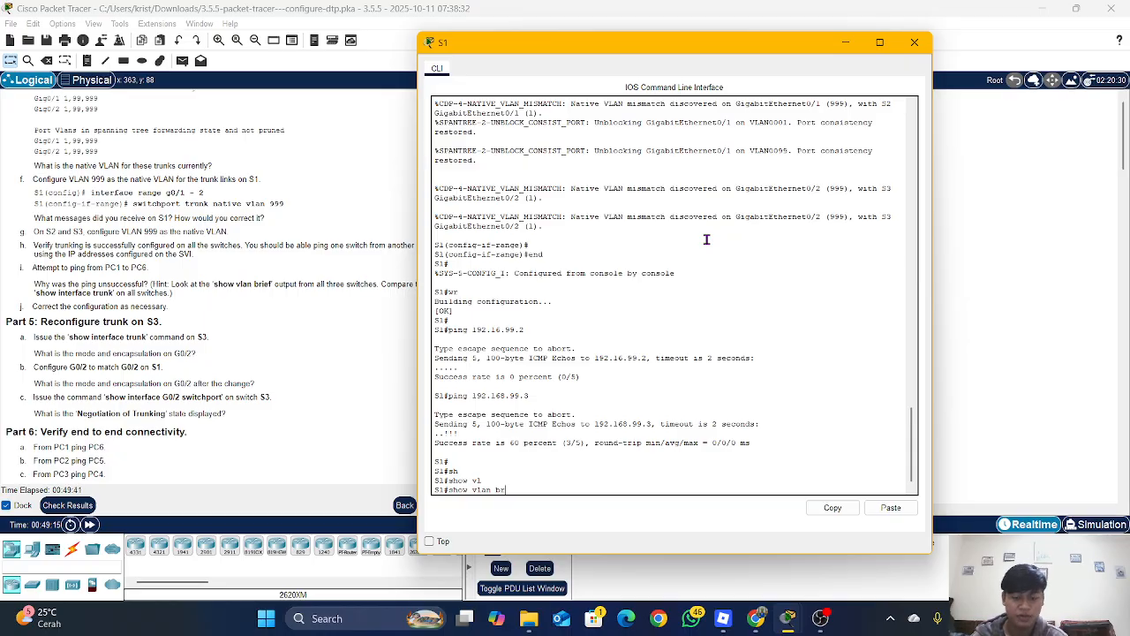
{"action": "key", "text": "Tab"}
{"action": "key", "text": "Return"}
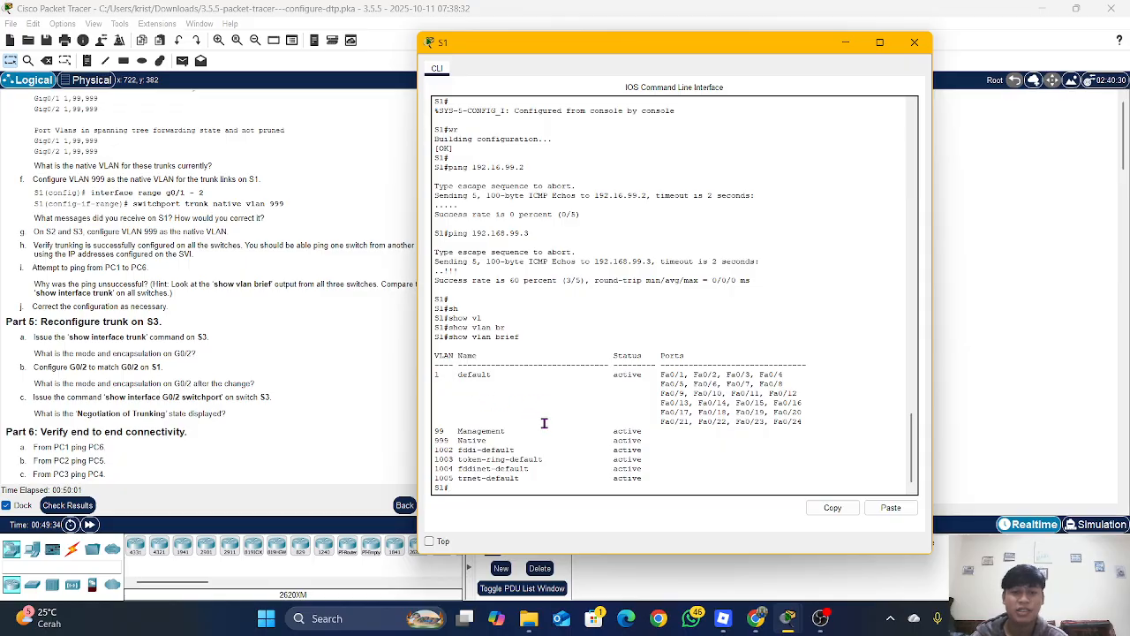
Check the activity results and review the assessment items for S1, S2 and S3, then return to the topology.
{"action": "left_click", "coordinate": [347, 427]}
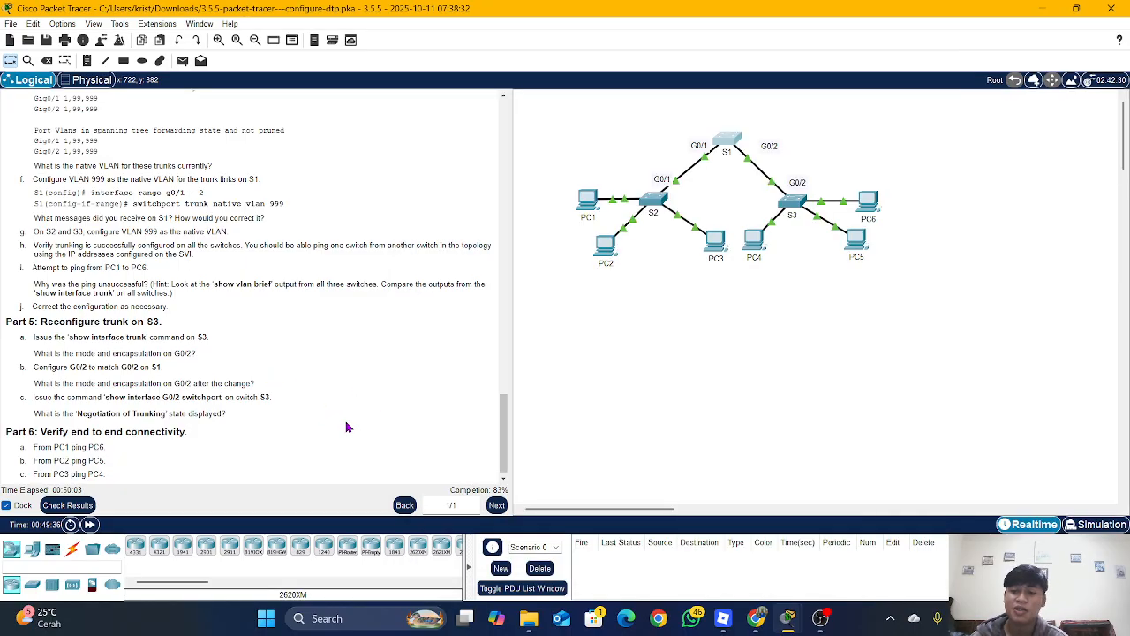
{"action": "left_click", "coordinate": [67, 506]}
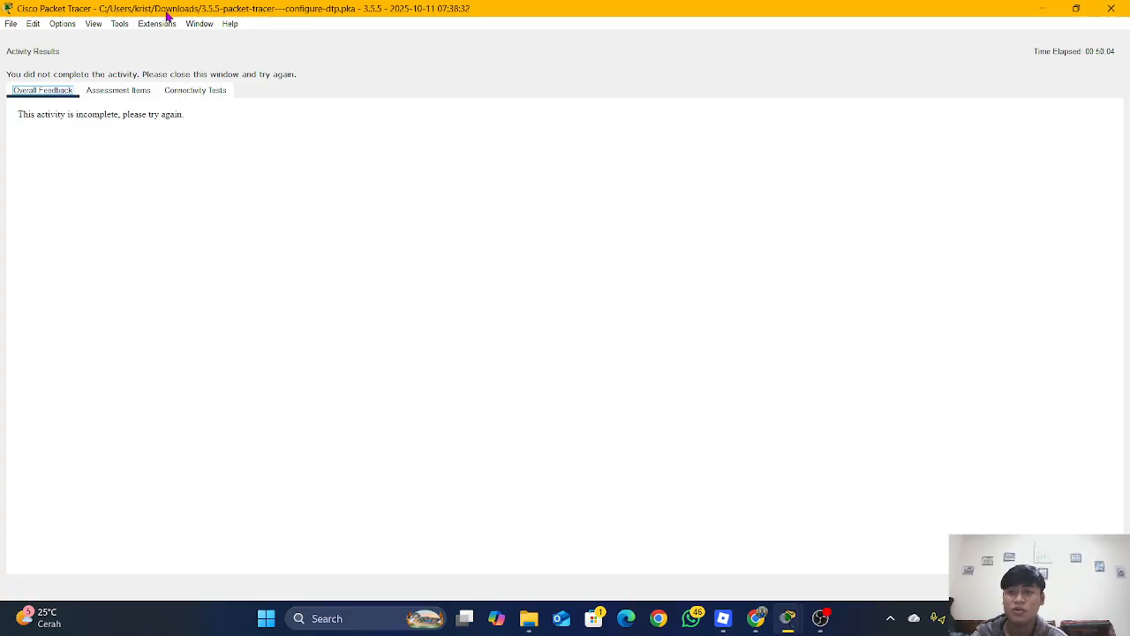
{"action": "left_click", "coordinate": [115, 91]}
{"action": "scroll", "coordinate": [177, 446], "scroll_direction": "down", "scroll_amount": 5}
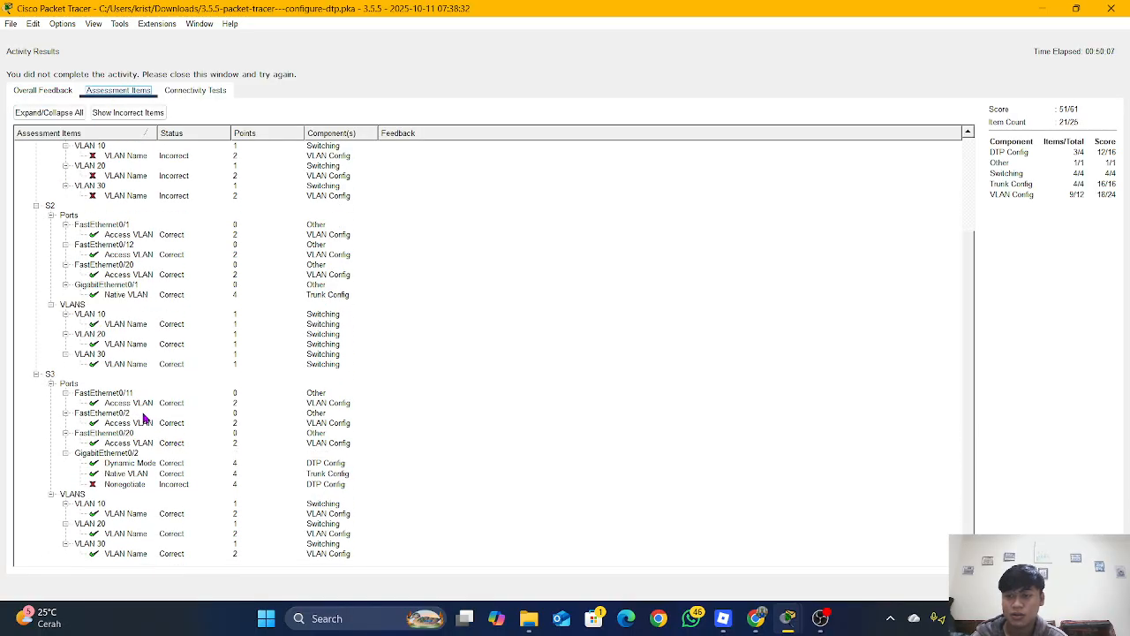
{"action": "scroll", "coordinate": [146, 422], "scroll_direction": "up", "scroll_amount": 4}
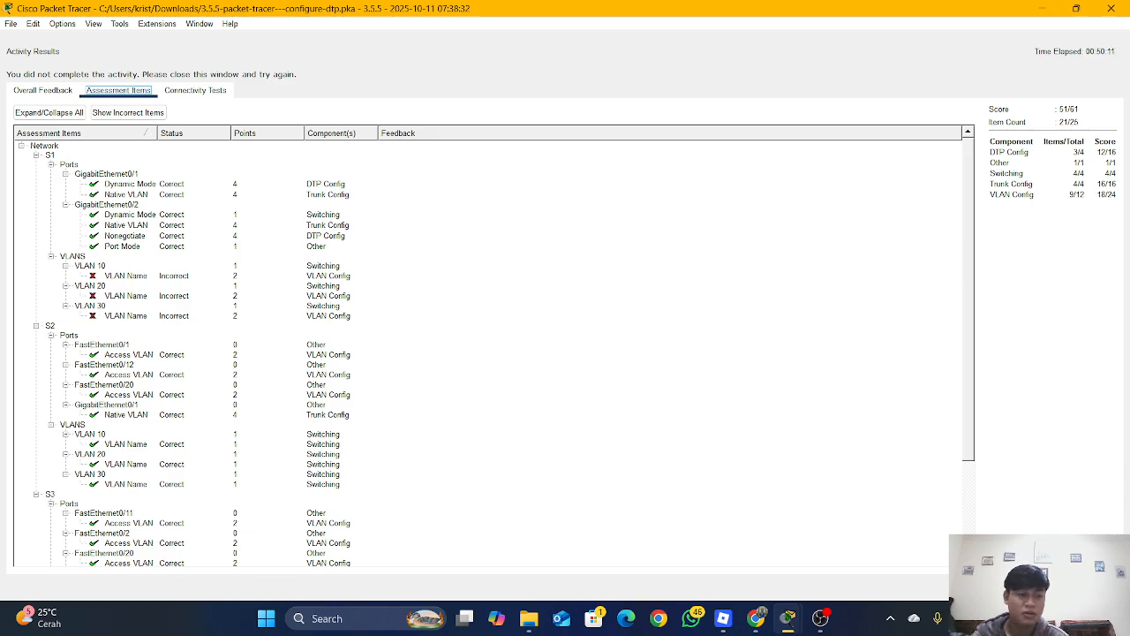
{"action": "key", "text": "Escape"}
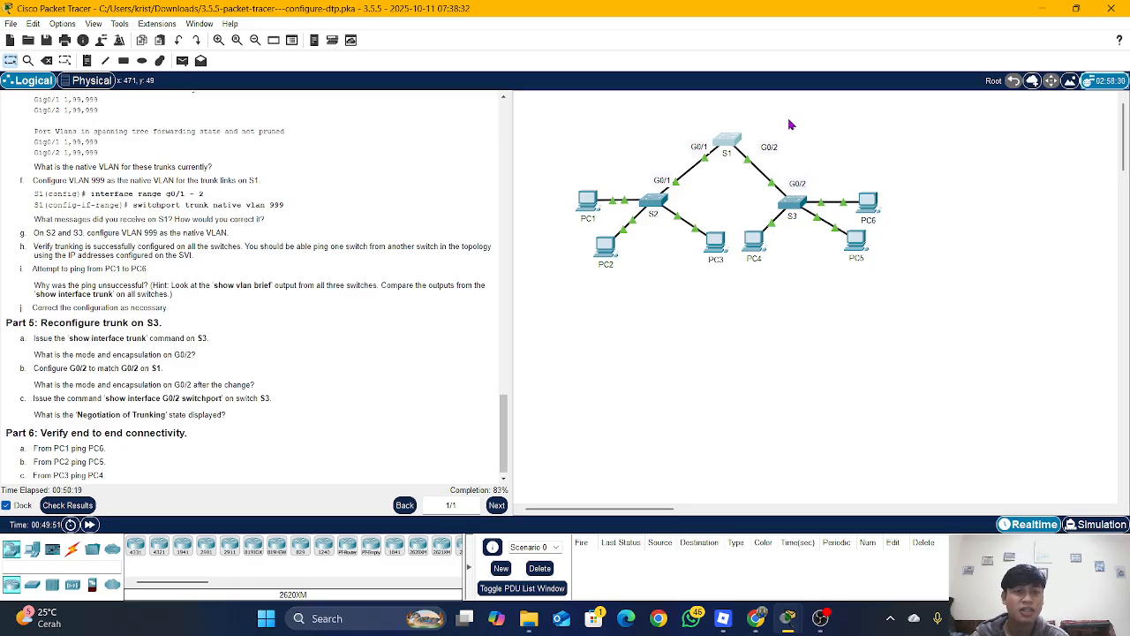
Enter global configuration mode on S1, create VLAN 10 and name it Red.
{"action": "left_click", "coordinate": [726, 141]}
{"action": "key", "text": "Return"}
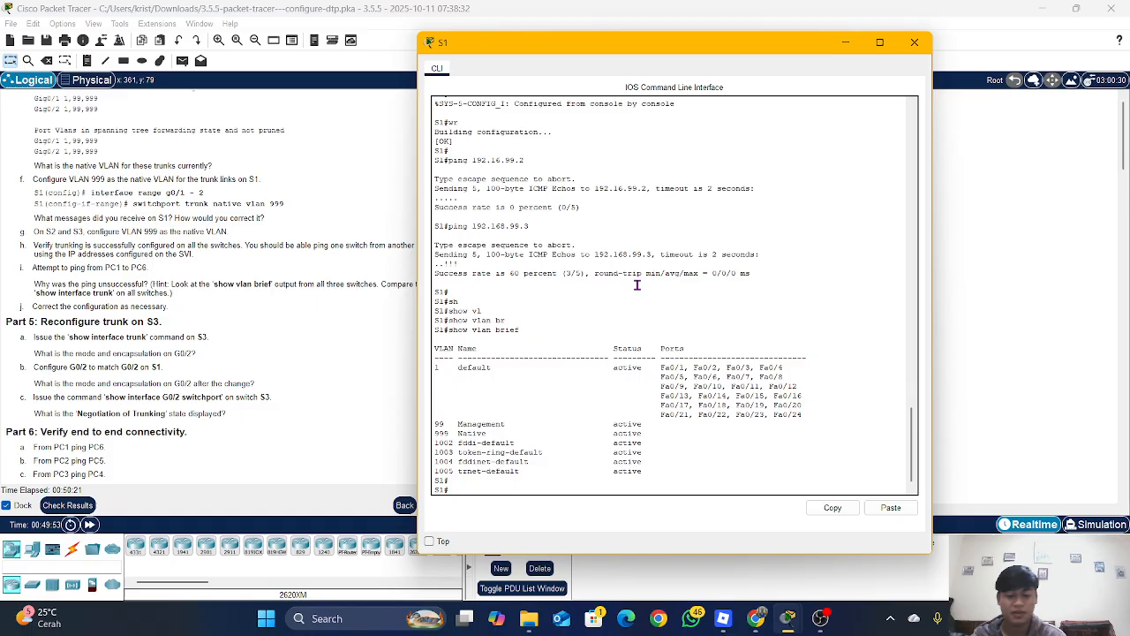
{"action": "type", "text": "conf"}
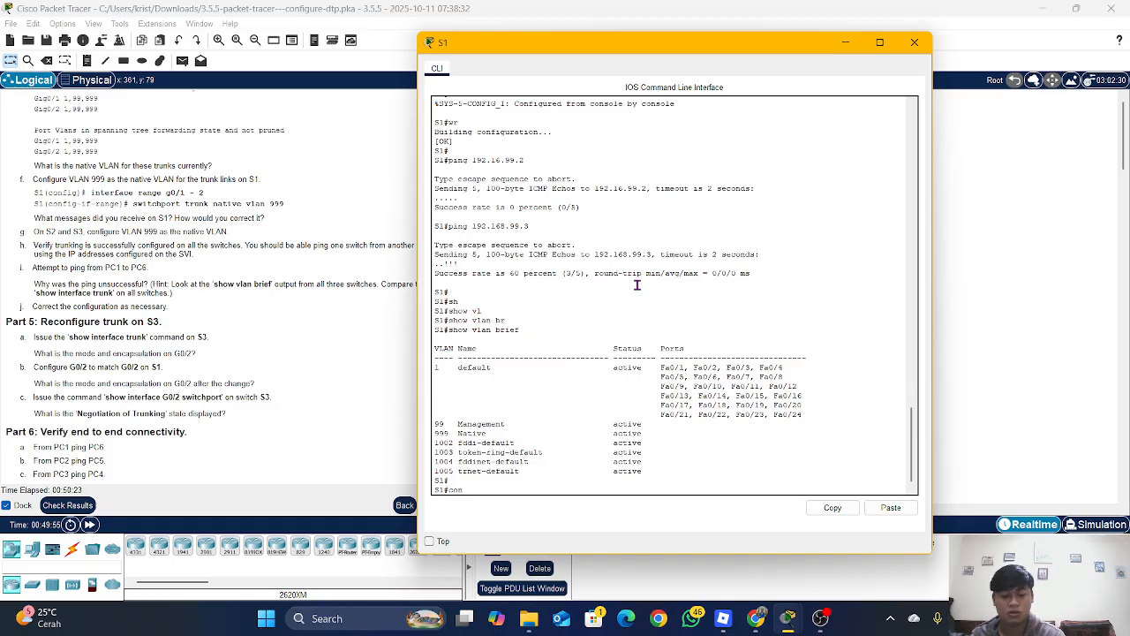
{"action": "key", "text": "Tab"}
{"action": "type", "text": "t"}
{"action": "key", "text": "Return"}
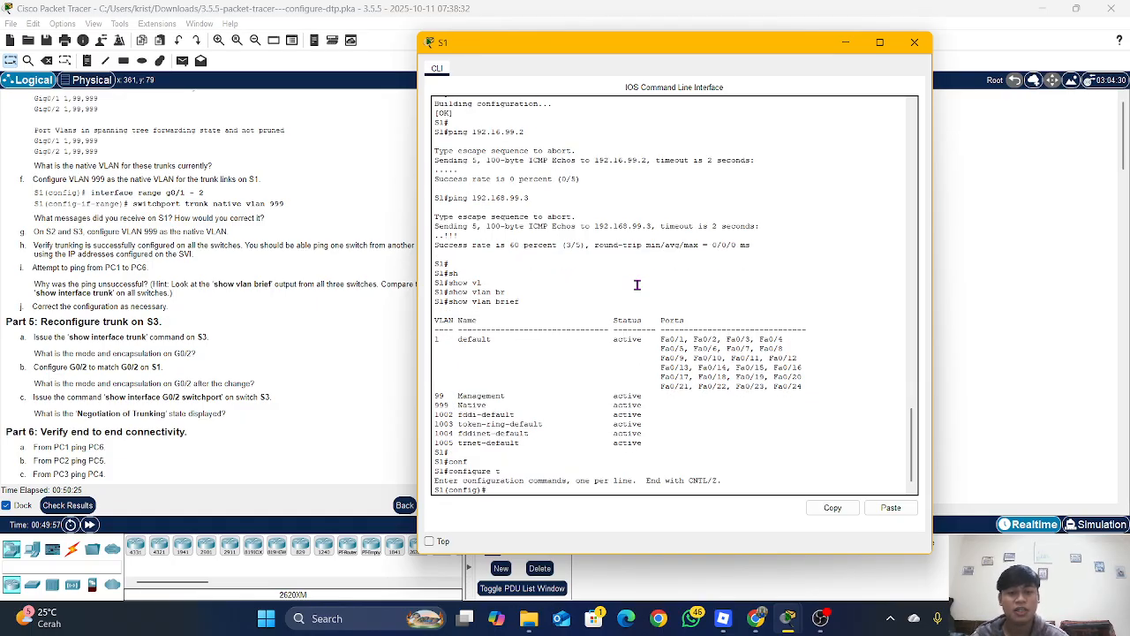
{"action": "type", "text": "vla"}
{"action": "key", "text": "Tab"}
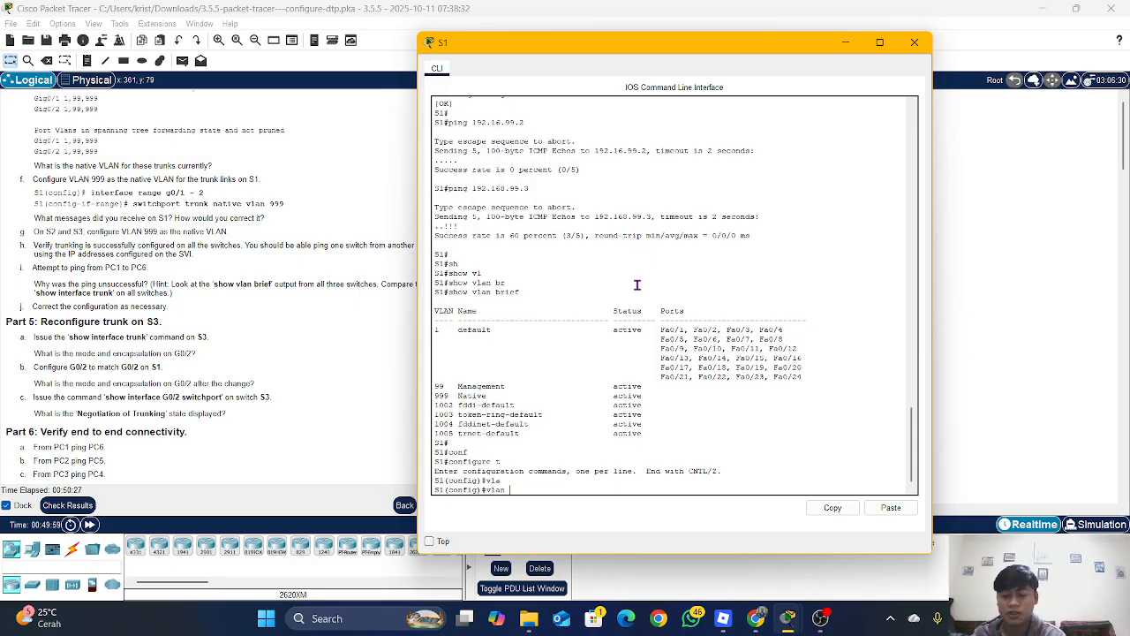
{"action": "type", "text": "10"}
{"action": "key", "text": "Return"}
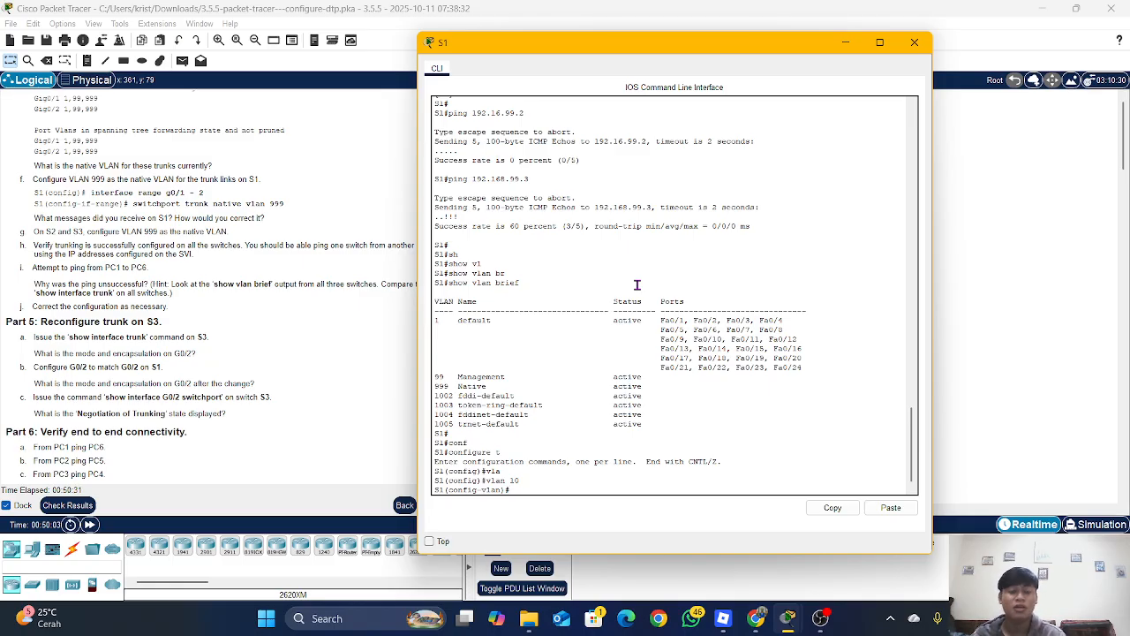
{"action": "type", "text": "nam"}
{"action": "key", "text": "Tab"}
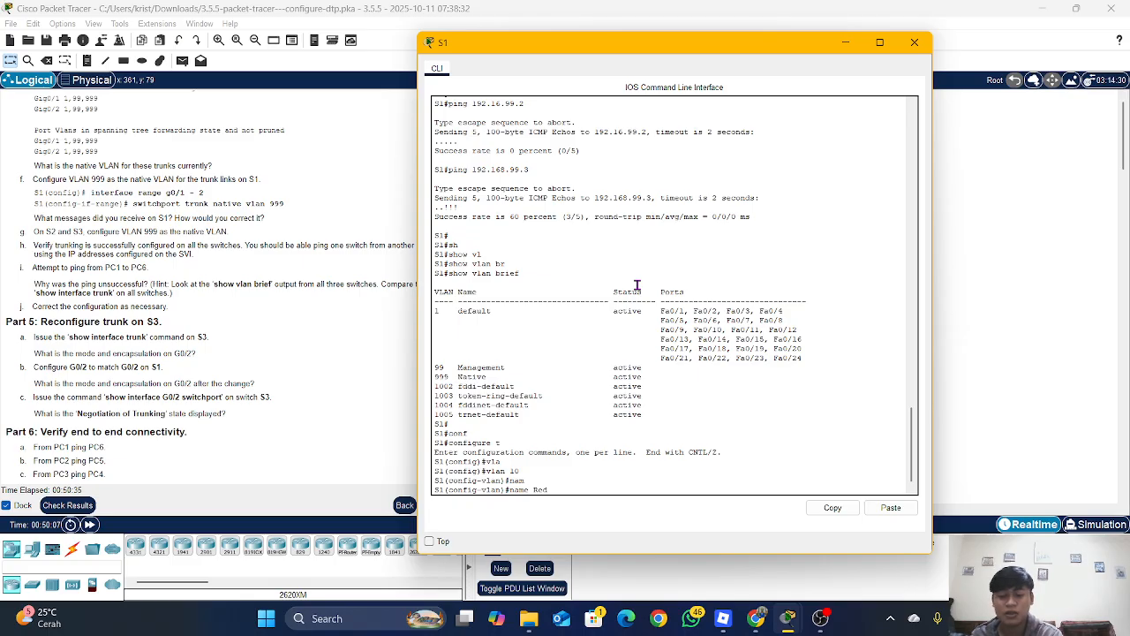
{"action": "type", "text": "Red"}
{"action": "key", "text": "Return"}
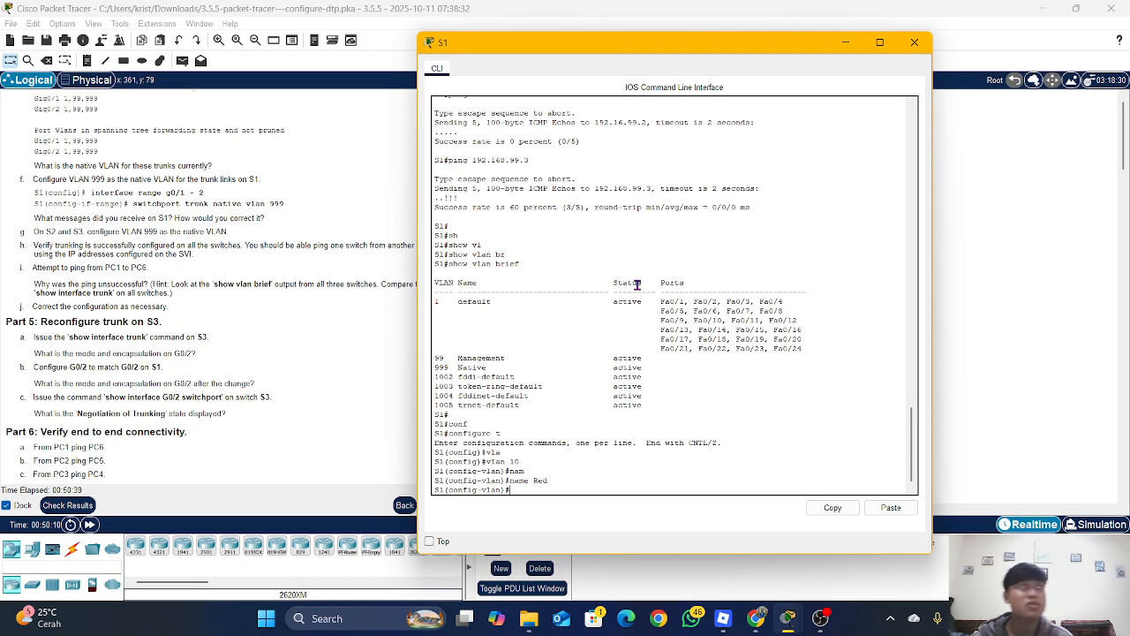
Create VLAN 20 on S1 and name it Blue.
{"action": "type", "text": "v"}
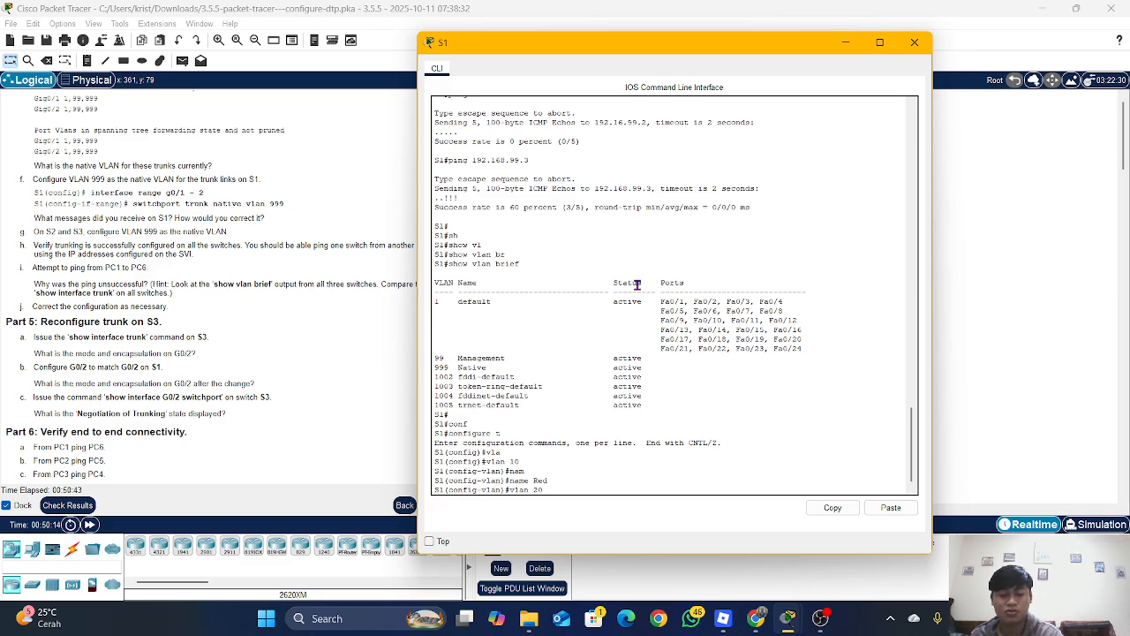
{"action": "type", "text": "lan 20"}
{"action": "key", "text": "Return"}
{"action": "type", "text": "na"}
{"action": "key", "text": "Return"}
{"action": "type", "text": "name "}
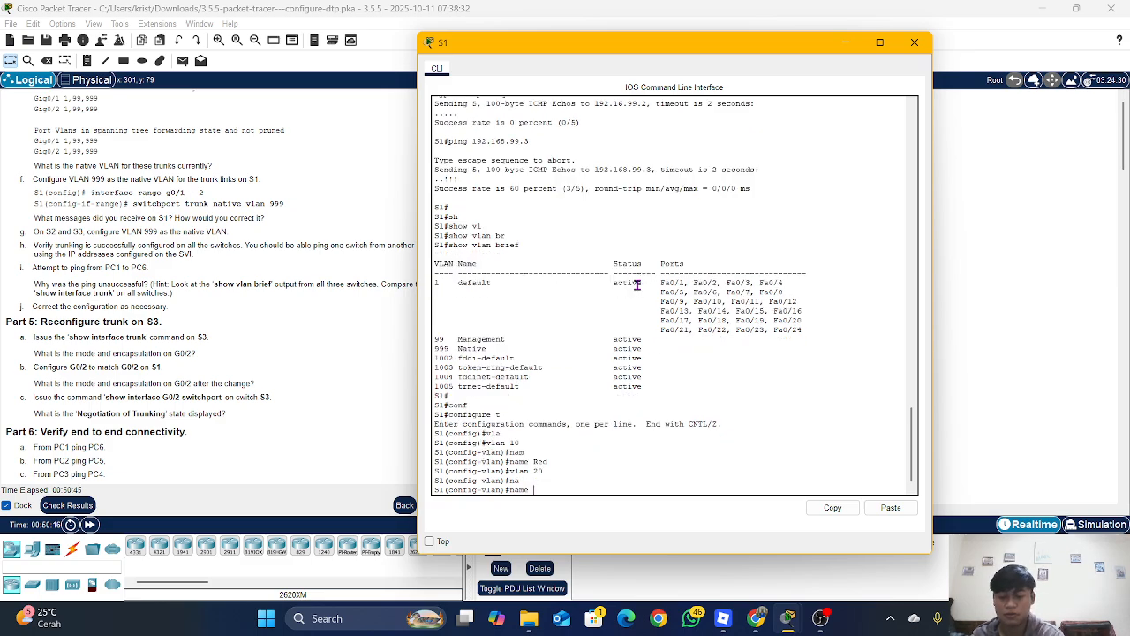
{"action": "type", "text": "Bl"}
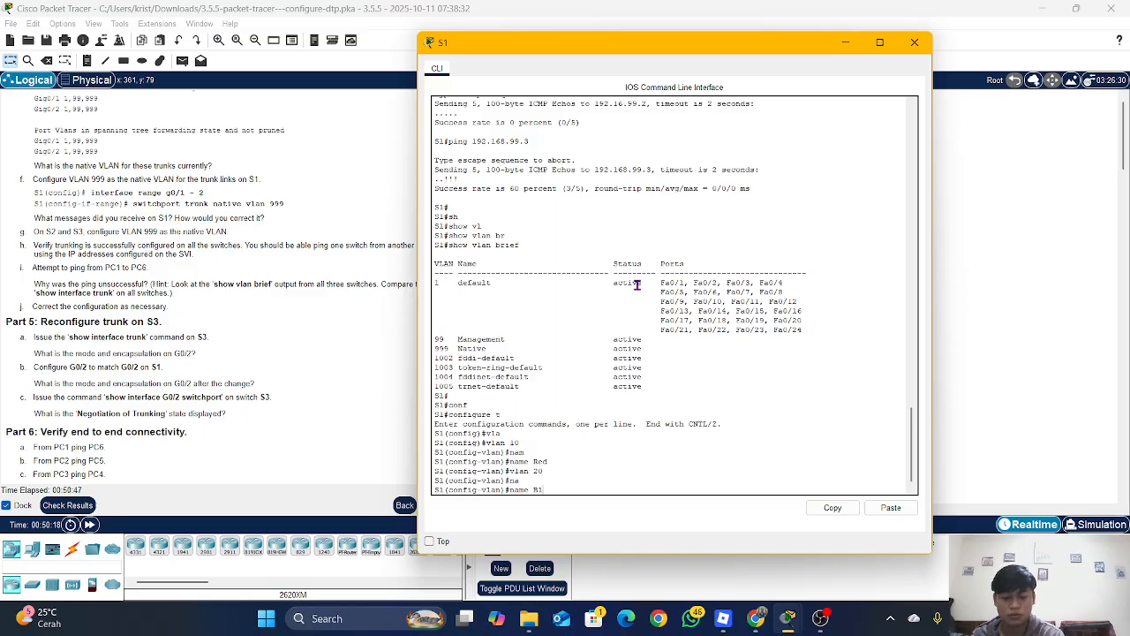
{"action": "type", "text": "ue"}
{"action": "key", "text": "Return"}
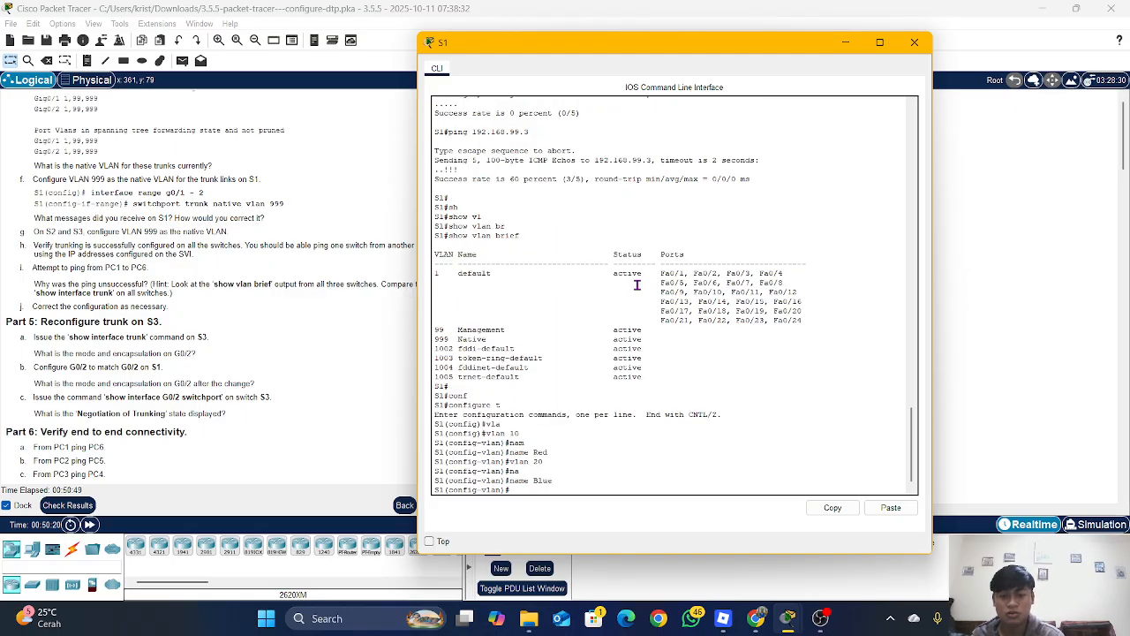
Create VLAN 30 on S1 and name it Yellow.
{"action": "type", "text": "vlan 30"}
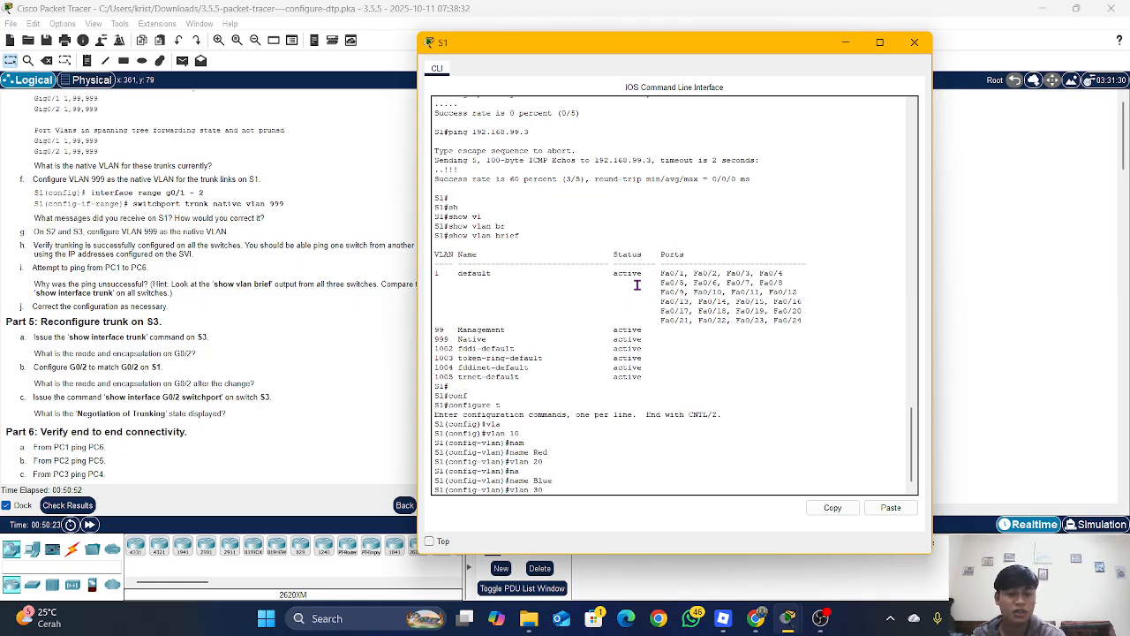
{"action": "key", "text": "Return"}
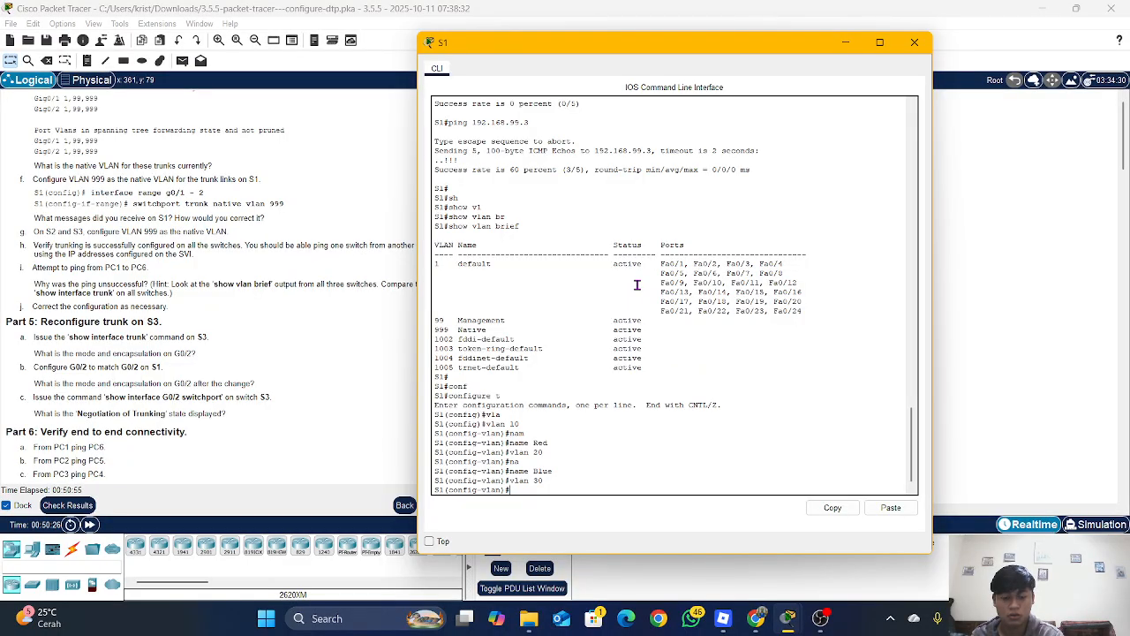
{"action": "type", "text": "na"}
{"action": "key", "text": "Tab"}
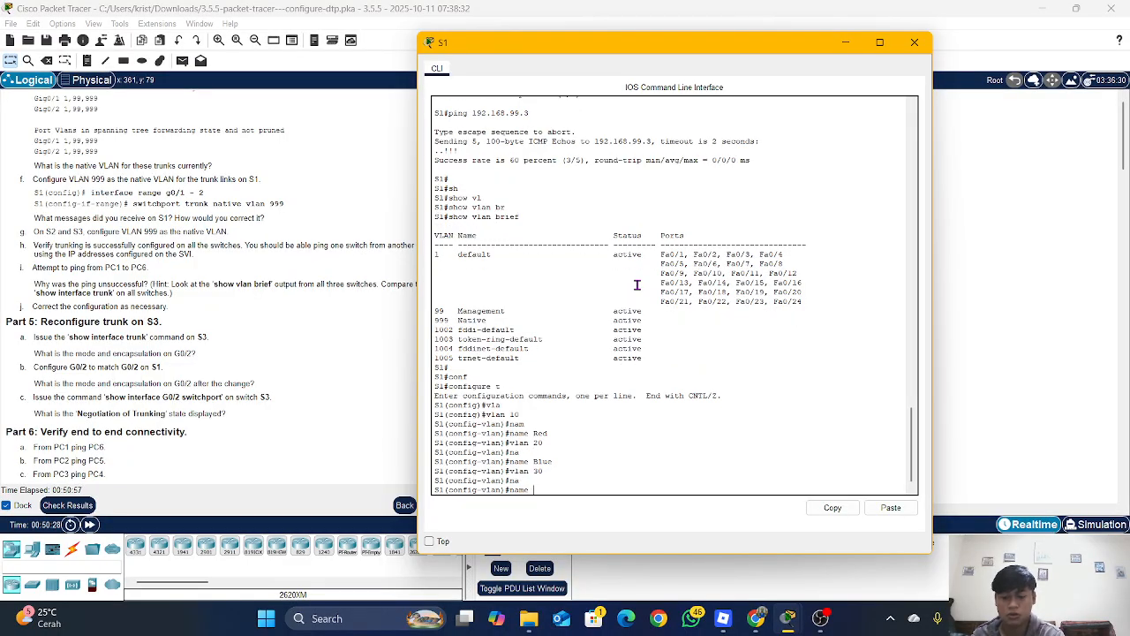
{"action": "type", "text": "Yellollow"}
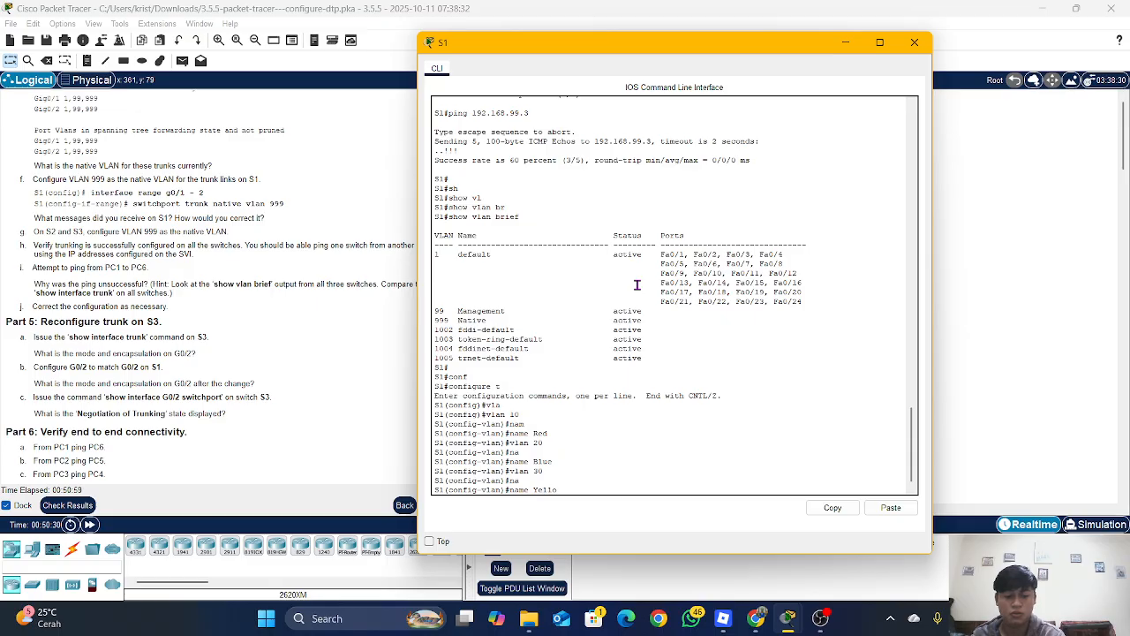
{"action": "key", "text": "Return"}
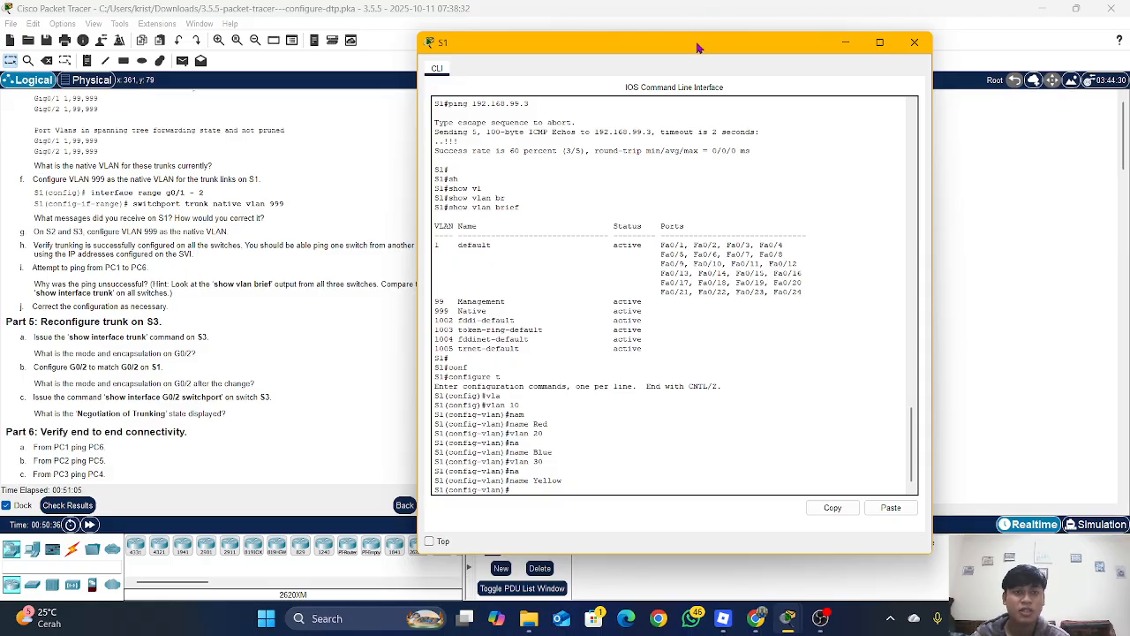
Ping 192.168.10.2 from PC1's command prompt by repeating the previous ping, and return to the topology.
{"action": "left_click_drag", "start_coordinate": [700, 46], "coordinate": [874, 75]}
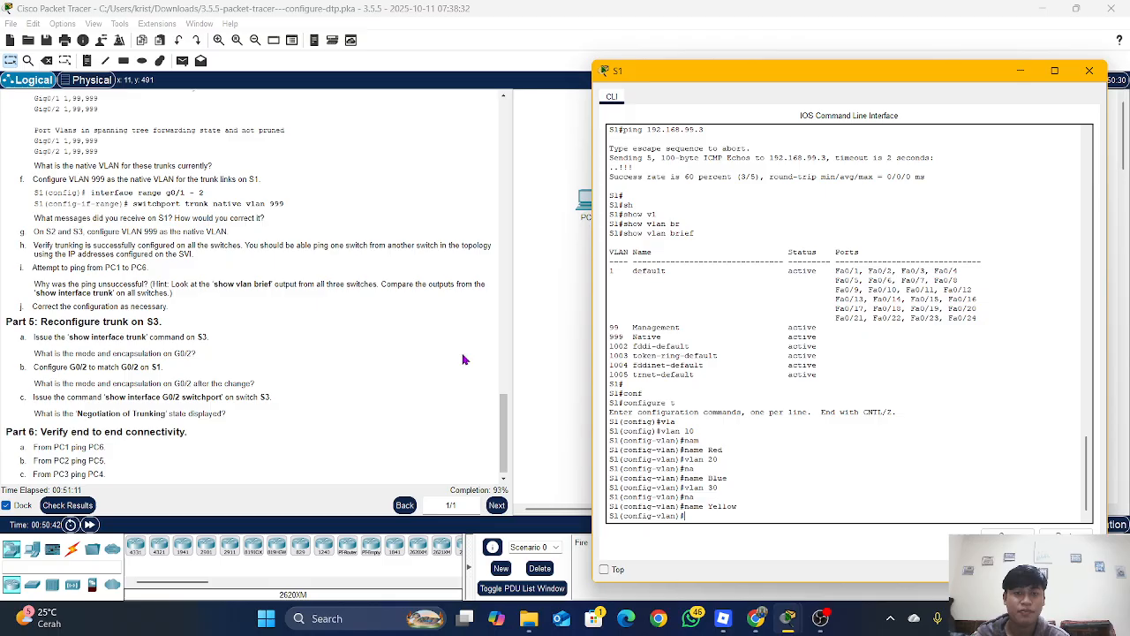
{"action": "left_click", "coordinate": [550, 287]}
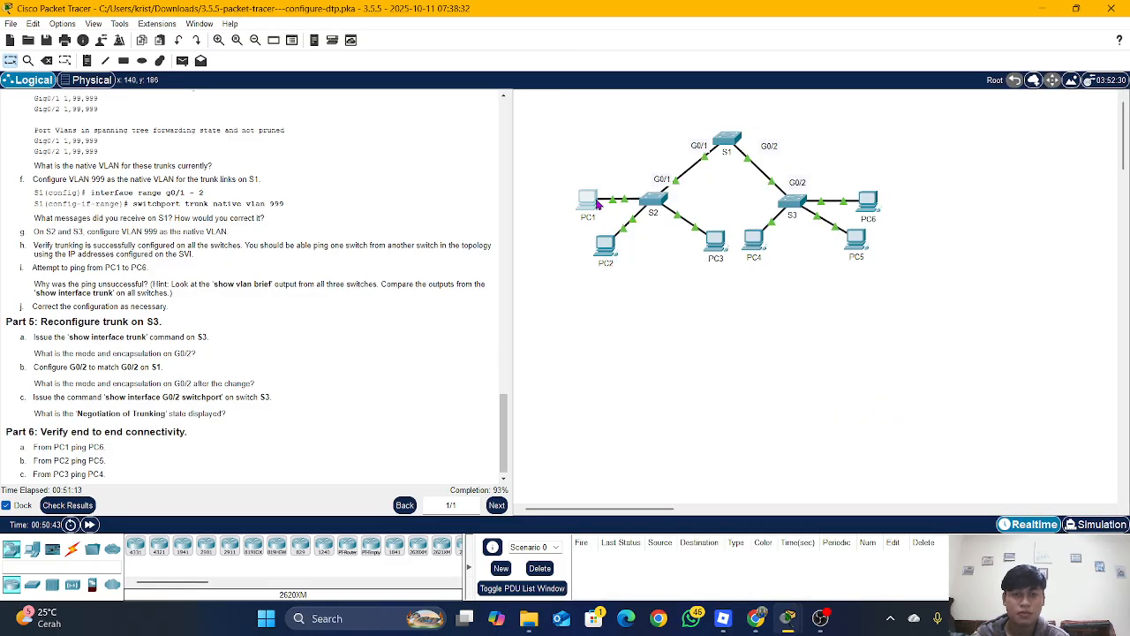
{"action": "left_click", "coordinate": [590, 200]}
{"action": "key", "text": "Up"}
{"action": "key", "text": "Return"}
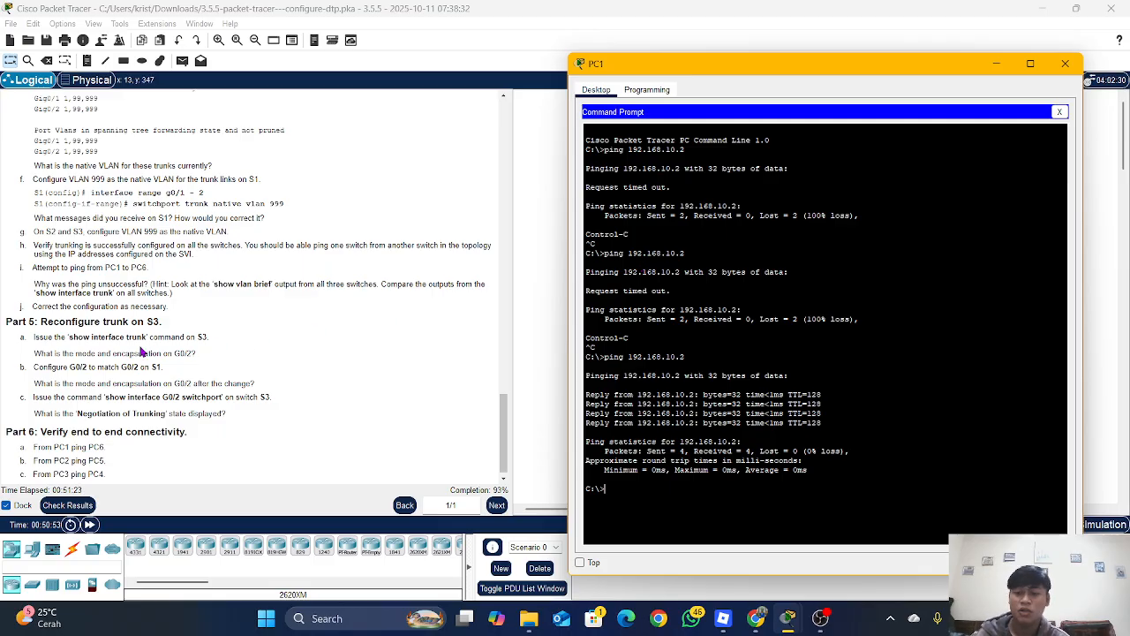
{"action": "scroll", "coordinate": [97, 367], "scroll_direction": "down", "scroll_amount": 1}
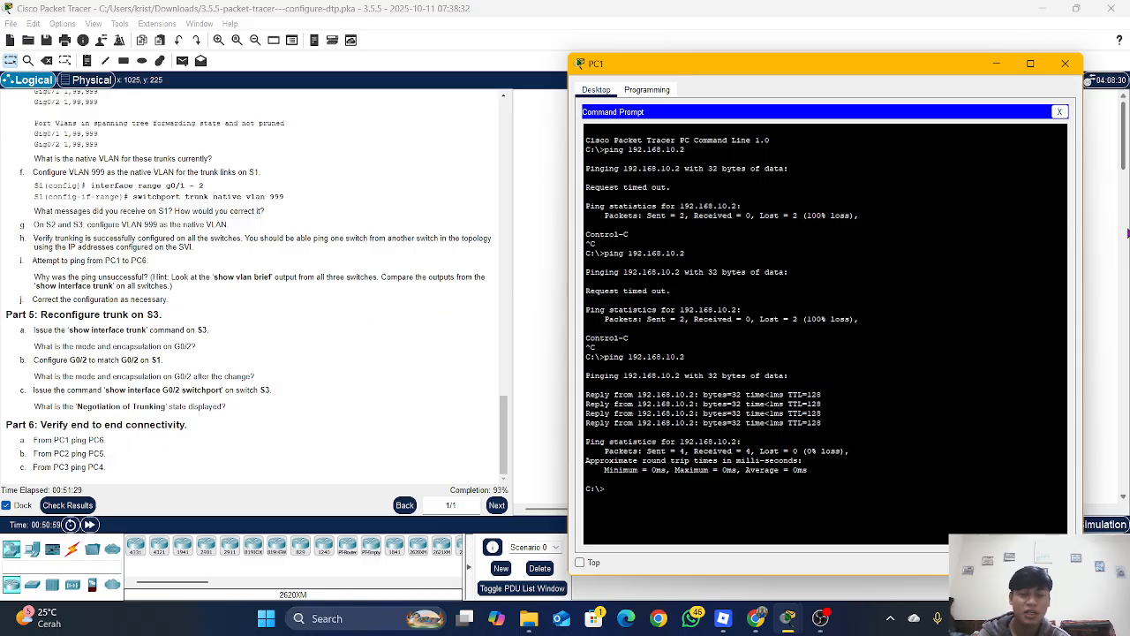
{"action": "left_click", "coordinate": [1127, 232]}
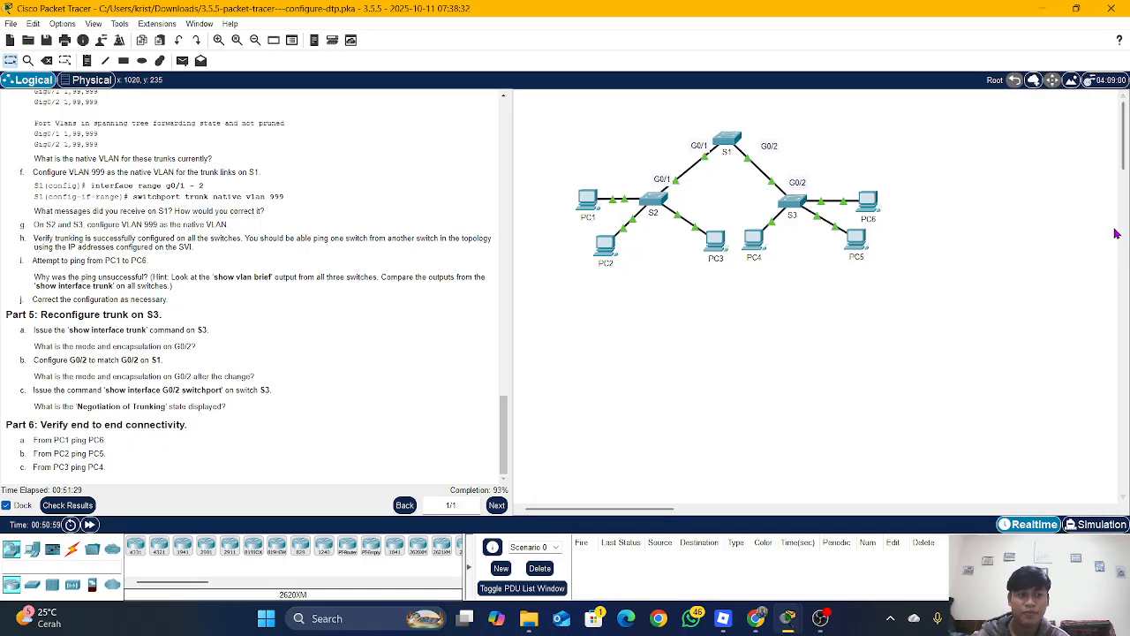
Leave configuration mode on S3 and display its trunk details with show interfaces trunk.
{"action": "left_click", "coordinate": [791, 202]}
{"action": "key", "text": "Return"}
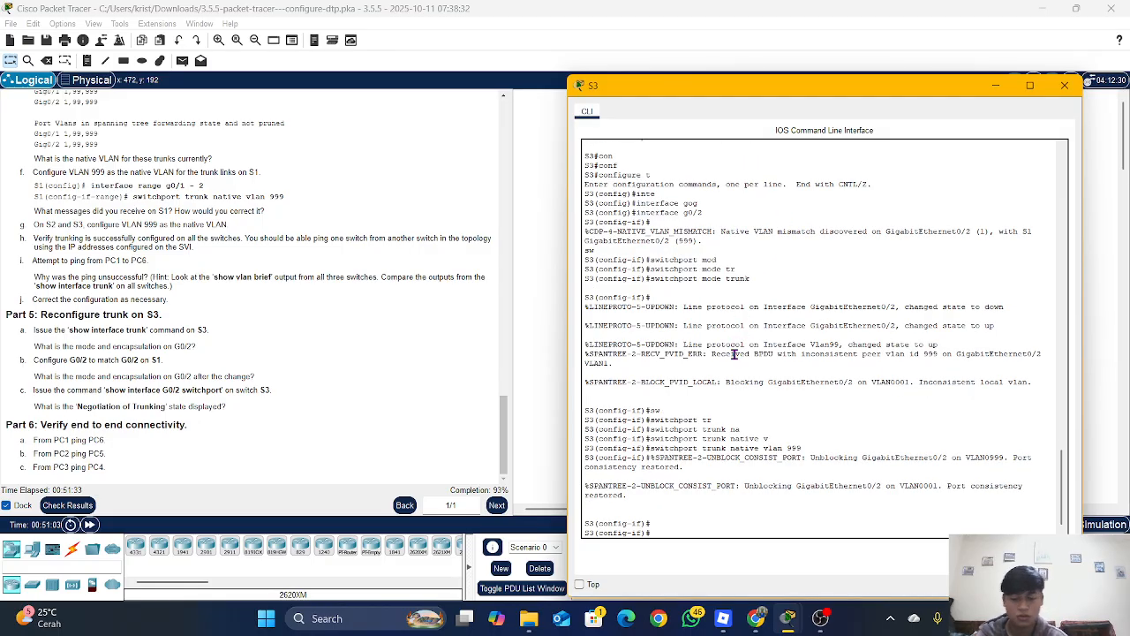
{"action": "type", "text": "end"}
{"action": "key", "text": "Return"}
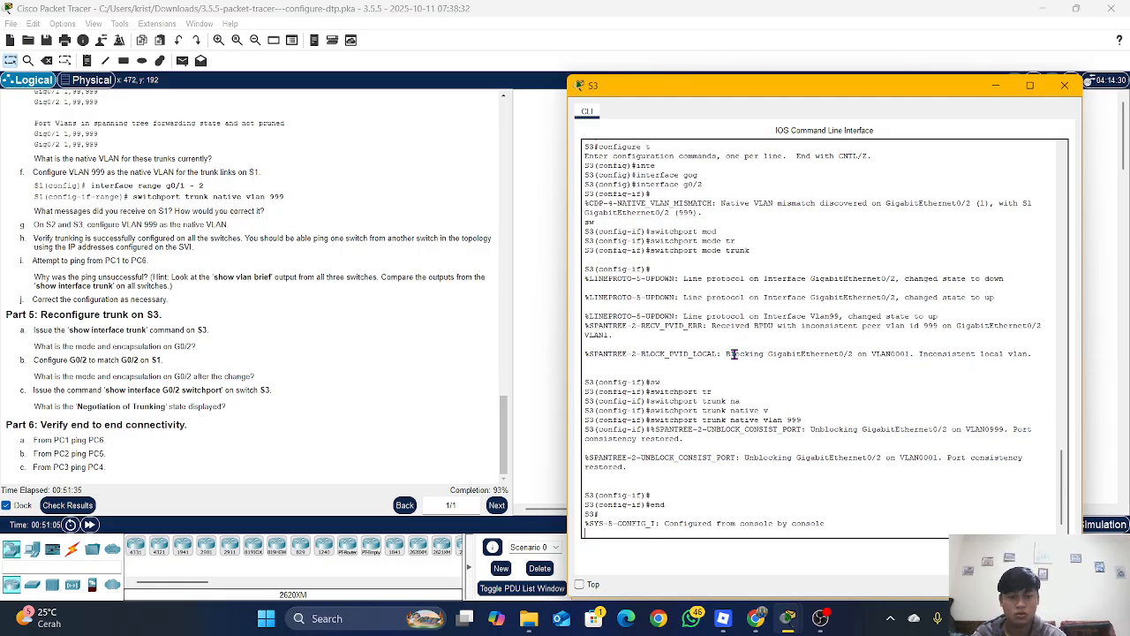
{"action": "key", "text": "Return"}
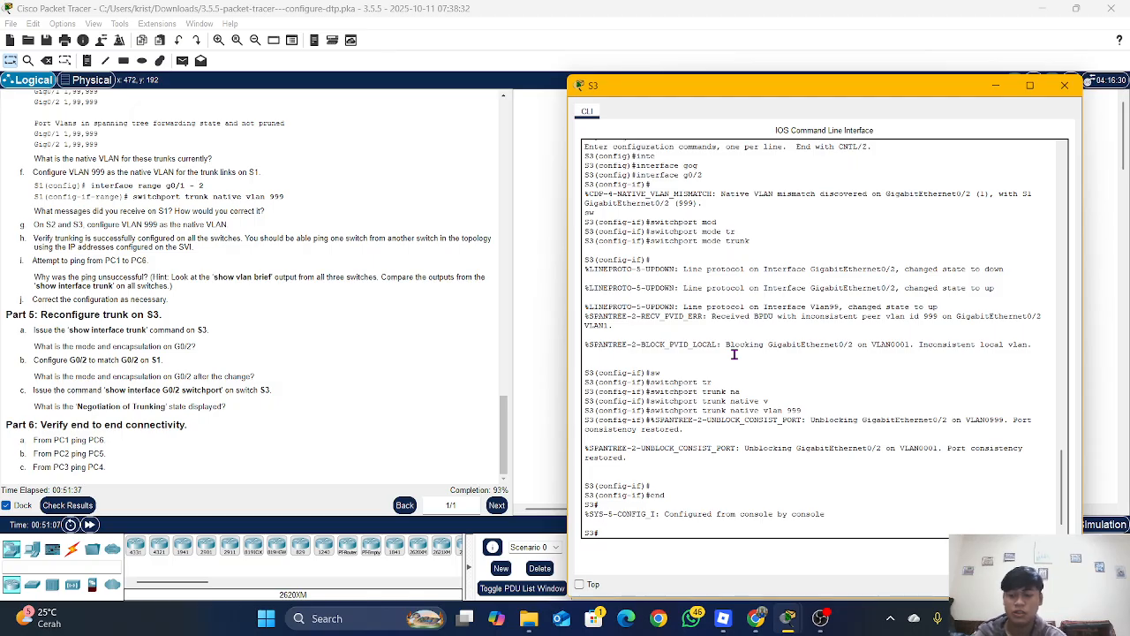
{"action": "type", "text": "sh"}
{"action": "key", "text": "Tab"}
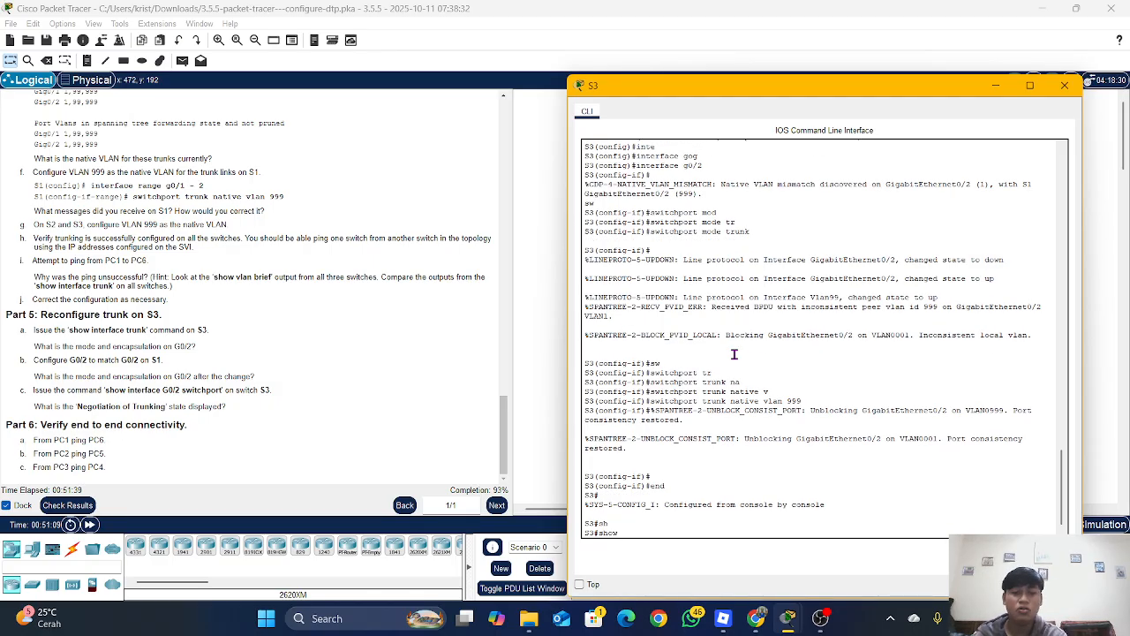
{"action": "type", "text": "inte"}
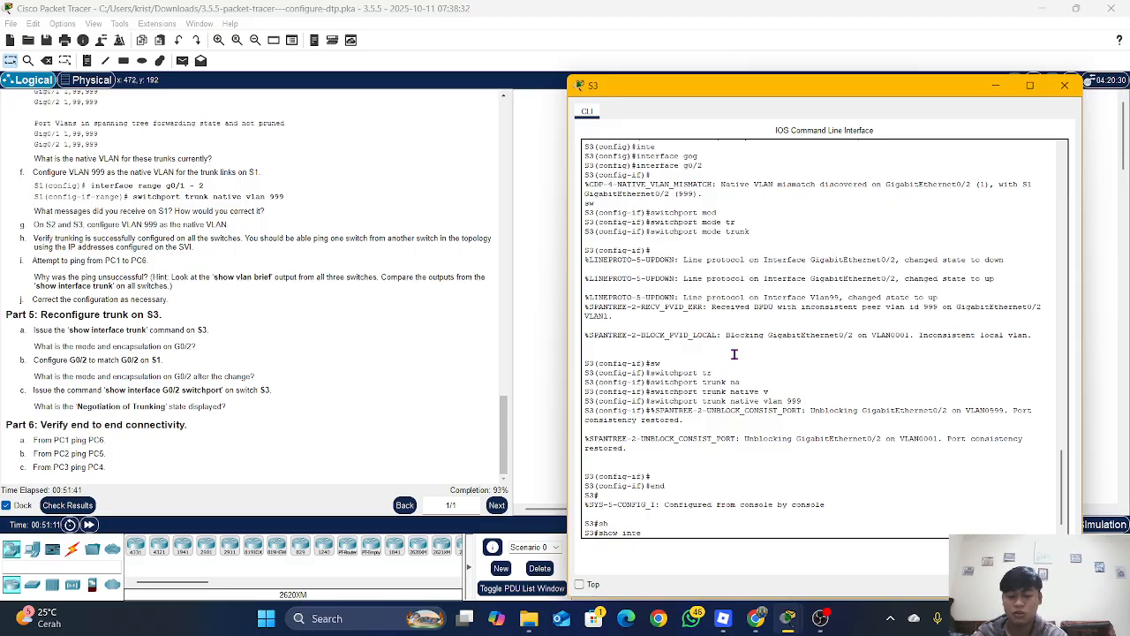
{"action": "key", "text": "Tab"}
{"action": "type", "text": "tr"}
{"action": "key", "text": "Tab"}
{"action": "key", "text": "Return"}
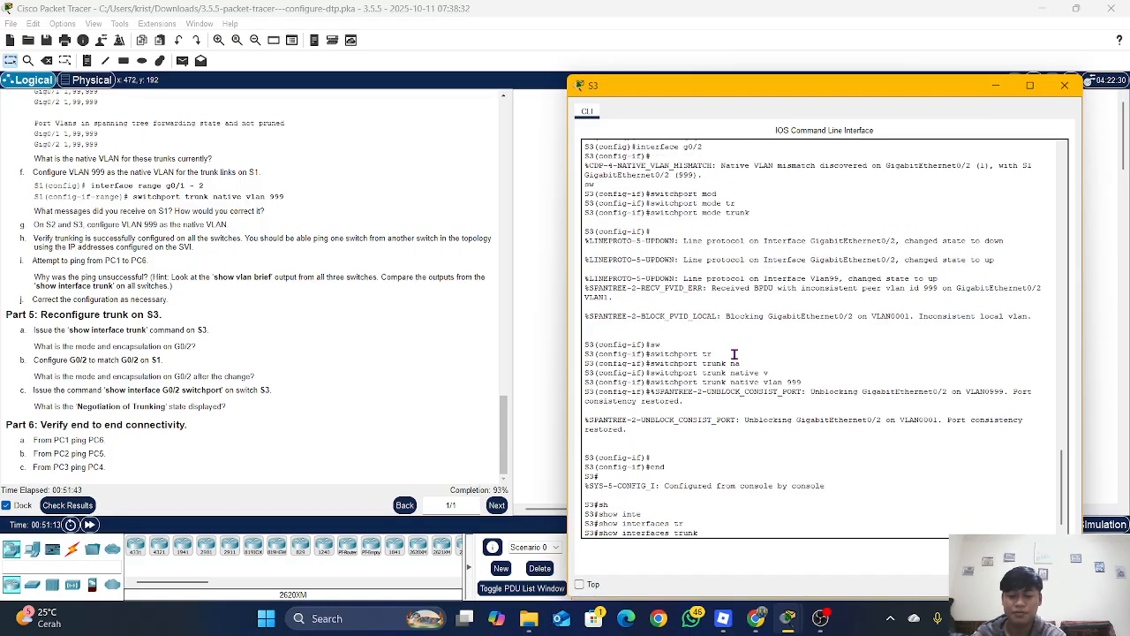
{"action": "key", "text": "Return"}
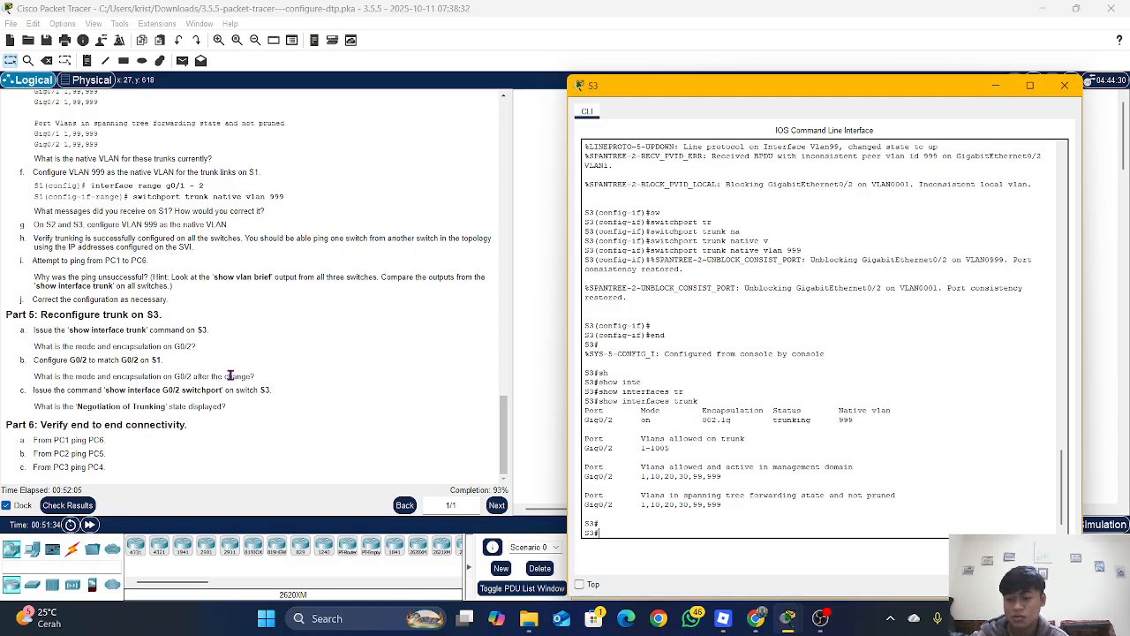
Switch to S1's CLI, leave VLAN configuration mode and enter global configuration mode with configure t.
{"action": "left_click", "coordinate": [534, 399]}
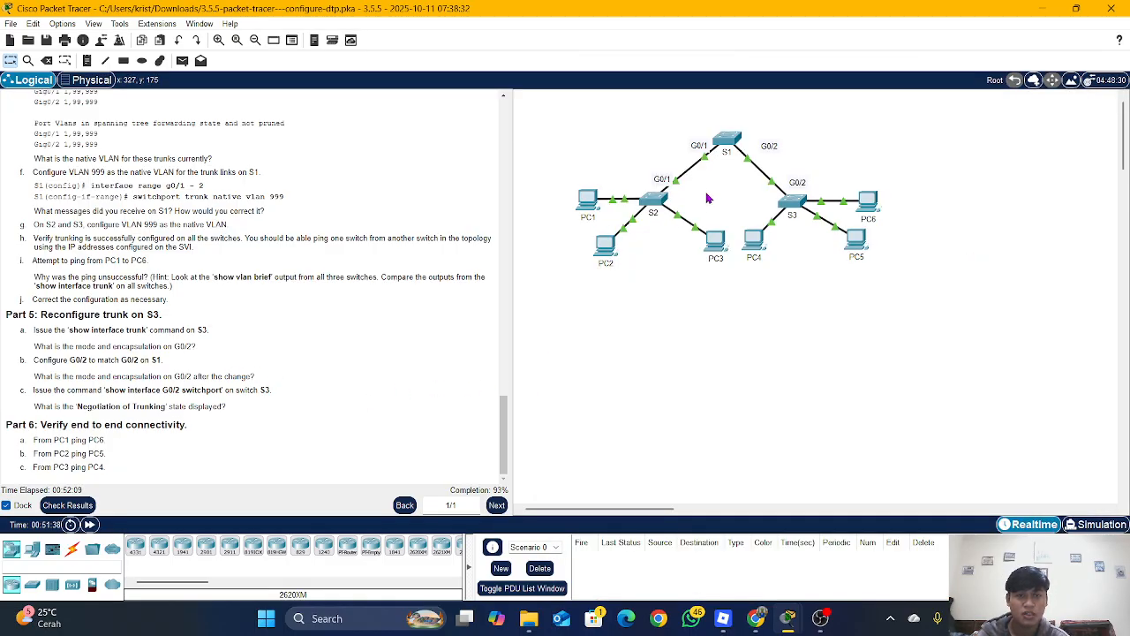
{"action": "left_click", "coordinate": [721, 142]}
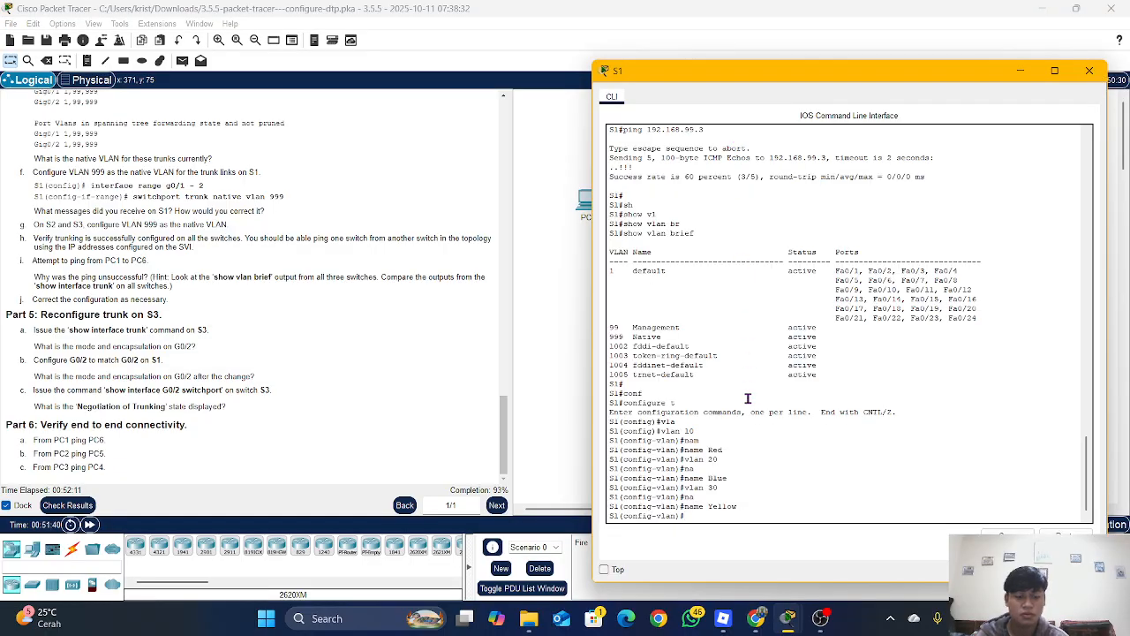
{"action": "type", "text": "end"}
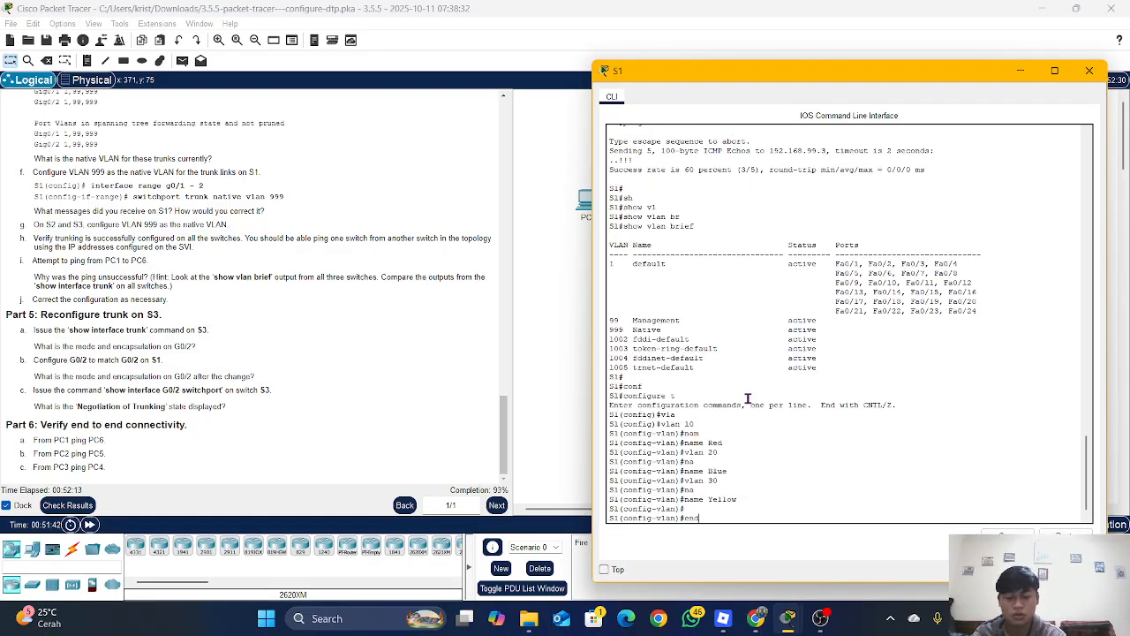
{"action": "key", "text": "Return"}
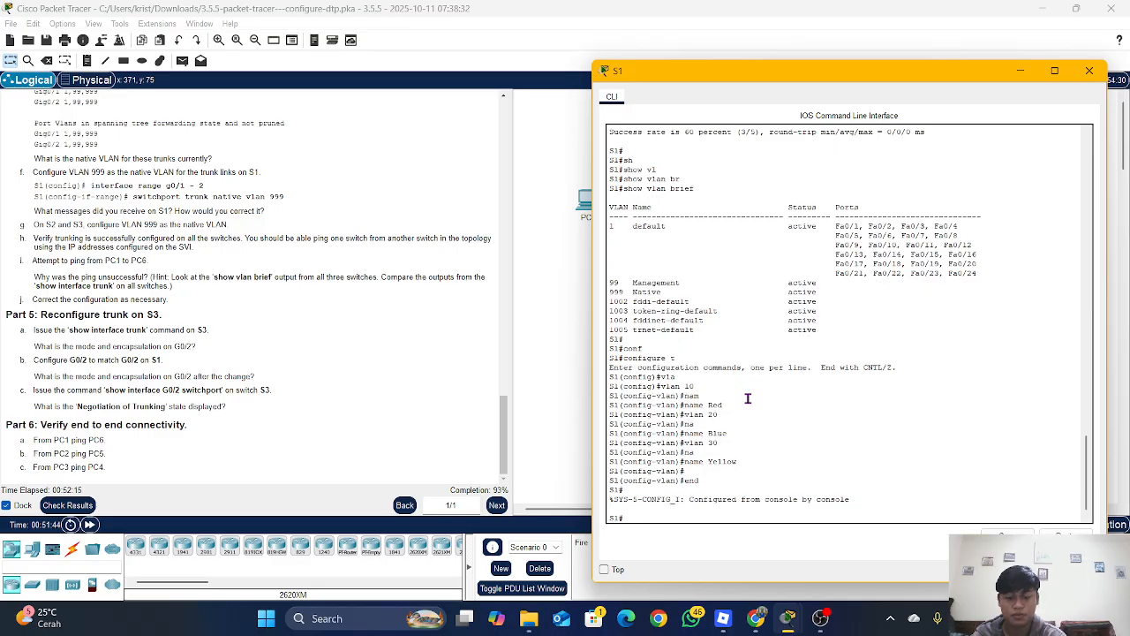
{"action": "type", "text": "con"}
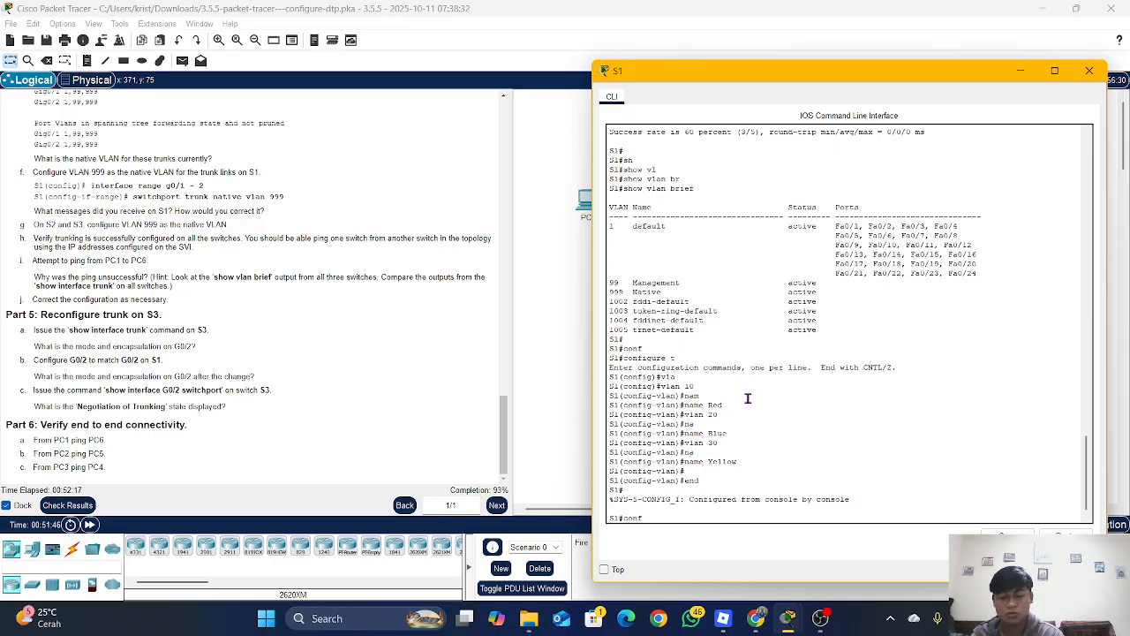
{"action": "type", "text": "f"}
{"action": "key", "text": "Tab"}
{"action": "type", "text": "t"}
{"action": "key", "text": "Return"}
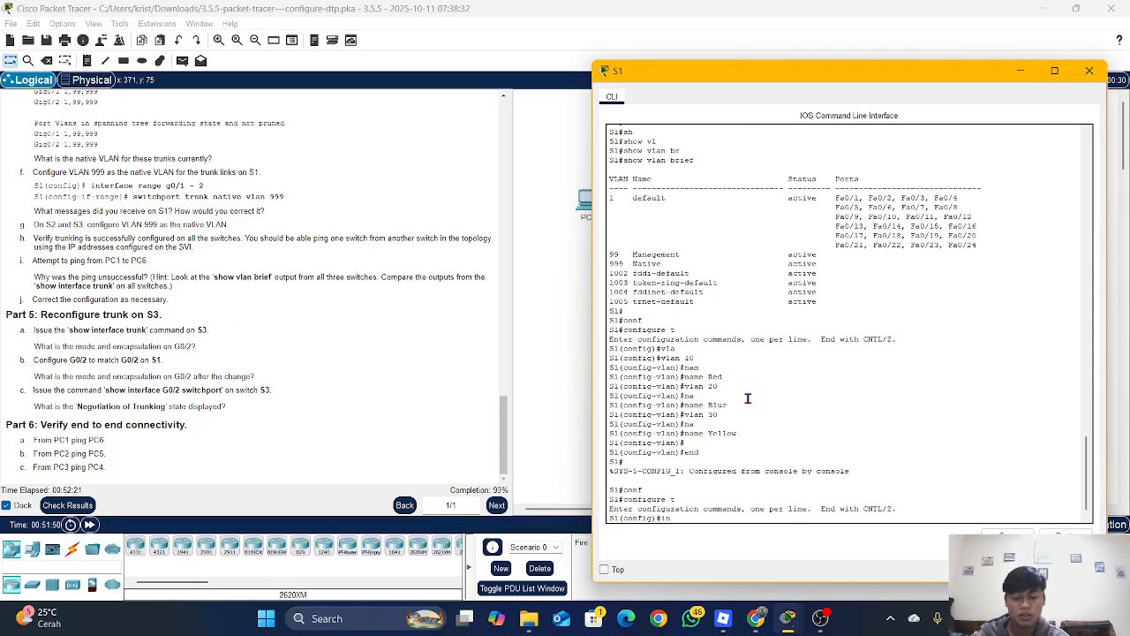
Turn off DTP negotiation on S1's interface g0/2 with switchport nonegotiate.
{"action": "type", "text": "inter"}
{"action": "key", "text": "Tab"}
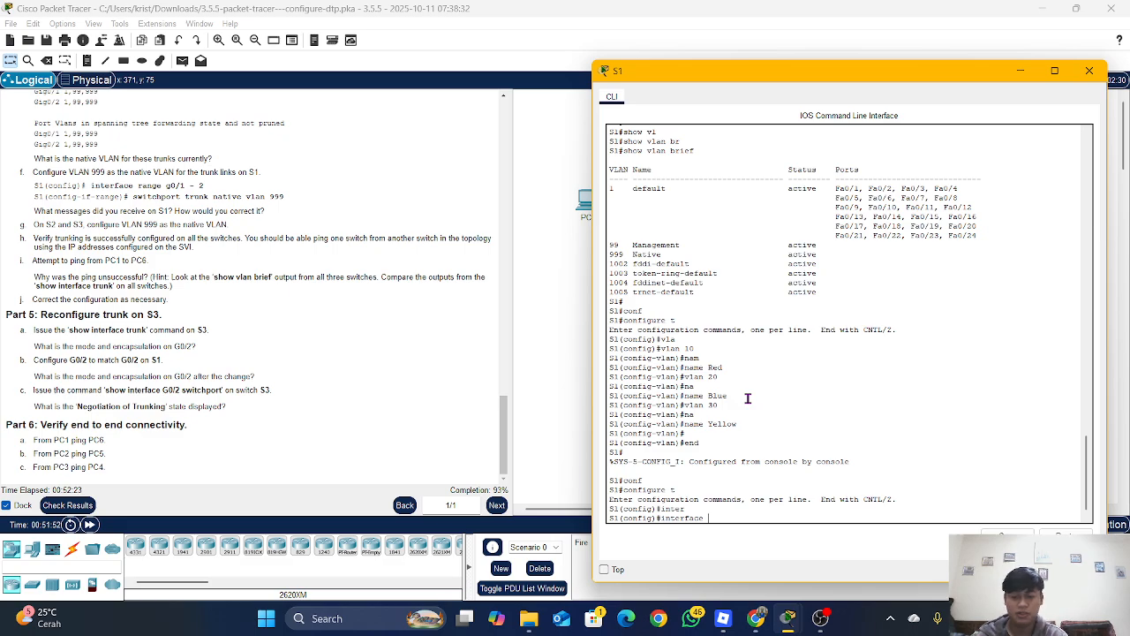
{"action": "type", "text": "g0/"}
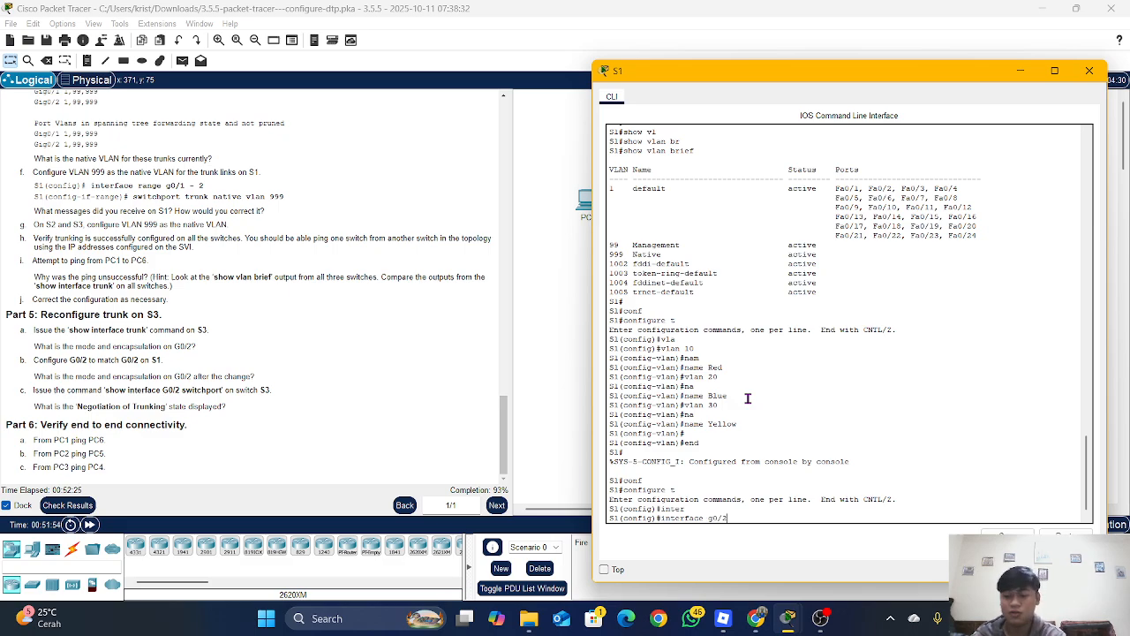
{"action": "type", "text": "2"}
{"action": "key", "text": "Return"}
{"action": "type", "text": "sw"}
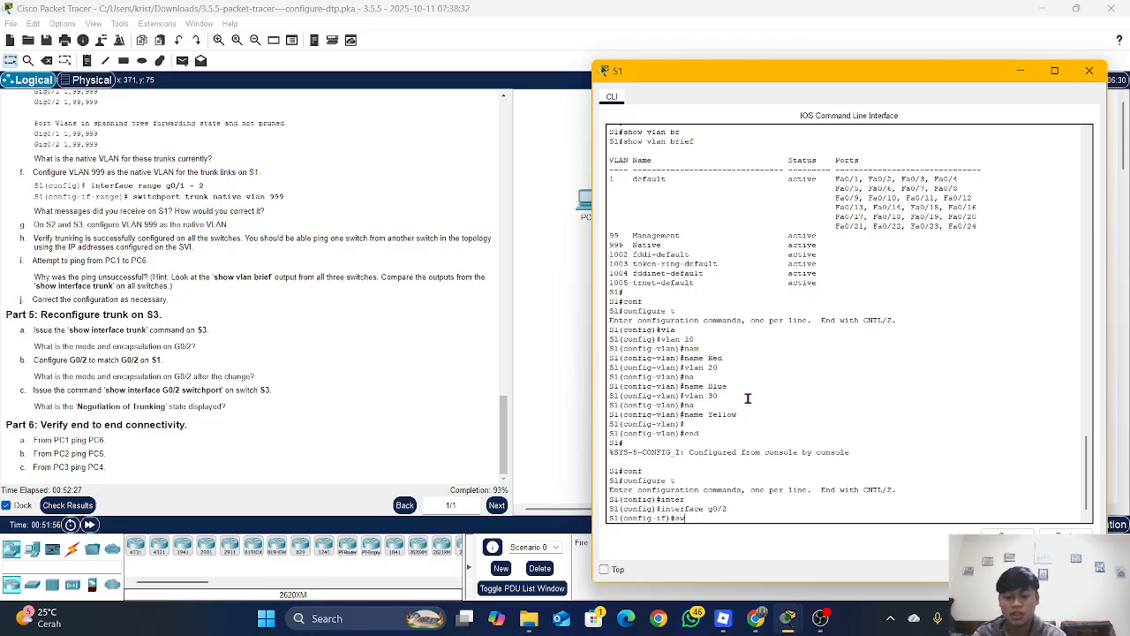
{"action": "key", "text": "Tab"}
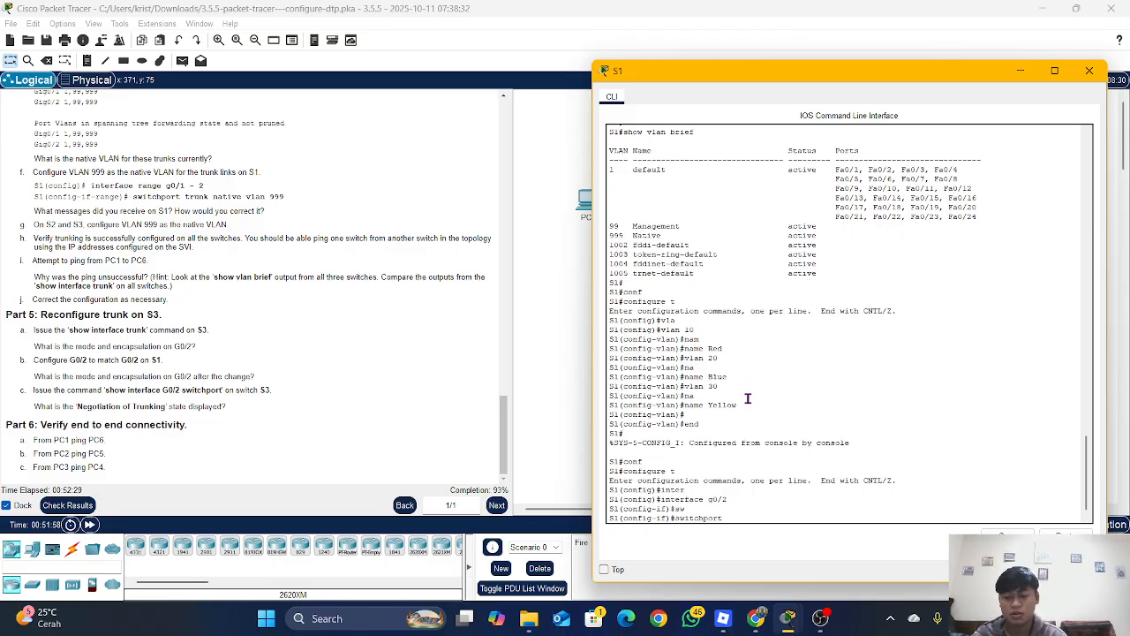
{"action": "type", "text": "no"}
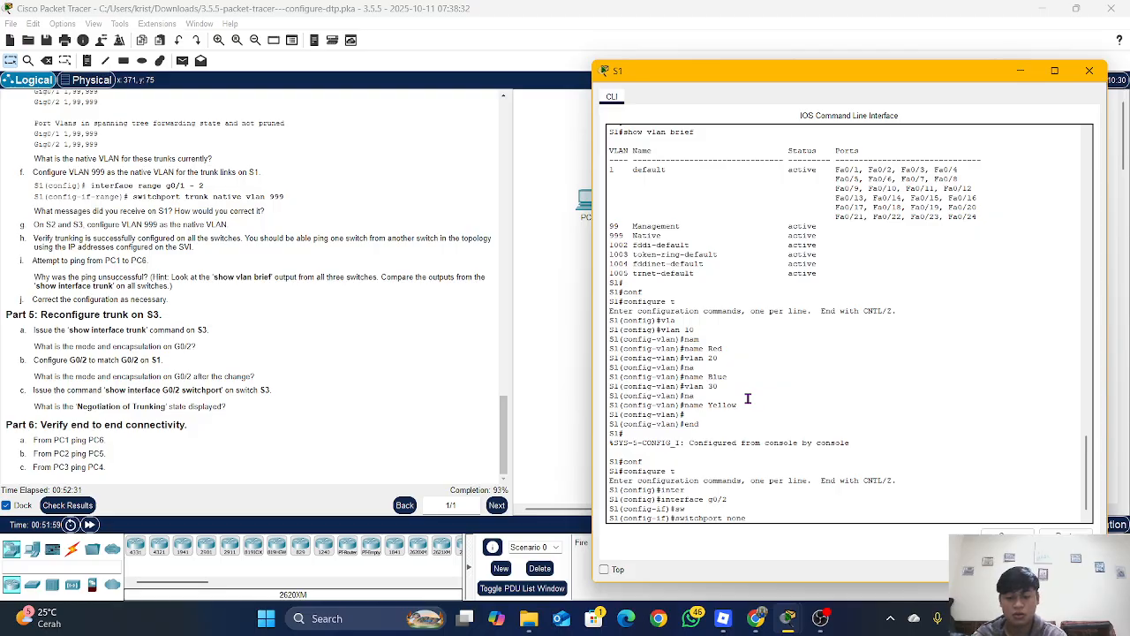
{"action": "type", "text": "ne"}
{"action": "key", "text": "Tab"}
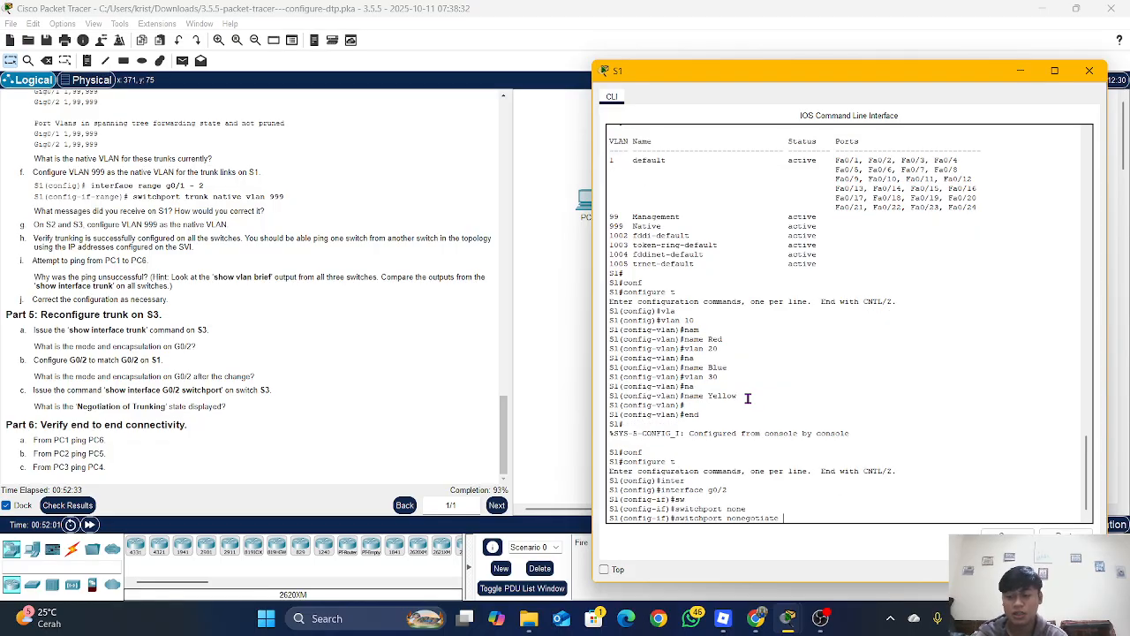
{"action": "key", "text": "Return"}
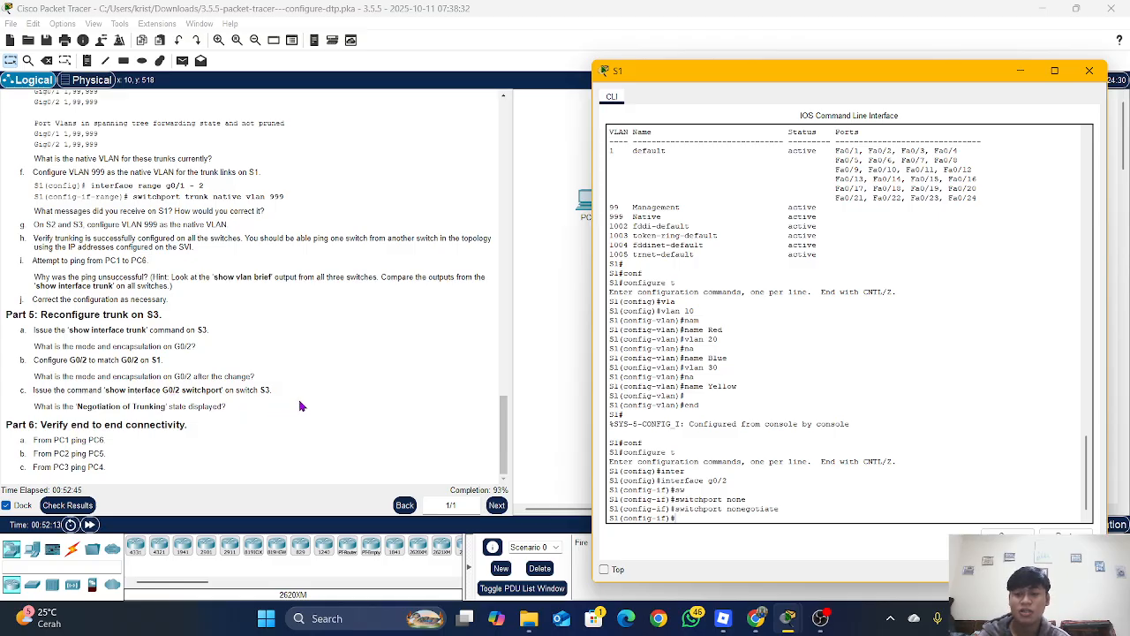
{"action": "scroll", "coordinate": [719, 486], "scroll_direction": "down", "scroll_amount": 1}
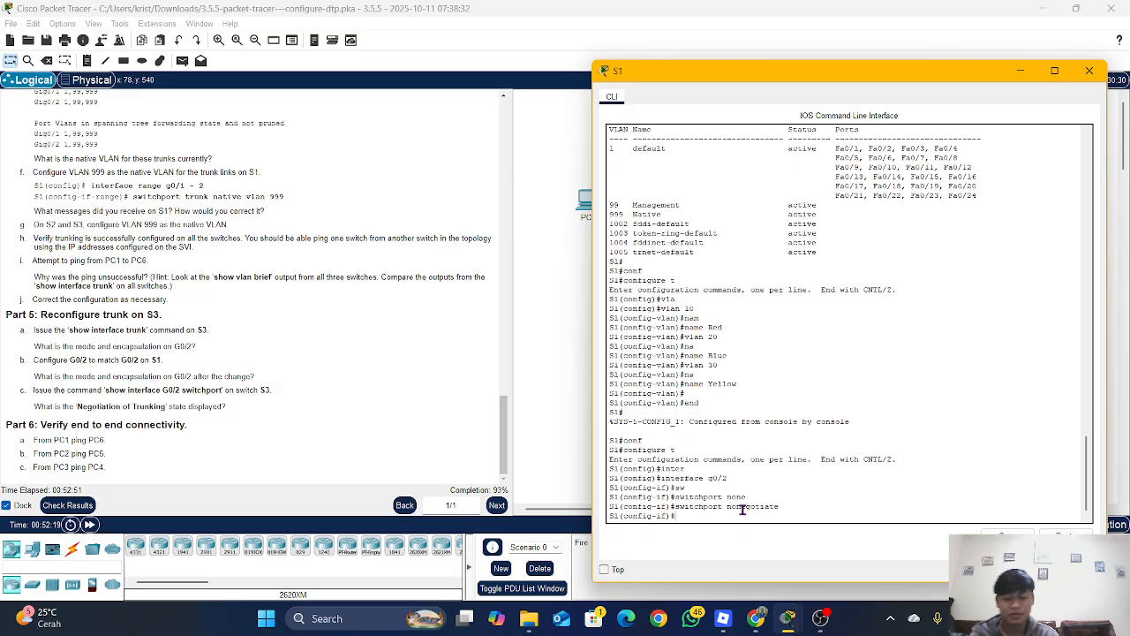
Return S1 to privileged mode and save its configuration with wr, and list the VLANs with show vlan brief.
{"action": "type", "text": "end"}
{"action": "key", "text": "Return"}
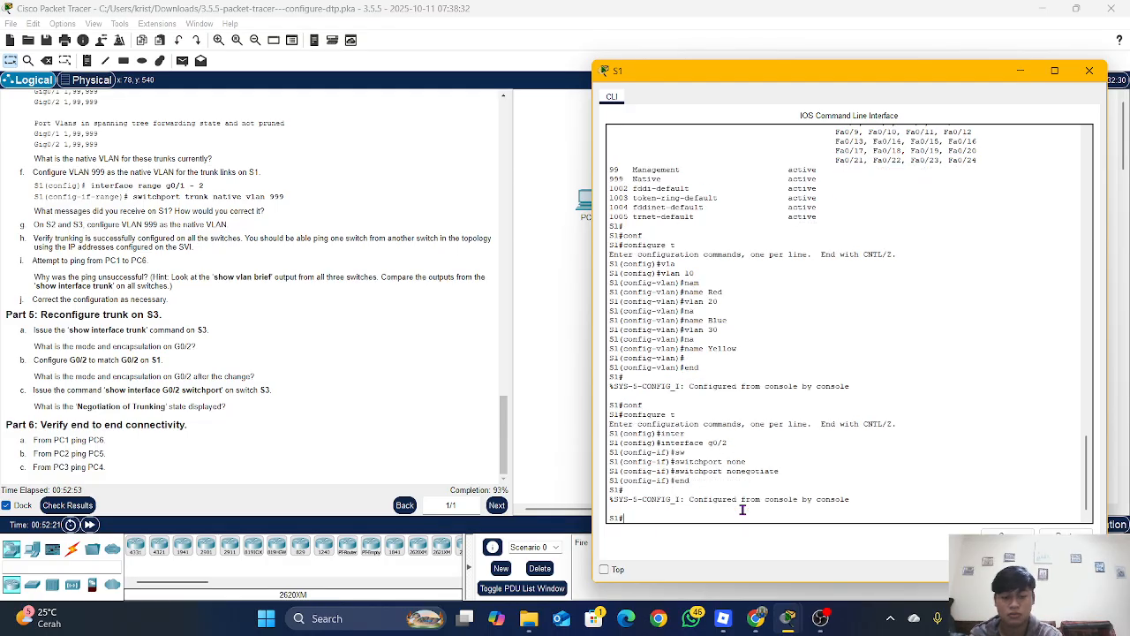
{"action": "type", "text": "wr"}
{"action": "key", "text": "Return"}
{"action": "type", "text": "show vlan brief"}
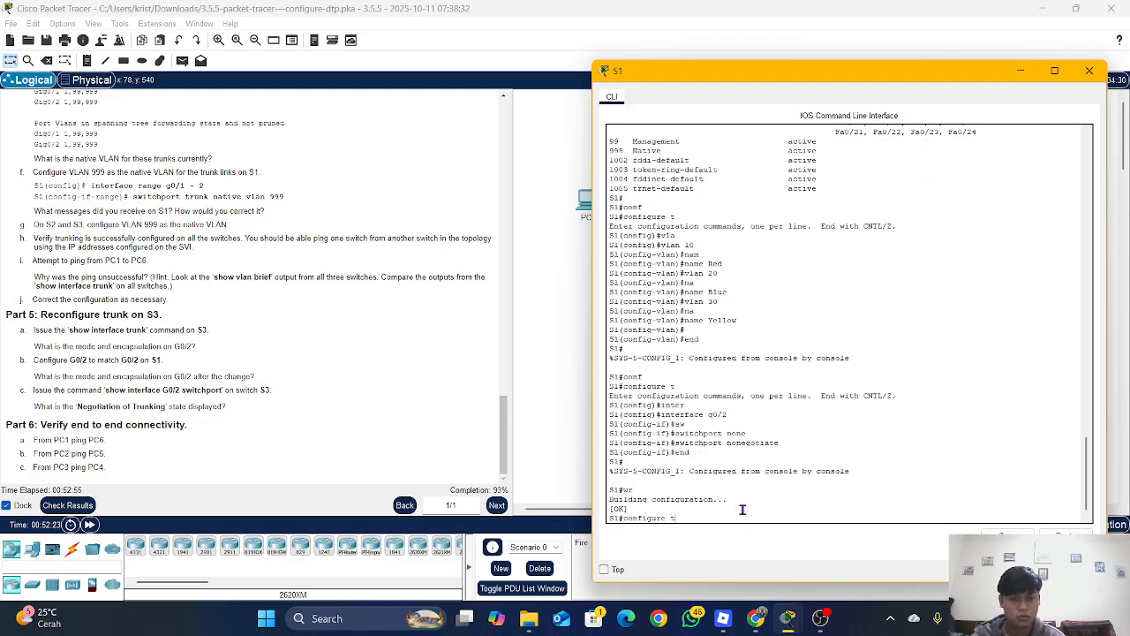
{"action": "key", "text": "Return"}
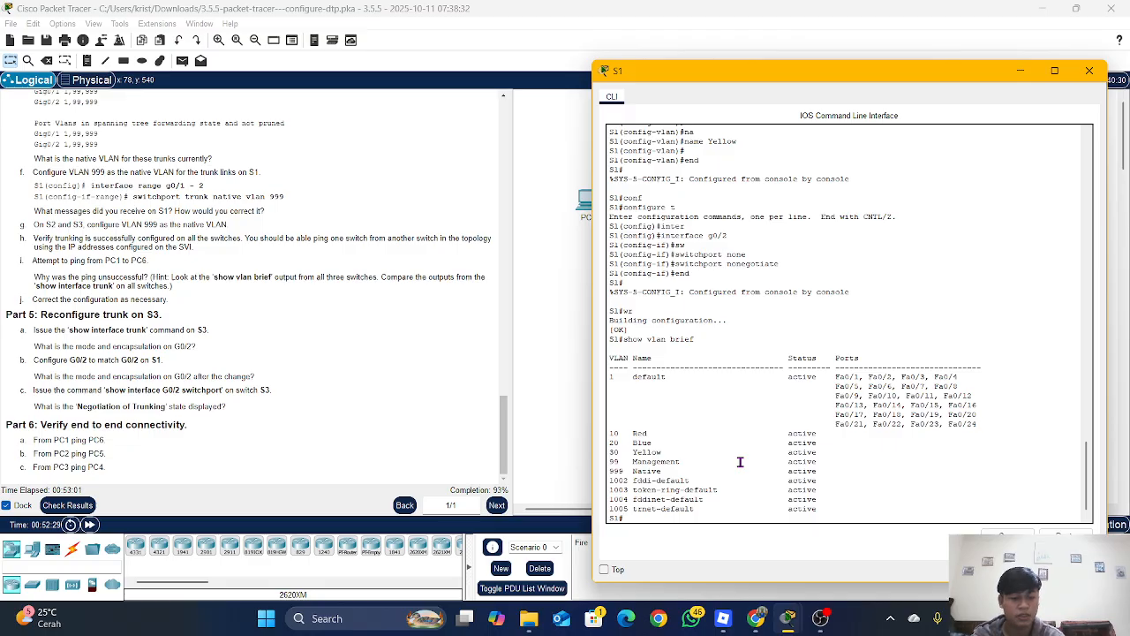
Display S1's trunk details with show interfaces trunk and examine the encapsulation, status and native VLAN of Gig0/2.
{"action": "type", "text": "sh"}
{"action": "key", "text": "Tab"}
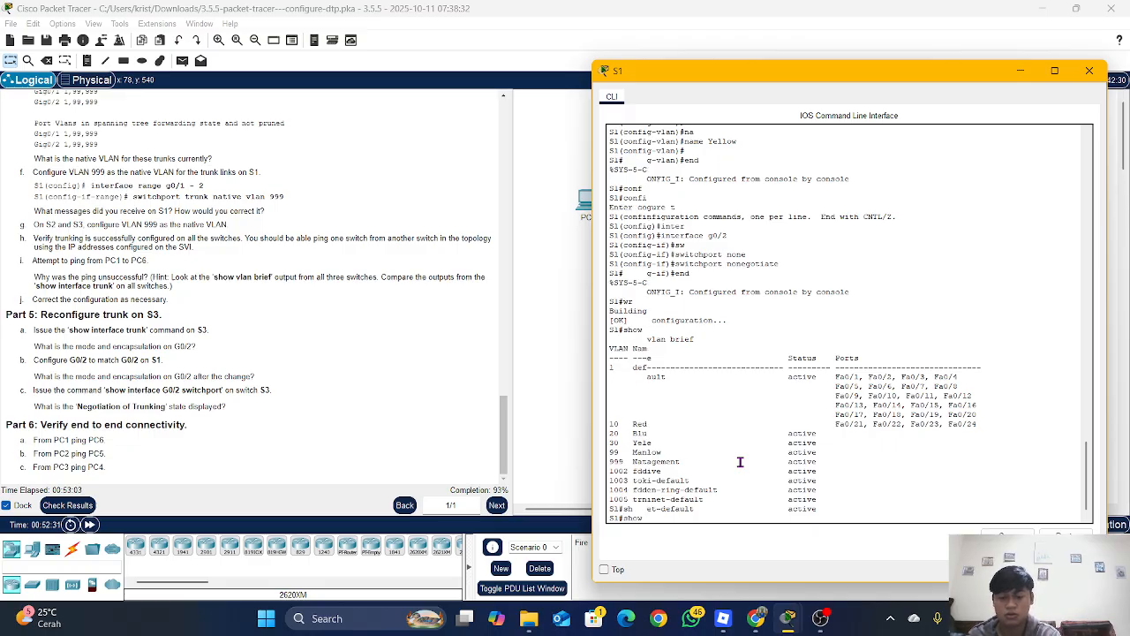
{"action": "type", "text": "i"}
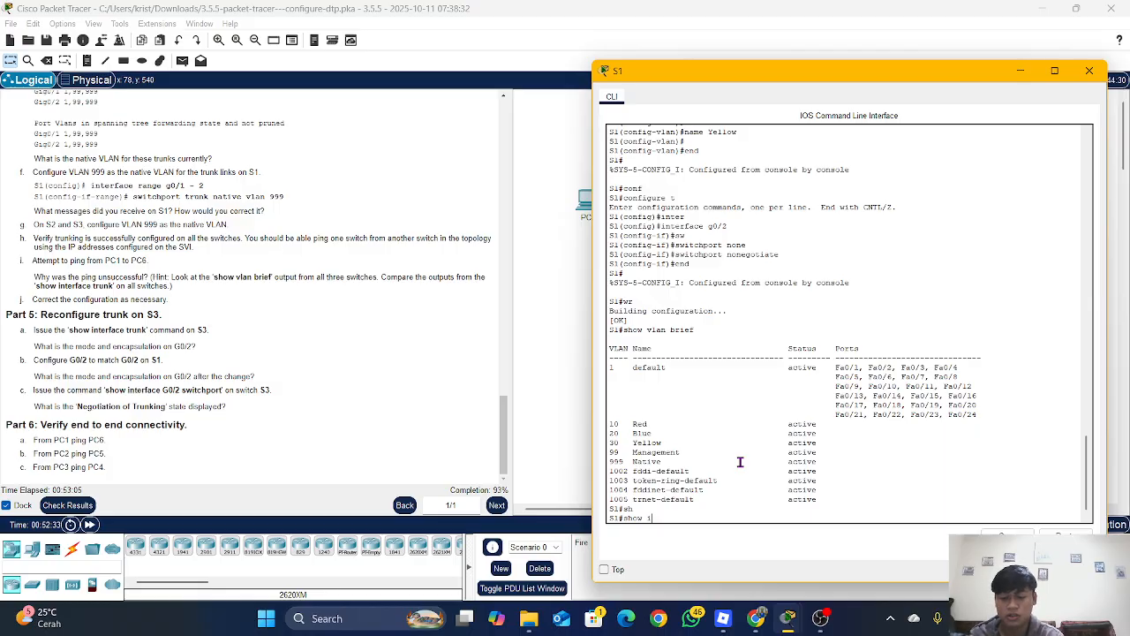
{"action": "type", "text": "nte"}
{"action": "key", "text": "Tab"}
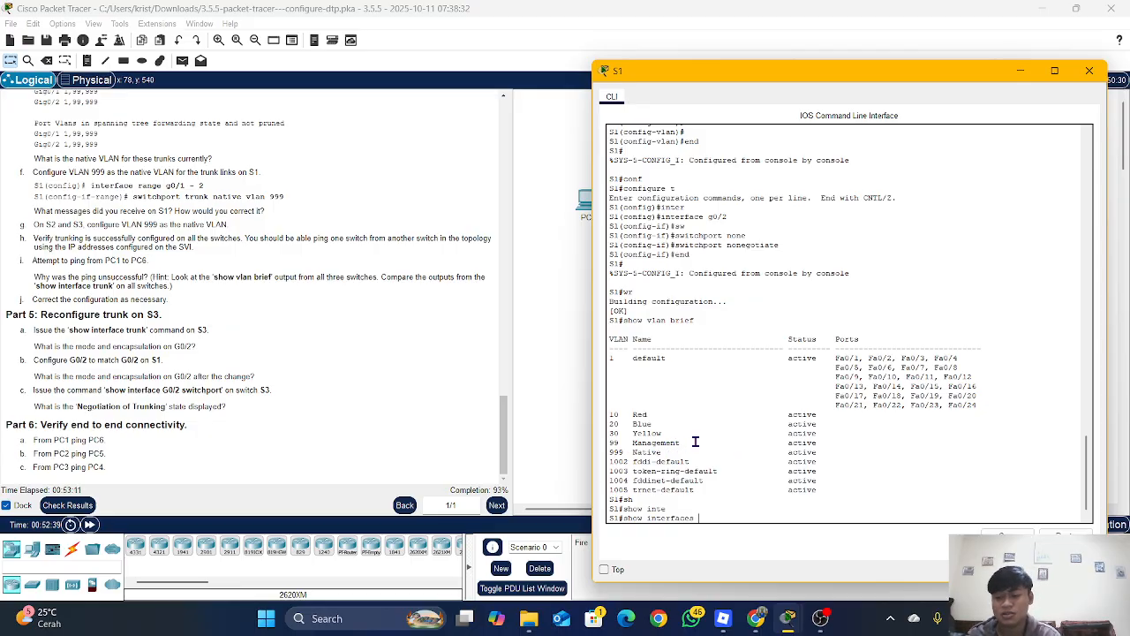
{"action": "type", "text": "tr"}
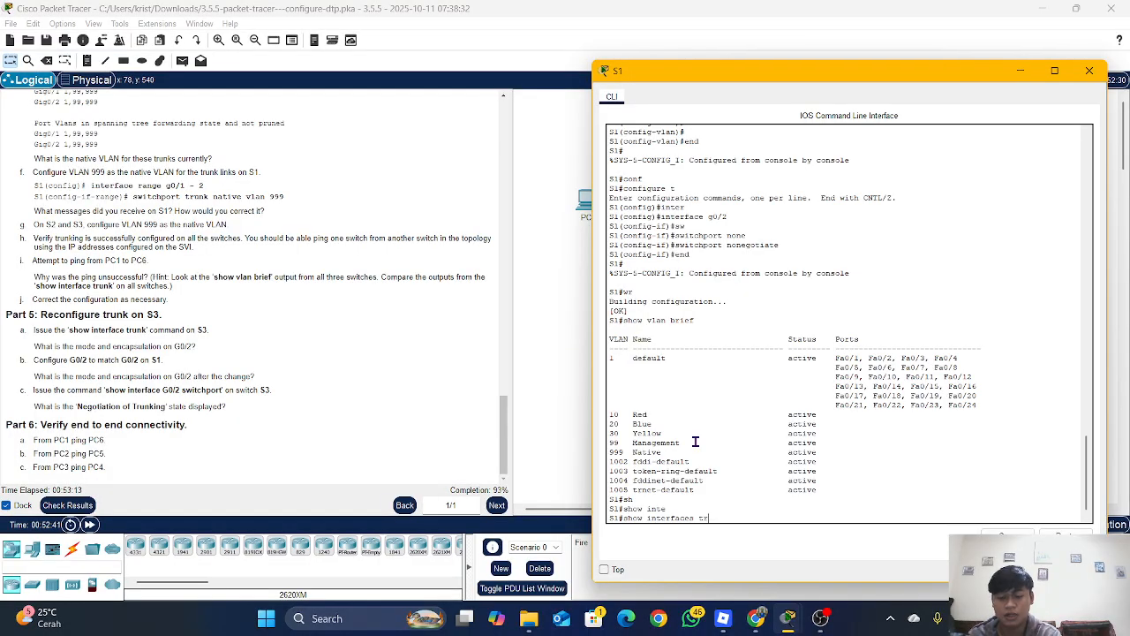
{"action": "key", "text": "Tab"}
{"action": "key", "text": "Return"}
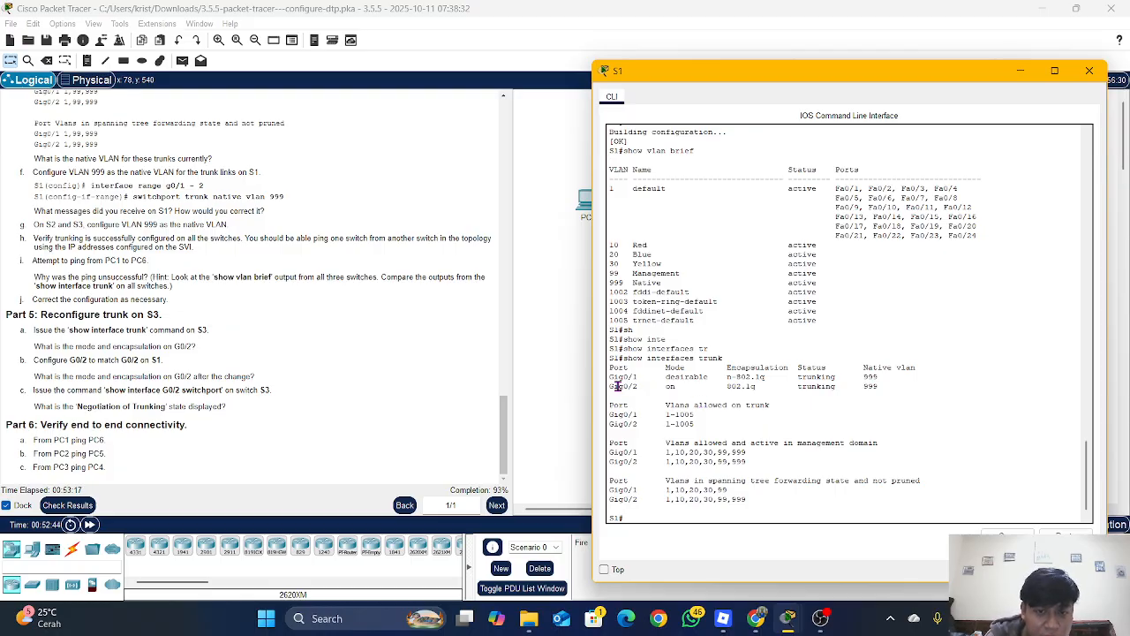
{"action": "left_click_drag", "start_coordinate": [724, 386], "coordinate": [889, 387]}
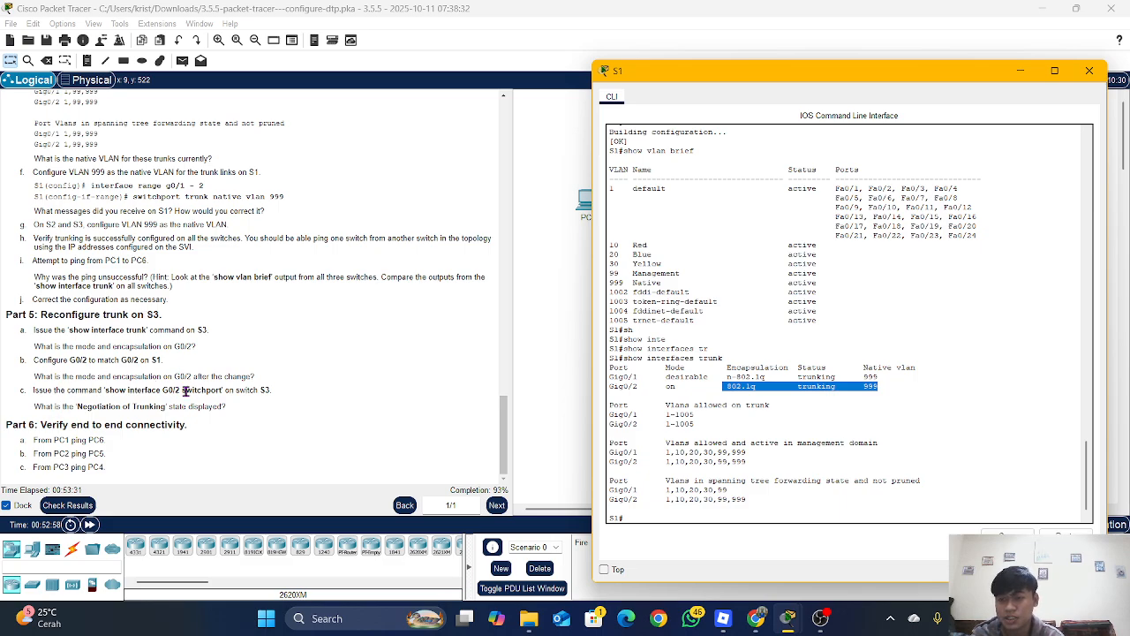
{"action": "left_click", "coordinate": [238, 404]}
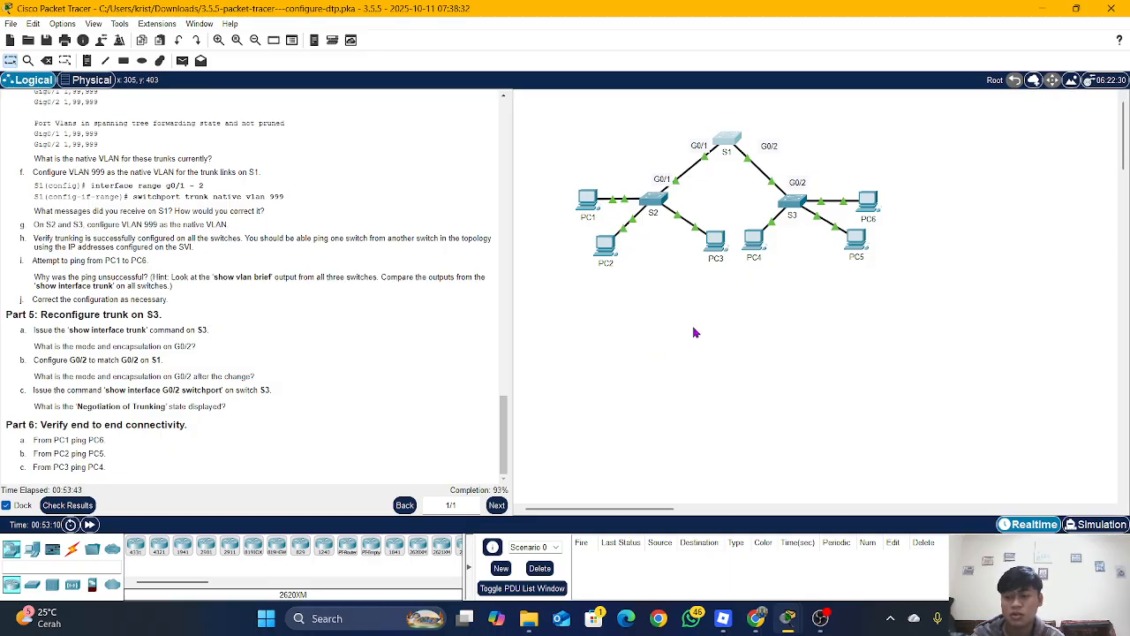
Switch to S3's CLI and display the switchport details of G0/2 with show interfaces g0/2 switchport.
{"action": "left_click", "coordinate": [794, 202]}
{"action": "type", "text": "sh"}
{"action": "key", "text": "Tab"}
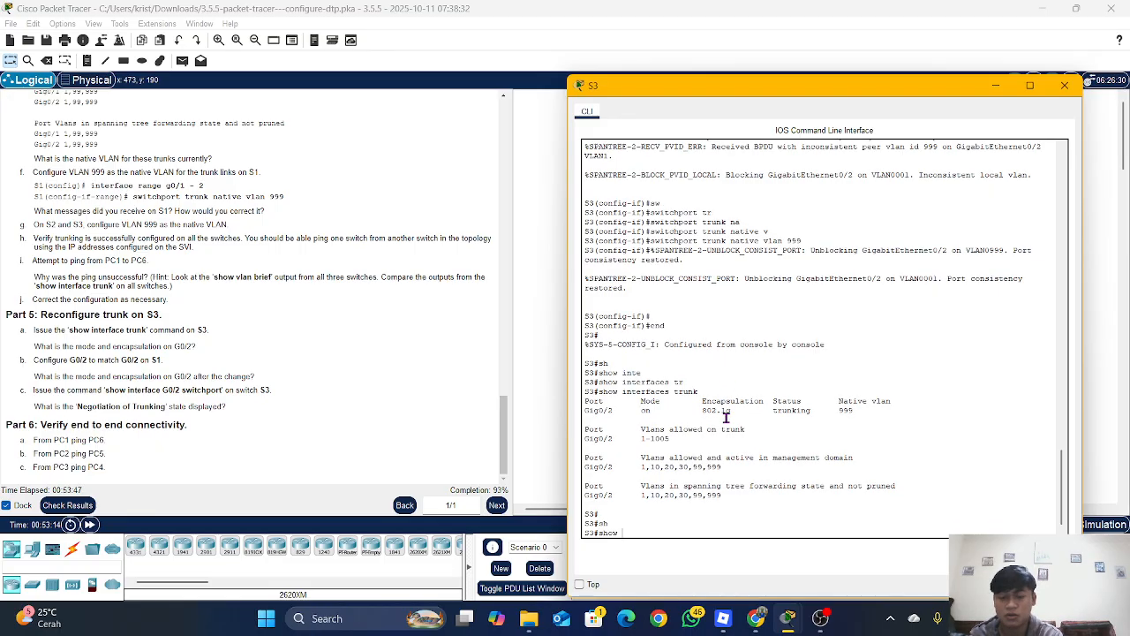
{"action": "type", "text": "inte"}
{"action": "key", "text": "Tab"}
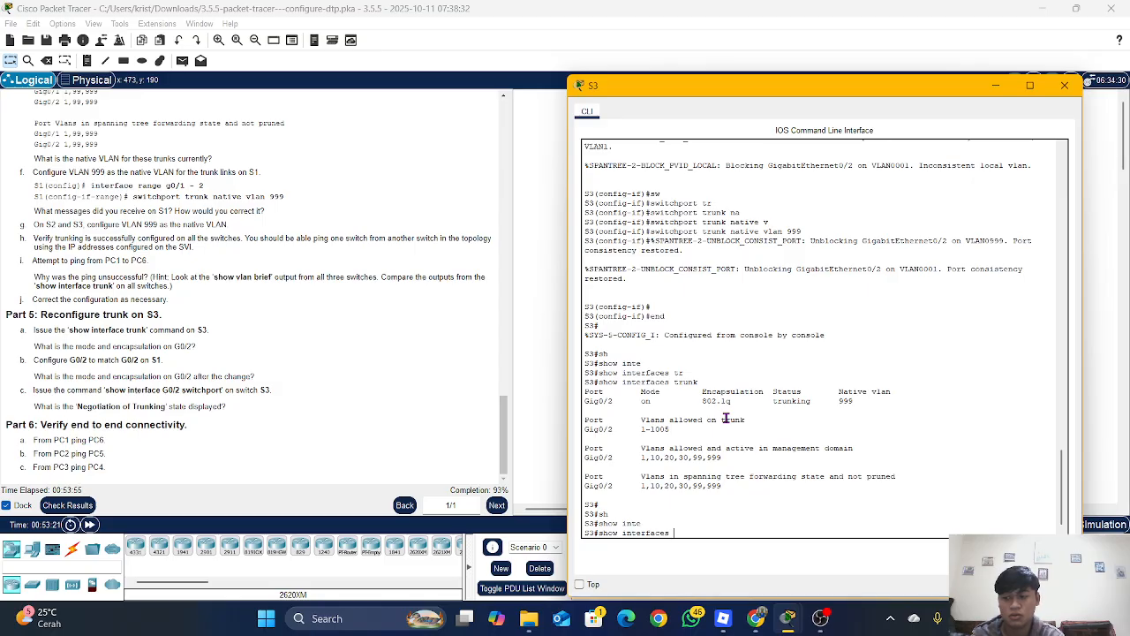
{"action": "type", "text": "g"}
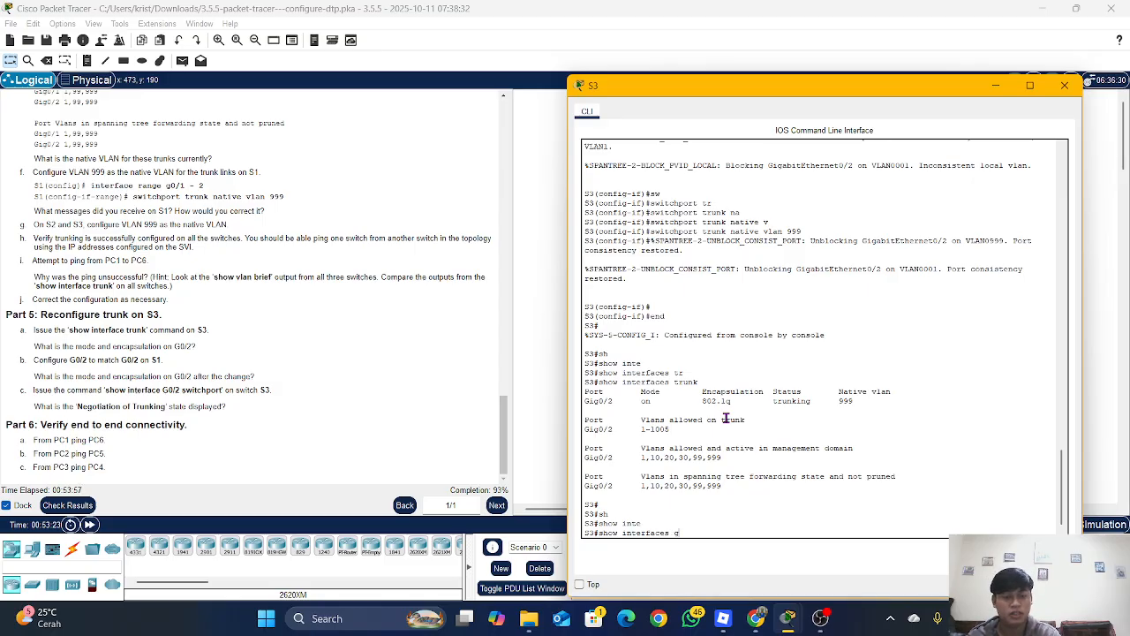
{"action": "type", "text": "0/"}
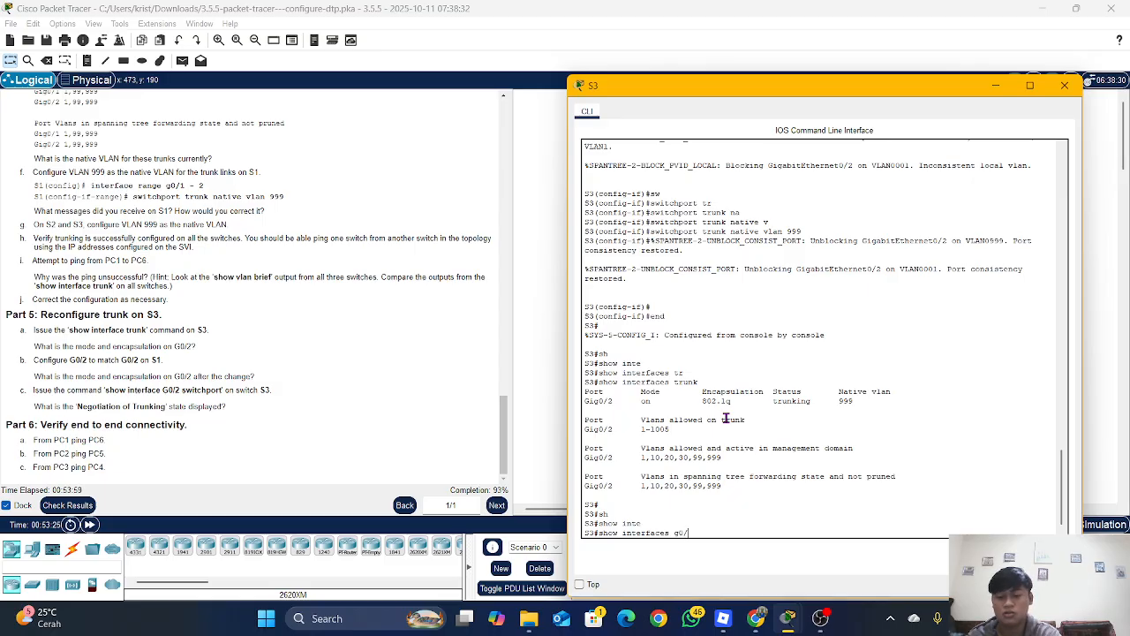
{"action": "type", "text": "2"}
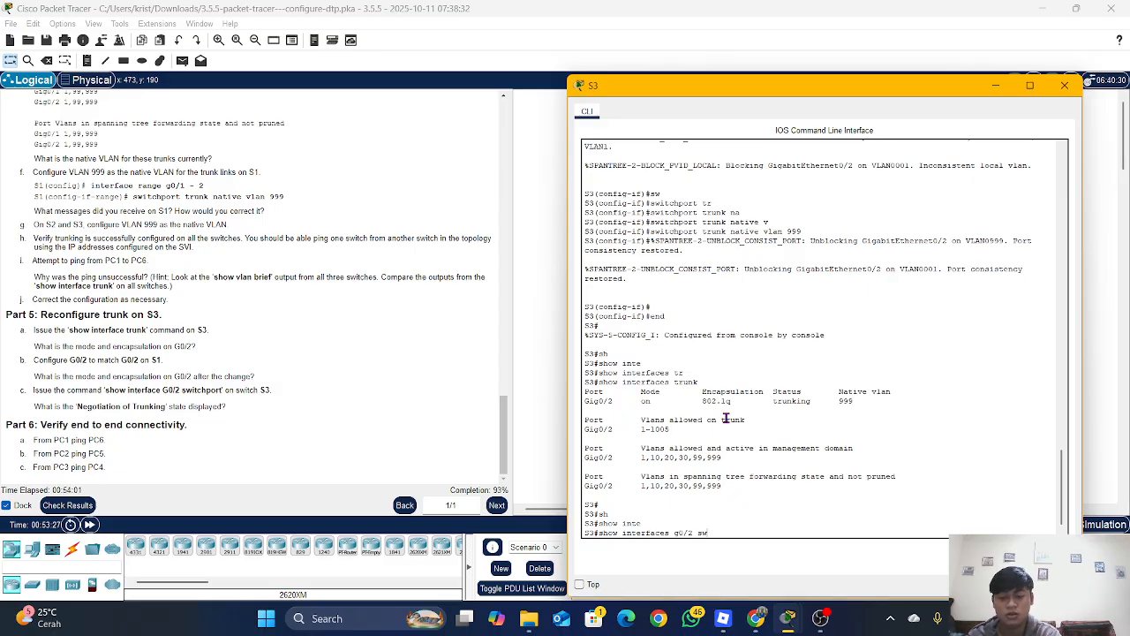
{"action": "type", "text": " sw"}
{"action": "key", "text": "Tab"}
{"action": "key", "text": "Return"}
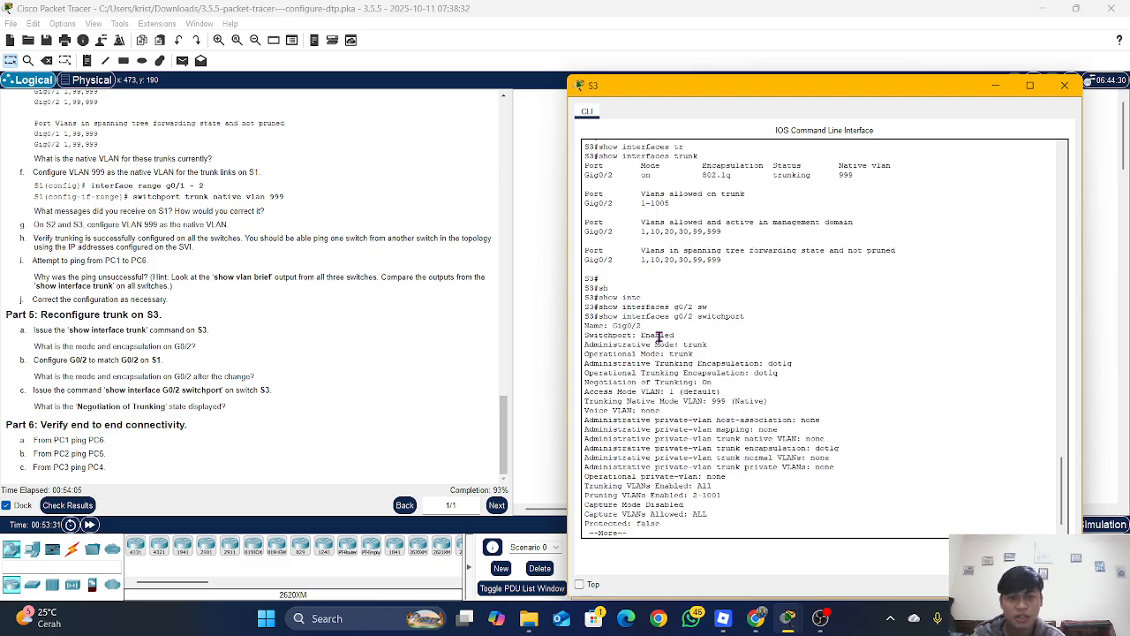
Page through the rest of the G0/2 switchport output on S3 until the prompt returns.
{"action": "scroll", "coordinate": [633, 354], "scroll_direction": "down", "scroll_amount": 1}
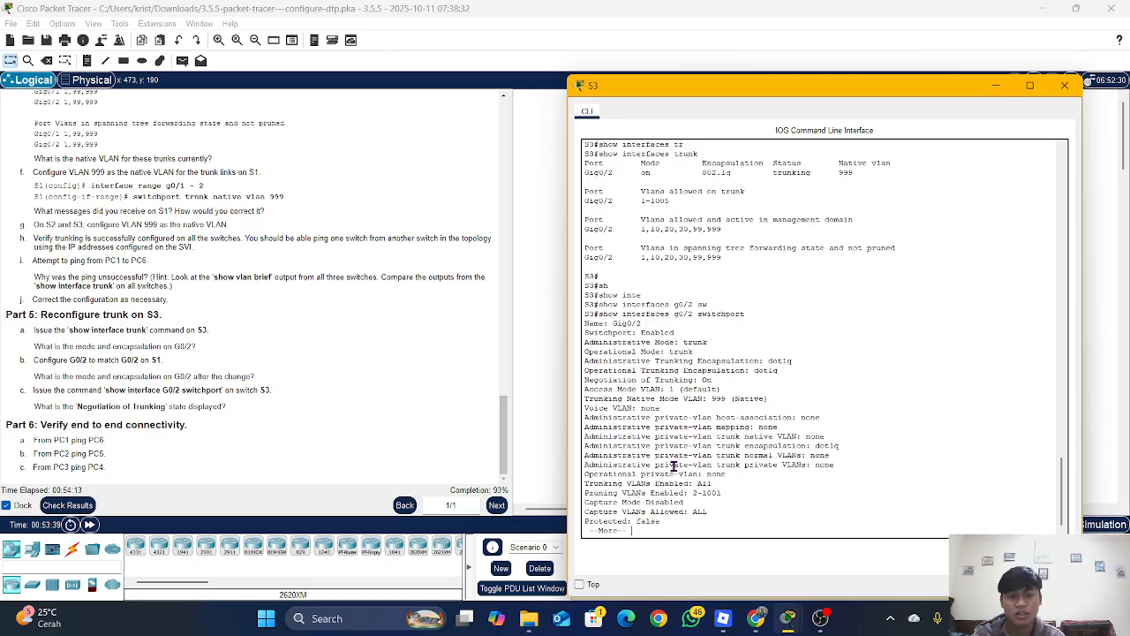
{"action": "key", "text": "space"}
{"action": "key", "text": "Return"}
{"action": "key", "text": "Return"}
{"action": "key", "text": "Return"}
{"action": "key", "text": "Return"}
{"action": "key", "text": "Return"}
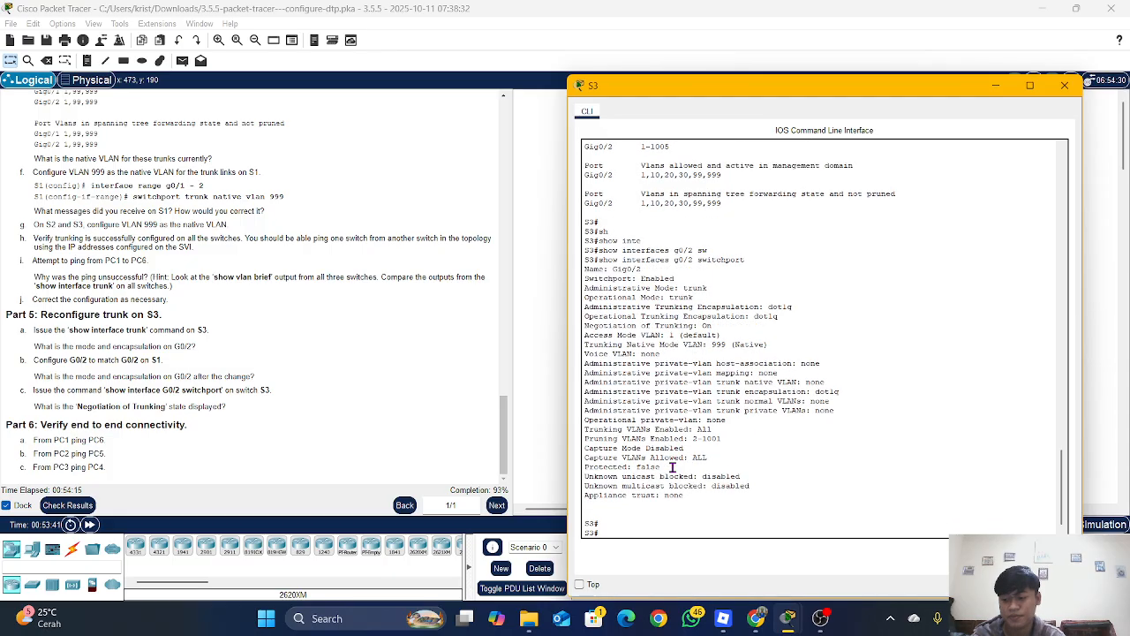
{"action": "key", "text": "Return"}
{"action": "key", "text": "Return"}
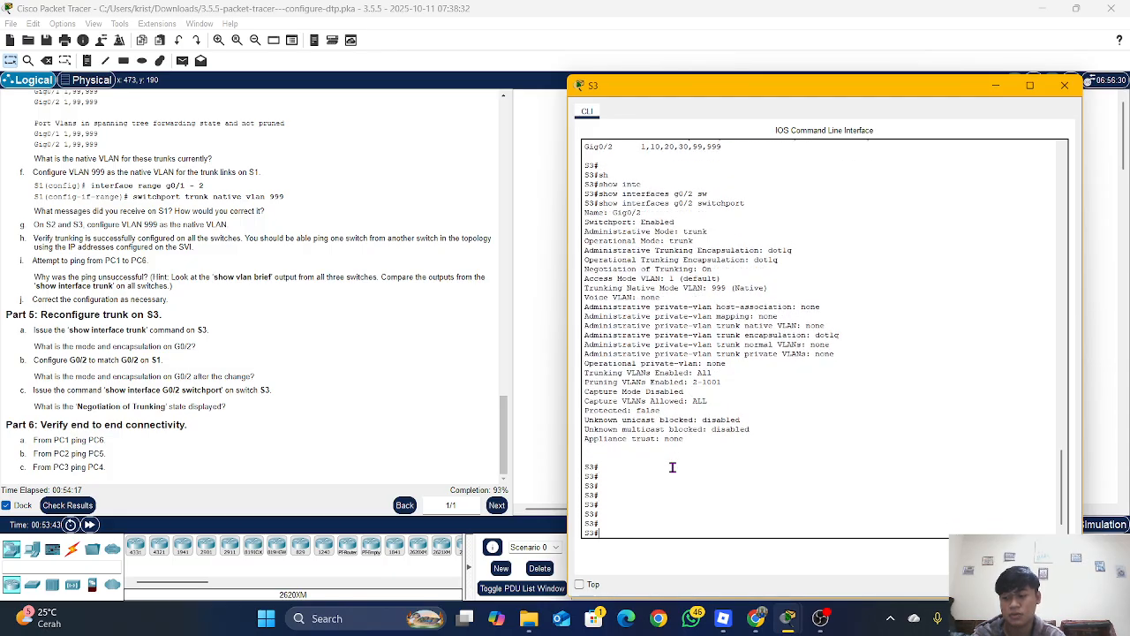
{"action": "key", "text": "Return"}
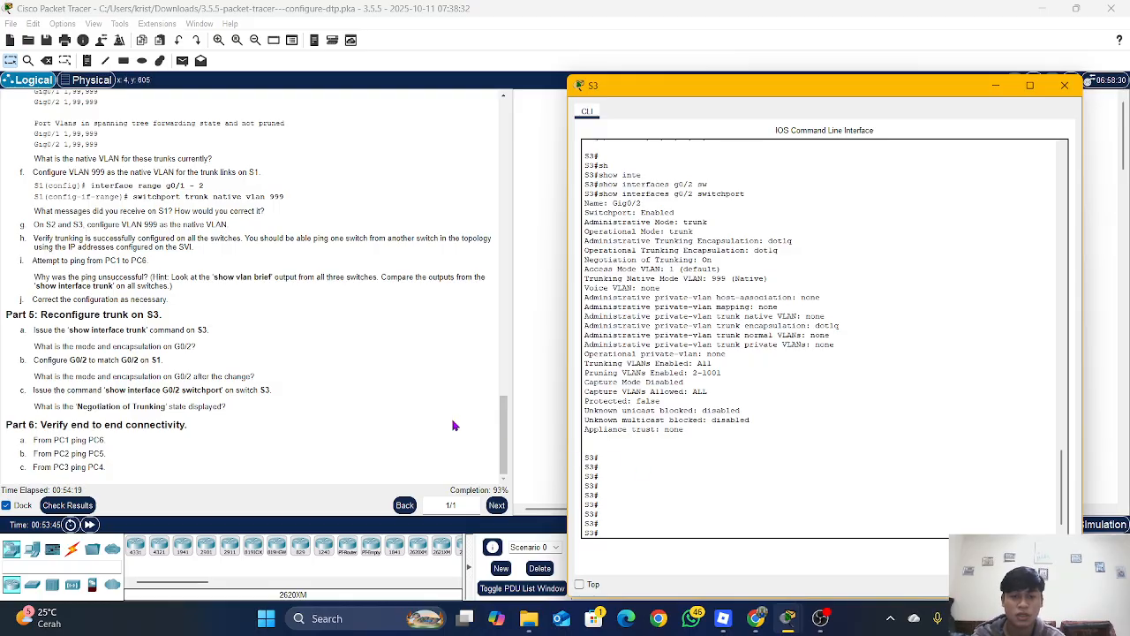
Check the activity results, review the assessment items down to S3's GigabitEthernet0/2, and return to the topology.
{"action": "left_click", "coordinate": [373, 384]}
{"action": "left_click", "coordinate": [53, 505]}
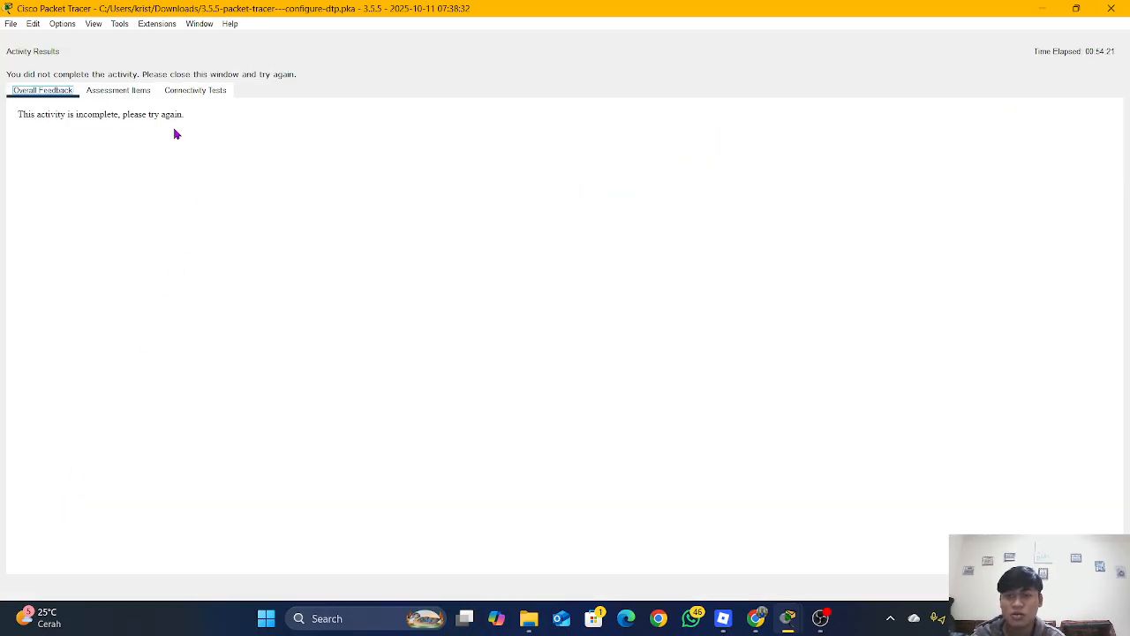
{"action": "left_click", "coordinate": [124, 92]}
{"action": "scroll", "coordinate": [182, 431], "scroll_direction": "down", "scroll_amount": 4}
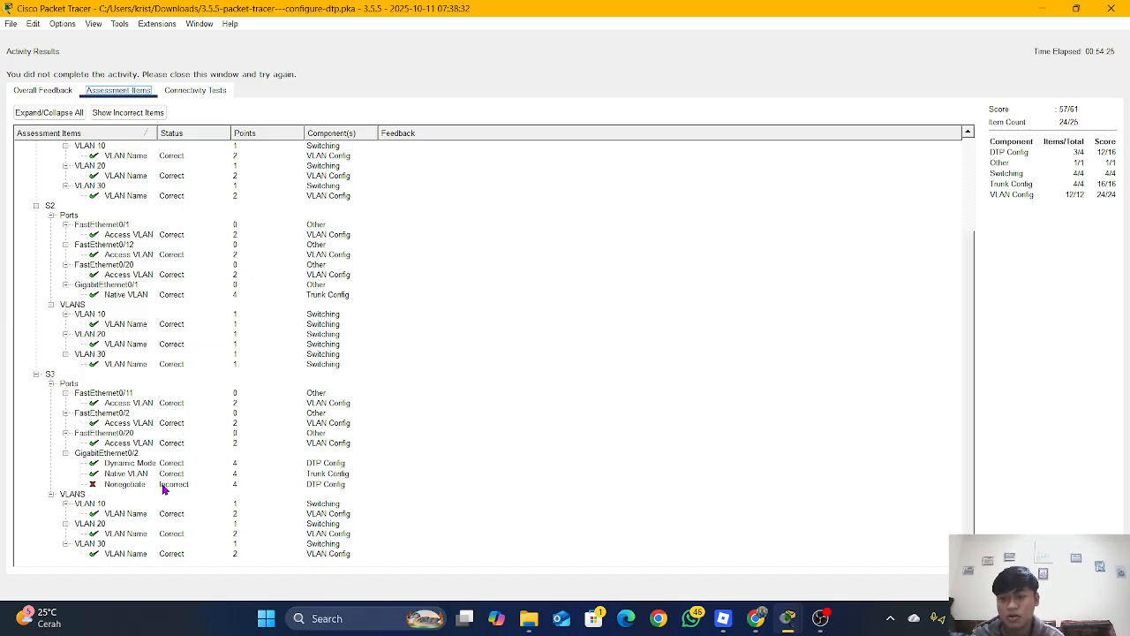
{"action": "left_click", "coordinate": [52, 97]}
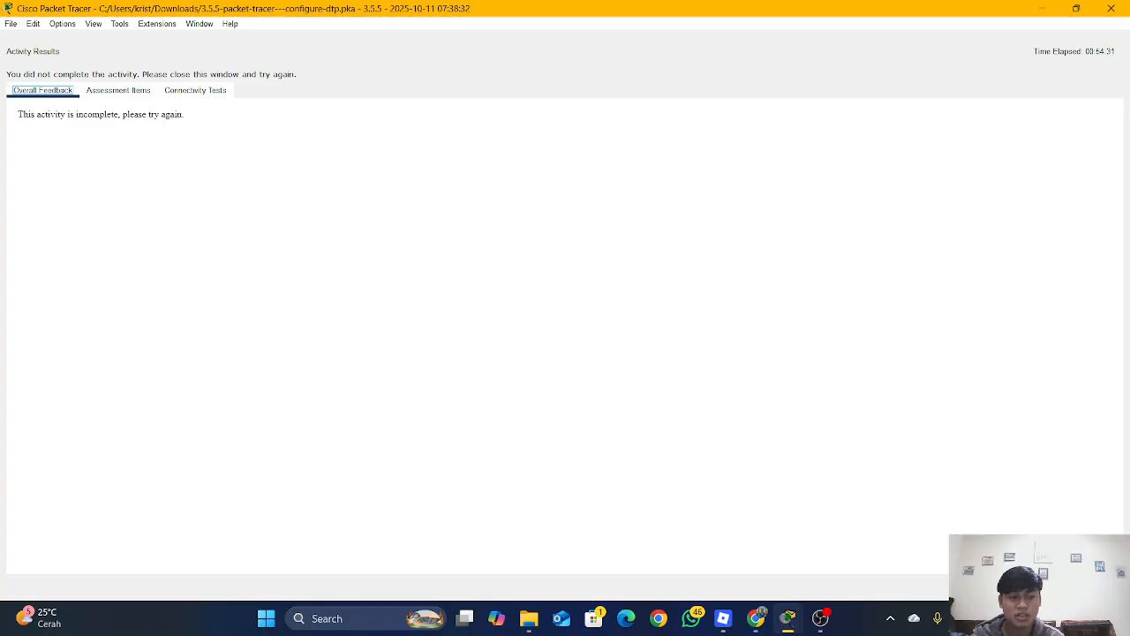
{"action": "left_click", "coordinate": [1093, 587]}
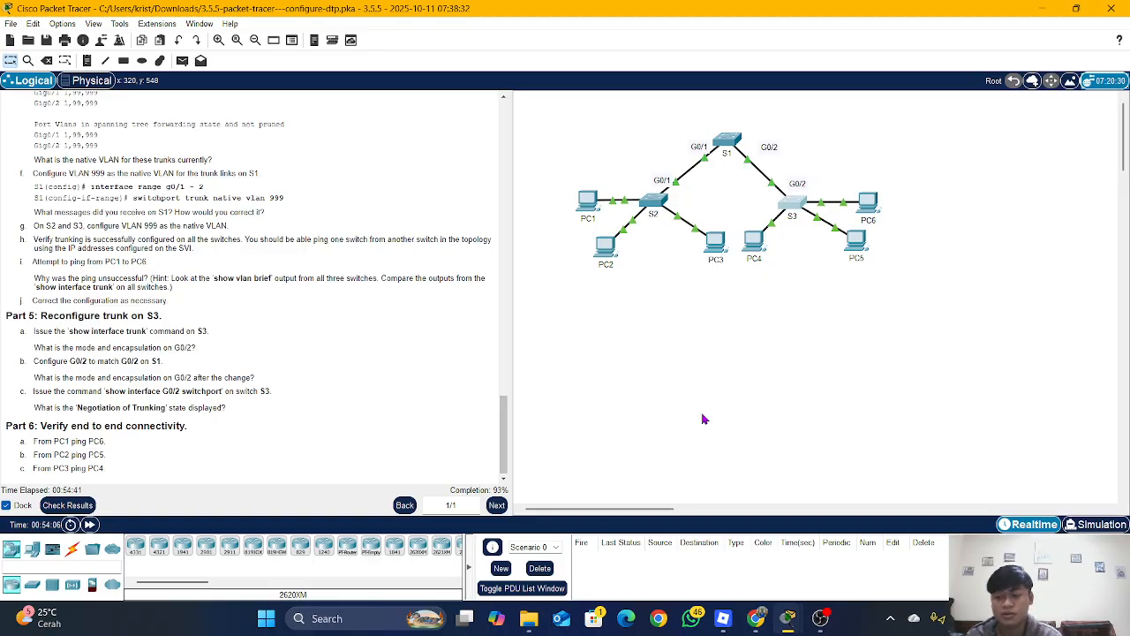
Reopen S3's CLI and enter global configuration mode with configure t.
{"action": "left_click", "coordinate": [794, 200]}
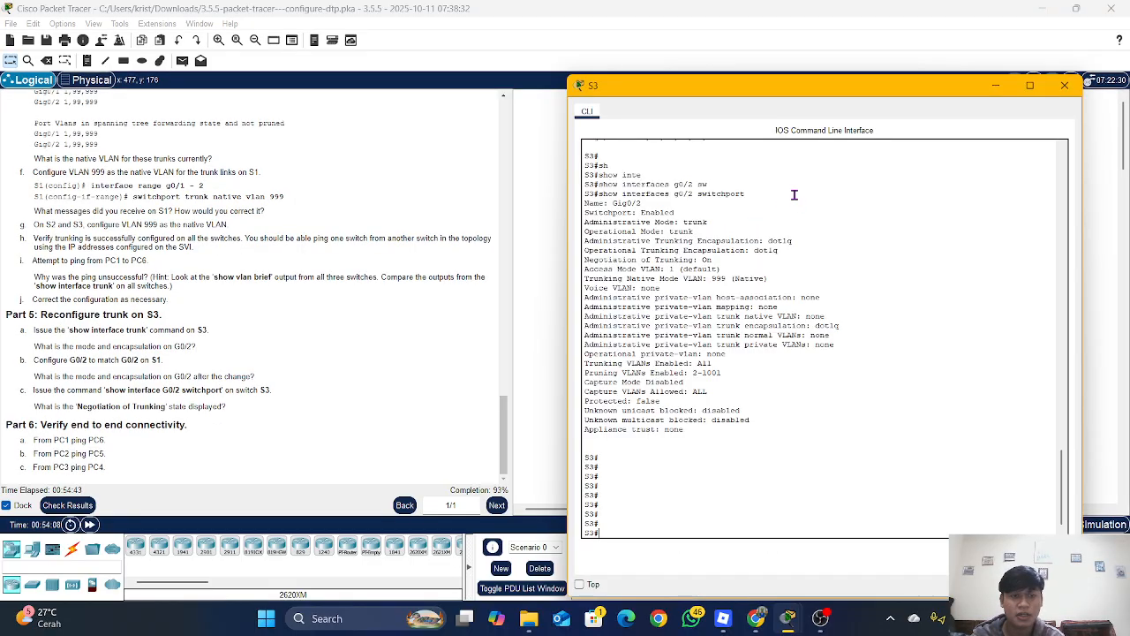
{"action": "type", "text": "con"}
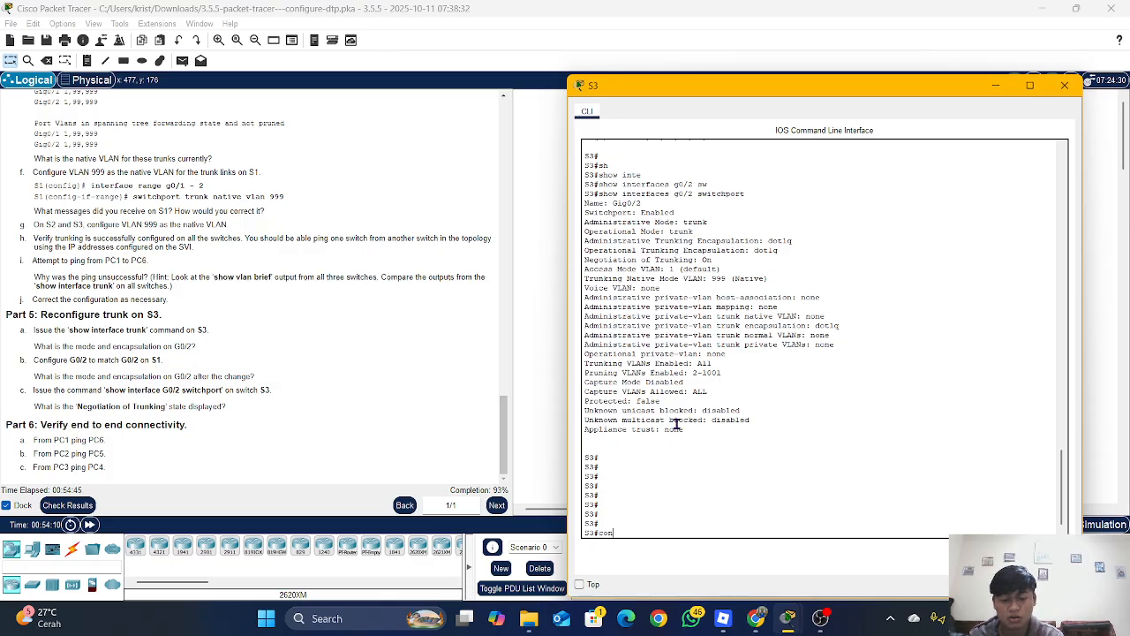
{"action": "type", "text": "f"}
{"action": "key", "text": "Tab"}
{"action": "type", "text": "t"}
{"action": "key", "text": "Return"}
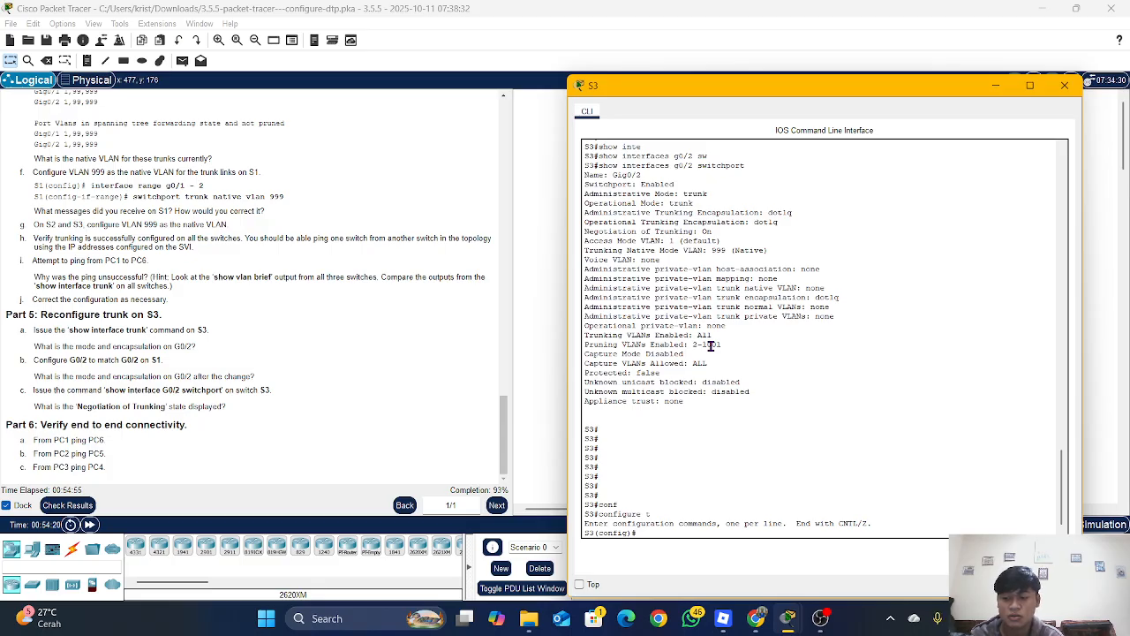
{"action": "type", "text": "sw"}
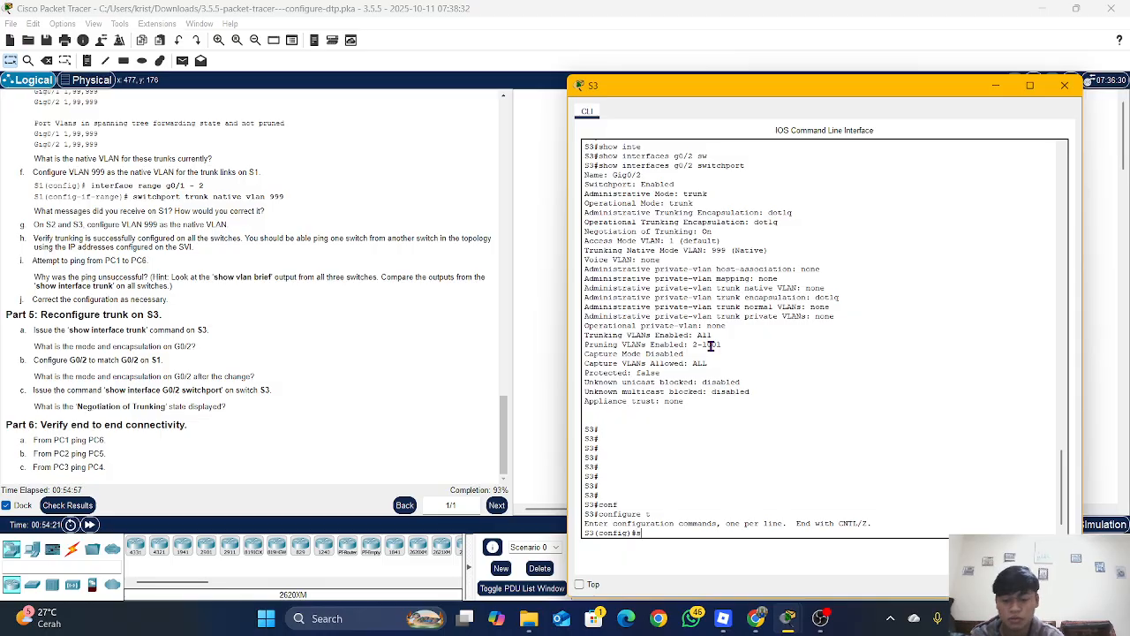
{"action": "key", "text": "Tab"}
{"action": "type", "text": "i"}
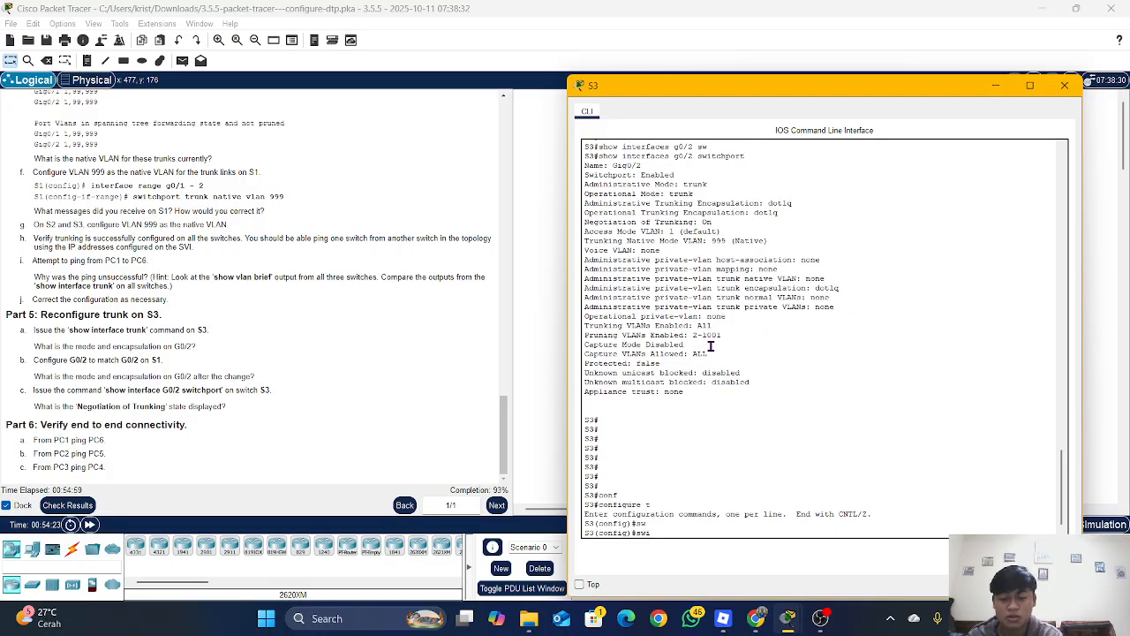
{"action": "type", "text": "t"}
{"action": "key", "text": "Tab"}
{"action": "key", "text": "BackSpace"}
{"action": "key", "text": "BackSpace"}
{"action": "key", "text": "BackSpace"}
{"action": "key", "text": "BackSpace"}
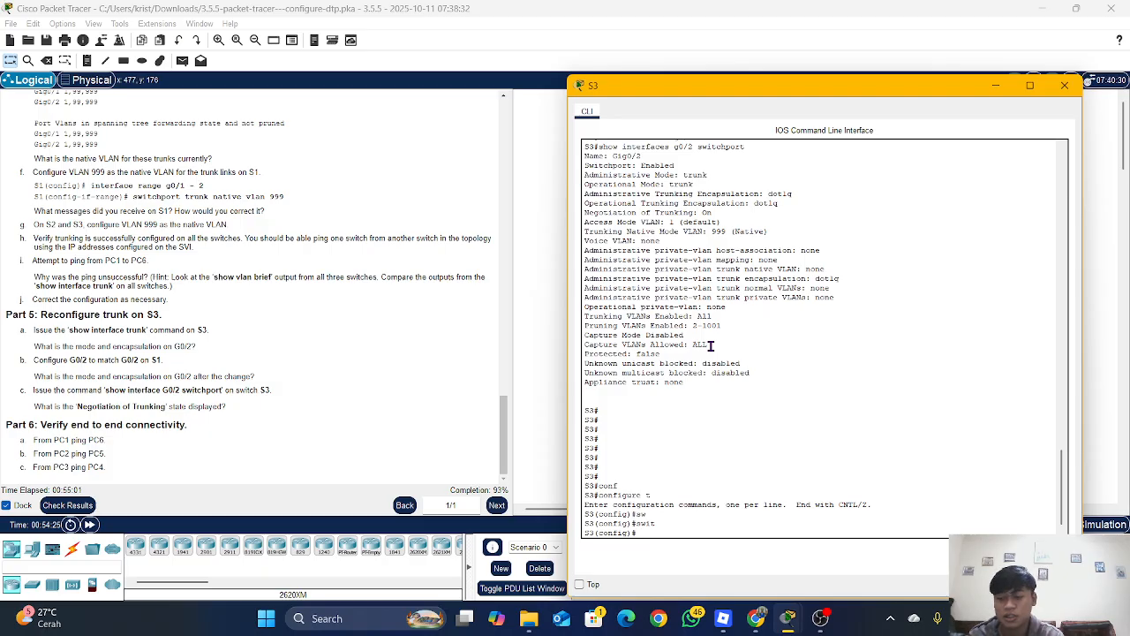
{"action": "type", "text": "sw"}
{"action": "key", "text": "Tab"}
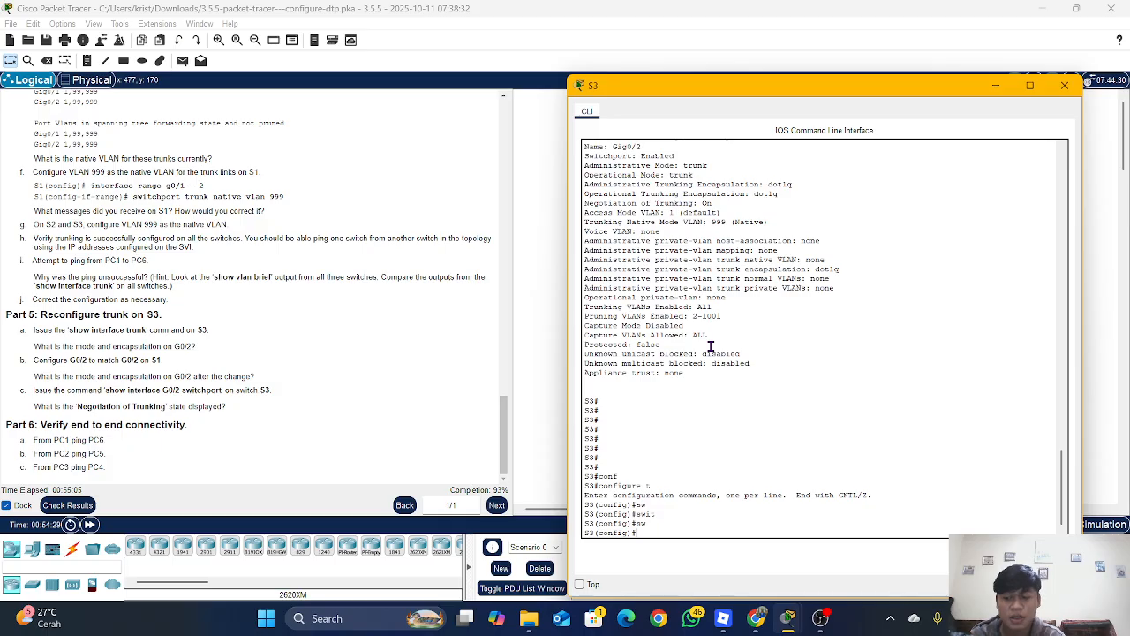
Enter interface configuration mode for g0/2 on S3.
{"action": "type", "text": "int"}
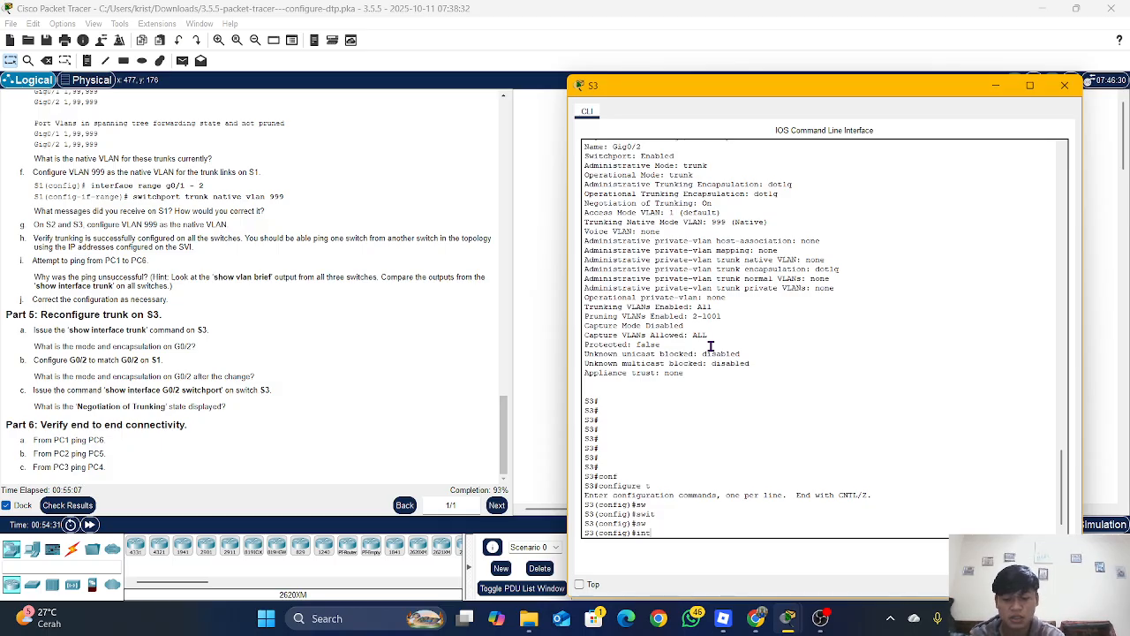
{"action": "key", "text": "Tab"}
{"action": "type", "text": "g"}
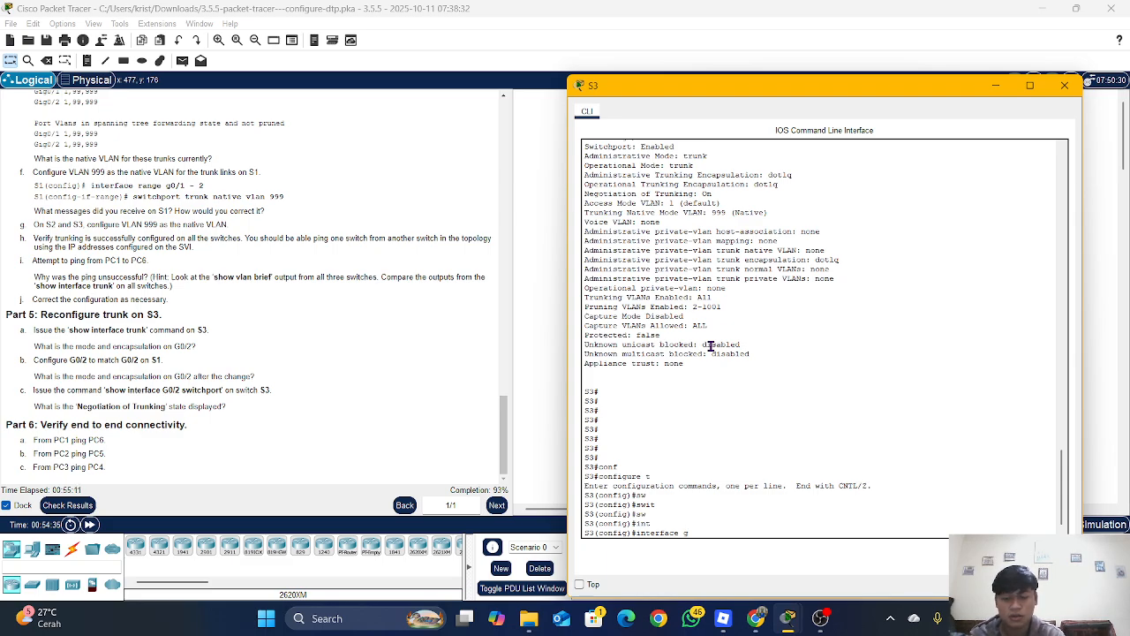
{"action": "type", "text": "0"}
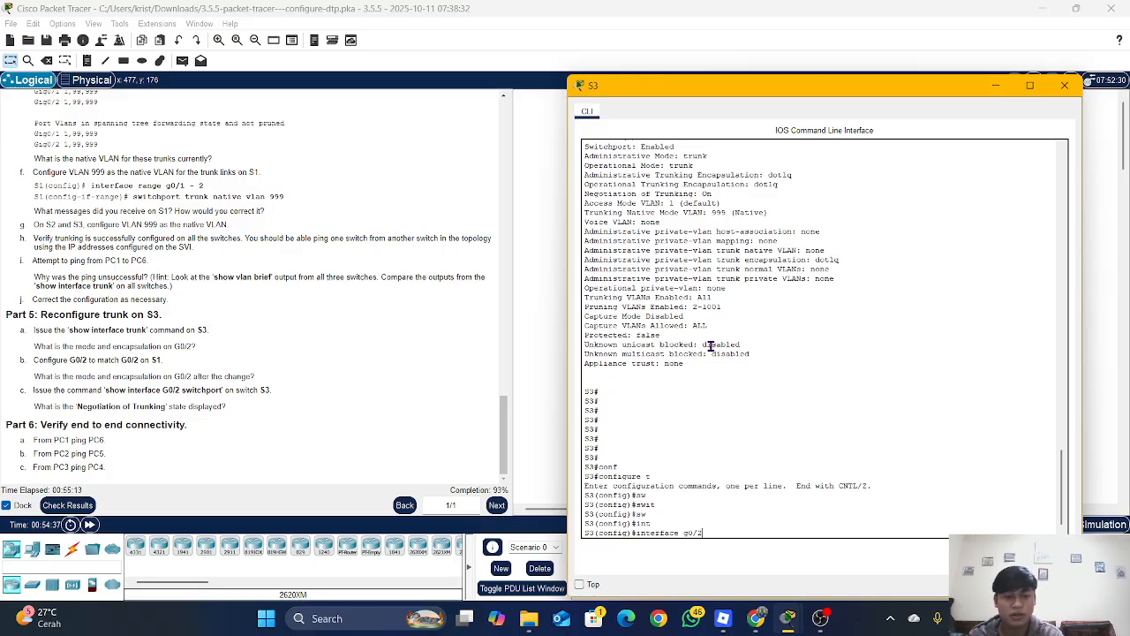
{"action": "type", "text": "/2"}
{"action": "key", "text": "Return"}
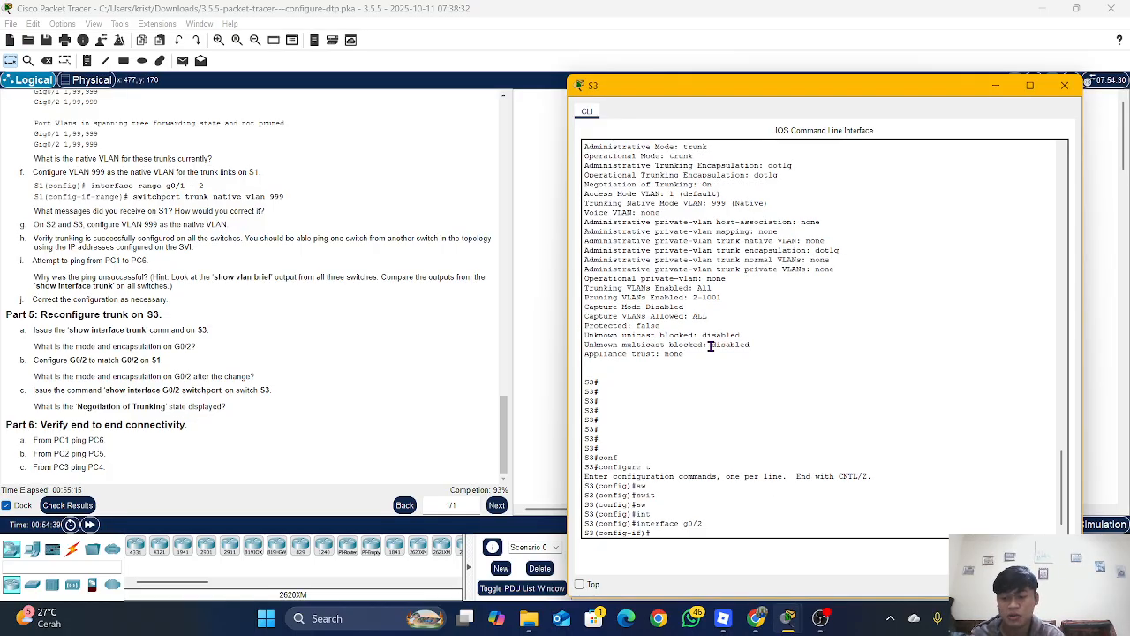
Set VLAN 999 as the trunk native VLAN on S3's G0/2 with switchport trunk native vlan 999.
{"action": "type", "text": "sw"}
{"action": "key", "text": "Tab"}
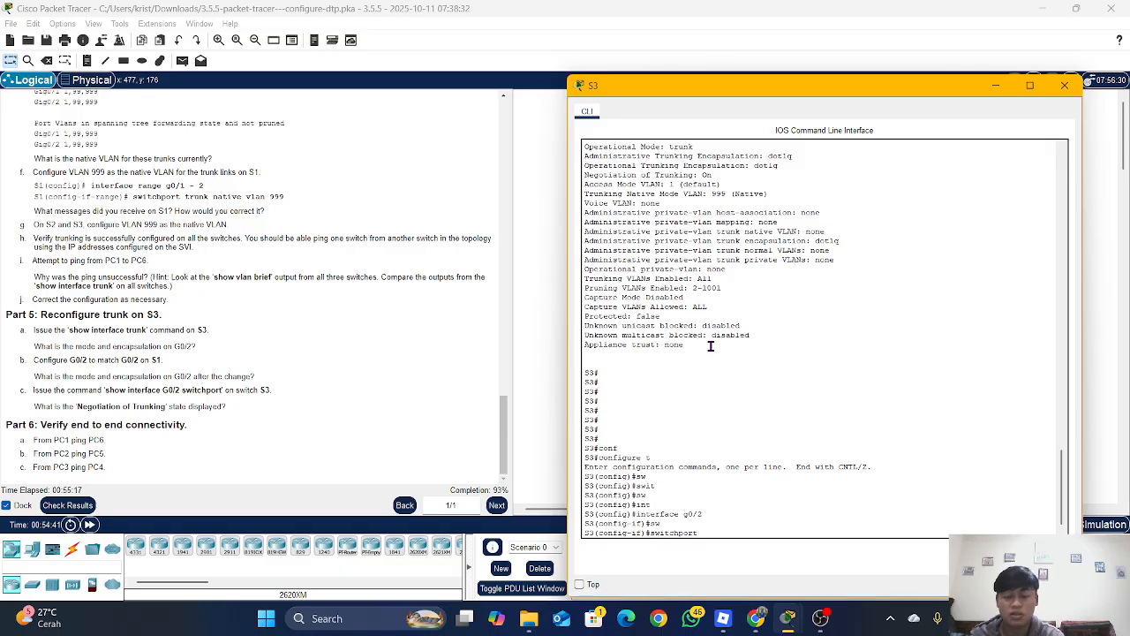
{"action": "type", "text": "tr"}
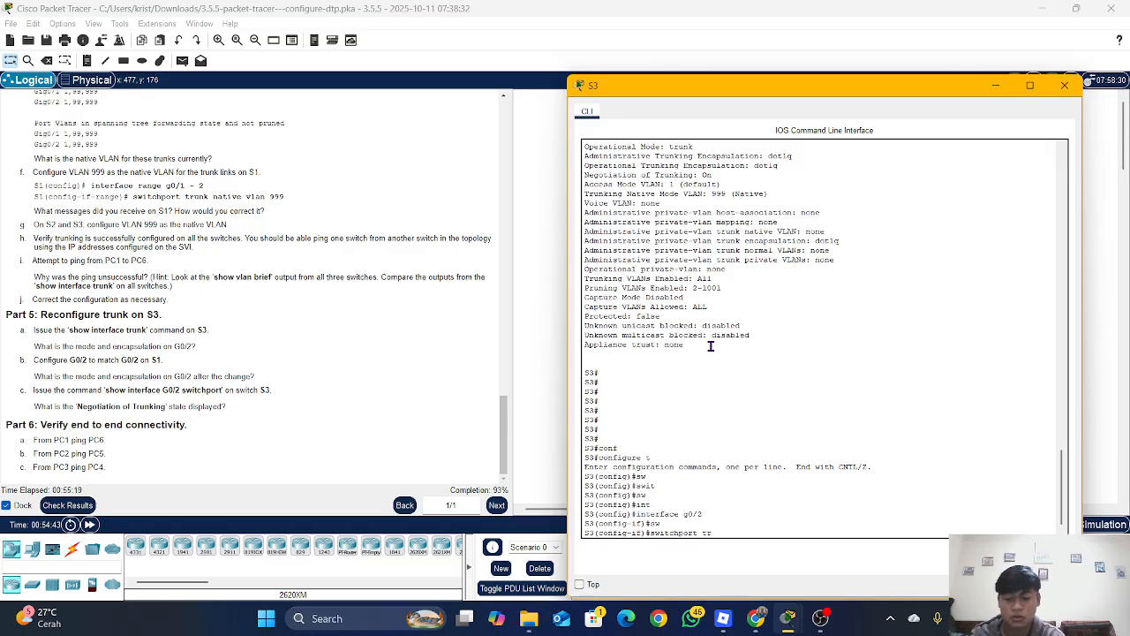
{"action": "key", "text": "Tab"}
{"action": "type", "text": "na"}
{"action": "key", "text": "Tab"}
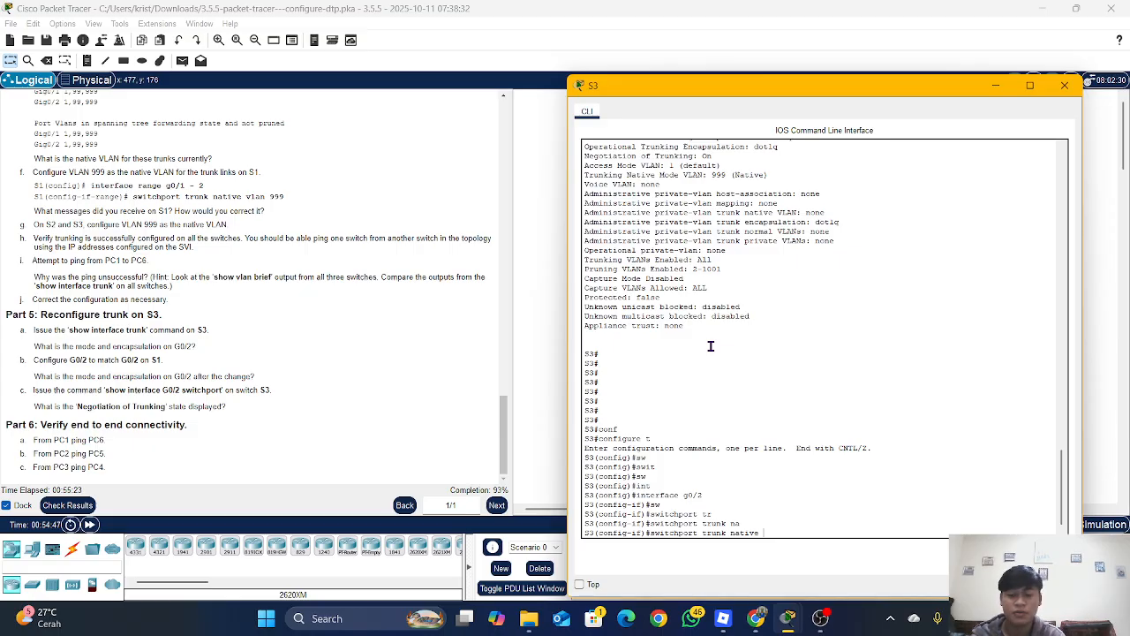
{"action": "type", "text": "vla"}
{"action": "key", "text": "Tab"}
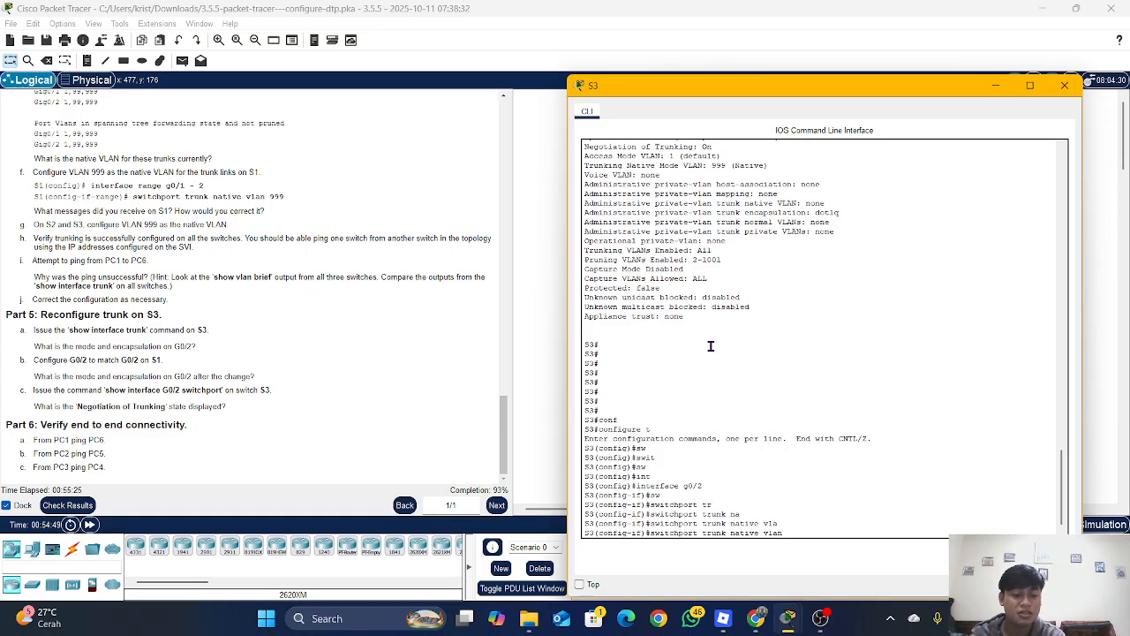
{"action": "type", "text": "999"}
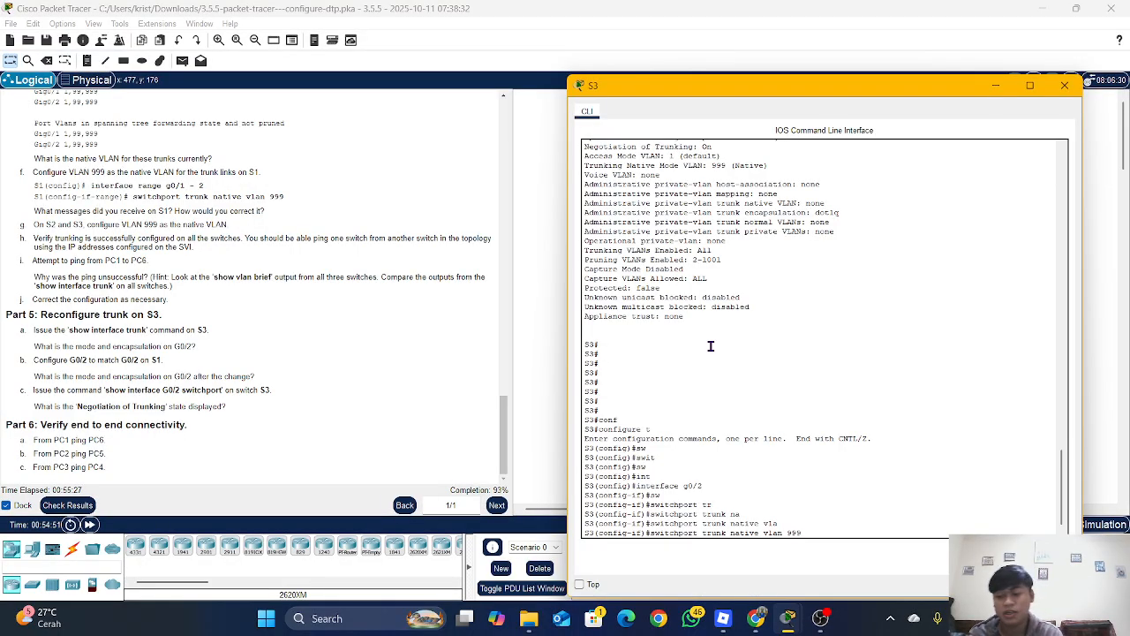
{"action": "key", "text": "Return"}
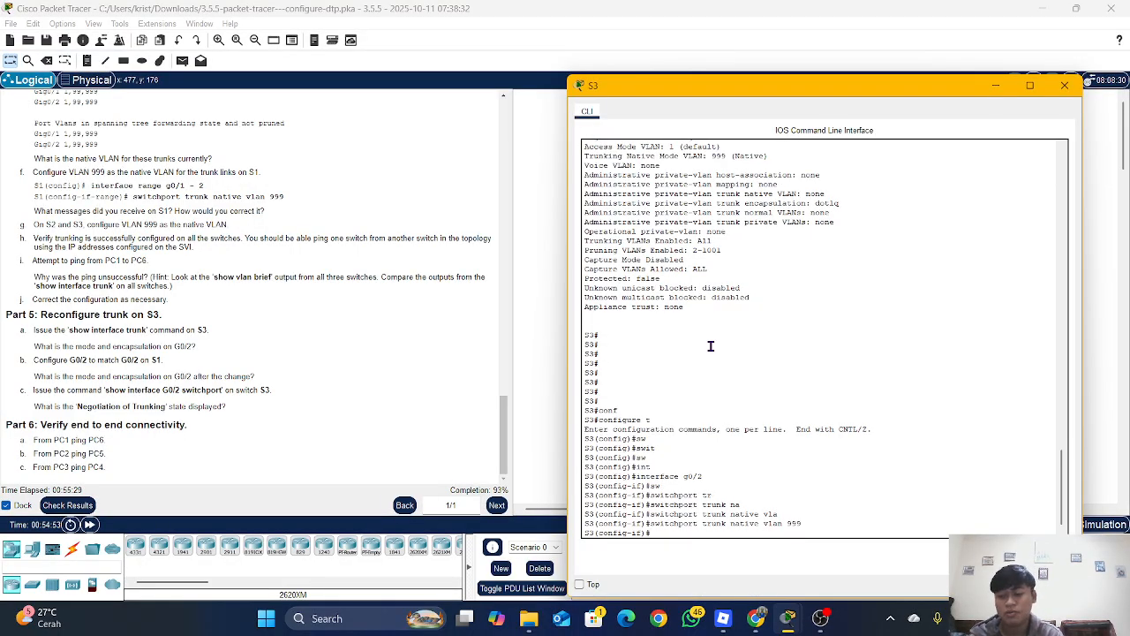
Set S3's G0/2 to static trunk mode with switchport mode trunk.
{"action": "type", "text": "sw"}
{"action": "key", "text": "Tab"}
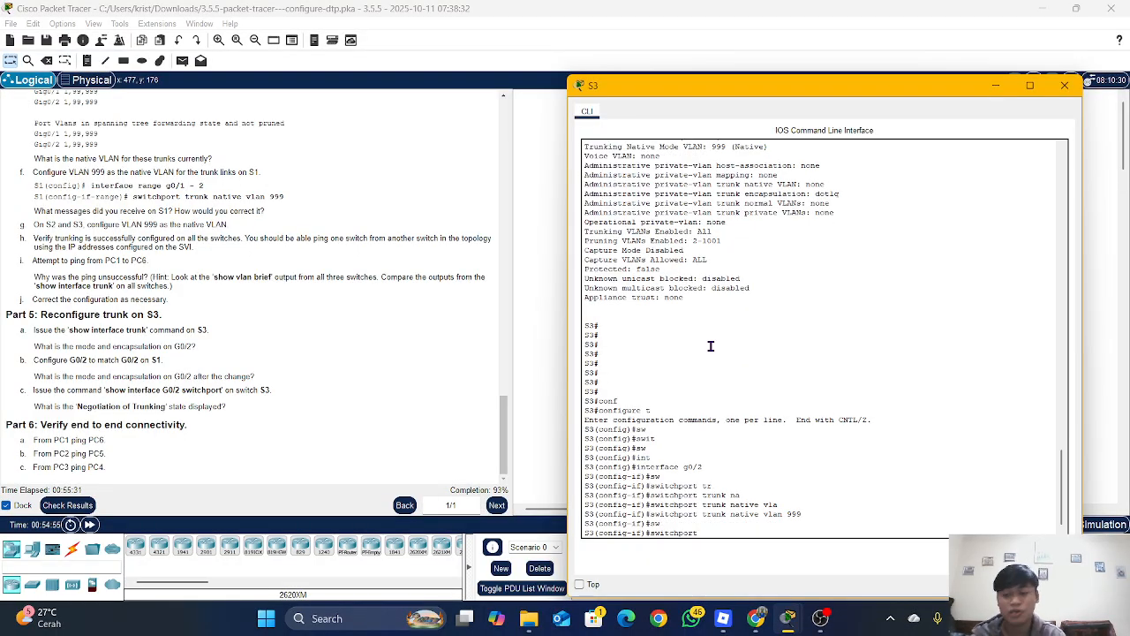
{"action": "type", "text": "m"}
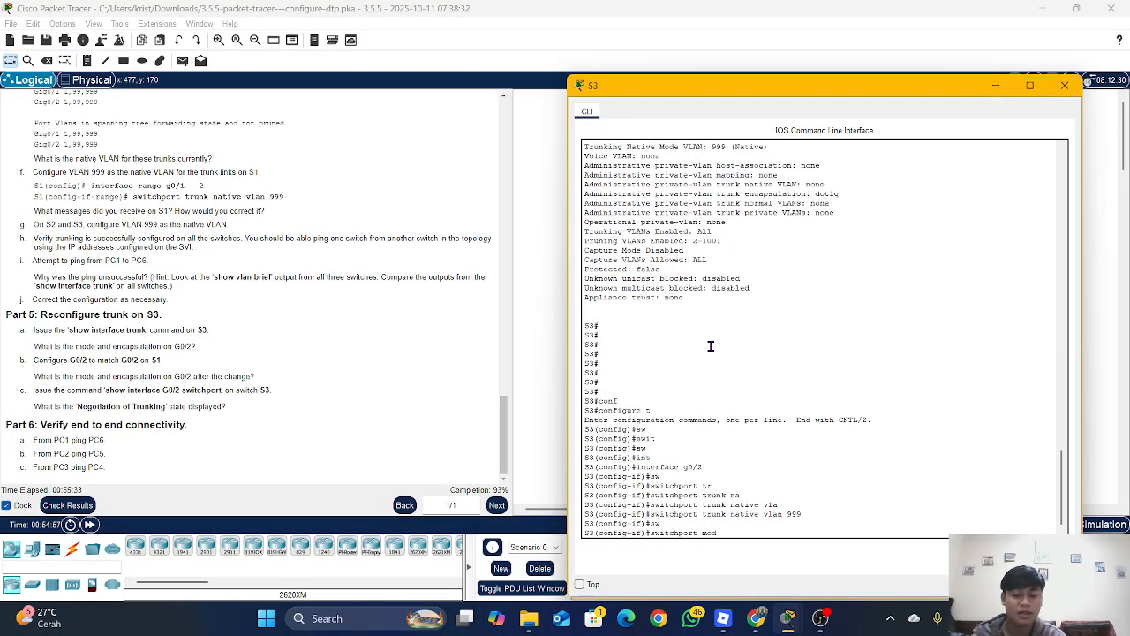
{"action": "type", "text": "od"}
{"action": "key", "text": "Tab"}
{"action": "type", "text": "t"}
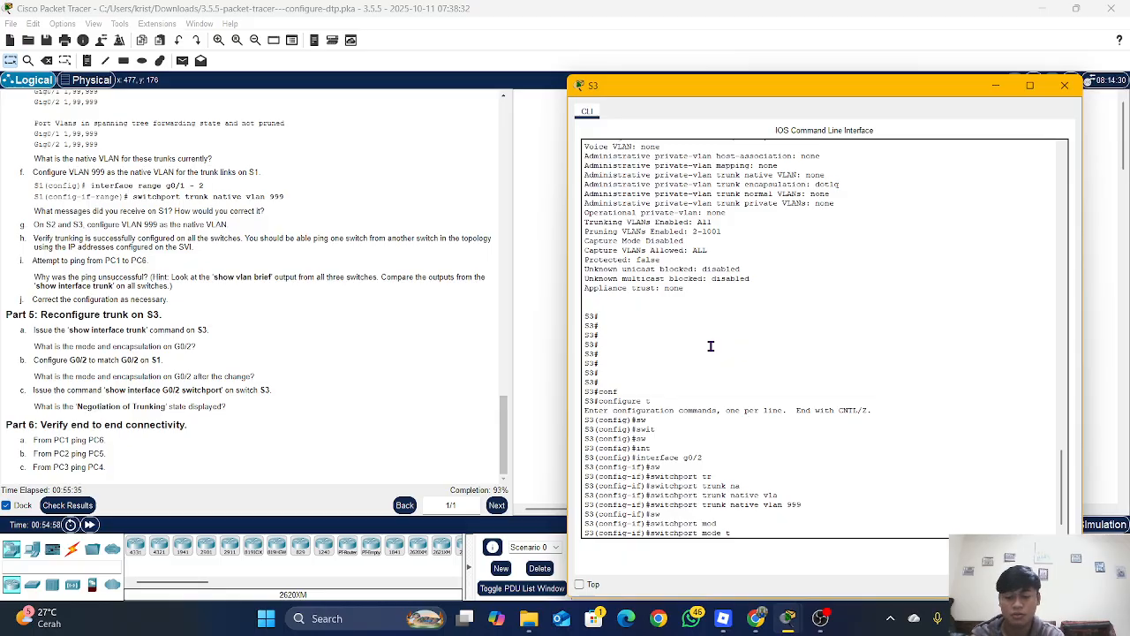
{"action": "type", "text": "r"}
{"action": "key", "text": "Tab"}
{"action": "key", "text": "Return"}
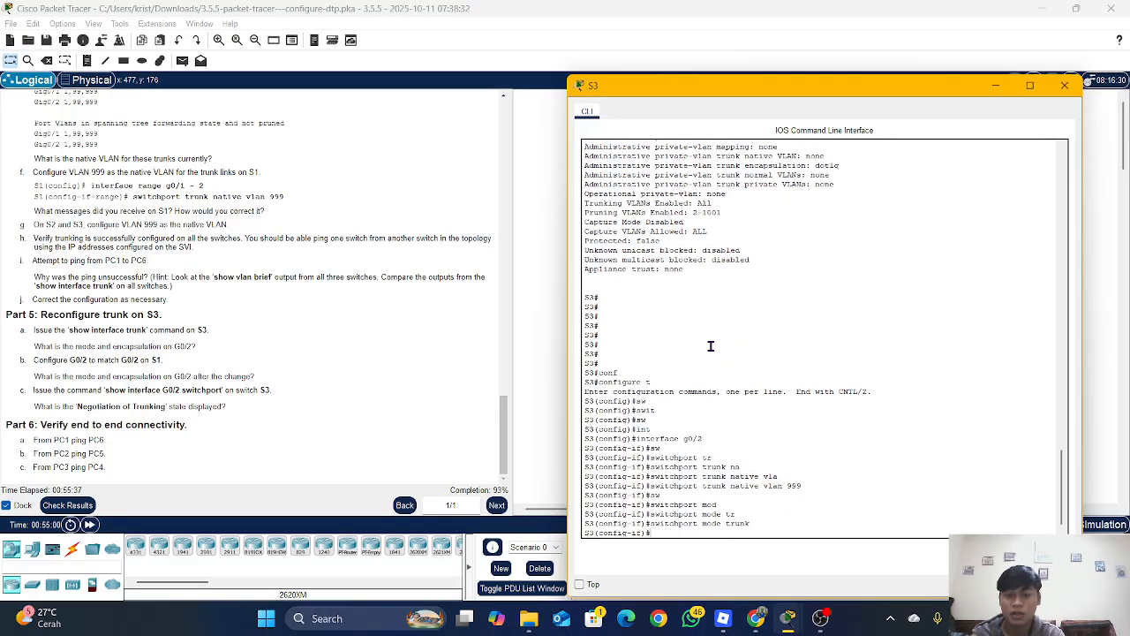
Disable DTP negotiation on S3's G0/2 with switchport nonegotiate.
{"action": "type", "text": "sw"}
{"action": "key", "text": "Tab"}
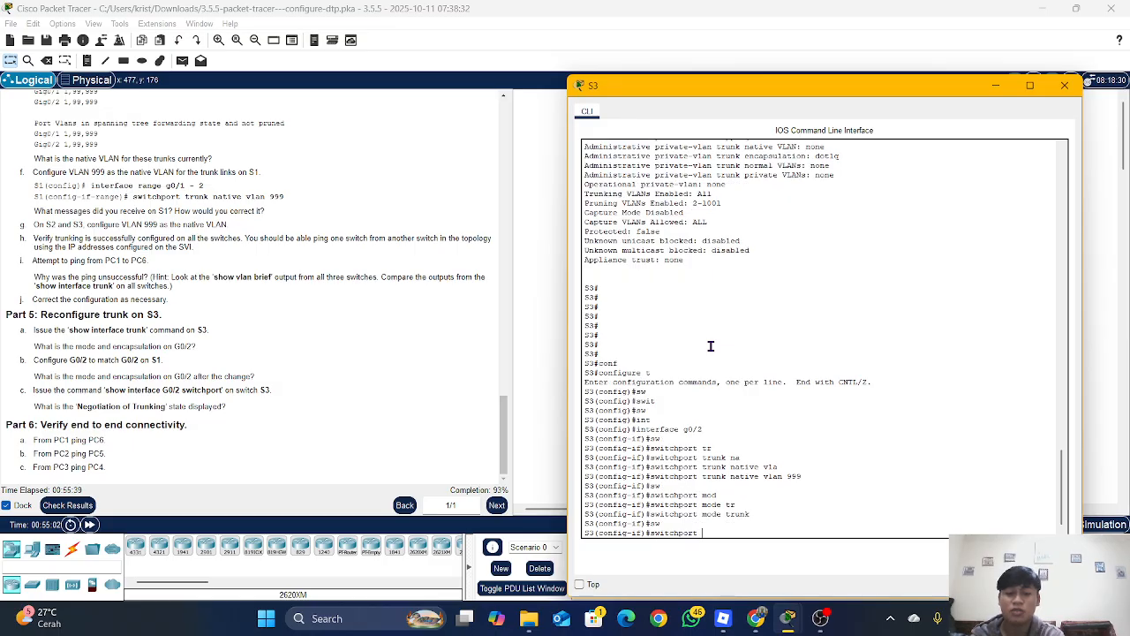
{"action": "type", "text": "no"}
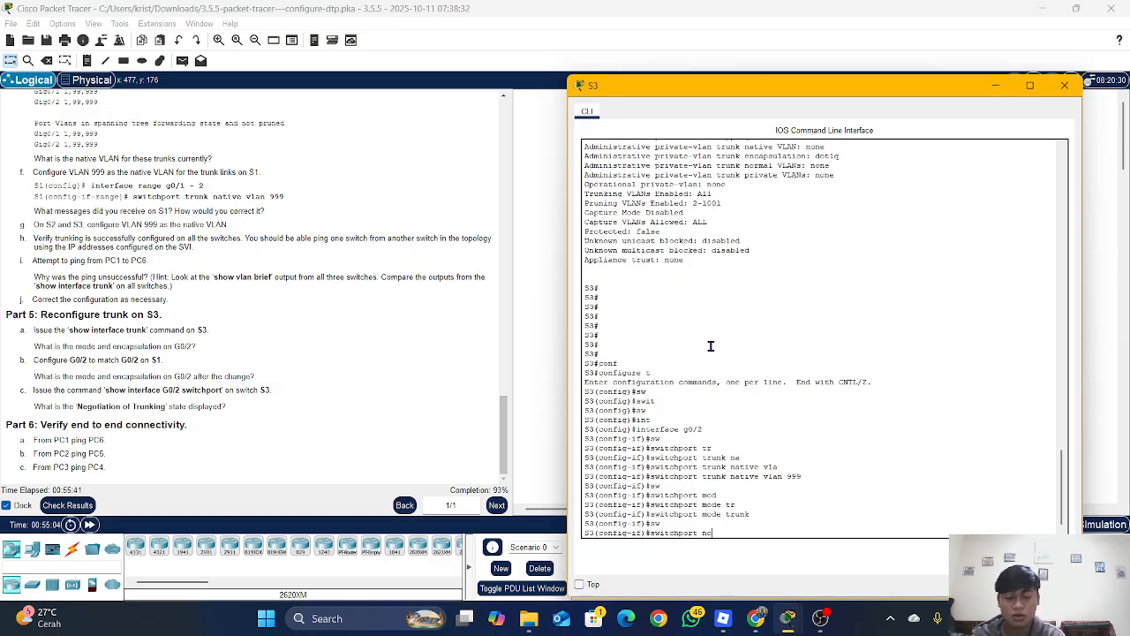
{"action": "type", "text": "n"}
{"action": "key", "text": "Tab"}
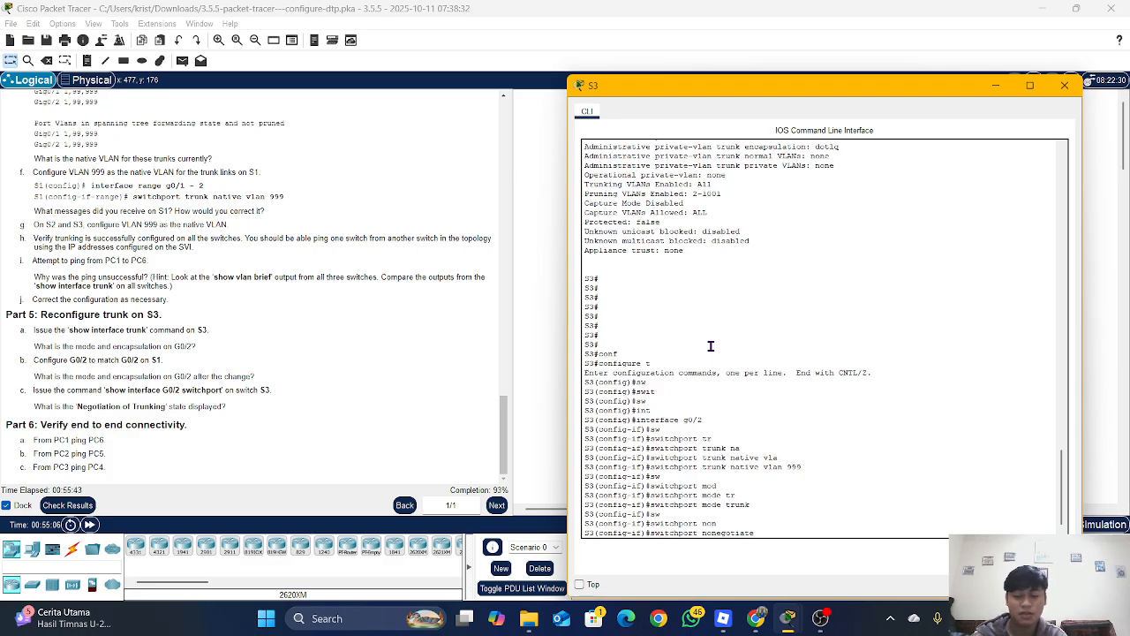
{"action": "key", "text": "Return"}
Leave configuration mode on S3 with end and save the running configuration with wr.
{"action": "type", "text": "e"}
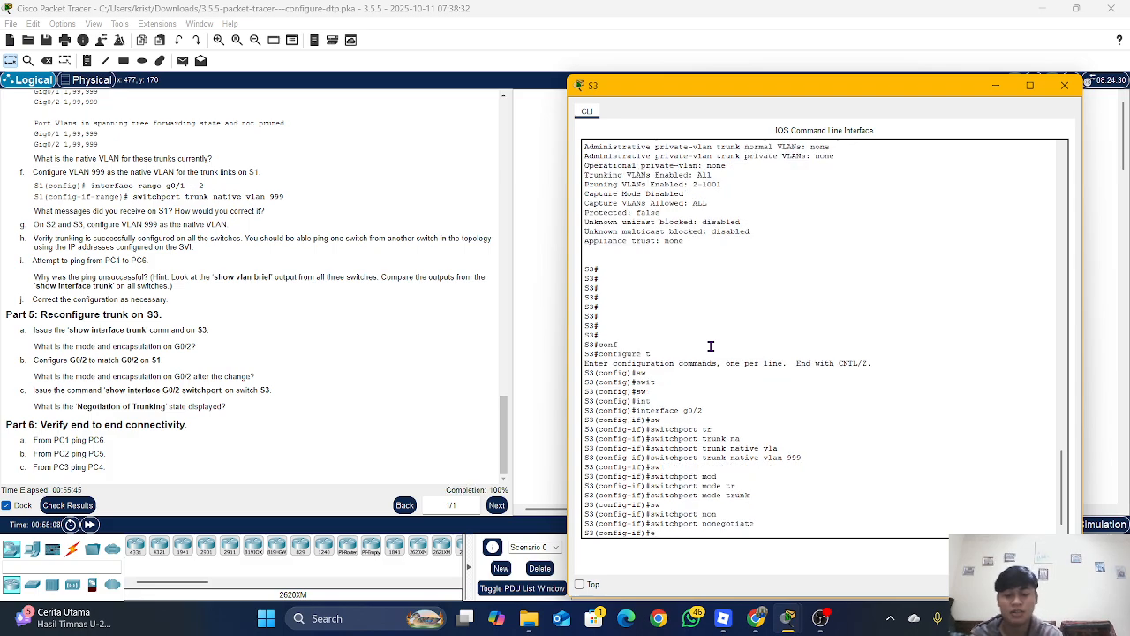
{"action": "type", "text": "nd"}
{"action": "key", "text": "Return"}
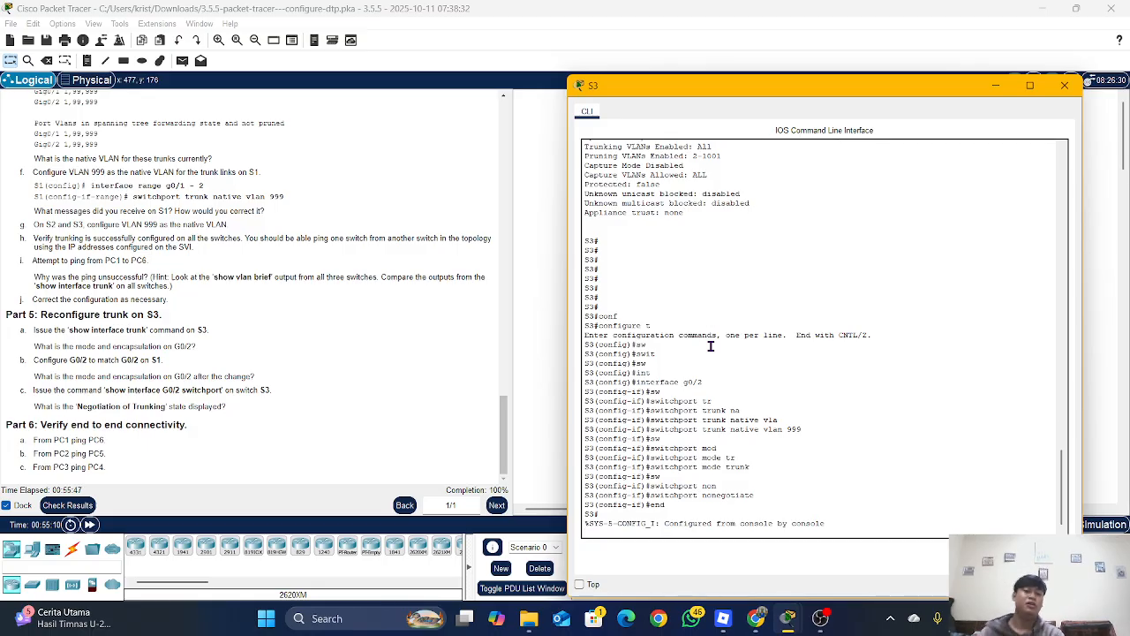
{"action": "key", "text": "Return"}
{"action": "key", "text": "Return"}
{"action": "type", "text": "wr"}
{"action": "key", "text": "Return"}
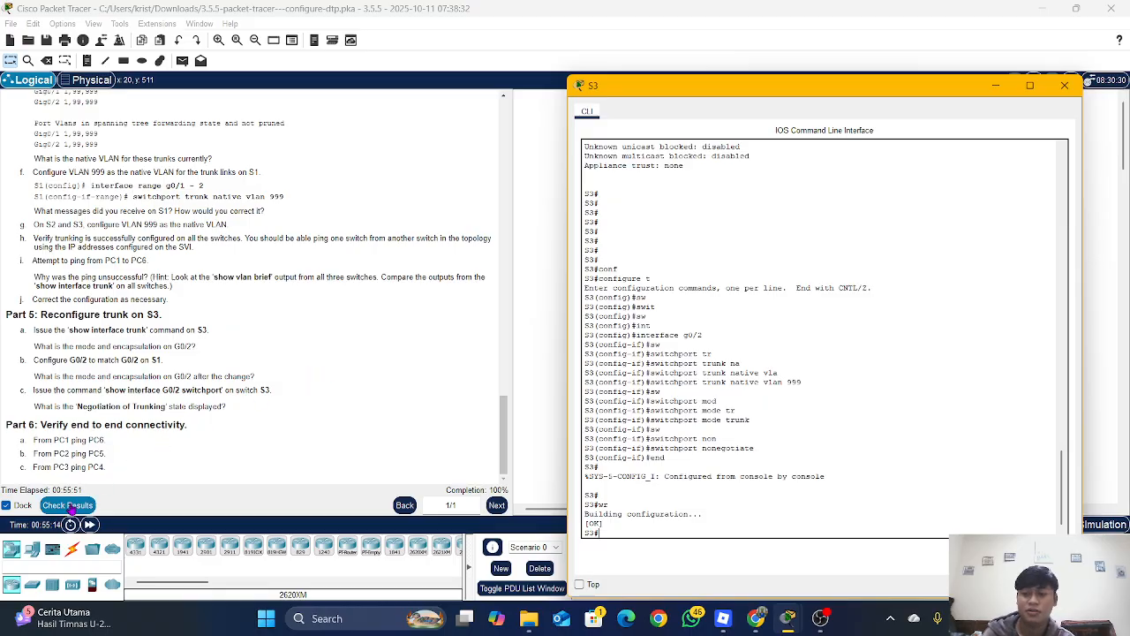
Check the activity results, review the assessment items and overall feedback, and return to the topology.
{"action": "left_click", "coordinate": [67, 506]}
{"action": "left_click", "coordinate": [117, 90]}
{"action": "scroll", "coordinate": [273, 373], "scroll_direction": "down", "scroll_amount": 5}
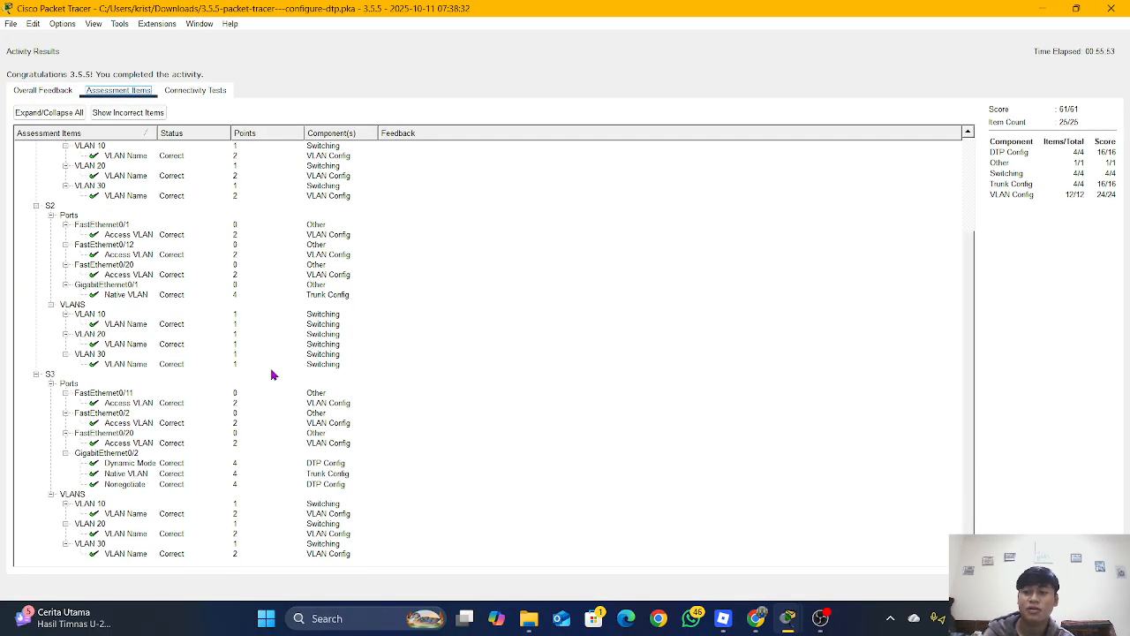
{"action": "scroll", "coordinate": [273, 373], "scroll_direction": "up", "scroll_amount": 5}
{"action": "left_click", "coordinate": [49, 92]}
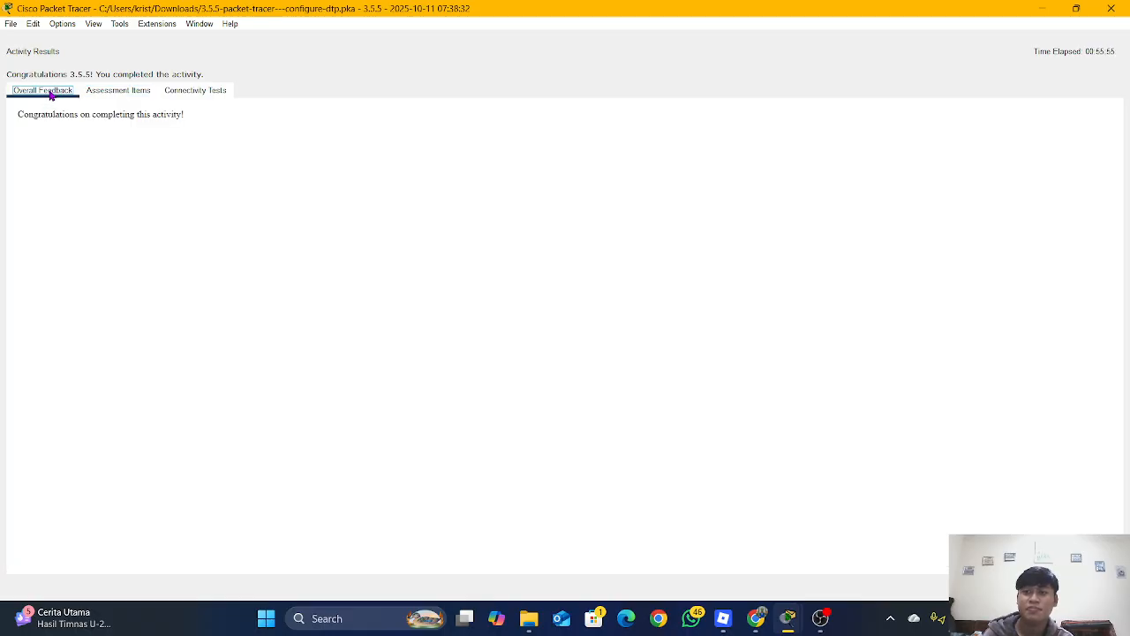
{"action": "left_click", "coordinate": [1095, 587]}
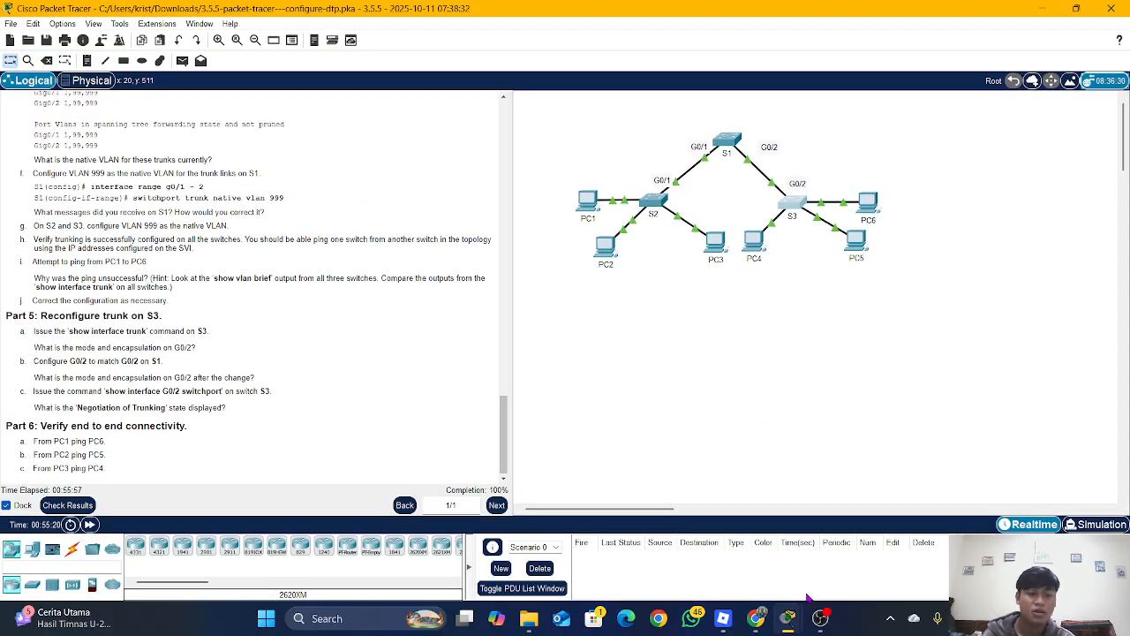
{"action": "left_click", "coordinate": [820, 618]}
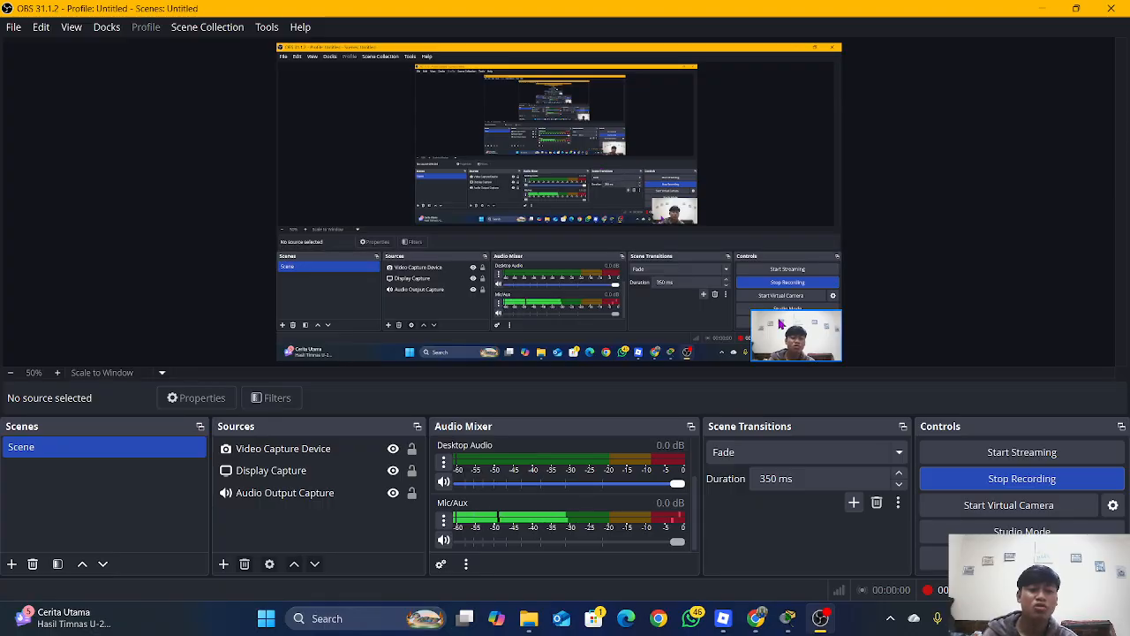